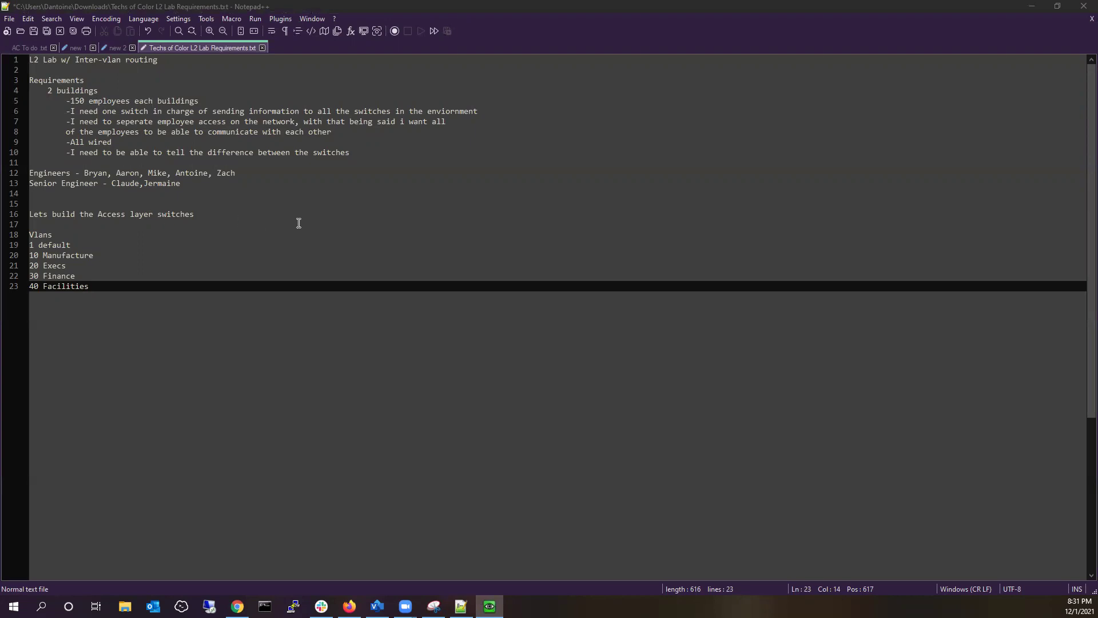
# Leave the Notepad++ lab requirements notes and switch to the EVE topology with the DC1 console.
pyautogui.click(720, 9)
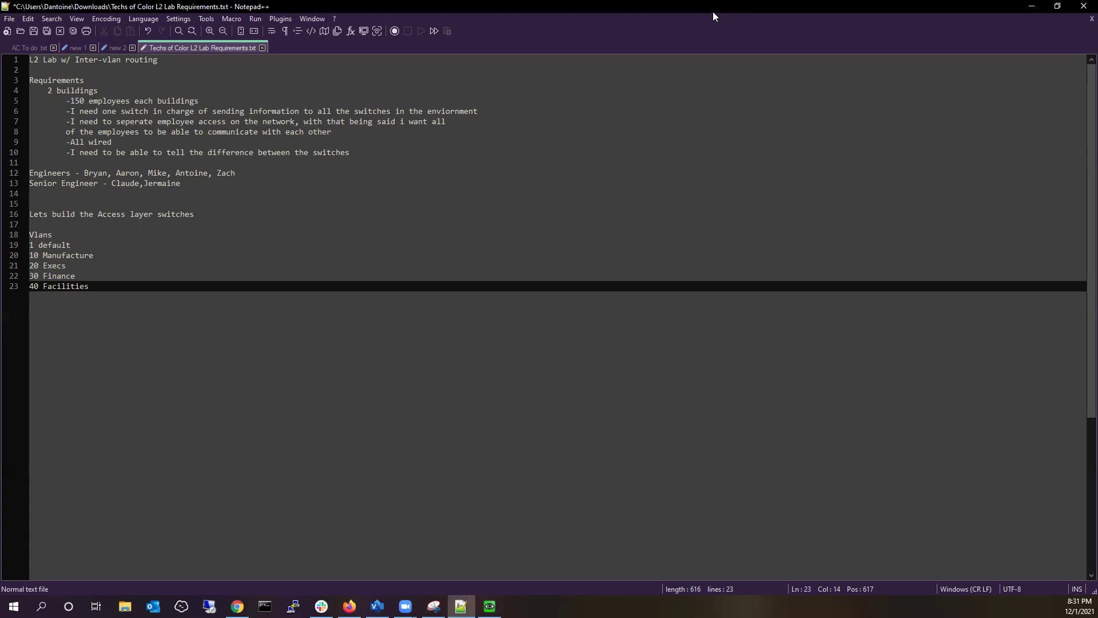
pyautogui.hotkey('alt', 'Tab')
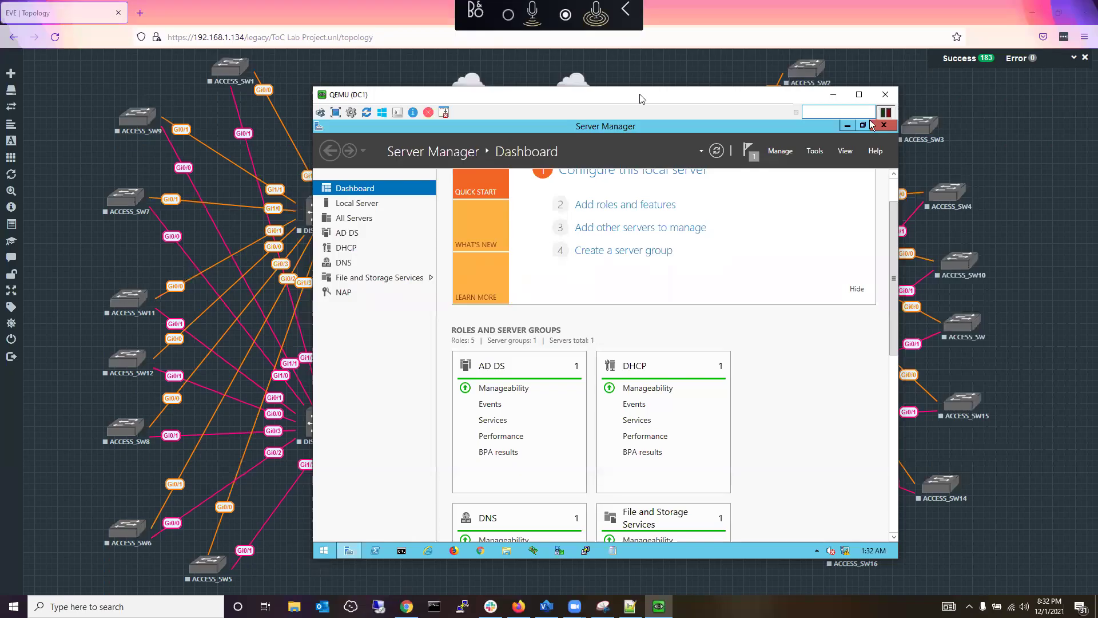
# Minimize the DC1 QEMU console to reveal the full EVE topology and VLAN legend.
pyautogui.click(478, 51)
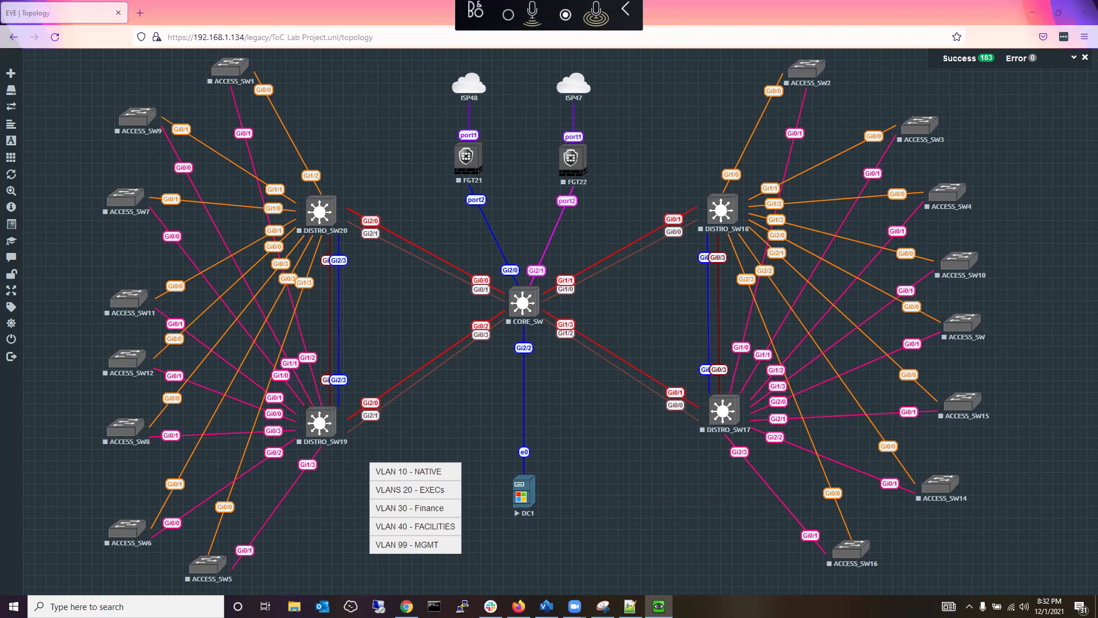
# Bring up the lab requirements notes briefly, then hide them to show the full topology.
pyautogui.click(630, 606)
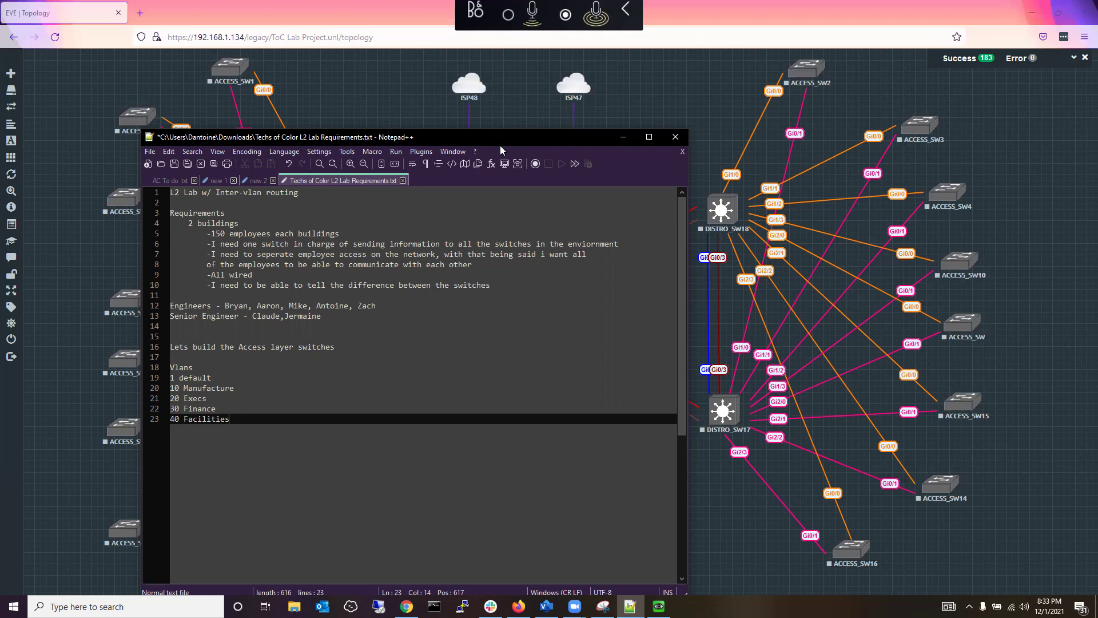
pyautogui.click(624, 137)
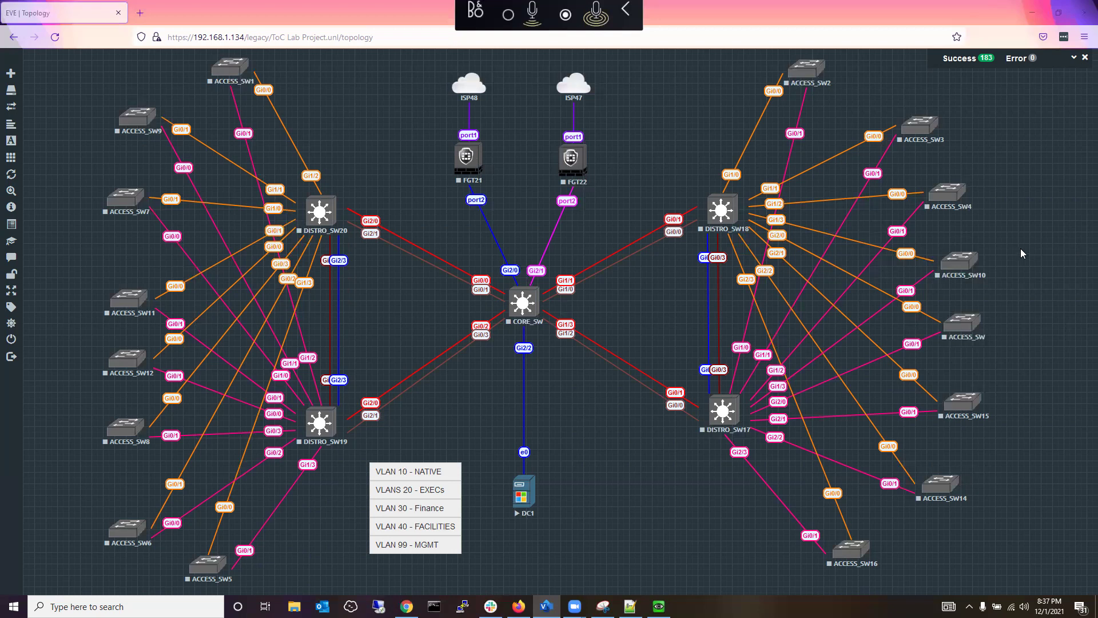
# Start the ACCESS_SW1 node and open its telnet console in PuTTY.
pyautogui.rightClick(231, 73)
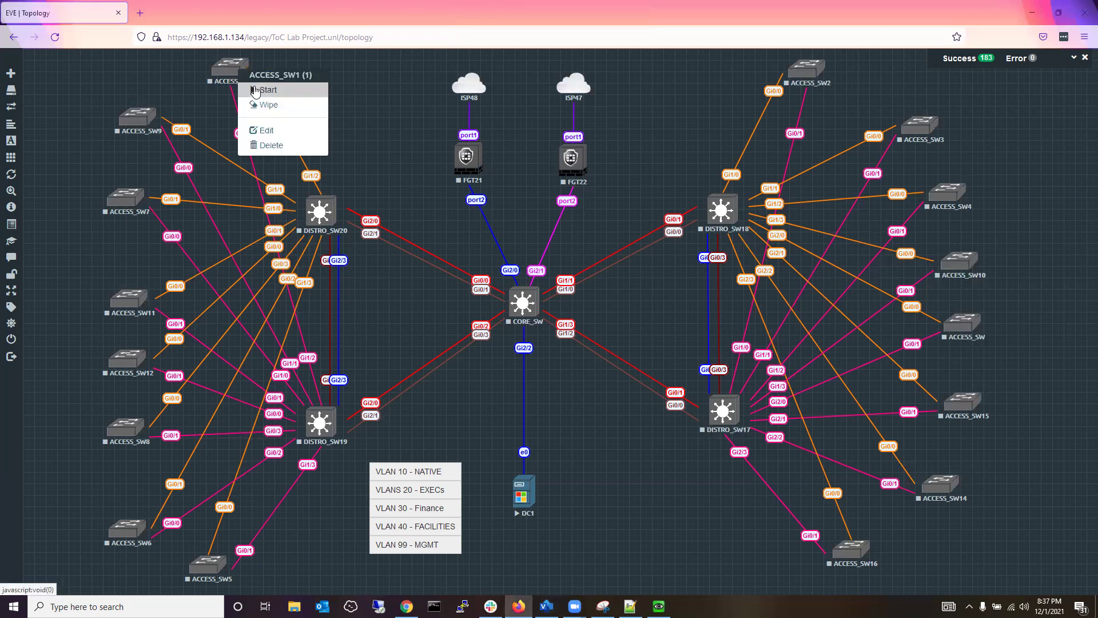
pyautogui.click(256, 91)
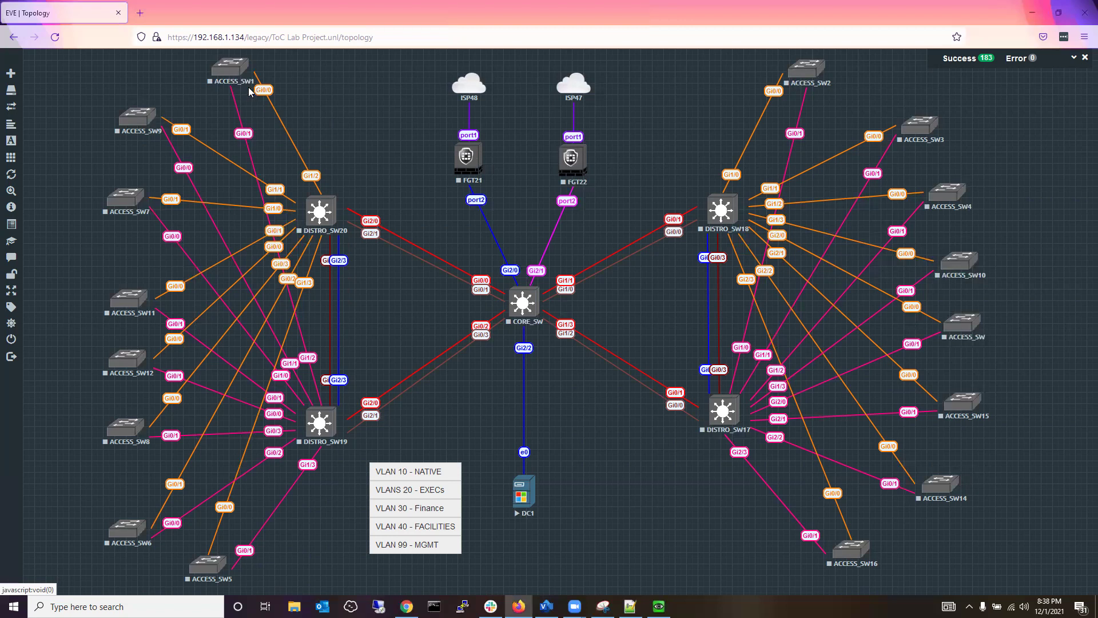
pyautogui.click(240, 81)
pyautogui.click(590, 121)
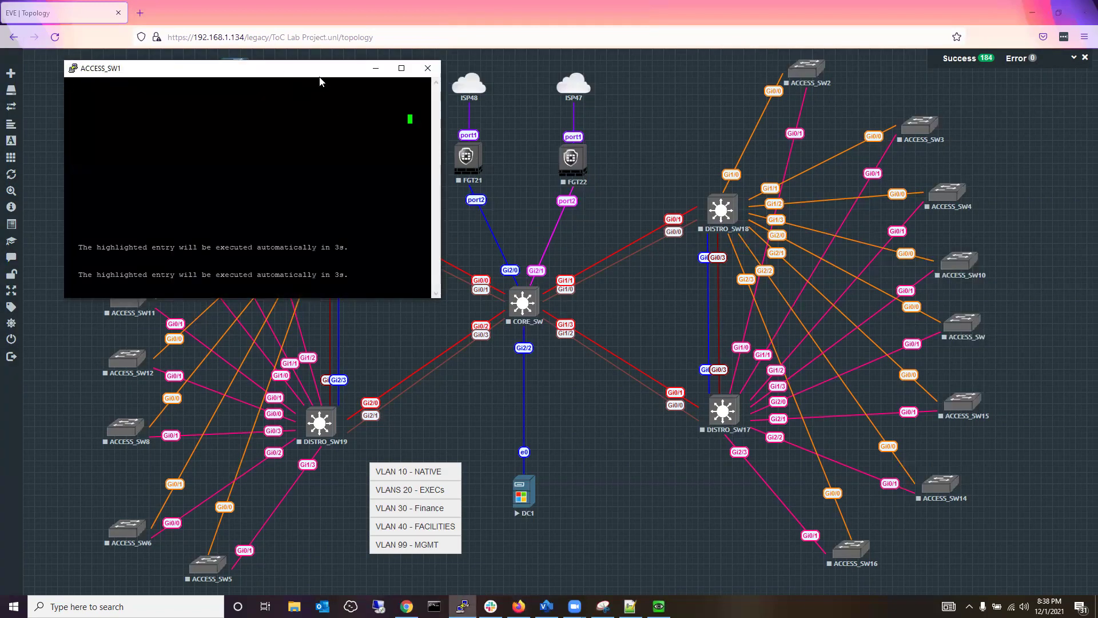
# Snap the ACCESS_SW1 PuTTY console to the right half and let the switch boot.
pyautogui.press('super+Right')
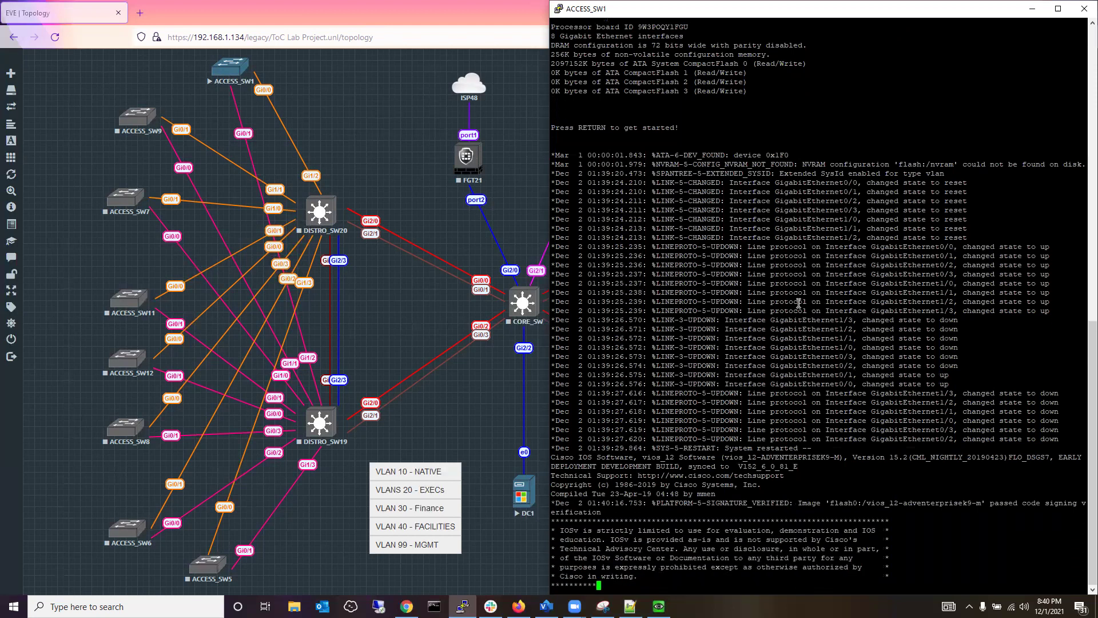
# Wake the ACCESS_SW1 console and enter privileged then global configuration mode with en and config t.
pyautogui.press('Return')
pyautogui.press('Return')
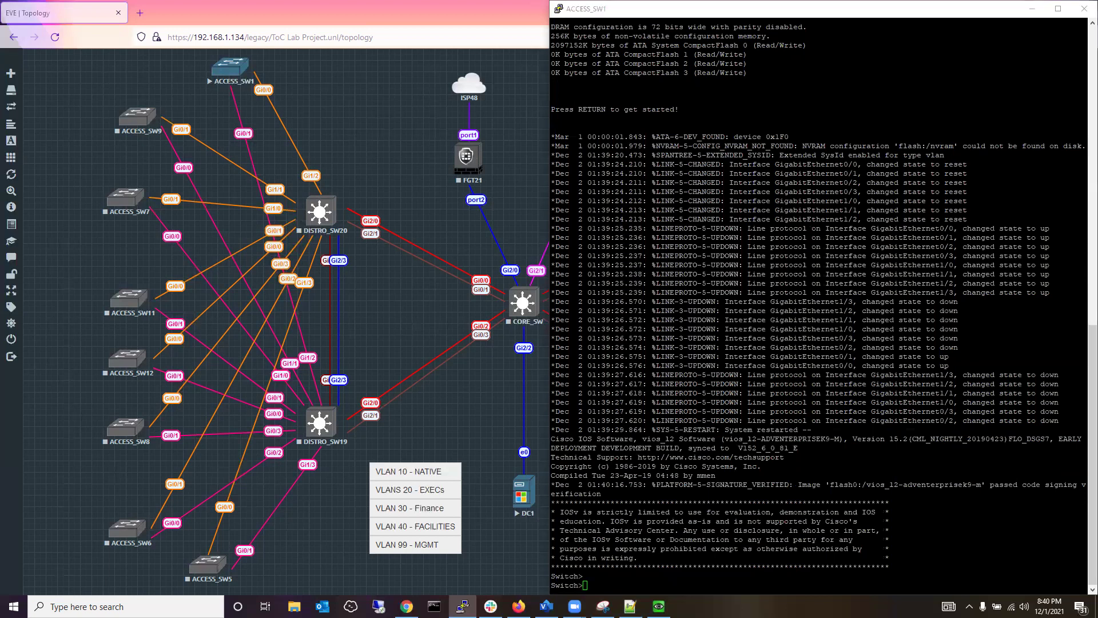
pyautogui.click(648, 263)
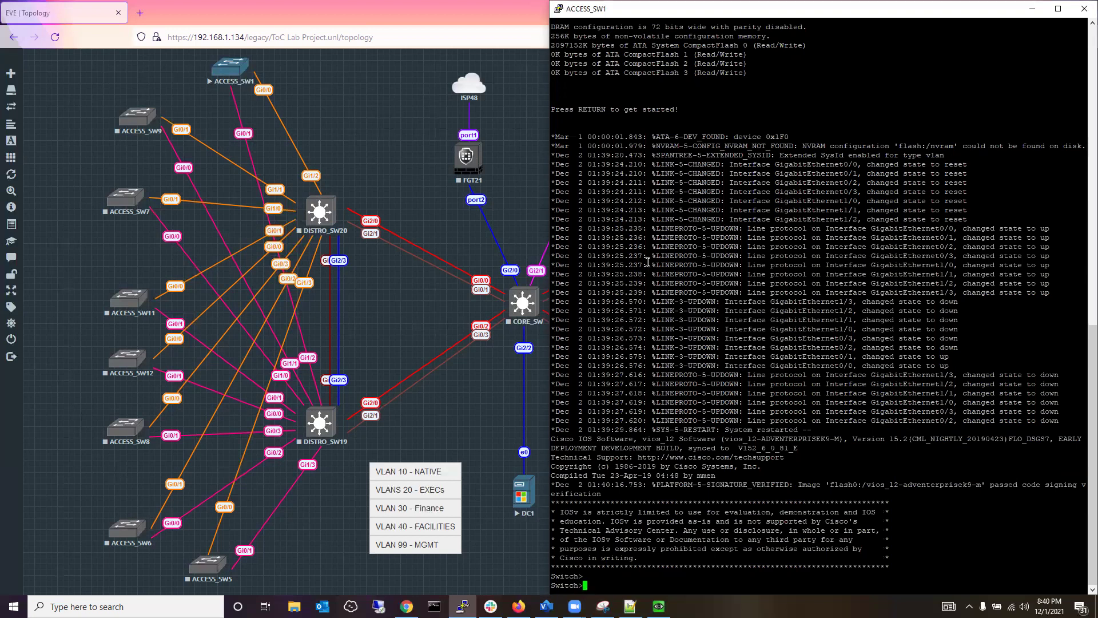
pyautogui.write('en')
pyautogui.press('Return')
pyautogui.write('config ')
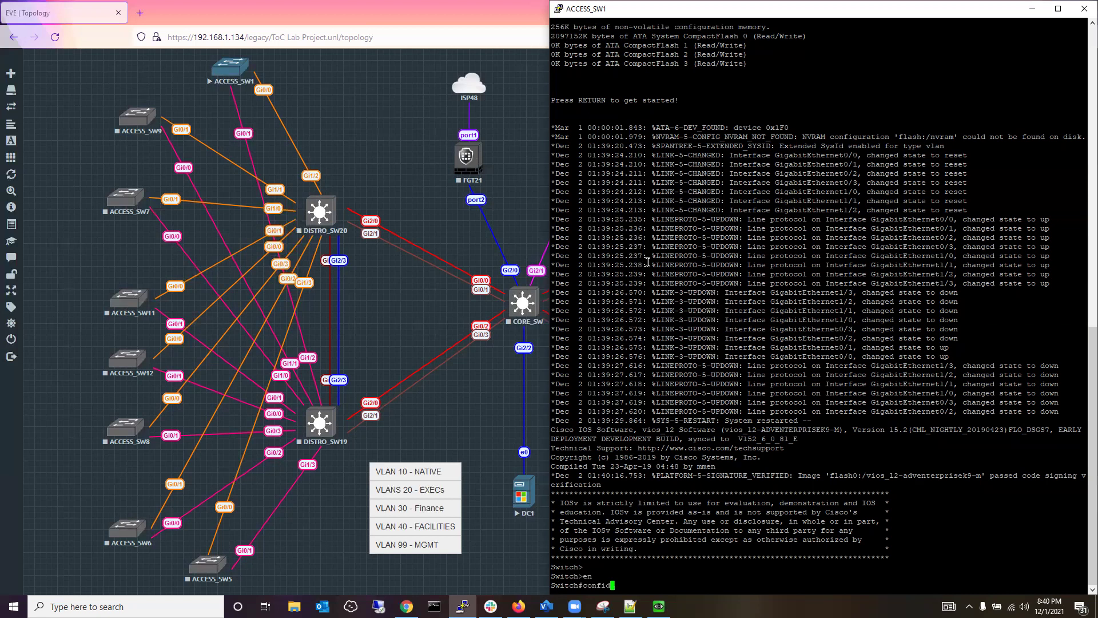
pyautogui.write('t')
pyautogui.press('Return')
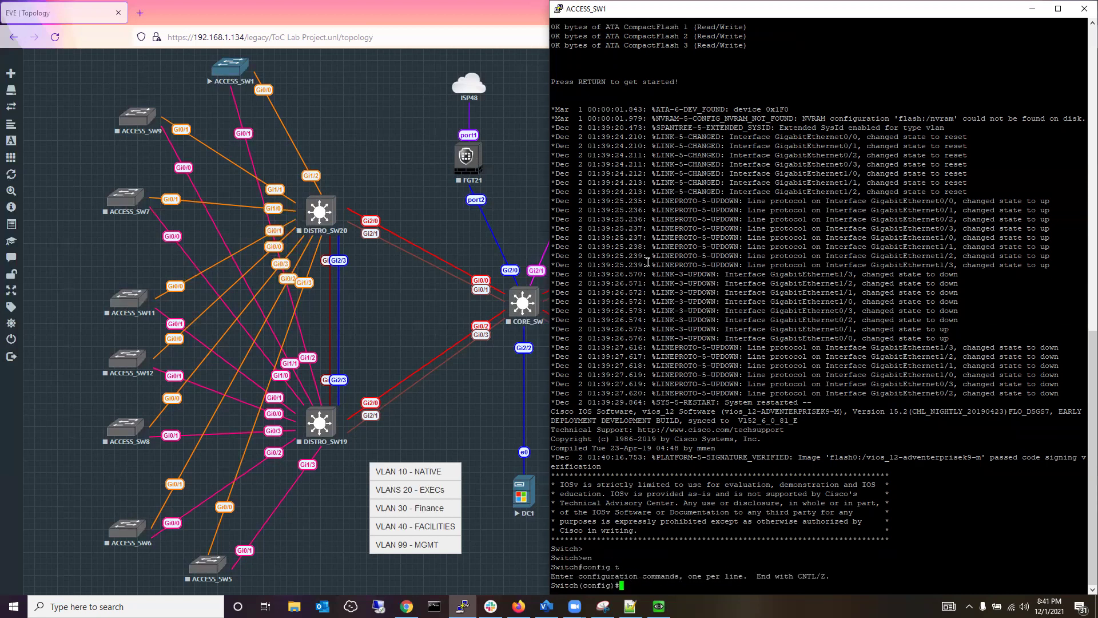
pyautogui.moveTo(574, 606)
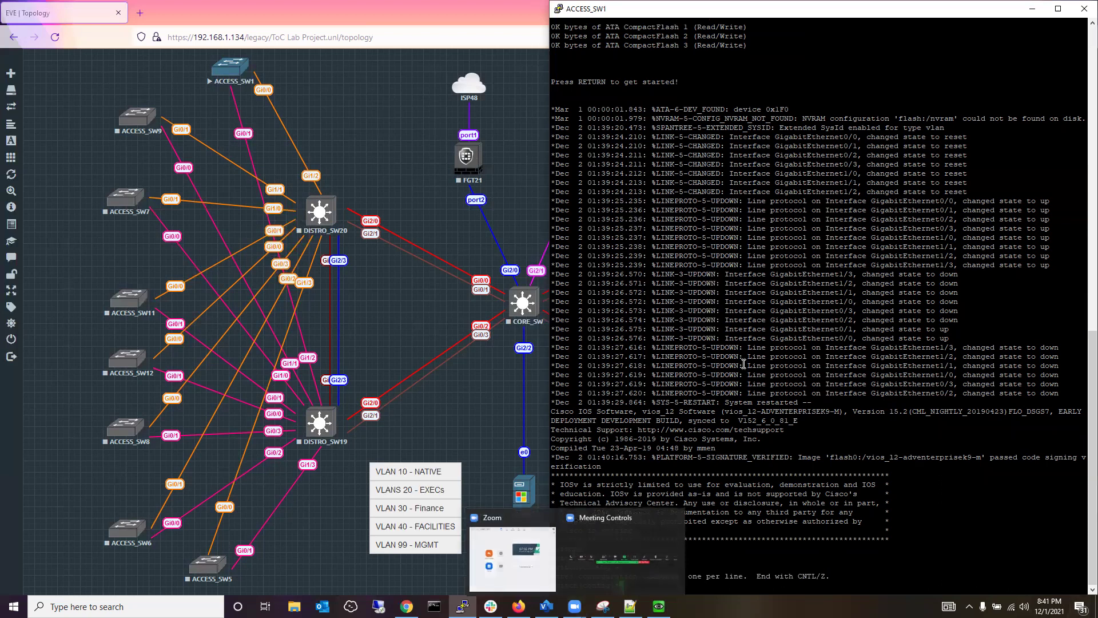
# Change the PuTTY console font to Courier New 14-point and dock the window on the right half.
pyautogui.rightClick(780, 11)
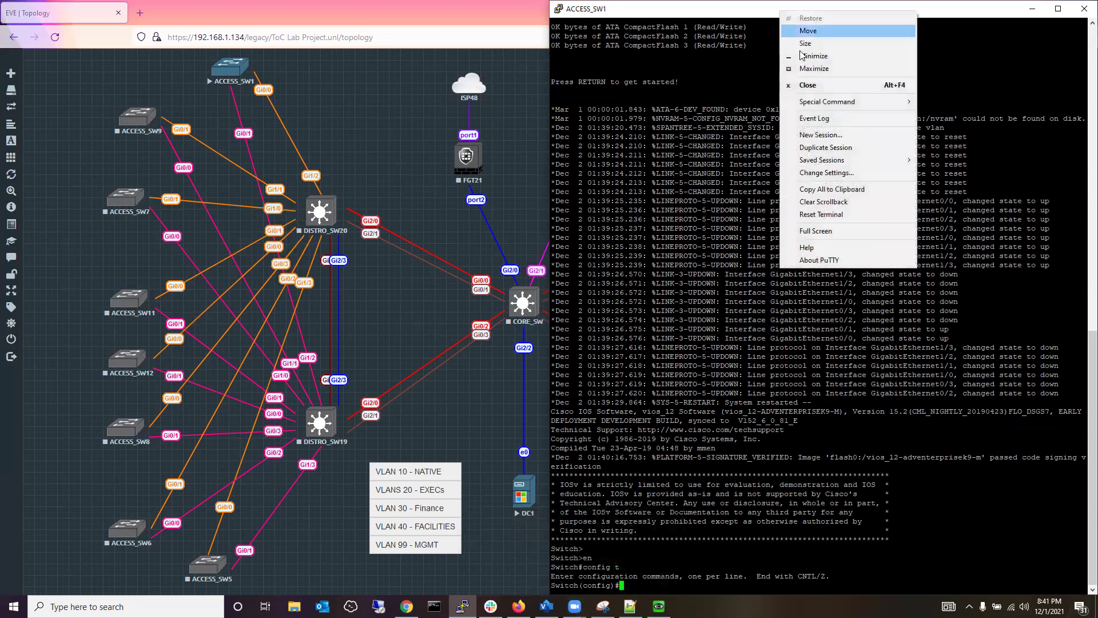
pyautogui.click(813, 173)
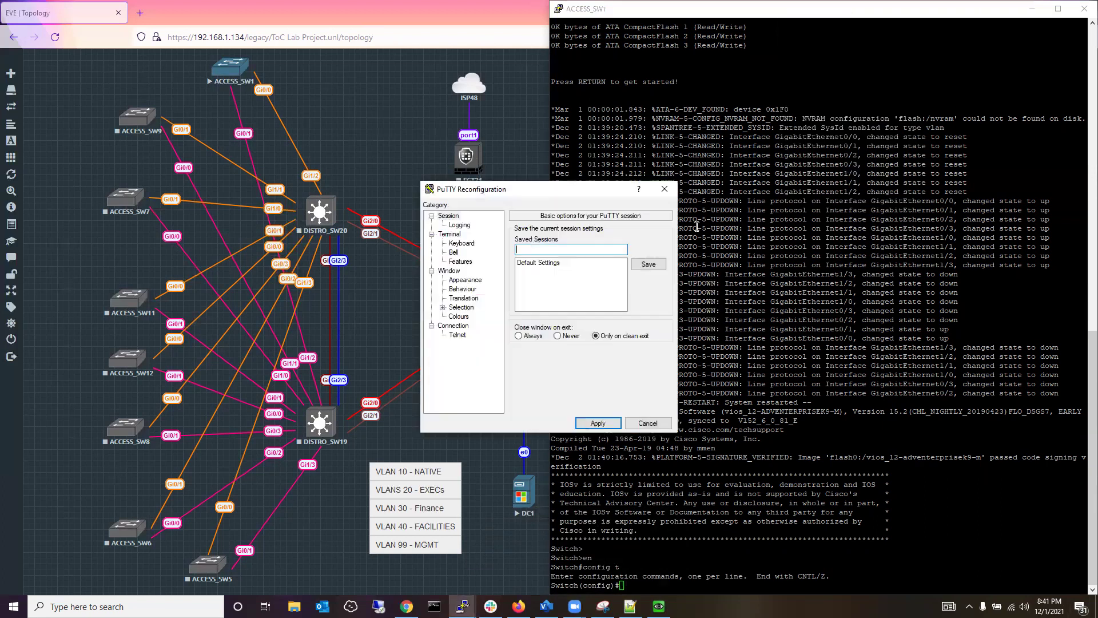
pyautogui.click(469, 280)
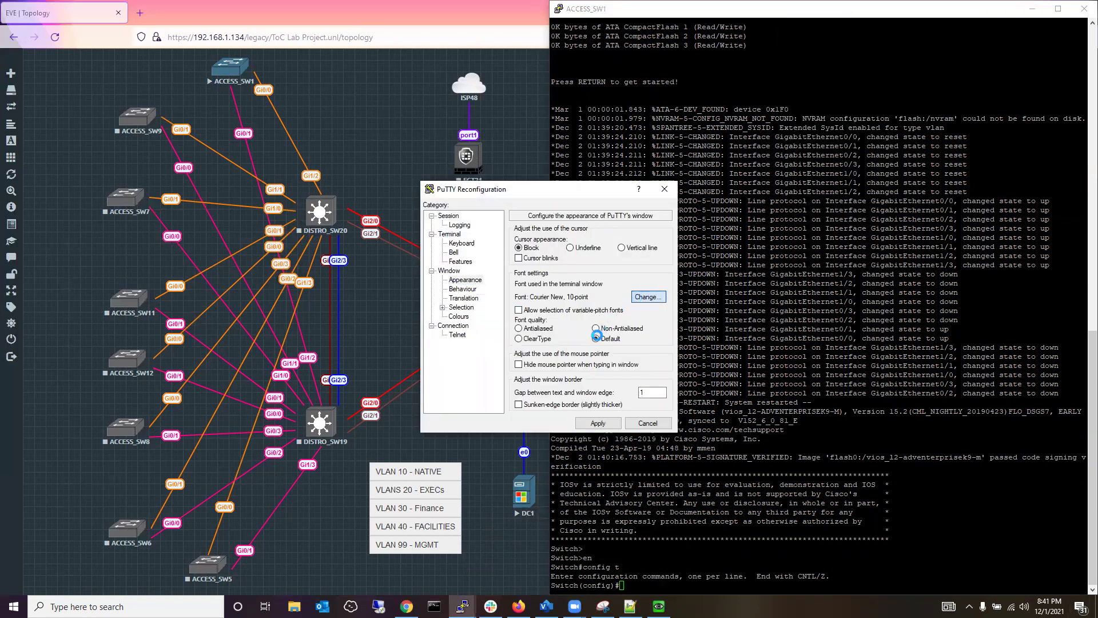
pyautogui.click(649, 297)
pyautogui.click(645, 336)
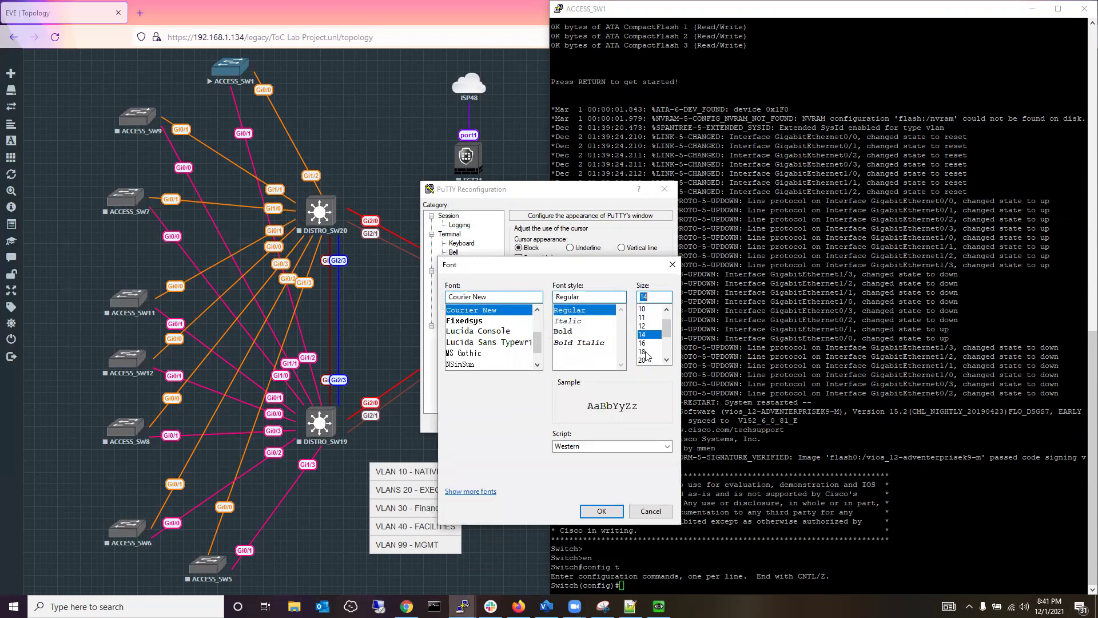
pyautogui.click(600, 512)
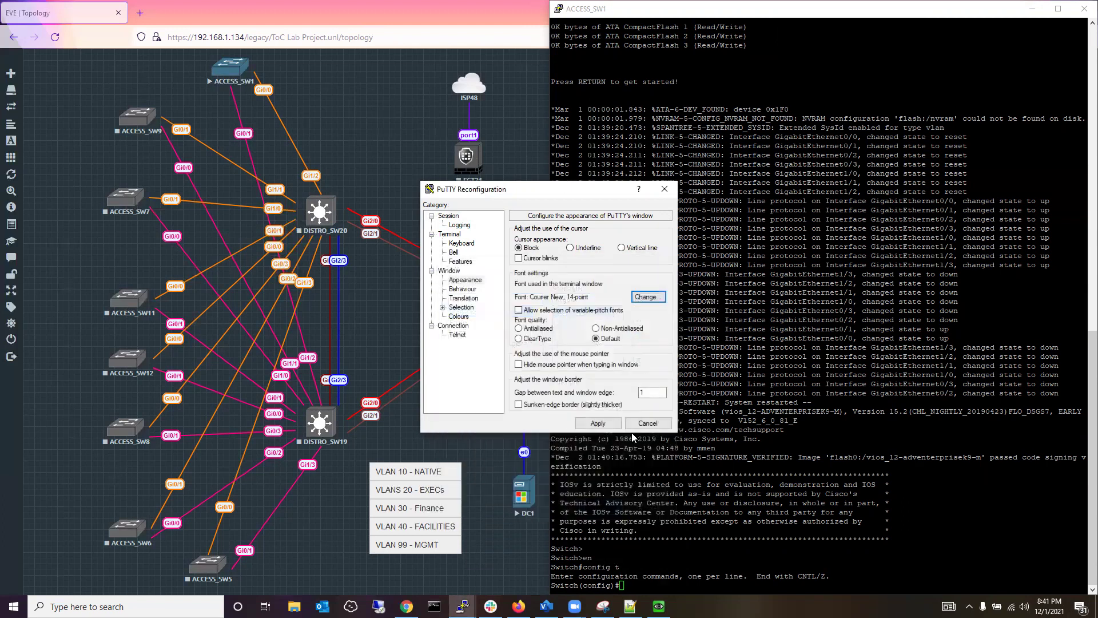
pyautogui.click(598, 423)
pyautogui.moveTo(896, 12); pyautogui.dragTo(1096, 7)
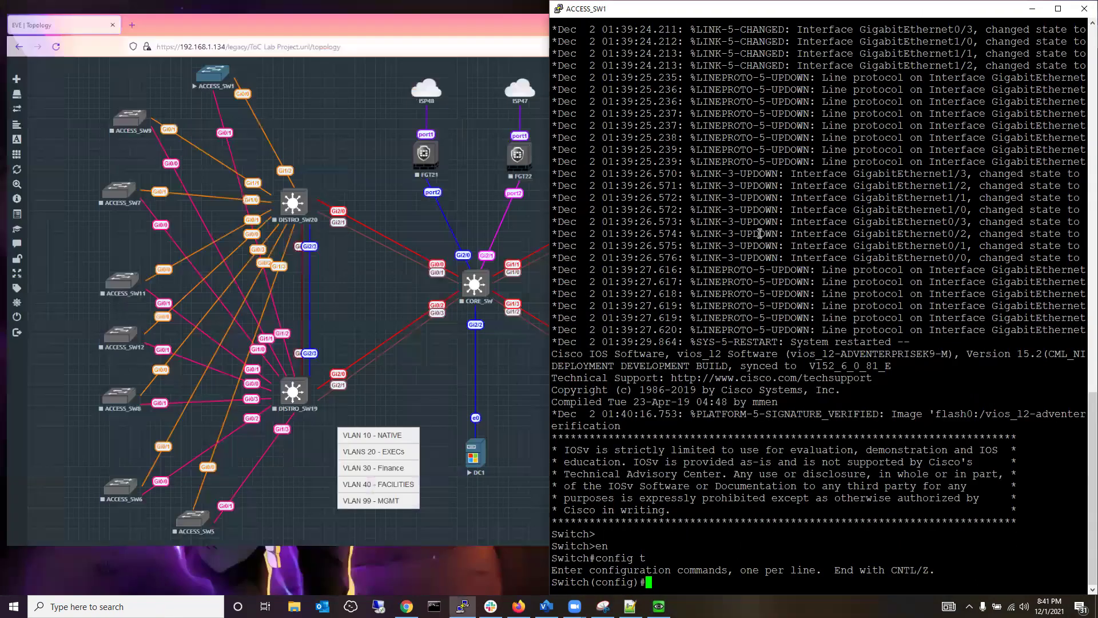
pyautogui.click(760, 233)
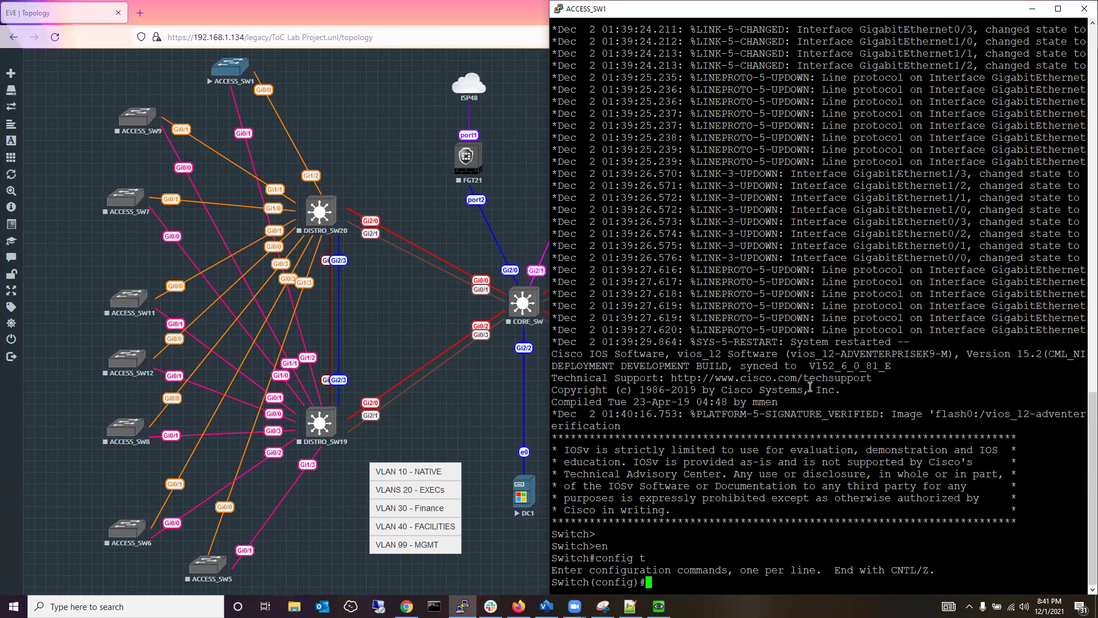
# Create VLAN 10 named Manufacturing on ACCESS_SW1 and type the vlan 20 command.
pyautogui.moveTo(659, 607)
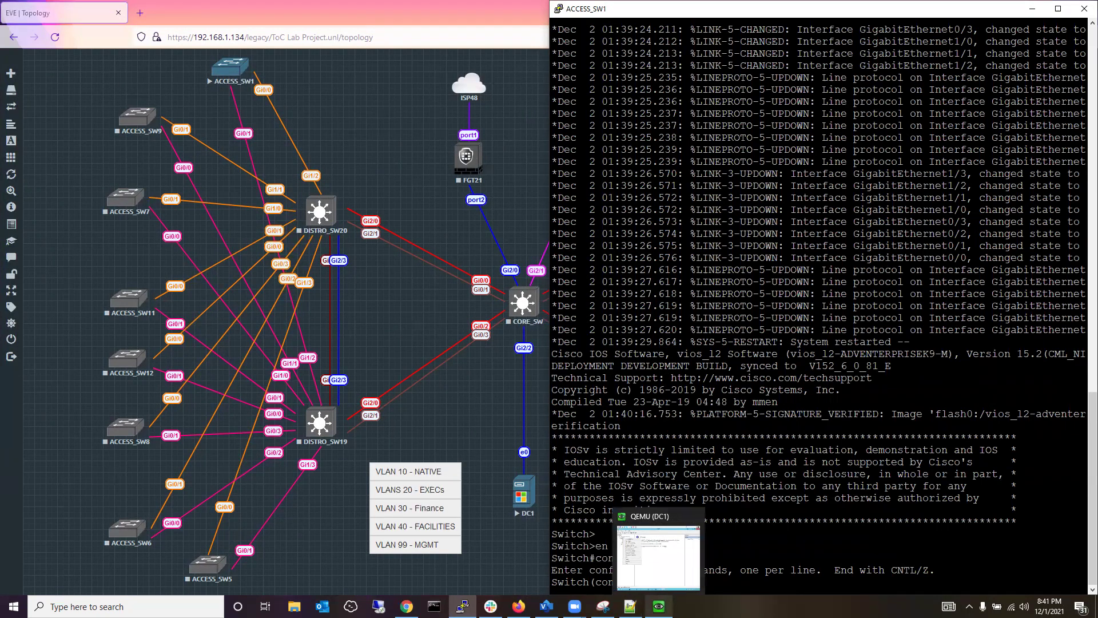
pyautogui.write('vla')
pyautogui.write('10')
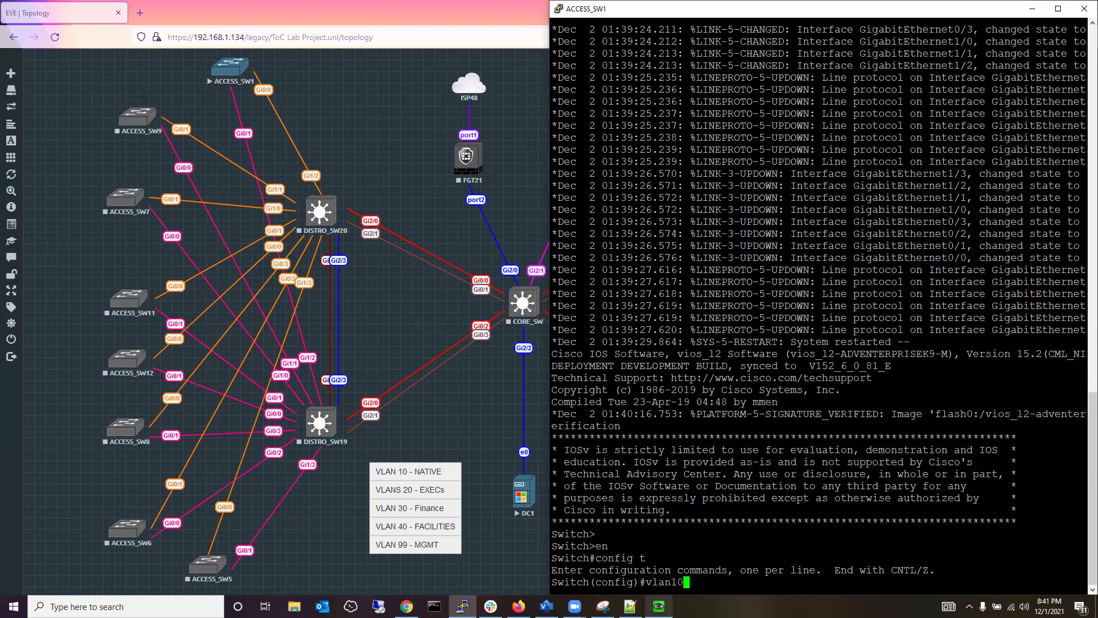
pyautogui.press('BackSpace')
pyautogui.press('BackSpace')
pyautogui.press('BackSpace')
pyautogui.press('BackSpace')
pyautogui.press('BackSpace')
pyautogui.press('BackSpace')
pyautogui.write('vlan 10')
pyautogui.press('Return')
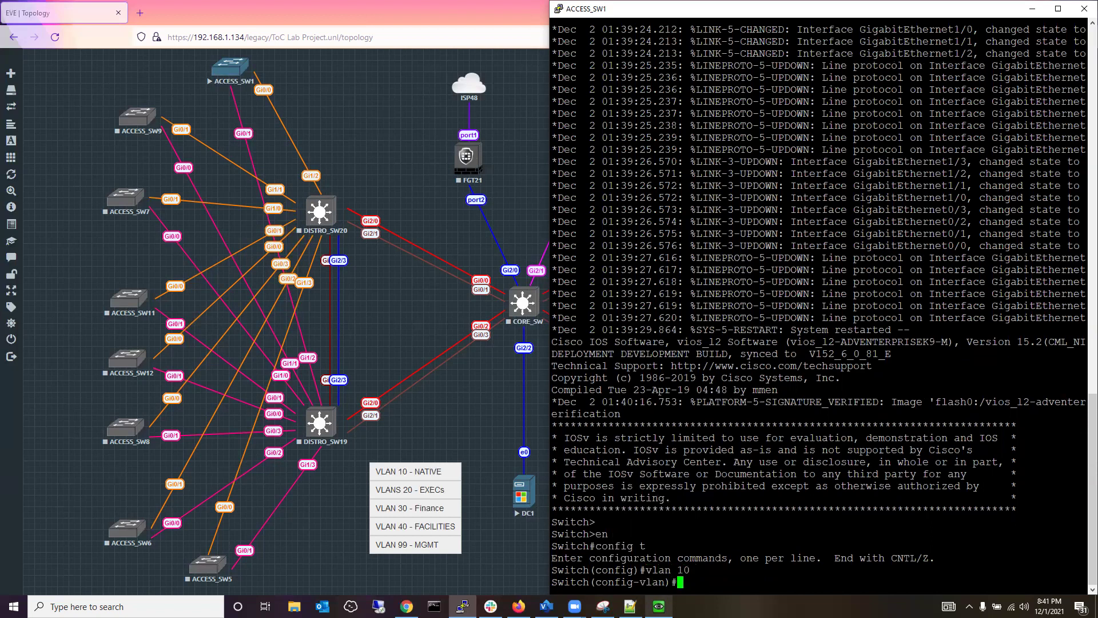
pyautogui.write('name Manufacturing')
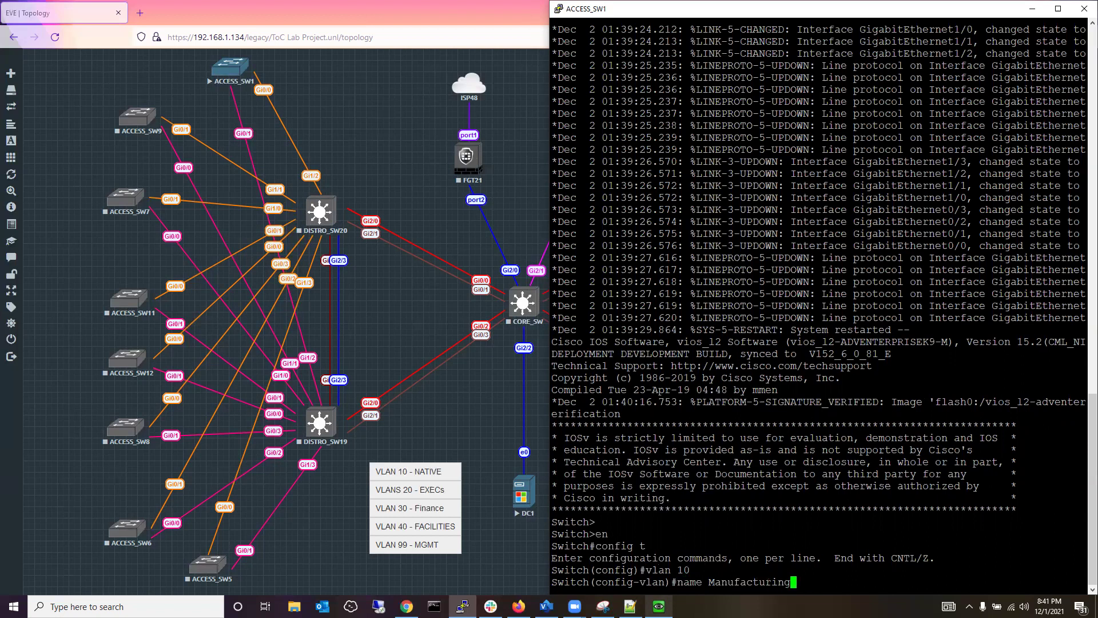
pyautogui.press('Return')
pyautogui.write('vlan)#vlan')
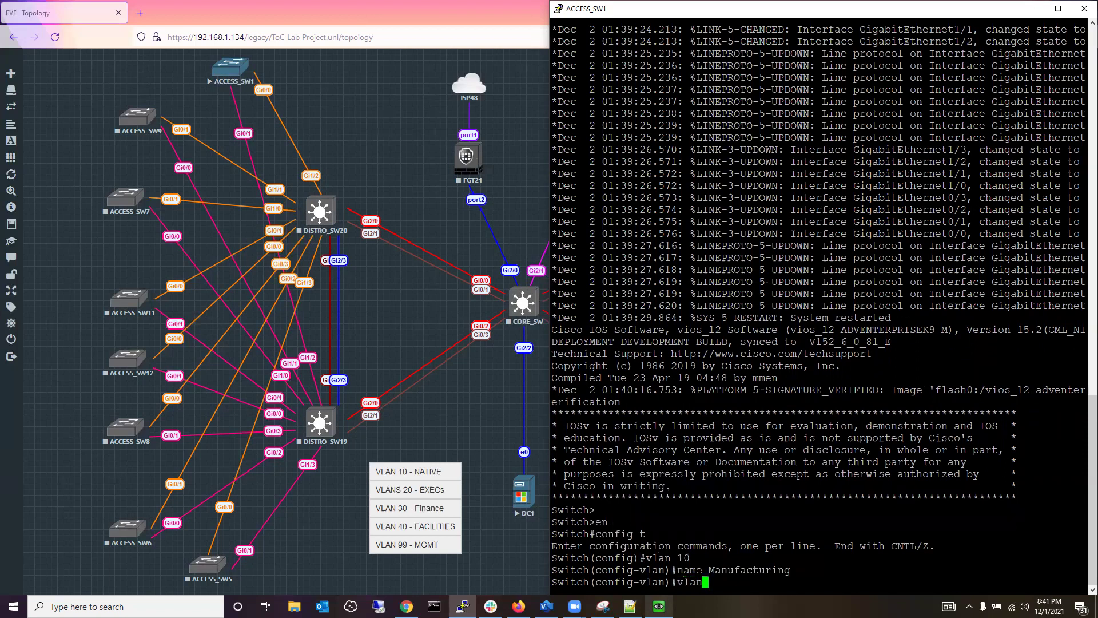
pyautogui.write(' 20')
# Enter VLAN 20 configuration and begin its name command, returning to the PuTTY console.
pyautogui.press('Return')
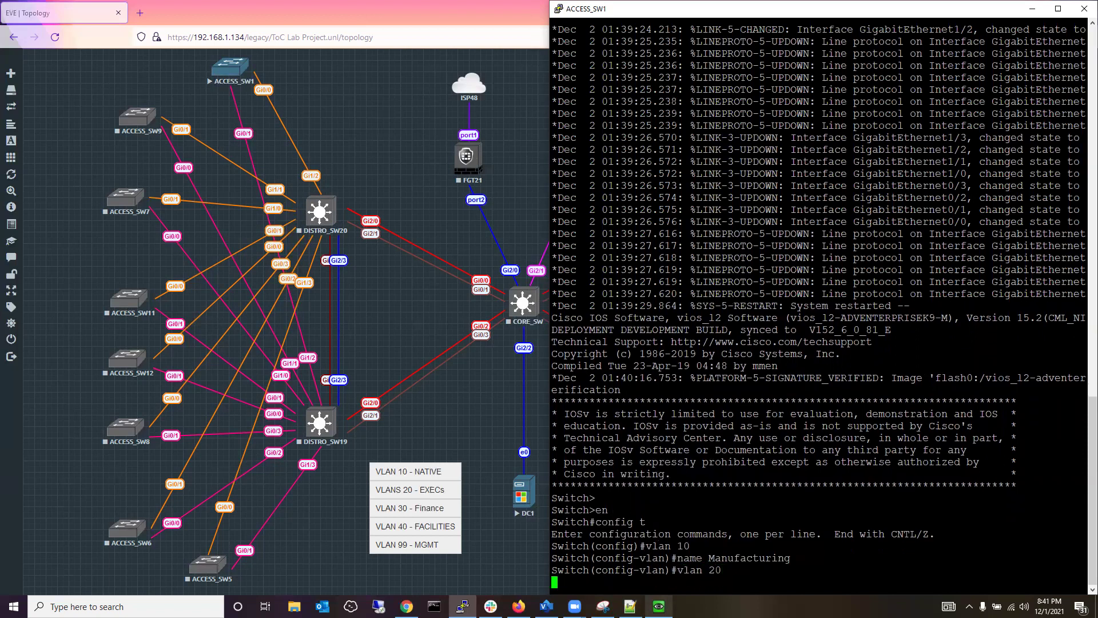
pyautogui.write('name')
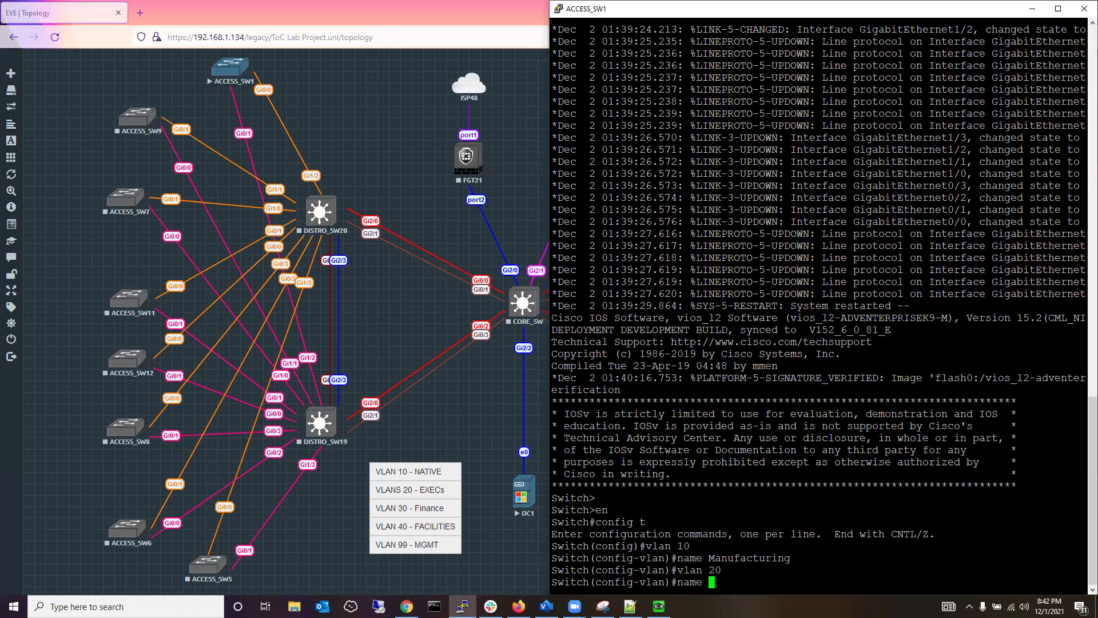
pyautogui.hotkey('alt', 'Tab')
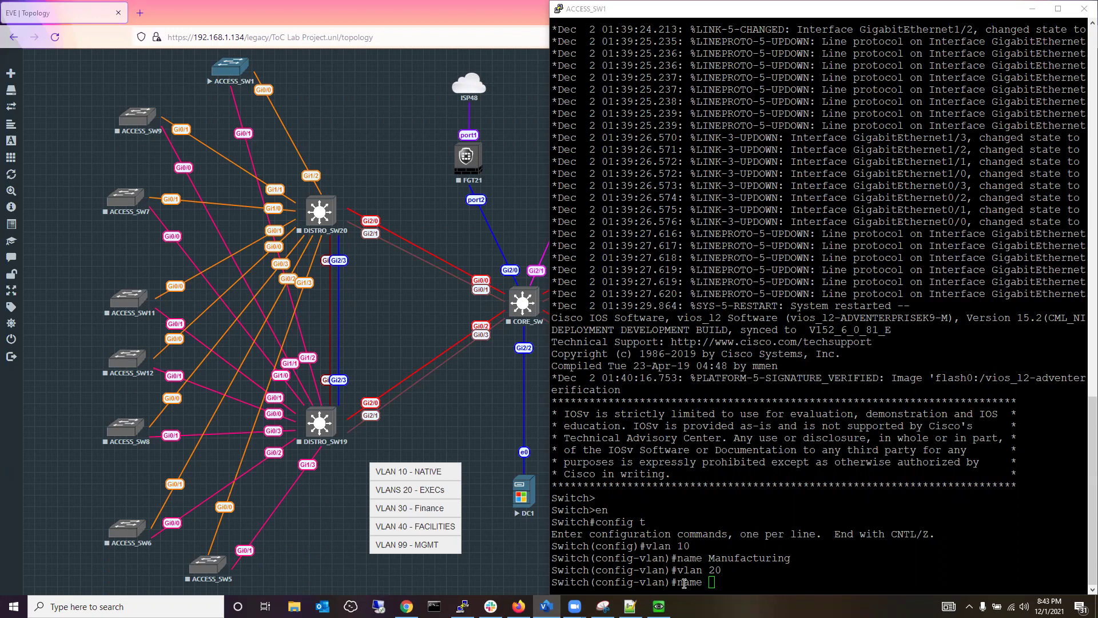
pyautogui.click(713, 582)
# Name VLAN 20 'exit' and leave VLAN configuration for global configuration.
pyautogui.write('exit')
pyautogui.press('Return')
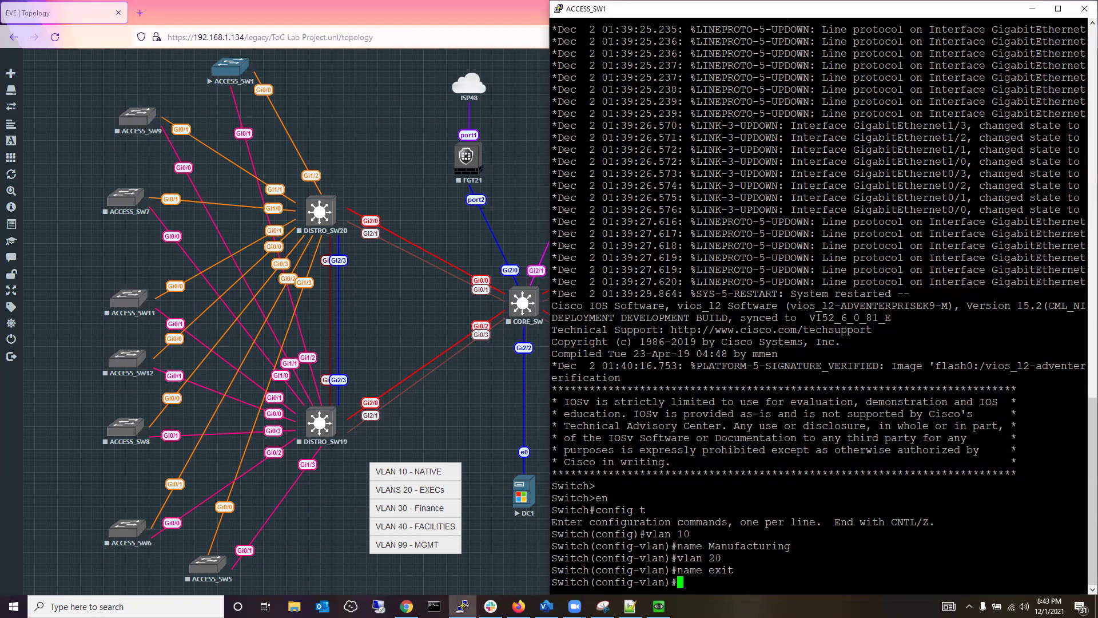
pyautogui.write('exit')
pyautogui.press('Return')
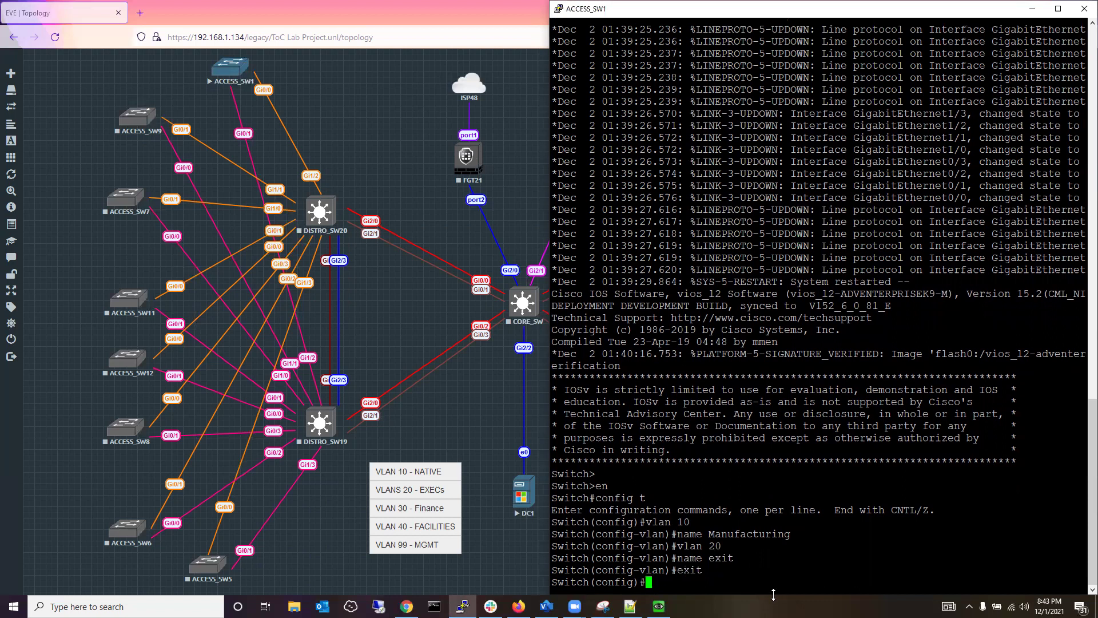
# Set the switch hostname to the user's first name and type vlan 10 at the new prompt.
pyautogui.write('hostname Bryan')
pyautogui.press('Return')
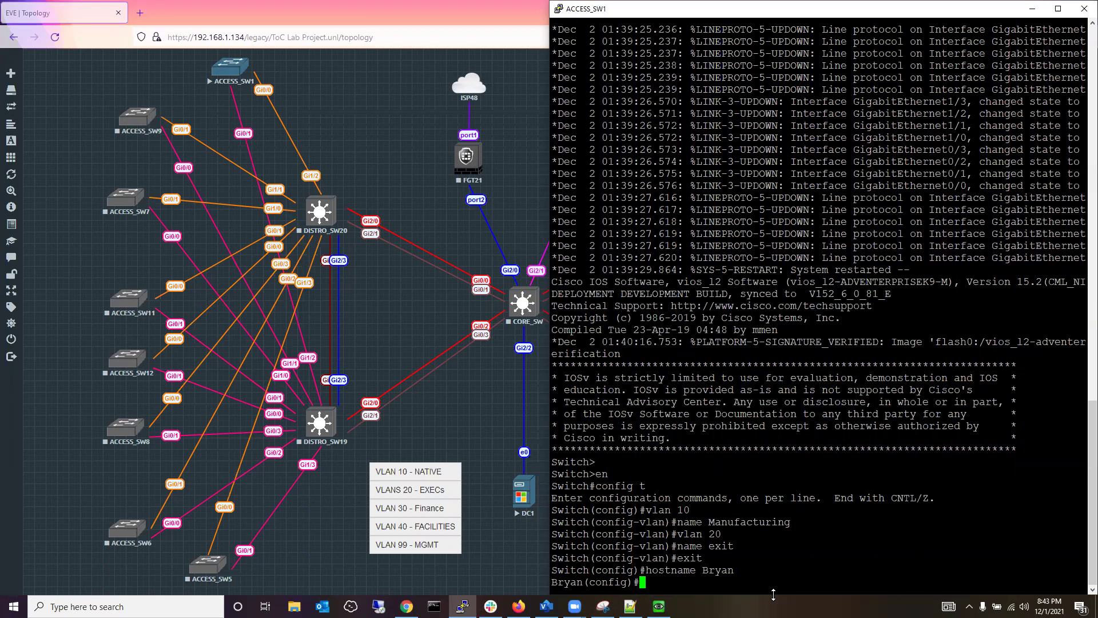
pyautogui.write('vlan 10')
# Check the lab requirements in Notepad++, then name VLAN 10 Native on ACCESS_SW1.
pyautogui.hotkey('ctrl', 'a')
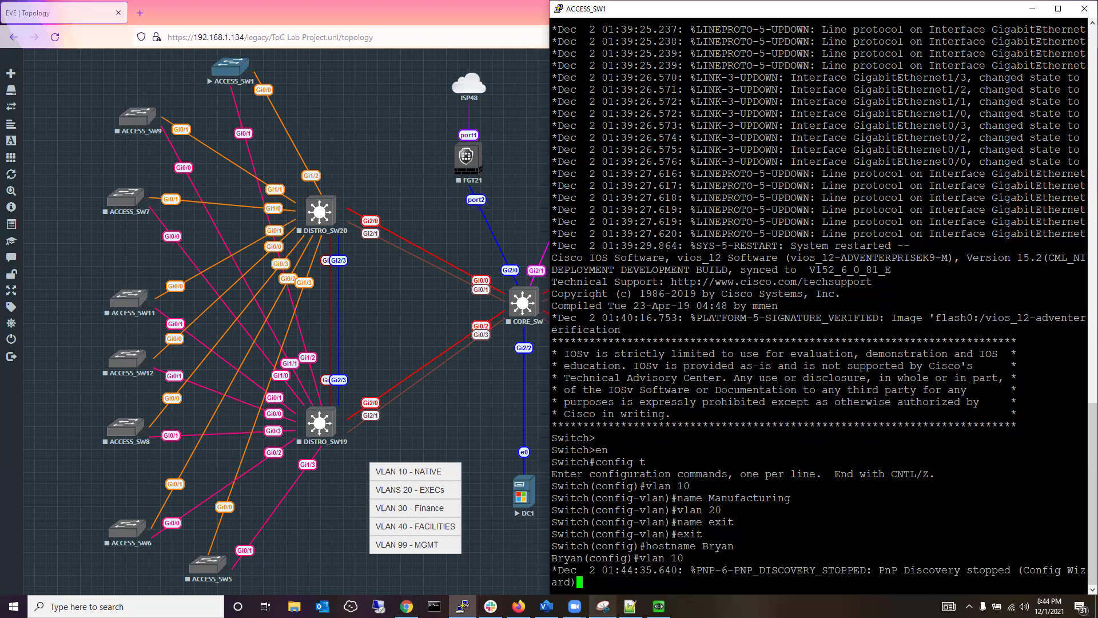
pyautogui.moveTo(630, 606)
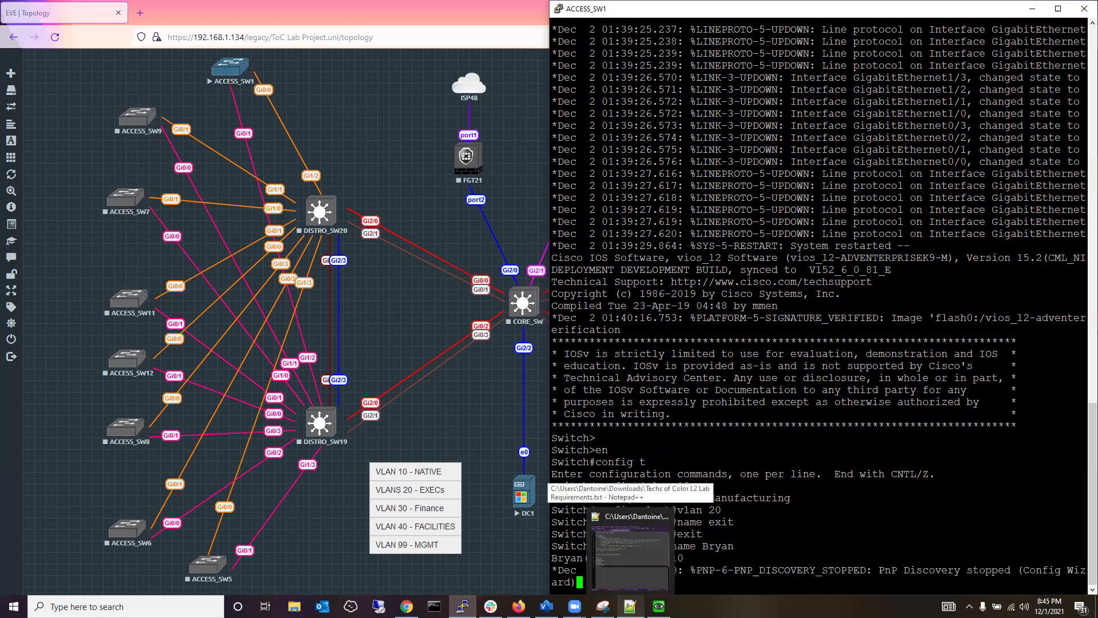
pyautogui.click(630, 606)
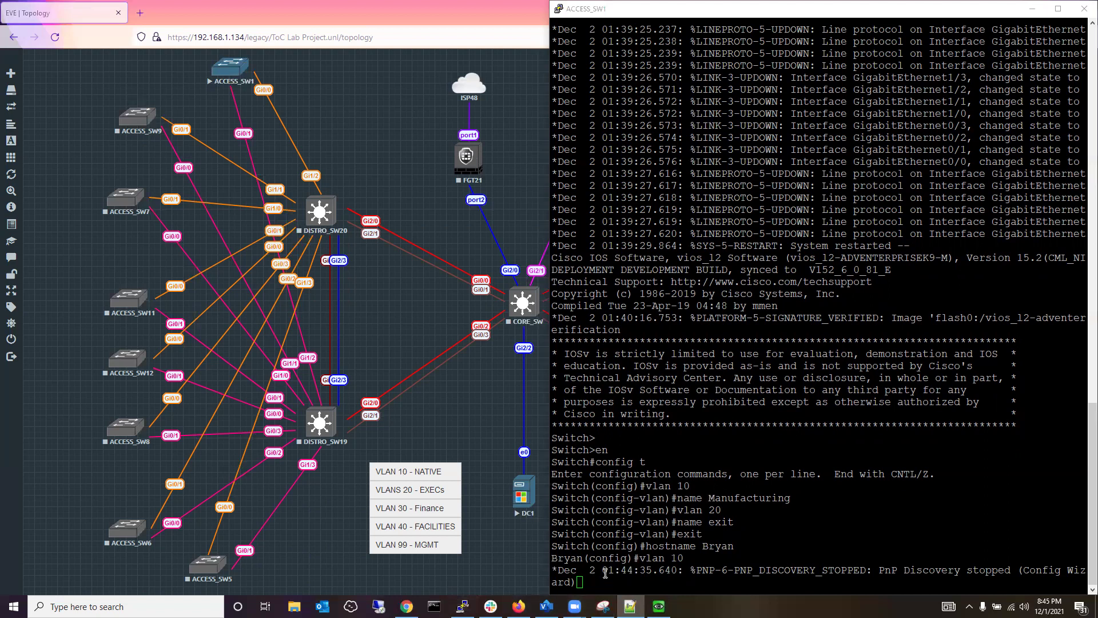
pyautogui.click(579, 580)
pyautogui.press('Return')
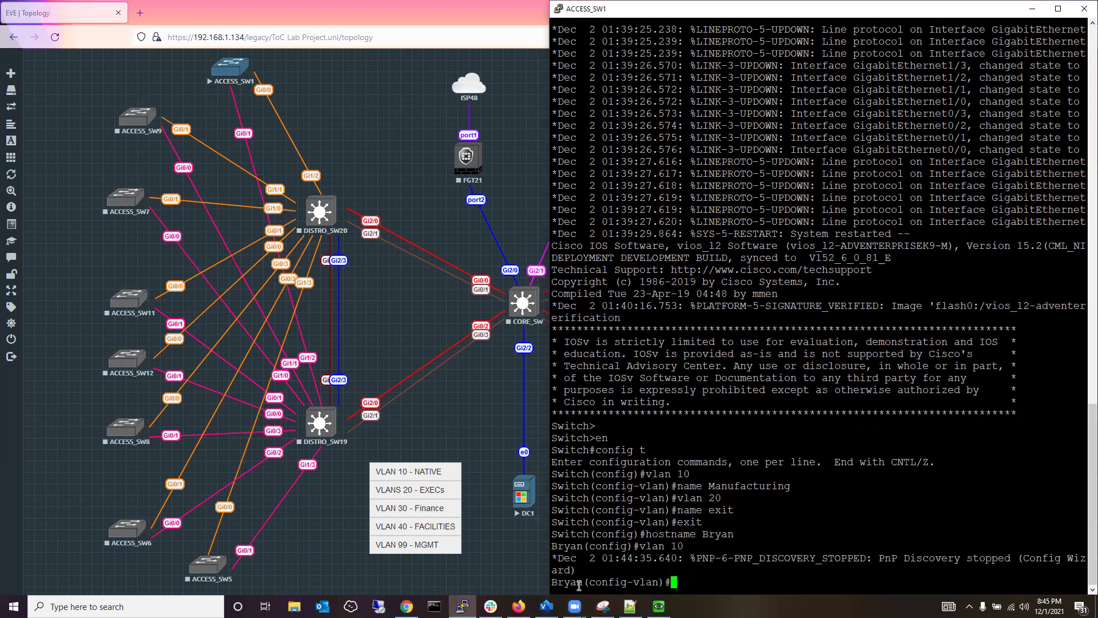
pyautogui.write('name Native')
pyautogui.press('Return')
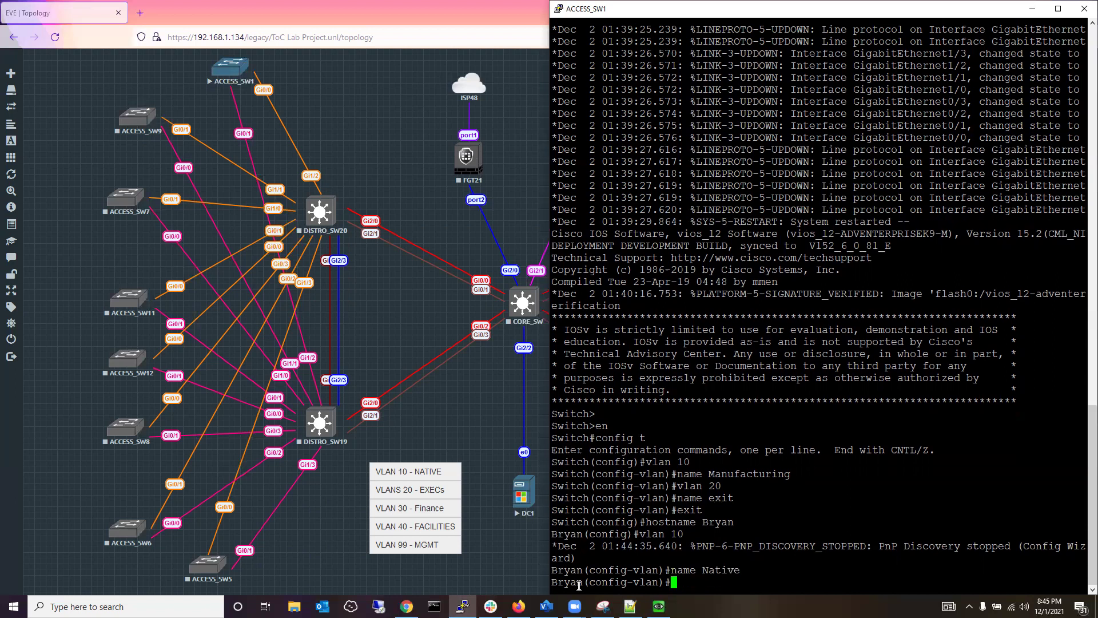
# Enter VLAN 20 and name it Execs.
pyautogui.write('vlan ')
pyautogui.write('10')
pyautogui.press('BackSpace')
pyautogui.press('BackSpace')
pyautogui.write('20')
pyautogui.press('Return')
pyautogui.write('name')
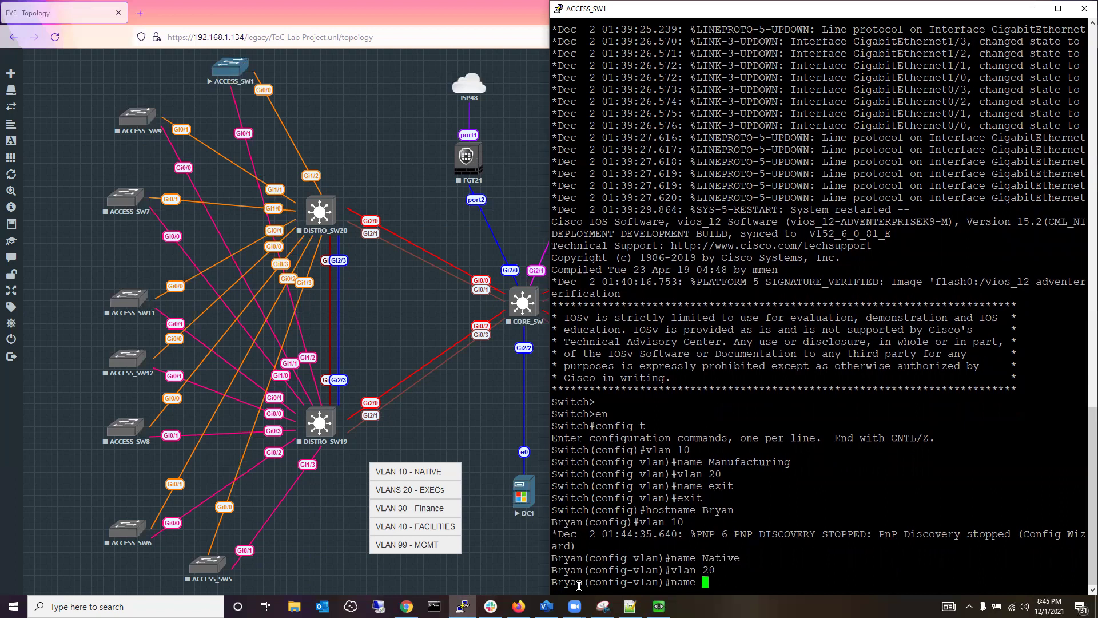
pyautogui.write(' Execs')
pyautogui.press('Return')
# Enter VLAN 30 and name it Finance.
pyautogui.write('exit')
pyautogui.press('BackSpace')
pyautogui.press('BackSpace')
pyautogui.press('BackSpace')
pyautogui.press('BackSpace')
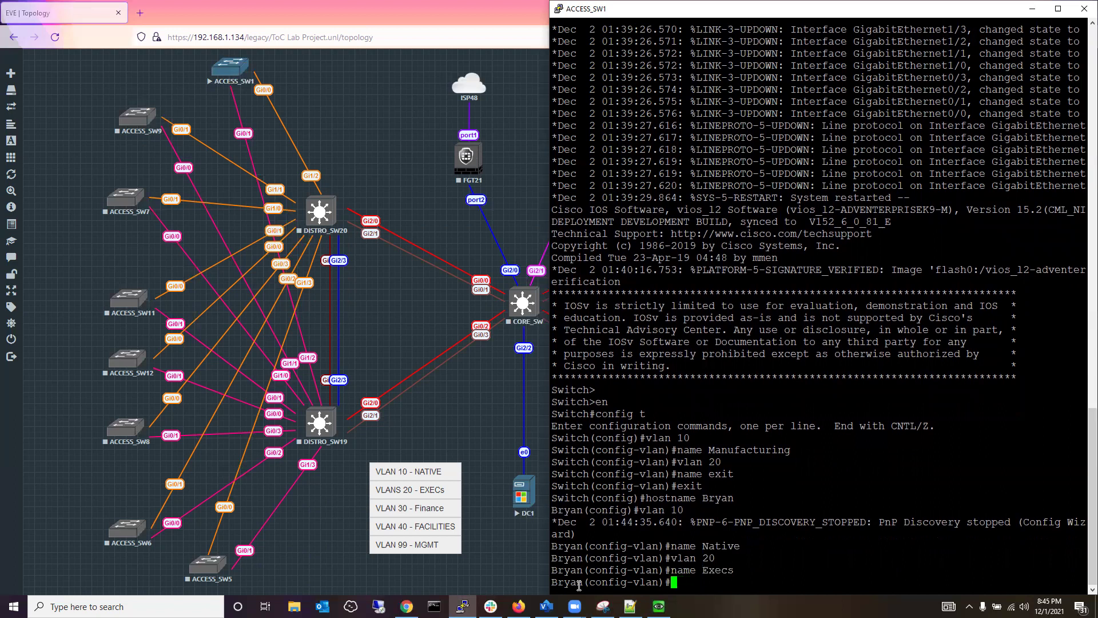
pyautogui.write('vlan 30')
pyautogui.press('Return')
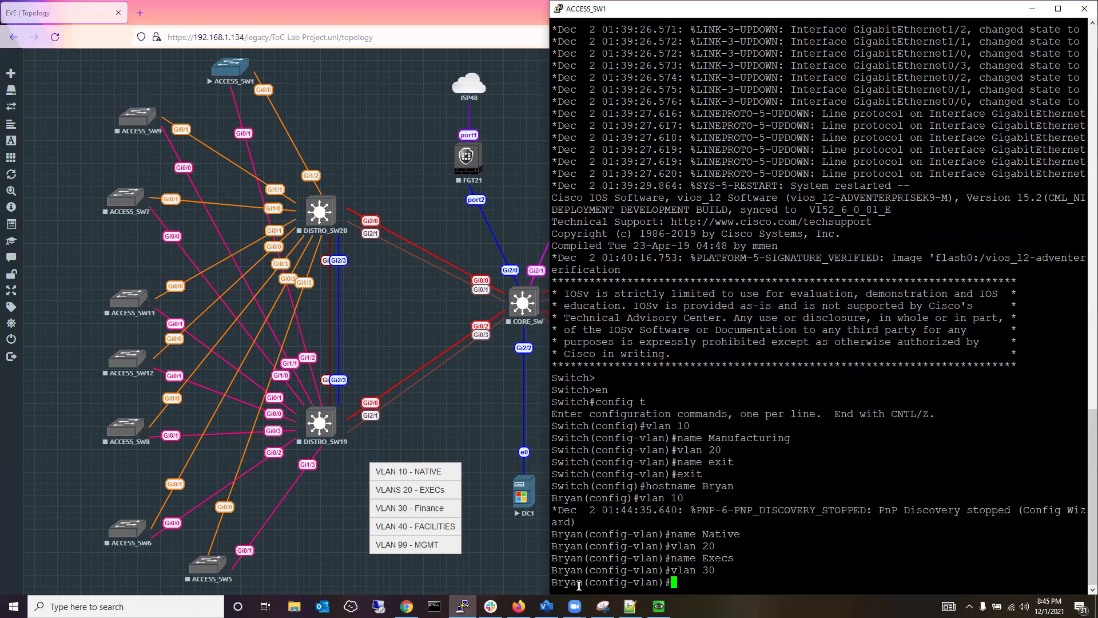
pyautogui.write('name Finance')
pyautogui.press('Return')
# Enter VLAN 40 and name it Facilities.
pyautogui.write('vlan ')
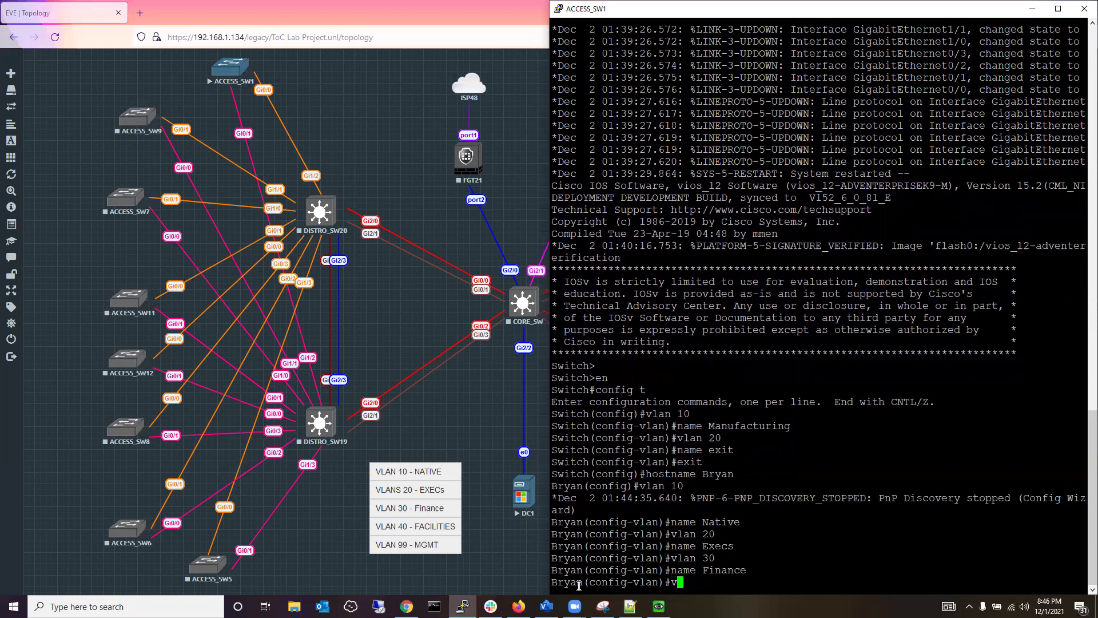
pyautogui.write('30')
pyautogui.press('BackSpace')
pyautogui.press('BackSpace')
pyautogui.write('40')
pyautogui.press('Return')
pyautogui.write('Facilities')
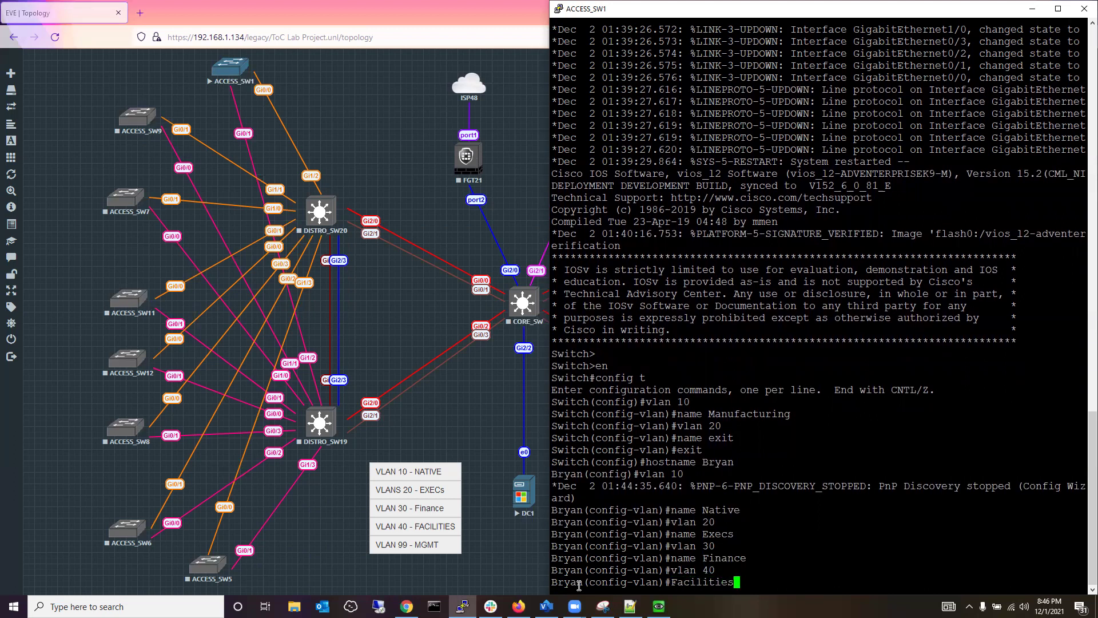
pyautogui.press('Left')
pyautogui.press('Left')
pyautogui.press('Left')
pyautogui.press('Left')
pyautogui.press('Left')
pyautogui.press('Left')
pyautogui.press('Left')
pyautogui.press('Left')
pyautogui.press('Left')
pyautogui.press('Left')
pyautogui.write('name')
pyautogui.press('Return')
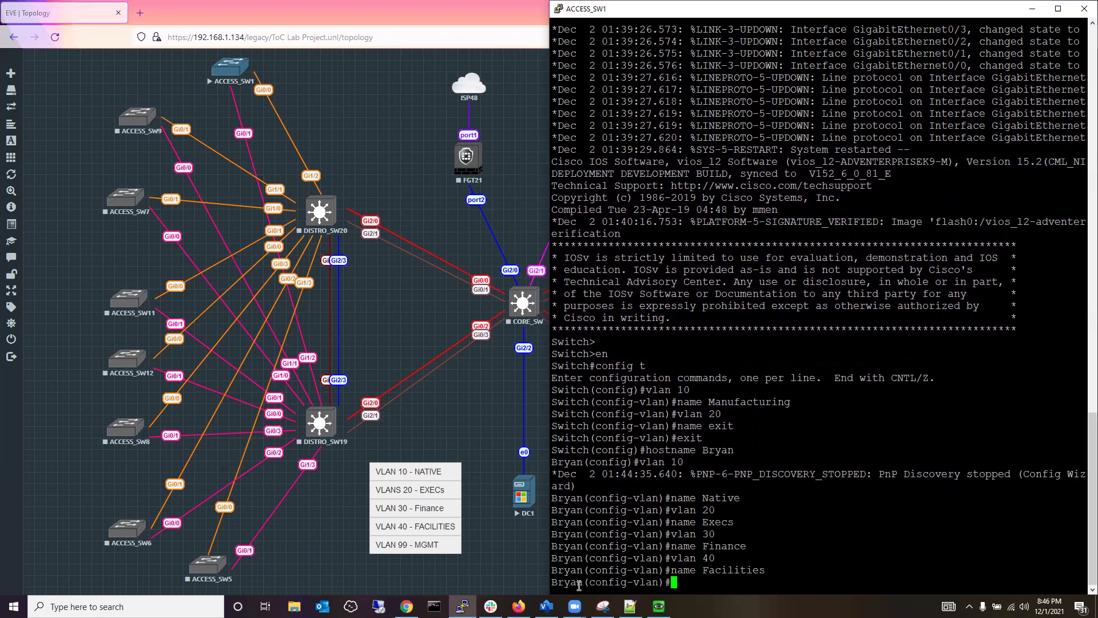
# Create VLAN 99 named MGMT and end configuration mode.
pyautogui.write('vlan 99')
pyautogui.press('Return')
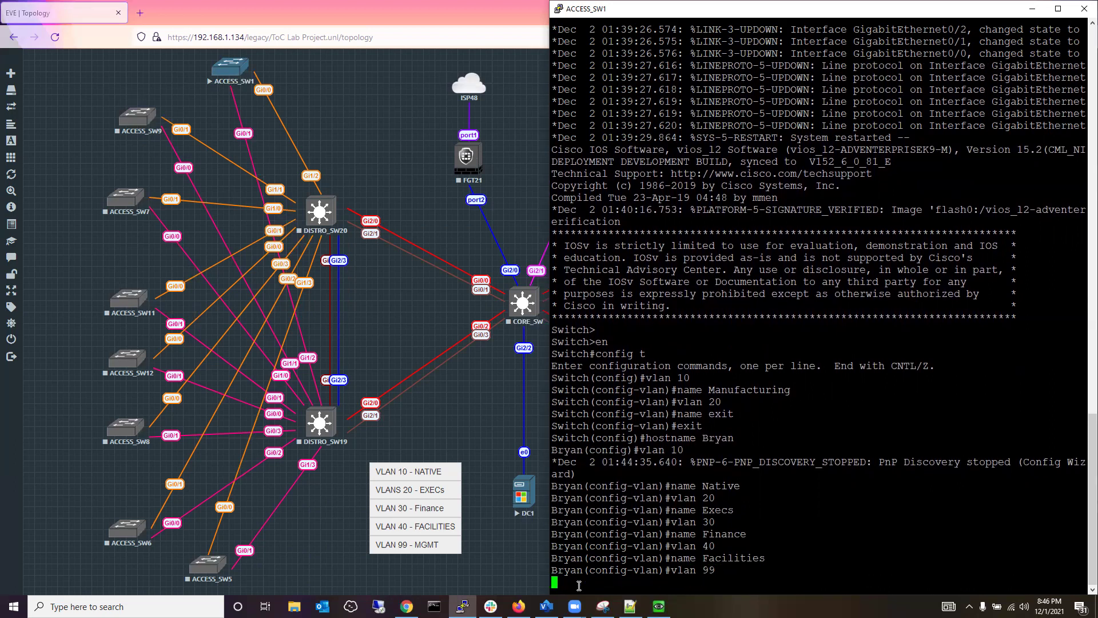
pyautogui.write('name')
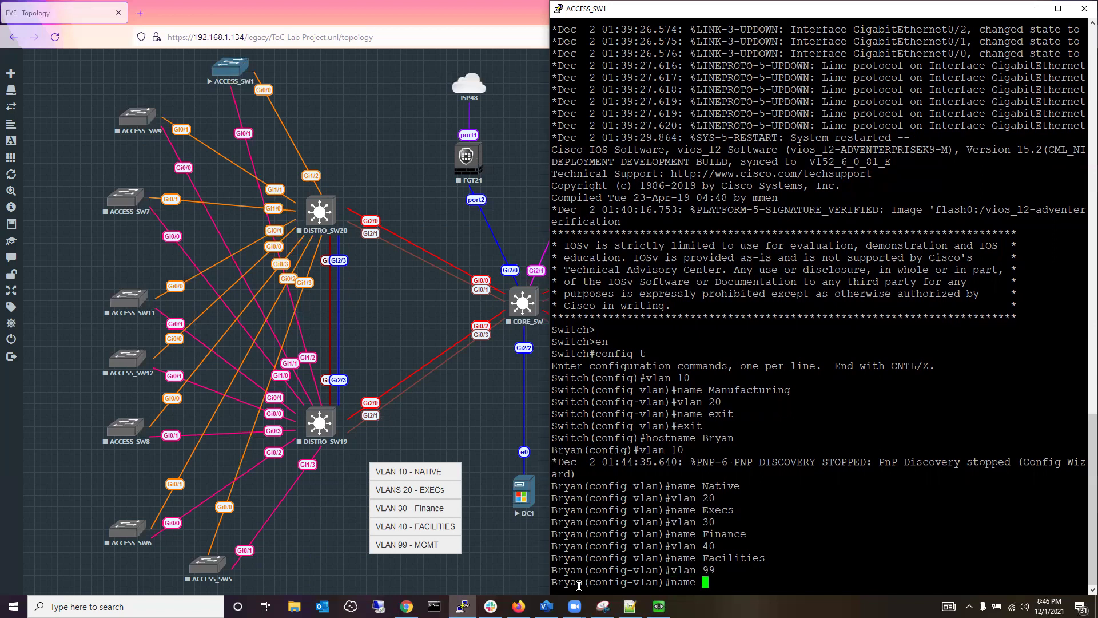
pyautogui.write('M')
pyautogui.write('anage')
pyautogui.write('menr')
pyautogui.press('BackSpace')
pyautogui.press('BackSpace')
pyautogui.press('BackSpace')
pyautogui.press('BackSpace')
pyautogui.press('BackSpace')
pyautogui.press('BackSpace')
pyautogui.press('BackSpace')
pyautogui.press('BackSpace')
pyautogui.press('BackSpace')
pyautogui.press('BackSpace')
pyautogui.write('MGMT')
pyautogui.press('Return')
pyautogui.write('en')
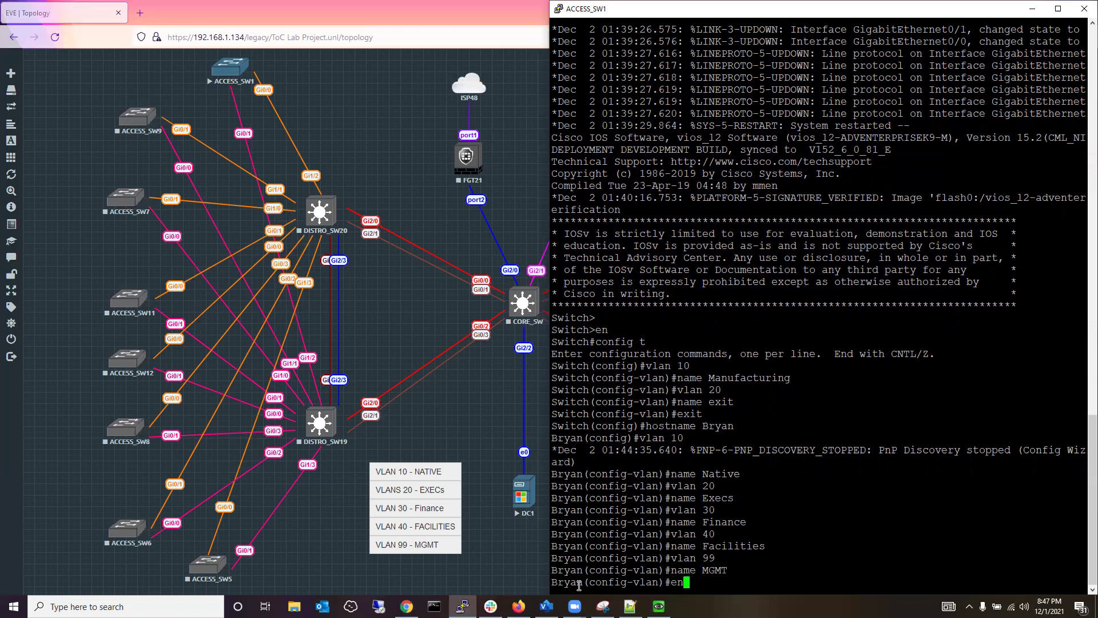
pyautogui.write('d')
pyautogui.press('Return')
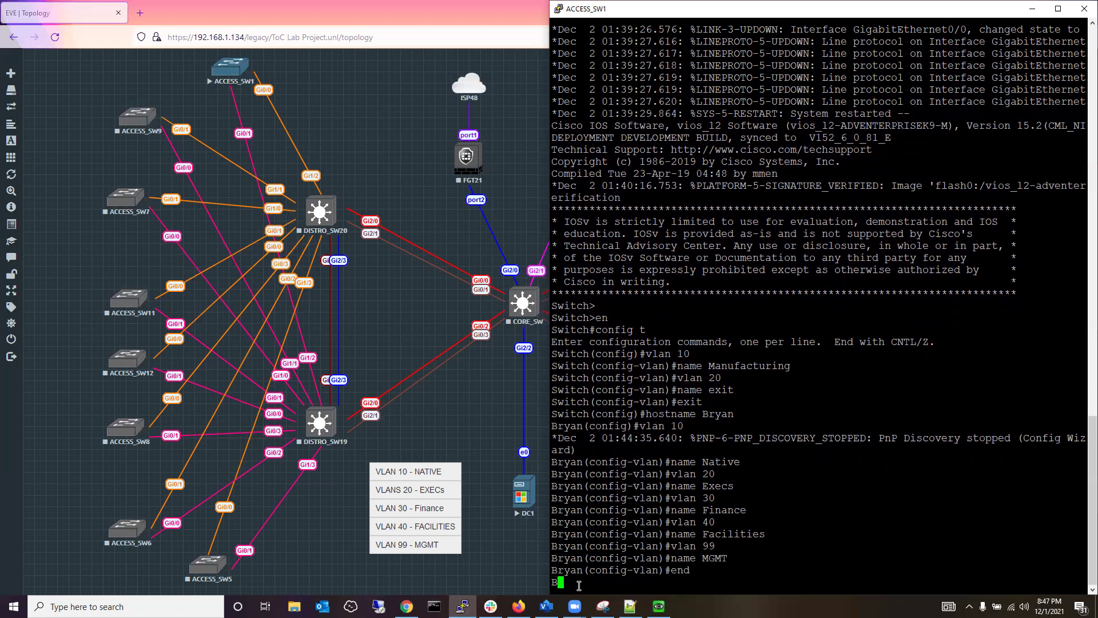
# Write ACCESS_SW1's running configuration to memory with wr.
pyautogui.write('wr')
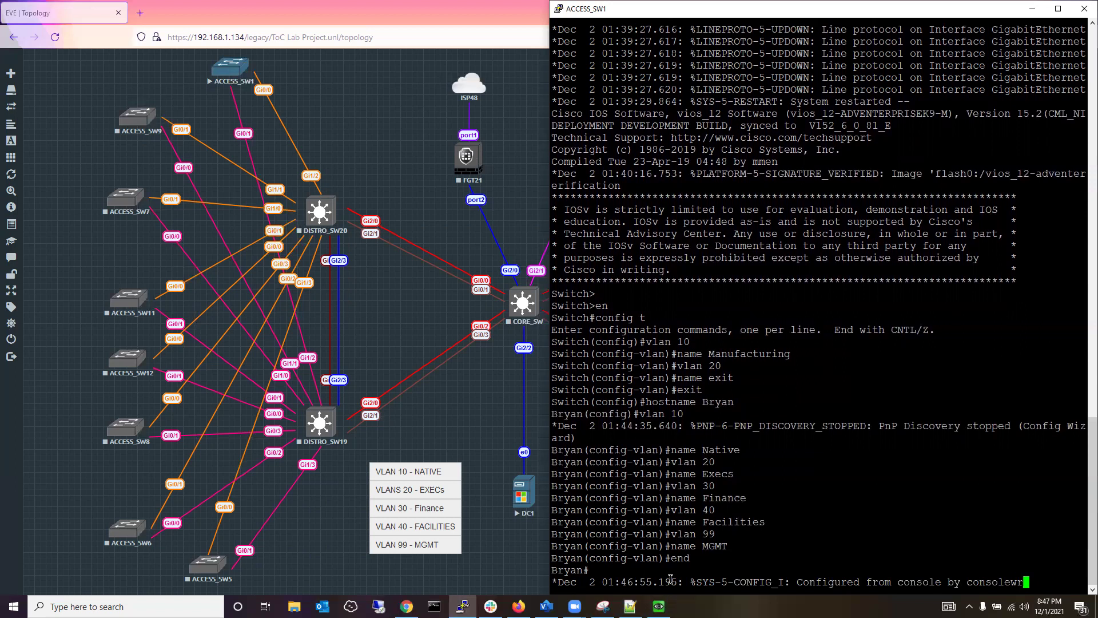
pyautogui.press('Return')
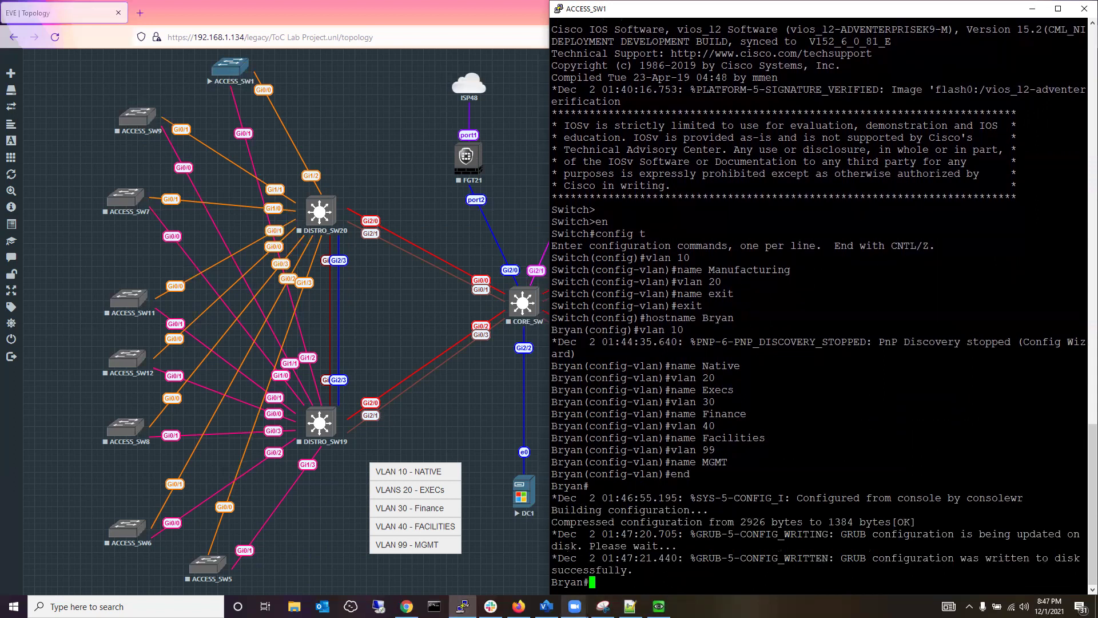
pyautogui.moveTo(574, 607)
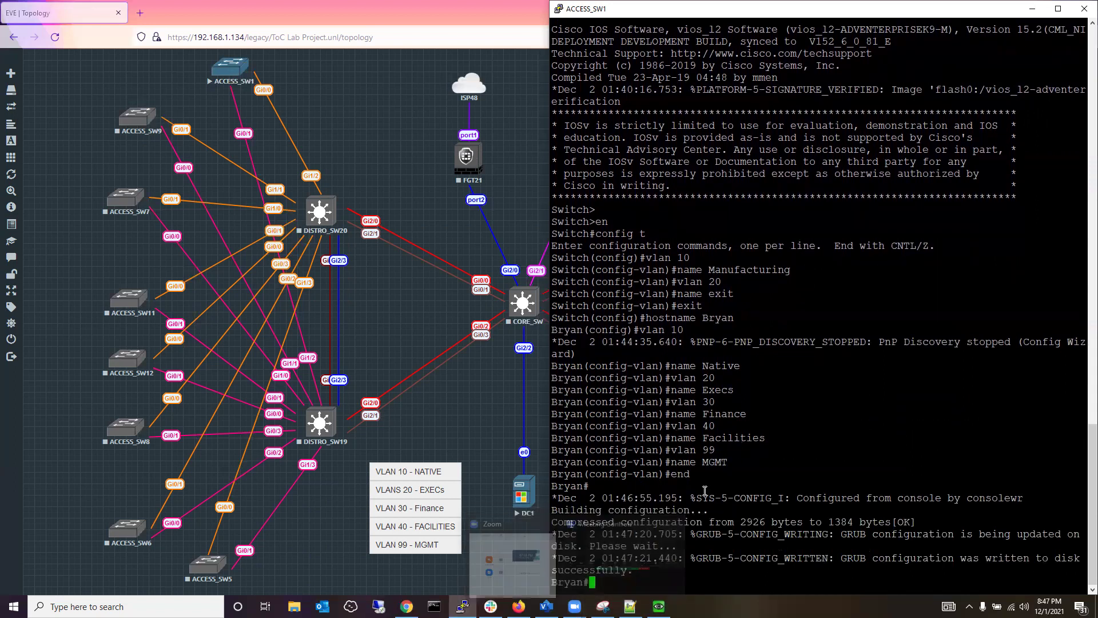
# Run show vlan brief to list VLANs 10, 20, 30, 40 and 99 with their names.
pyautogui.write('show vlan')
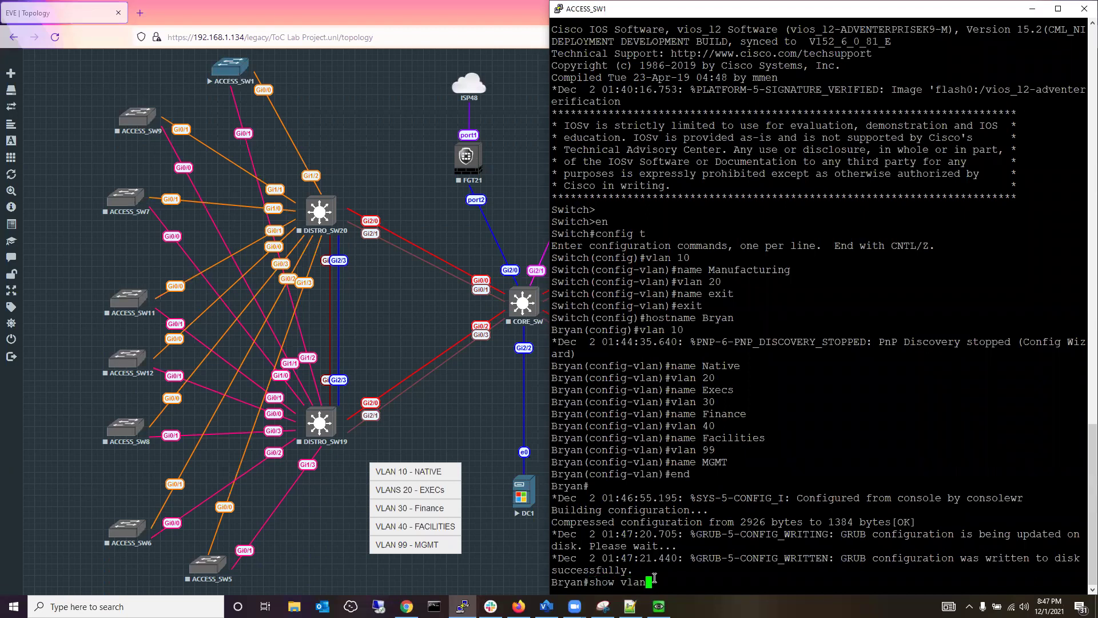
pyautogui.press('Tab')
pyautogui.press('Tab')
pyautogui.write('br')
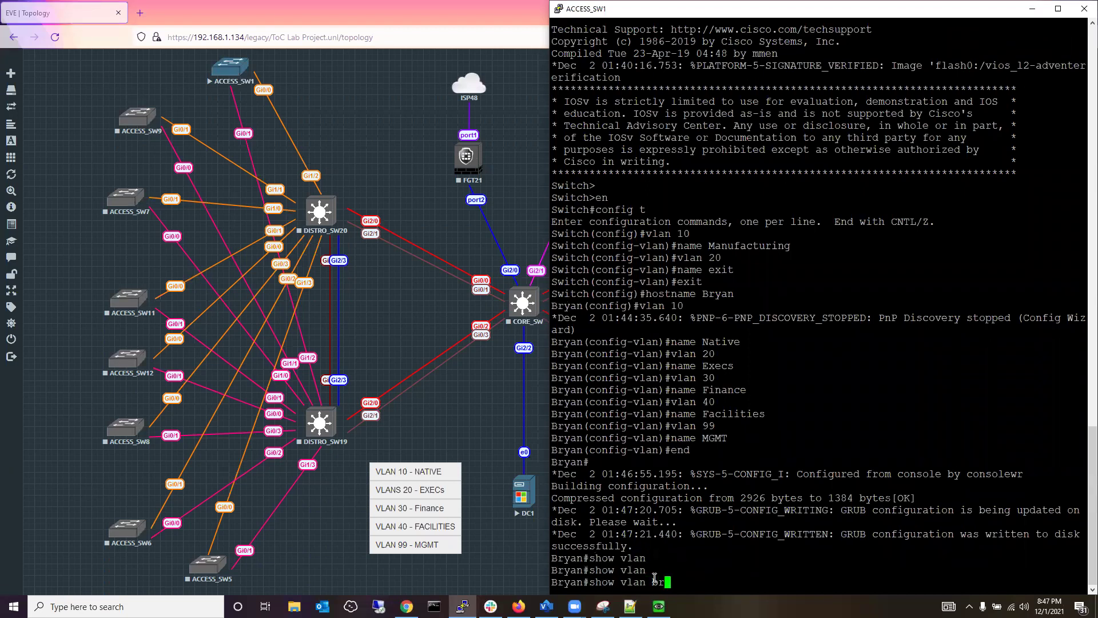
pyautogui.press('Tab')
pyautogui.press('Return')
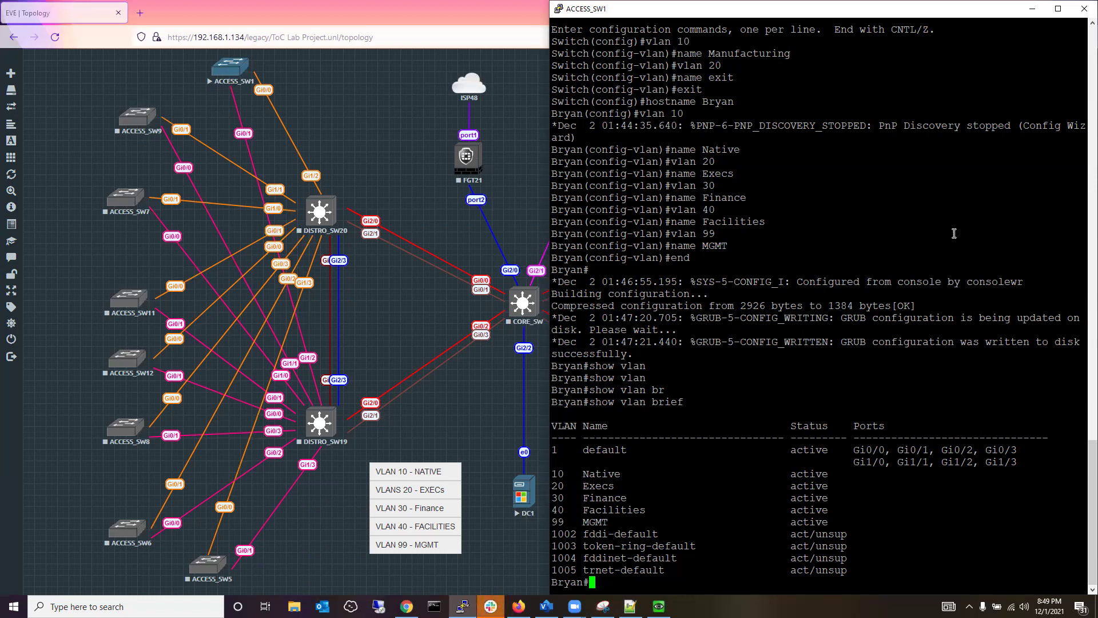
# Close the ACCESS_SW1 console, start ACCESS_SW9 and dock its console on the right half.
pyautogui.click(1085, 9)
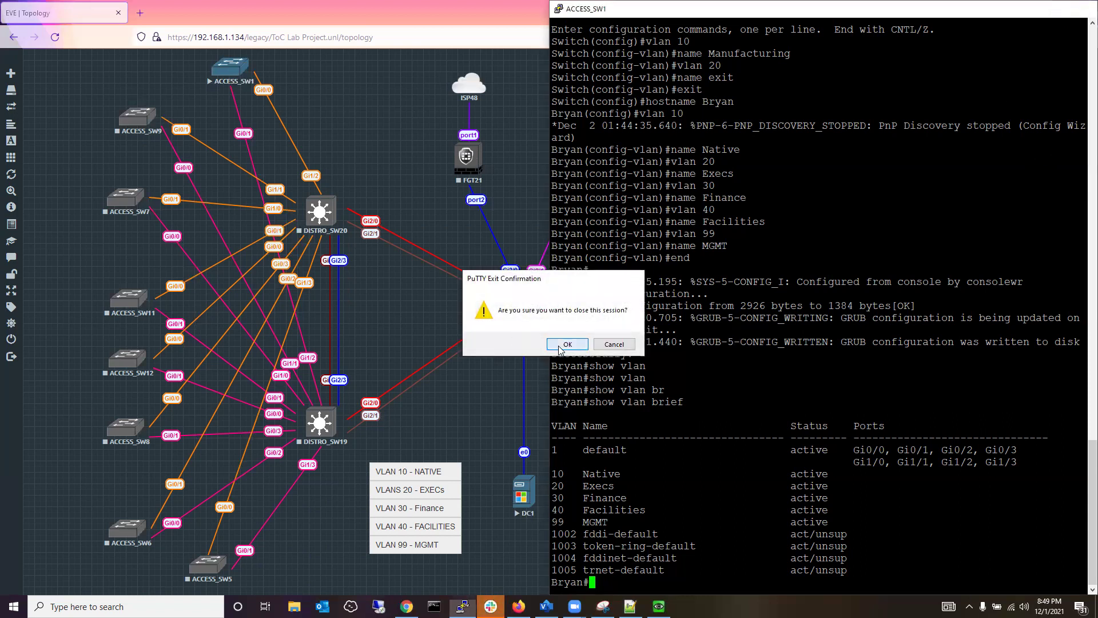
pyautogui.click(560, 346)
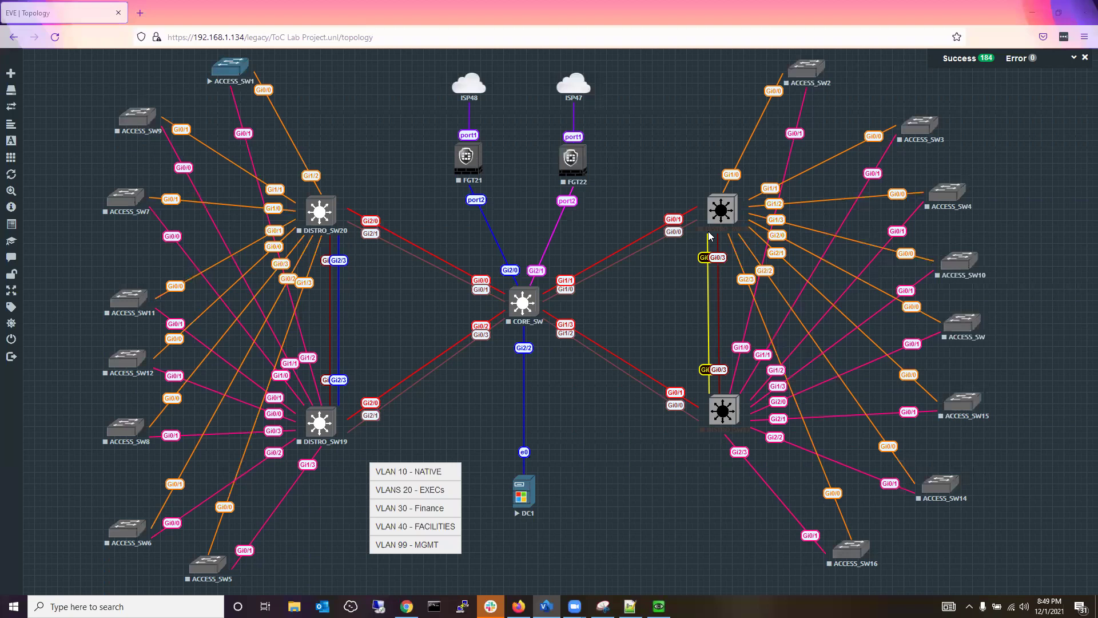
pyautogui.rightClick(135, 132)
pyautogui.click(171, 146)
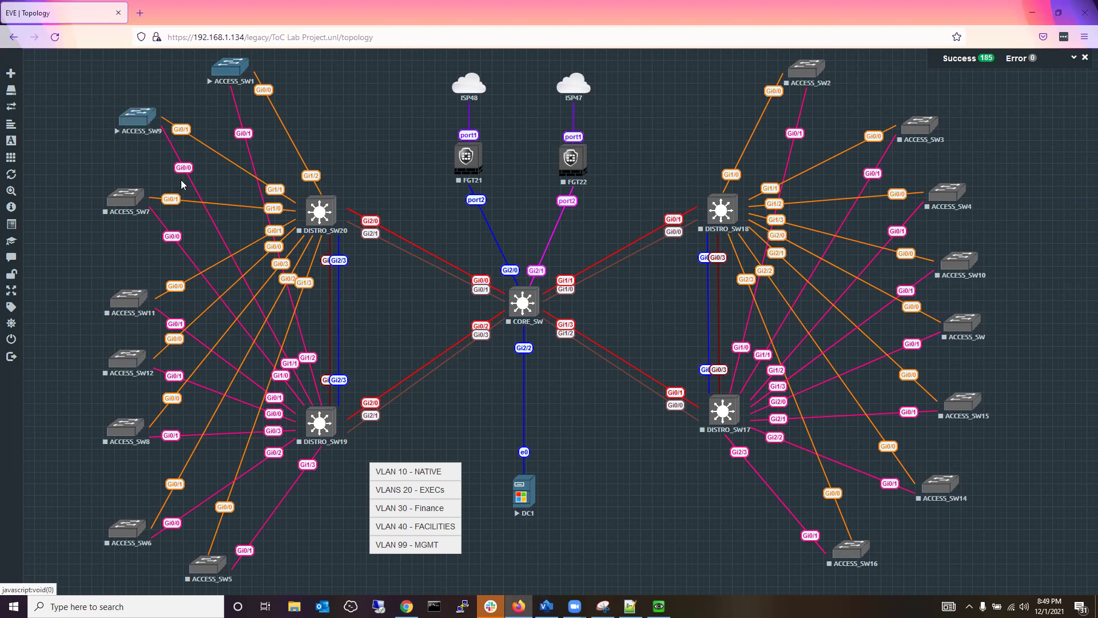
pyautogui.click(140, 121)
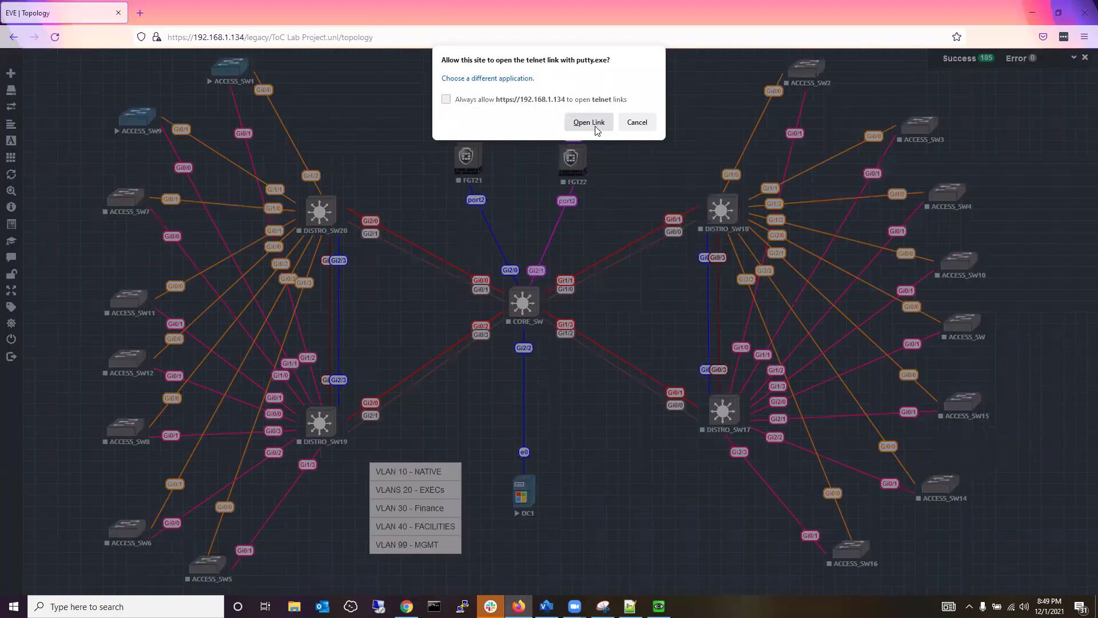
pyautogui.click(597, 131)
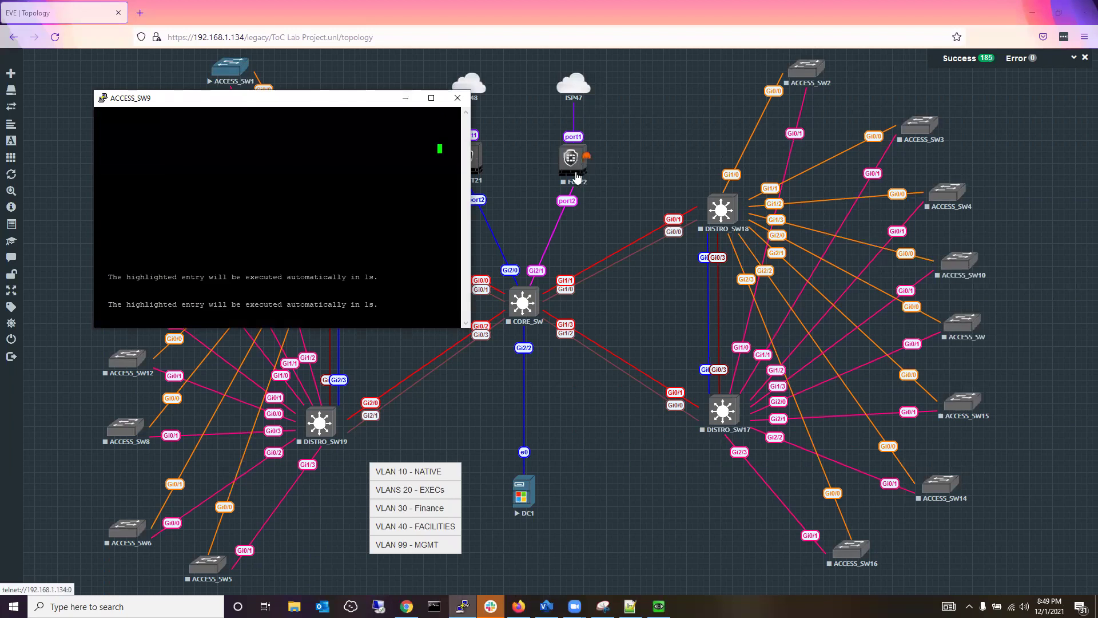
pyautogui.press('super+Right')
pyautogui.click(877, 198)
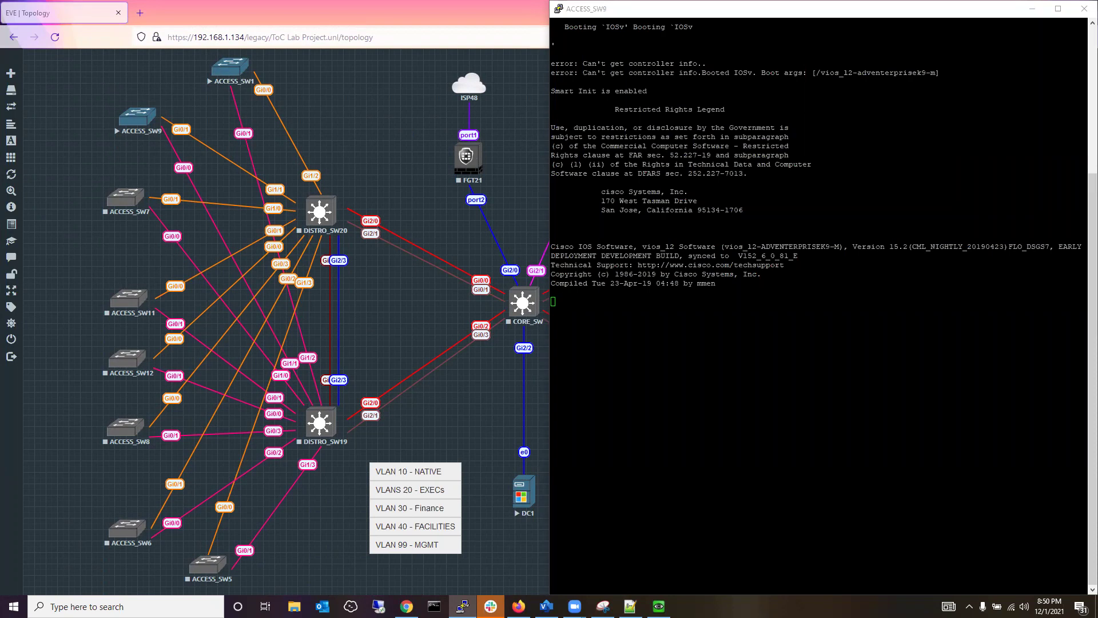
# Dismiss the stray CORE_SW and canvas menus and bring the ACCESS_SW9 console to the front.
pyautogui.click(812, 240)
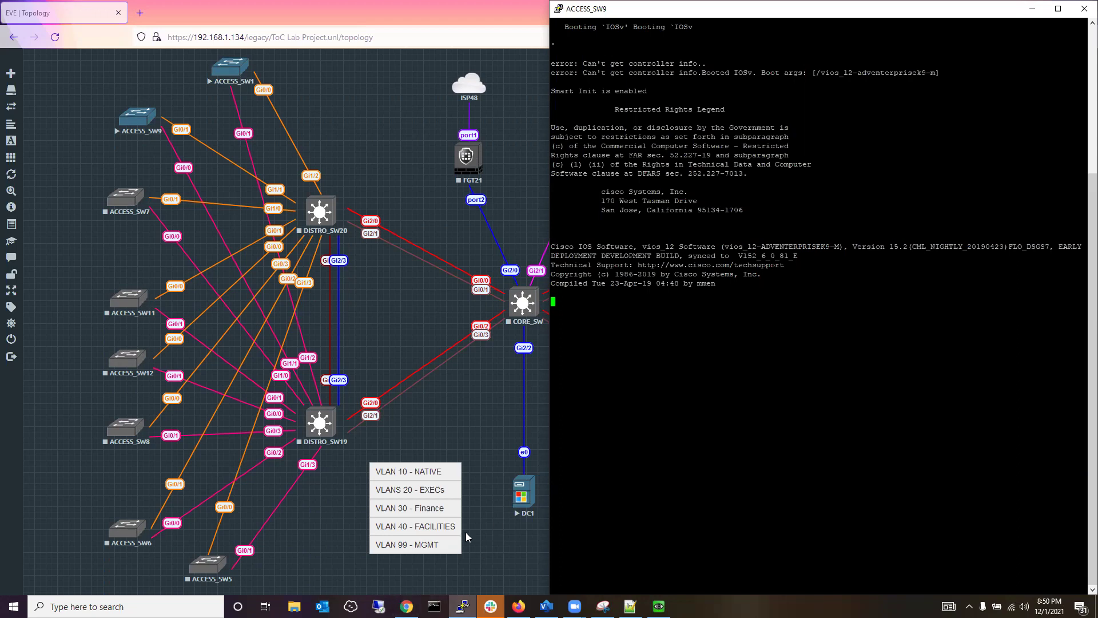
pyautogui.tripleClick(596, 501)
pyautogui.click(521, 305)
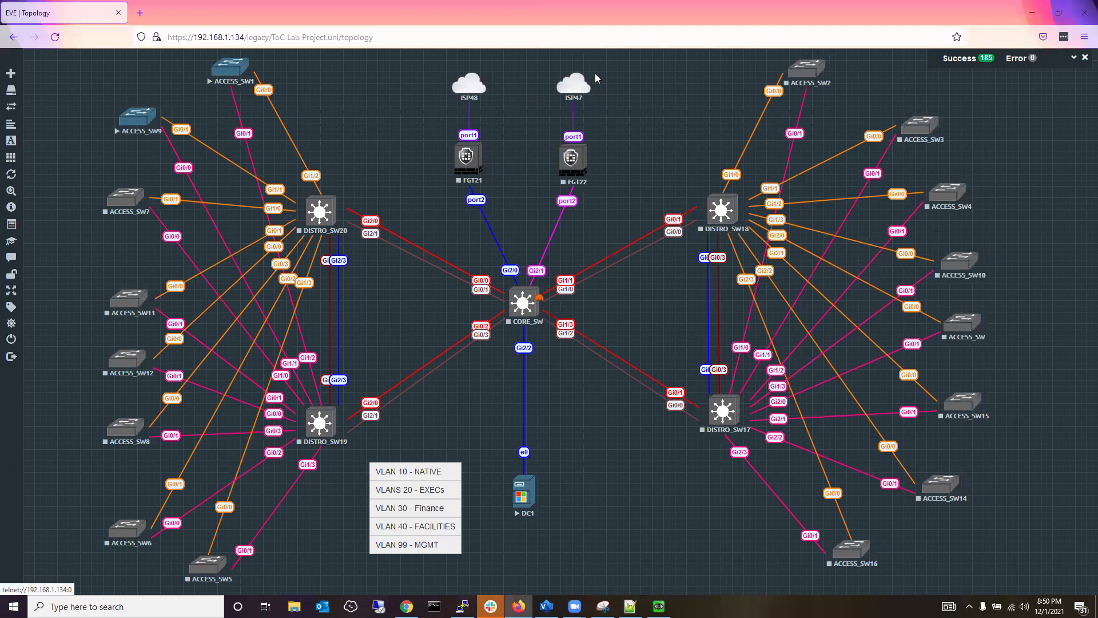
pyautogui.click(402, 544)
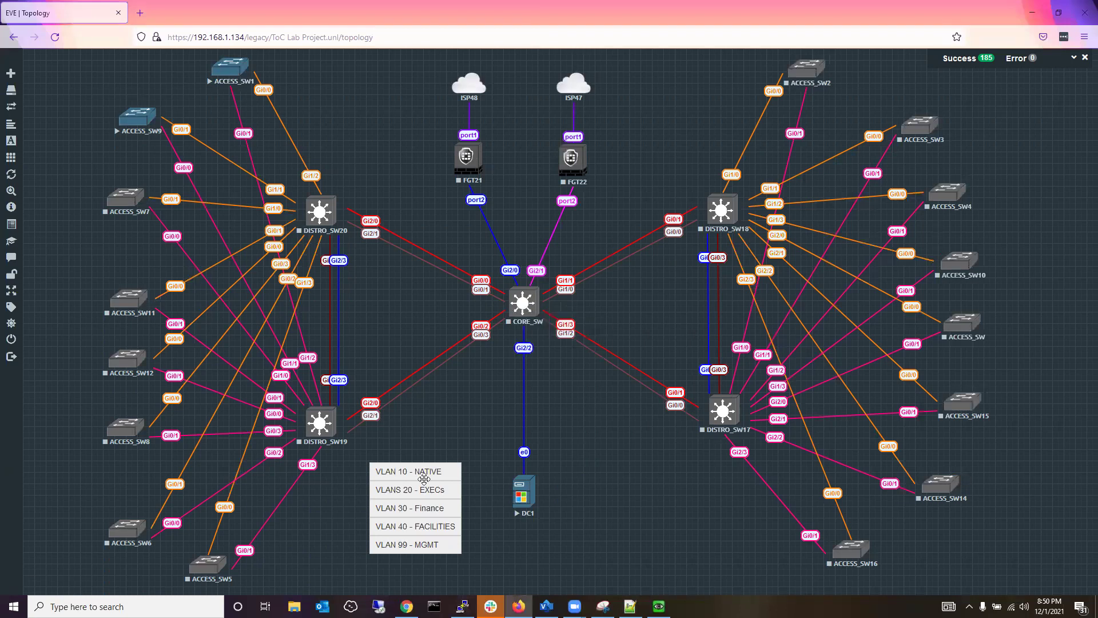
pyautogui.rightClick(473, 391)
pyautogui.click(442, 361)
pyautogui.click(462, 607)
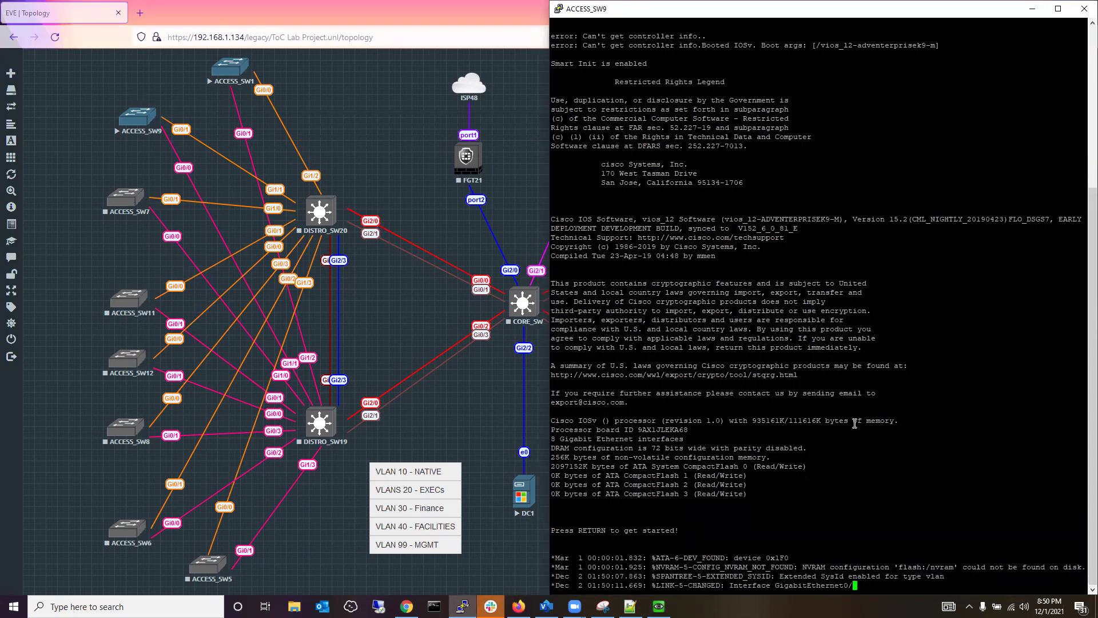
pyautogui.click(466, 385)
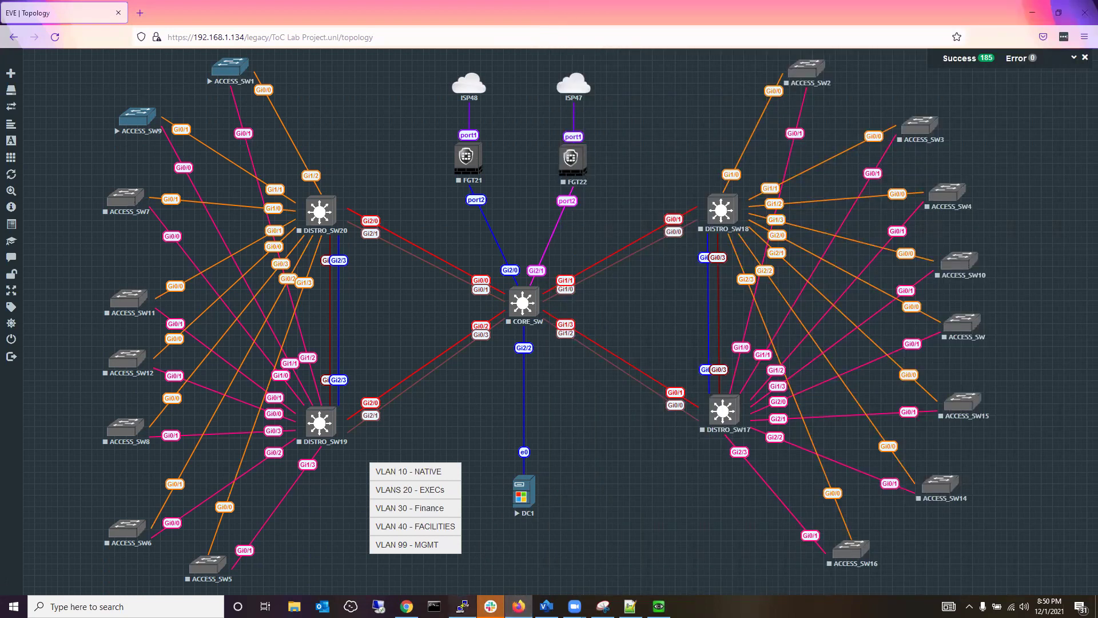
pyautogui.click(463, 607)
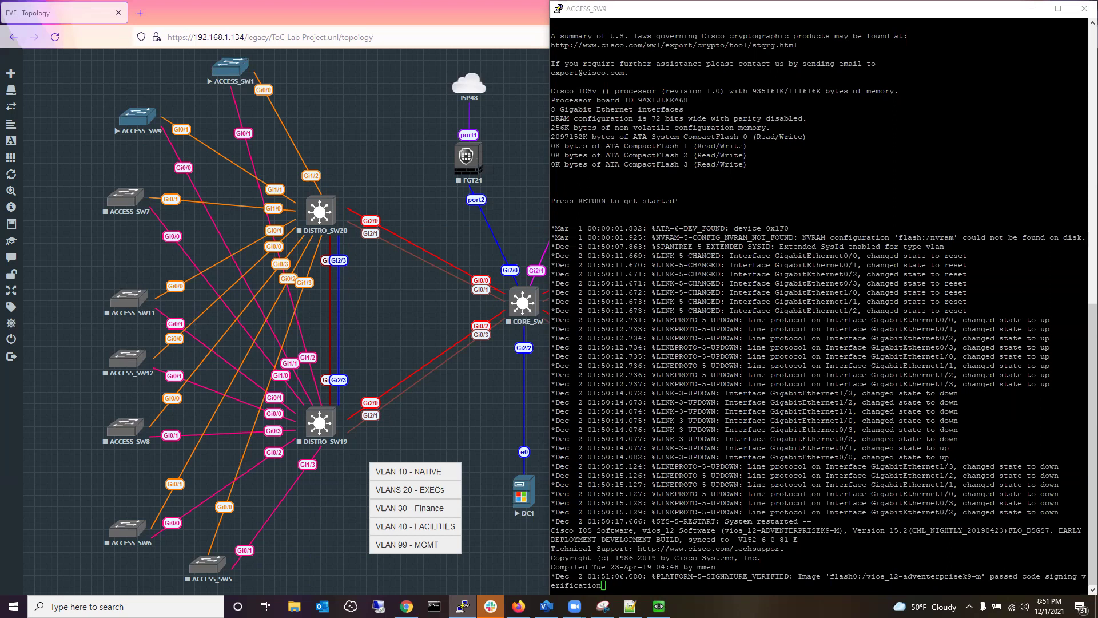
# Set ACCESS_SW9's hostname to the user's first name via en and conf t, then end.
pyautogui.click(784, 314)
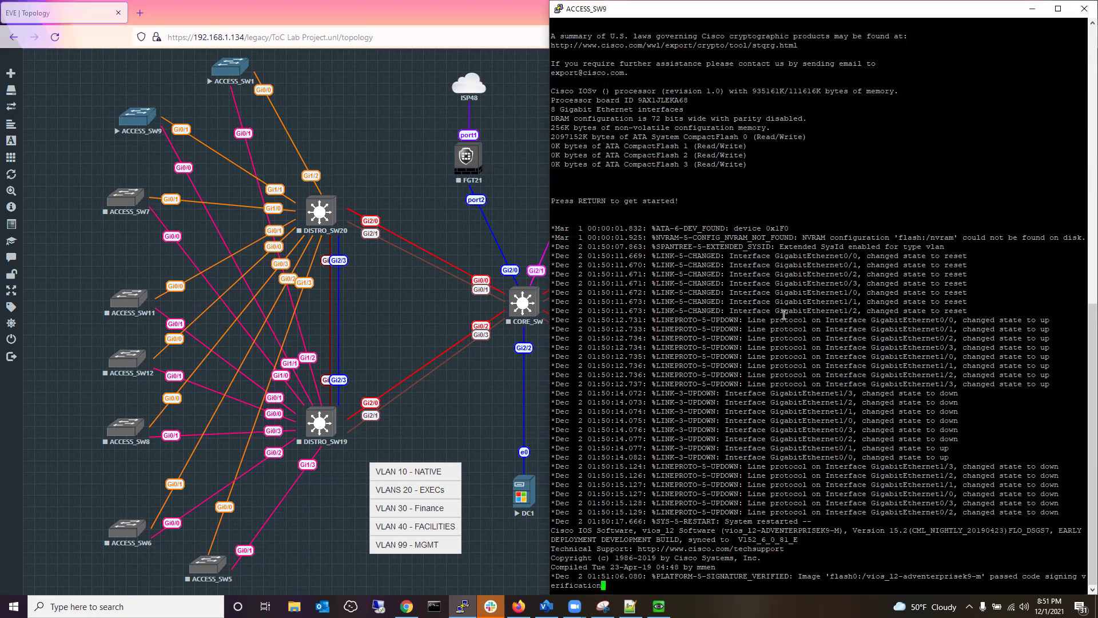
pyautogui.press('Return')
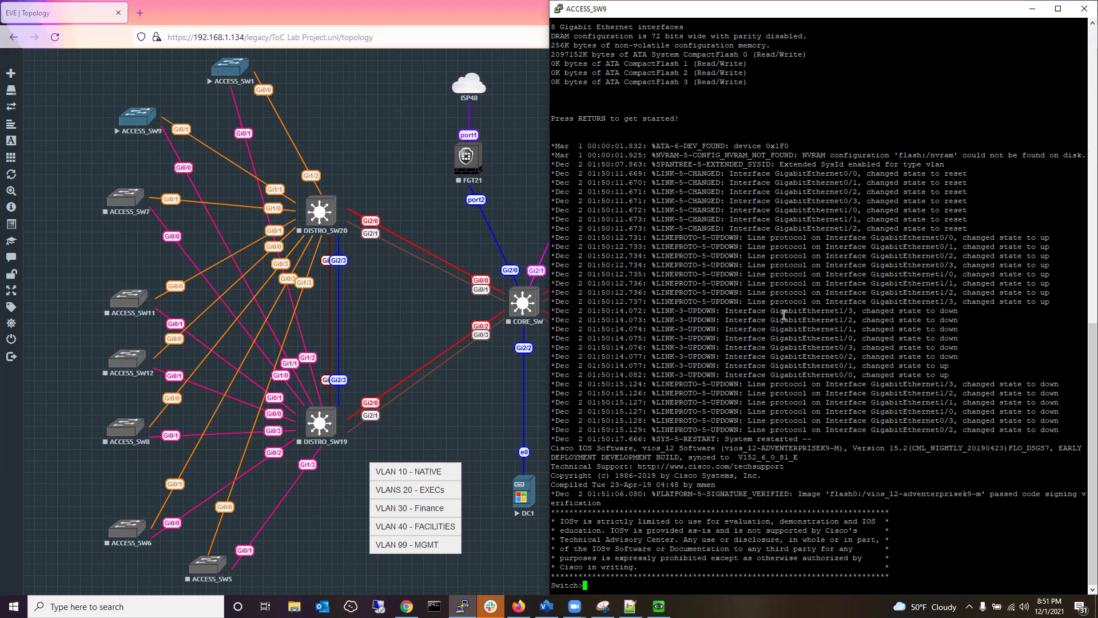
pyautogui.press('Return')
pyautogui.write('en')
pyautogui.press('Return')
pyautogui.write('conf ')
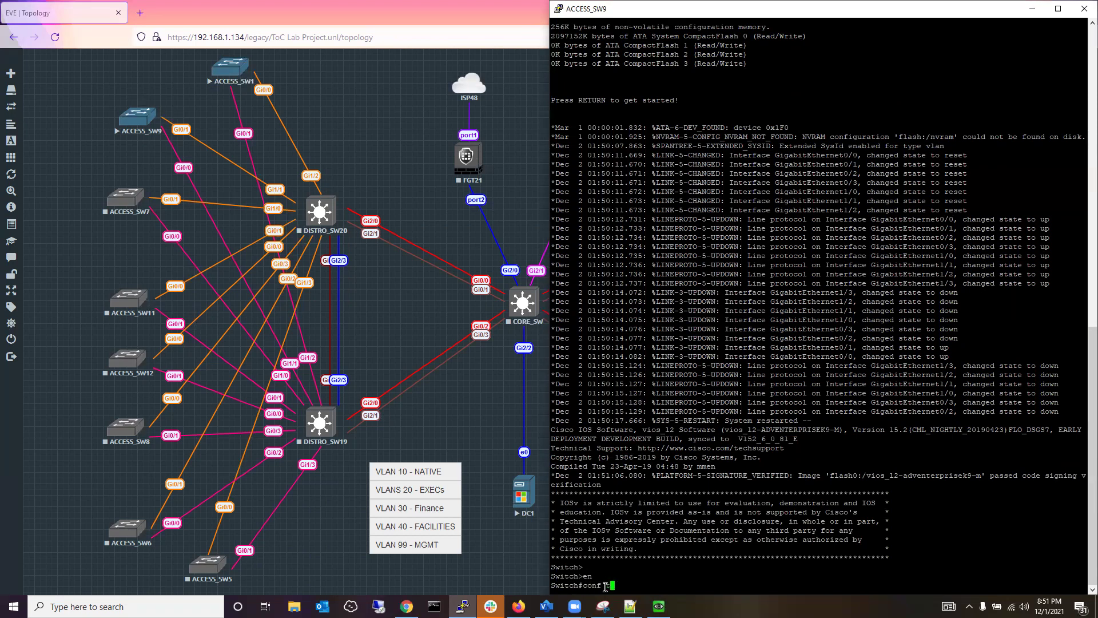
pyautogui.write('t')
pyautogui.press('Return')
pyautogui.write('hostnam')
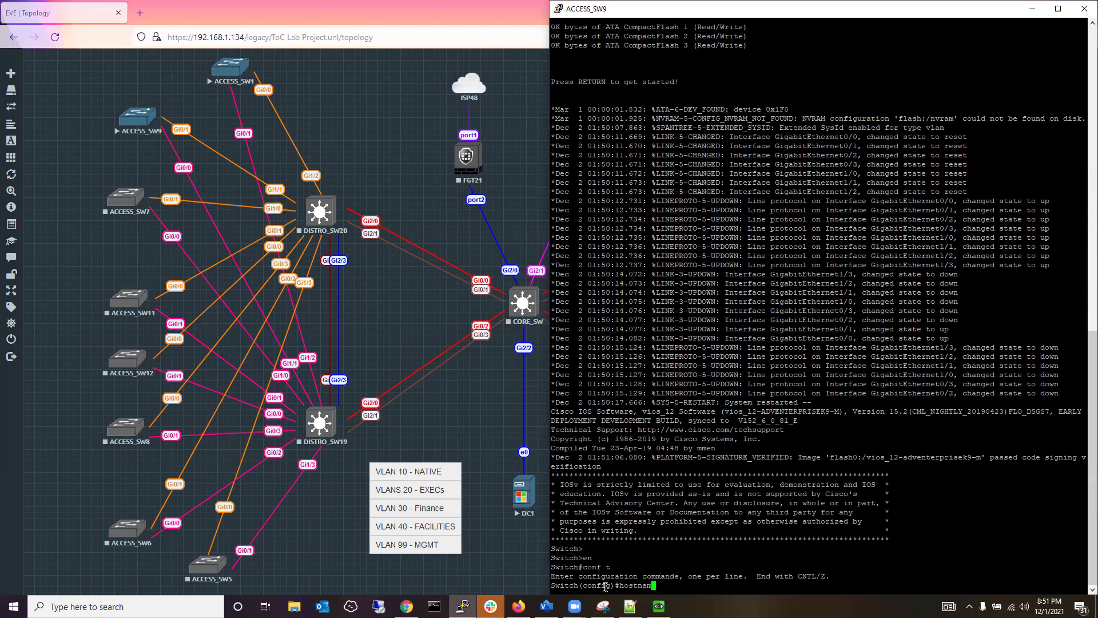
pyautogui.write('e Kelvin')
pyautogui.press('Return')
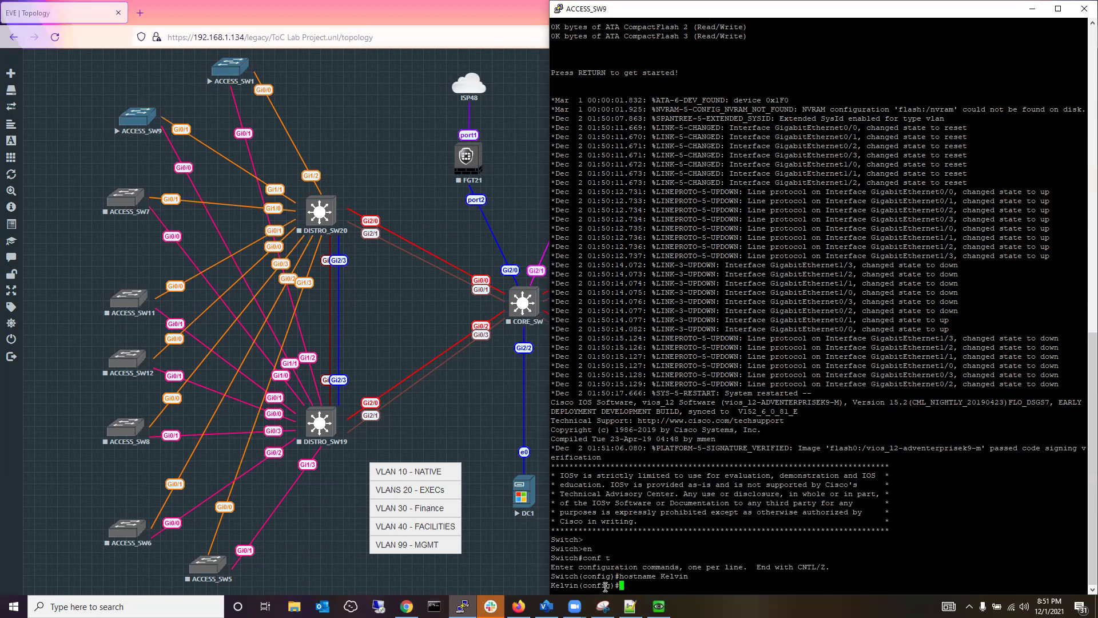
pyautogui.write('end')
pyautogui.press('Return')
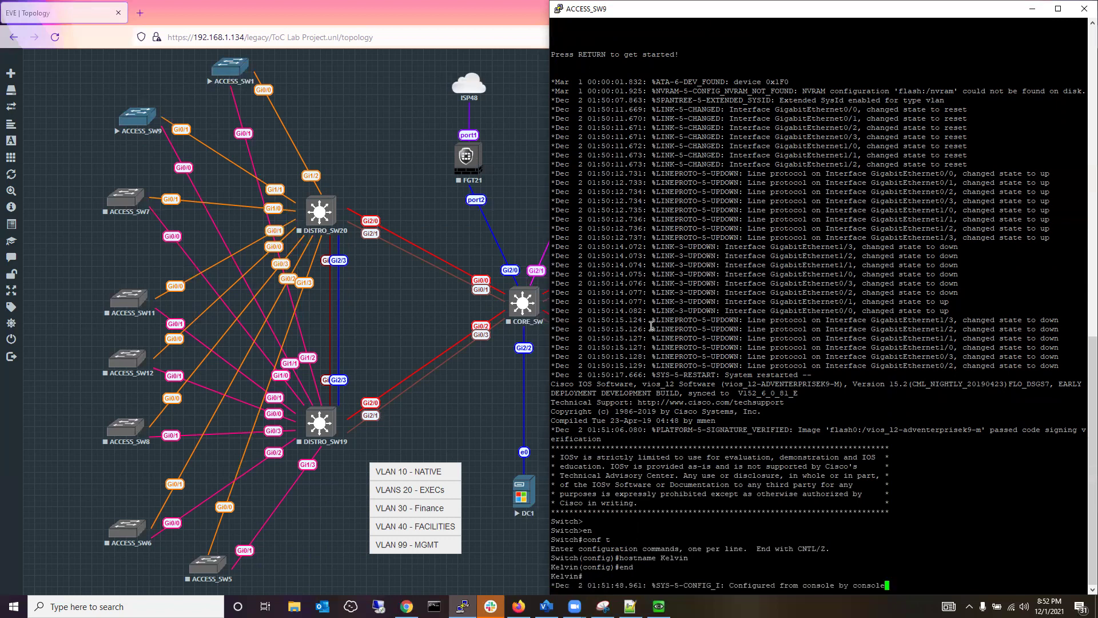
# Set the ACCESS_SW9 console font to 14-point Courier New and dock it on the right half.
pyautogui.rightClick(686, 12)
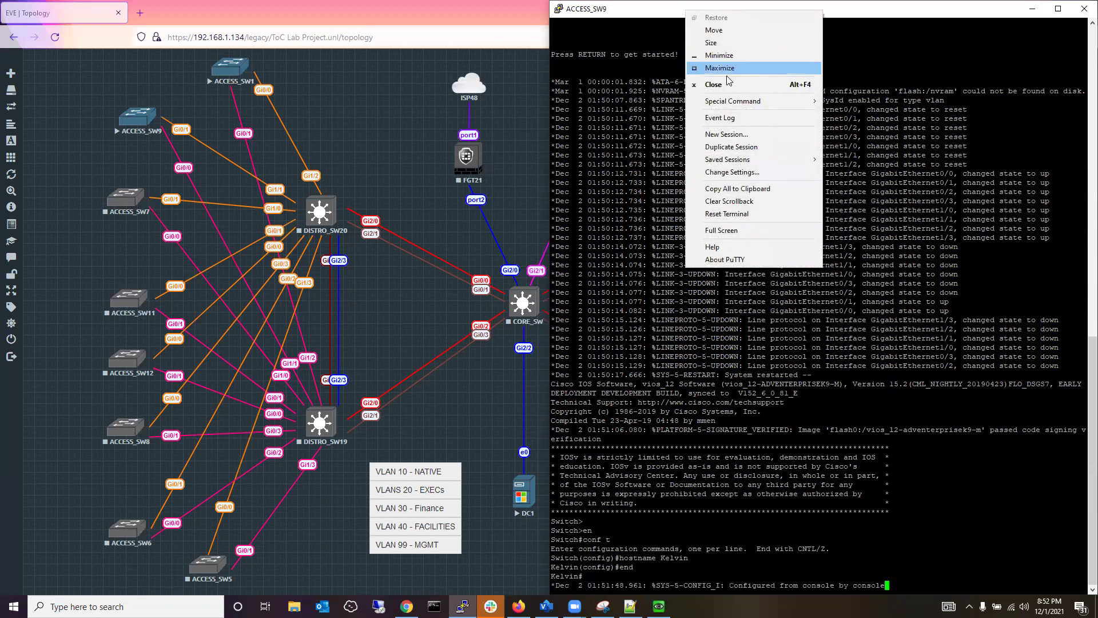
pyautogui.click(749, 171)
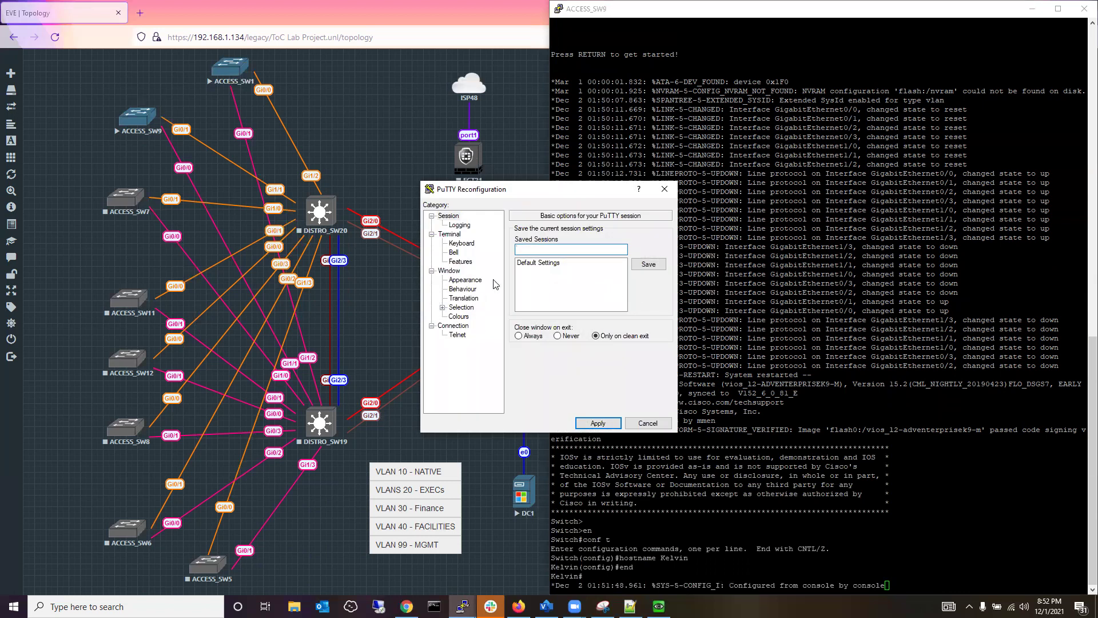
pyautogui.click(466, 280)
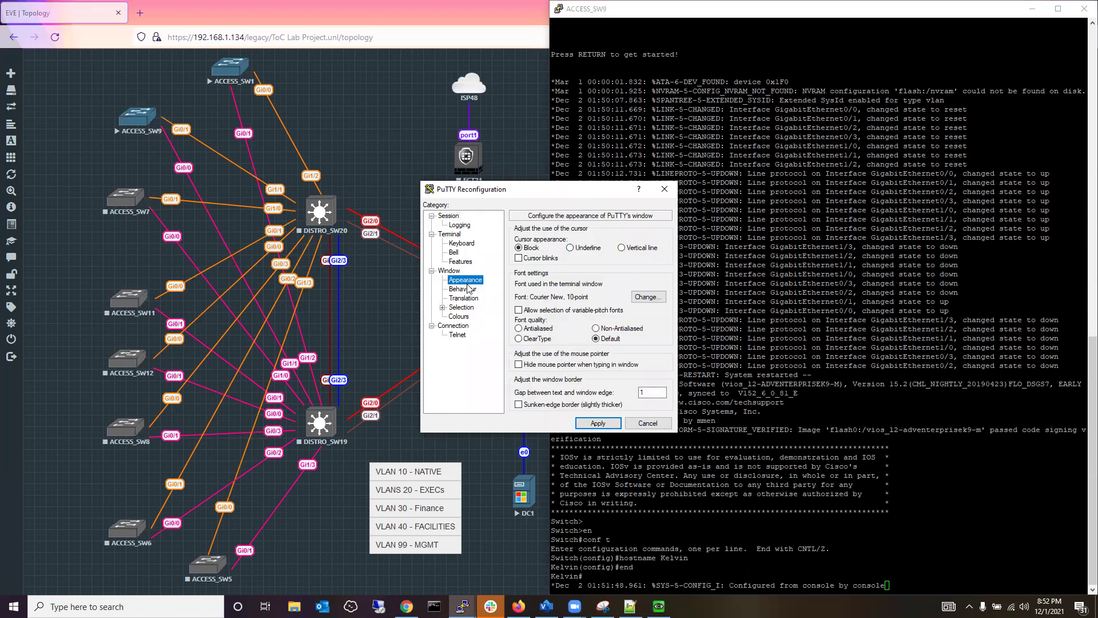
pyautogui.click(648, 297)
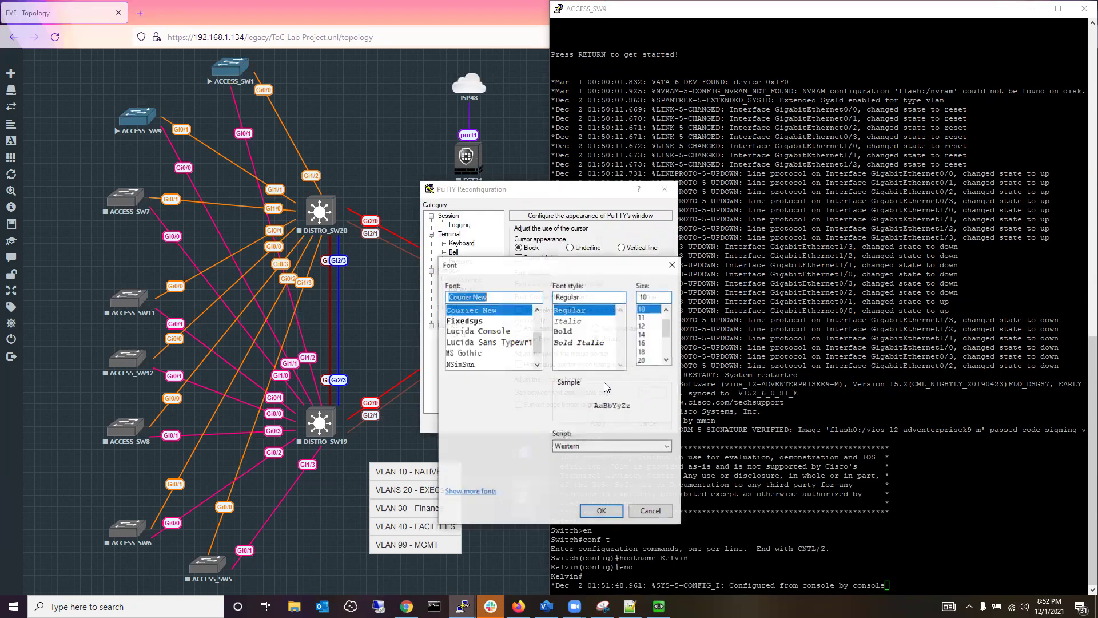
pyautogui.click(644, 334)
pyautogui.click(602, 511)
pyautogui.click(618, 424)
pyautogui.moveTo(803, 10); pyautogui.dragTo(1080, 48)
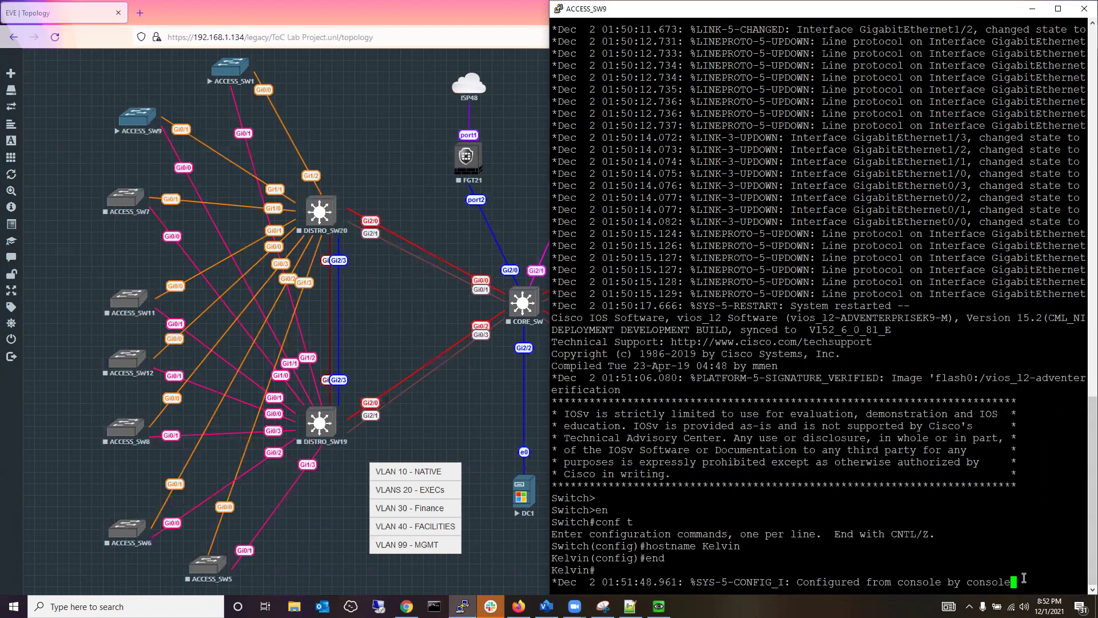
# Enter global configuration on ACCESS_SW9 and name VLAN 10 Native.
pyautogui.press('Return')
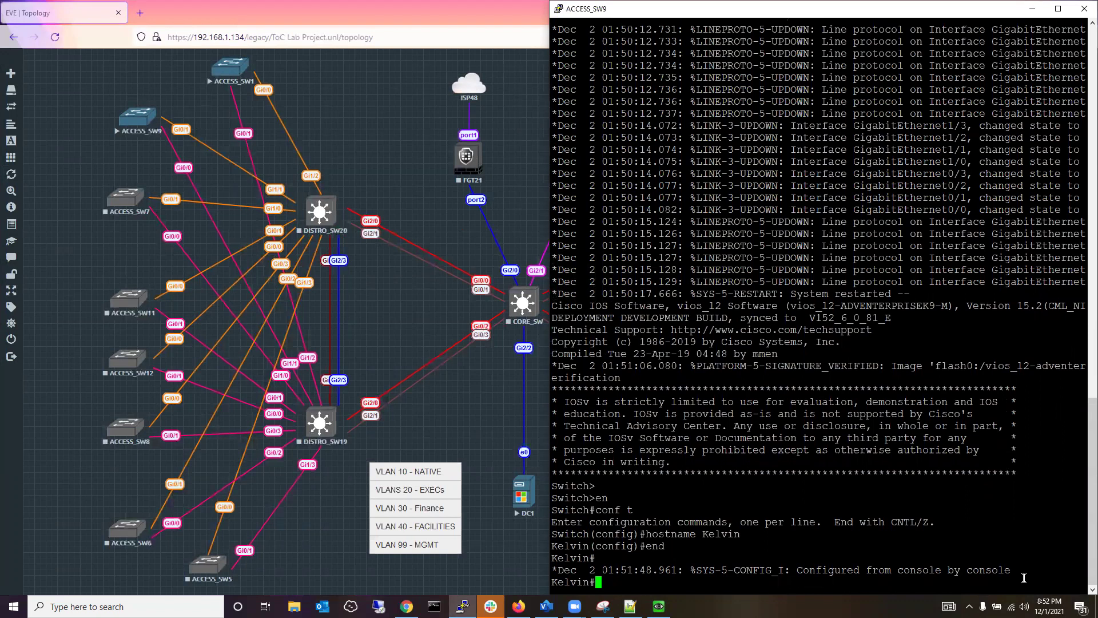
pyautogui.press('Return')
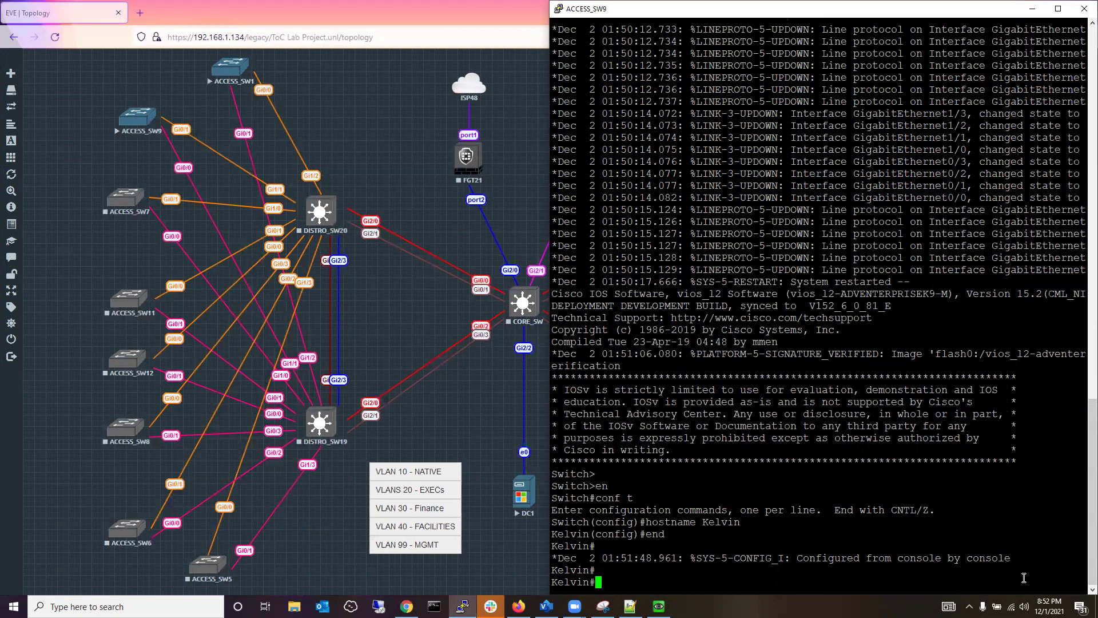
pyautogui.write('conf t')
pyautogui.press('Return')
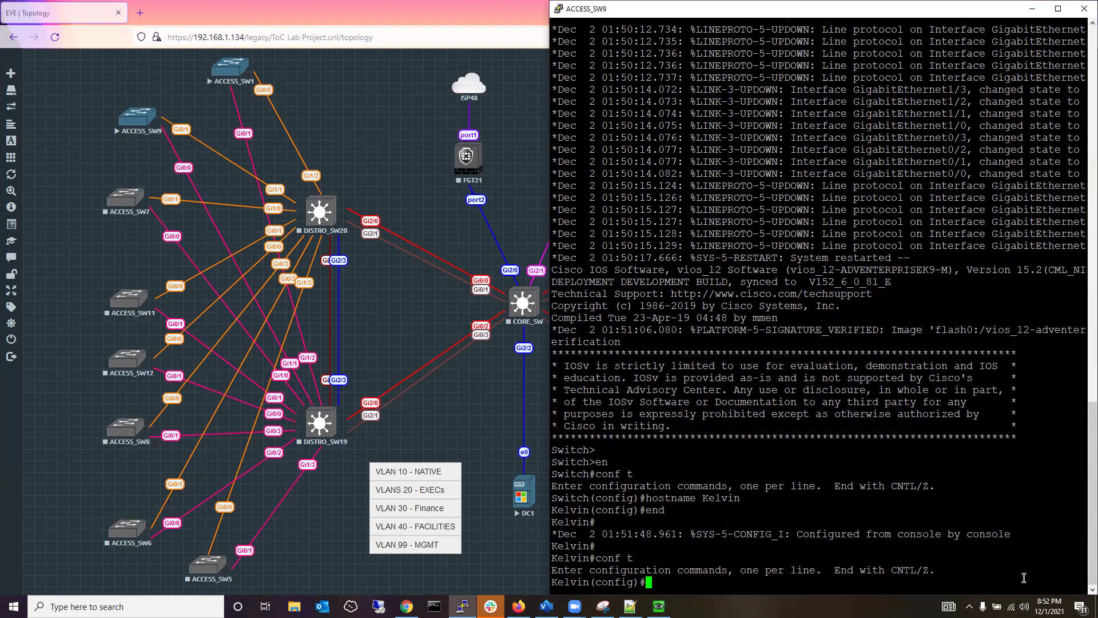
pyautogui.write('vlan 10')
pyautogui.press('Return')
pyautogui.write('name Native')
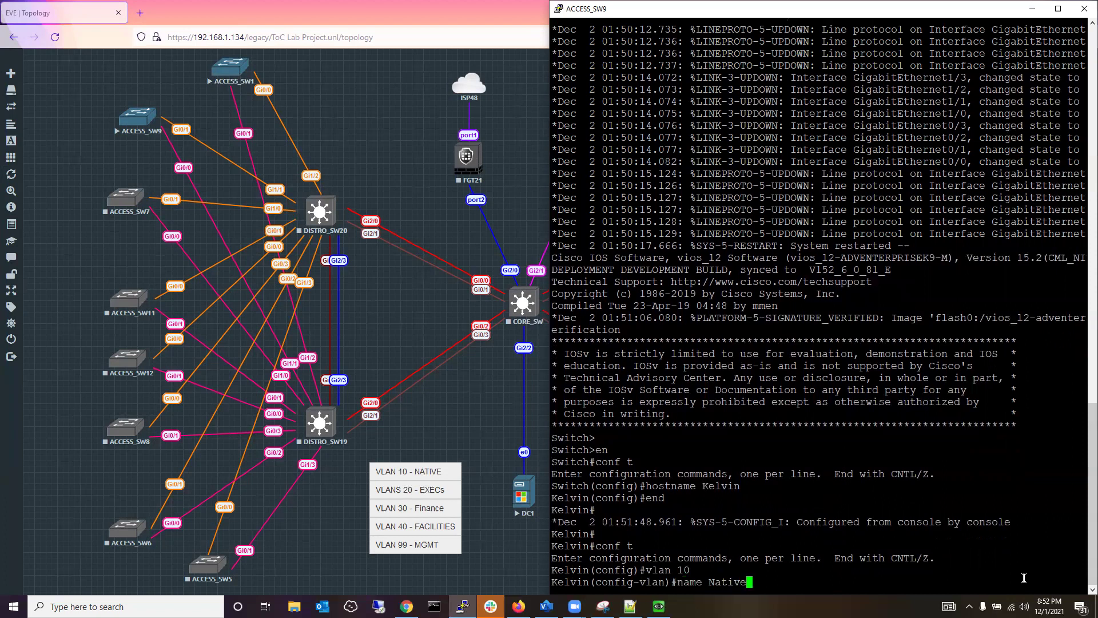
pyautogui.press('Return')
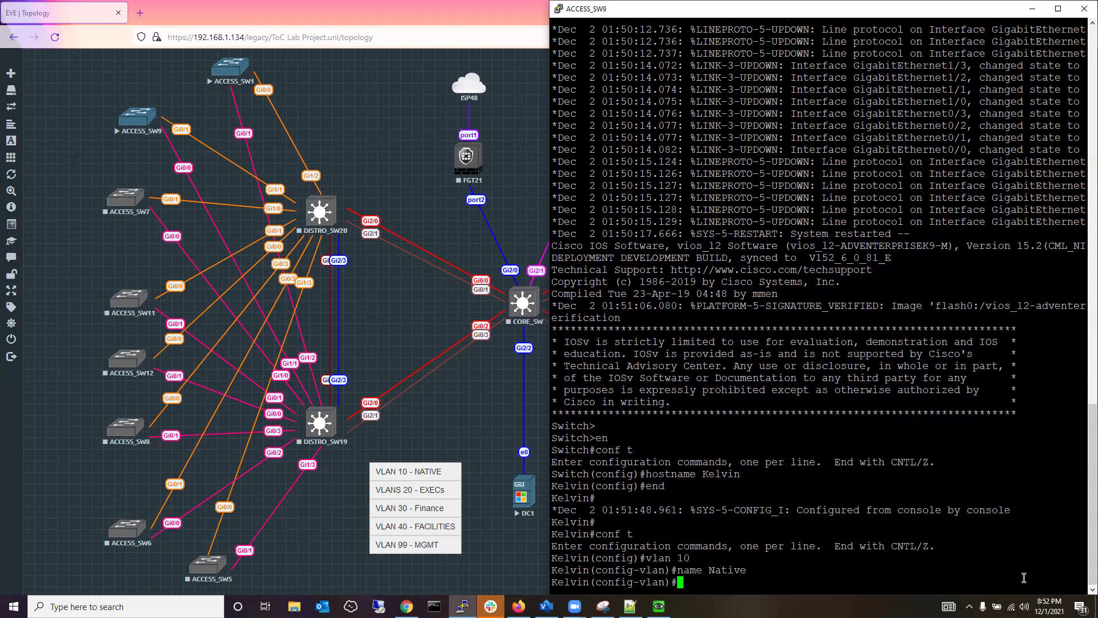
# Create VLAN 20 and restore the console to a smaller window showing the topology.
pyautogui.write('n)#vlan 20')
pyautogui.press('Return')
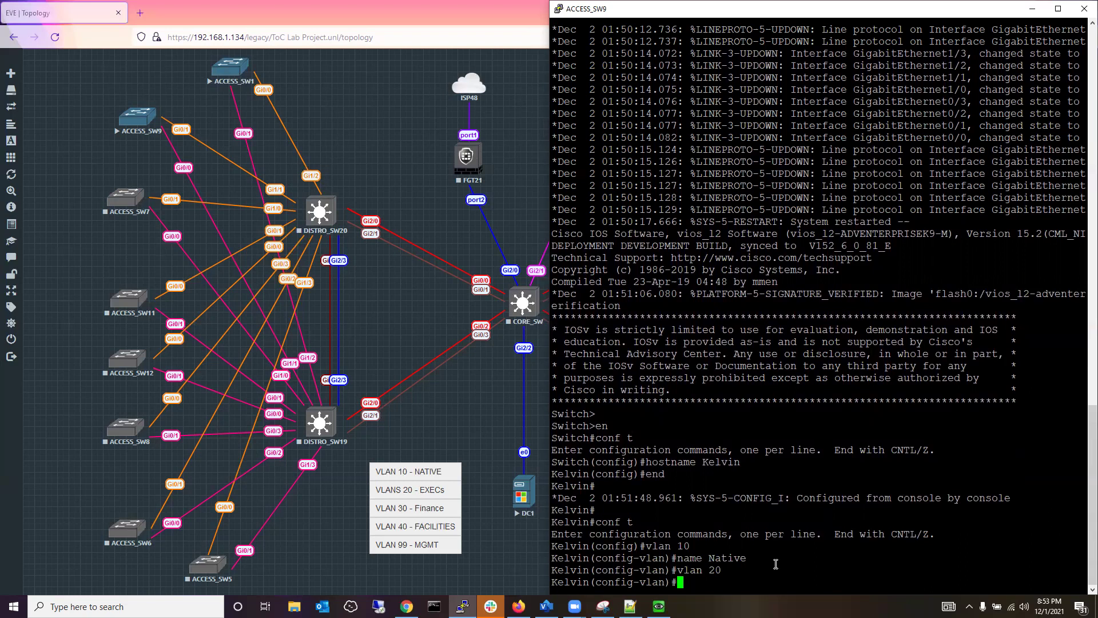
pyautogui.doubleClick(833, 10)
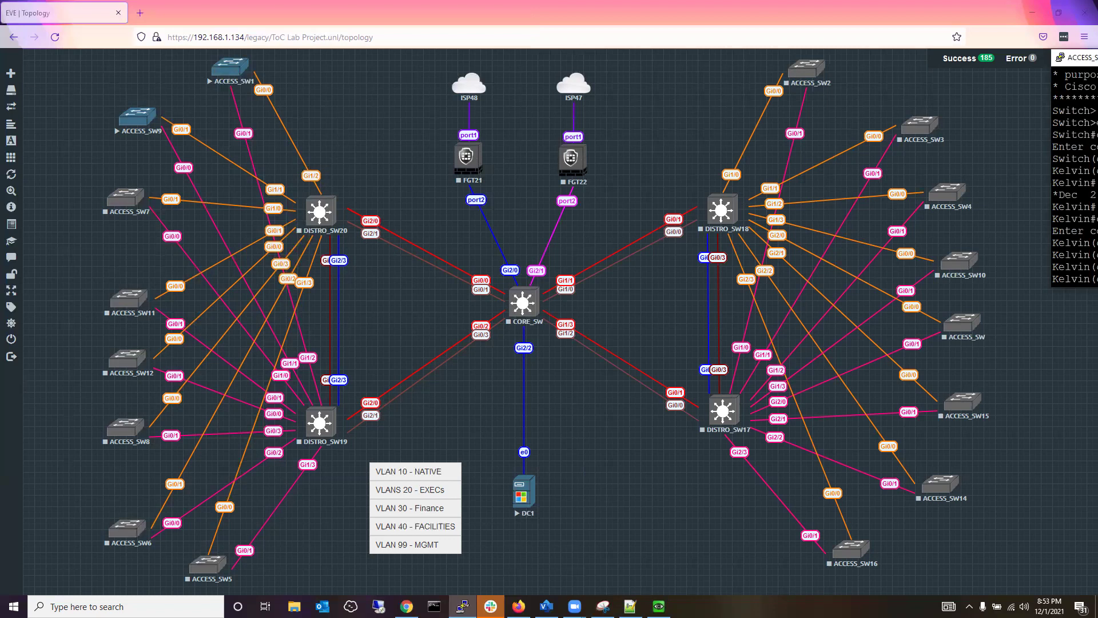
# Snap the ACCESS_SW9 console to the right half with the EVE-NG topology on the left.
pyautogui.press('super+Right')
pyautogui.press('Return')
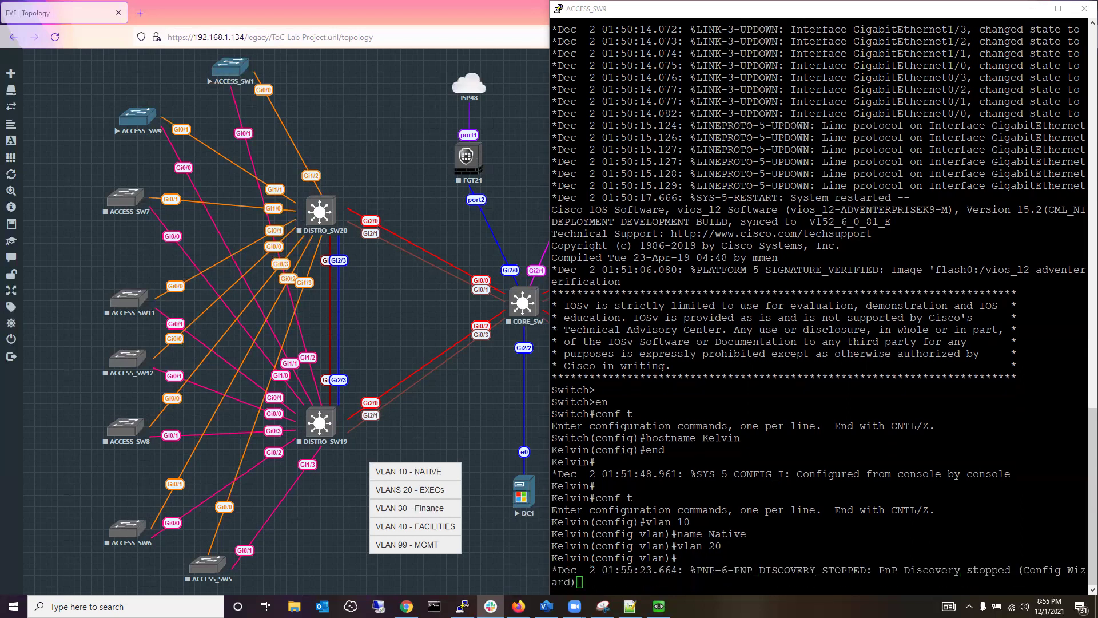
pyautogui.click(900, 18)
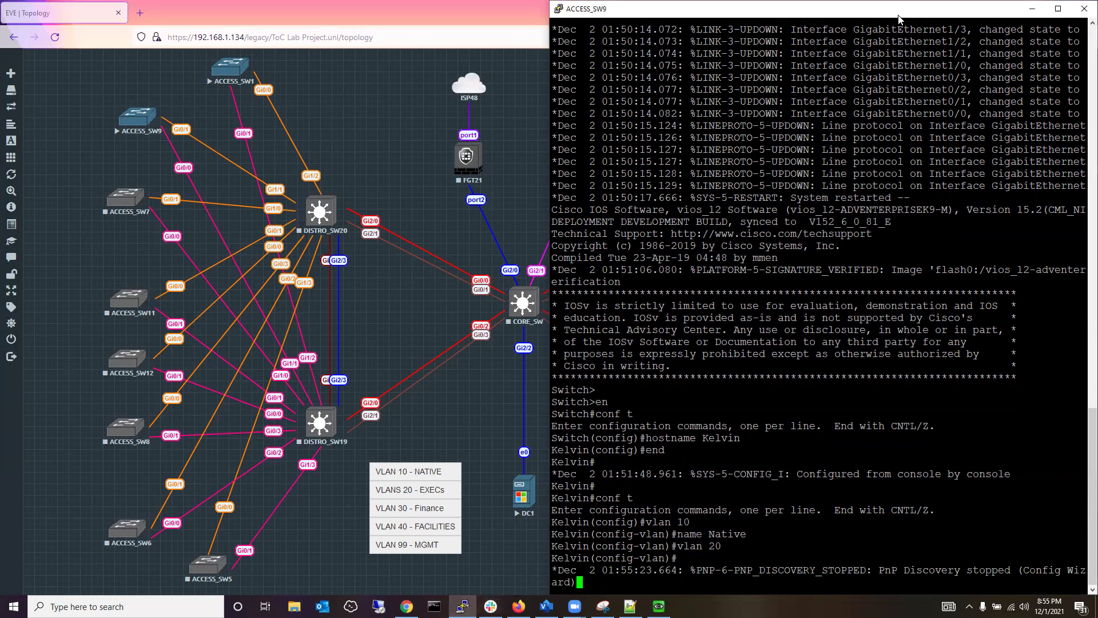
# Snap the ACCESS_SW9 console to the top-right quarter and refocus it.
pyautogui.press('super+Up')
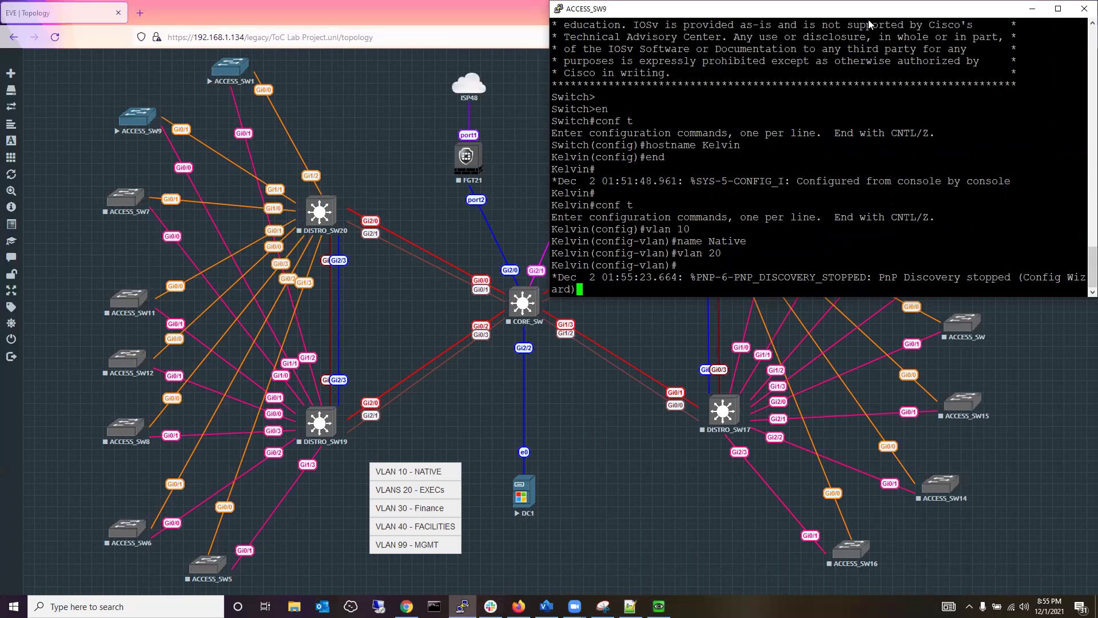
pyautogui.moveTo(869, 24); pyautogui.dragTo(869, 322)
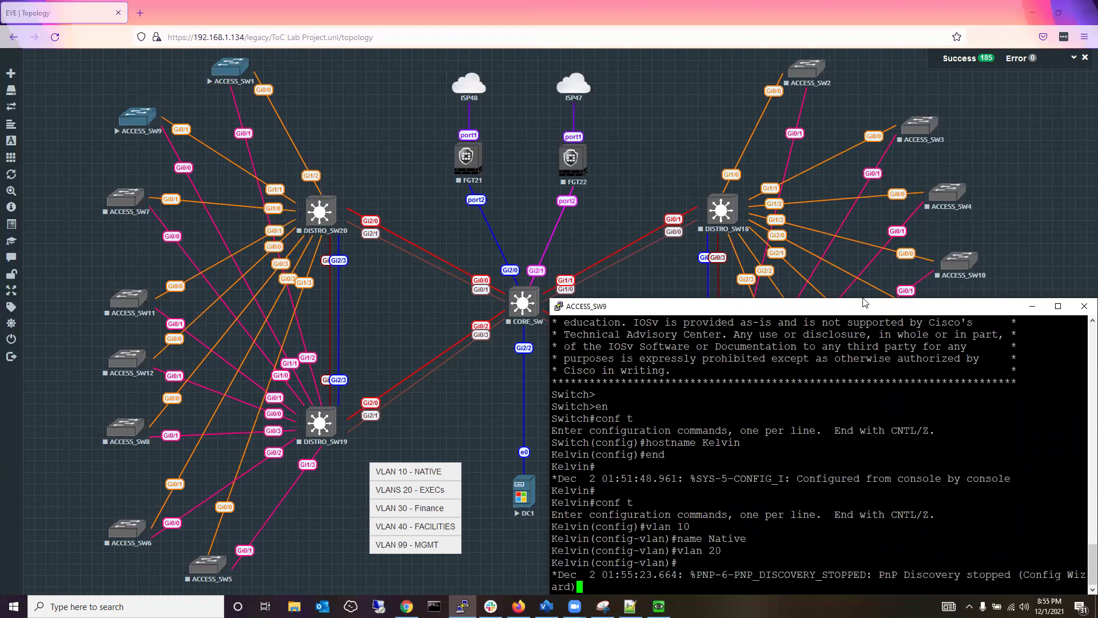
pyautogui.moveTo(864, 302); pyautogui.dragTo(865, 5)
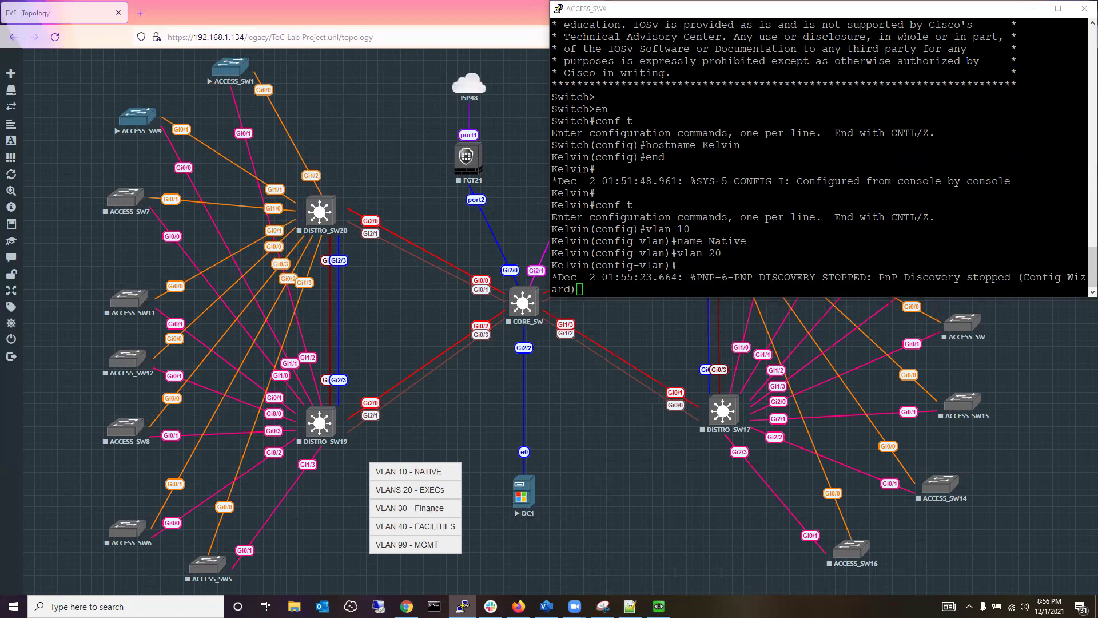
pyautogui.click(934, 156)
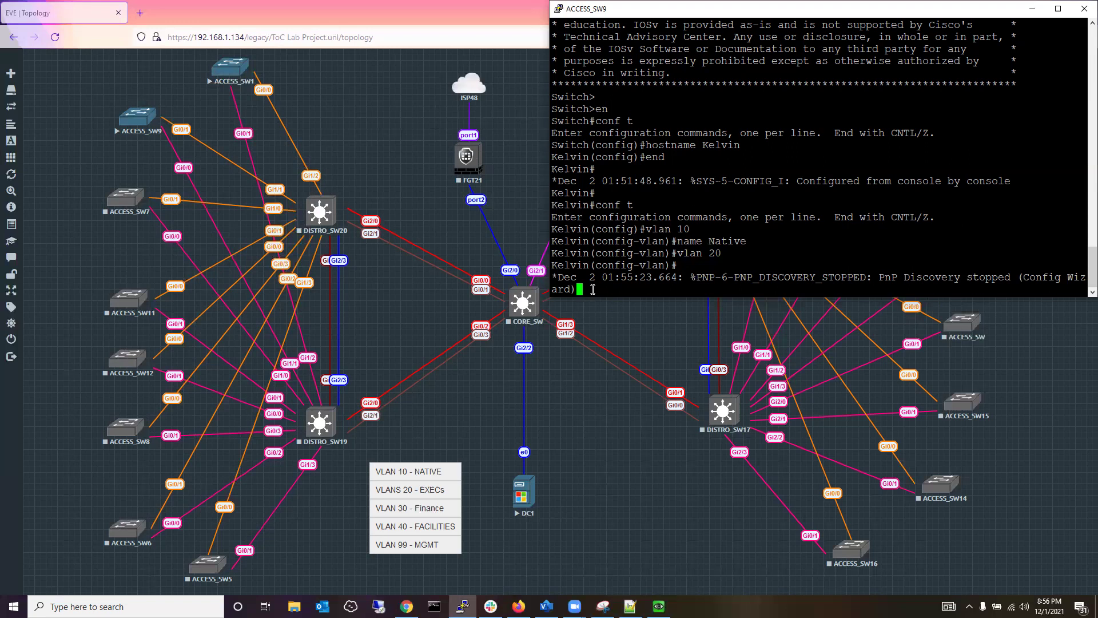
# Name VLAN 20 Execs, then create VLAN 30 named Finance.
pyautogui.write('name Execs')
pyautogui.press('Return')
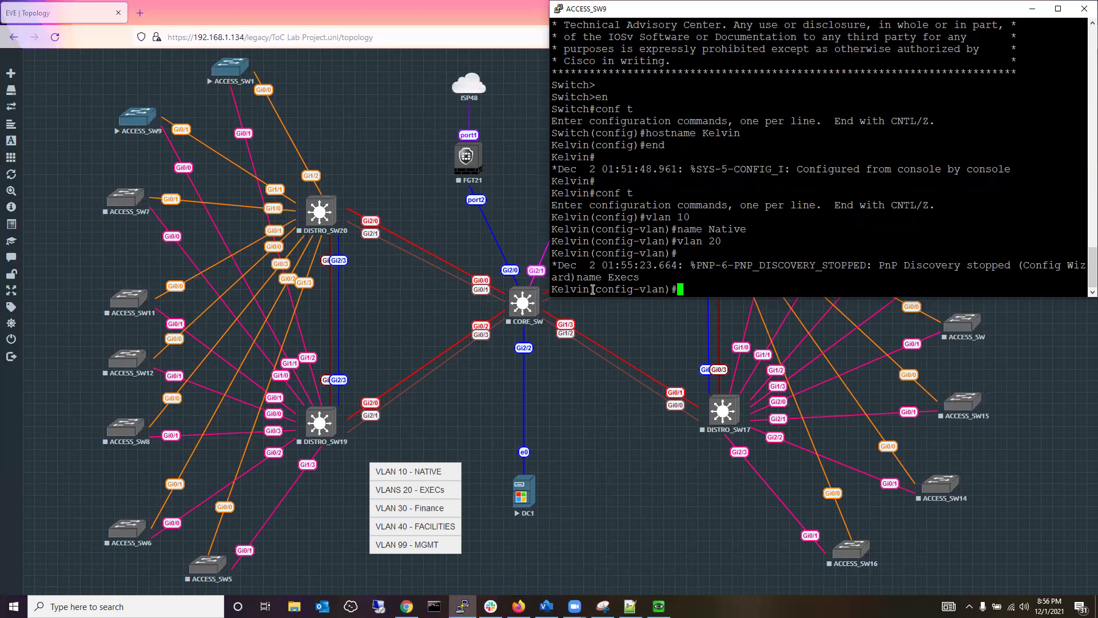
pyautogui.write('vlan 30')
pyautogui.press('Return')
pyautogui.write('nem')
pyautogui.press('BackSpace')
pyautogui.press('BackSpace')
pyautogui.press('BackSpace')
pyautogui.write('name Finance')
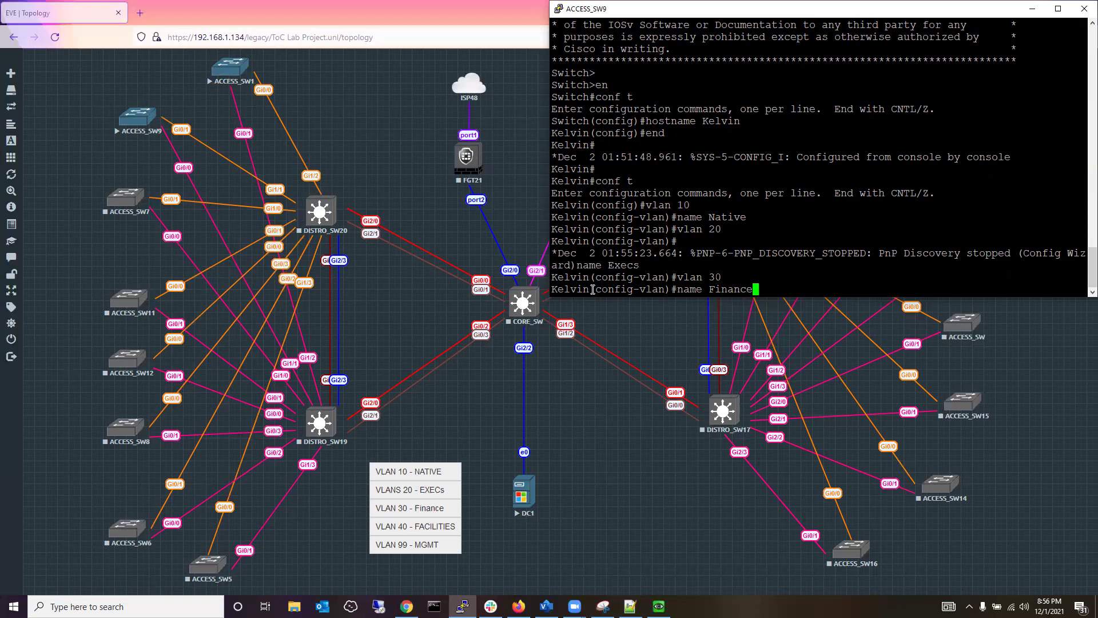
pyautogui.press('Return')
# Create VLAN 40 Facilities and VLAN 99 MGMT, then end configuration mode.
pyautogui.write('vlan ')
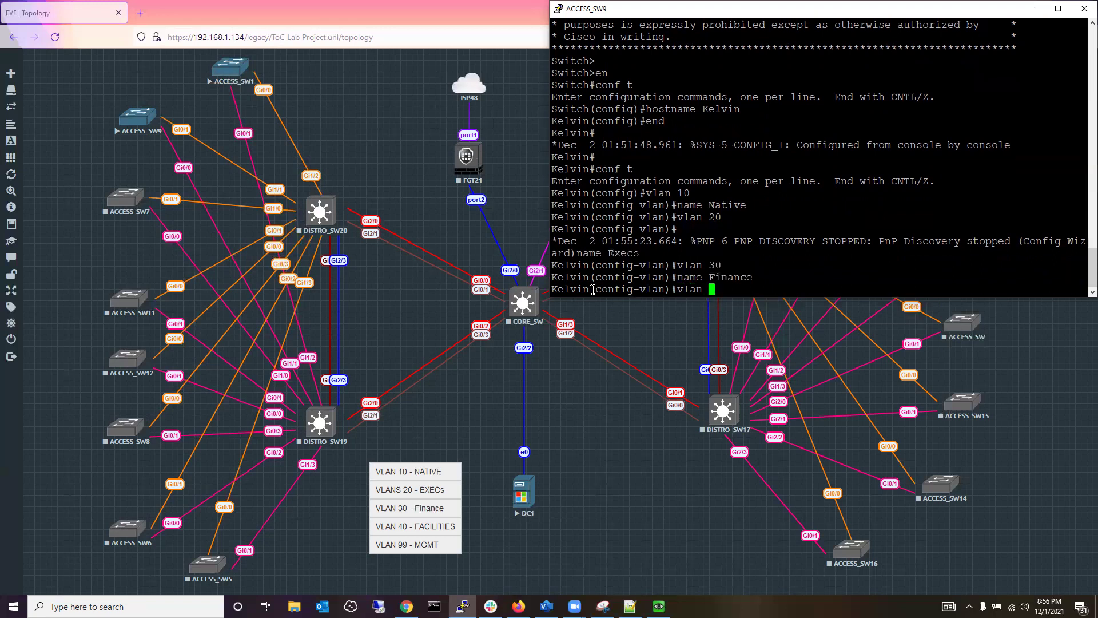
pyautogui.write('40')
pyautogui.press('Return')
pyautogui.write('nam')
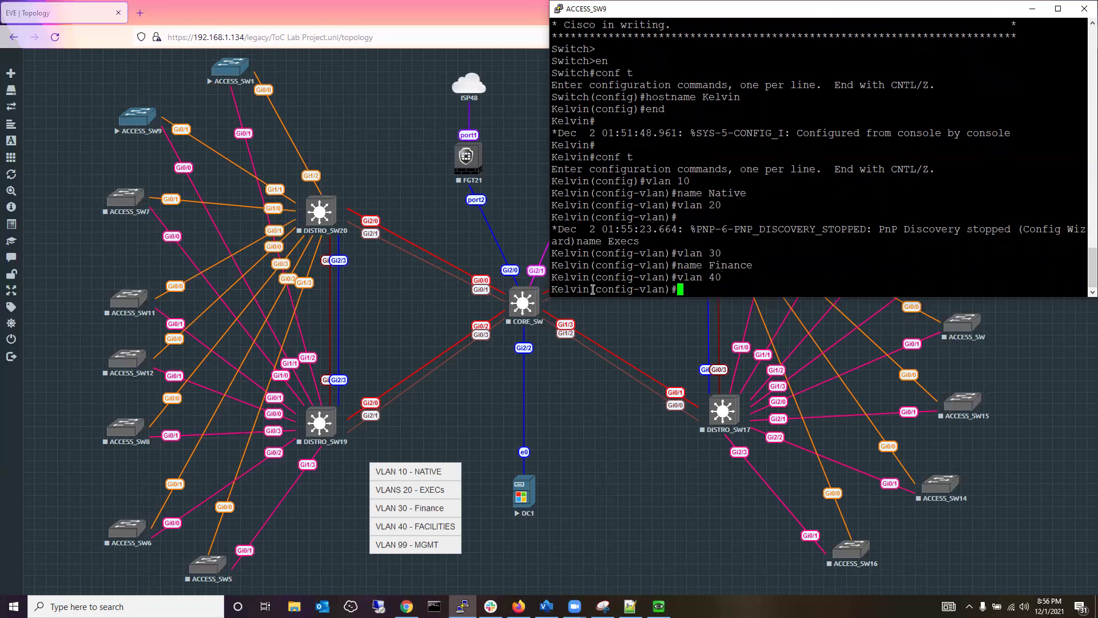
pyautogui.write('e Facilities')
pyautogui.press('Return')
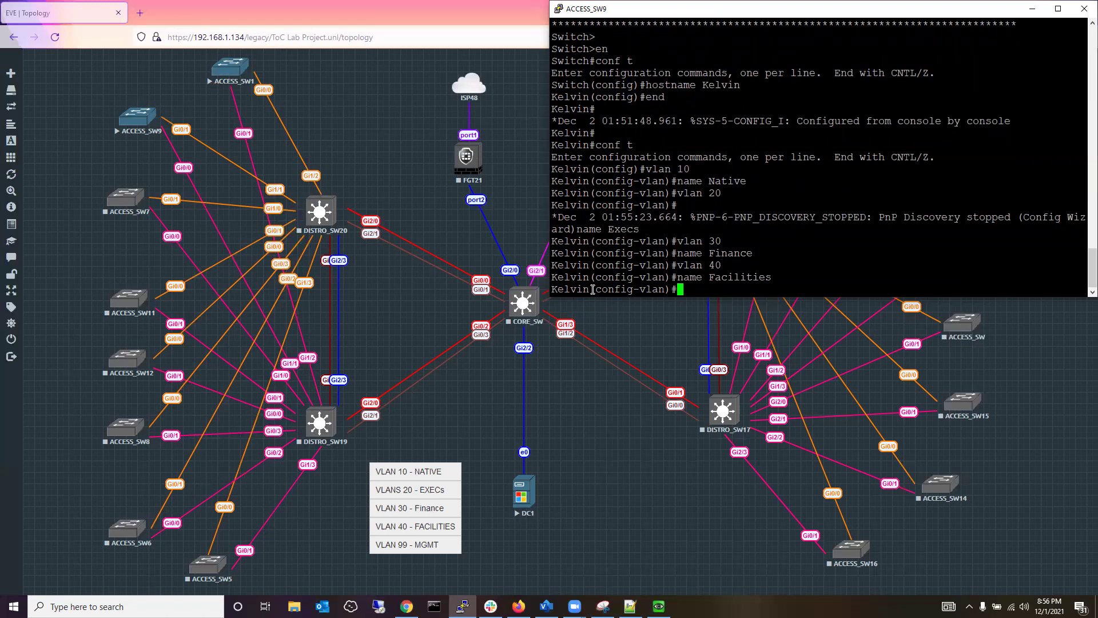
pyautogui.write('vlan 99')
pyautogui.press('Return')
pyautogui.write('name')
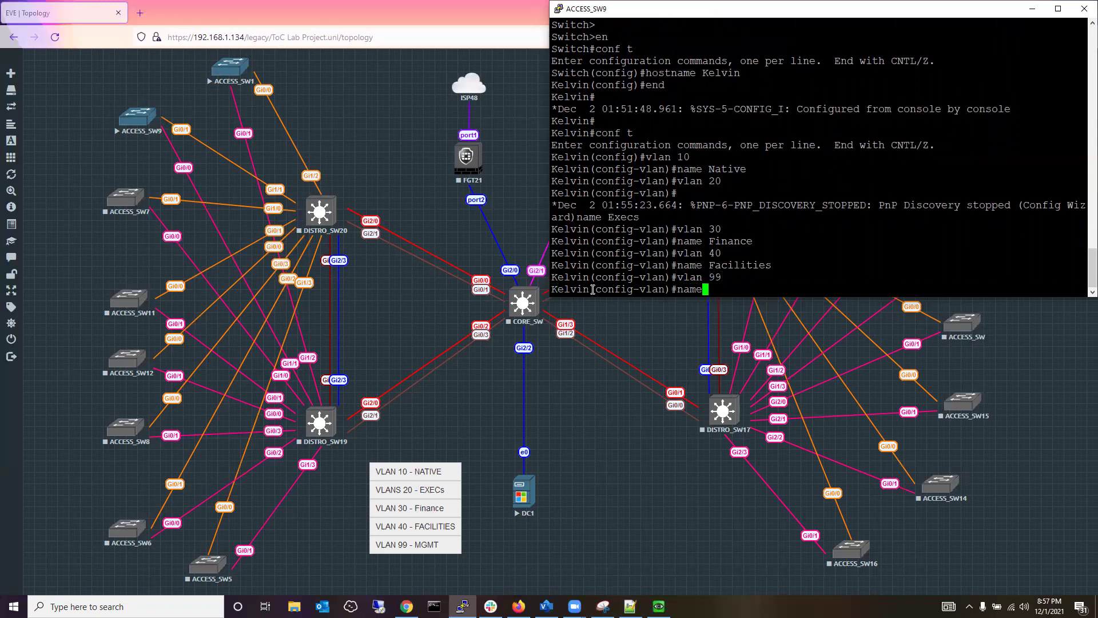
pyautogui.write(' MGMT')
pyautogui.press('Return')
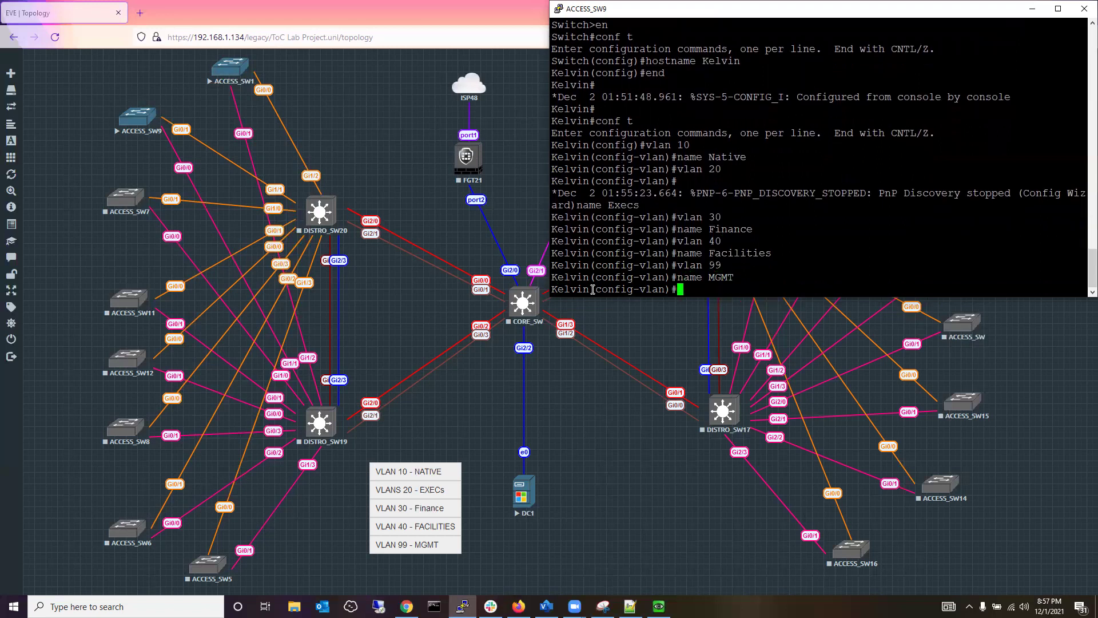
pyautogui.write('end')
pyautogui.press('Return')
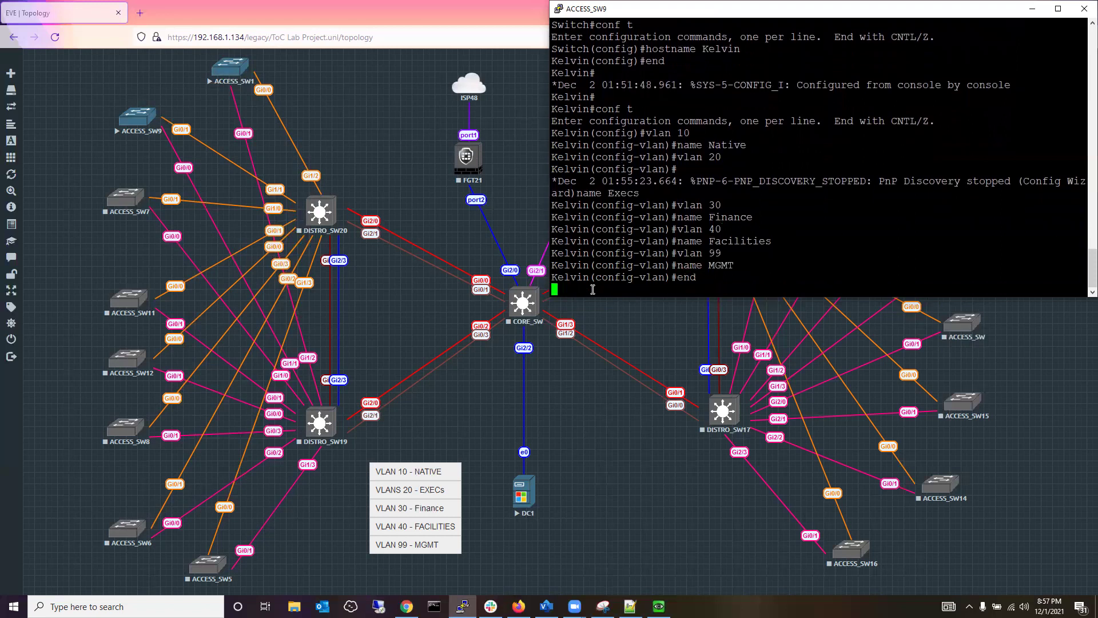
# Check with show vlan brief that VLANs 10, 20, 30, 40 and 99 are named, then save with wr.
pyautogui.press('Return')
pyautogui.write('sh')
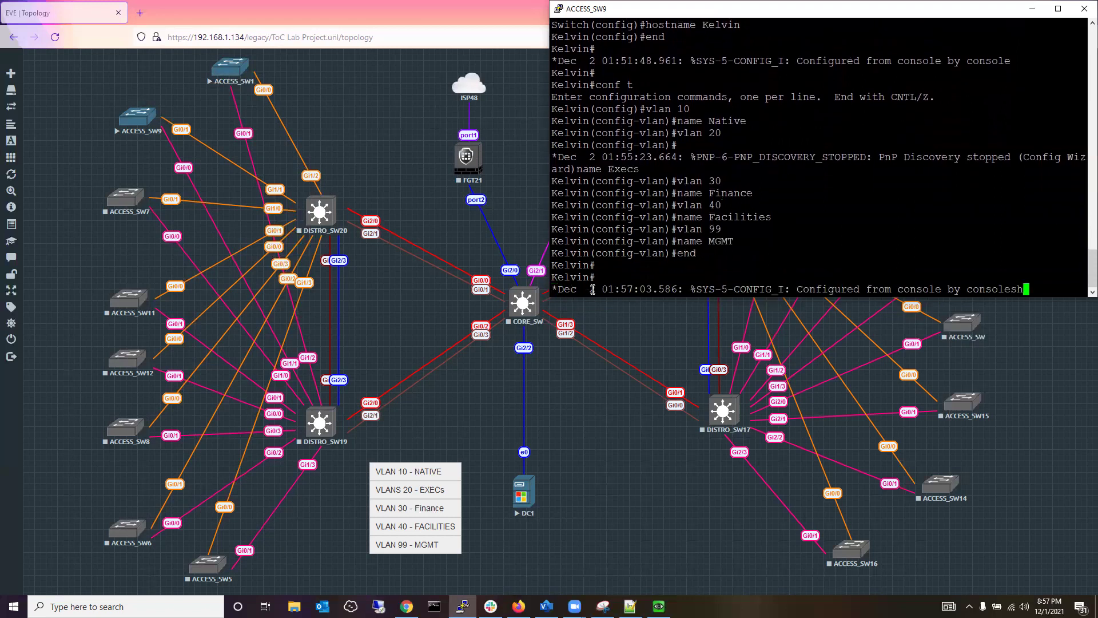
pyautogui.write('ow vlan brief')
pyautogui.press('Return')
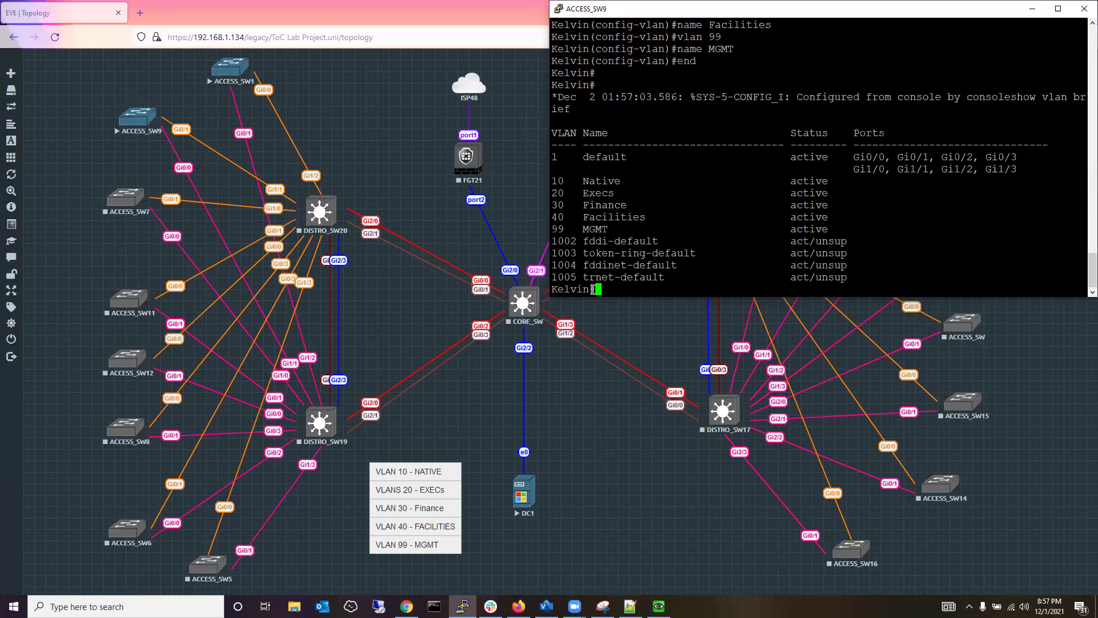
pyautogui.write('wr')
pyautogui.press('Return')
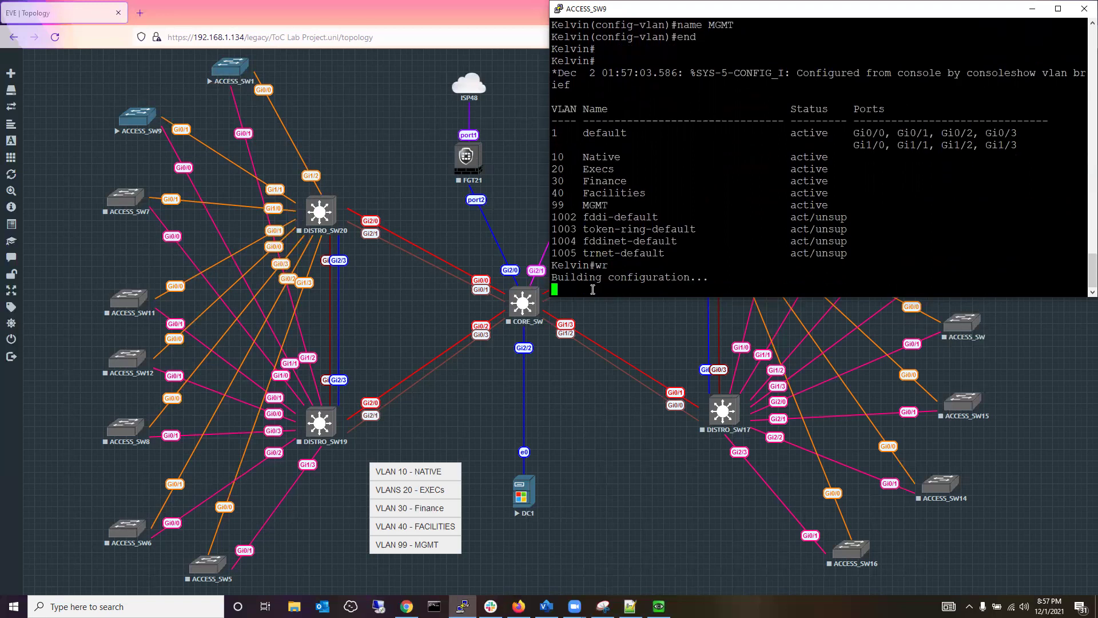
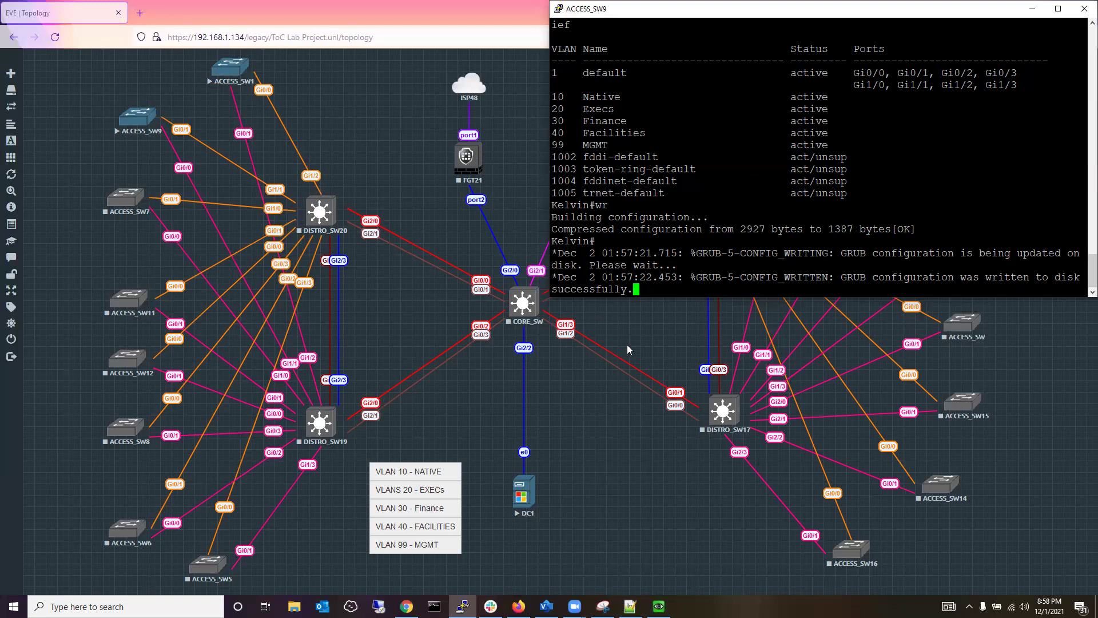
# Close the ACCESS_SW9 PuTTY session, confirming the exit, and bring up ACCESS_SW7's node menu.
pyautogui.click(1080, 17)
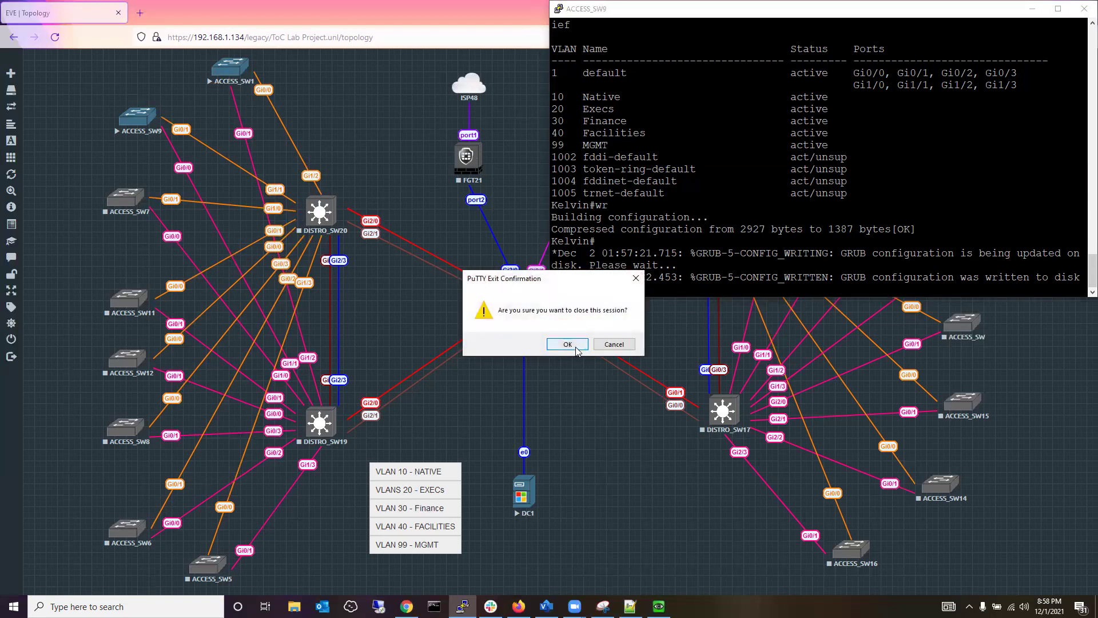
pyautogui.click(578, 348)
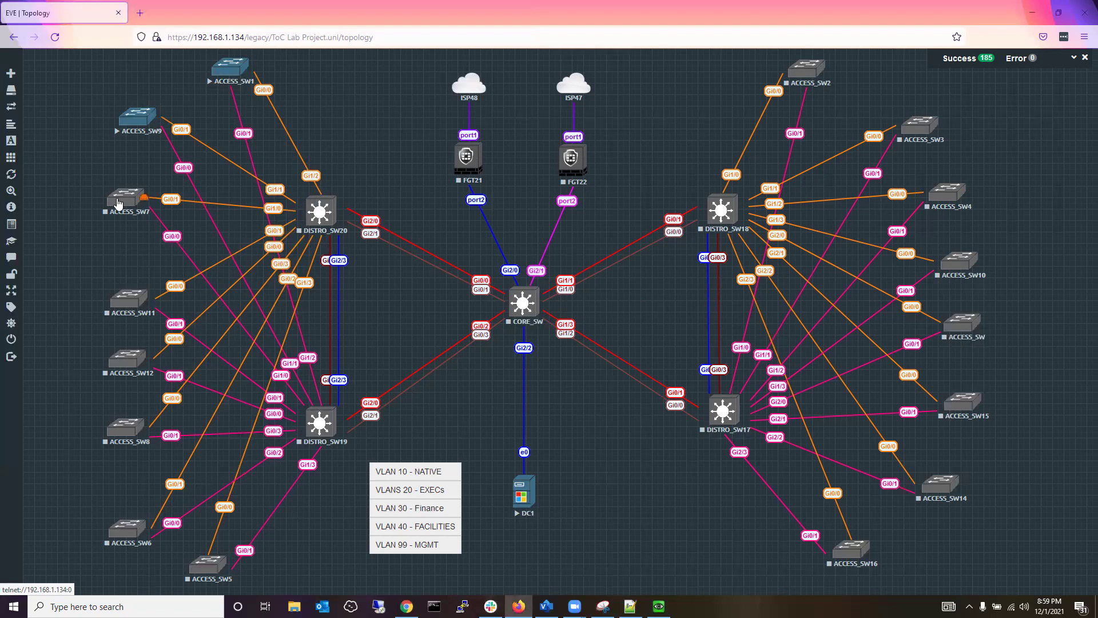
pyautogui.rightClick(119, 203)
# Start ACCESS_SW7 and dock its booting PuTTY console on the right half beside the topology.
pyautogui.click(145, 227)
pyautogui.click(120, 202)
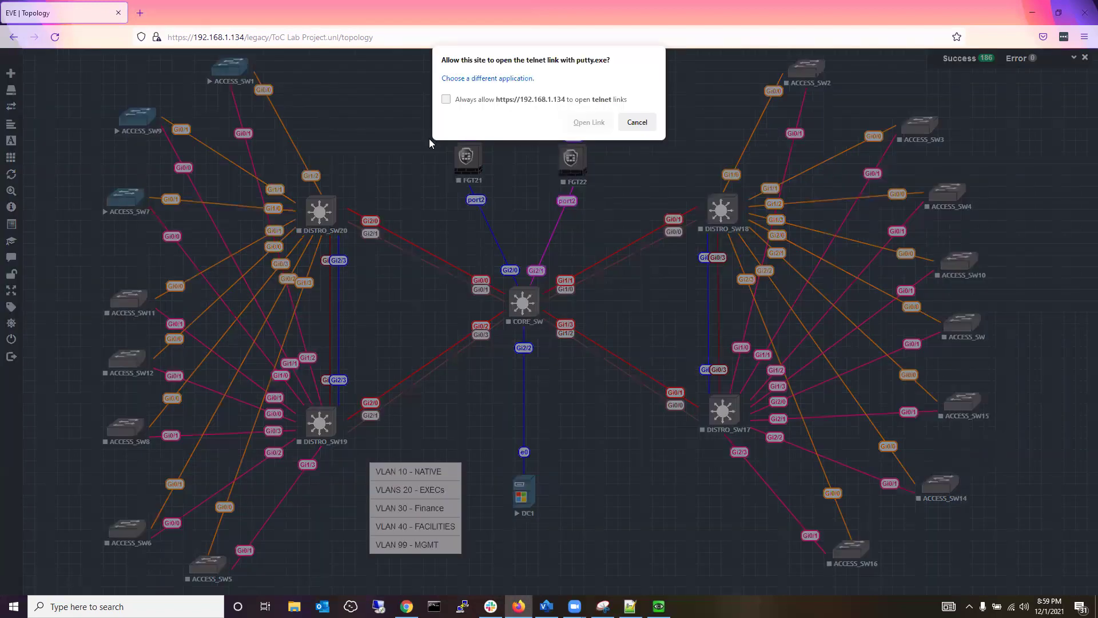
pyautogui.click(571, 124)
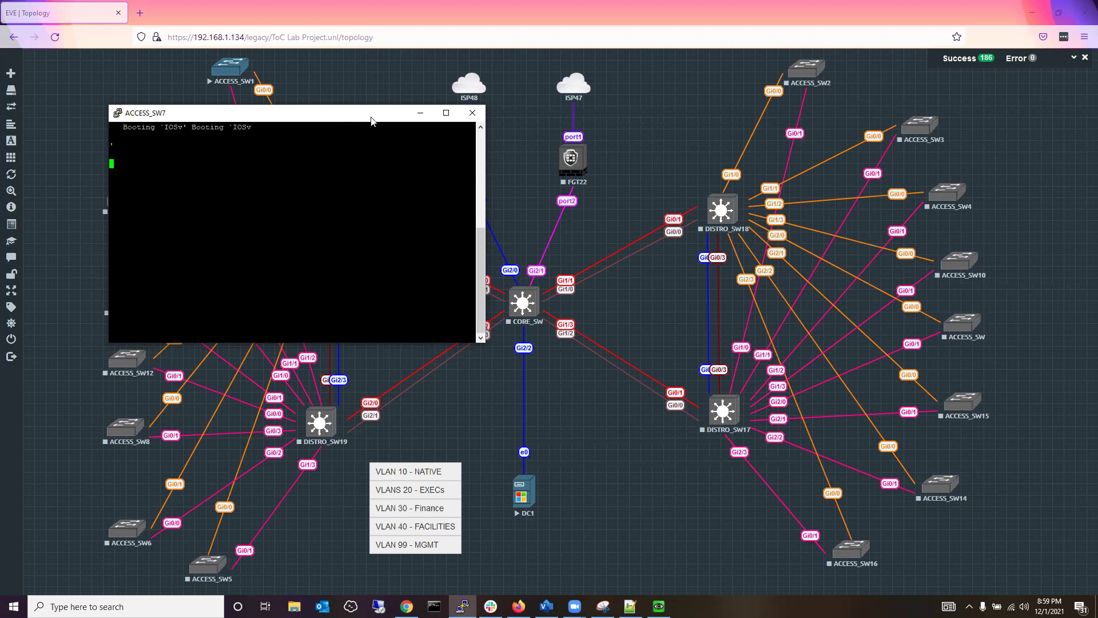
pyautogui.moveTo(371, 121); pyautogui.dragTo(1097, 103)
pyautogui.press('Return')
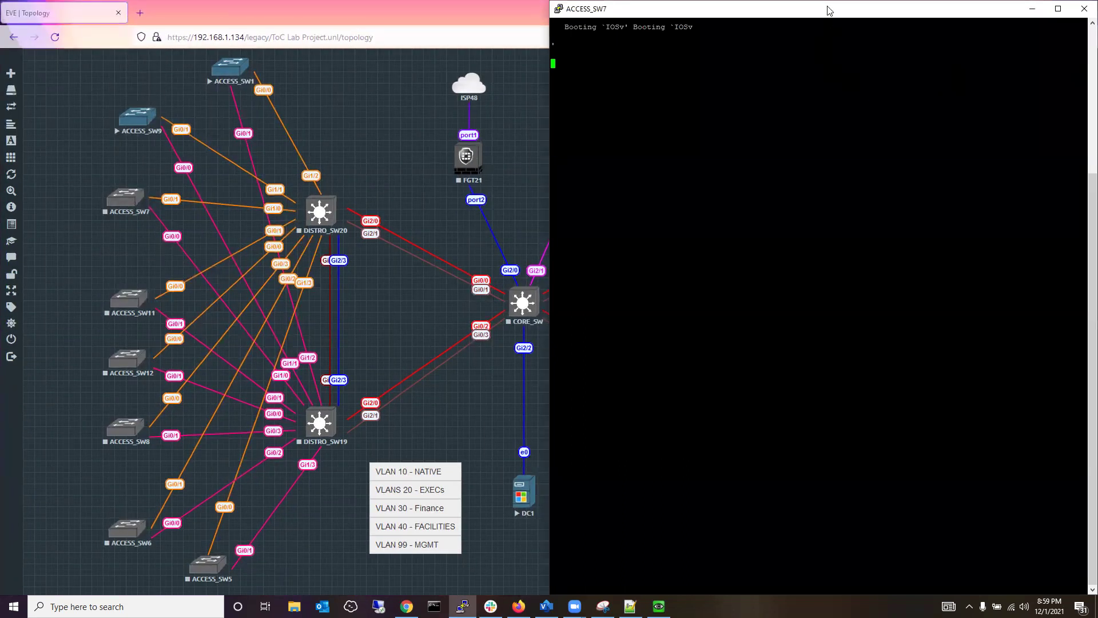
pyautogui.rightClick(829, 11)
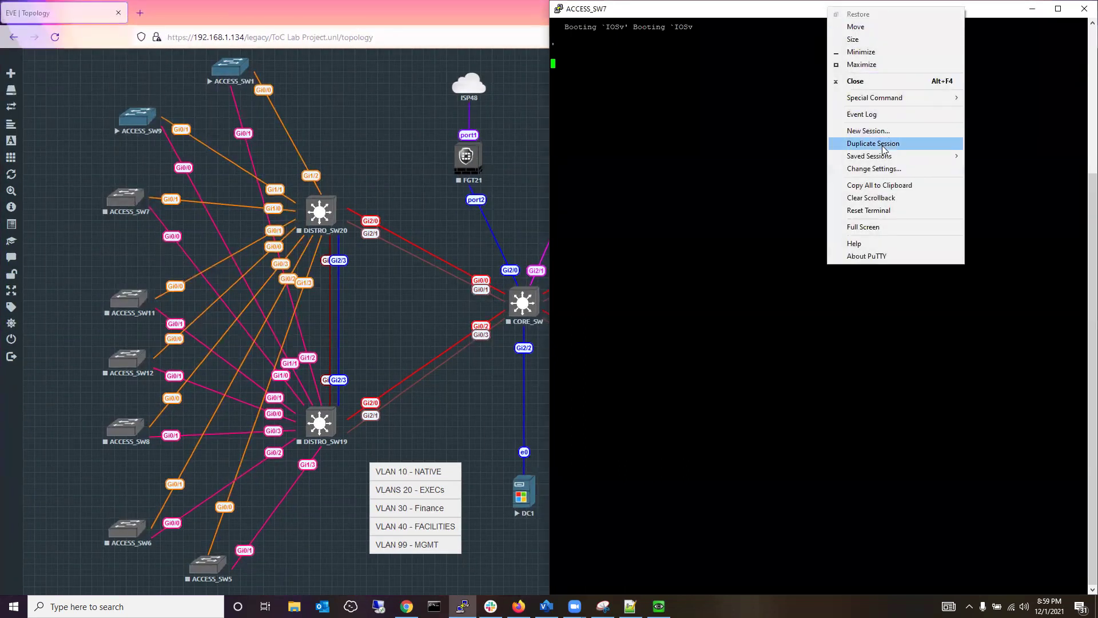
# Set the ACCESS_SW7 console font to Courier New 14-point and apply it.
pyautogui.click(888, 168)
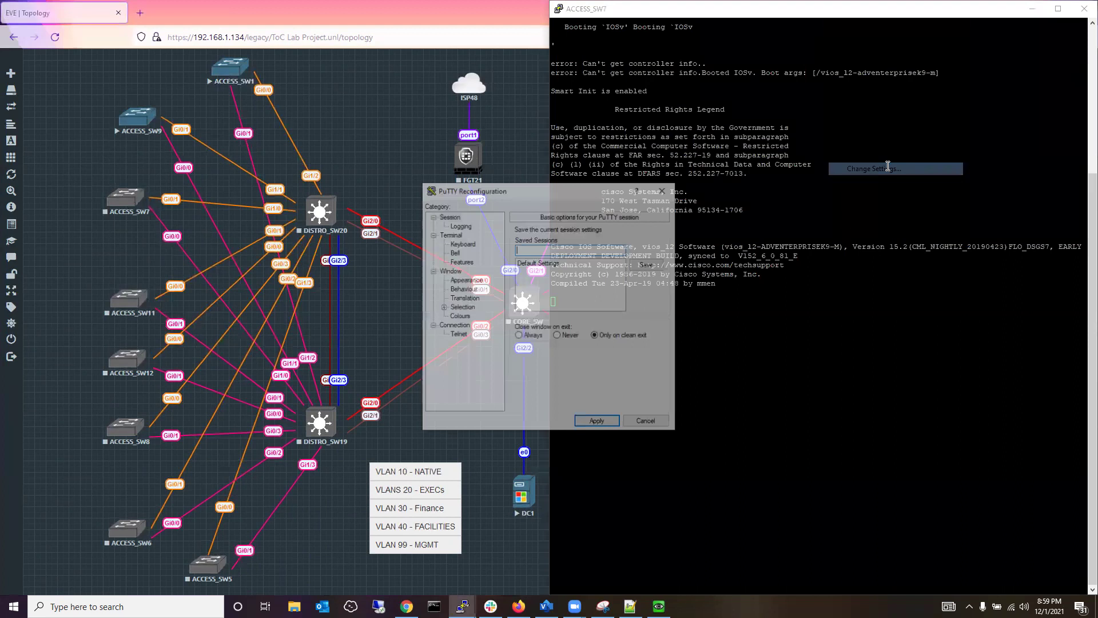
pyautogui.click(473, 280)
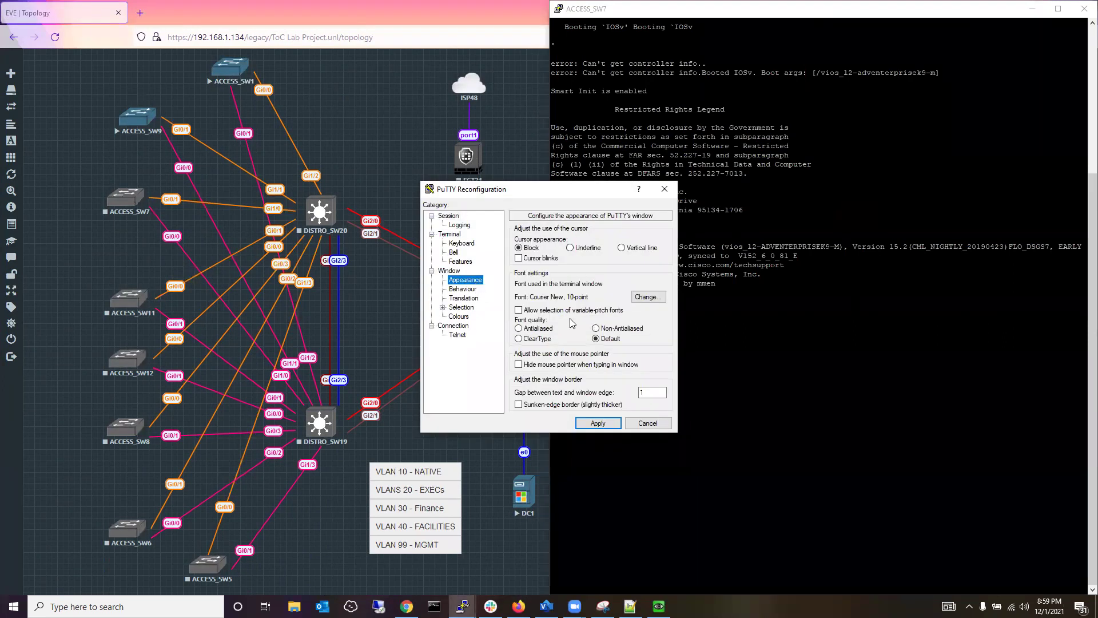
pyautogui.click(648, 297)
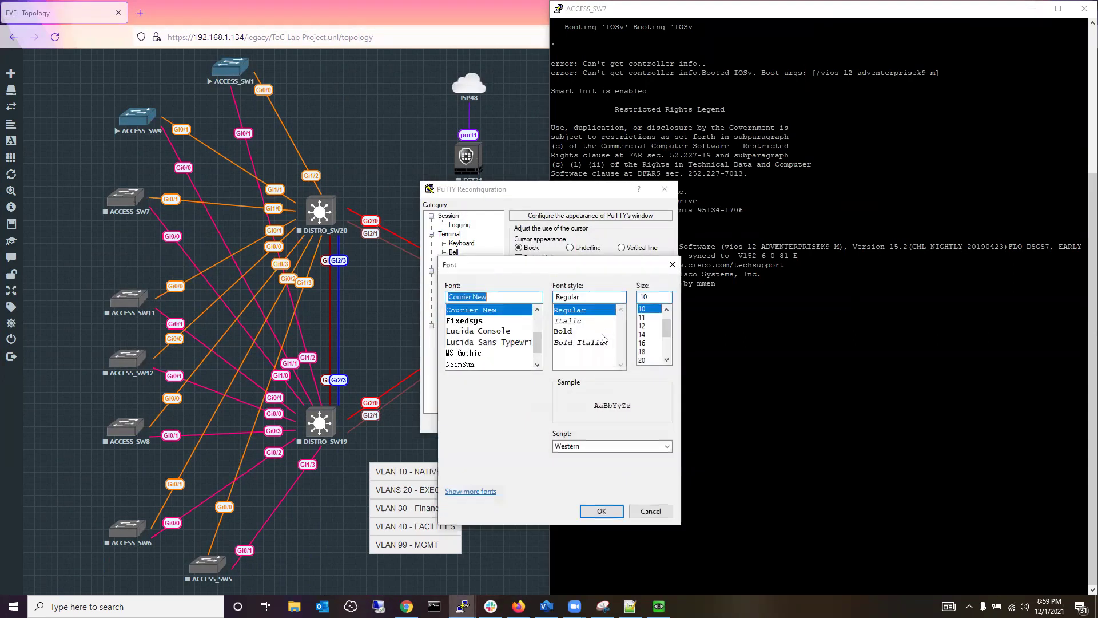
pyautogui.click(650, 335)
pyautogui.click(599, 511)
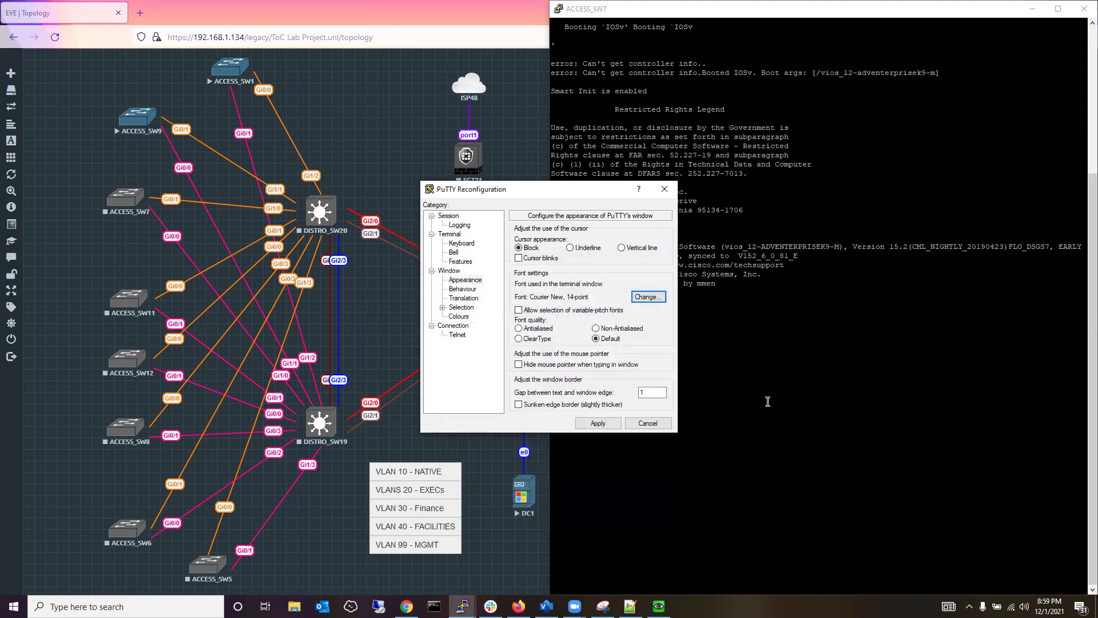
pyautogui.click(598, 422)
pyautogui.moveTo(779, 13); pyautogui.dragTo(764, 15)
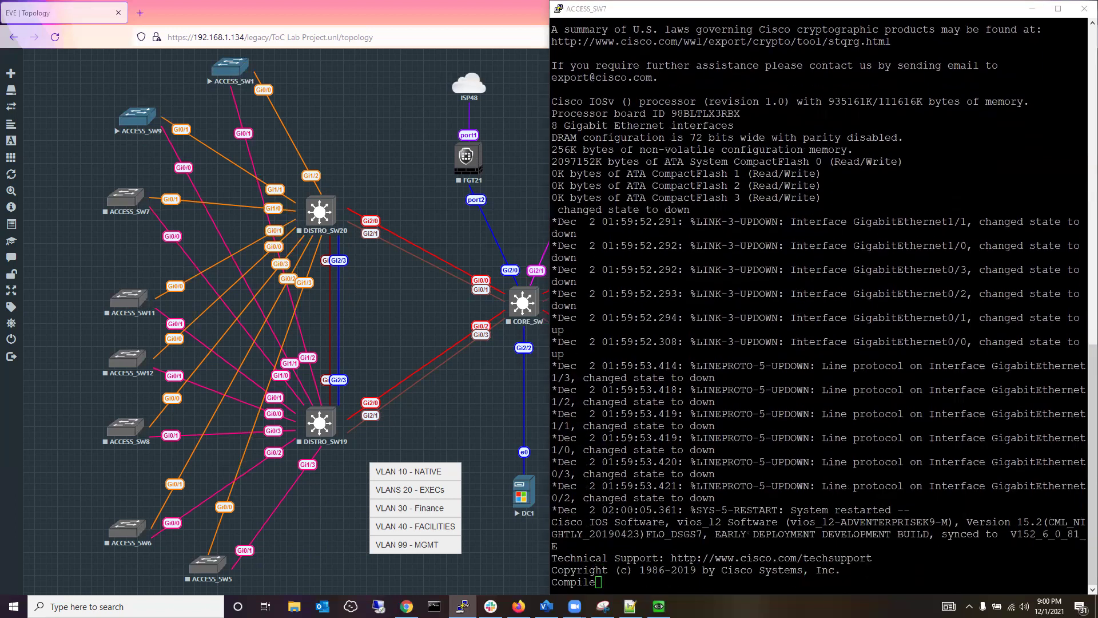
# Wait for the IOSv boot to finish and wake ACCESS_SW7 to the Switch> prompt.
pyautogui.click(692, 330)
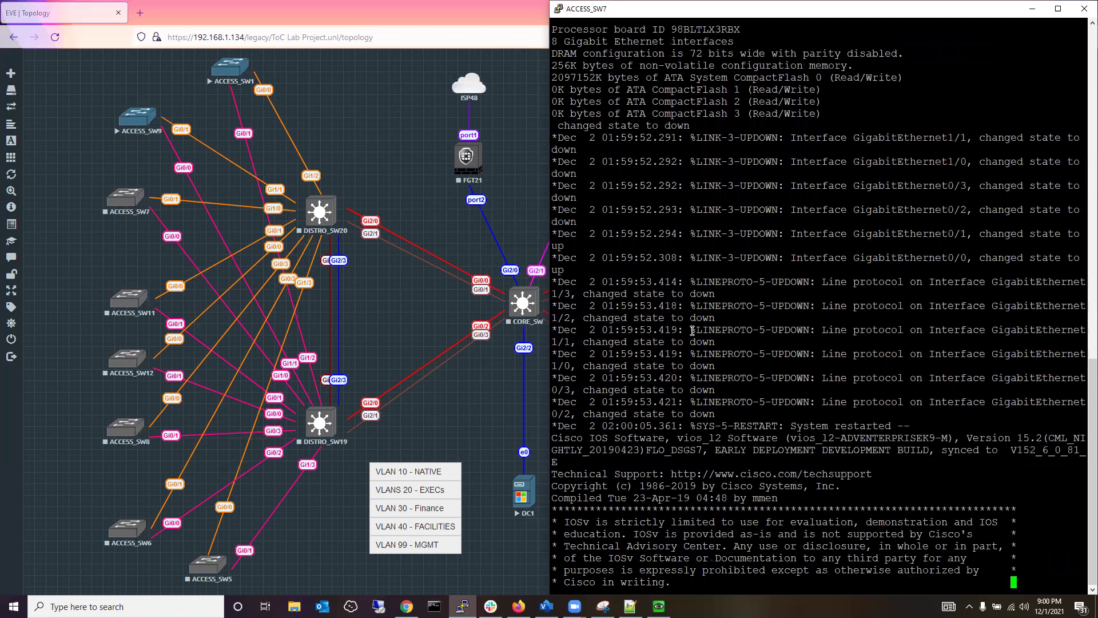
pyautogui.press('Return')
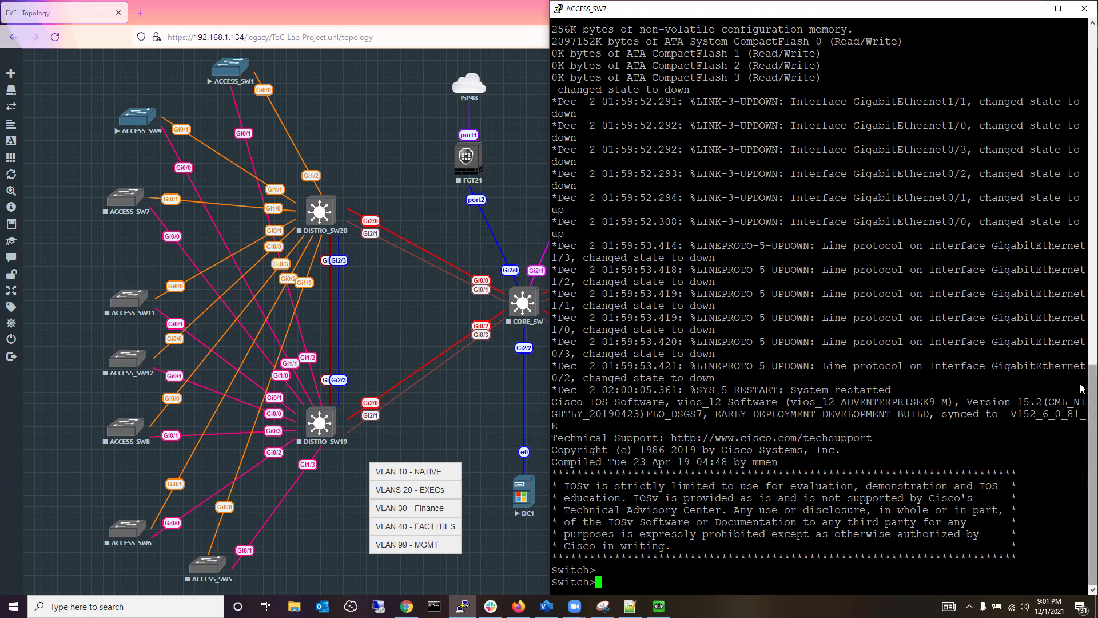
pyautogui.moveTo(1081, 389)
pyautogui.mouseDown()
pyautogui.moveTo(1070, 78)
pyautogui.moveTo(1092, 295)
pyautogui.moveTo(1082, 407)
pyautogui.mouseUp()
# Show Slack's labproject VLAN commands beside the console and refresh the ACCESS_SW7 prompt.
pyautogui.click(491, 607)
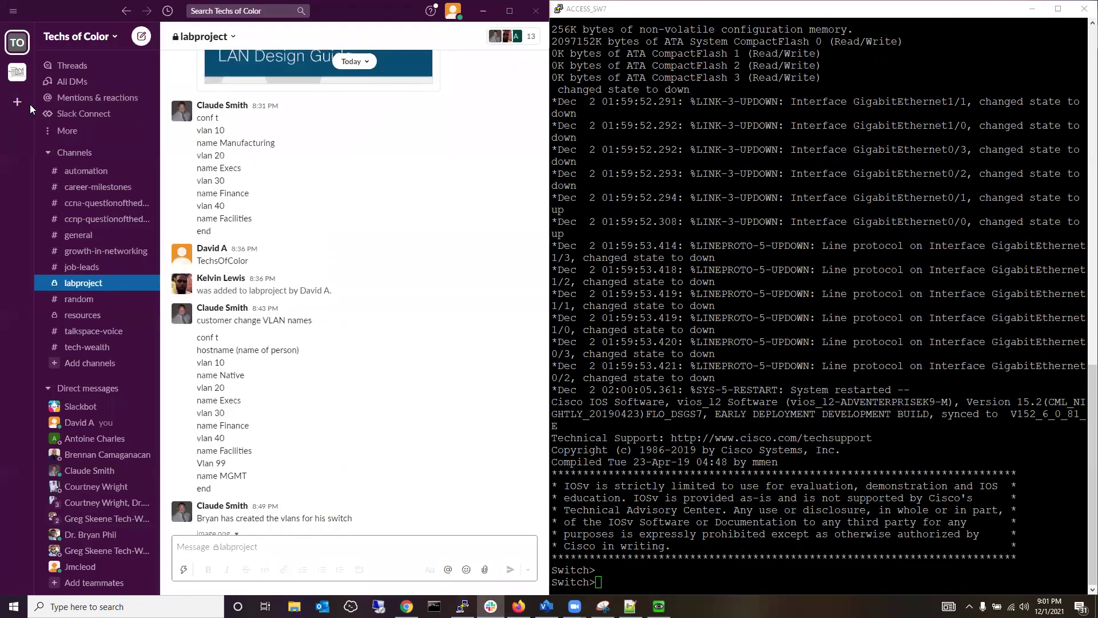
pyautogui.click(733, 493)
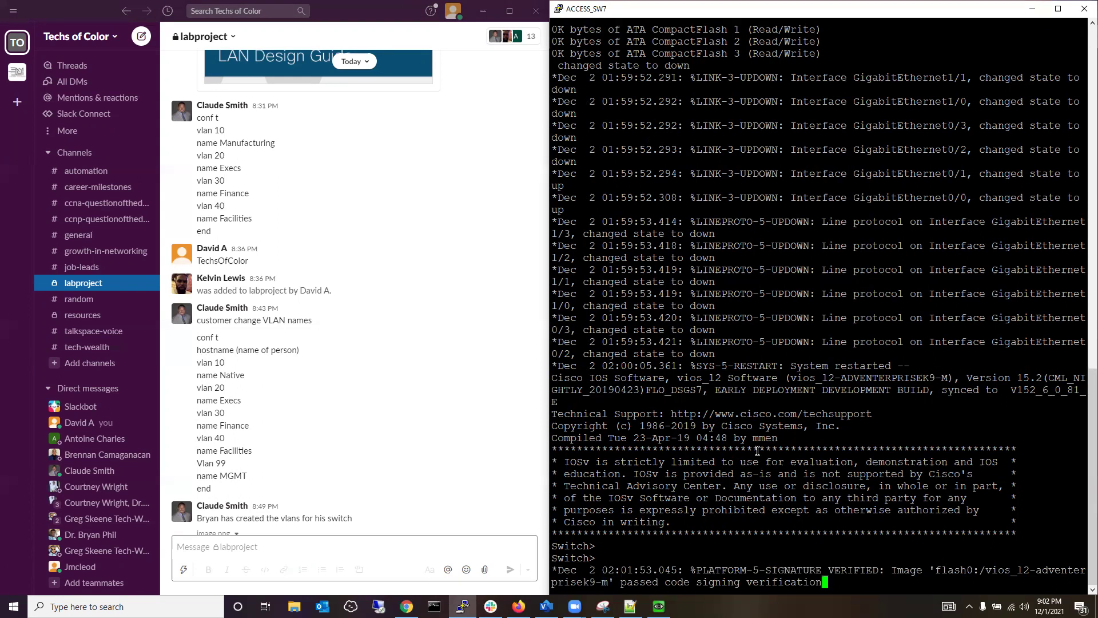
pyautogui.press('Return')
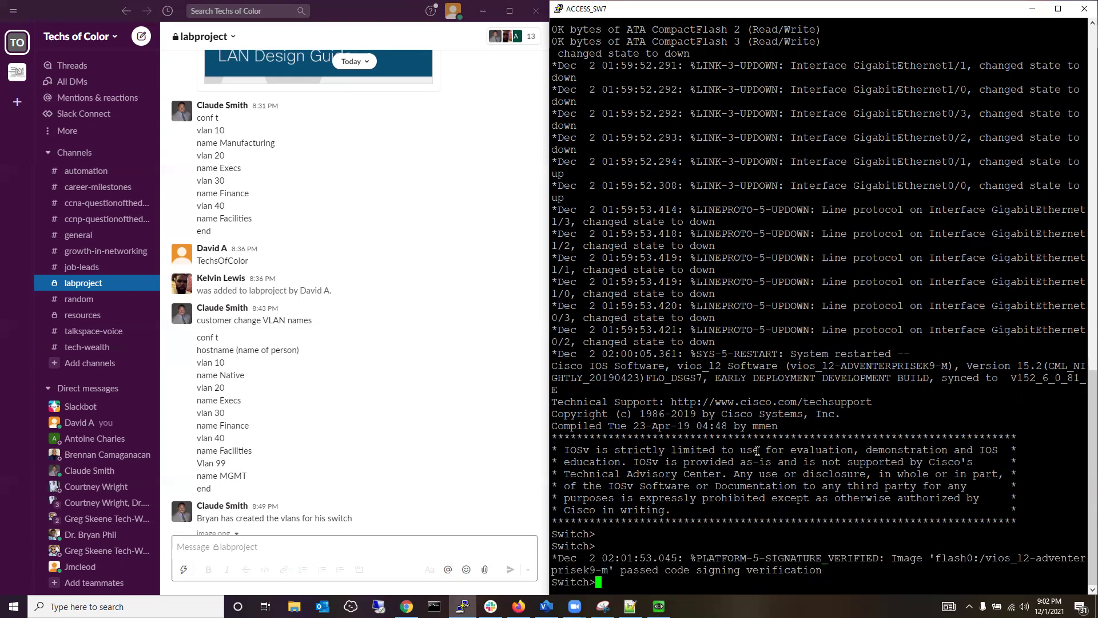
pyautogui.press('Return')
pyautogui.press('Return')
pyautogui.press('Return')
pyautogui.press('Return')
pyautogui.press('Return')
pyautogui.press('Return')
pyautogui.press('Return')
pyautogui.press('Return')
pyautogui.press('Return')
pyautogui.press('Return')
pyautogui.press('Return')
pyautogui.press('Return')
pyautogui.press('Return')
pyautogui.press('Return')
pyautogui.press('Return')
pyautogui.press('Return')
pyautogui.press('Return')
pyautogui.press('Return')
pyautogui.press('Return')
pyautogui.press('Return')
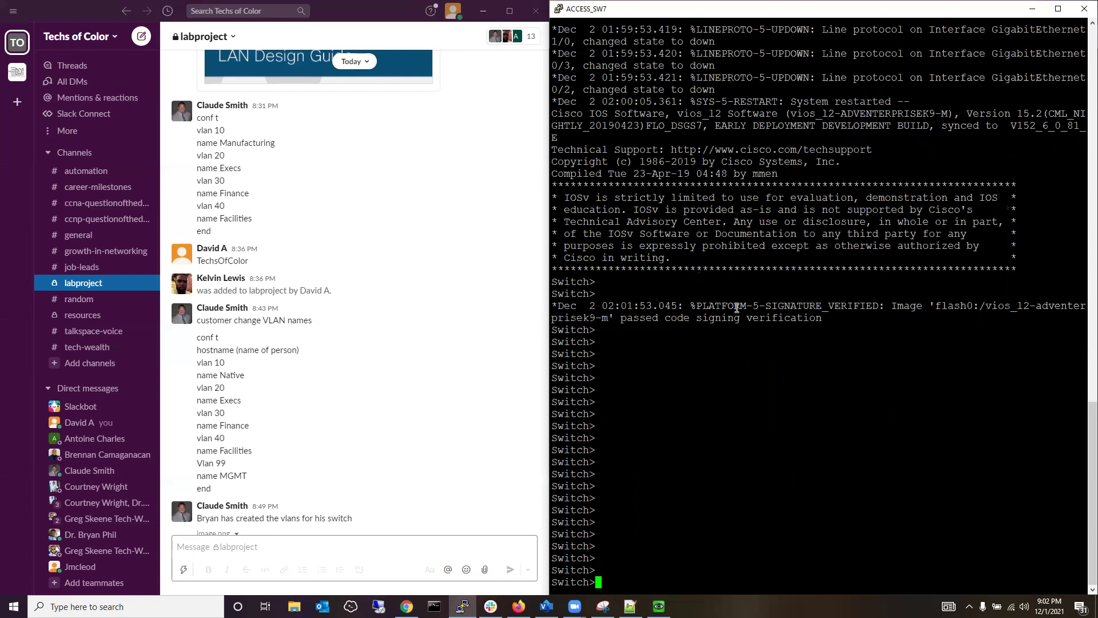
# Enter privileged EXEC mode with enable, then global configuration mode with conf t.
pyautogui.write('enable')
pyautogui.press('Return')
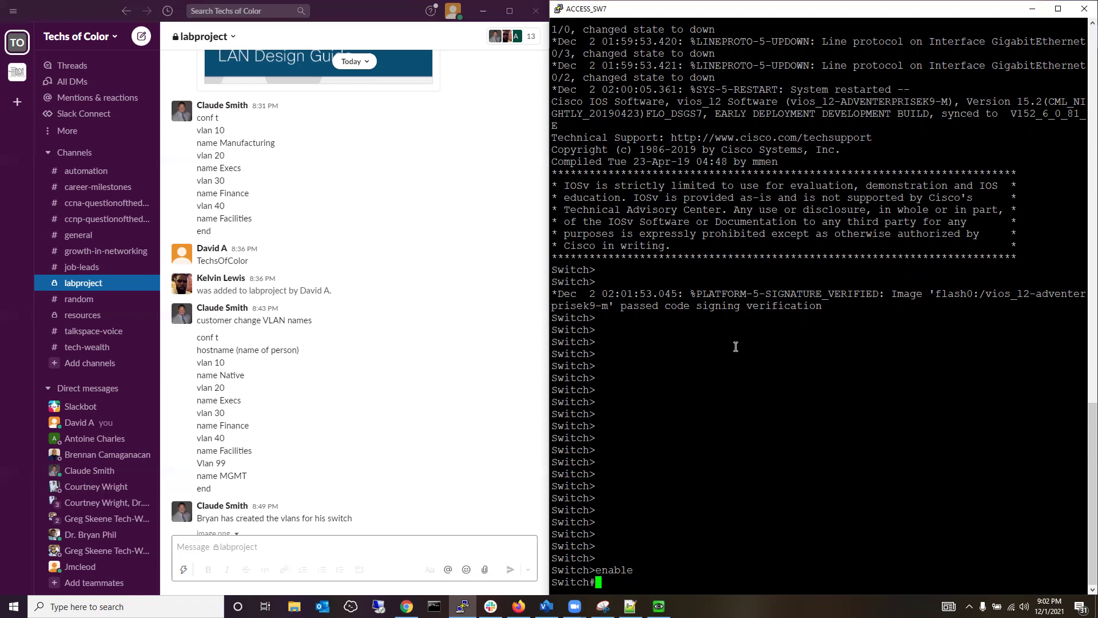
pyautogui.write('conf t')
pyautogui.press('Return')
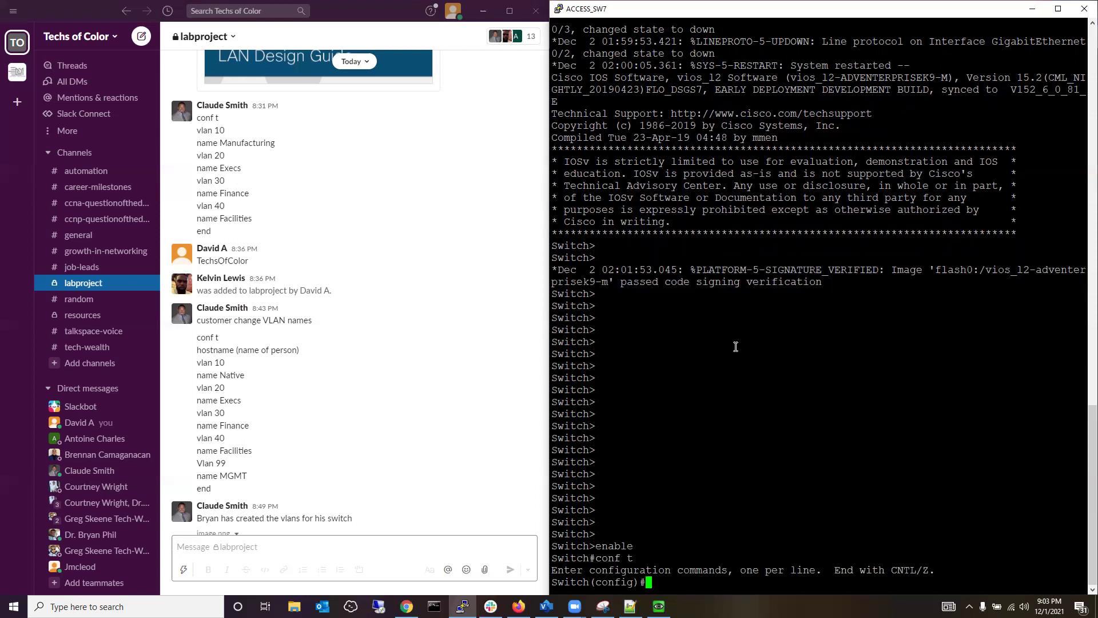
# Change the switch hostname to the chosen first name.
pyautogui.write('hostname zach')
pyautogui.press('Return')
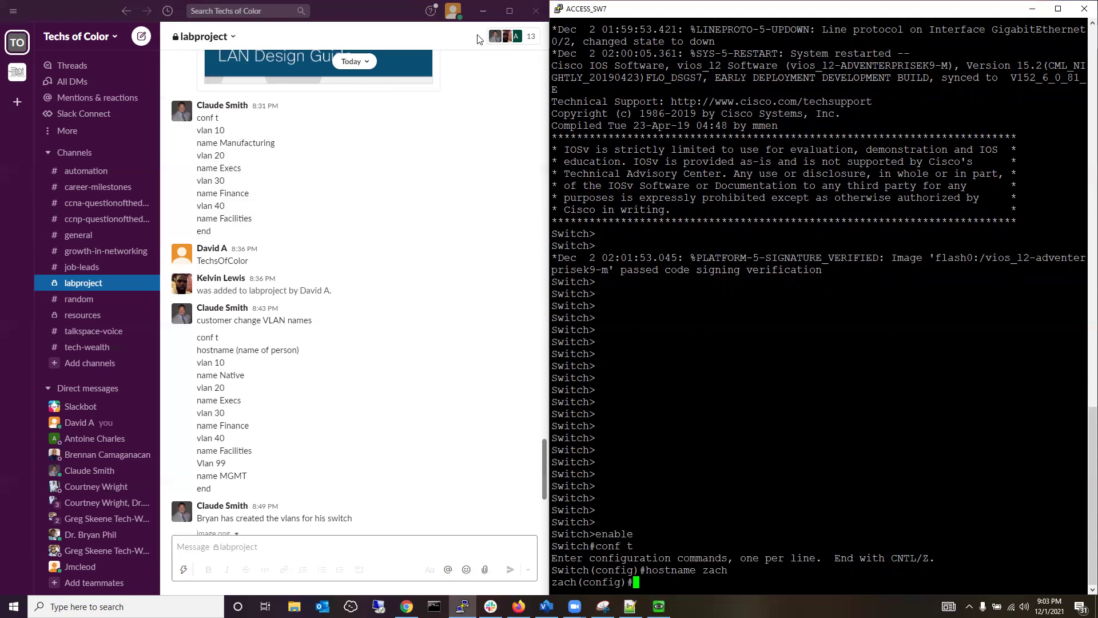
# Create VLAN 10 on ACCESS_SW7 and name it NATIVE.
pyautogui.click(482, 13)
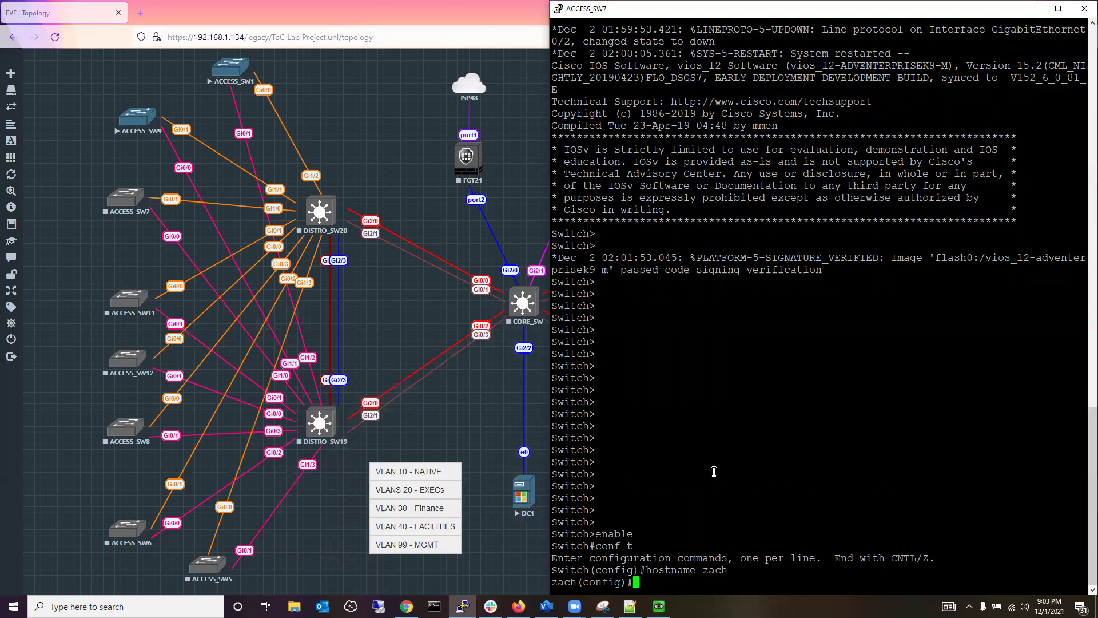
pyautogui.write('vlan 10')
pyautogui.press('Return')
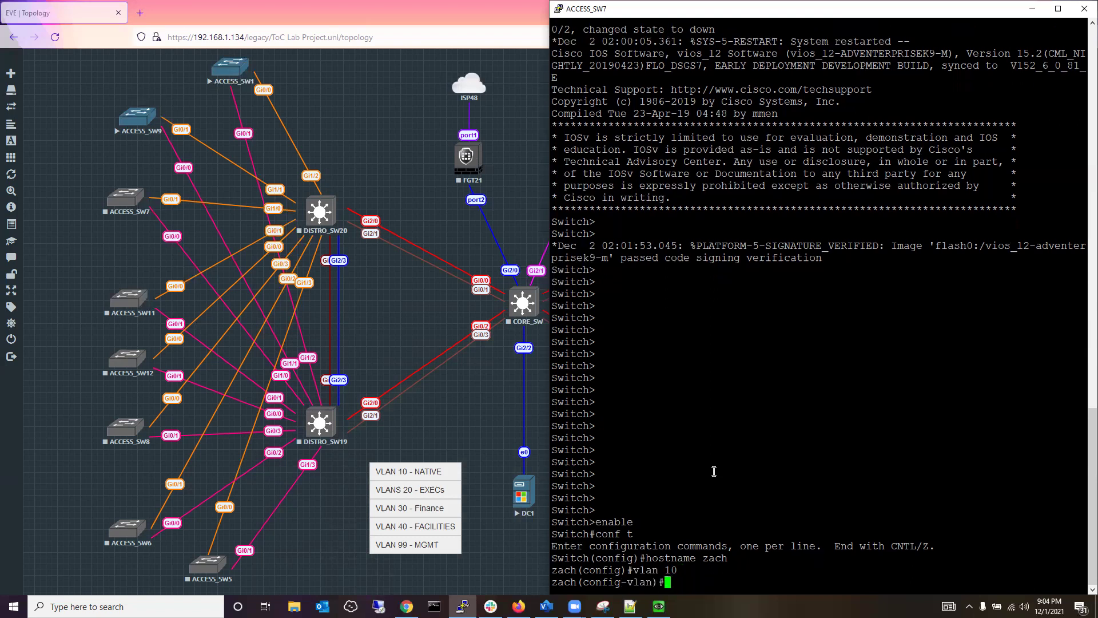
pyautogui.write('name native')
pyautogui.press('BackSpace')
pyautogui.press('BackSpace')
pyautogui.press('BackSpace')
pyautogui.press('BackSpace')
pyautogui.press('BackSpace')
pyautogui.press('BackSpace')
pyautogui.write('T')
pyautogui.press('BackSpace')
pyautogui.write('ATIVE')
pyautogui.hotkey('ctrl', 'a')
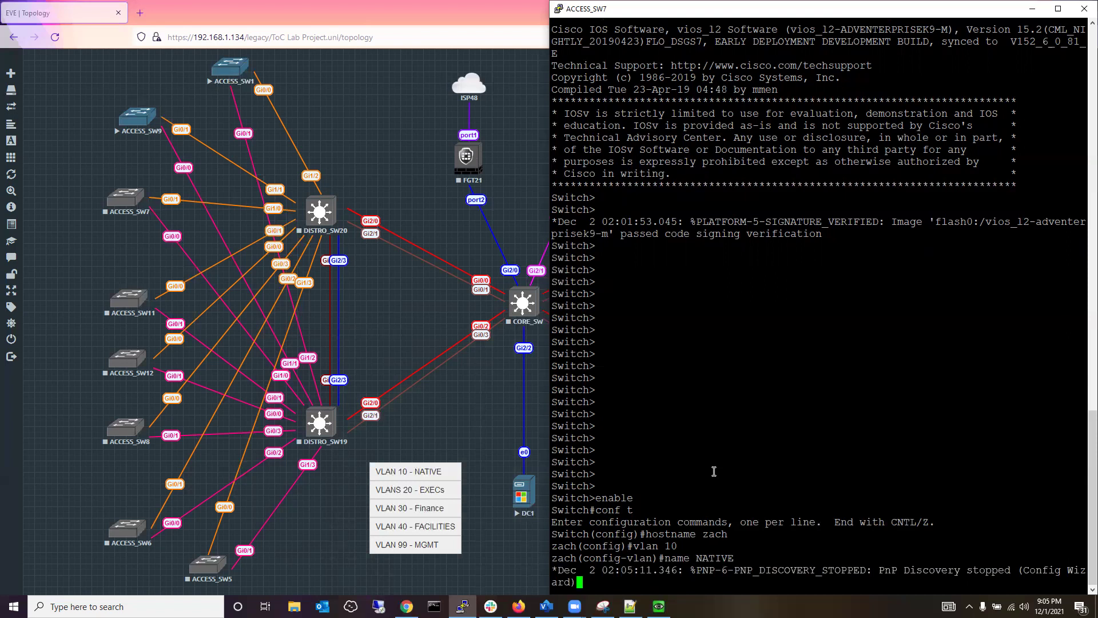
pyautogui.press('Return')
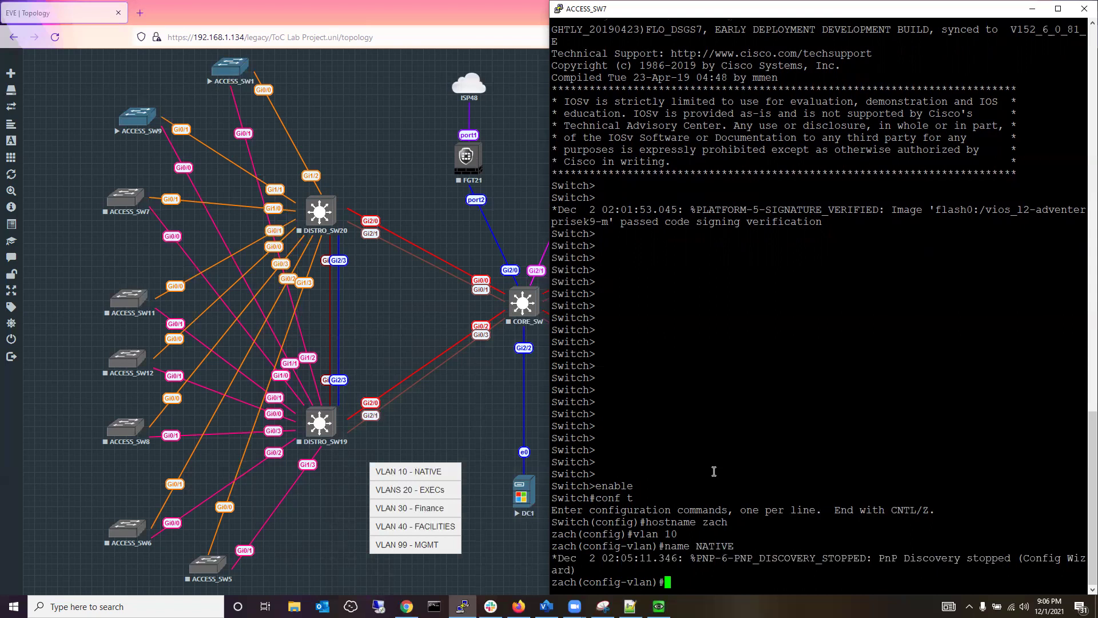
pyautogui.write('name NATI')
# Create VLAN 20 named EXECs and VLAN 30 named Finance.
pyautogui.press('BackSpace')
pyautogui.press('BackSpace')
pyautogui.press('BackSpace')
pyautogui.press('BackSpace')
pyautogui.press('BackSpace')
pyautogui.press('BackSpace')
pyautogui.press('BackSpace')
pyautogui.press('BackSpace')
pyautogui.press('BackSpace')
pyautogui.write('vlan 20')
pyautogui.press('Return')
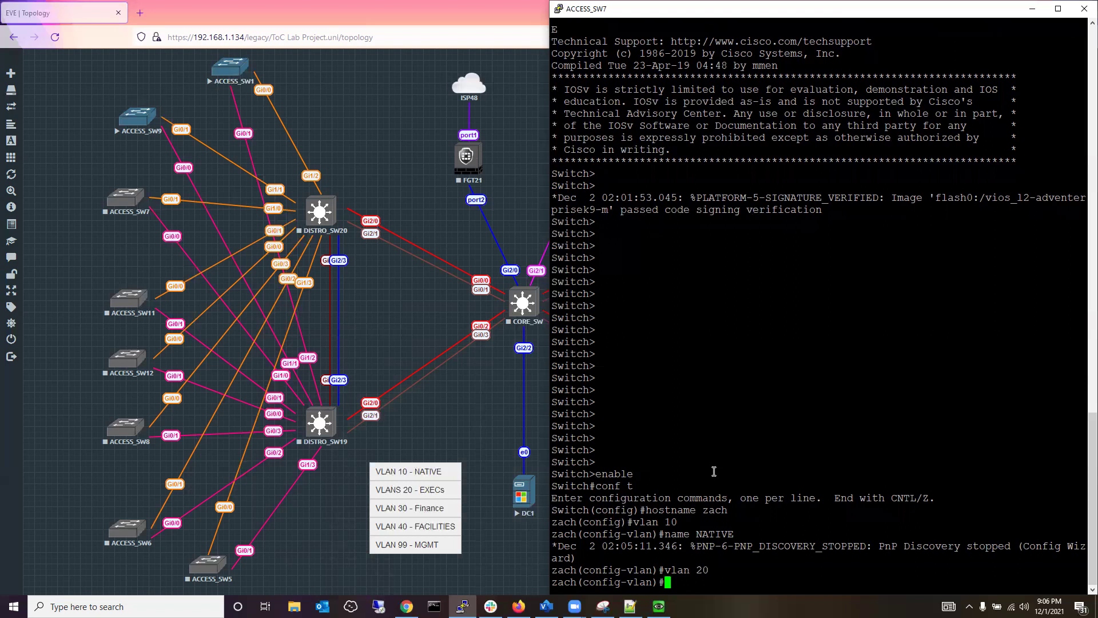
pyautogui.write('name EXECs')
pyautogui.press('Return')
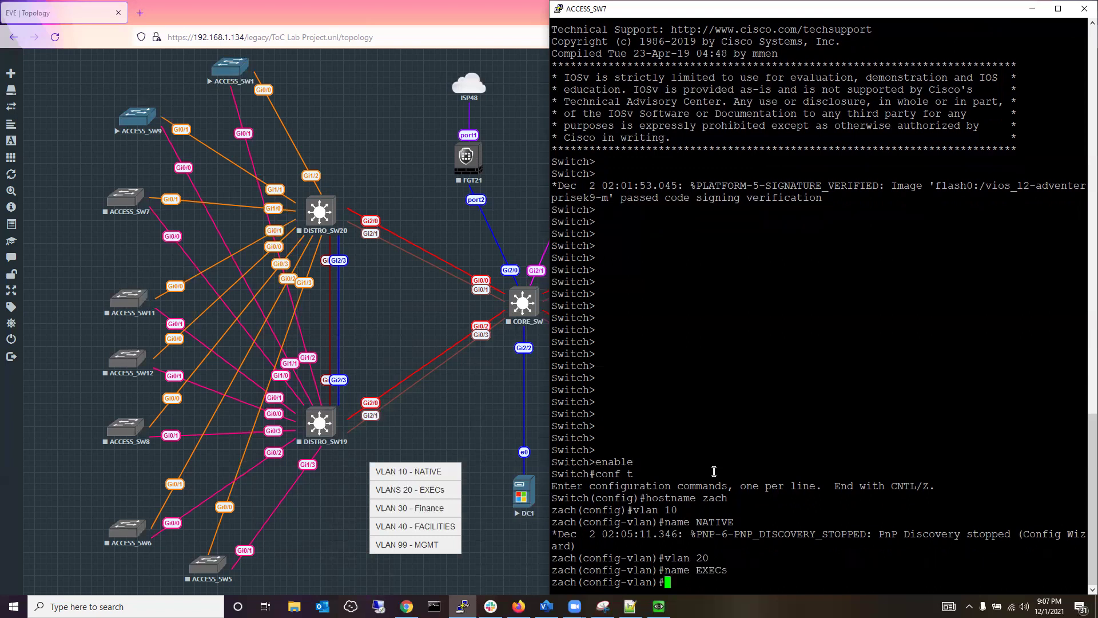
pyautogui.write('vlan 30')
pyautogui.press('Return')
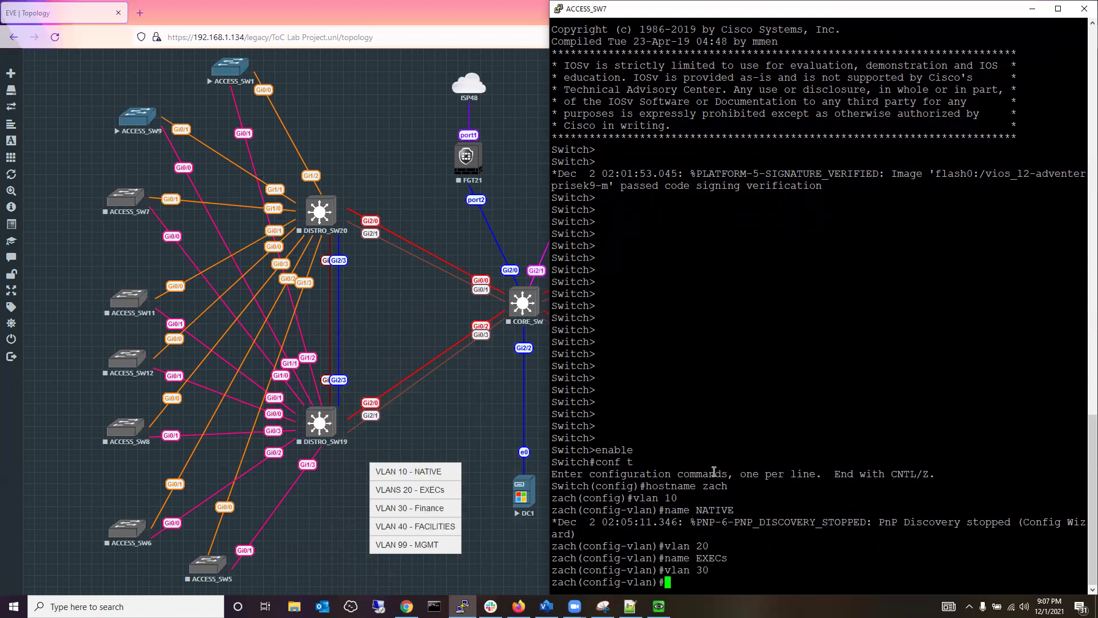
pyautogui.write('name Finance')
pyautogui.press('Return')
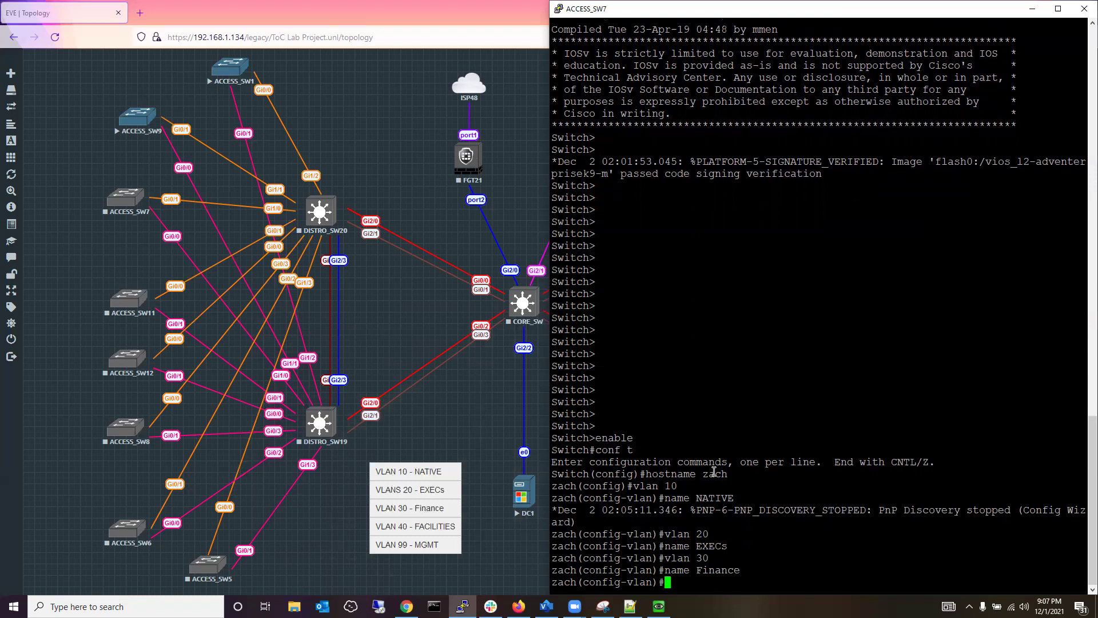
# Create VLAN 40 FACILITIES and VLAN 99 MGMT, then end configuration mode.
pyautogui.write('vlan 40')
pyautogui.press('Return')
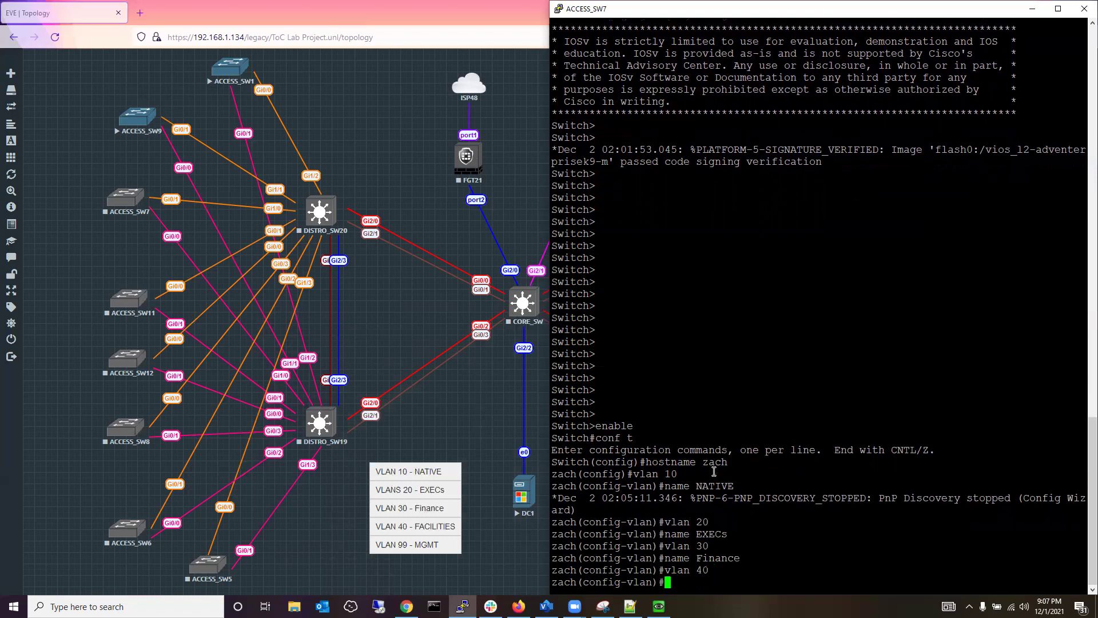
pyautogui.write('name FACILITIES')
pyautogui.press('Return')
pyautogui.write('vlan 99')
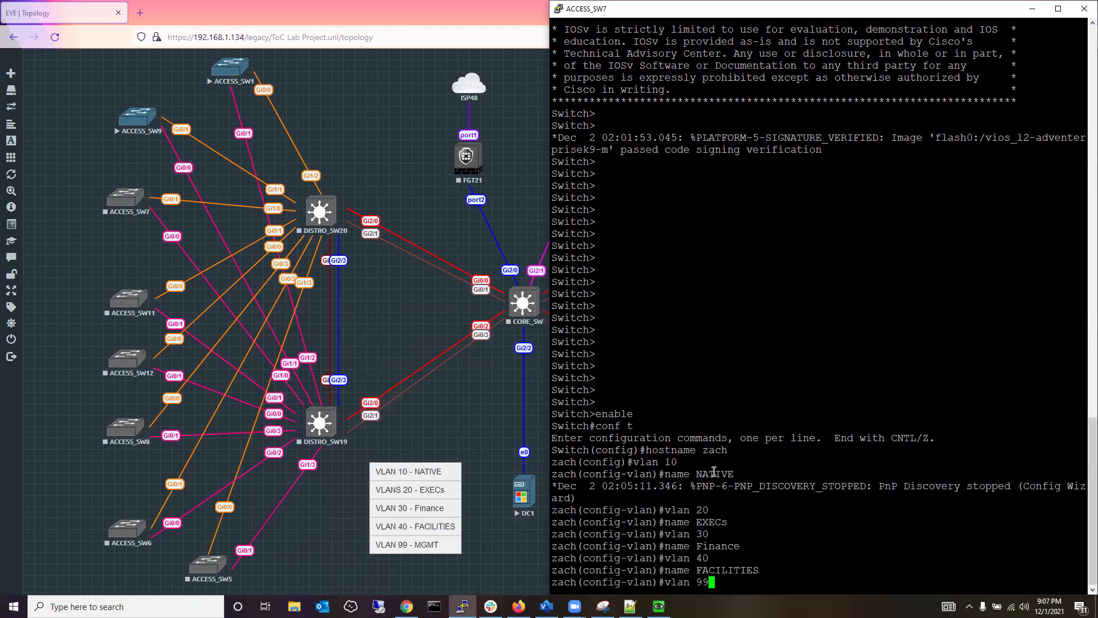
pyautogui.press('Return')
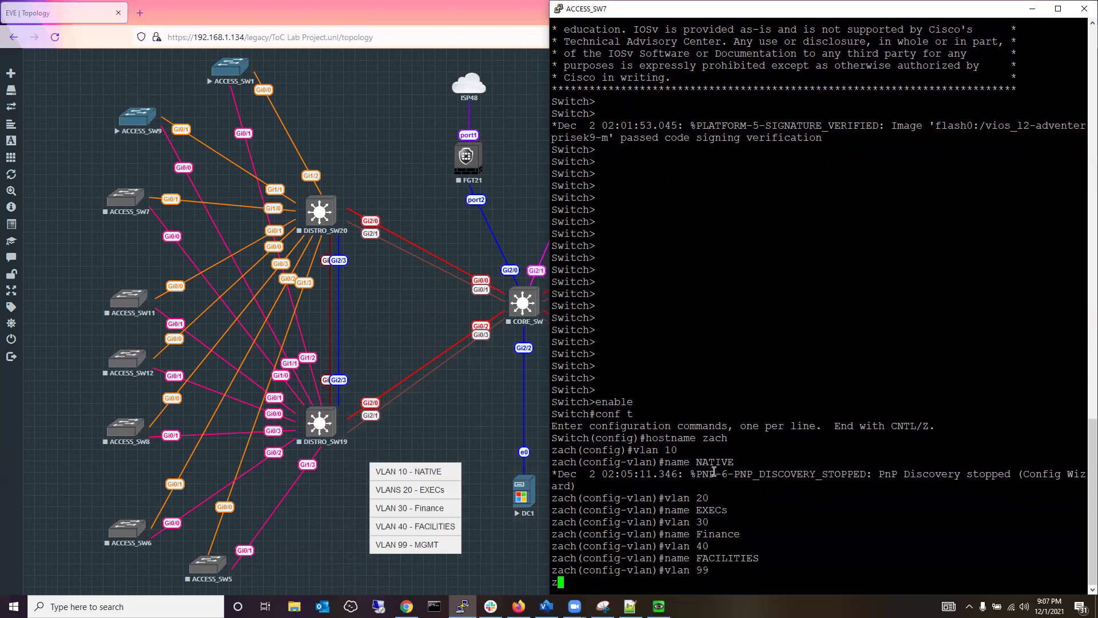
pyautogui.write('name MGMT')
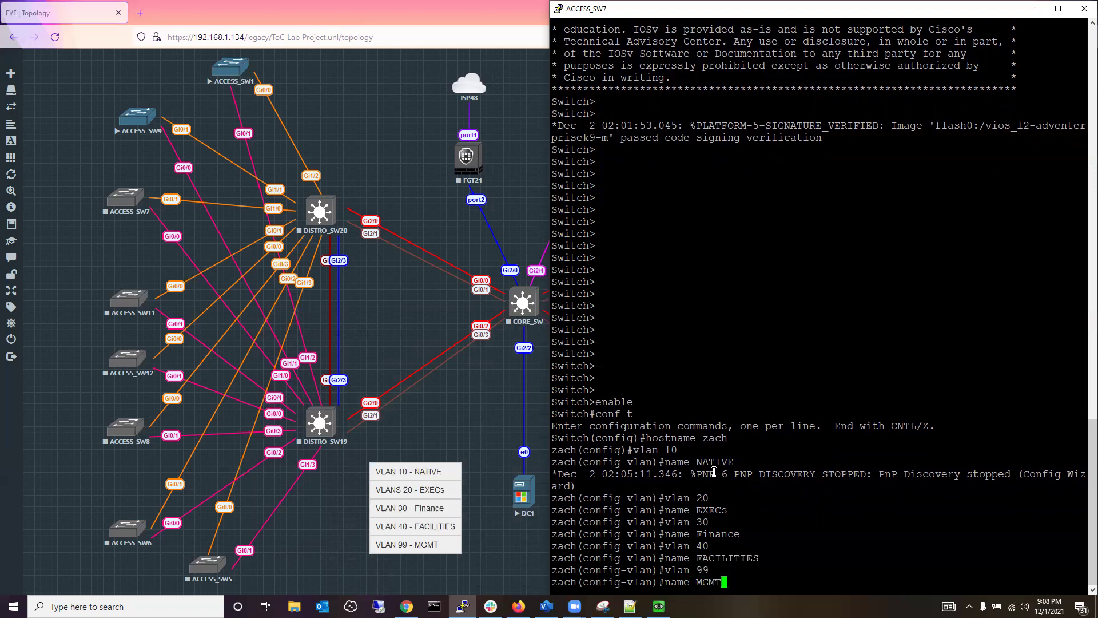
pyautogui.press('Return')
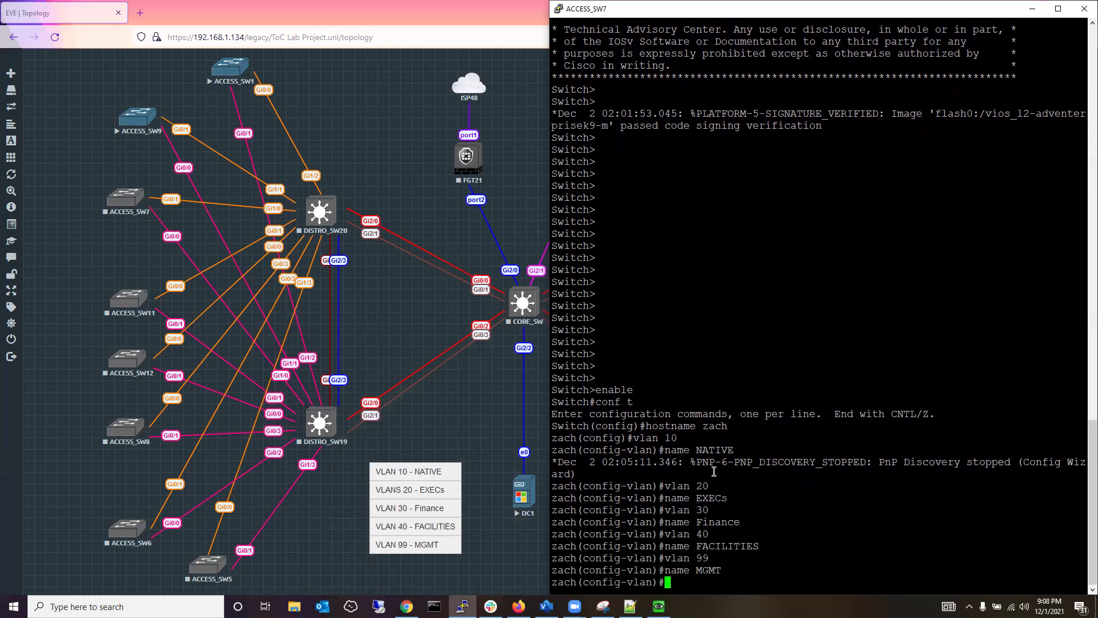
pyautogui.write('end')
pyautogui.press('Return')
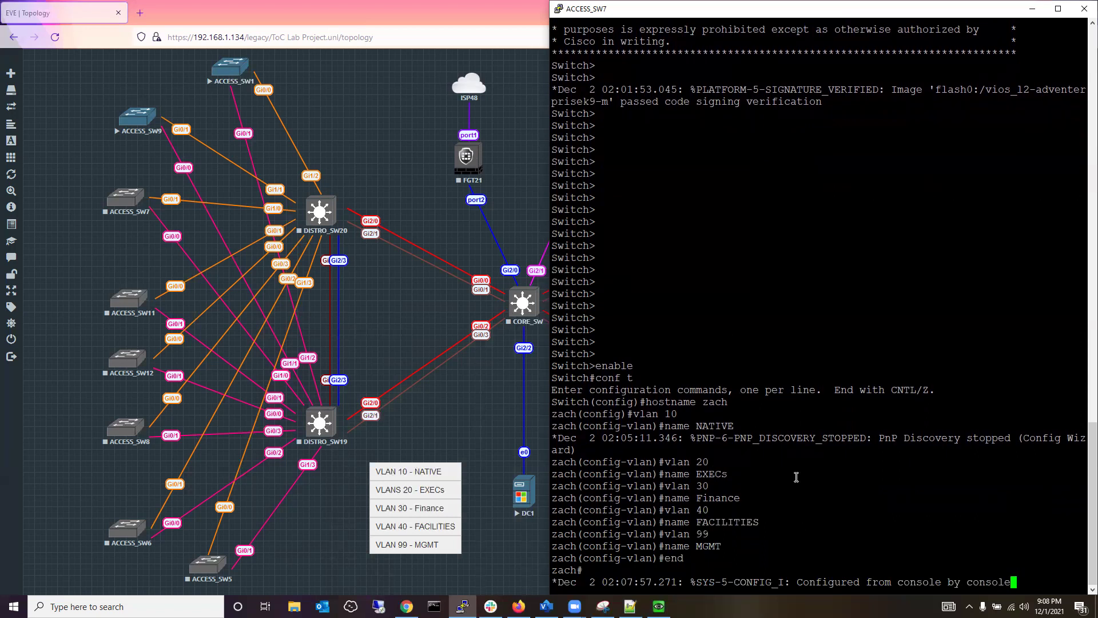
pyautogui.press('Return')
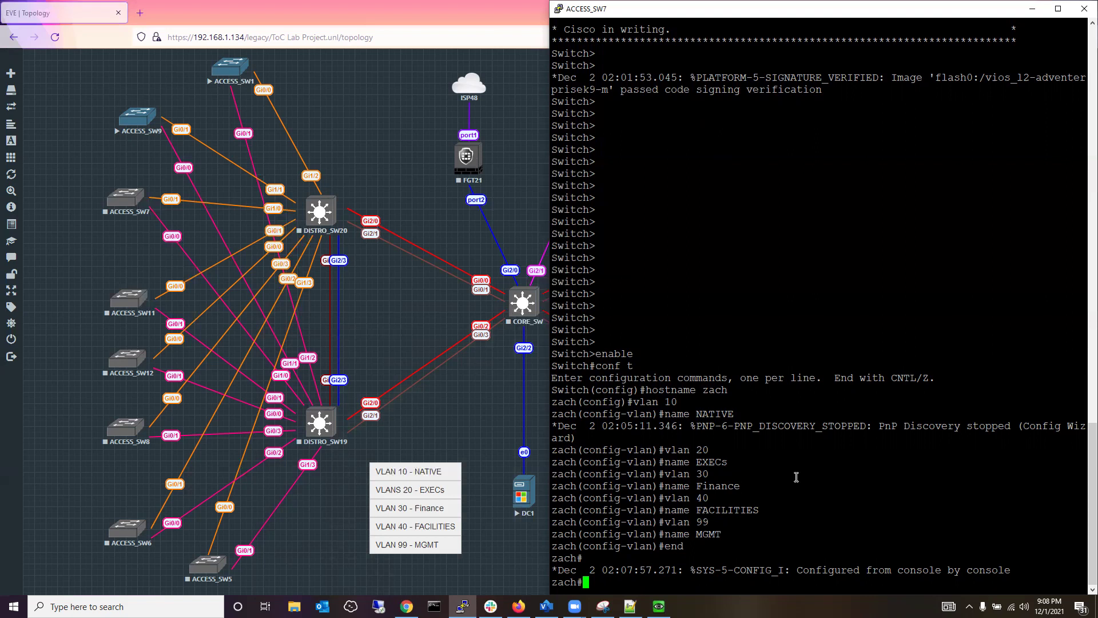
# Check with show vlan brief that VLANs 10, 20, 30, 40 and 99 are active and named.
pyautogui.write('show vlan brief')
pyautogui.press('Return')
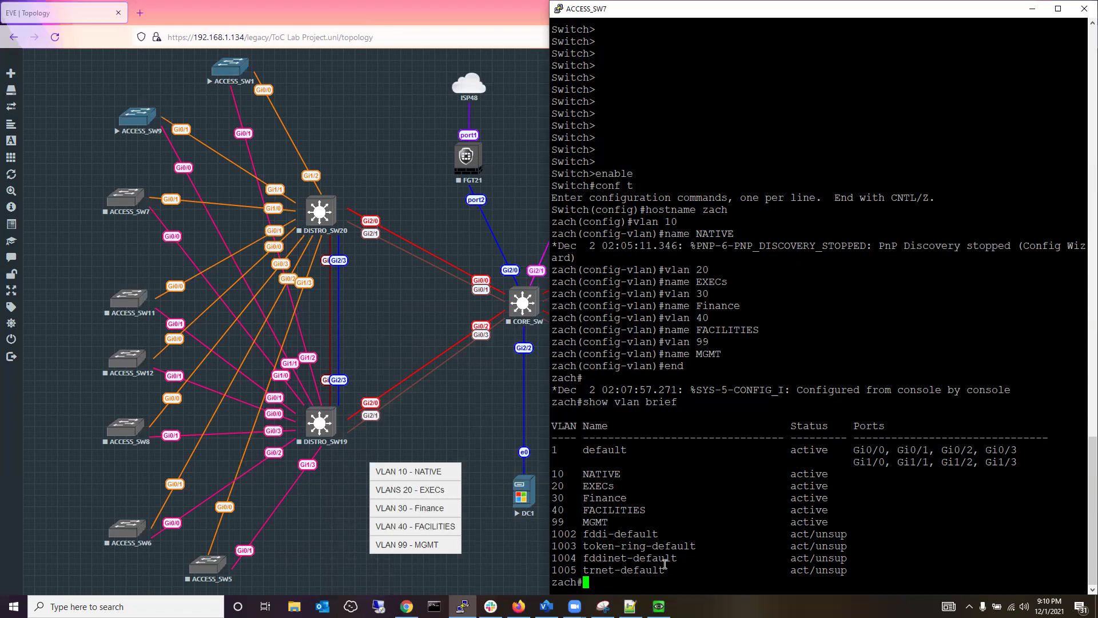
pyautogui.write('wr')
# Save the configuration with wr and start closing the ACCESS_SW7 console session.
pyautogui.press('Return')
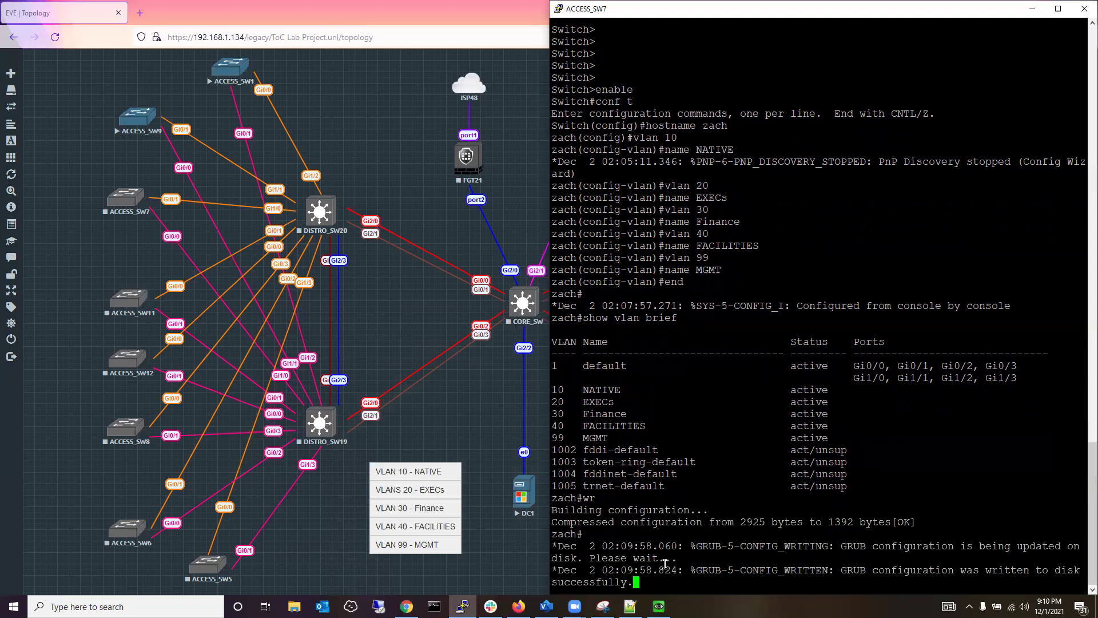
pyautogui.press('Return')
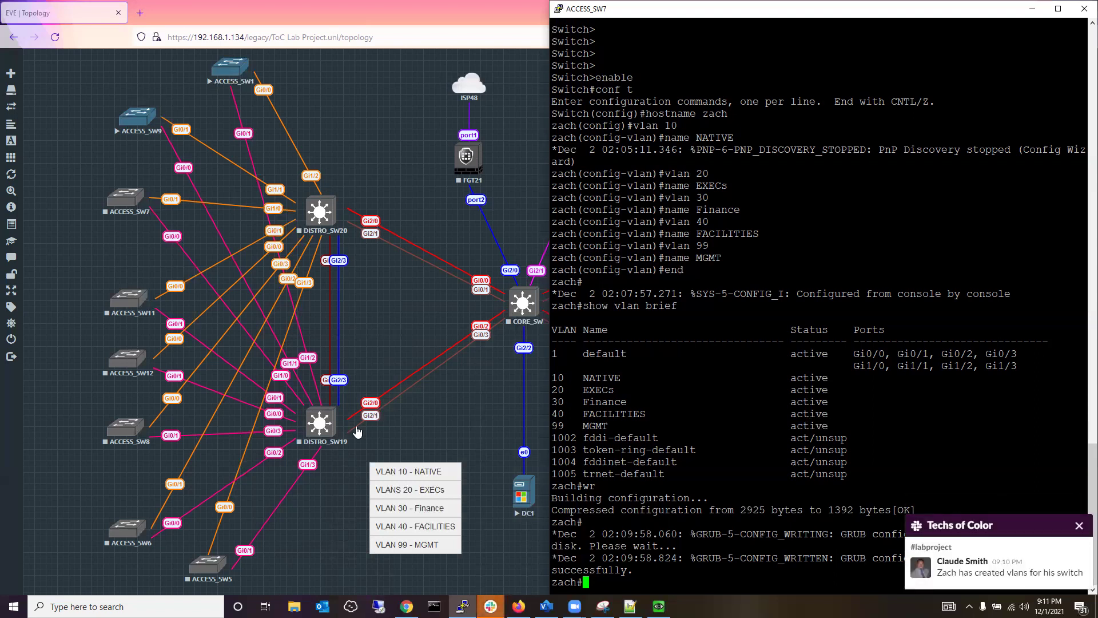
pyautogui.click(1083, 10)
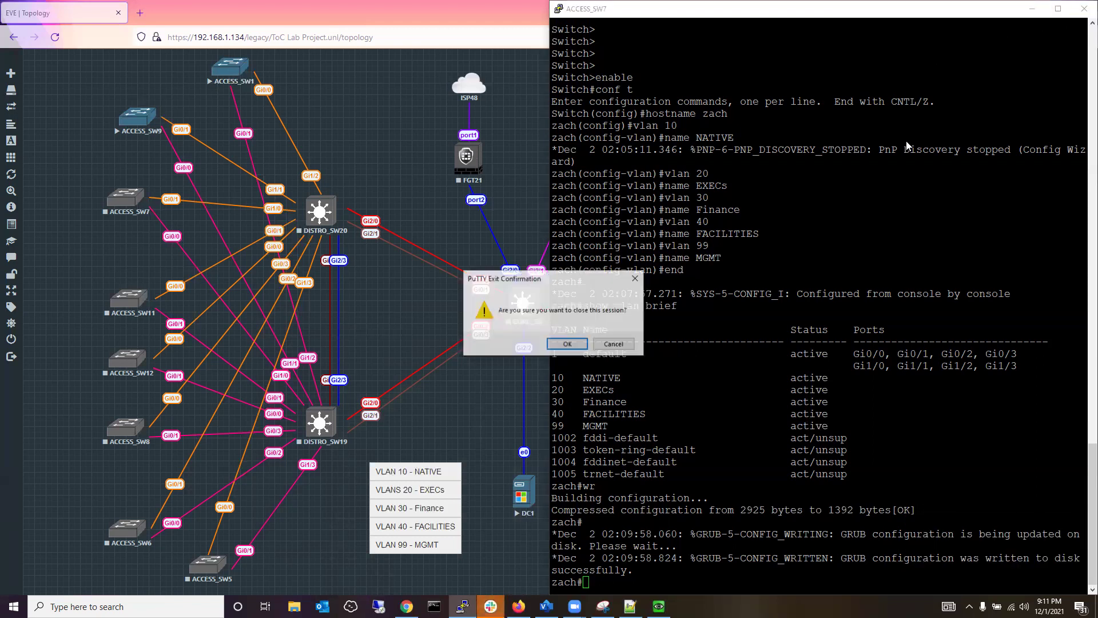
# Confirm closing the ACCESS_SW7 PuTTY session.
pyautogui.click(563, 344)
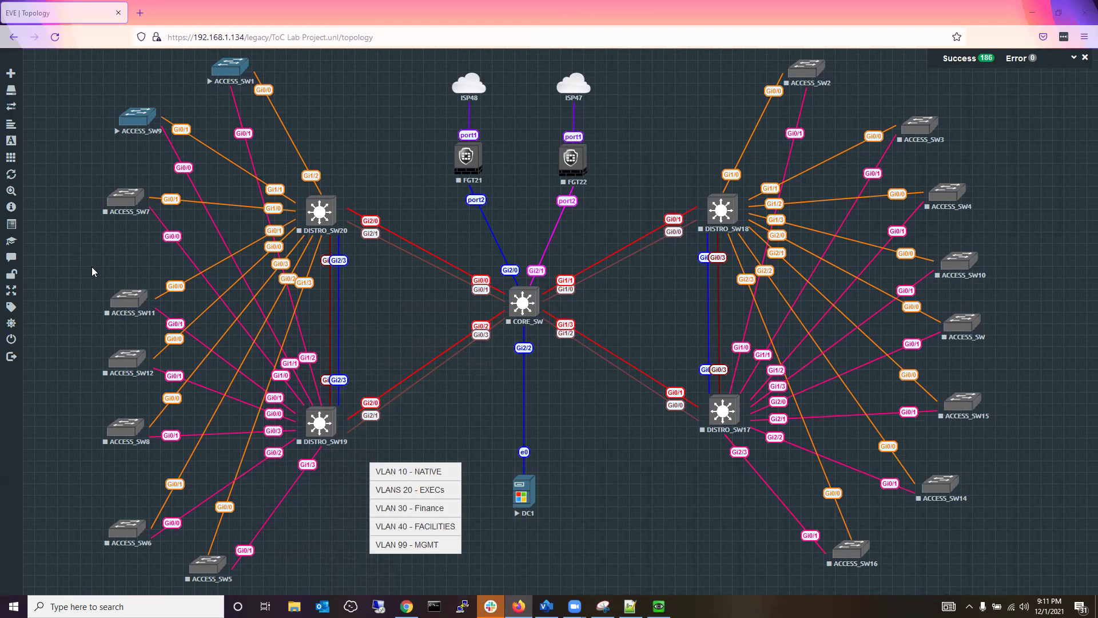
# Start ACCESS_SW11, refresh the topology and nudge its icon slightly up and left.
pyautogui.rightClick(131, 310)
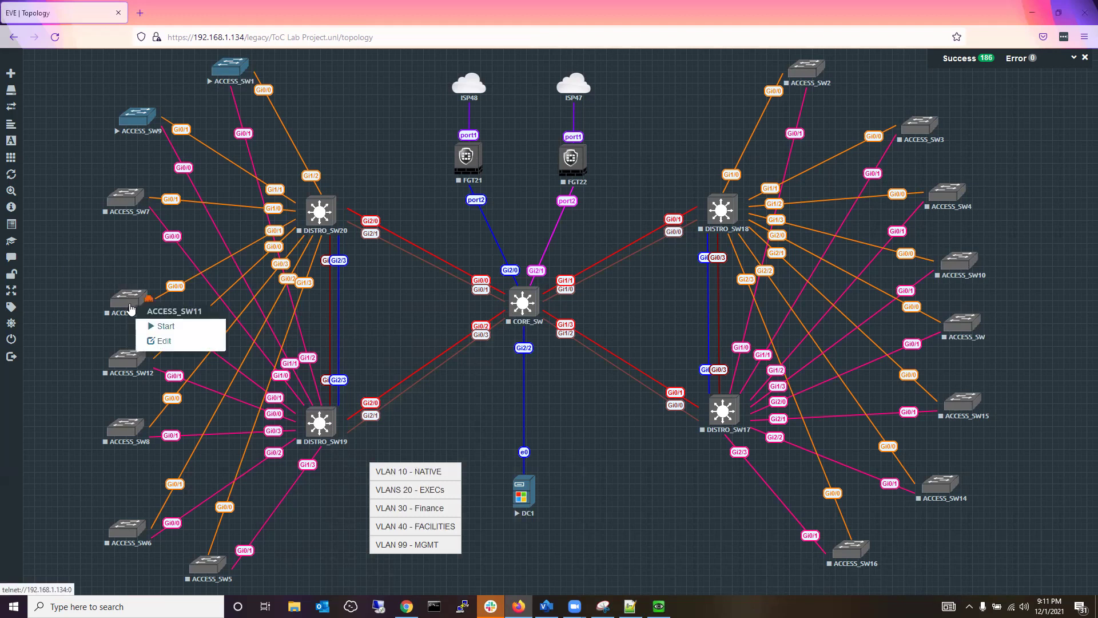
pyautogui.click(152, 328)
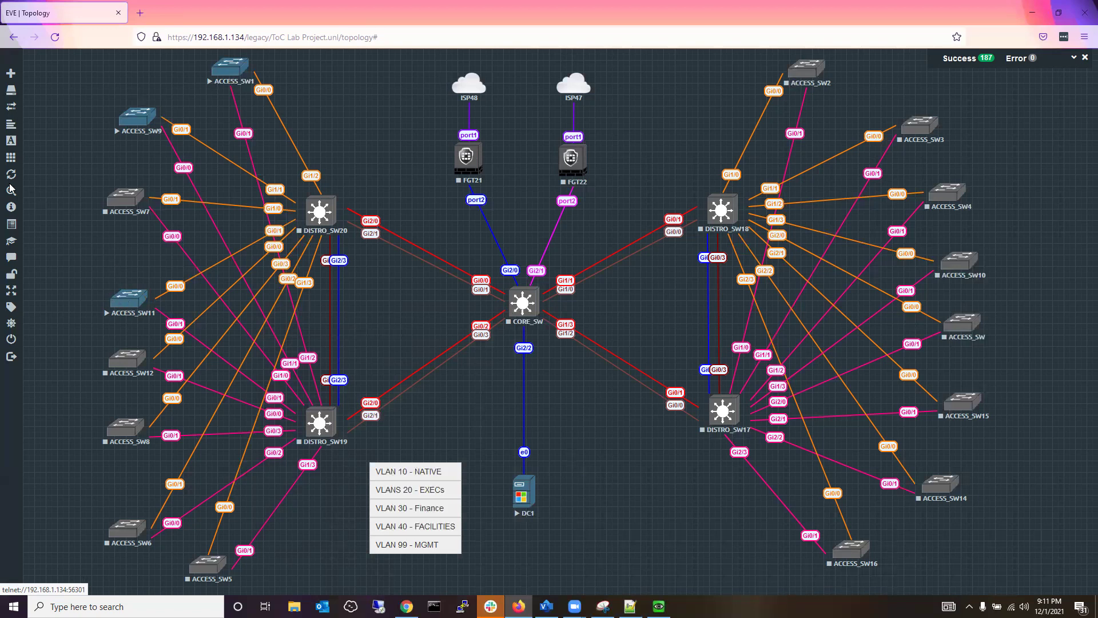
pyautogui.click(31, 182)
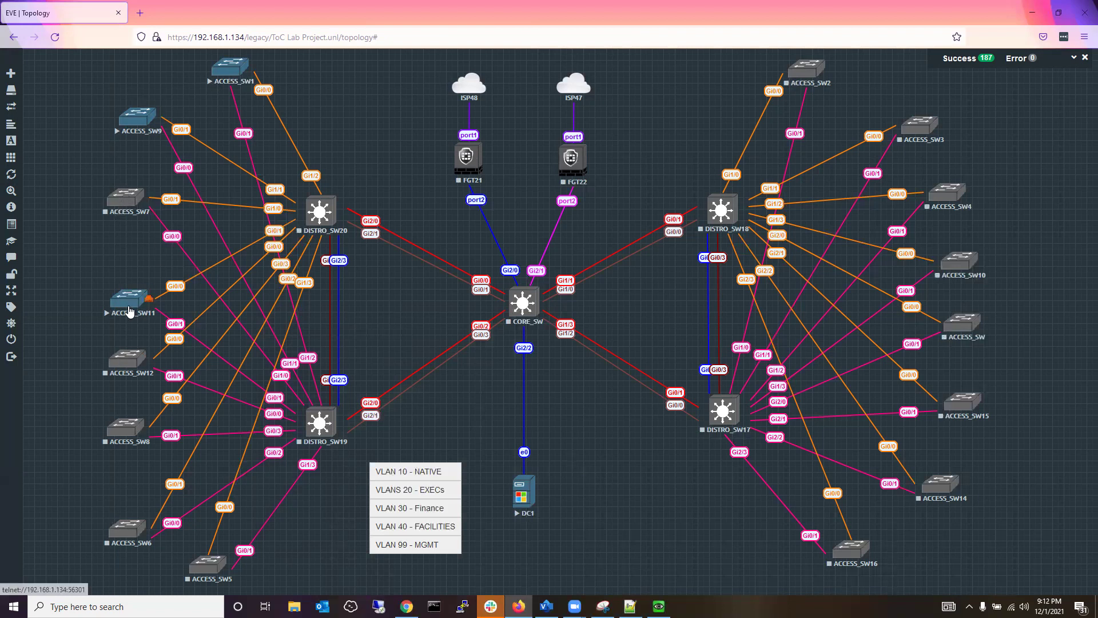
pyautogui.moveTo(133, 299); pyautogui.dragTo(124, 294)
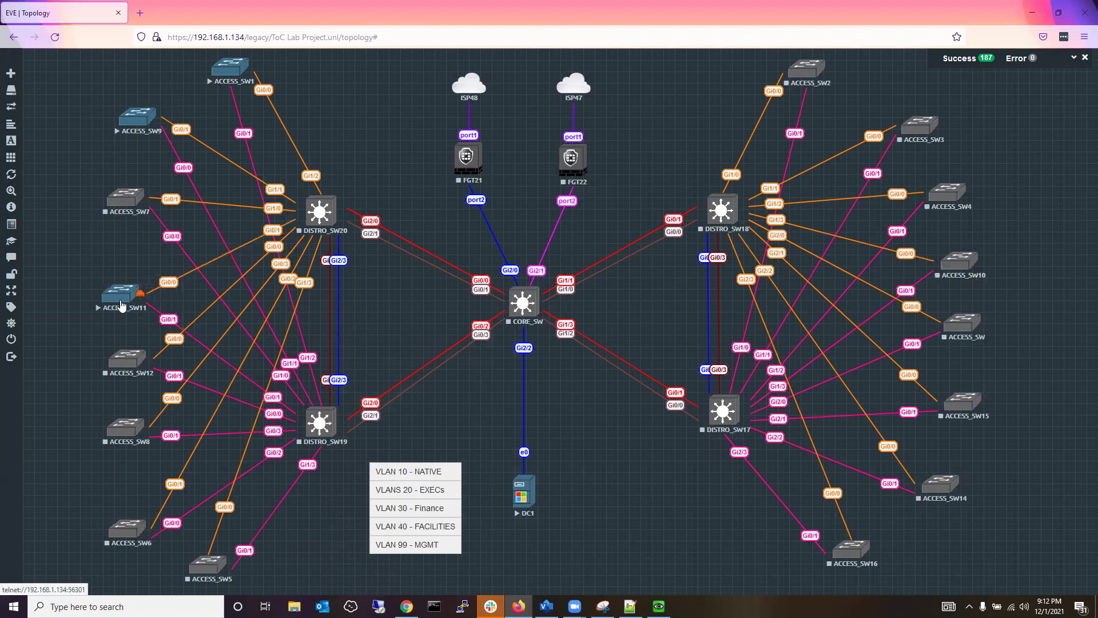
# Start ACCESS_SW7, then open ACCESS_SW11's telnet console in PuTTY.
pyautogui.rightClick(125, 205)
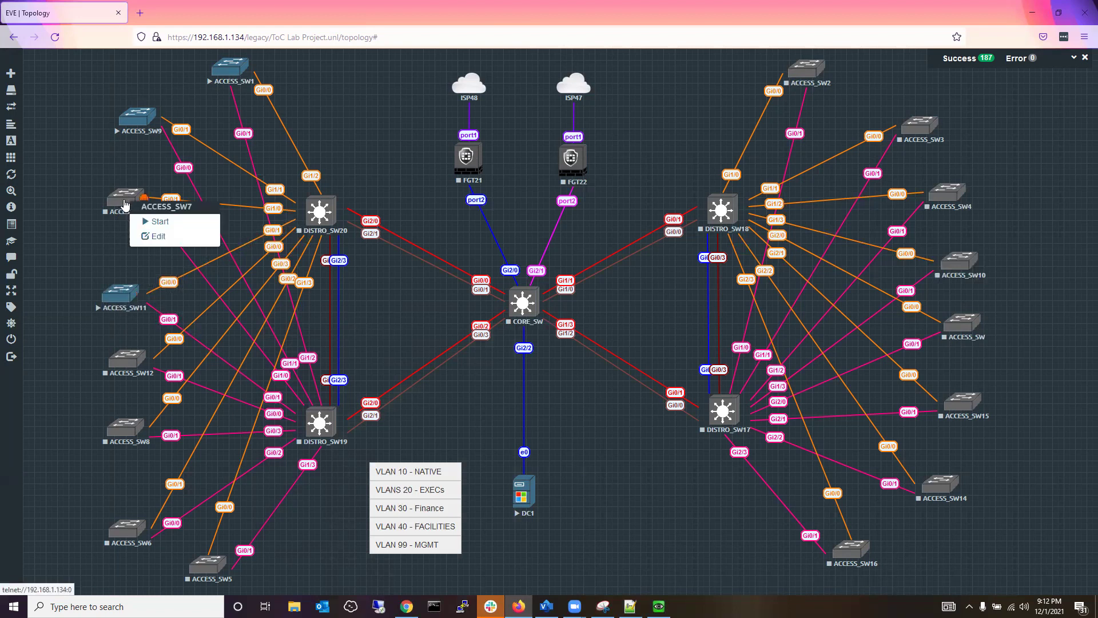
pyautogui.click(151, 225)
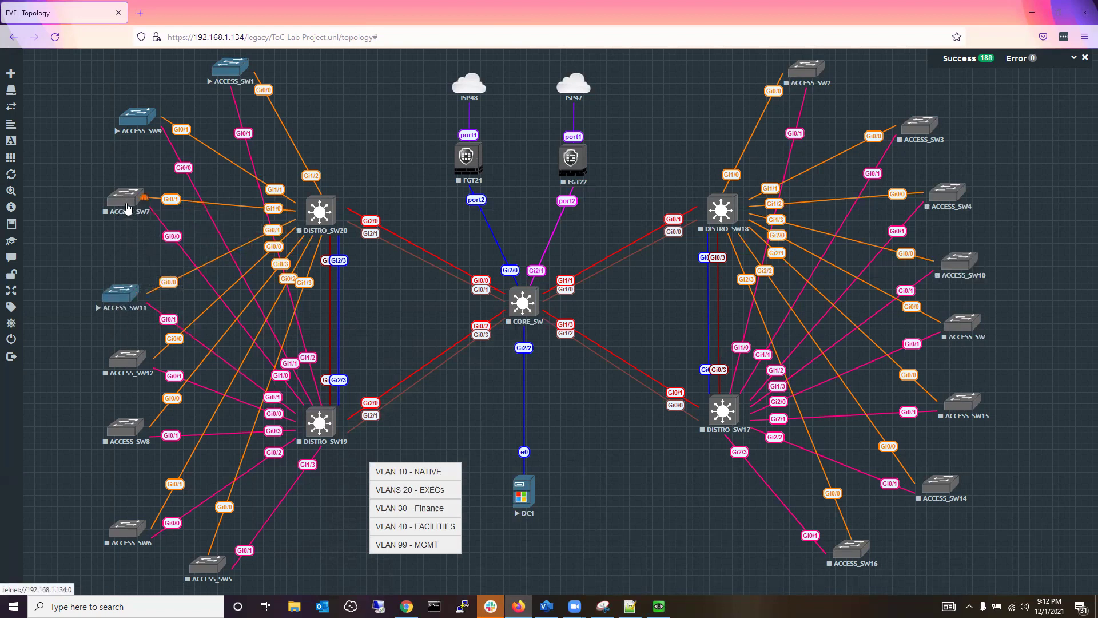
pyautogui.click(124, 298)
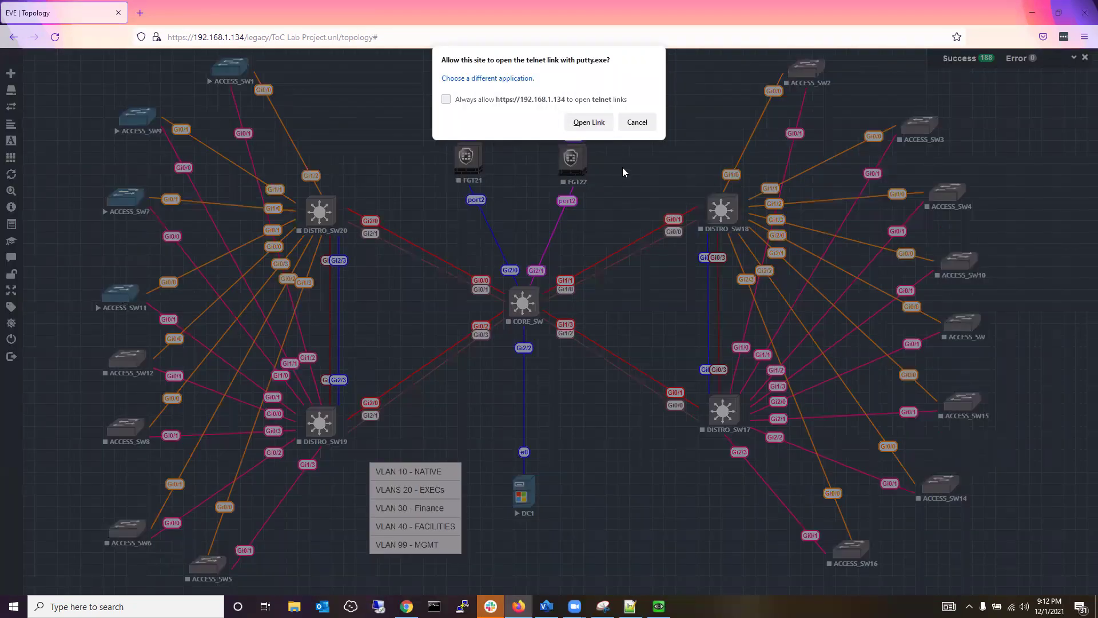
pyautogui.click(593, 122)
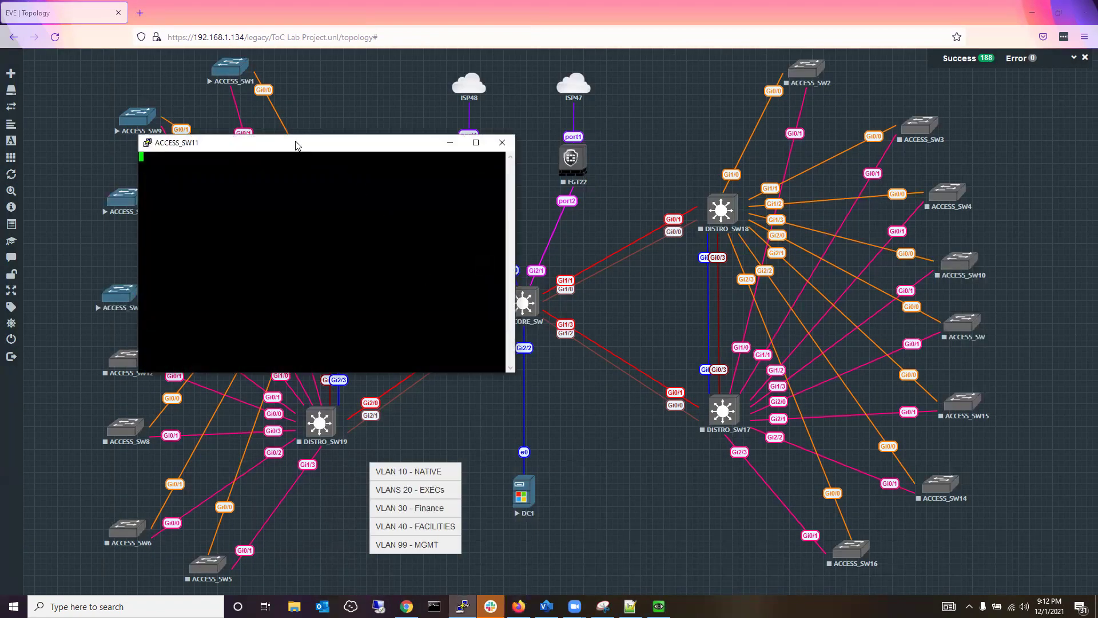
# Snap the PuTTY console beside the Firefox topology and set its font to Courier New 14-point.
pyautogui.press('super+Right')
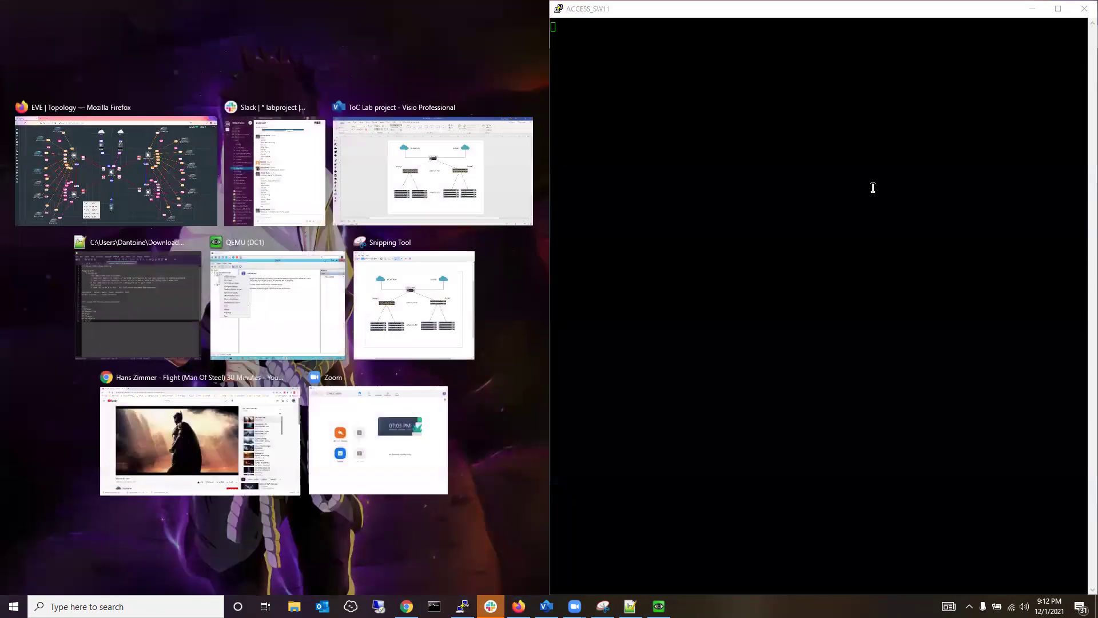
pyautogui.press('Return')
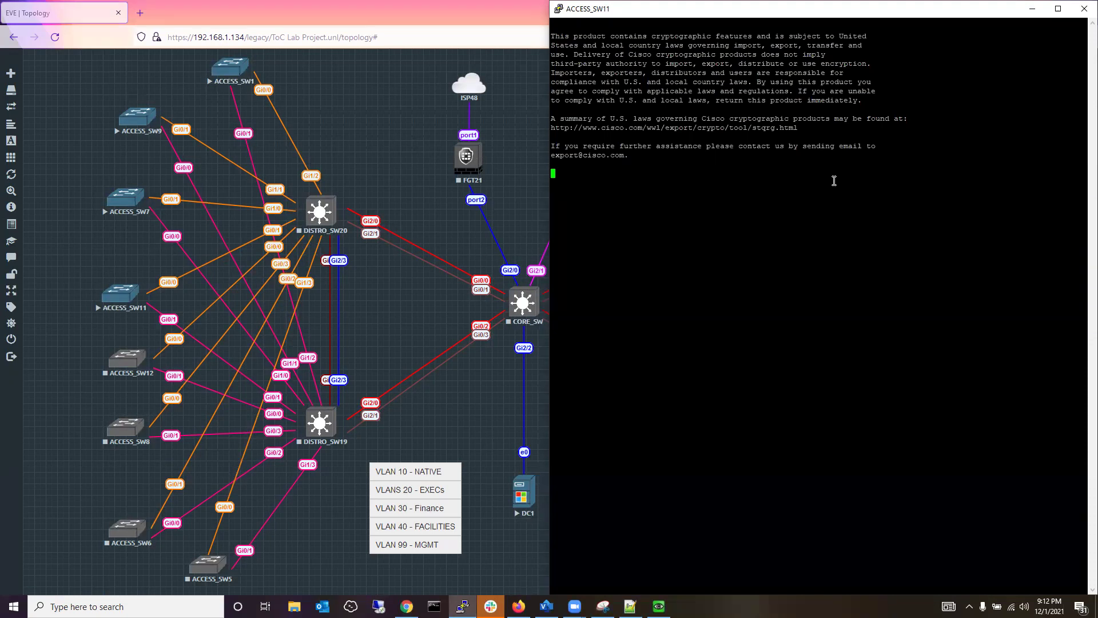
pyautogui.rightClick(783, 5)
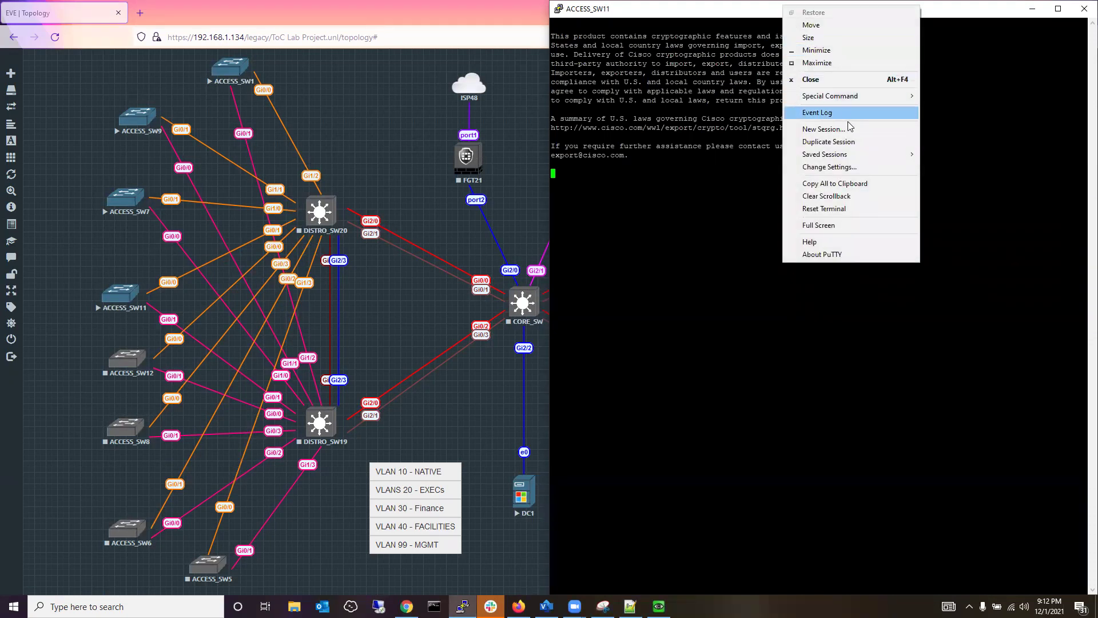
pyautogui.click(846, 166)
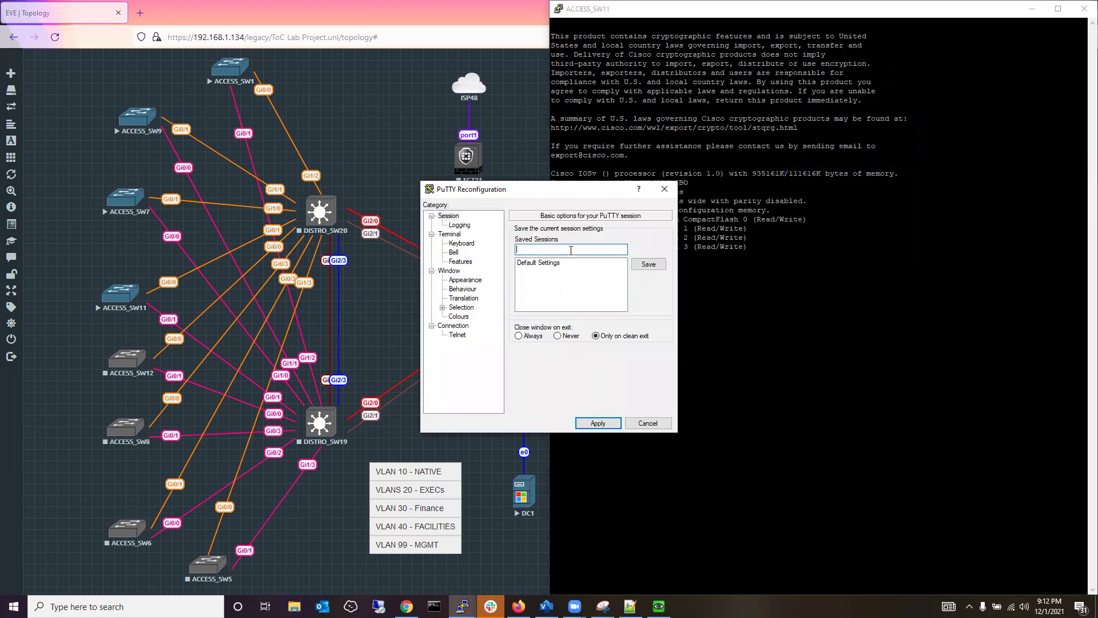
pyautogui.click(466, 279)
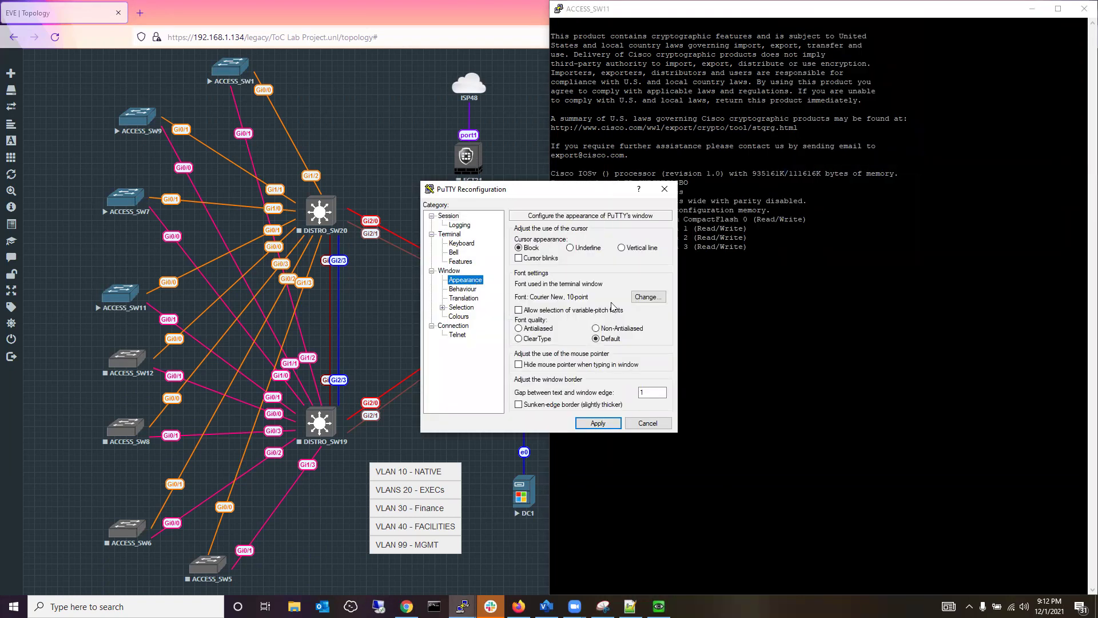
pyautogui.click(649, 296)
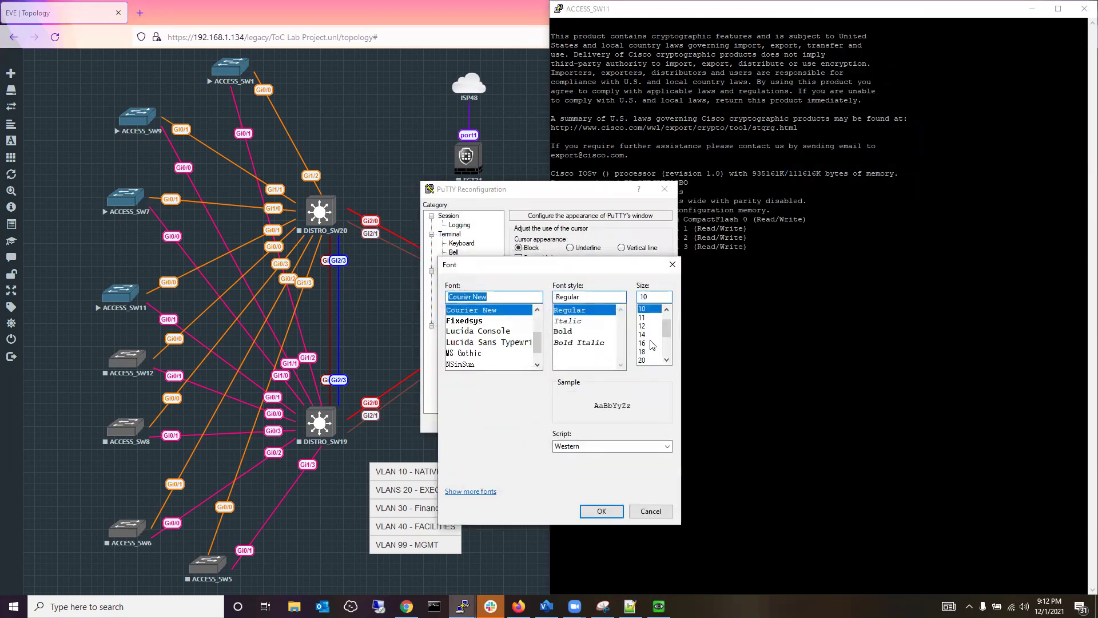
pyautogui.click(650, 334)
pyautogui.click(602, 511)
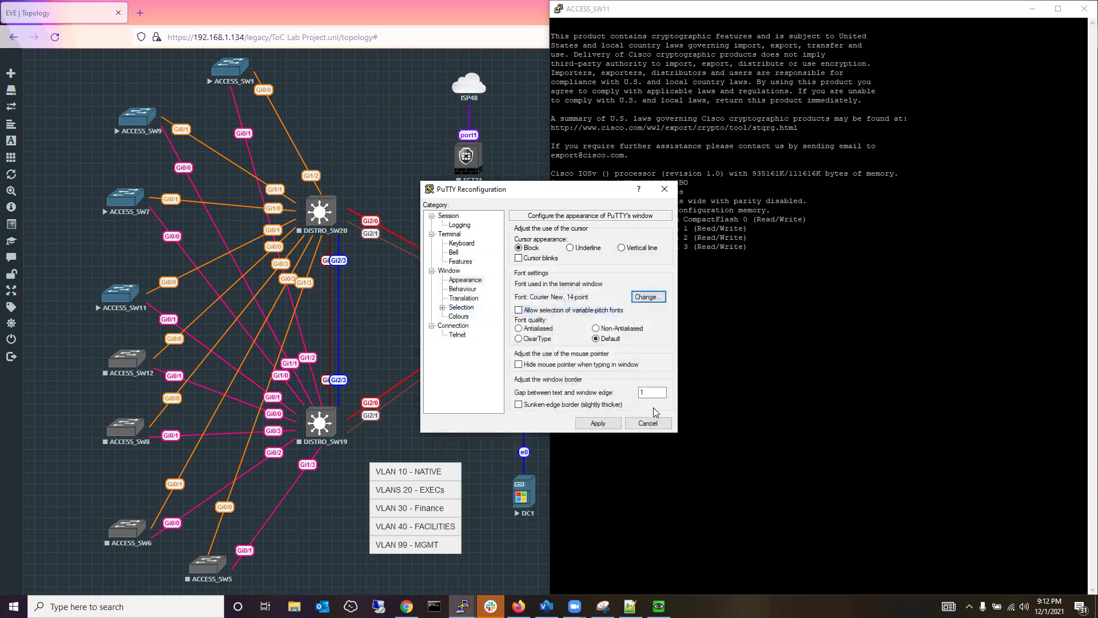
pyautogui.click(598, 422)
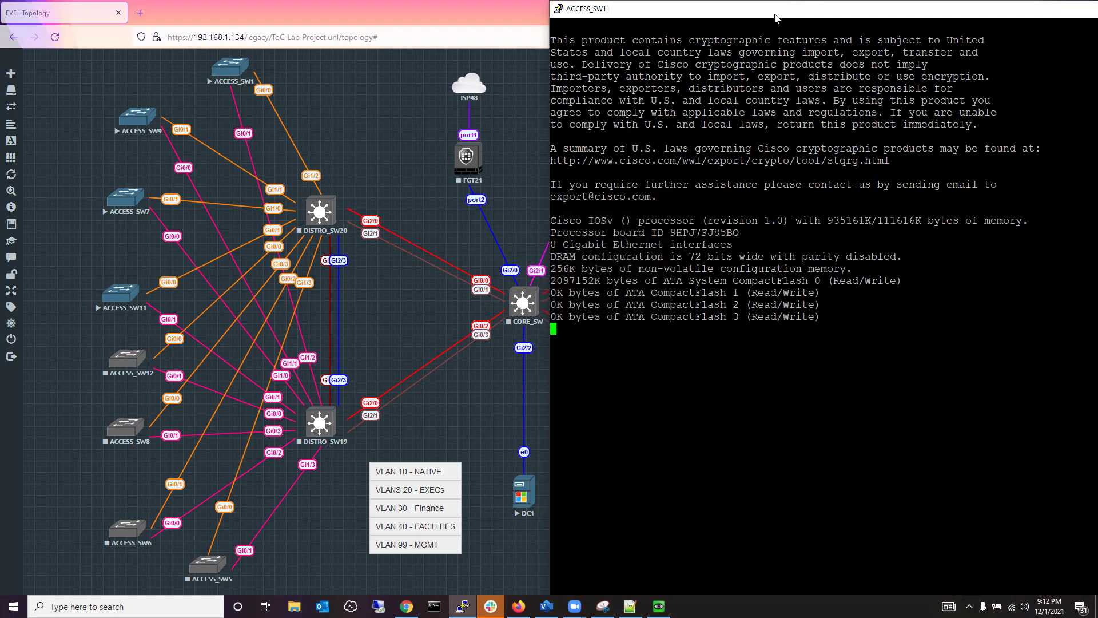
# Re-fit the enlarged console to the right half and wake it to a Switch> prompt after booting.
pyautogui.press('super+Right')
pyautogui.click(852, 290)
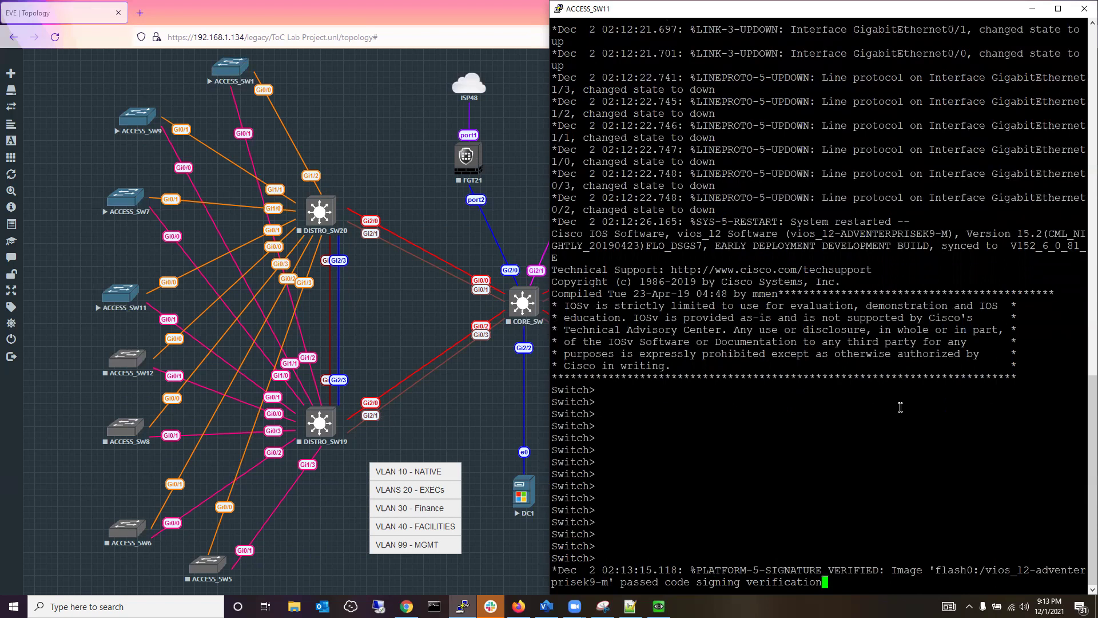
pyautogui.press('Return')
pyautogui.press('Return')
pyautogui.press('Return')
pyautogui.press('Return')
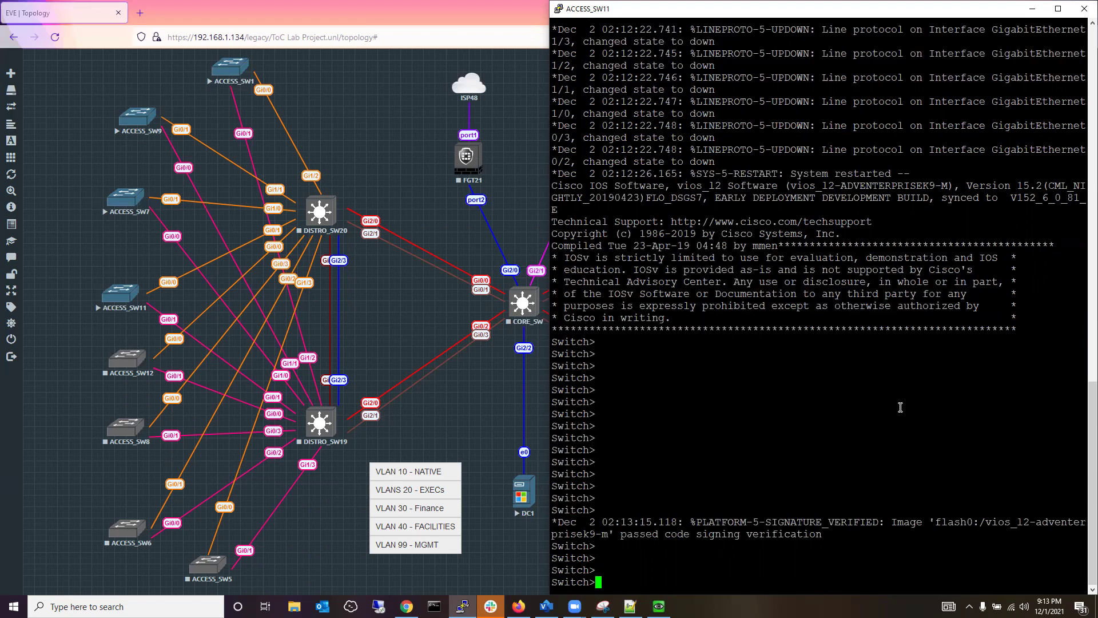
# Clear stray text, enter privileged mode with en, then enter and leave config mode.
pyautogui.write('vjhvvjkv')
pyautogui.press('BackSpace')
pyautogui.press('BackSpace')
pyautogui.press('BackSpace')
pyautogui.press('BackSpace')
pyautogui.press('BackSpace')
pyautogui.press('BackSpace')
pyautogui.press('BackSpace')
pyautogui.press('BackSpace')
pyautogui.write('en')
pyautogui.press('Return')
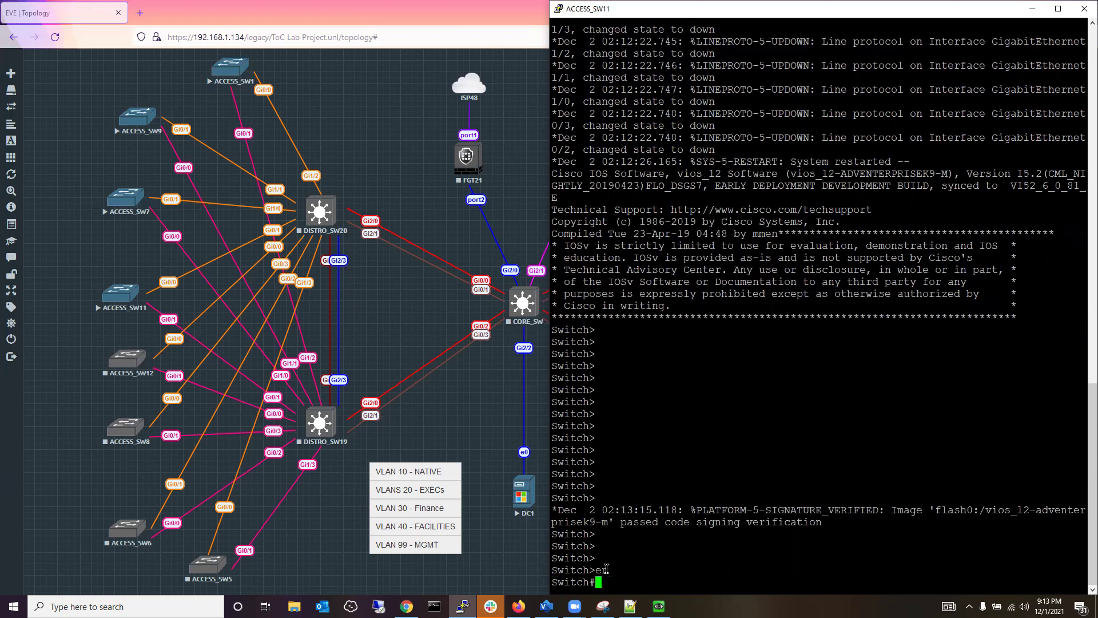
pyautogui.write('config t')
pyautogui.press('Return')
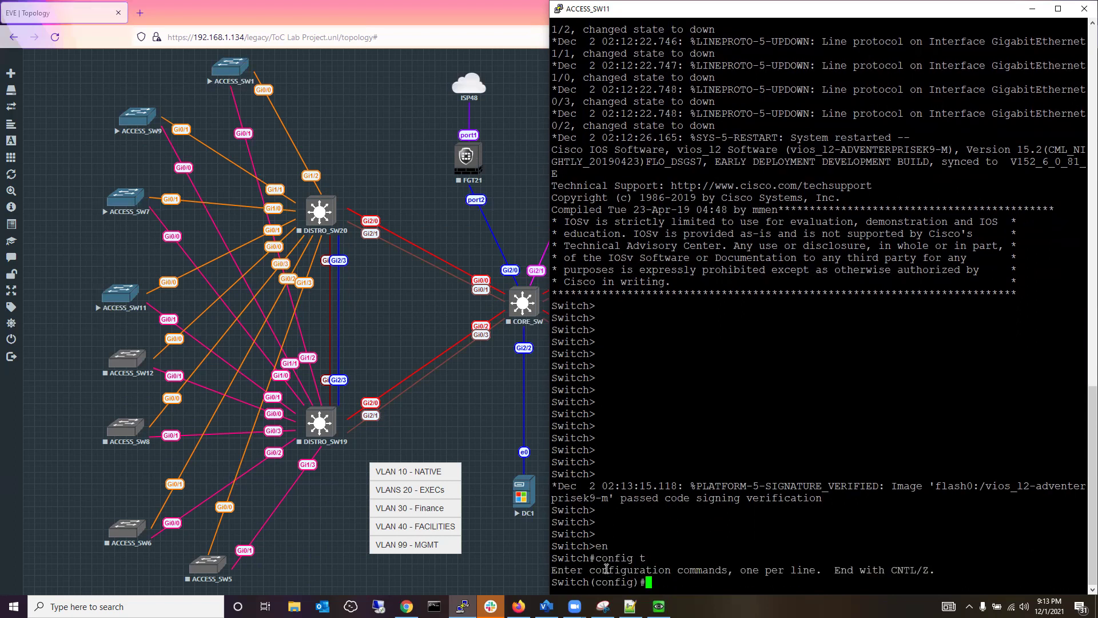
pyautogui.write('exit')
pyautogui.press('Return')
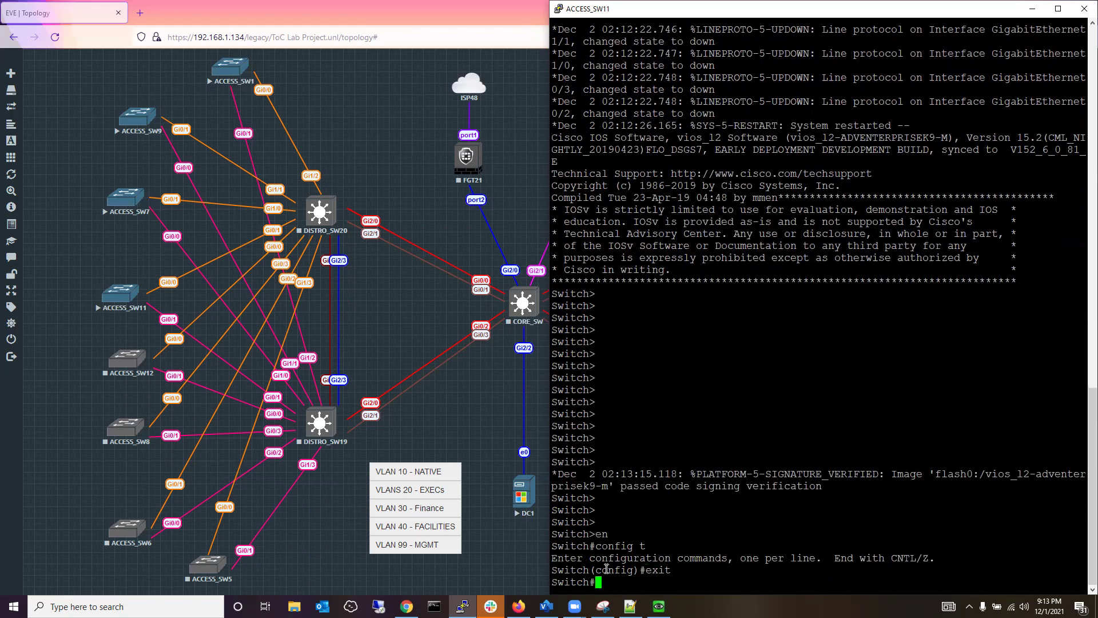
# Try a hostname change at the Switch# prompt, which is rejected as invalid input.
pyautogui.write('hostn')
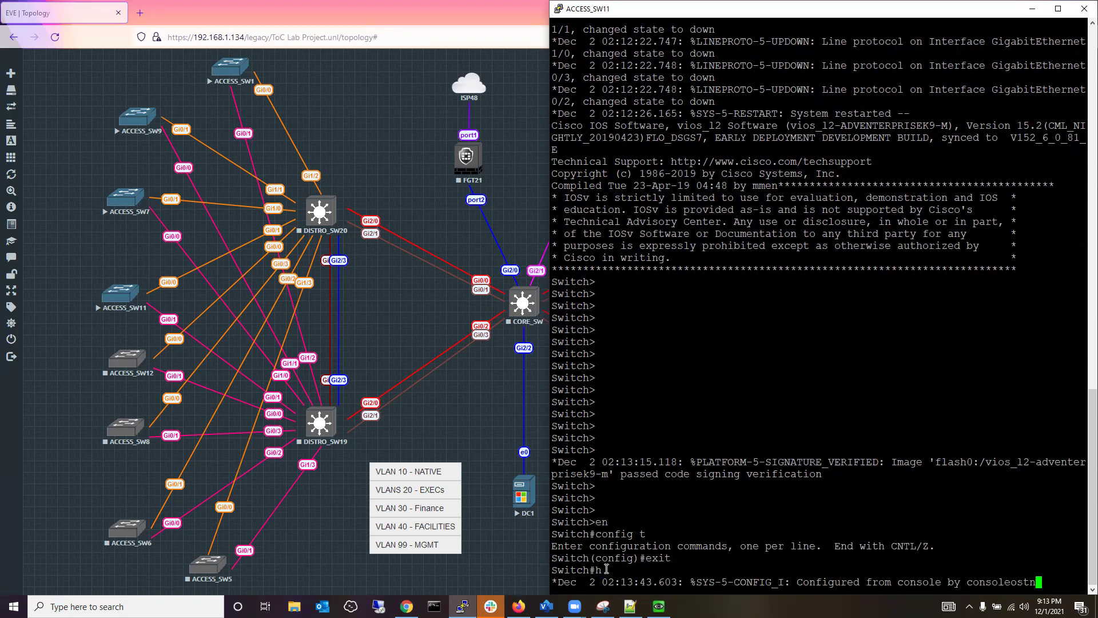
pyautogui.press('BackSpace')
pyautogui.press('BackSpace')
pyautogui.press('BackSpace')
pyautogui.press('Return')
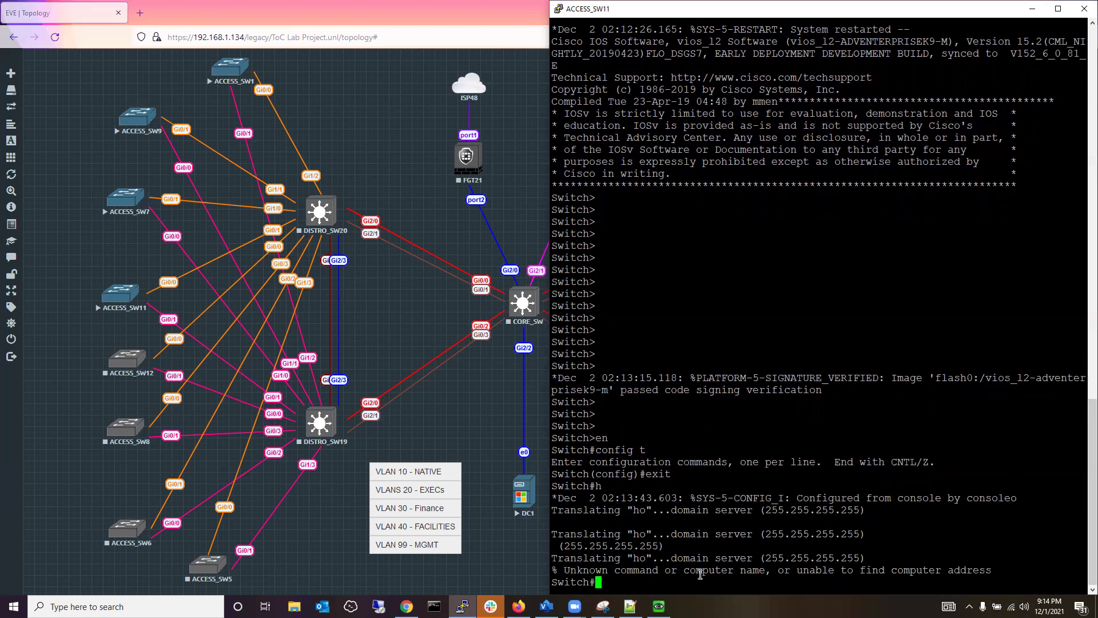
pyautogui.write('hostname ademola')
pyautogui.press('Return')
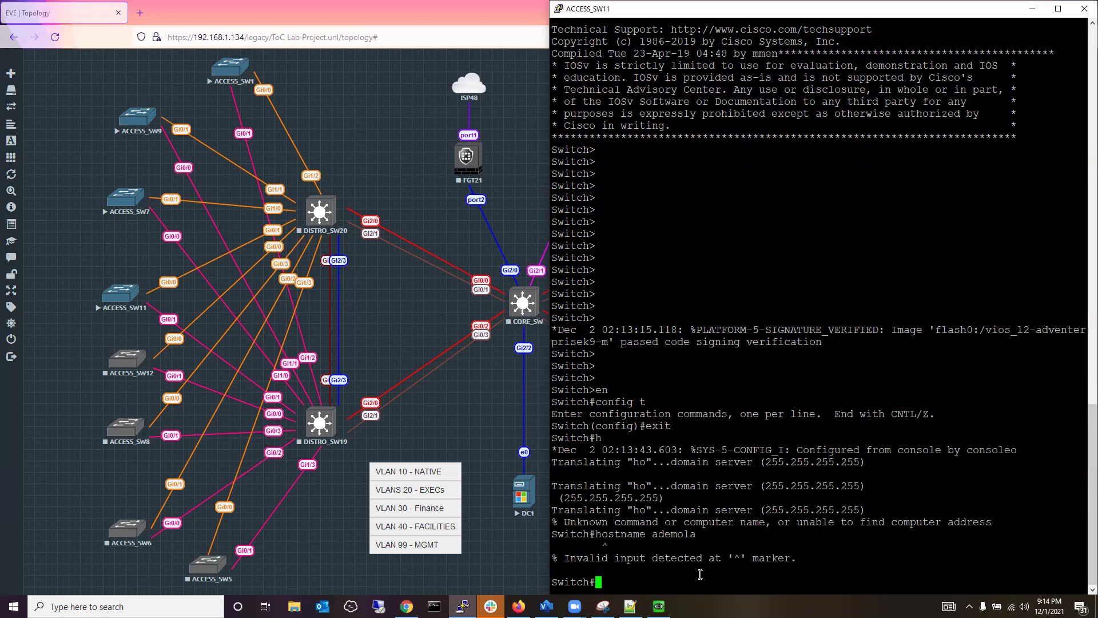
# In global config mode, give ACCESS_SW11 its new hostname and begin the vlan 10 command.
pyautogui.write('configt')
pyautogui.press('BackSpace')
pyautogui.press('BackSpace')
pyautogui.write('t')
pyautogui.press('Return')
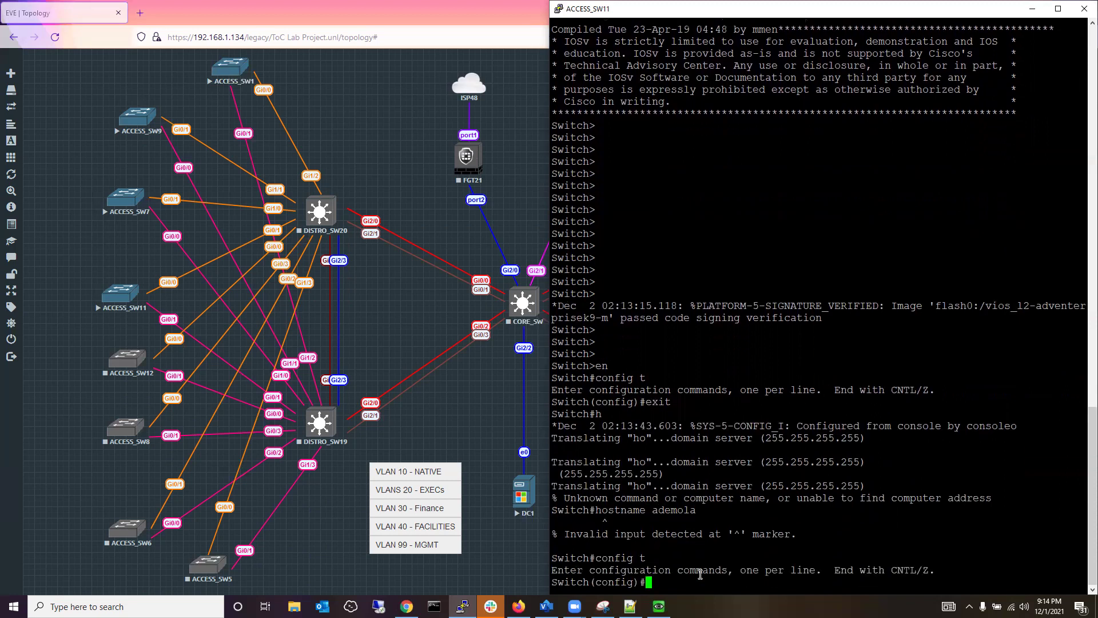
pyautogui.write('host')
pyautogui.press('Tab')
pyautogui.write('ademola')
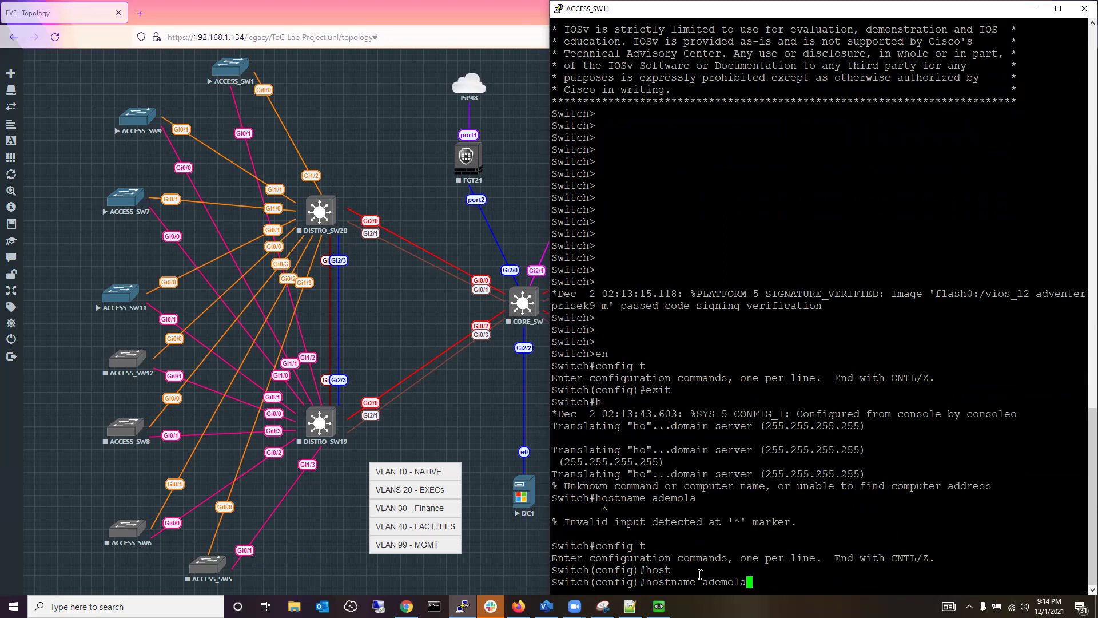
pyautogui.press('Return')
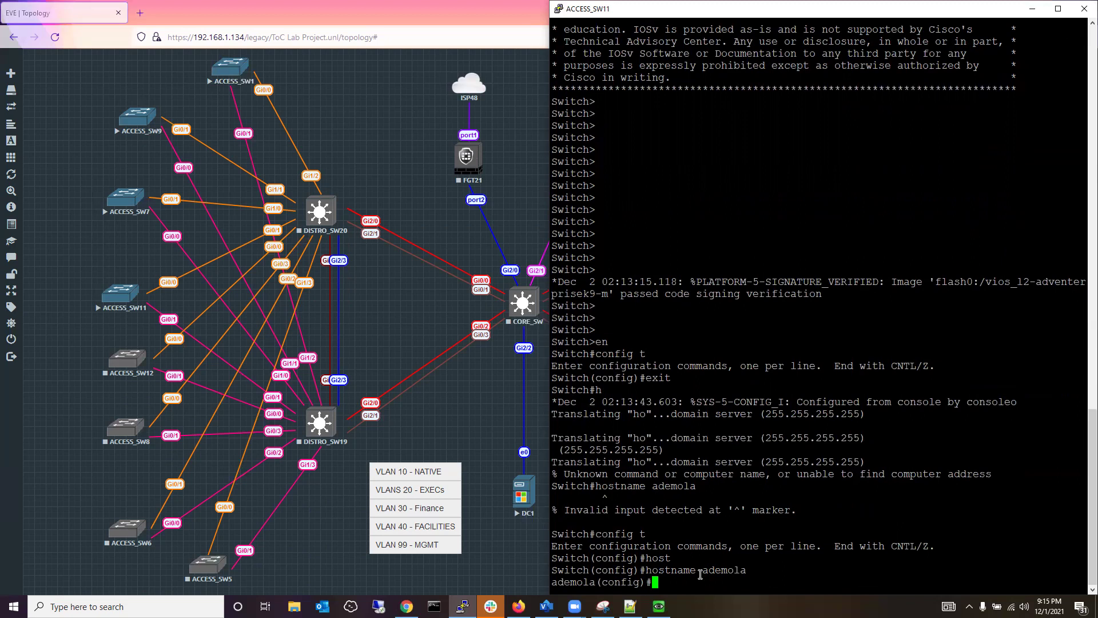
pyautogui.write('vlan 10')
# Create VLAN 10 and name it NATIVE.
pyautogui.press('Return')
pyautogui.write('name NA')
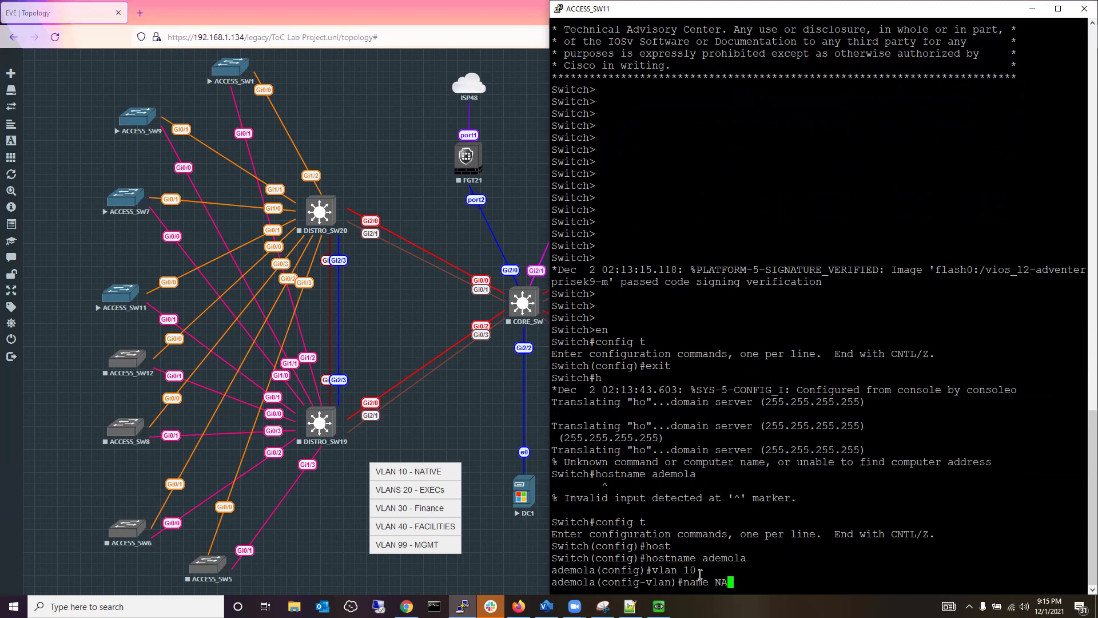
pyautogui.press('BackSpace')
pyautogui.write('ATIVE')
pyautogui.press('Return')
# Create VLAN 20 and name it EXECs.
pyautogui.write('VLAN 20')
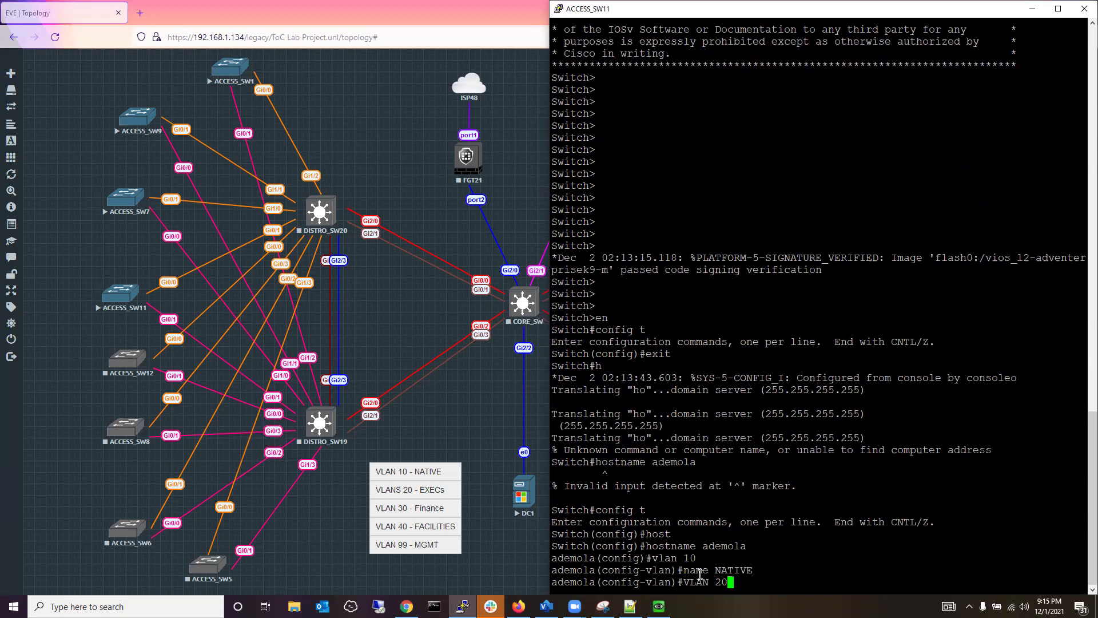
pyautogui.press('Return')
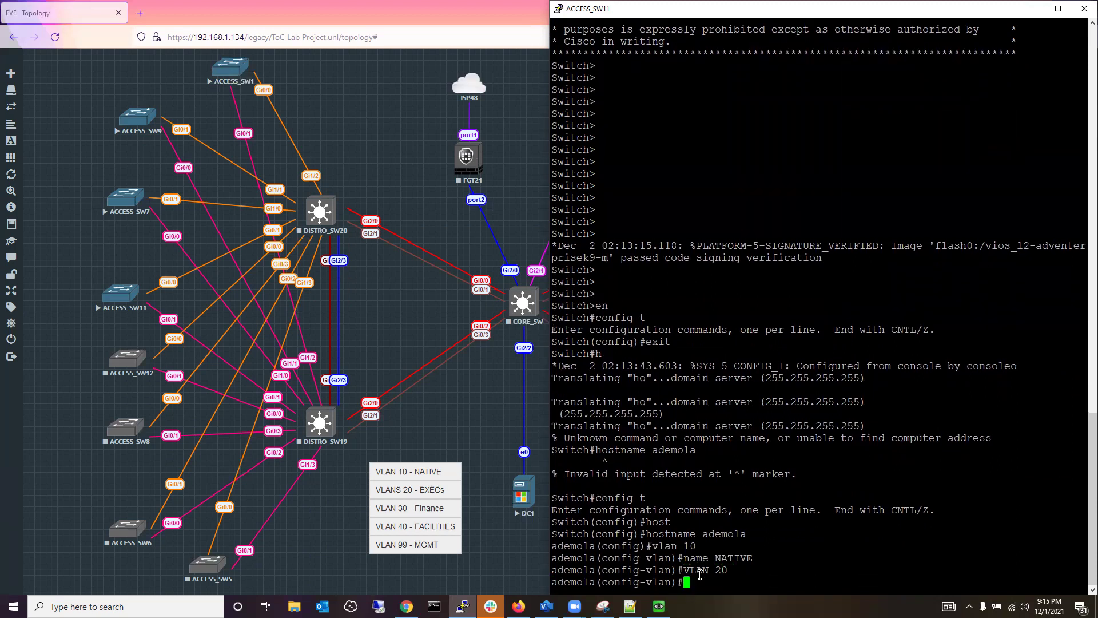
pyautogui.write('NAME EXECs')
pyautogui.press('Return')
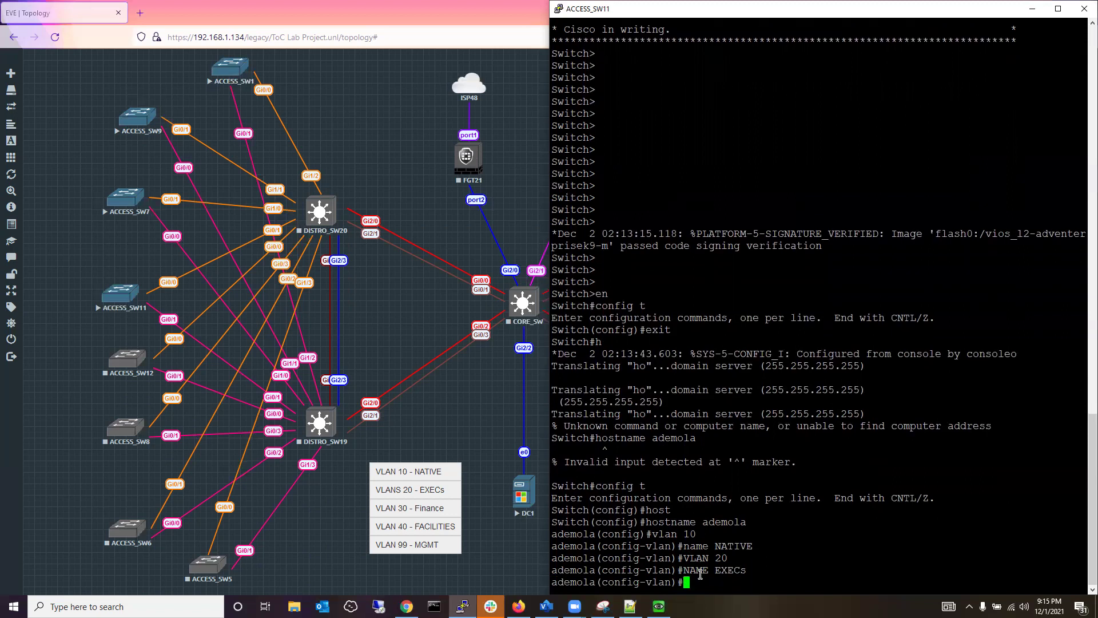
# Create VLAN 30 and name it Finance.
pyautogui.write('valn')
pyautogui.press('BackSpace')
pyautogui.press('BackSpace')
pyautogui.press('BackSpace')
pyautogui.press('BackSpace')
pyautogui.write('lan 30')
pyautogui.press('Return')
pyautogui.write('name ')
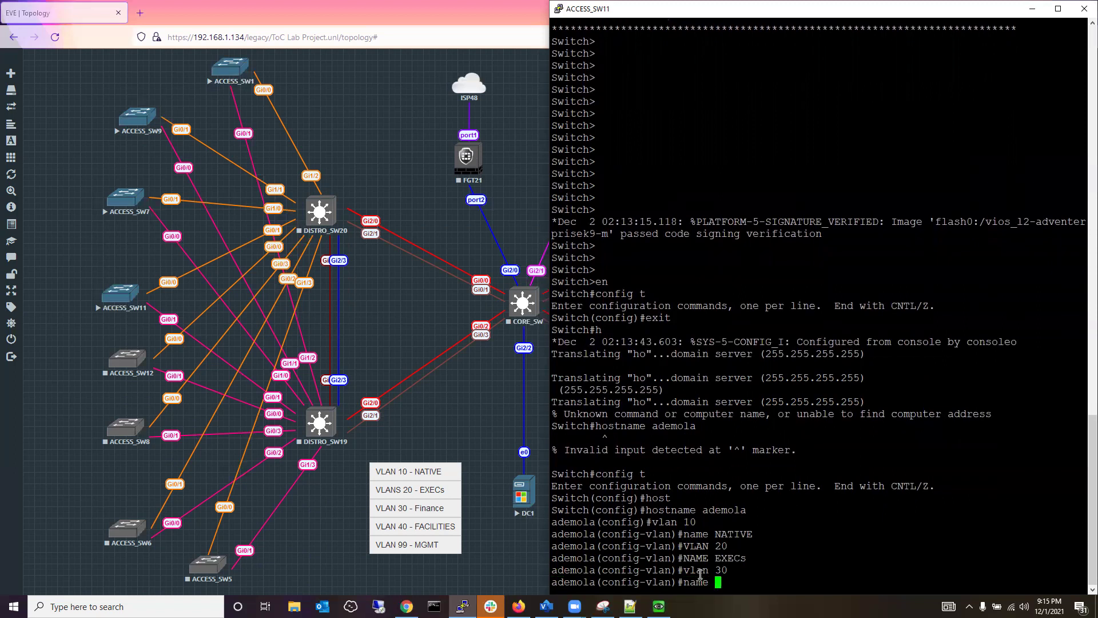
pyautogui.write('Finance')
pyautogui.press('Return')
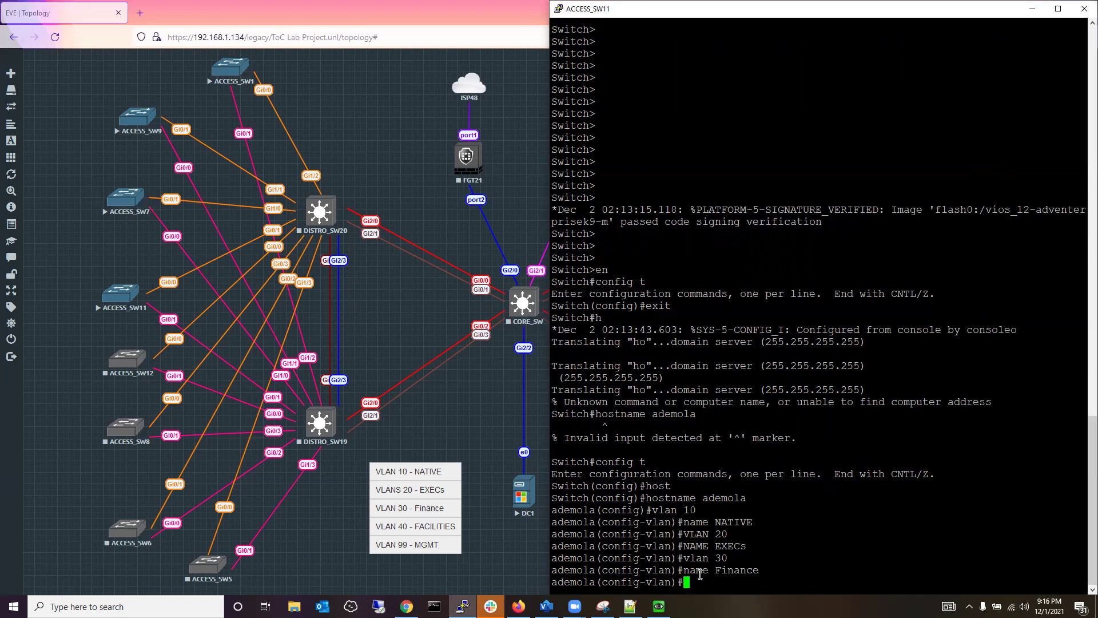
# Create VLAN 40 and name it FACILITIES.
pyautogui.write('vlan 40')
pyautogui.press('Return')
pyautogui.write('name ')
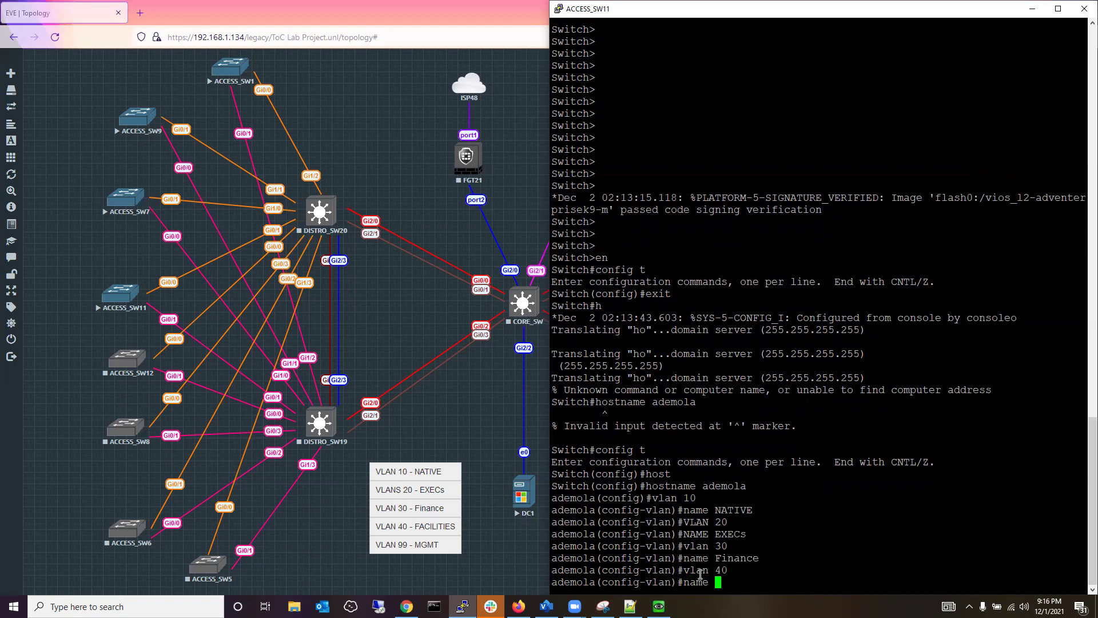
pyautogui.write('Fa')
pyautogui.press('BackSpace')
pyautogui.write('ACILITIES')
pyautogui.press('Return')
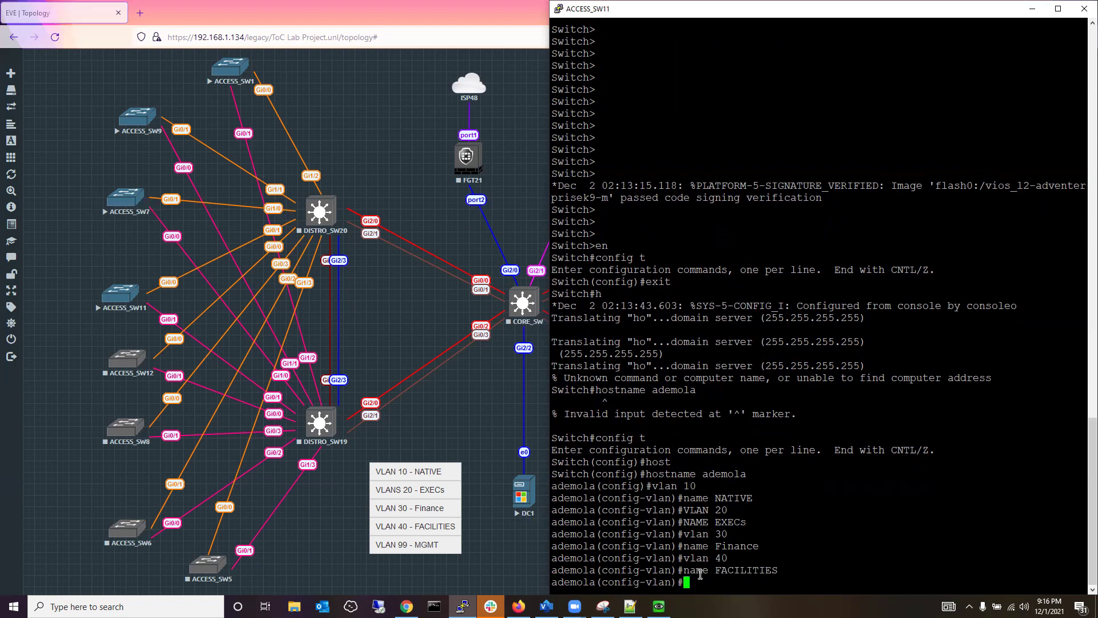
# Create VLAN 99 named MGMT, then end configuration mode.
pyautogui.write('Vlan 99')
pyautogui.press('Return')
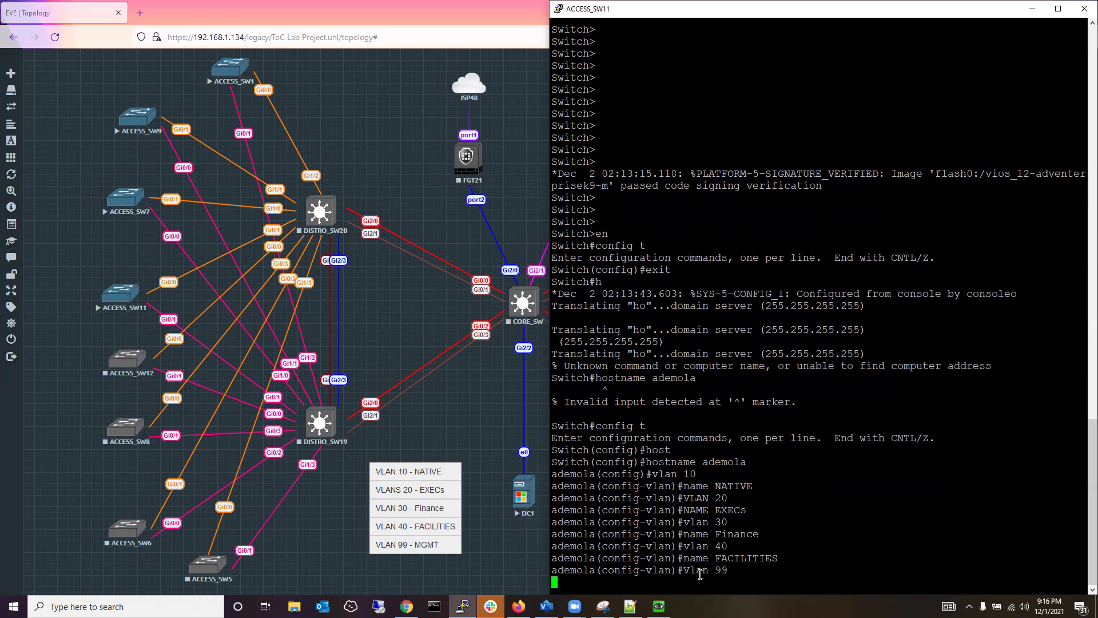
pyautogui.write('name ')
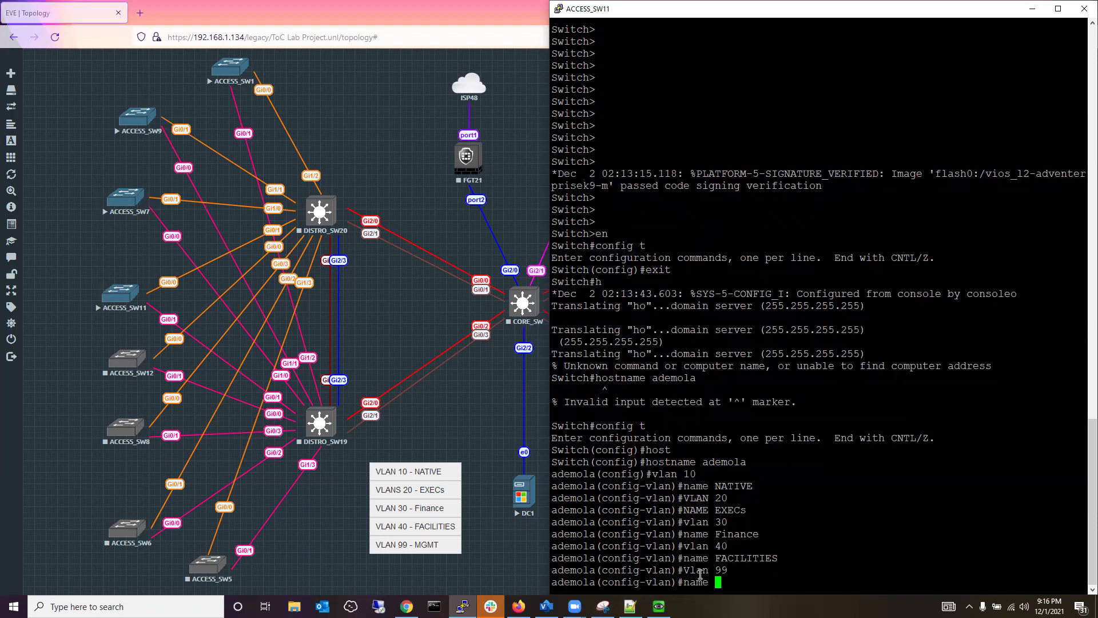
pyautogui.write('MGMT')
pyautogui.press('Return')
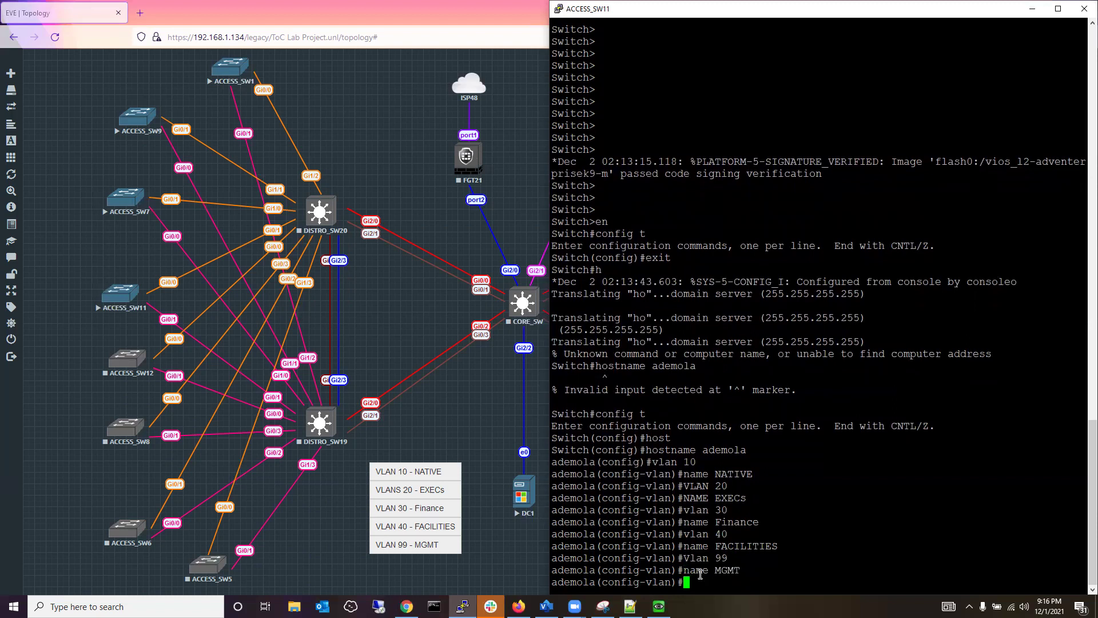
pyautogui.write('end')
pyautogui.press('Return')
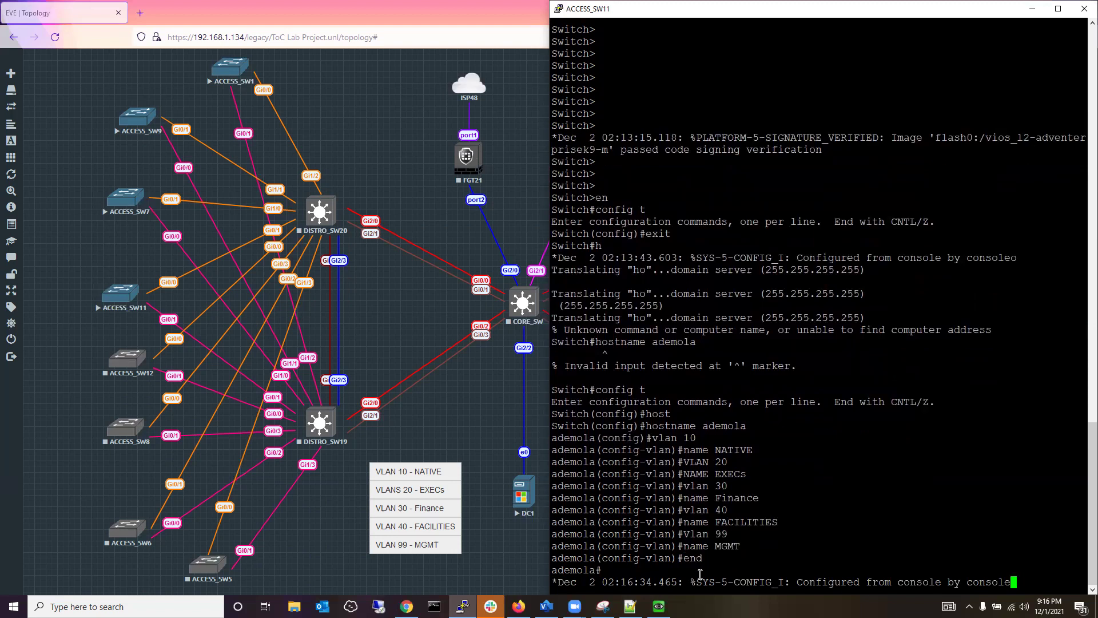
# Run show vlan br to check that VLANs 10, 20, 30, 40 and 99 are active.
pyautogui.press('Return')
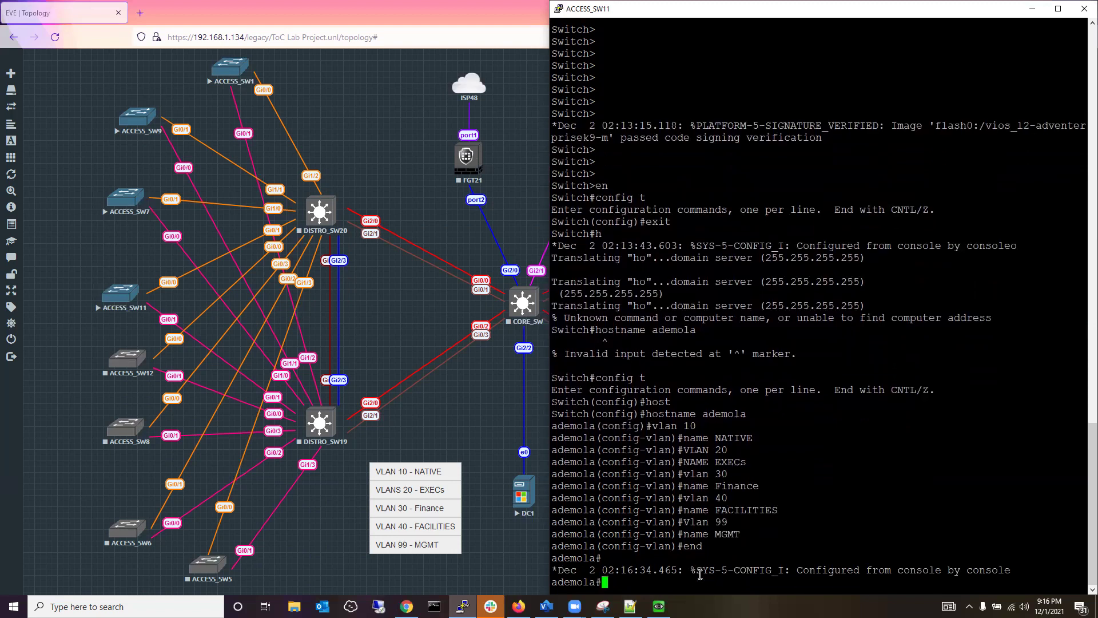
pyautogui.write('show vlan br')
pyautogui.press('Return')
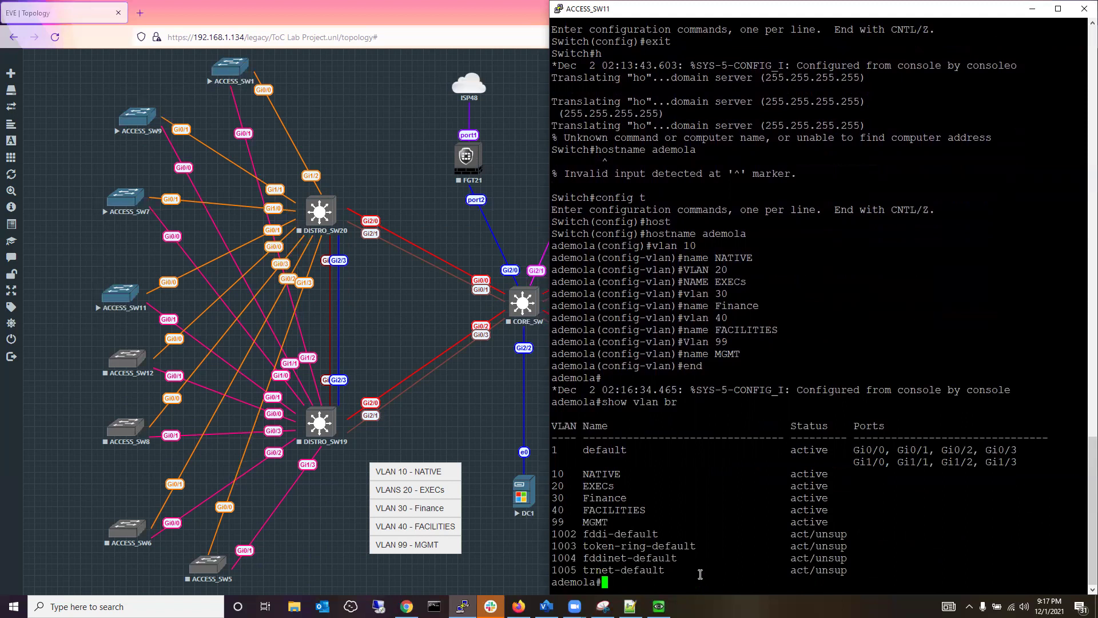
# Save the running configuration with wr.
pyautogui.write('wr')
pyautogui.press('Return')
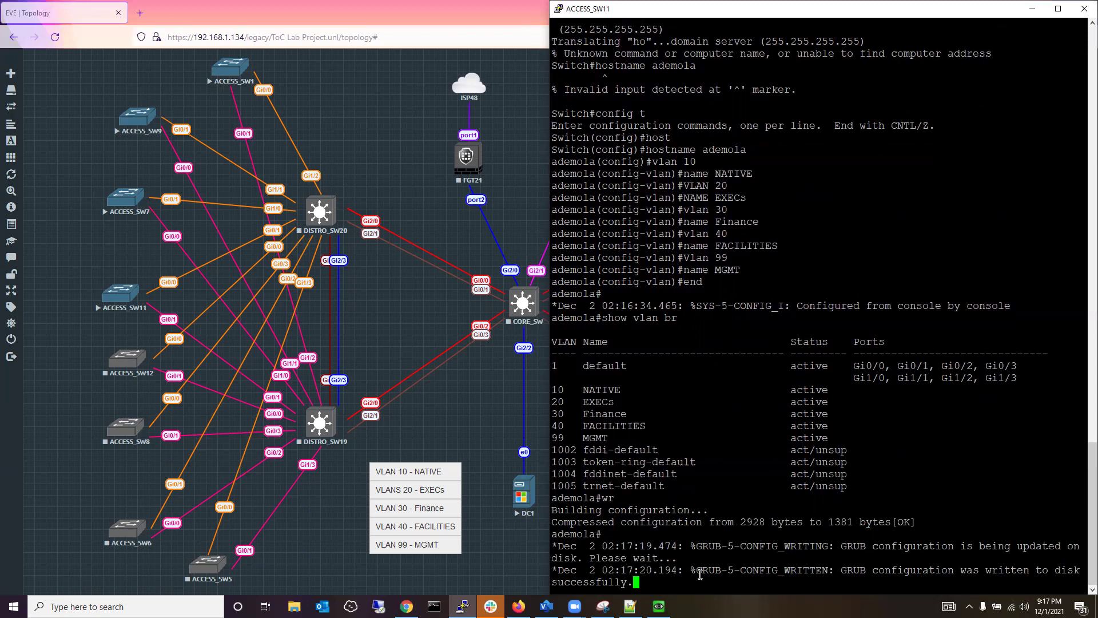
pyautogui.press('Return')
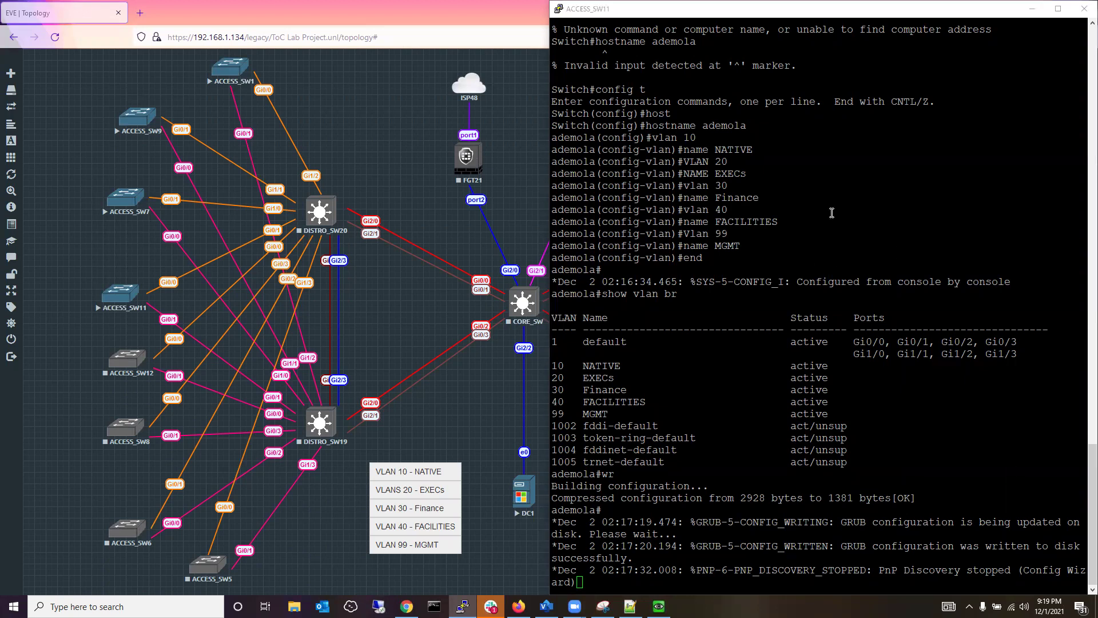
# Close the ACCESS_SW11 PuTTY console, confirm the exit, then right-click ACCESS_SW12.
pyautogui.click(1074, 14)
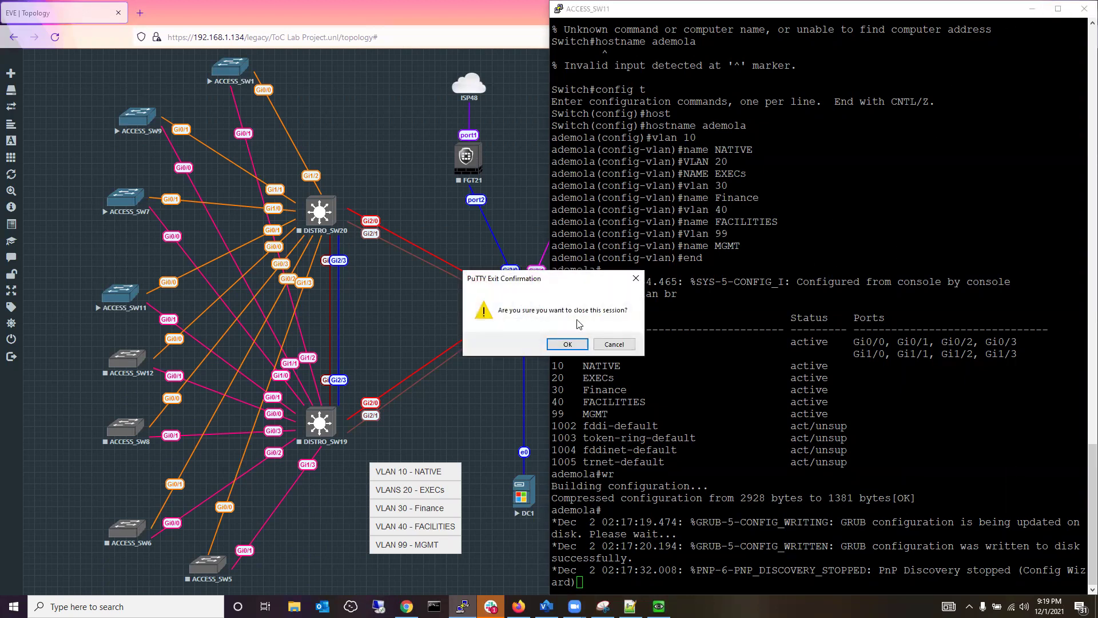
pyautogui.click(567, 348)
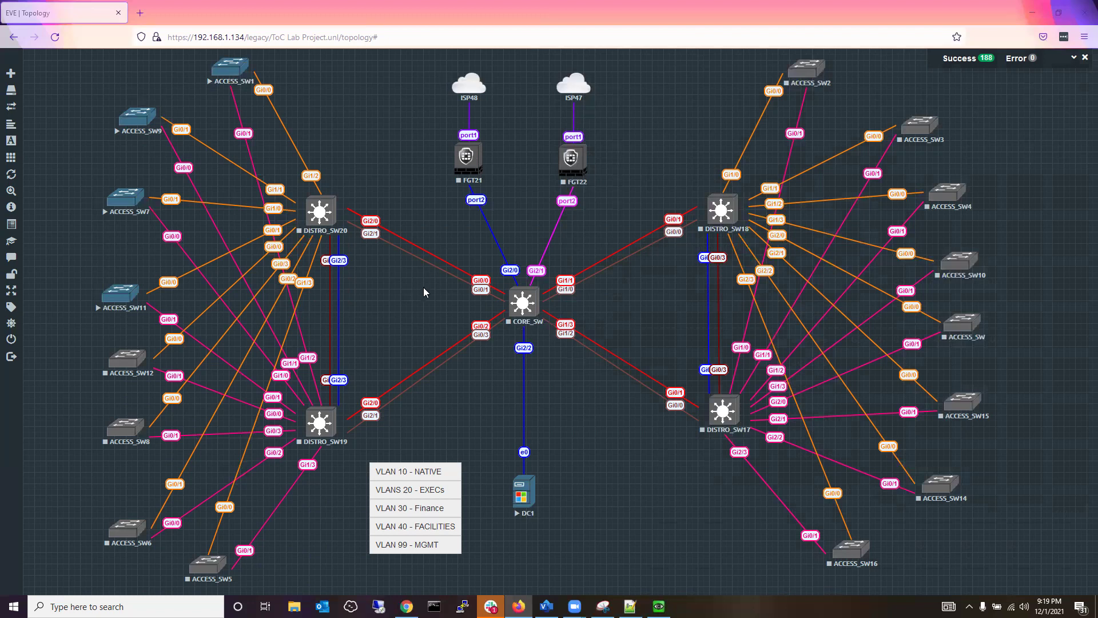
pyautogui.rightClick(117, 361)
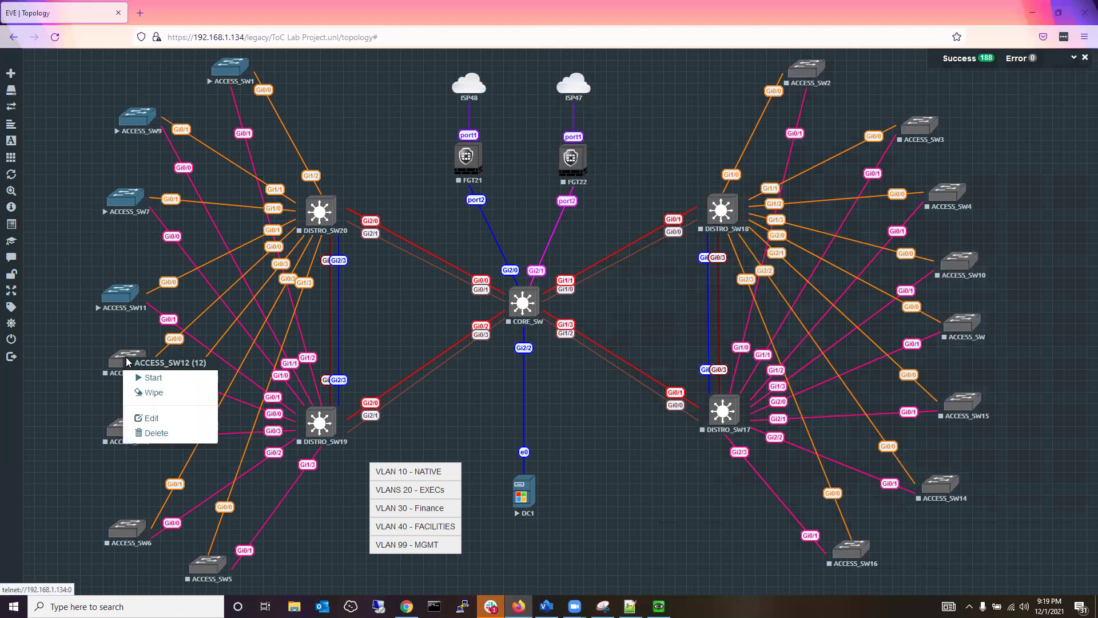
# Start the ACCESS_SW12 node and launch its telnet console in PuTTY.
pyautogui.click(150, 378)
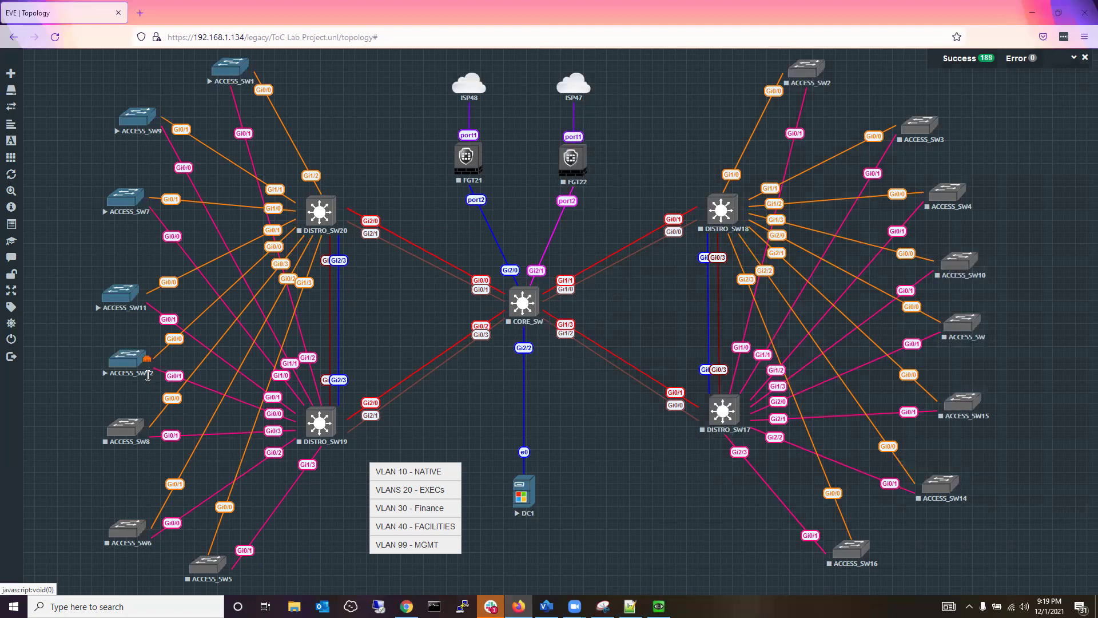
pyautogui.moveTo(136, 362)
pyautogui.mouseDown()
pyautogui.moveTo(146, 378)
pyautogui.moveTo(128, 362)
pyautogui.mouseUp()
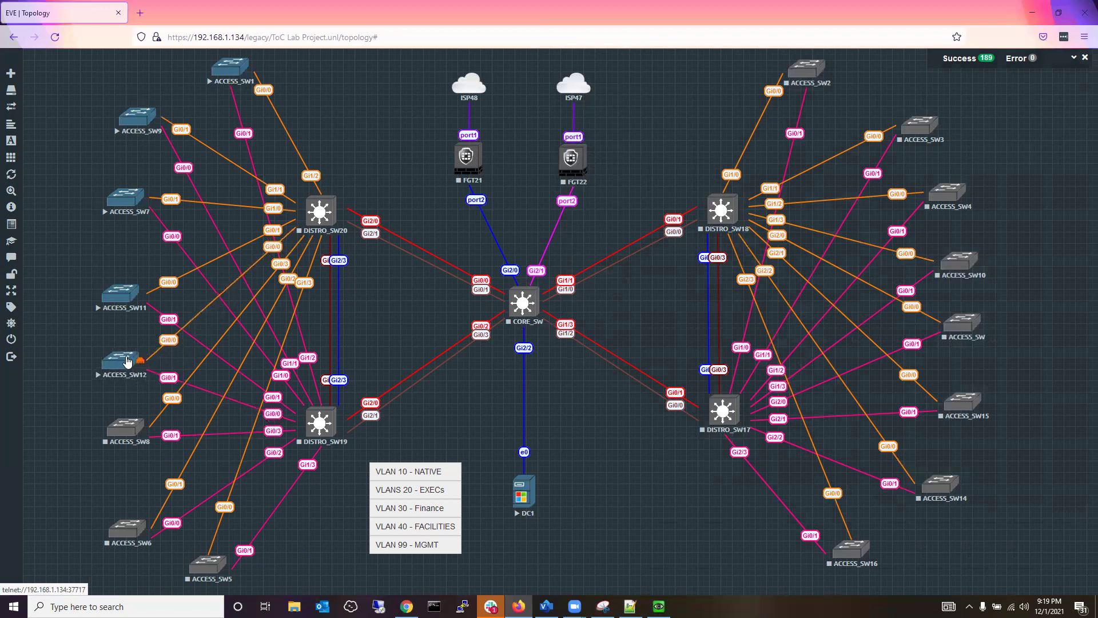
pyautogui.click(127, 361)
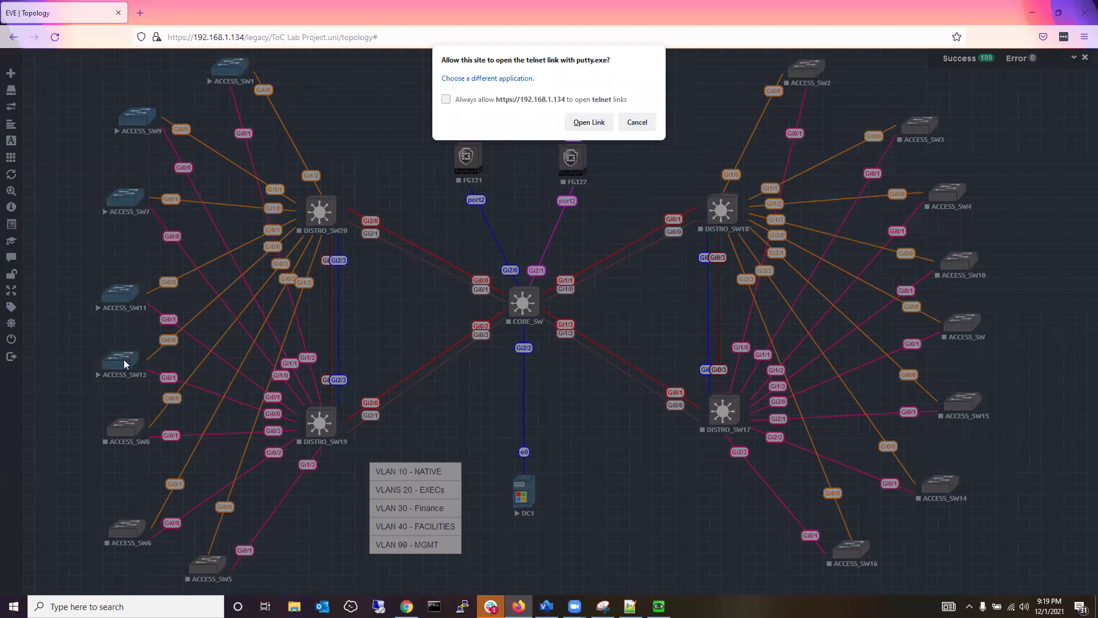
pyautogui.click(638, 123)
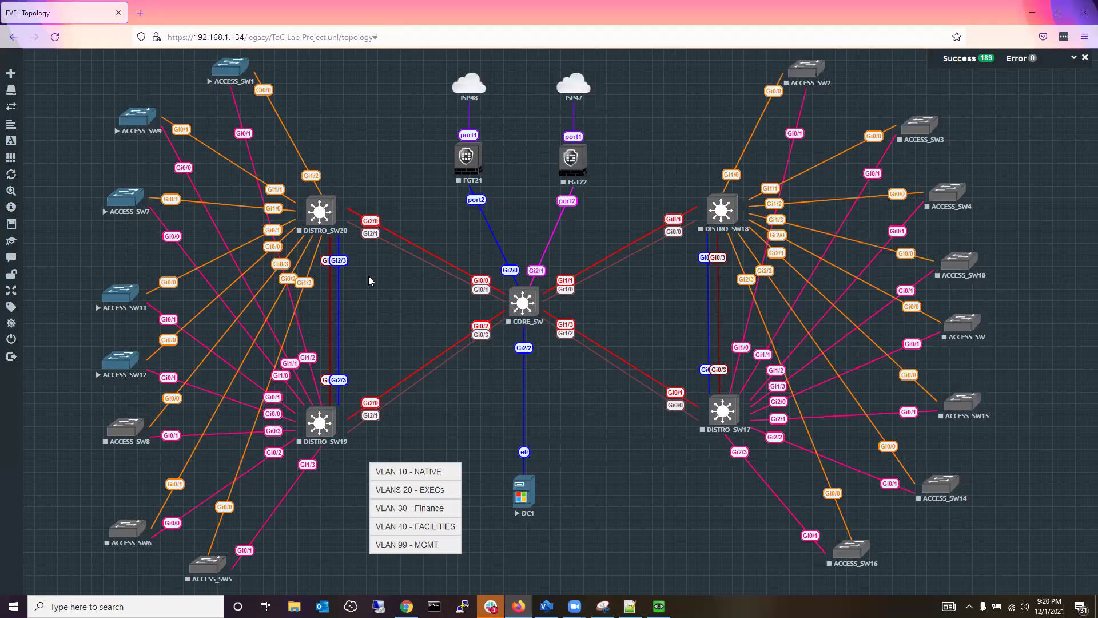
pyautogui.rightClick(116, 367)
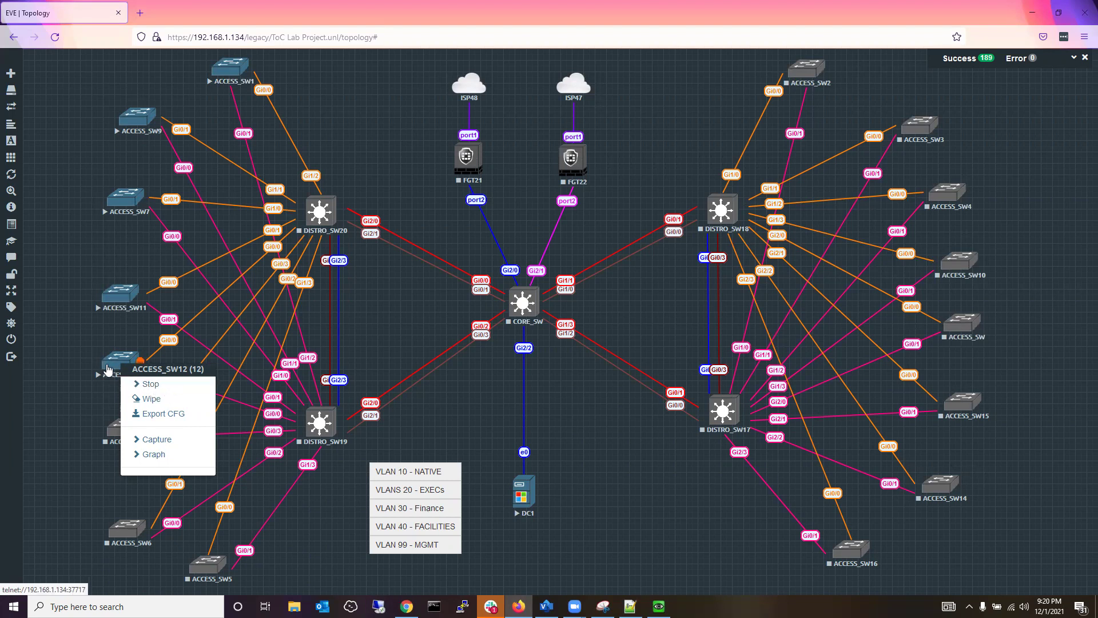
pyautogui.click(109, 370)
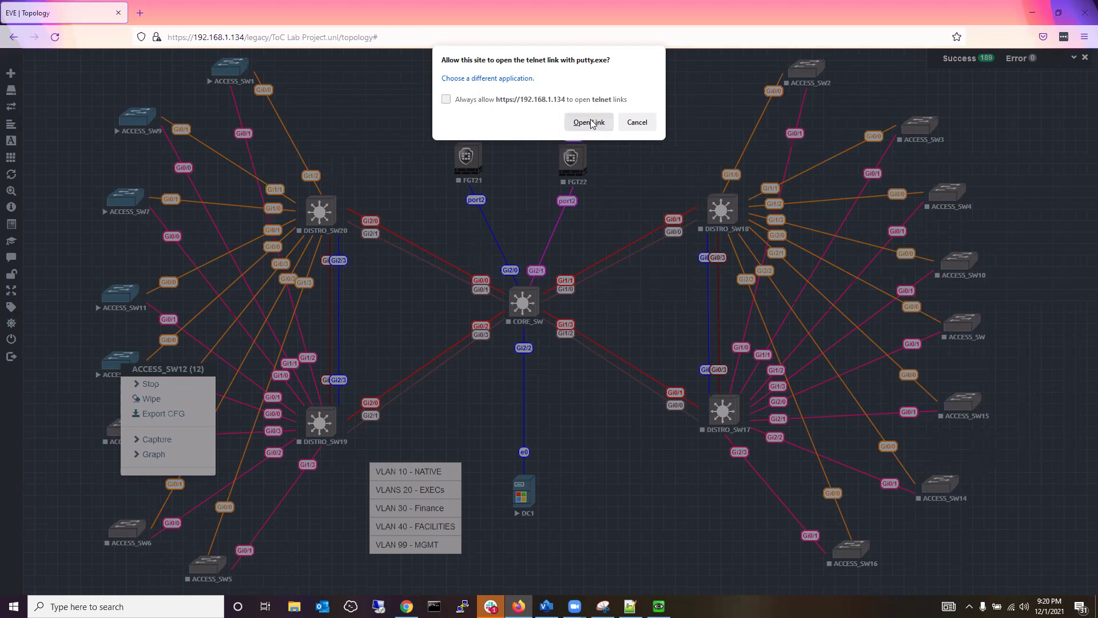
pyautogui.click(590, 122)
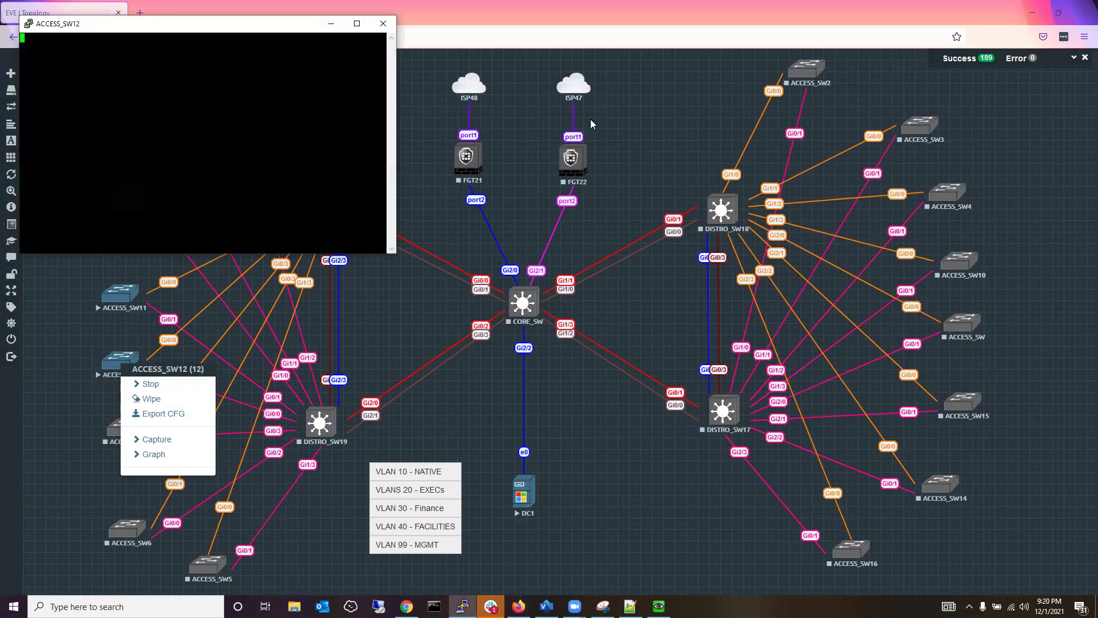
# Change the ACCESS_SW12 session font to 14-point Courier New and apply it.
pyautogui.rightClick(198, 28)
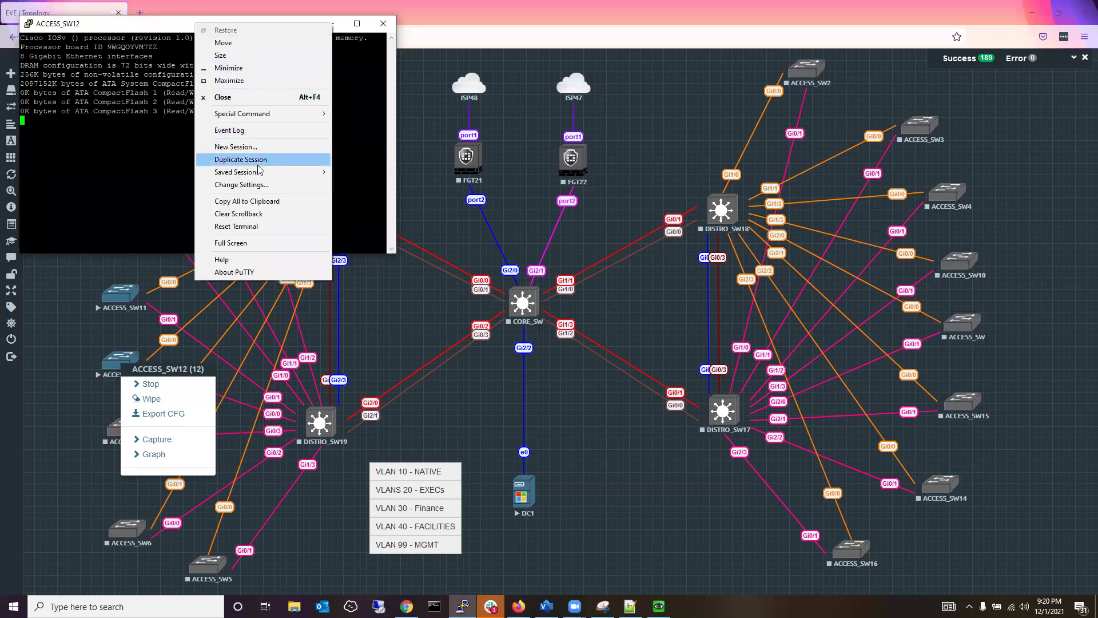
pyautogui.click(262, 184)
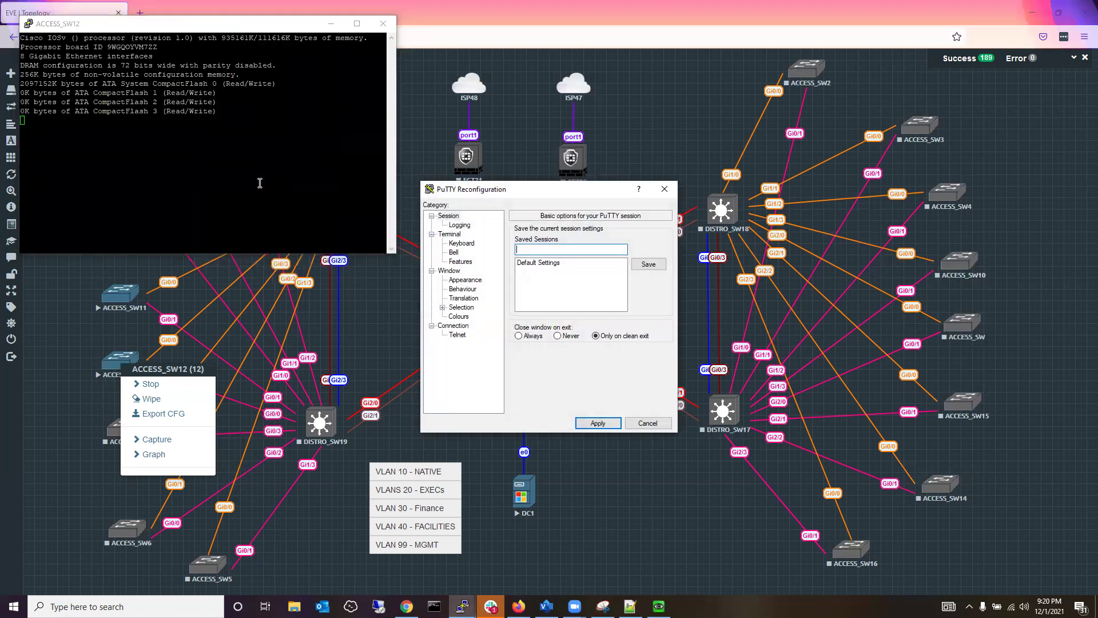
pyautogui.click(463, 281)
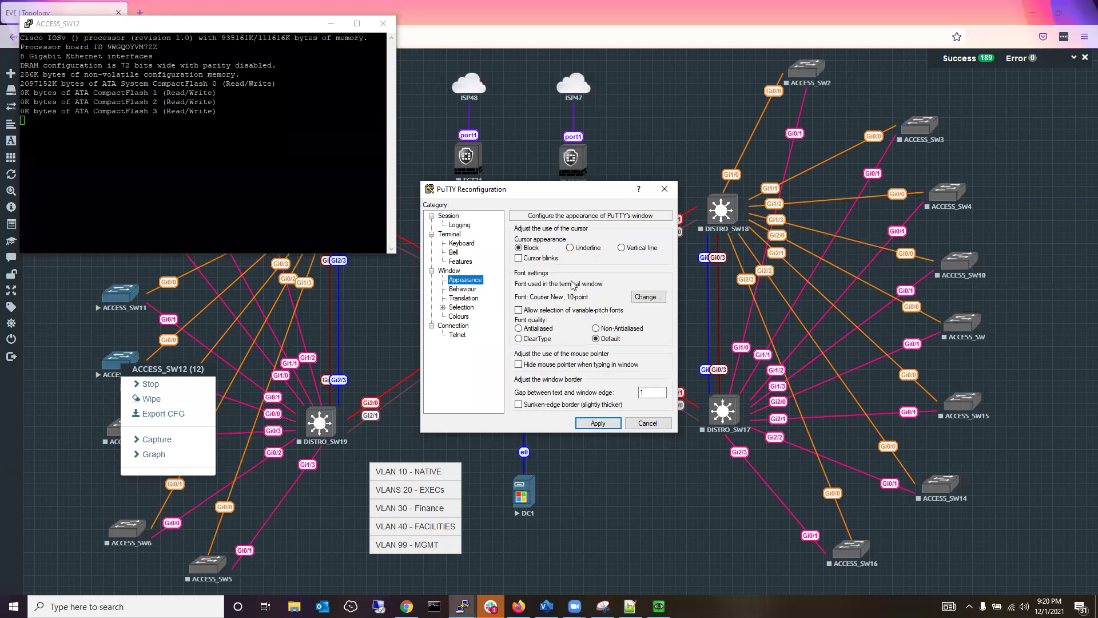
pyautogui.click(645, 297)
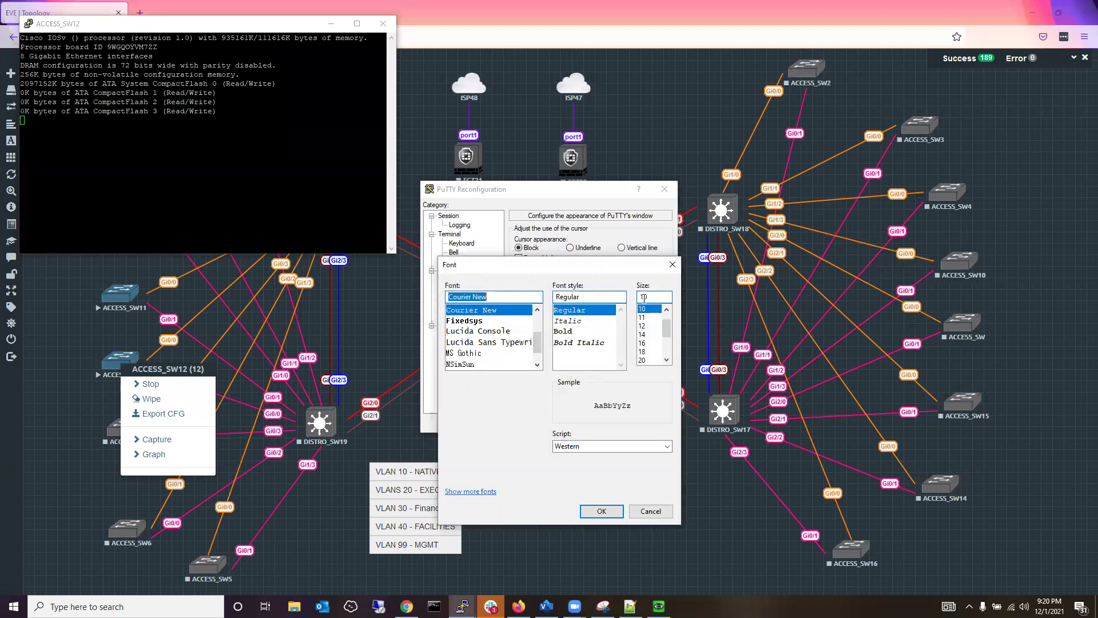
pyautogui.click(643, 335)
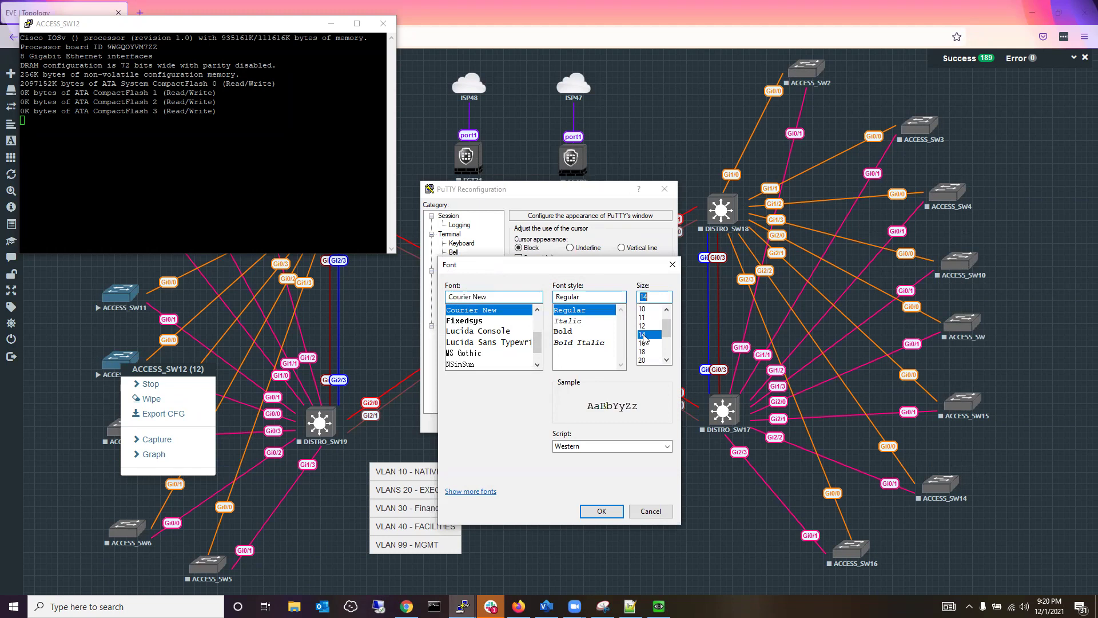
pyautogui.click(605, 511)
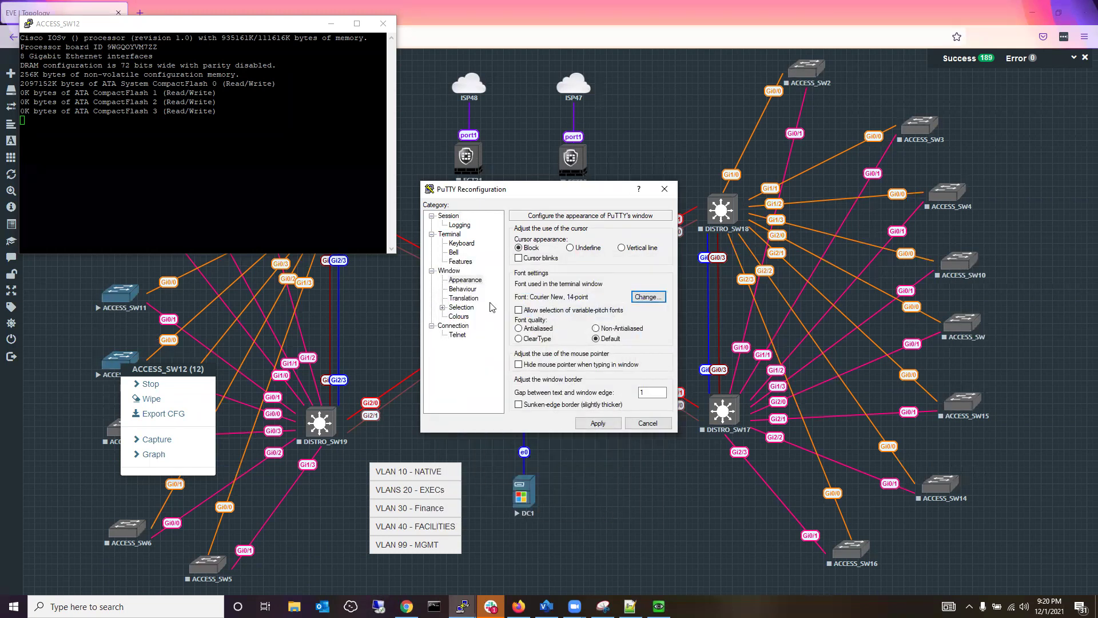
pyautogui.click(602, 426)
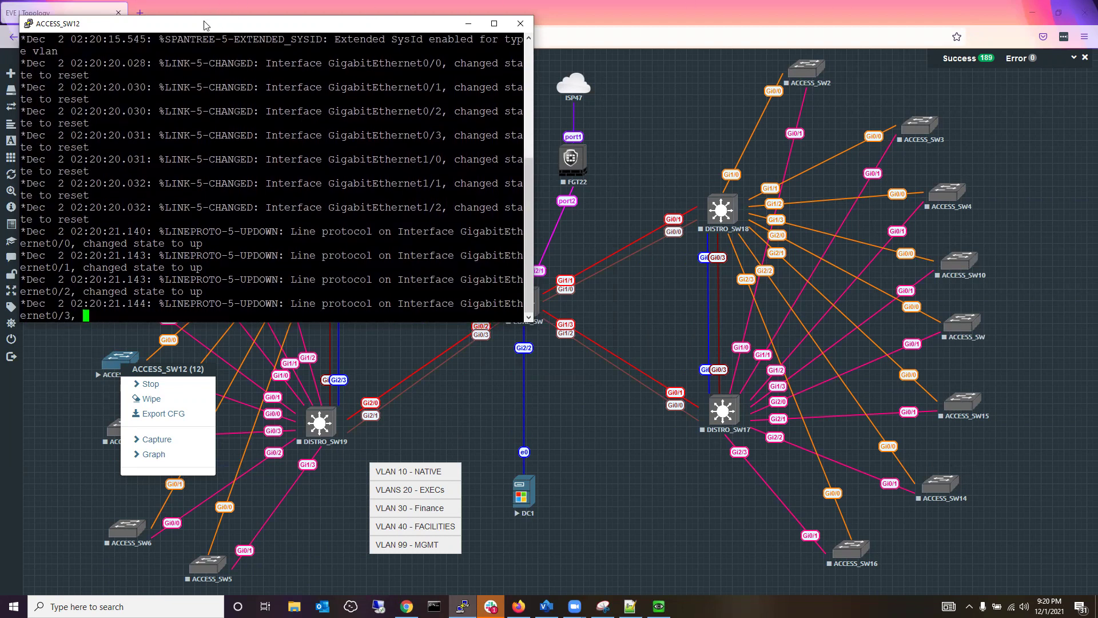
# Position the ACCESS_SW12 console on the right side of the screen, keeping EVE-NG maximized.
pyautogui.moveTo(207, 28); pyautogui.dragTo(752, 189)
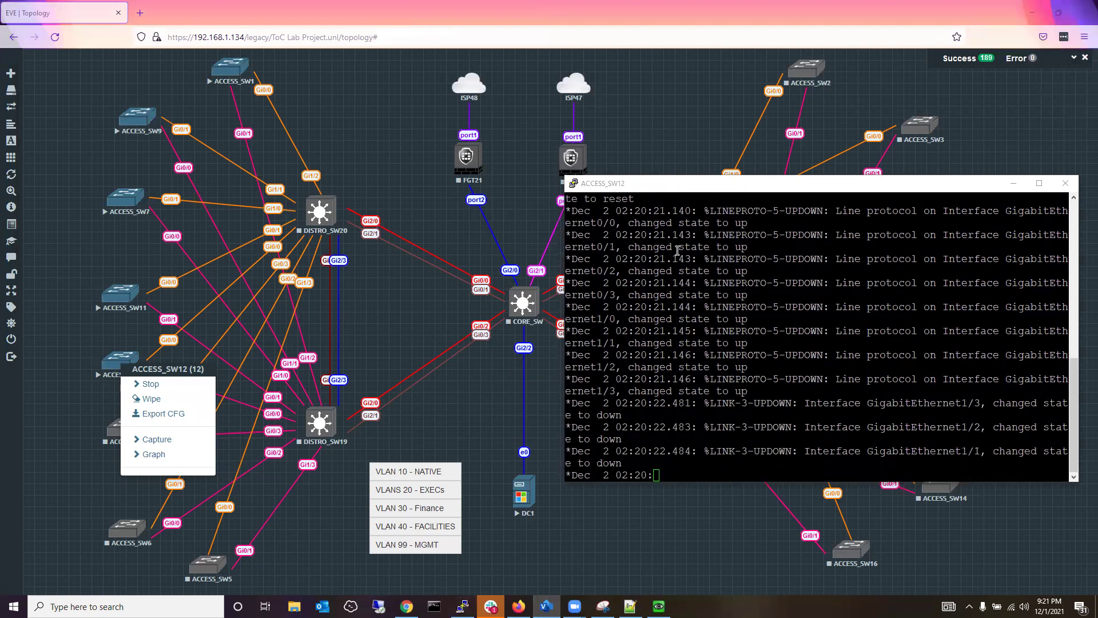
pyautogui.click(836, 193)
pyautogui.moveTo(835, 193); pyautogui.dragTo(1040, 4)
pyautogui.click(1059, 6)
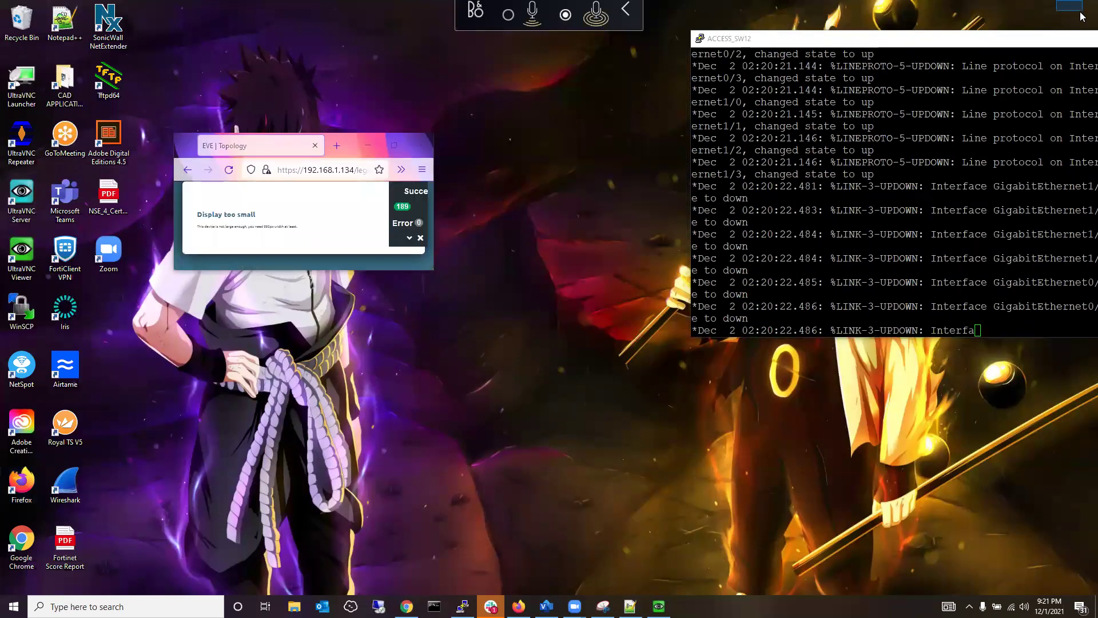
pyautogui.moveTo(1012, 90); pyautogui.dragTo(969, 117)
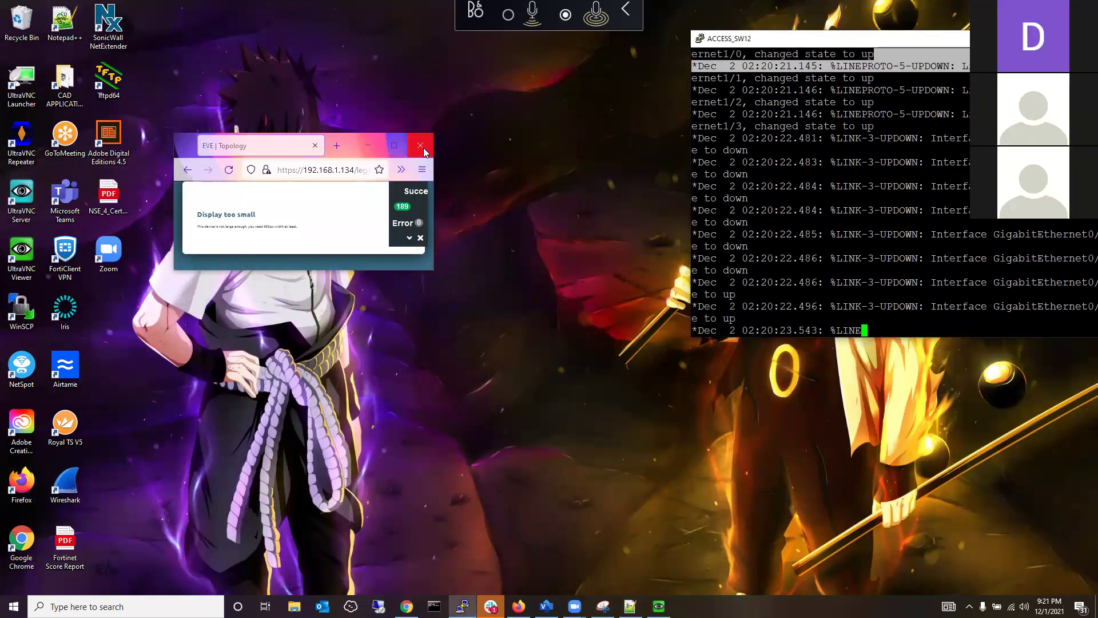
pyautogui.click(394, 145)
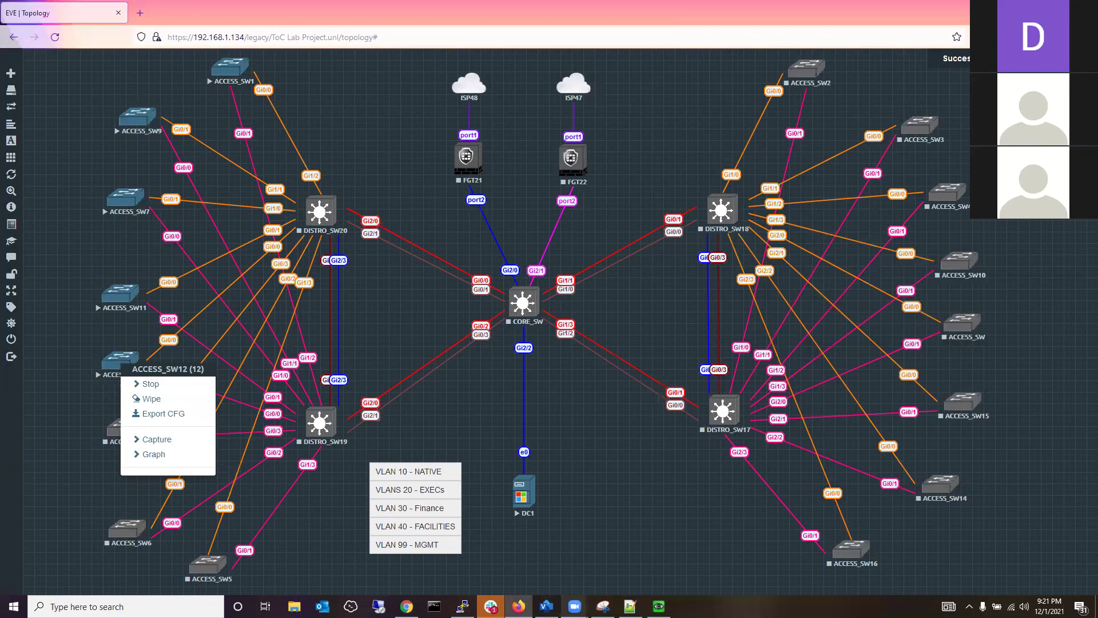
pyautogui.click(461, 606)
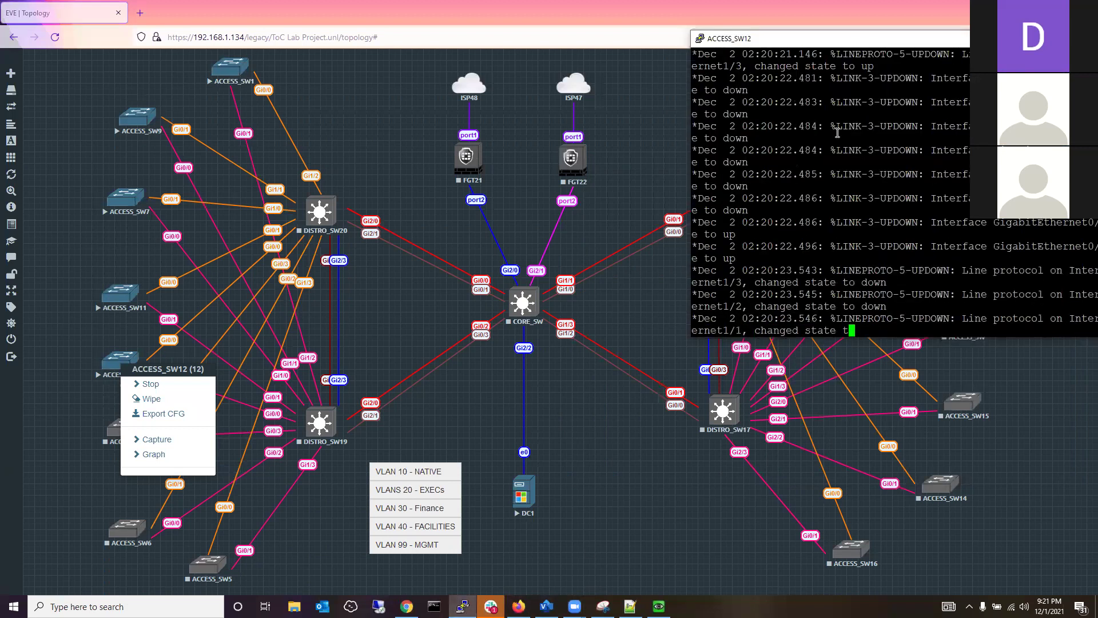
pyautogui.moveTo(877, 42); pyautogui.dragTo(1096, 143)
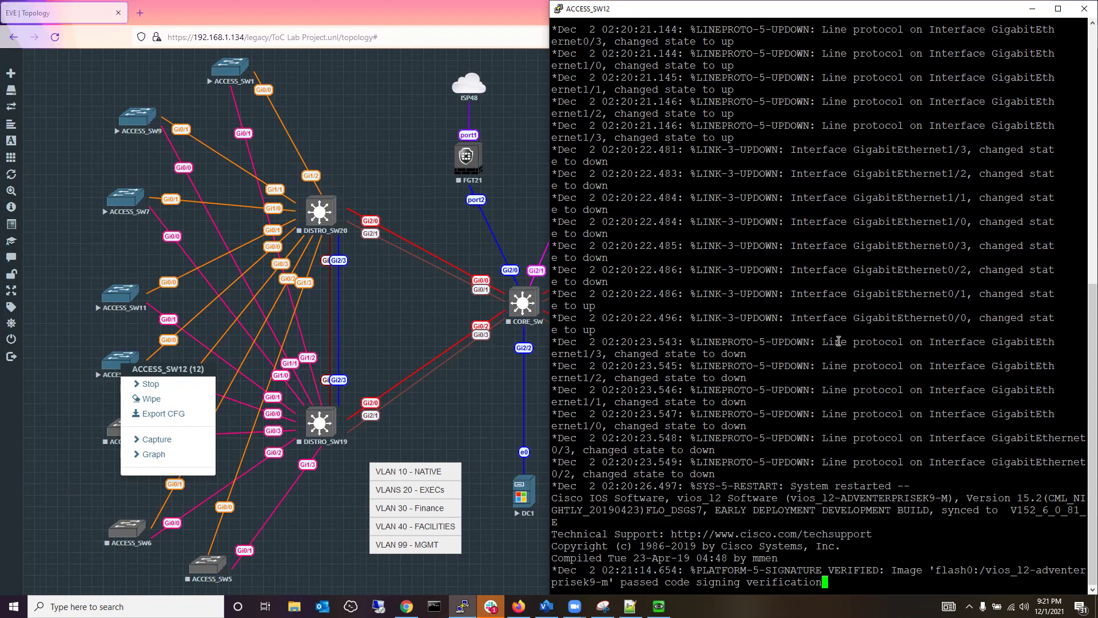
# Enter privileged EXEC mode with 'en', then global configuration mode with 'conf t'.
pyautogui.press('Return')
pyautogui.press('Return')
pyautogui.press('Return')
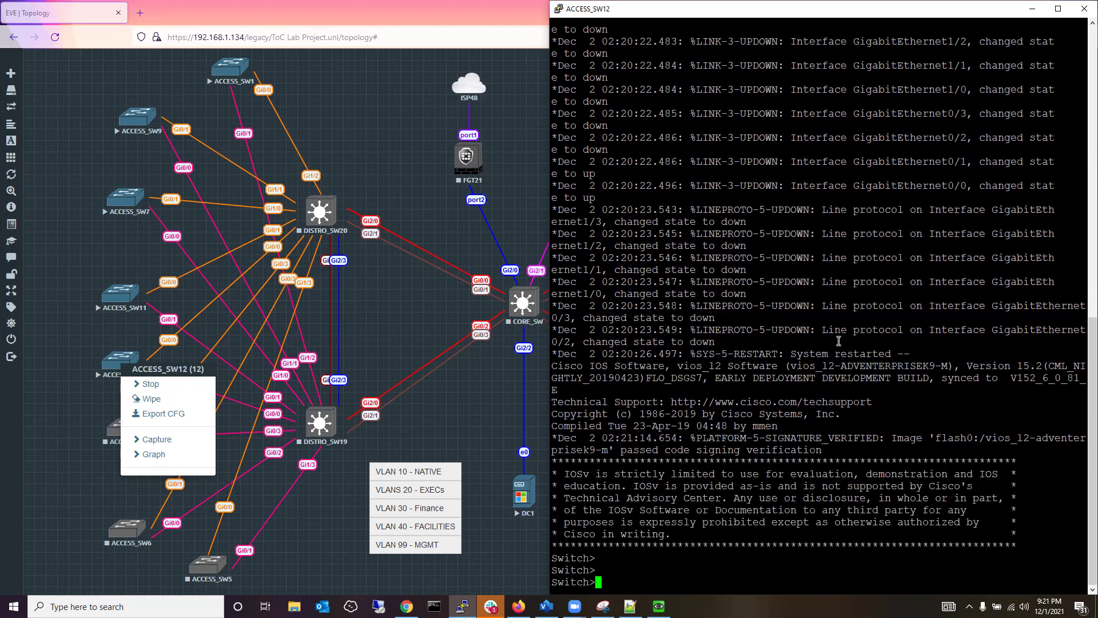
pyautogui.write('en')
pyautogui.press('Return')
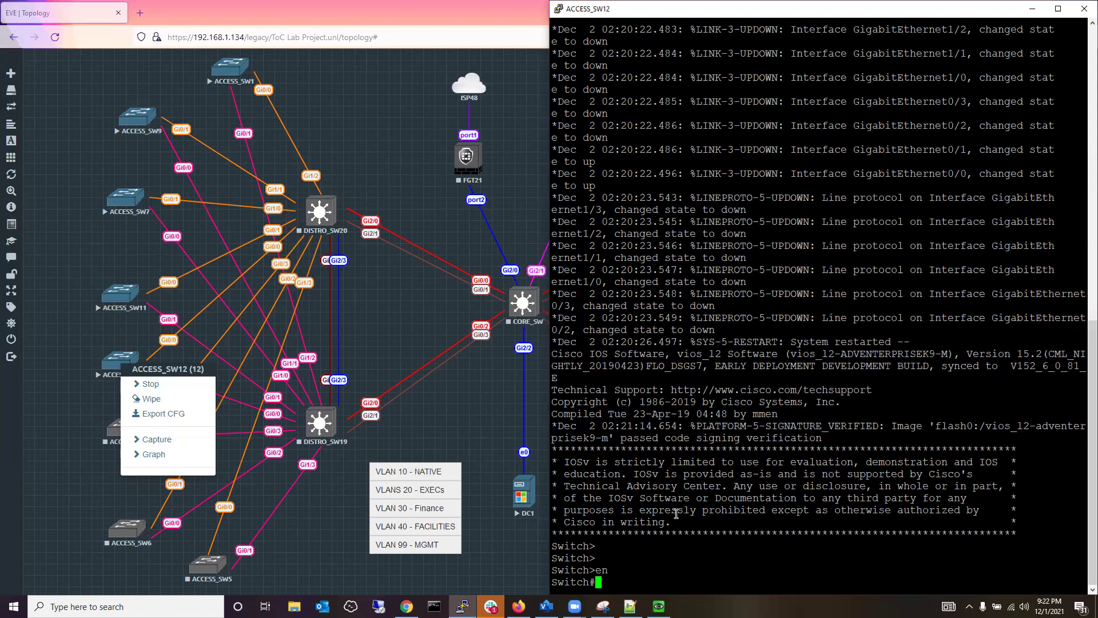
pyautogui.write('conf t')
pyautogui.press('Return')
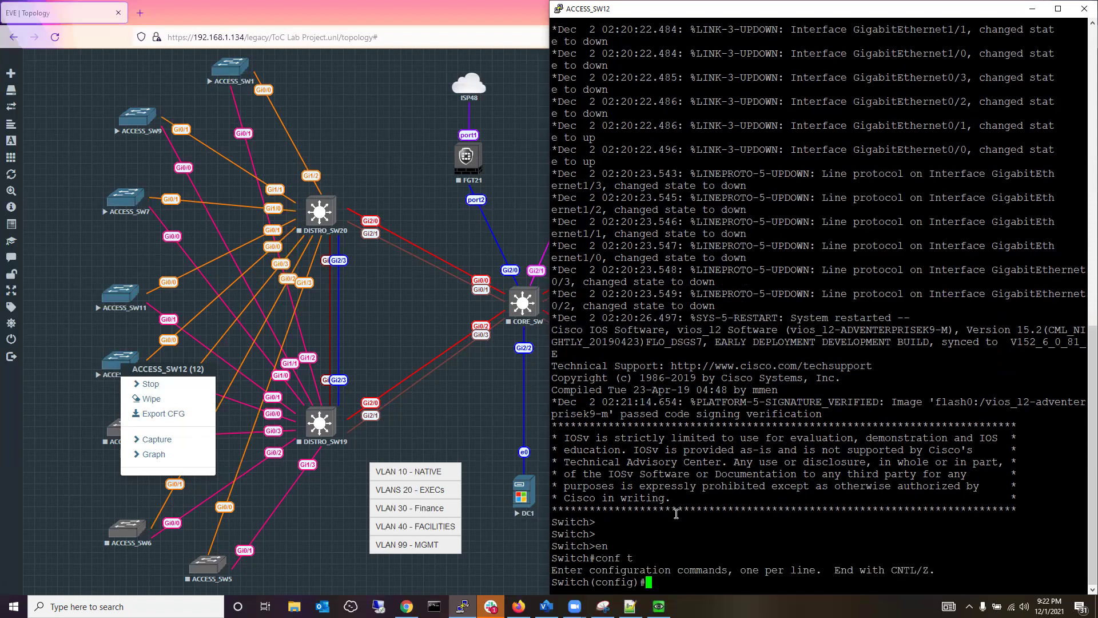
# Set the switch to VTP version 2 and VTP client mode.
pyautogui.write('vtp')
pyautogui.write('version 2')
pyautogui.press('Return')
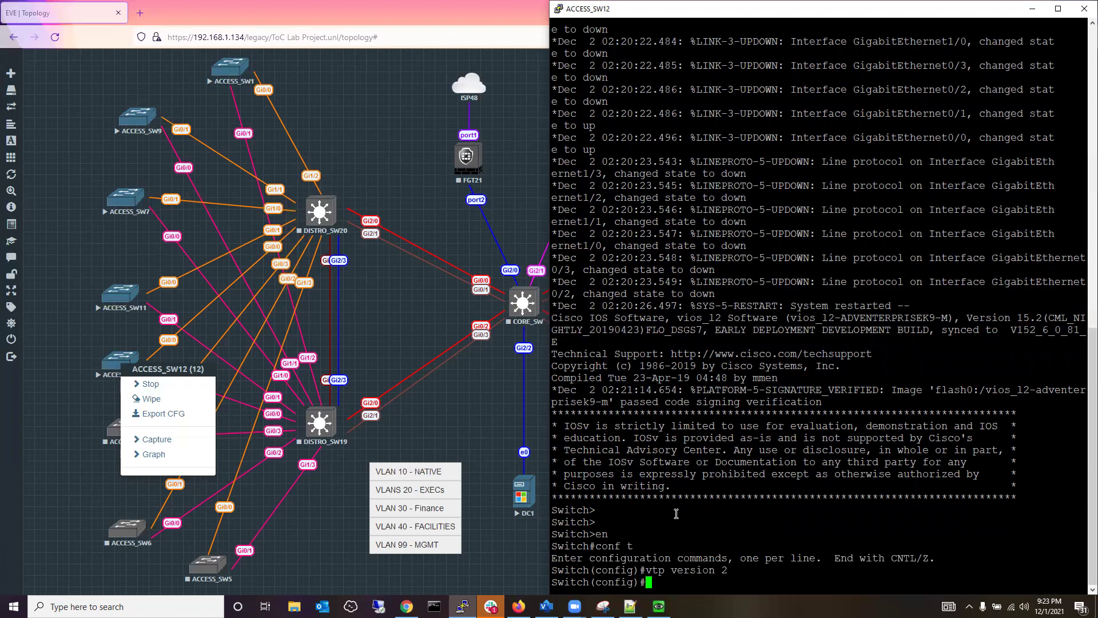
pyautogui.write('vtp mode client')
pyautogui.press('Return')
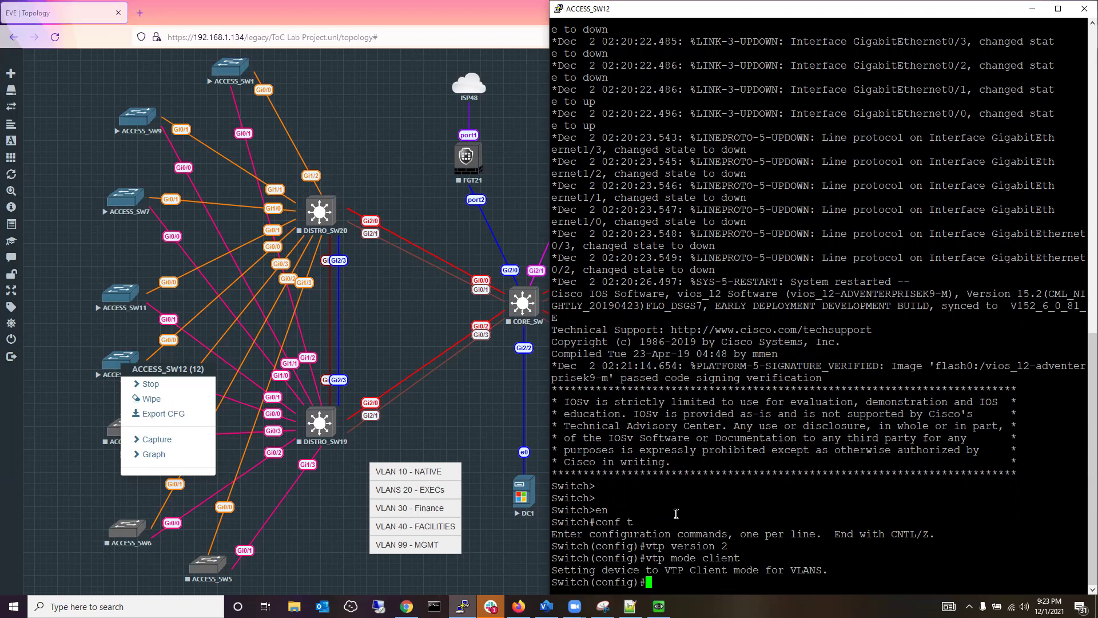
# Set the VTP domain to TechsOfColor and configure the VTP password.
pyautogui.write('vtp')
pyautogui.press('BackSpace')
pyautogui.press('BackSpace')
pyautogui.press('BackSpace')
pyautogui.press('BackSpace')
pyautogui.write('vtp domain TechsOfColor')
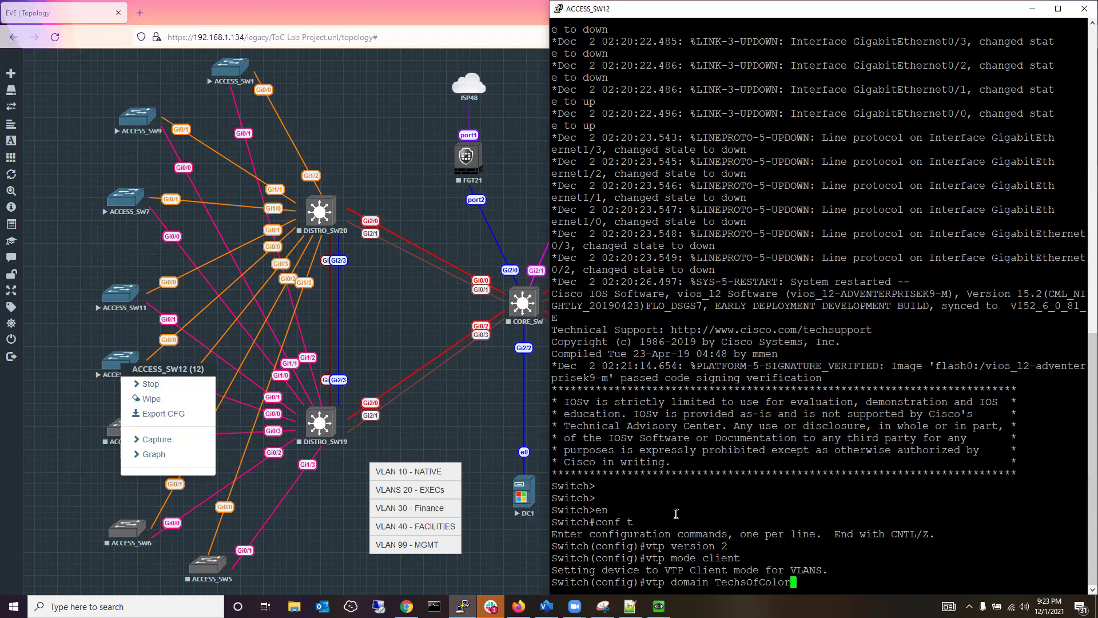
pyautogui.press('Return')
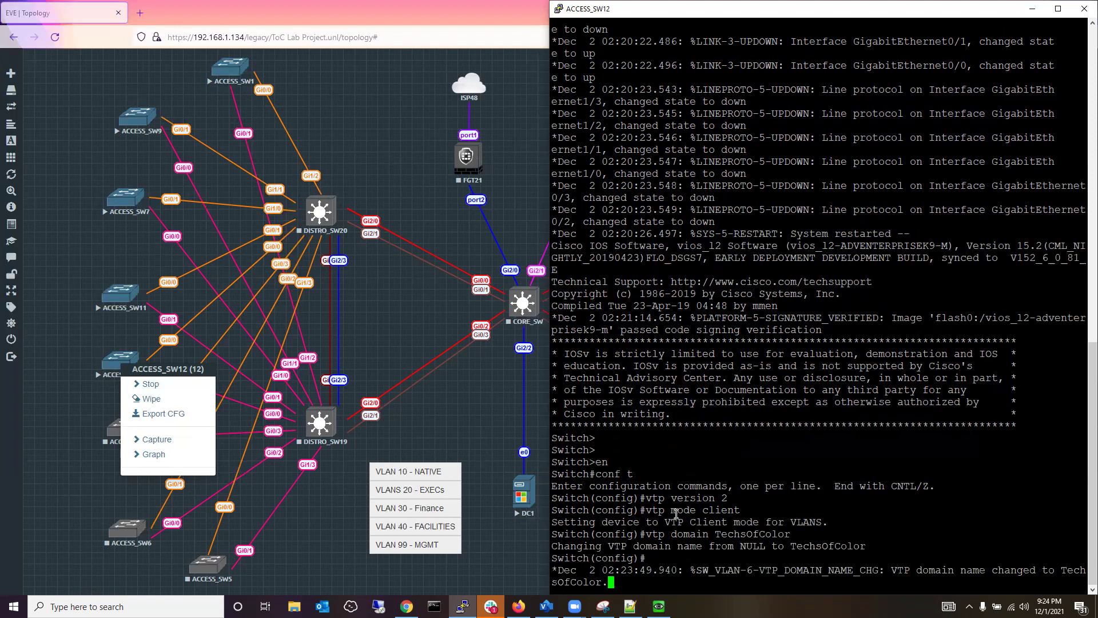
pyautogui.press('Return')
pyautogui.press('Return')
pyautogui.write('Vtp')
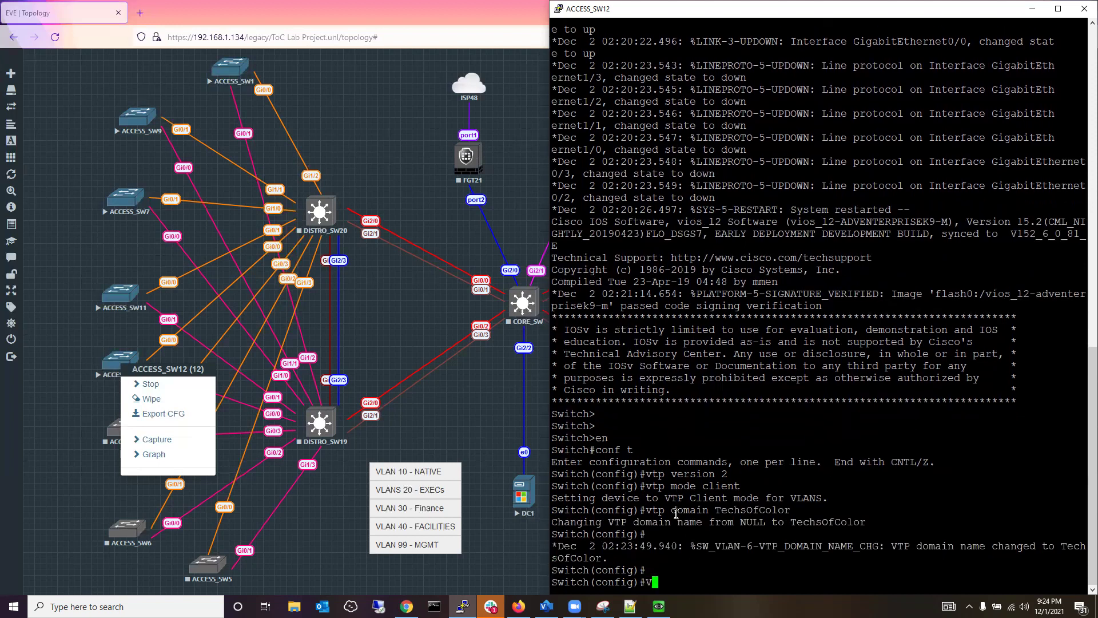
pyautogui.press('BackSpace')
pyautogui.press('BackSpace')
pyautogui.press('BackSpace')
pyautogui.write('vtp password')
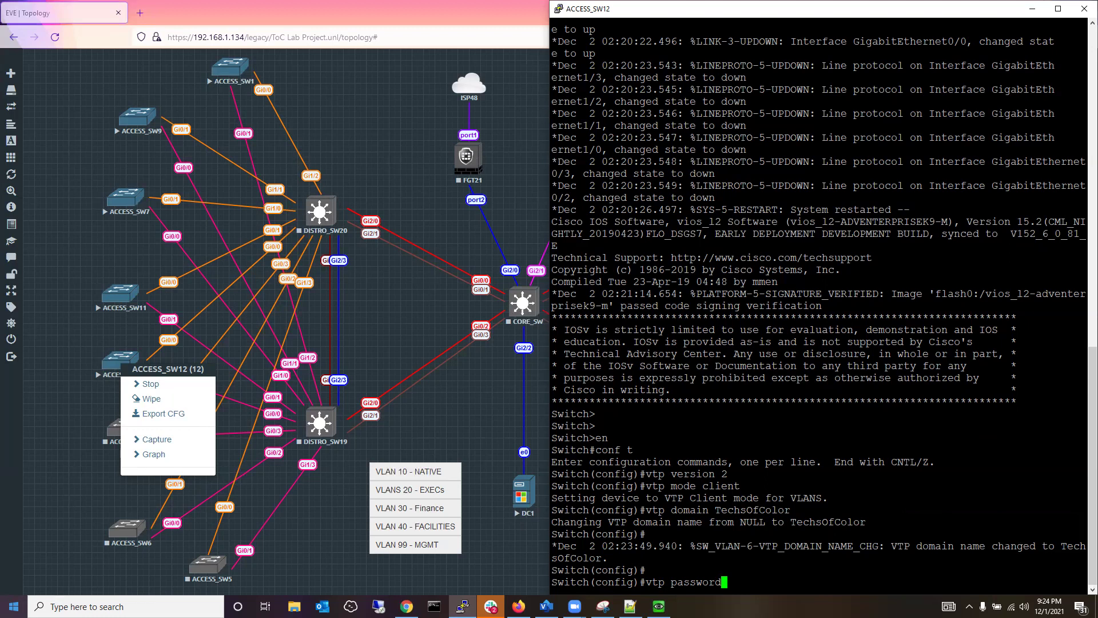
pyautogui.write('TOC')
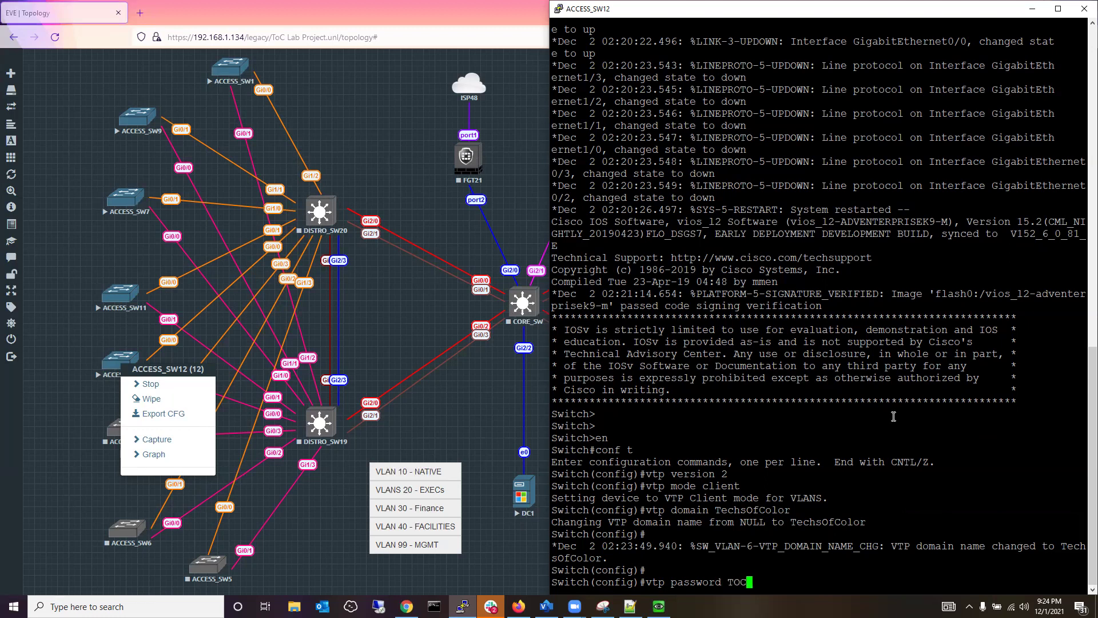
pyautogui.press('Return')
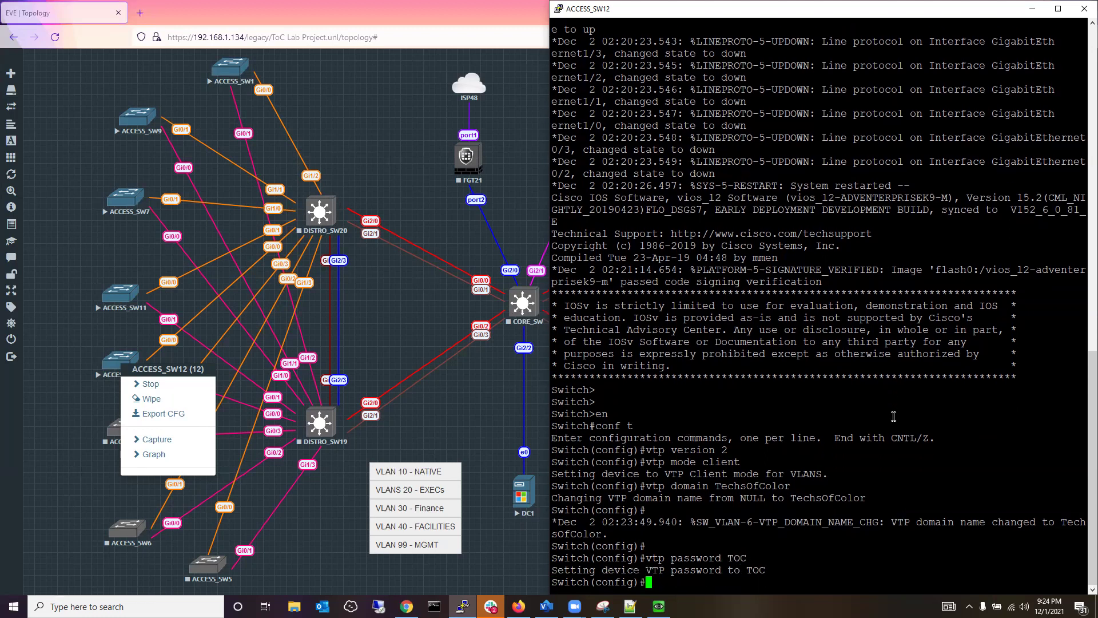
# Exit configuration mode with 'end' and enter the 'sh vtp status' command.
pyautogui.write('end')
pyautogui.press('Return')
pyautogui.press('Return')
pyautogui.press('Return')
pyautogui.press('Return')
pyautogui.press('Return')
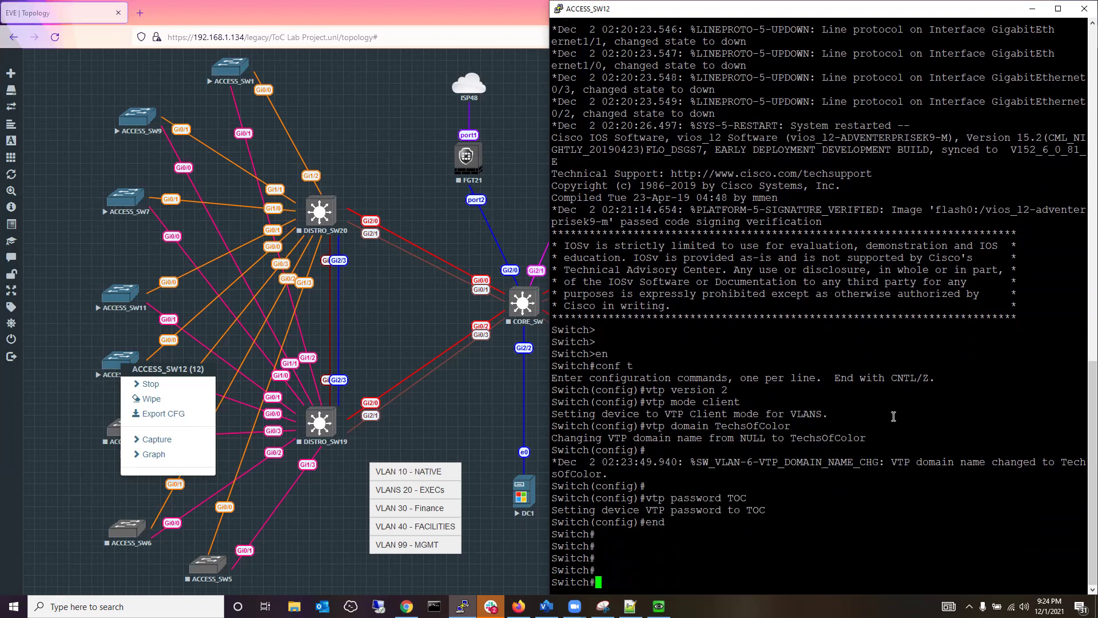
pyautogui.write('sh vt')
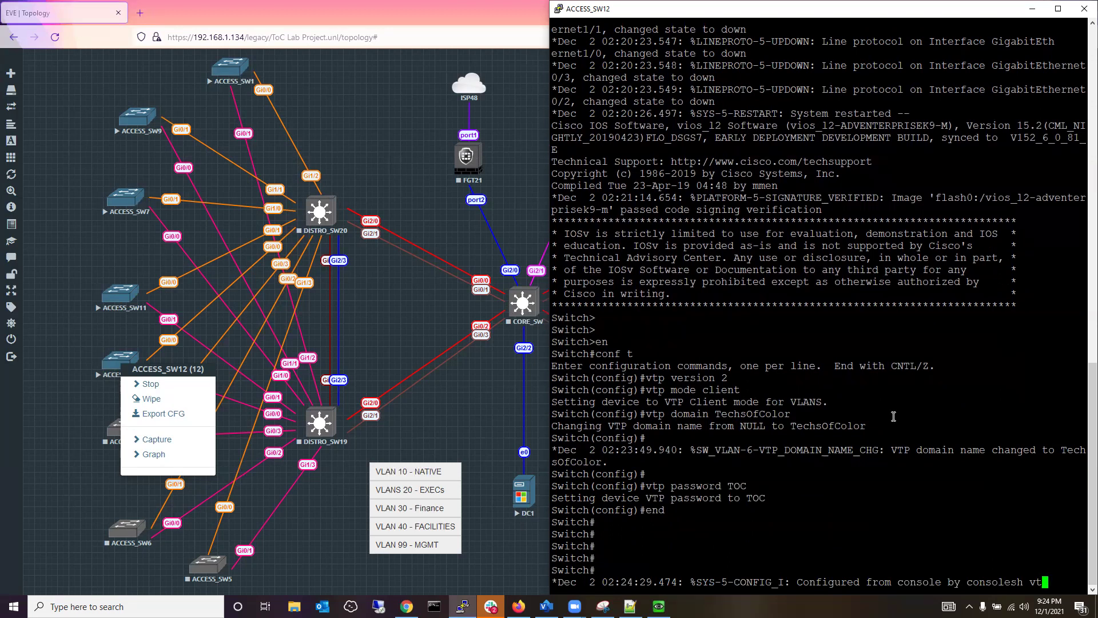
pyautogui.write('p status')
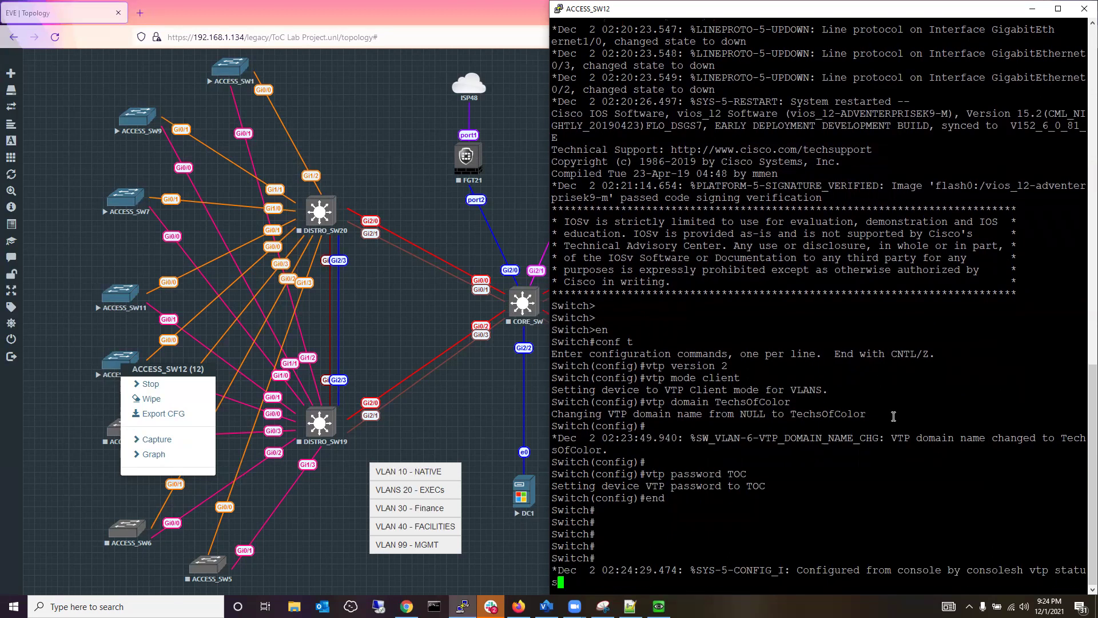
# Run show vtp status and highlight Client mode, version capability and domain TechsOfColor.
pyautogui.press('Return')
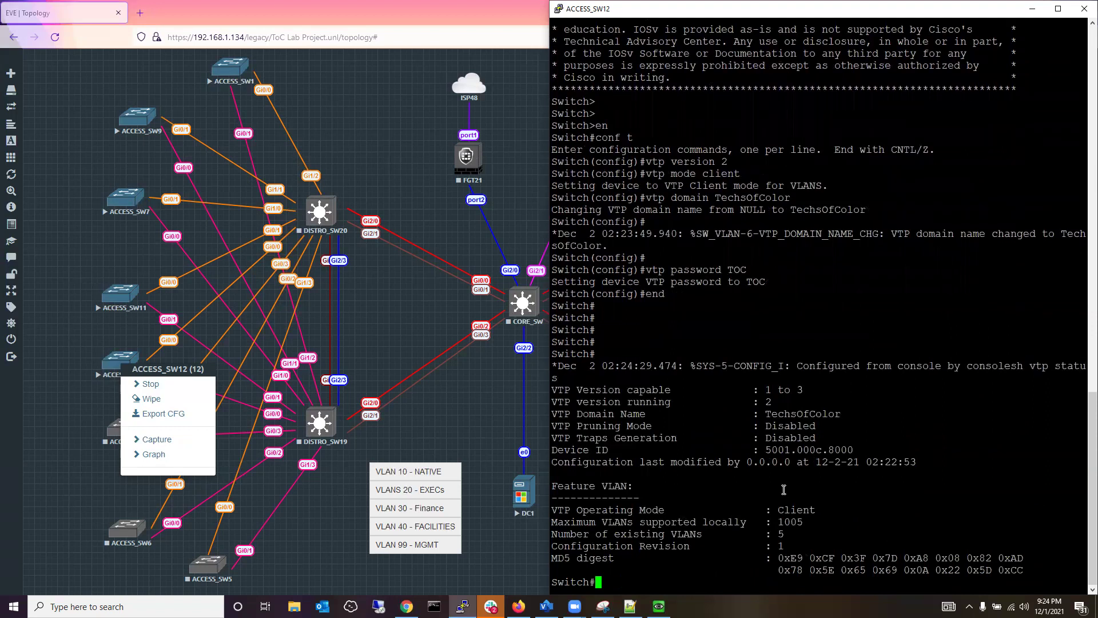
pyautogui.moveTo(780, 509); pyautogui.dragTo(812, 508)
pyautogui.moveTo(763, 390); pyautogui.dragTo(803, 390)
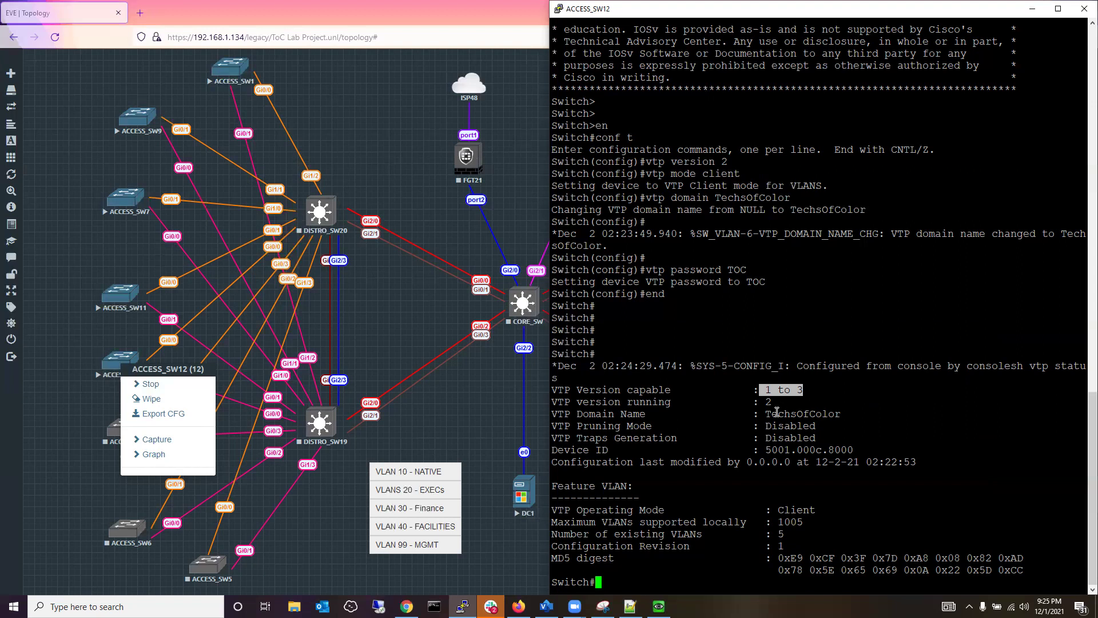
pyautogui.moveTo(765, 414); pyautogui.dragTo(841, 416)
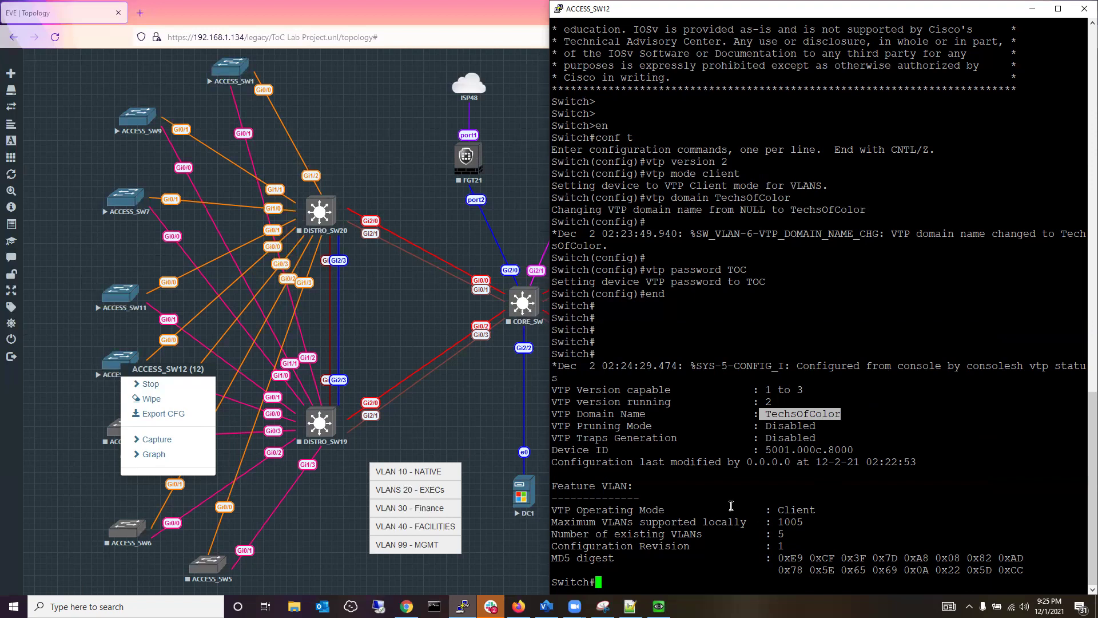
pyautogui.click(709, 522)
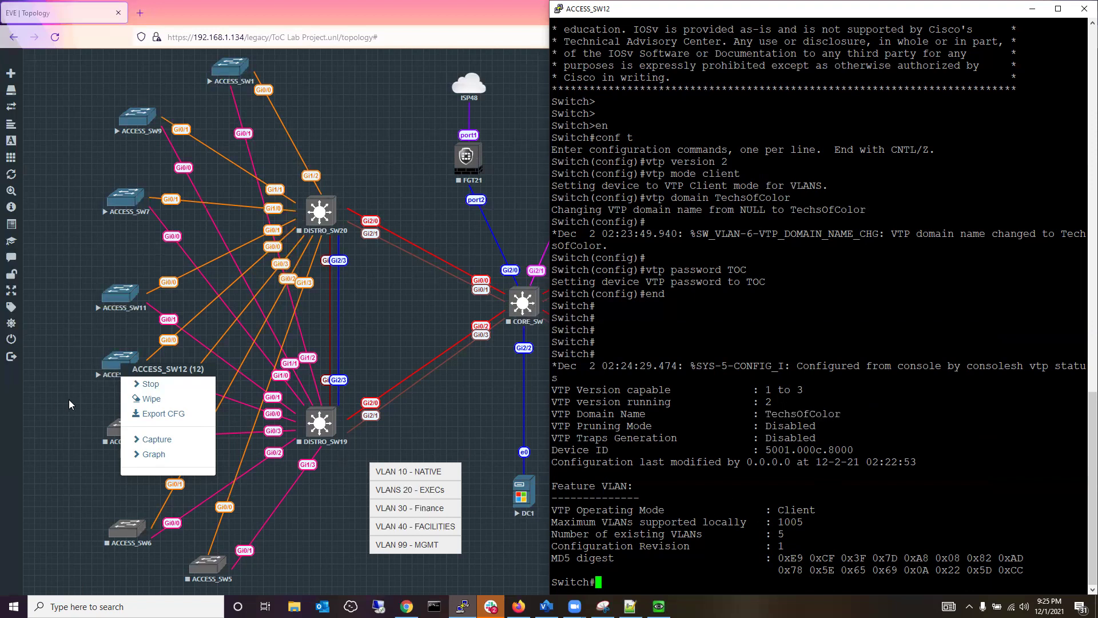
# Start ACCESS_SW8, open its telnet console in PuTTY, and move it to the right.
pyautogui.click(69, 402)
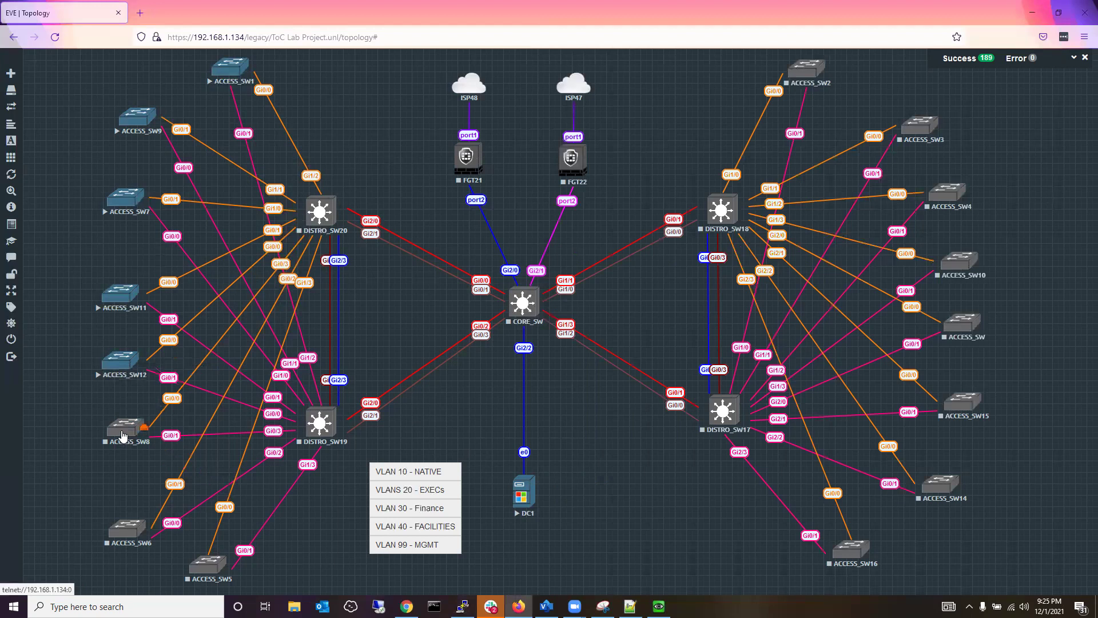
pyautogui.rightClick(125, 433)
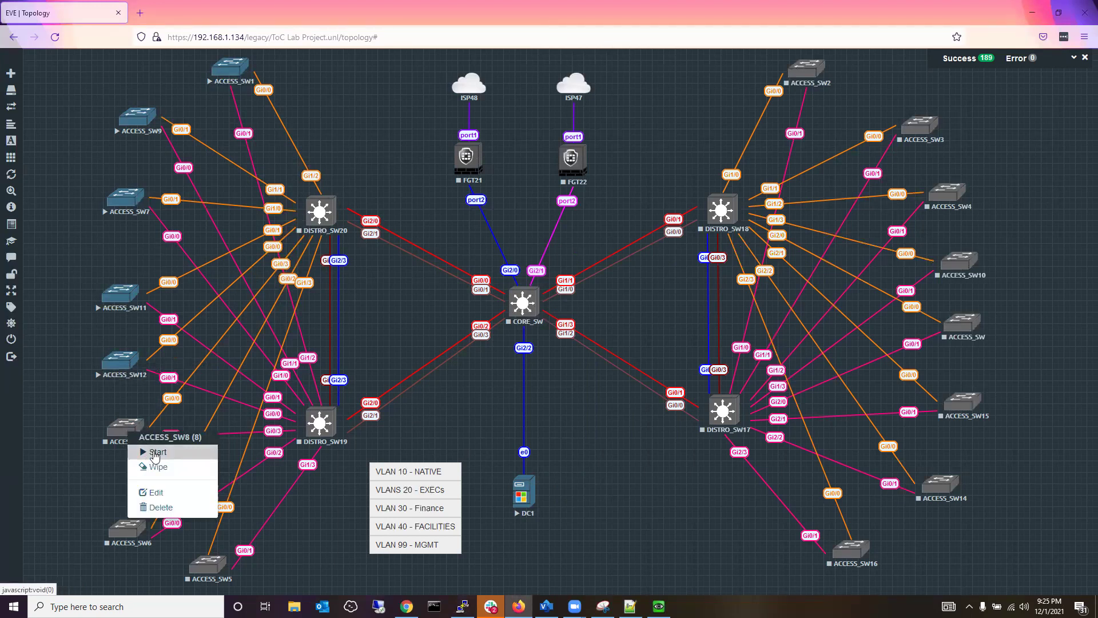
pyautogui.click(156, 453)
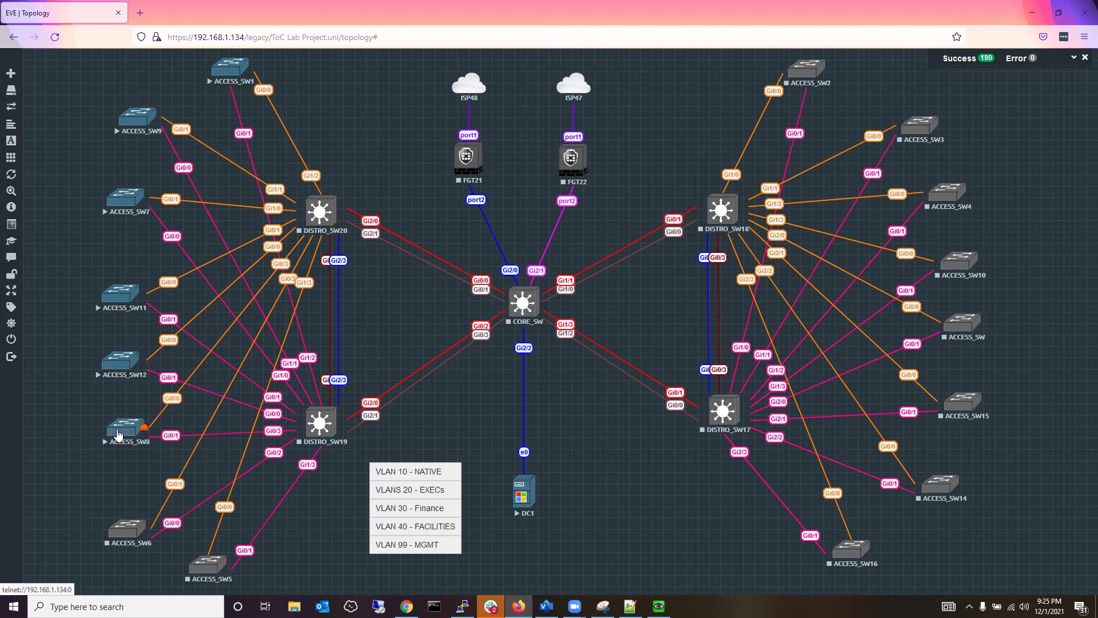
pyautogui.click(118, 434)
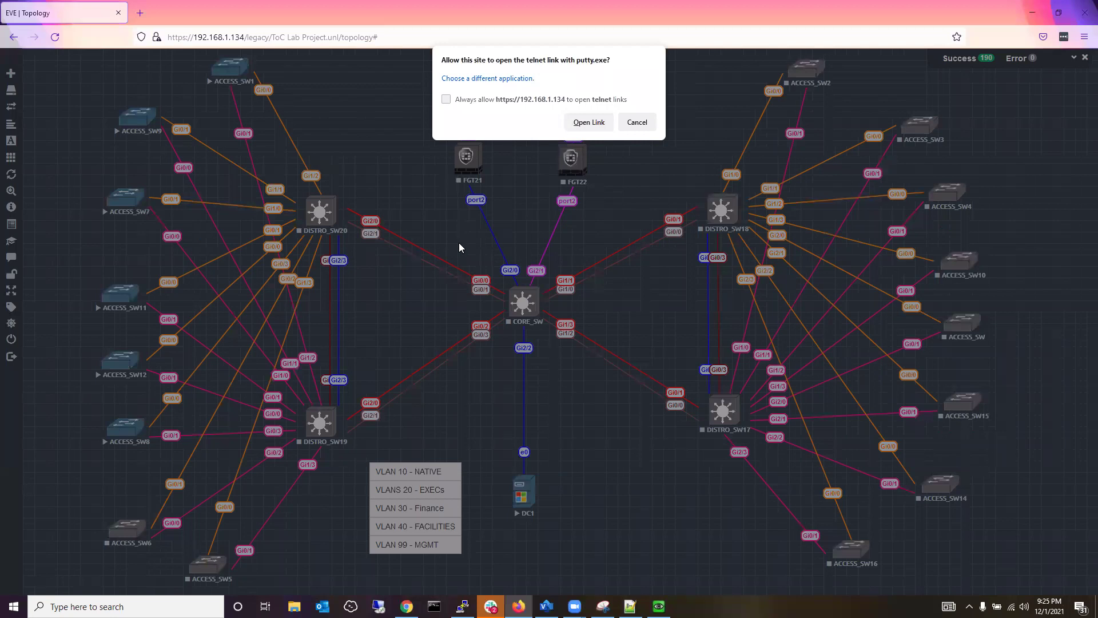
pyautogui.click(587, 122)
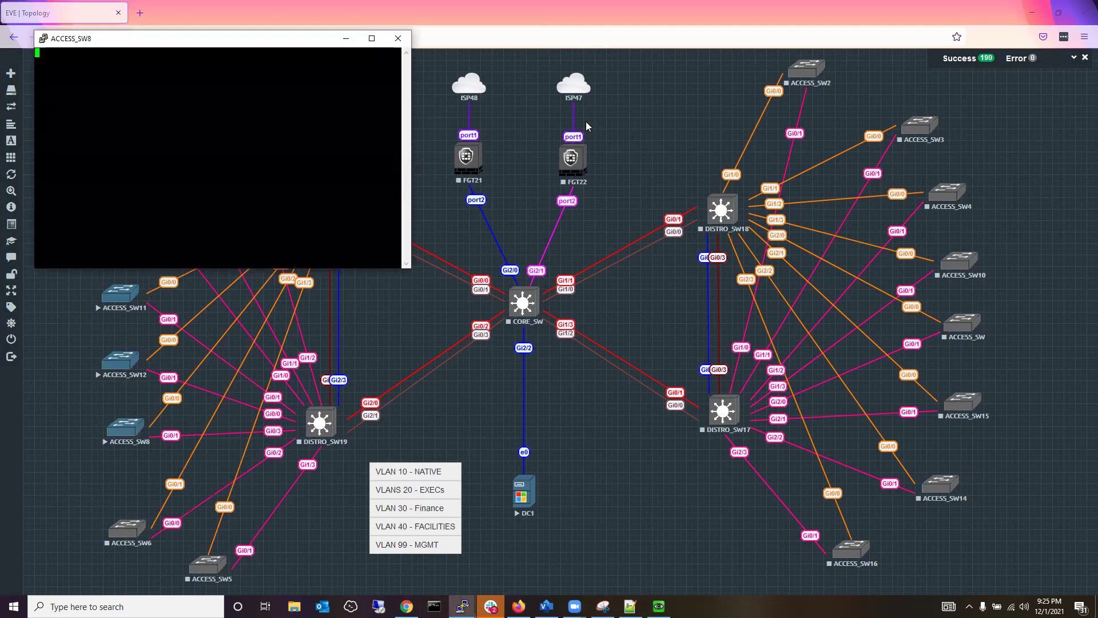
pyautogui.moveTo(224, 42); pyautogui.dragTo(880, 94)
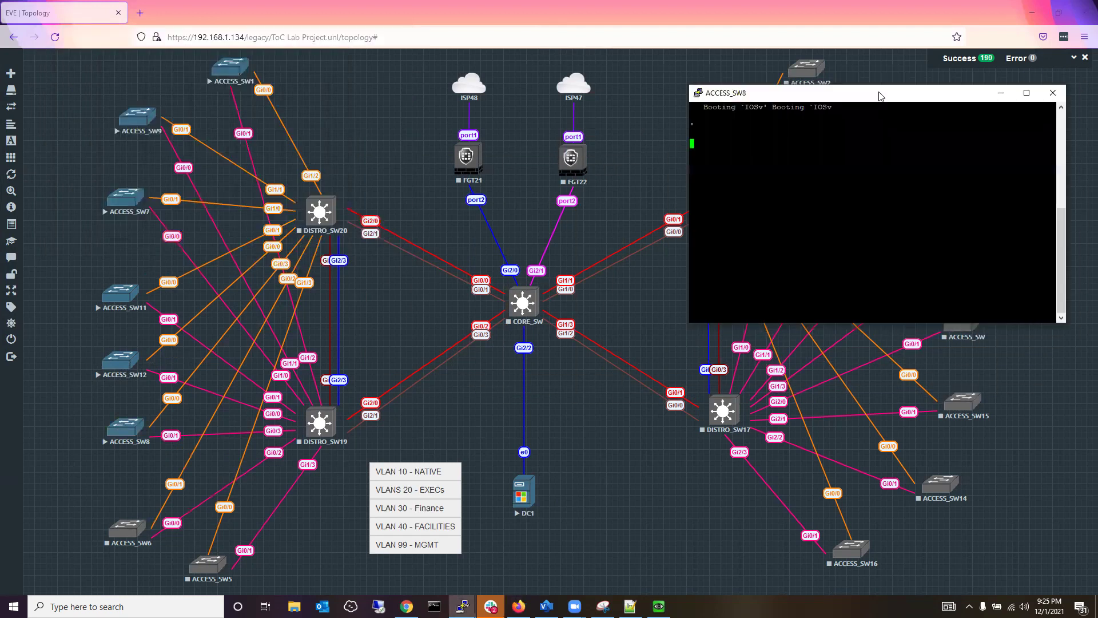
pyautogui.rightClick(818, 98)
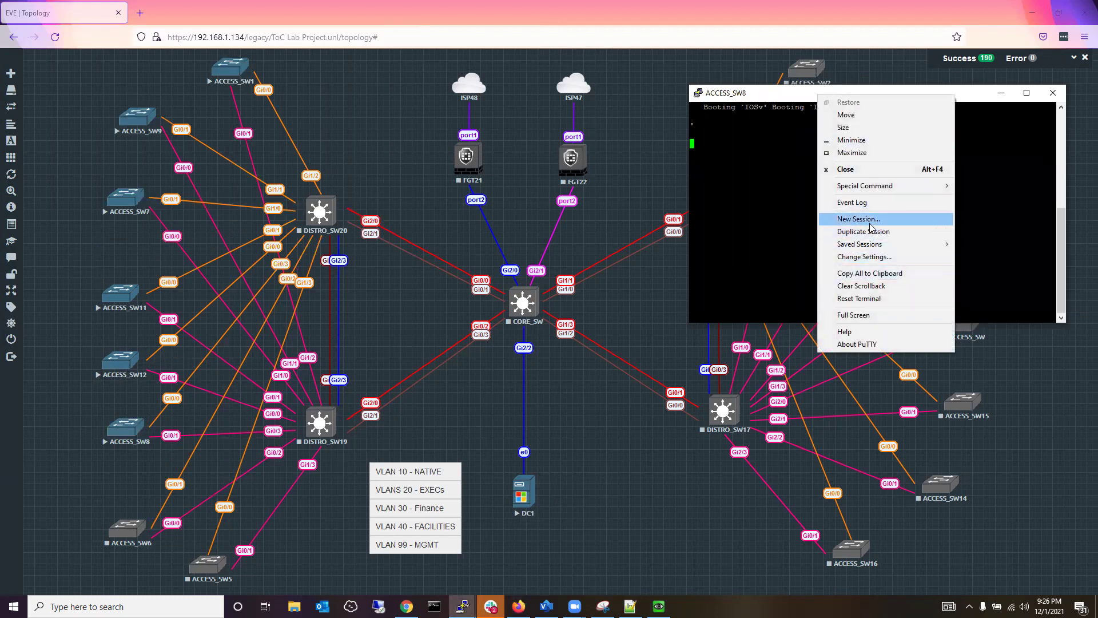
# Apply 14-point Courier New to the ACCESS_SW8 console, then reposition and lengthen the window.
pyautogui.click(864, 257)
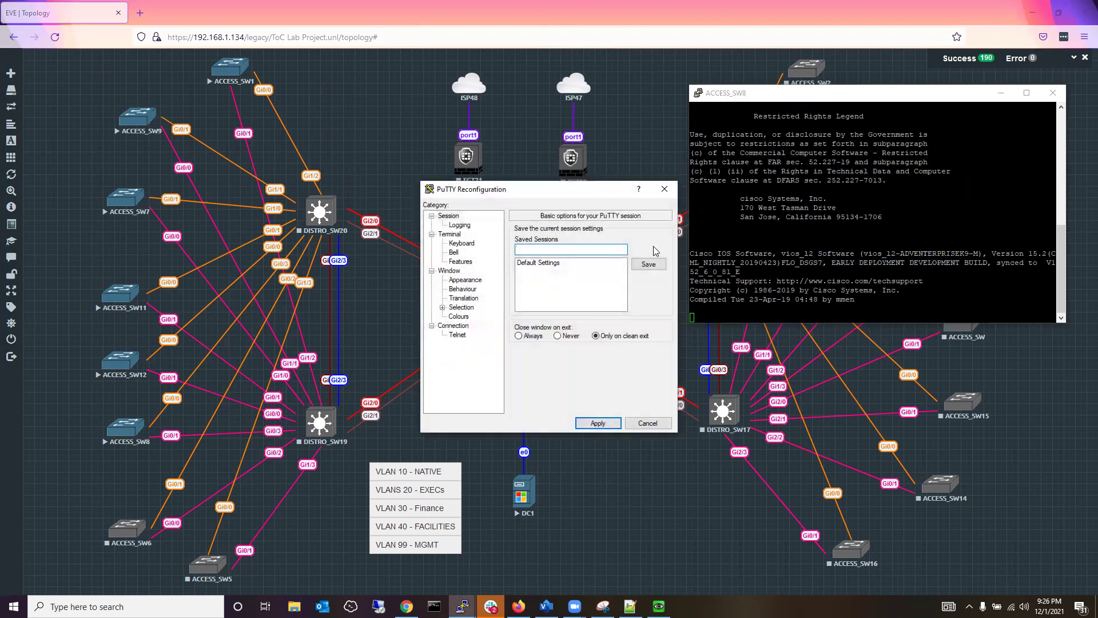
pyautogui.click(466, 280)
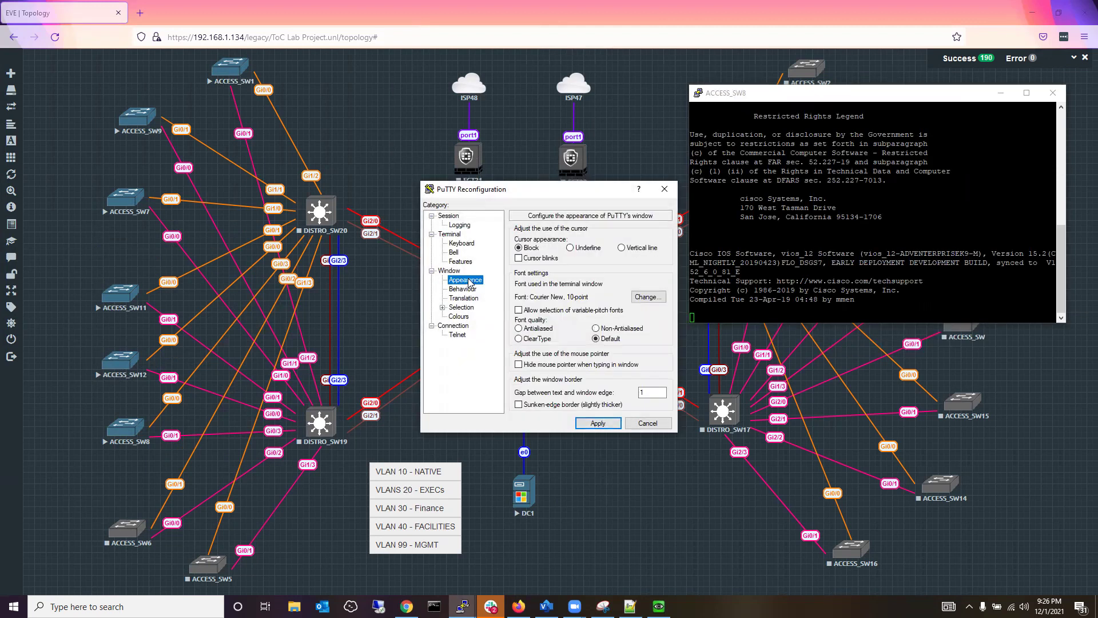
pyautogui.click(640, 298)
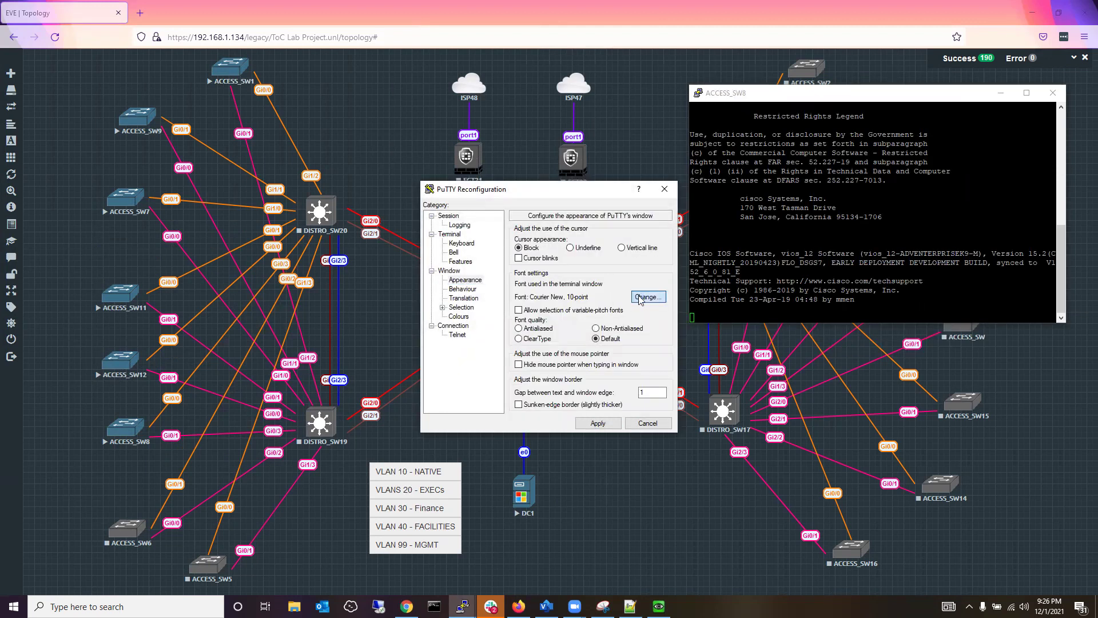
pyautogui.click(643, 334)
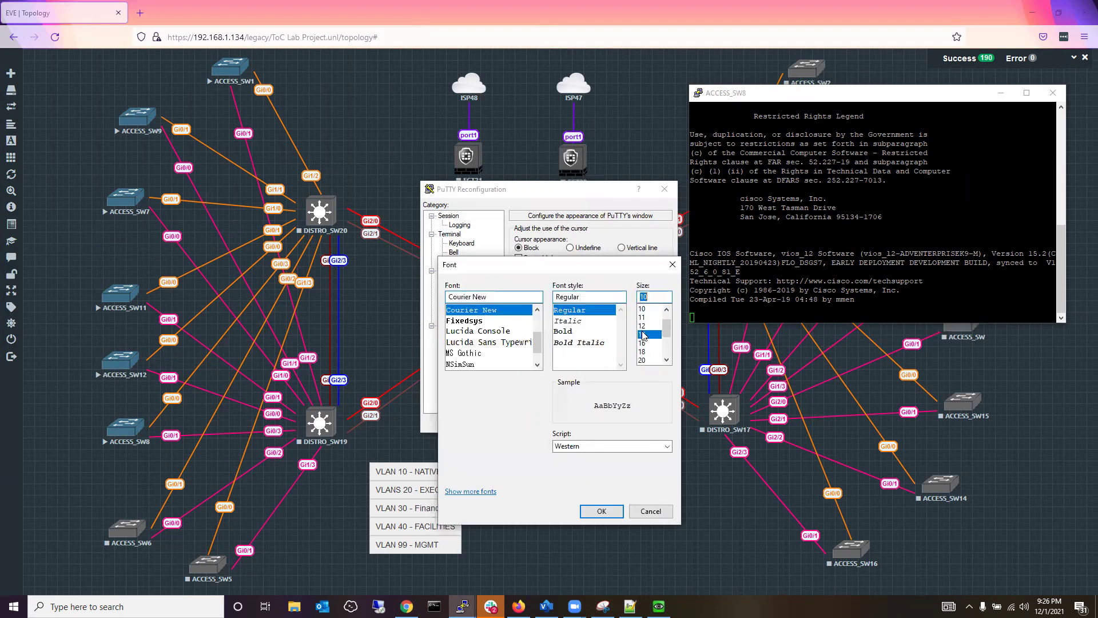
pyautogui.click(598, 514)
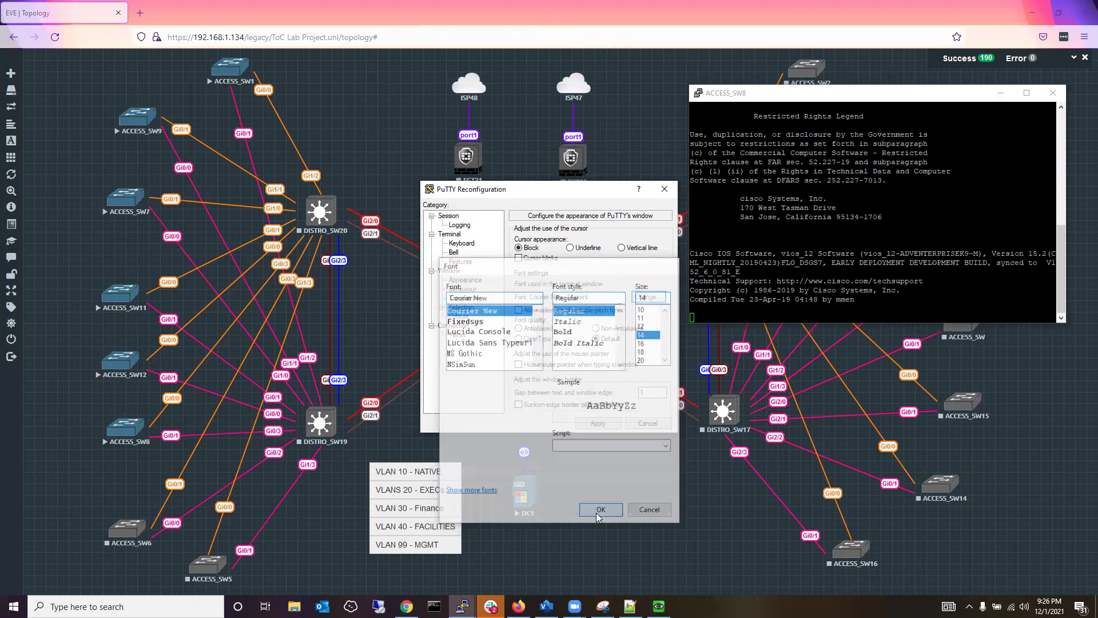
pyautogui.click(597, 423)
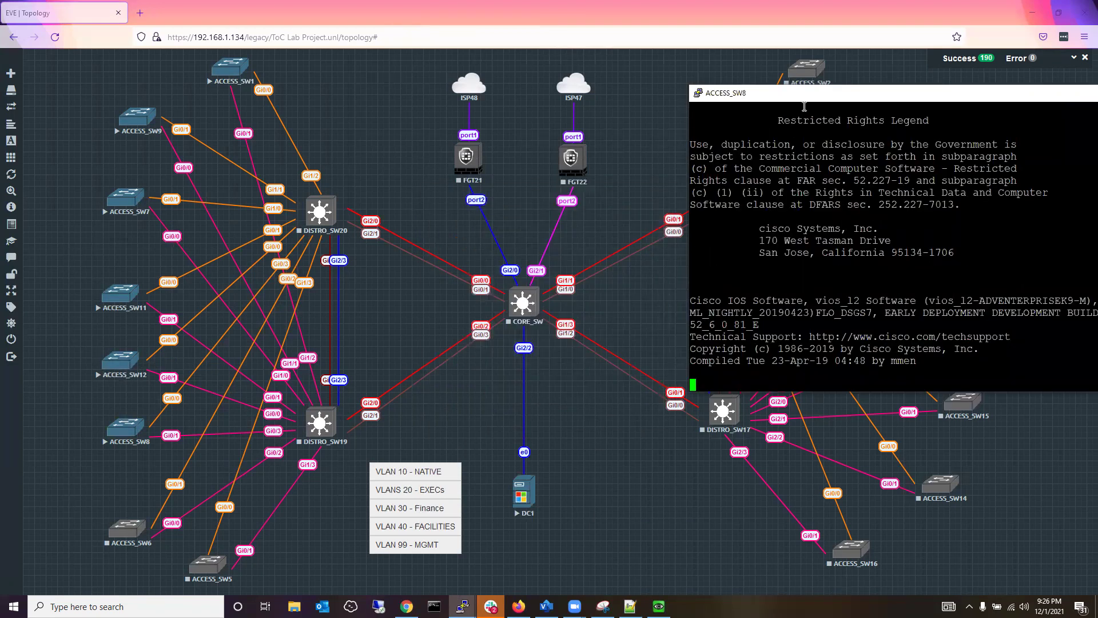
pyautogui.moveTo(827, 98); pyautogui.dragTo(707, 81)
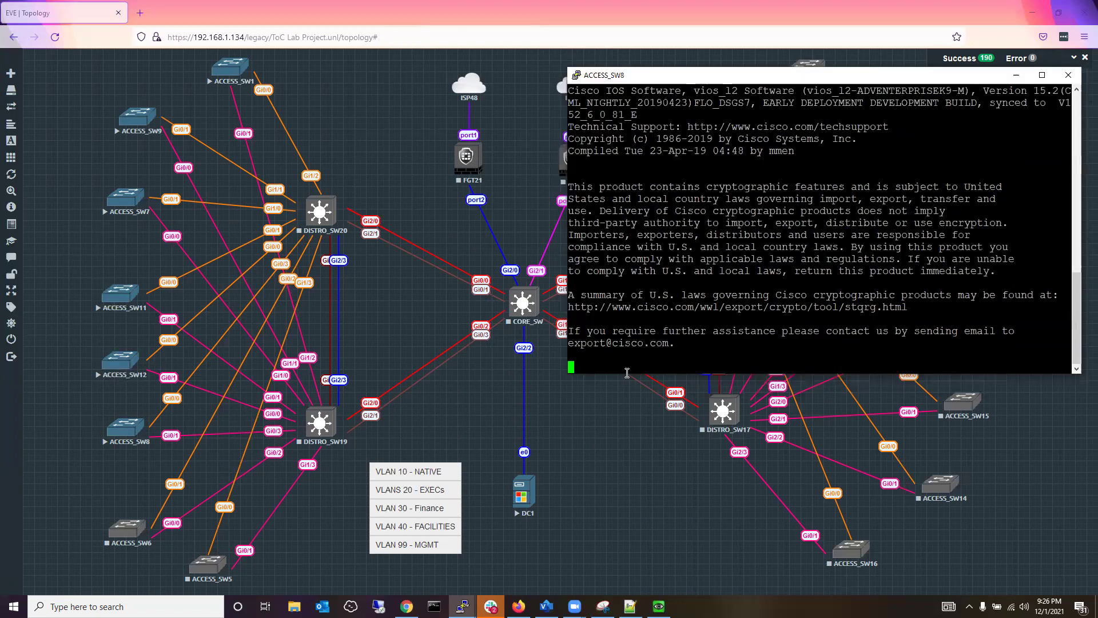
pyautogui.moveTo(614, 374); pyautogui.dragTo(613, 547)
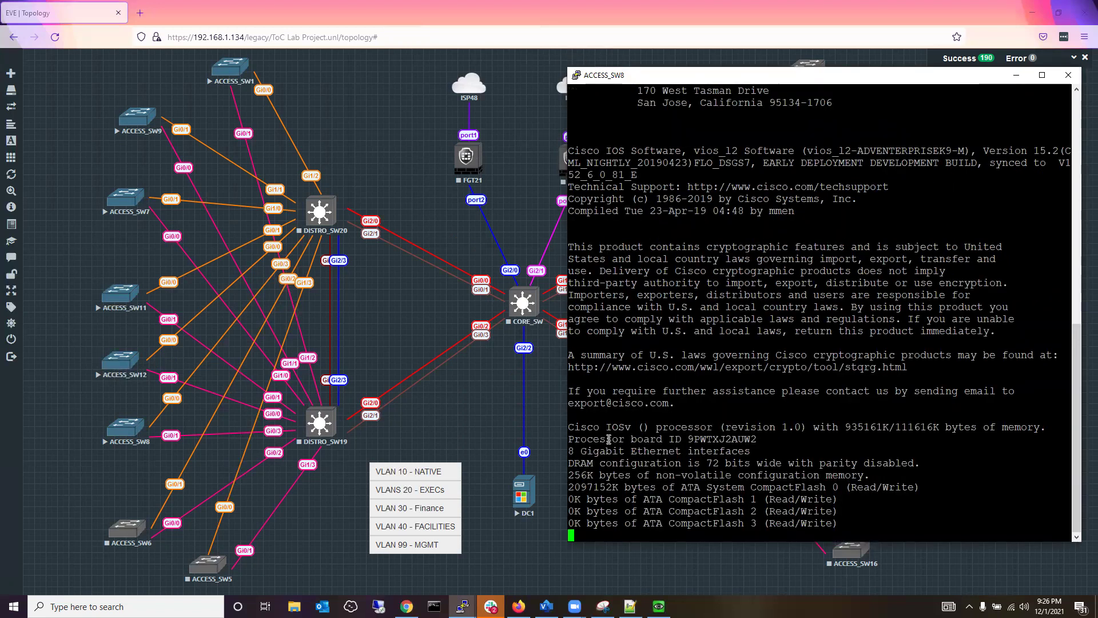
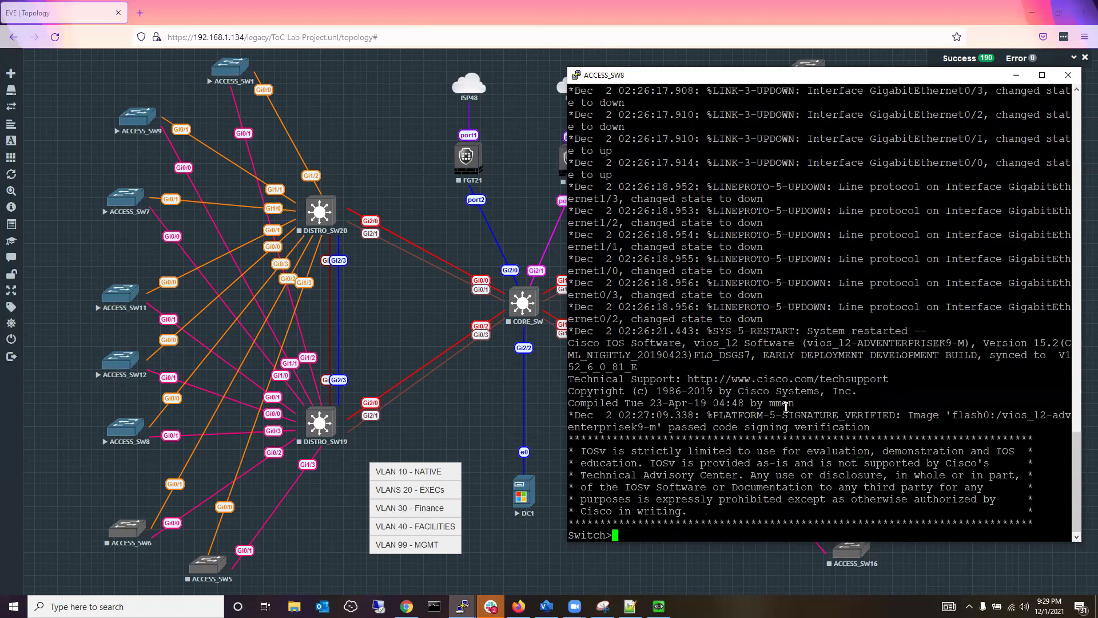
# Enter privileged mode on ACCESS_SW8, run sh vtp status, and highlight the Server operating mode.
pyautogui.write('en')
pyautogui.press('Return')
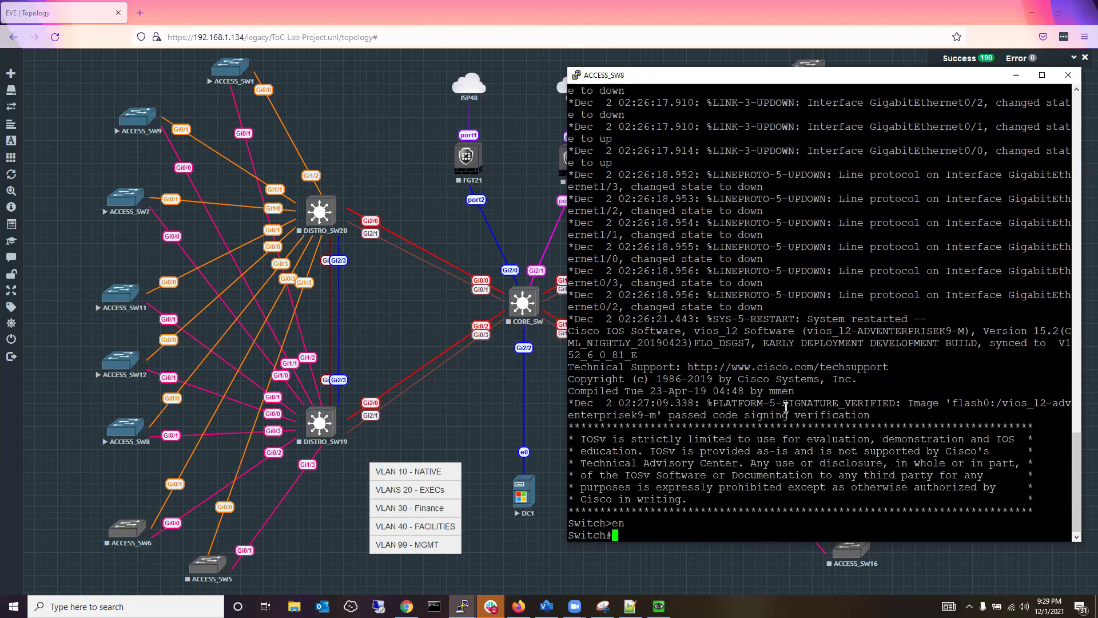
pyautogui.write('sh vtp status')
pyautogui.press('Return')
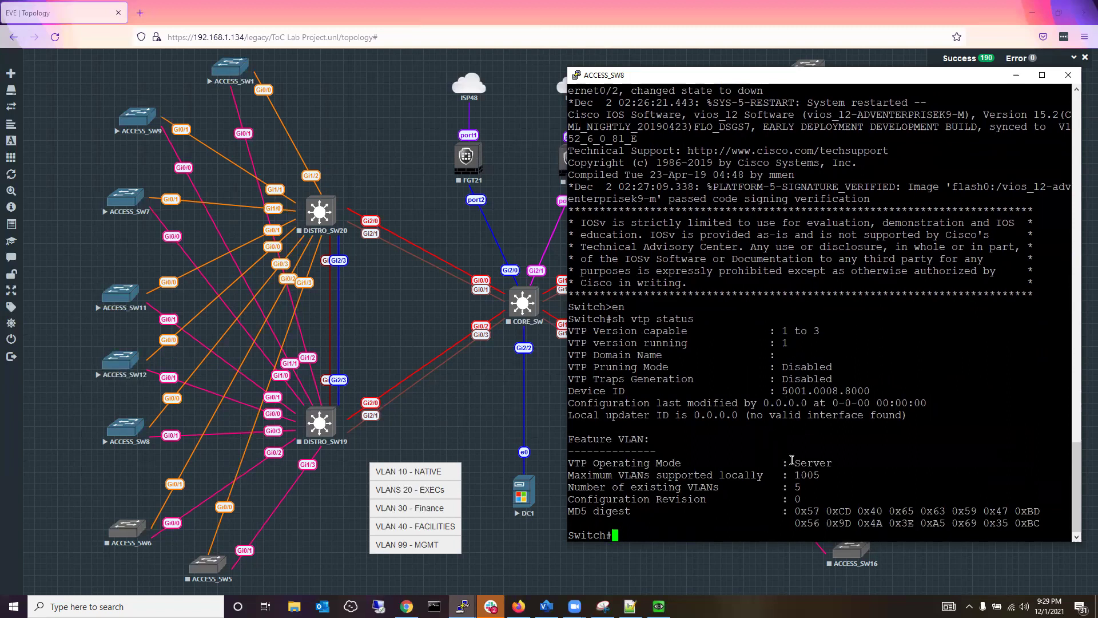
pyautogui.moveTo(789, 461); pyautogui.dragTo(835, 461)
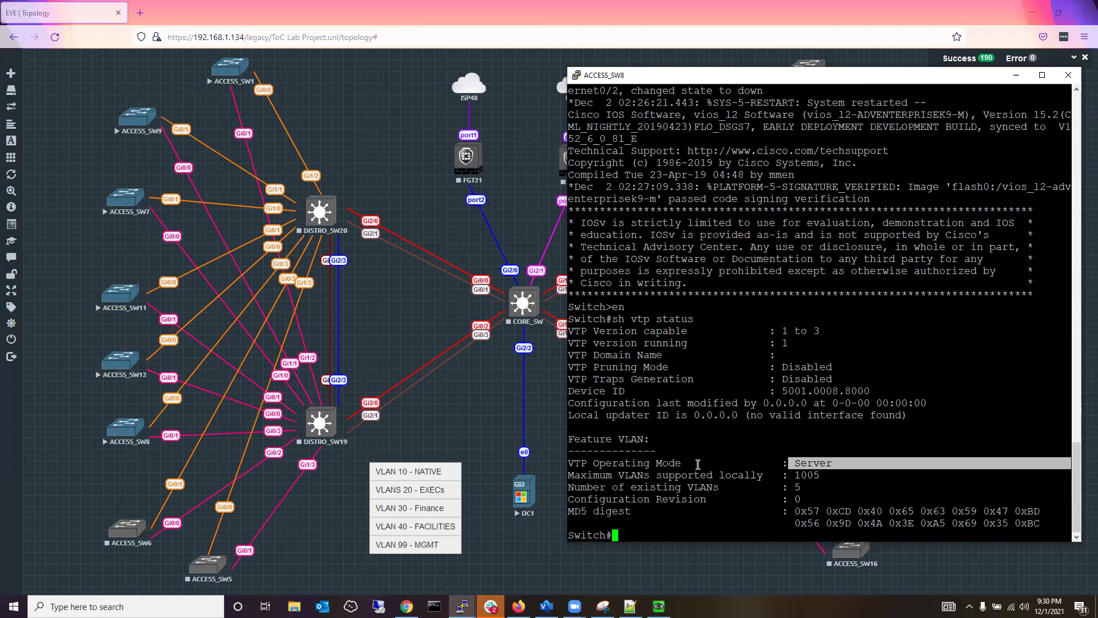
# Clear the highlight and enter global configuration mode on ACCESS_SW8 with conf t.
pyautogui.click(729, 463)
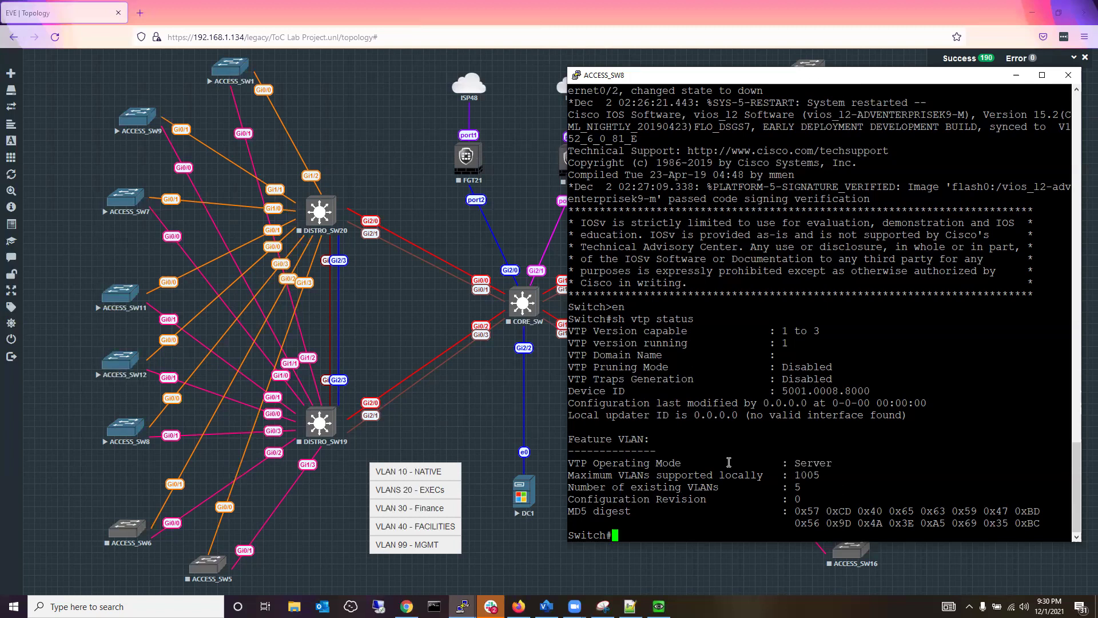
pyautogui.write('conf t')
pyautogui.press('Return')
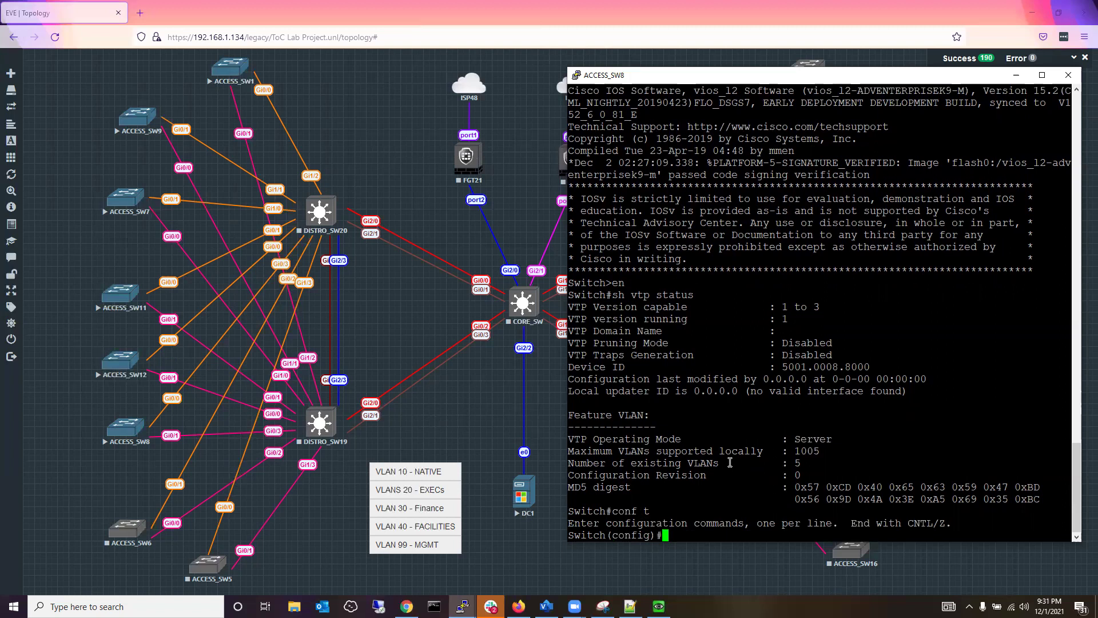
# Set ACCESS_SW8's VTP domain to TechOfColor and highlight the configuration revision 0.
pyautogui.write('vtp domain TechOf')
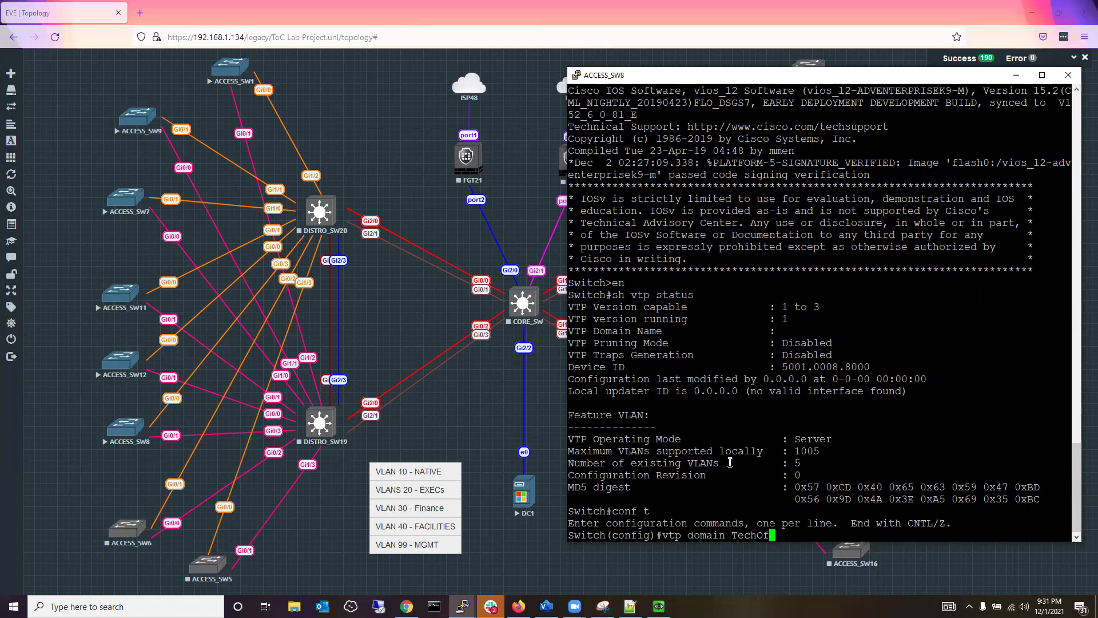
pyautogui.write('Color')
pyautogui.press('Return')
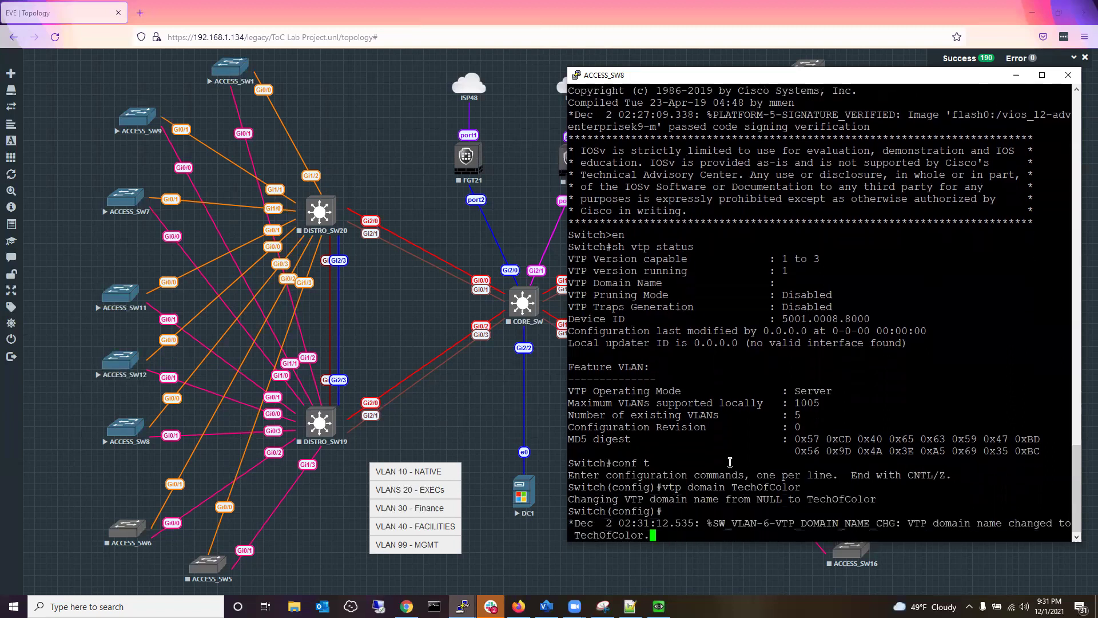
pyautogui.moveTo(801, 426); pyautogui.dragTo(658, 427)
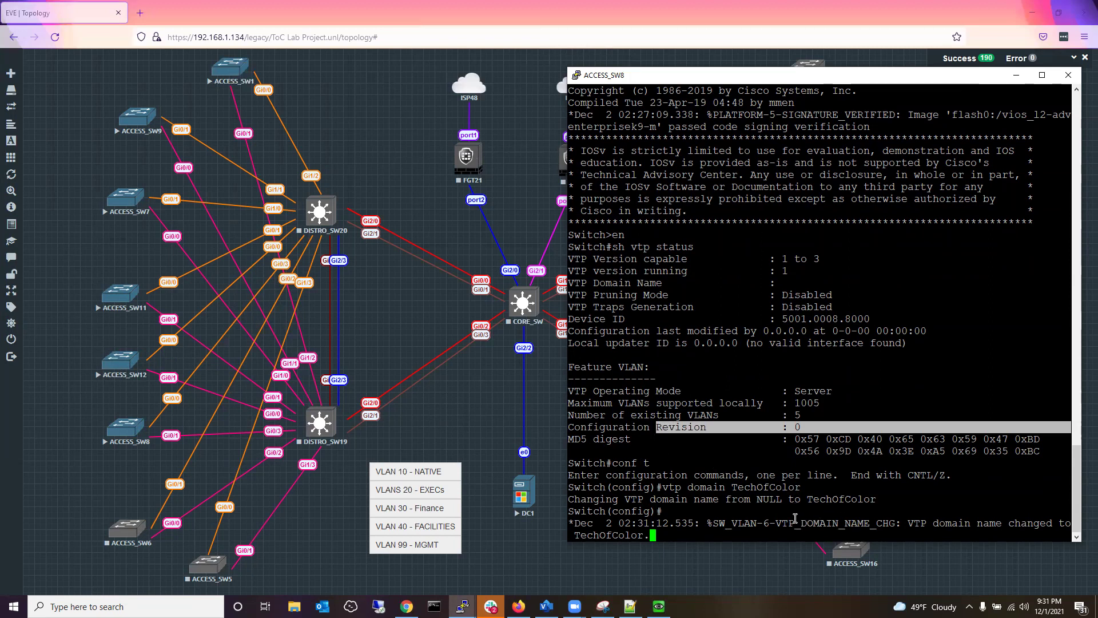
pyautogui.click(789, 518)
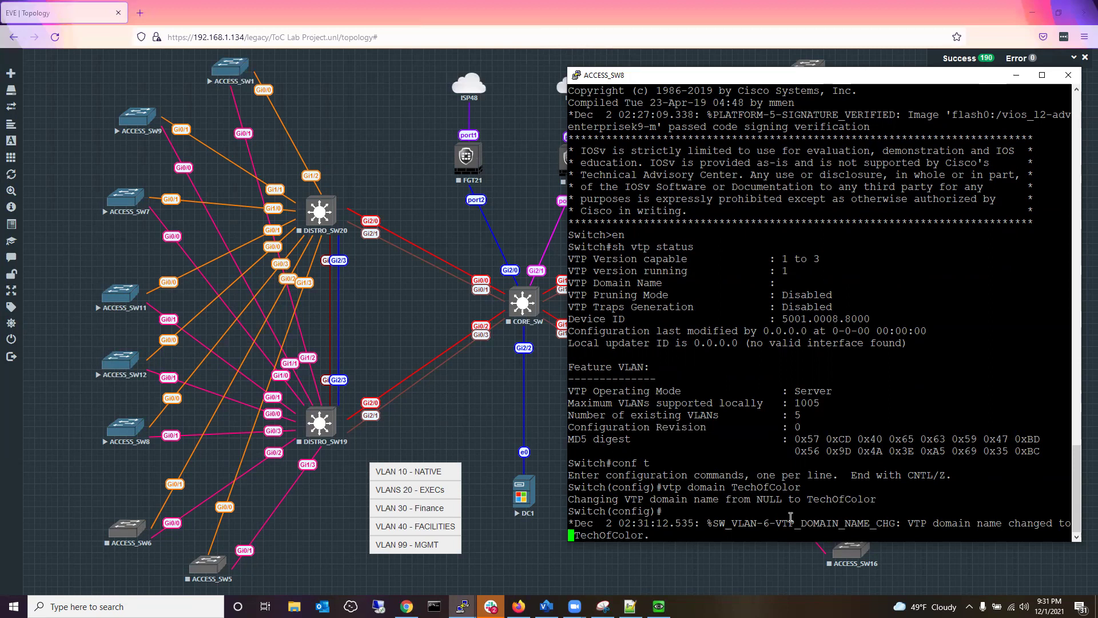
pyautogui.press('Return')
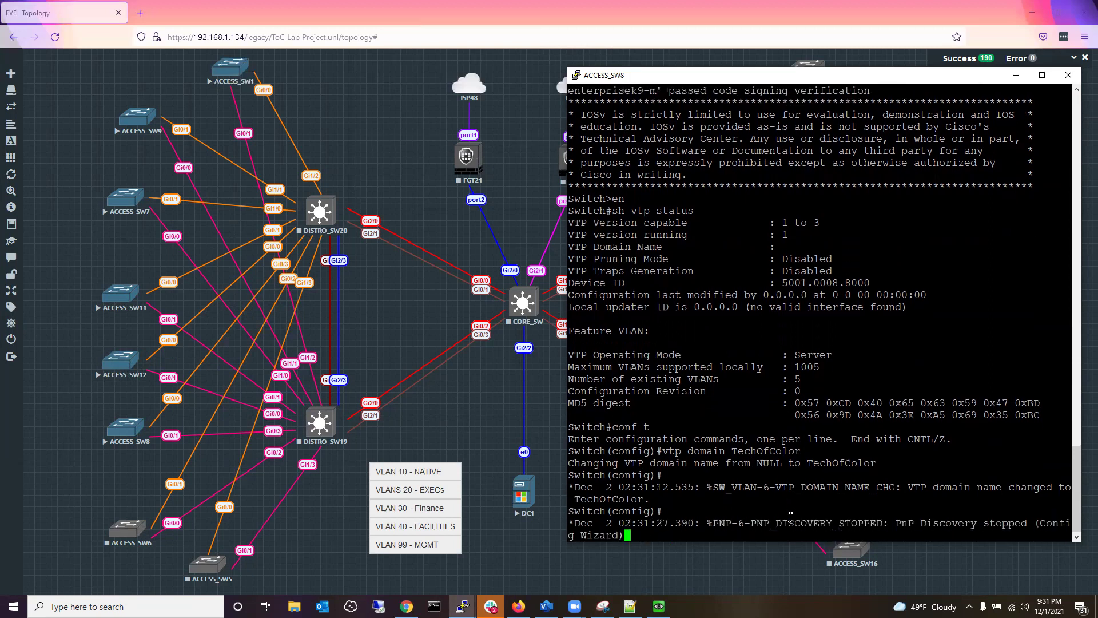
pyautogui.press('Return')
pyautogui.press('Return')
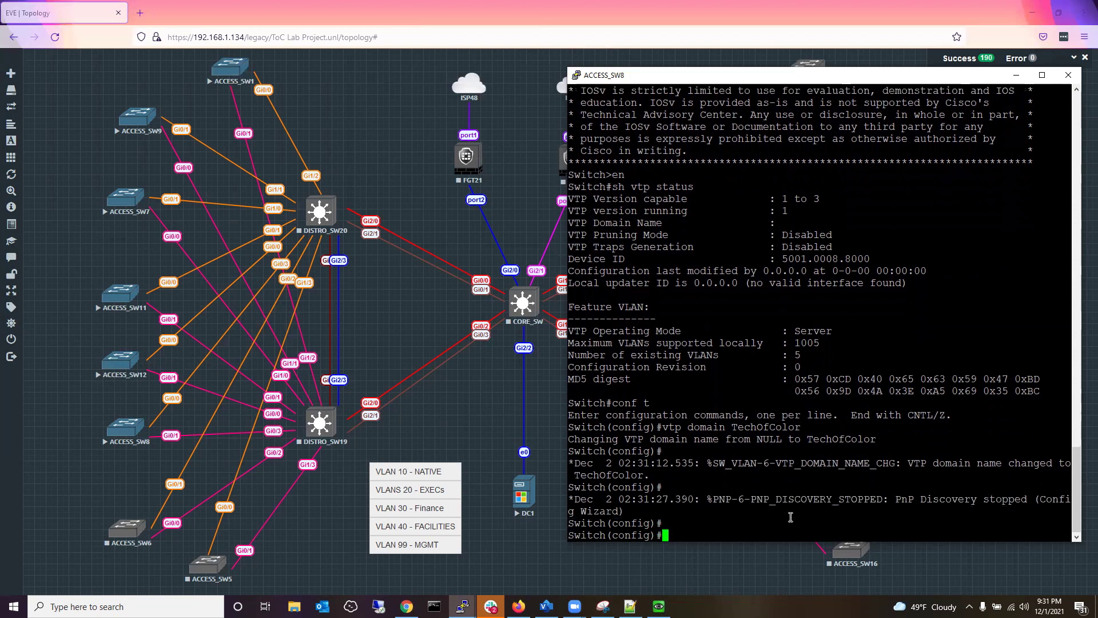
# Type the vtp password command with the chosen password, without applying it yet.
pyautogui.write('vtp password')
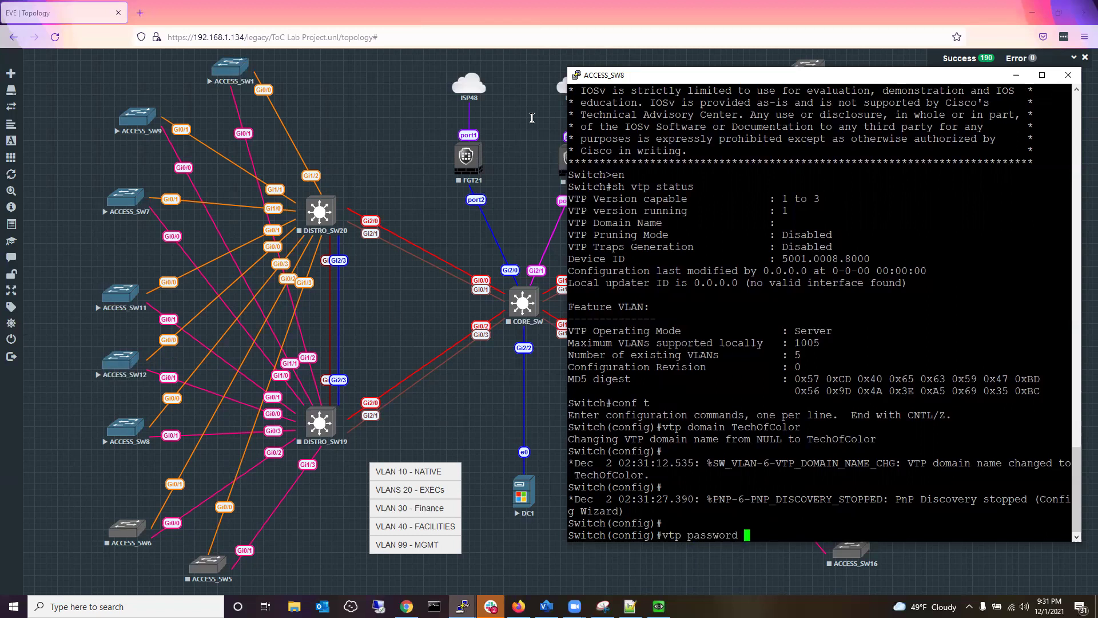
pyautogui.moveTo(21, 125)
pyautogui.write('TOC')
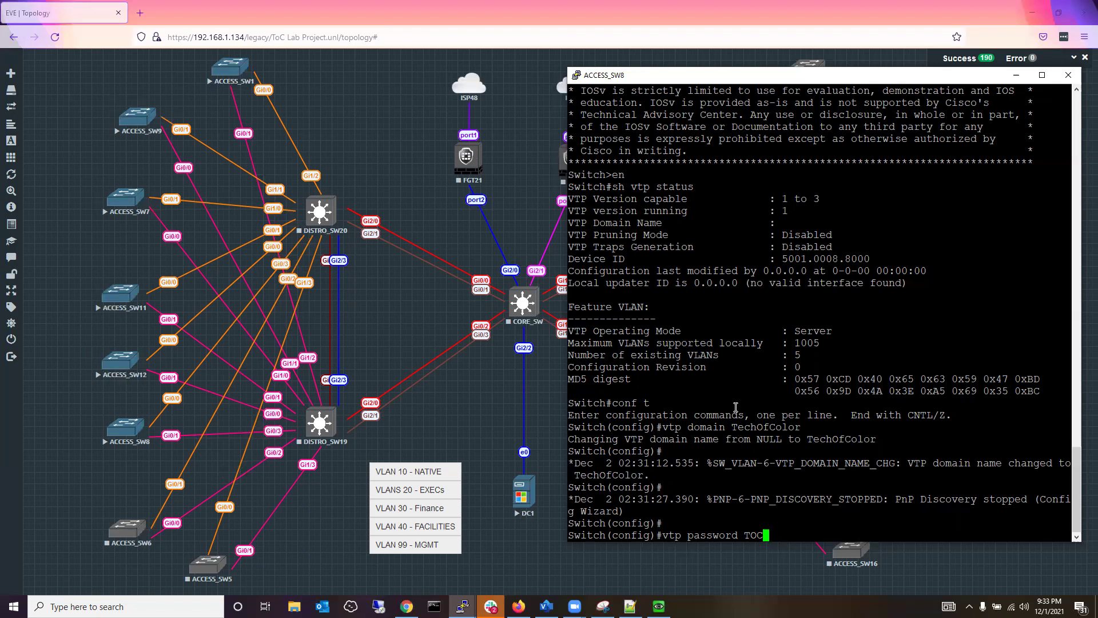
# Apply the VTP password and enter vtp version 2 at the next prompt.
pyautogui.press('Return')
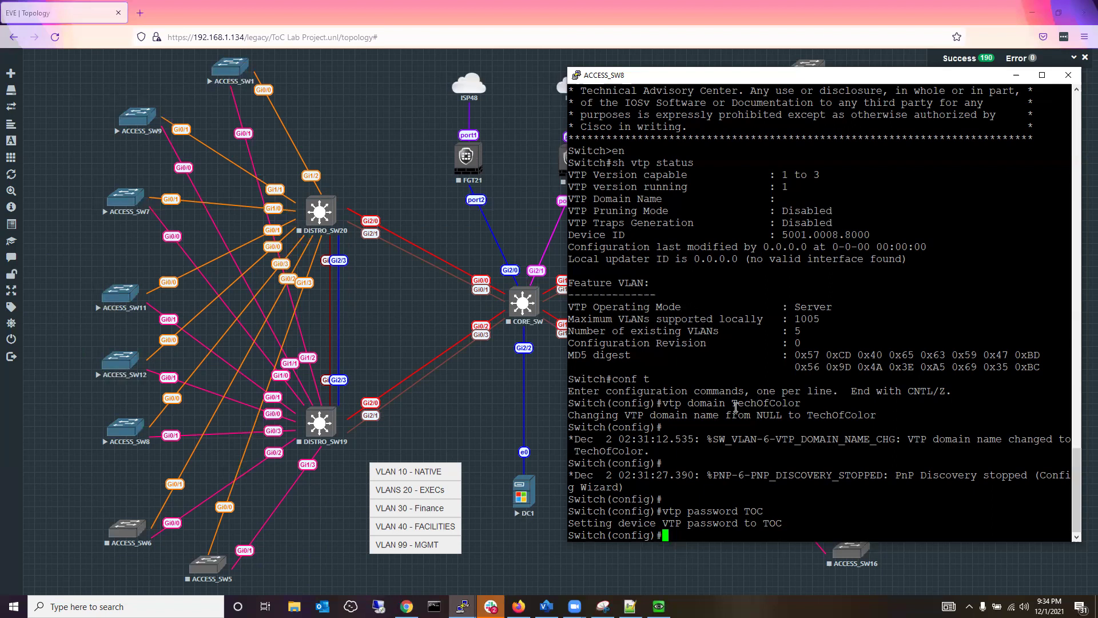
pyautogui.write('vtp version 2')
# Apply VTP version 2 and switch ACCESS_SW8 to VTP client mode.
pyautogui.press('Return')
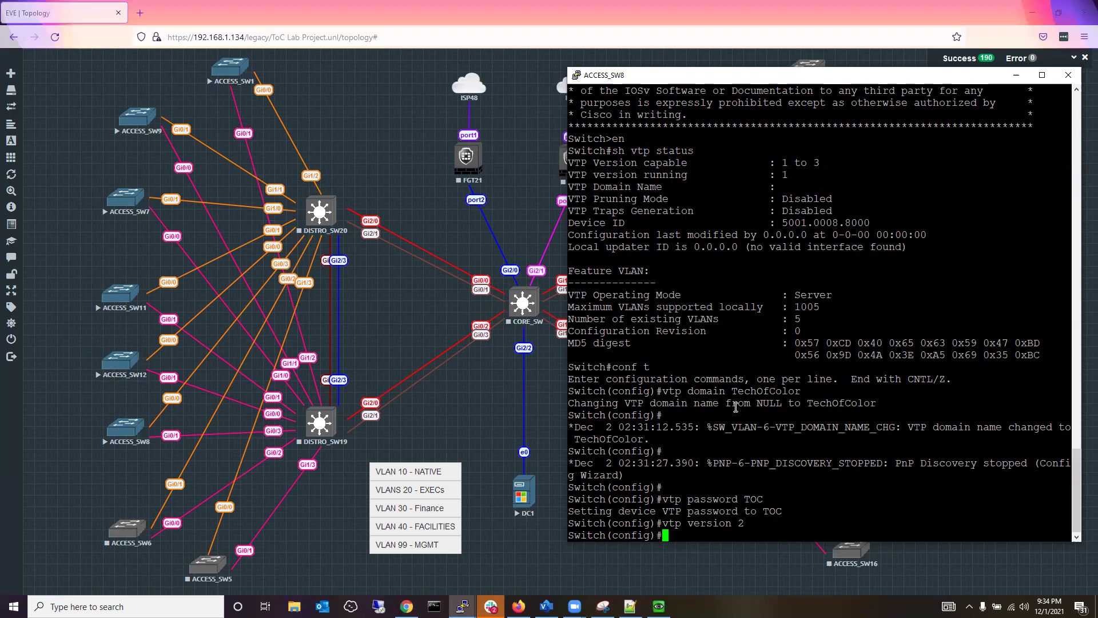
pyautogui.write('vtp')
pyautogui.write('mode')
pyautogui.moveTo(19, 71)
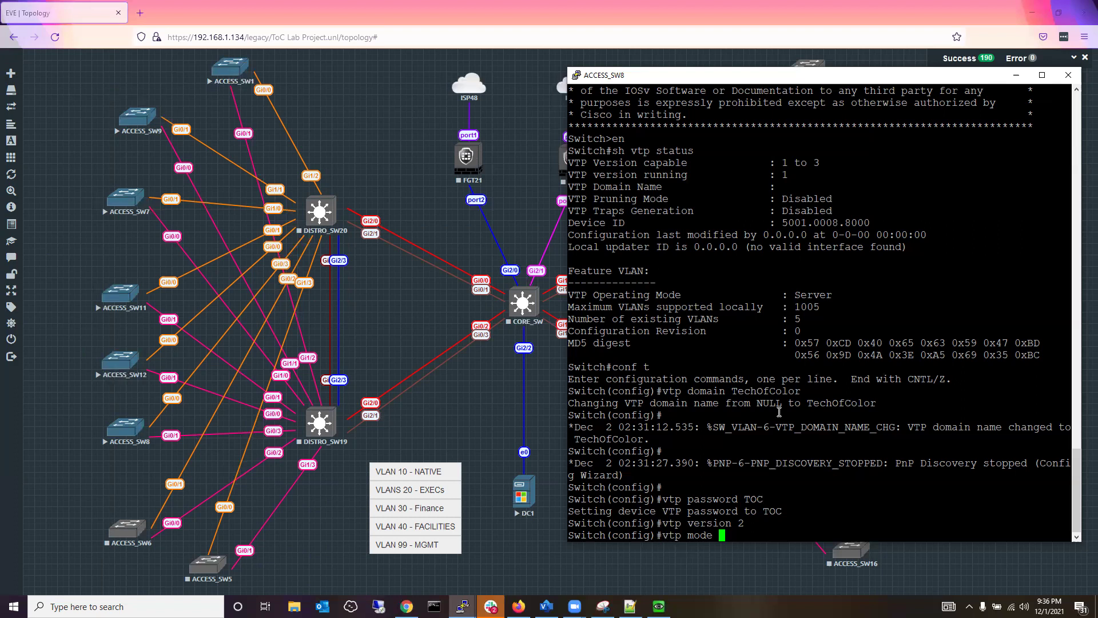
pyautogui.write('cle')
pyautogui.press('BackSpace')
pyautogui.write('ient')
pyautogui.press('Return')
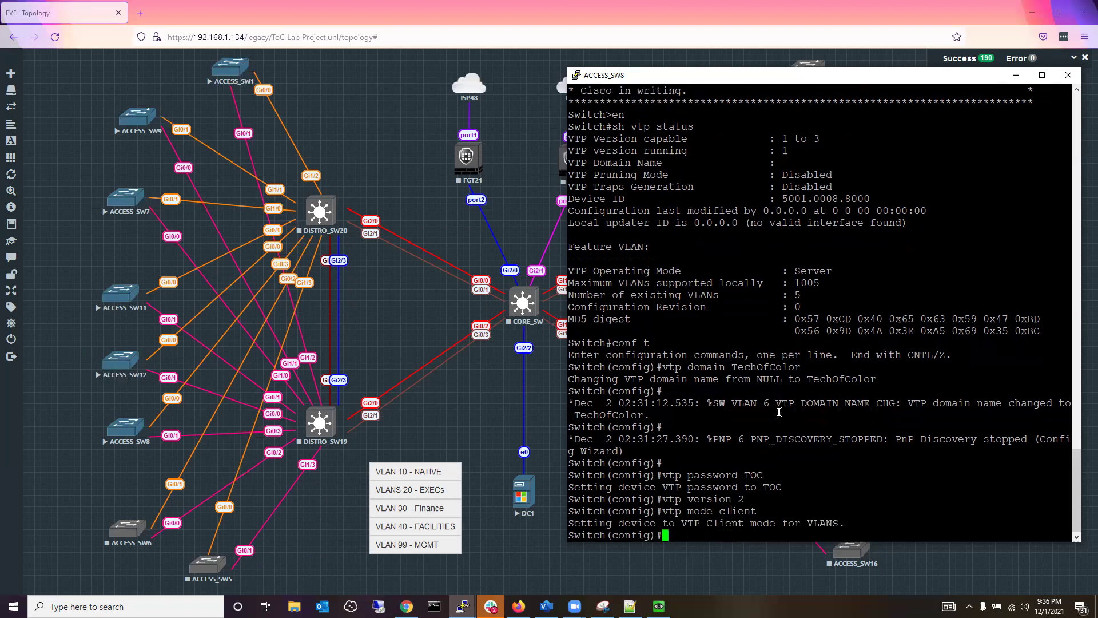
# Exit configuration mode with end and mark the earlier Server operating mode value.
pyautogui.press('Return')
pyautogui.press('Return')
pyautogui.write('end')
pyautogui.press('Return')
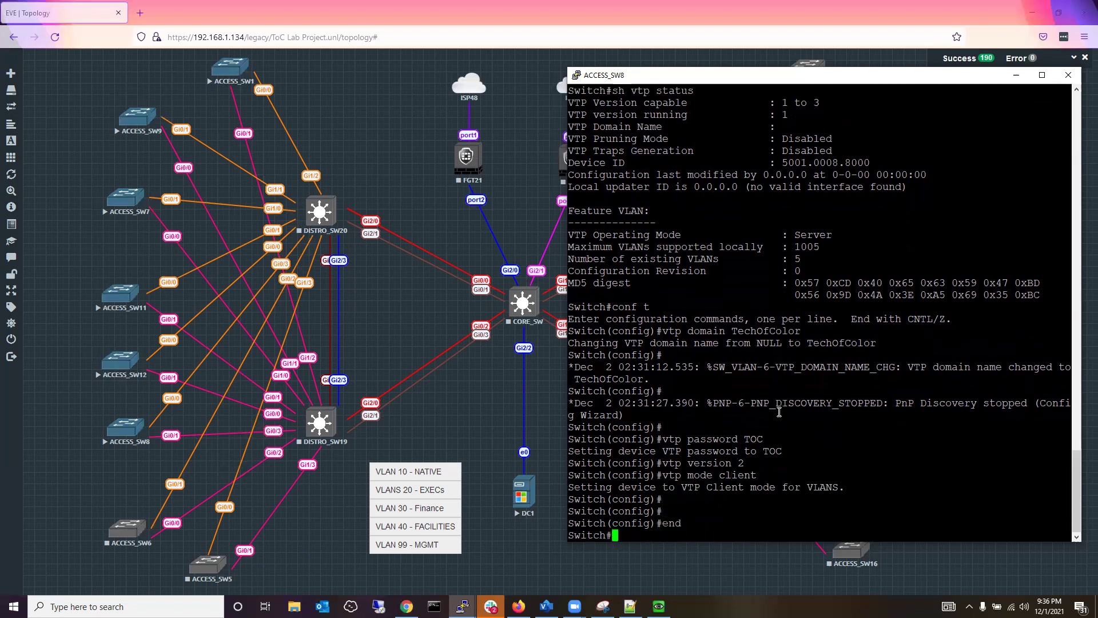
pyautogui.press('Return')
pyautogui.press('Return')
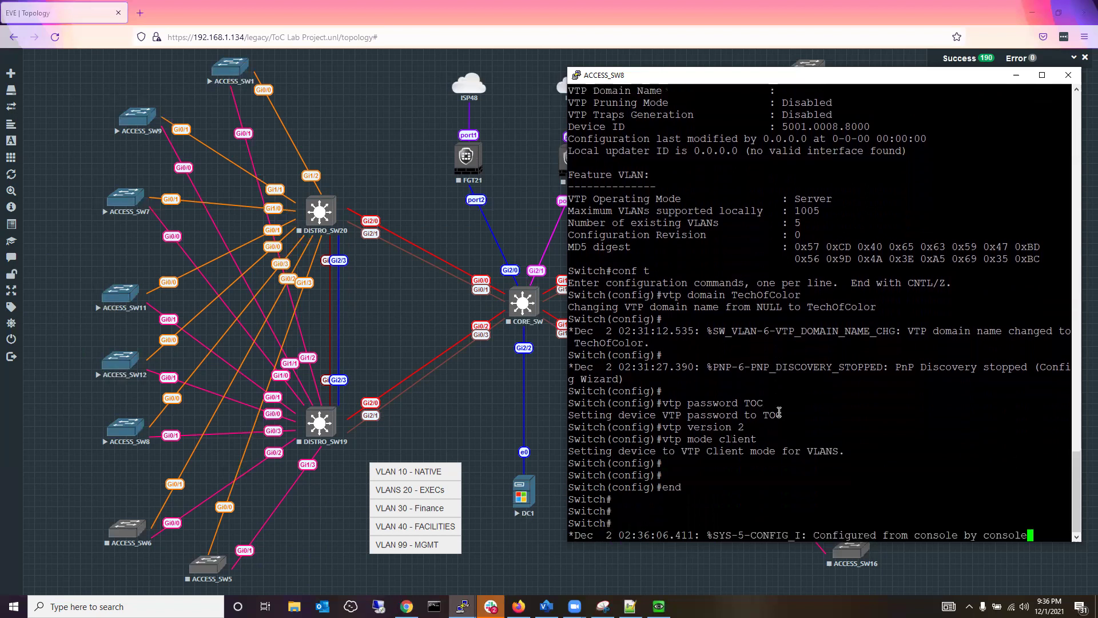
pyautogui.moveTo(833, 194); pyautogui.dragTo(790, 195)
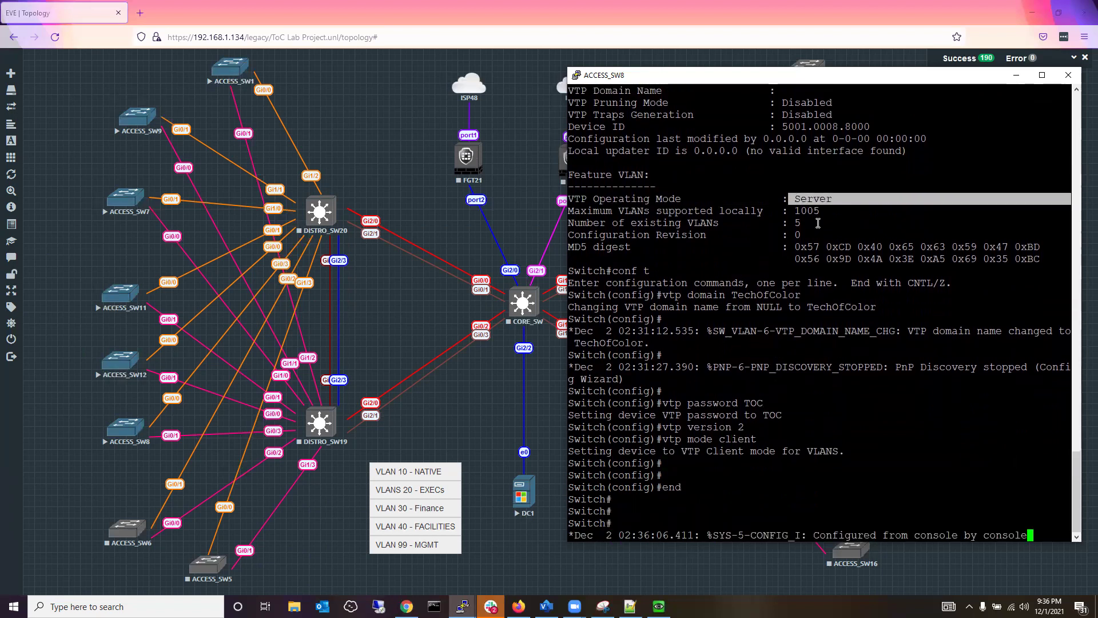
pyautogui.click(832, 367)
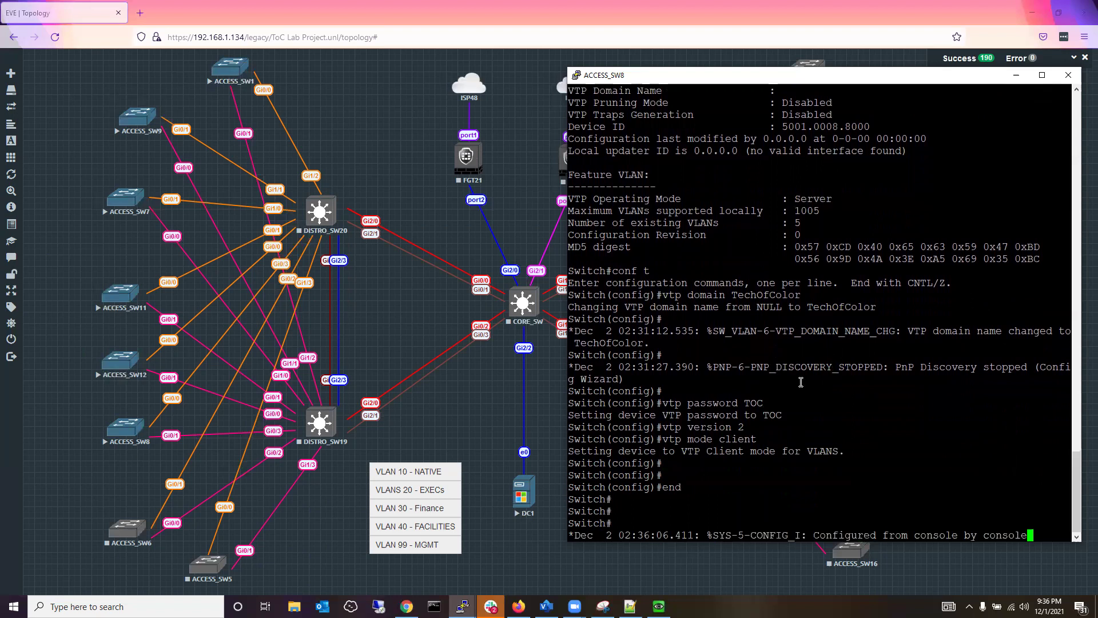
pyautogui.press('Return')
pyautogui.write('s')
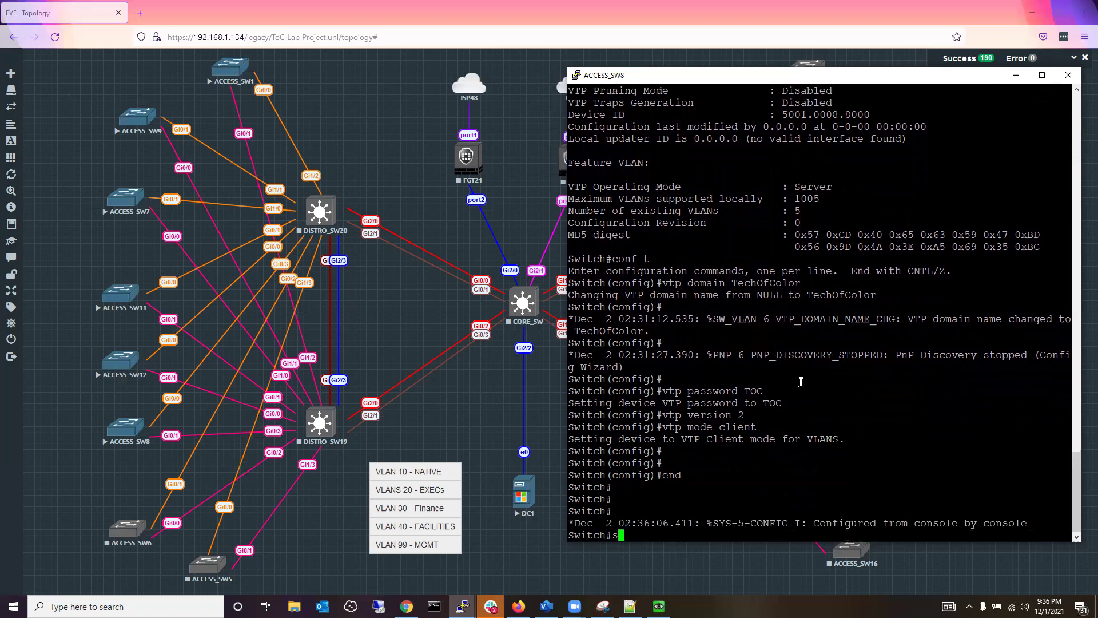
pyautogui.write('h vtp status')
pyautogui.press('Return')
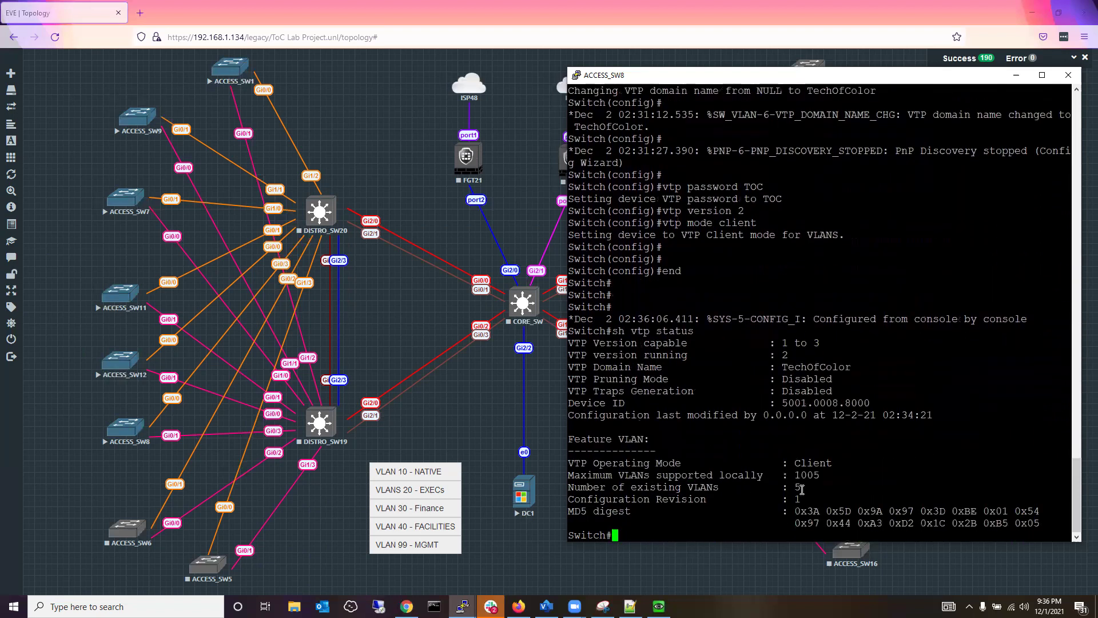
pyautogui.moveTo(800, 487)
pyautogui.mouseDown()
pyautogui.moveTo(752, 490)
pyautogui.moveTo(802, 487)
pyautogui.mouseUp()
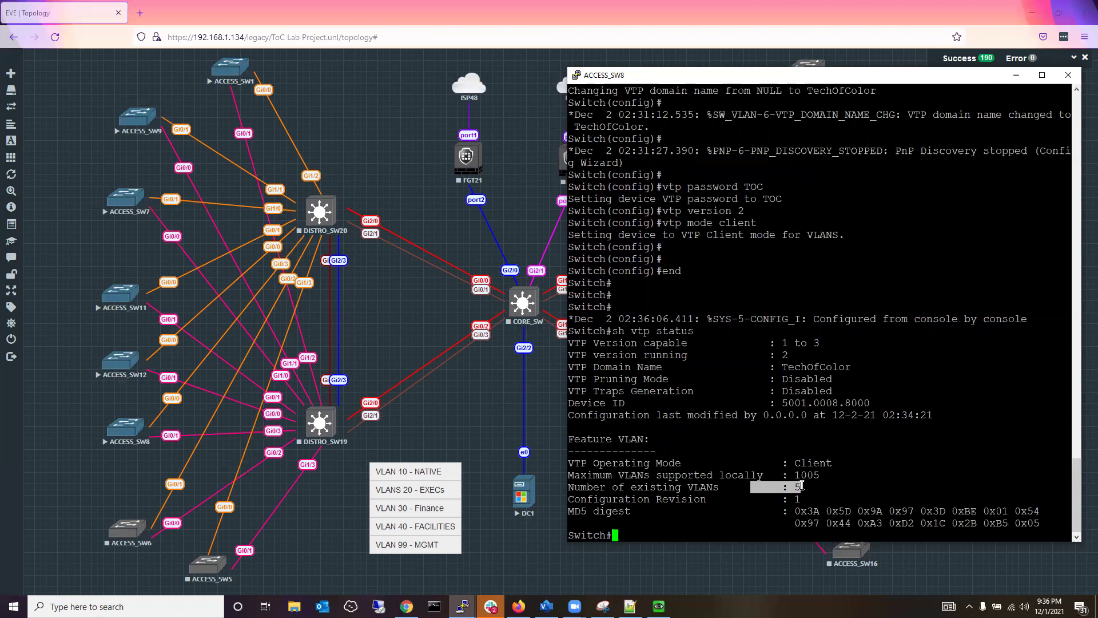
pyautogui.click(877, 464)
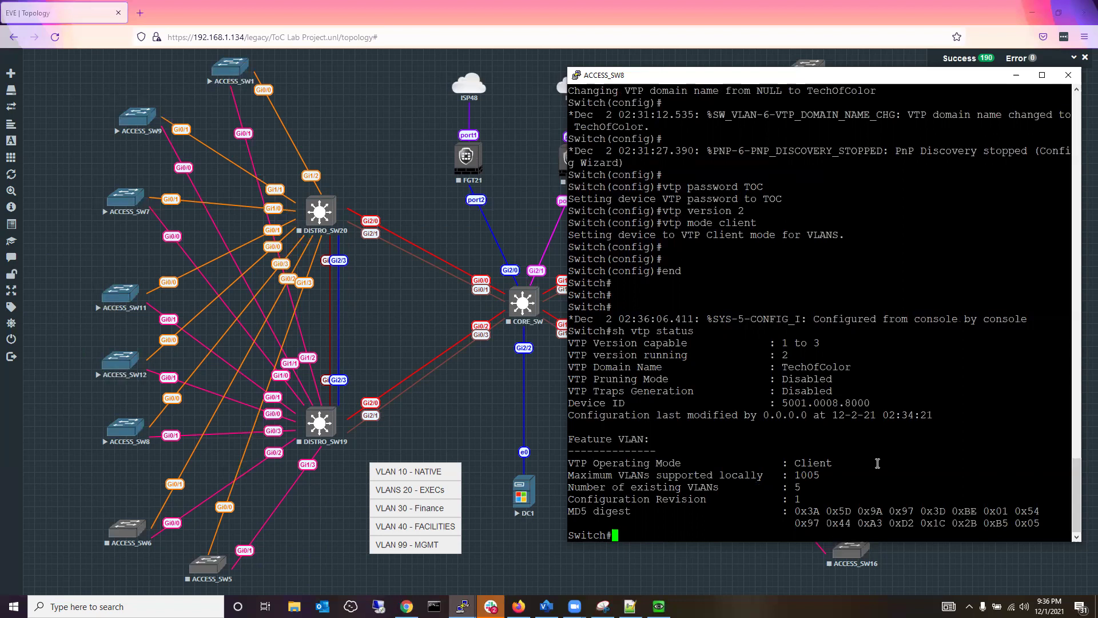
pyautogui.write('sh vlan bri')
pyautogui.press('Return')
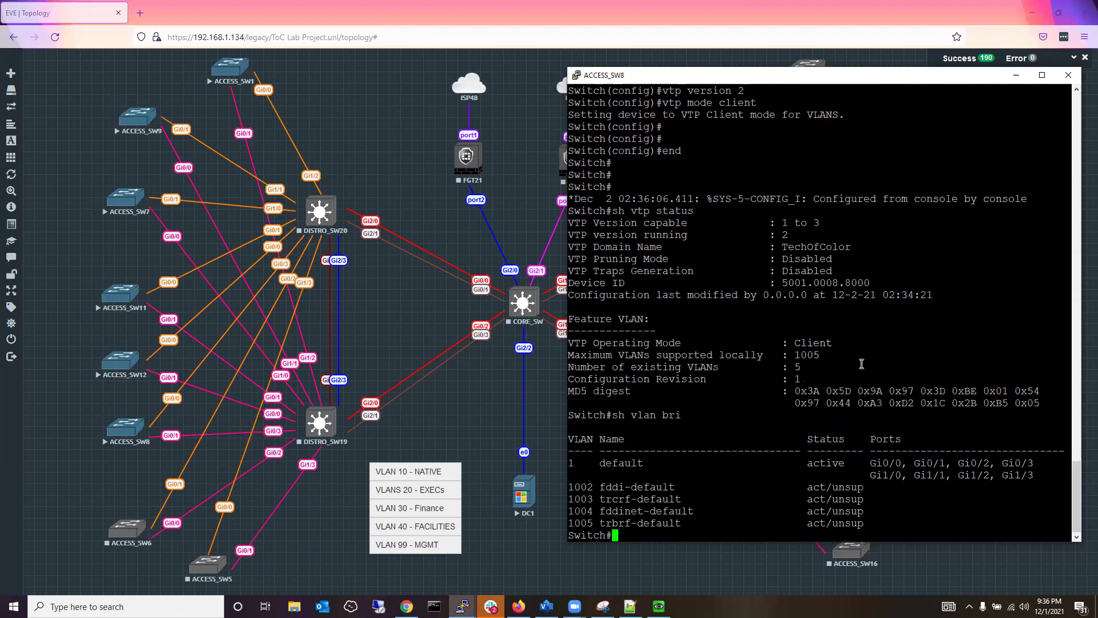
pyautogui.moveTo(806, 369); pyautogui.dragTo(678, 369)
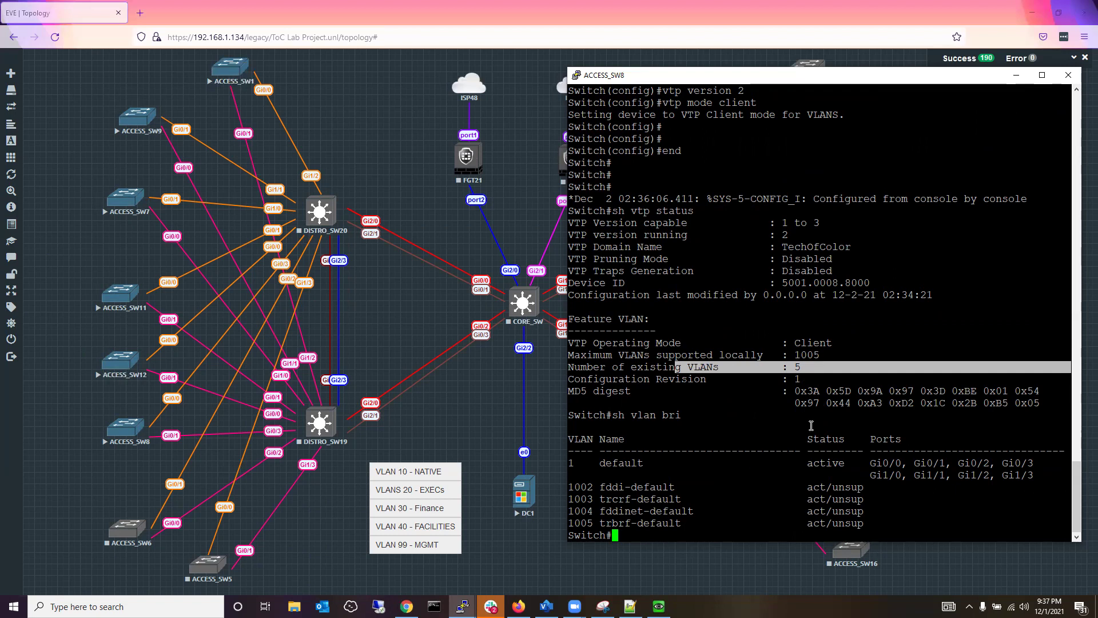
pyautogui.click(801, 380)
pyautogui.moveTo(801, 380); pyautogui.dragTo(624, 379)
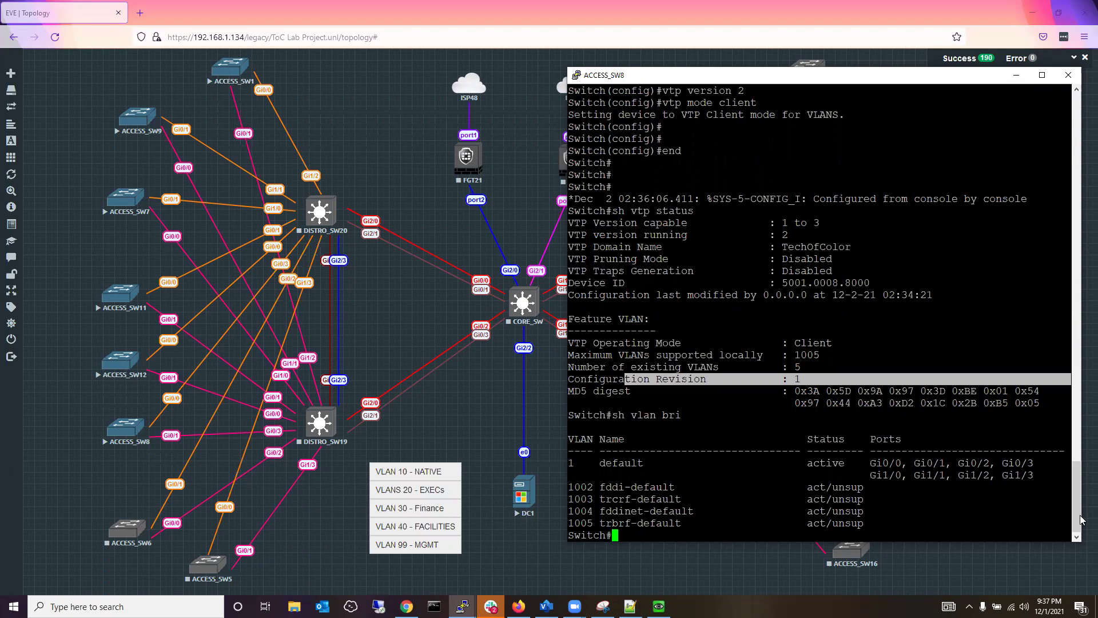
pyautogui.moveTo(1076, 503)
pyautogui.mouseDown()
pyautogui.moveTo(1078, 483)
pyautogui.moveTo(1079, 508)
pyautogui.mouseUp()
# Start the DISTRO_SW20 switch from its node menu.
pyautogui.rightClick(320, 214)
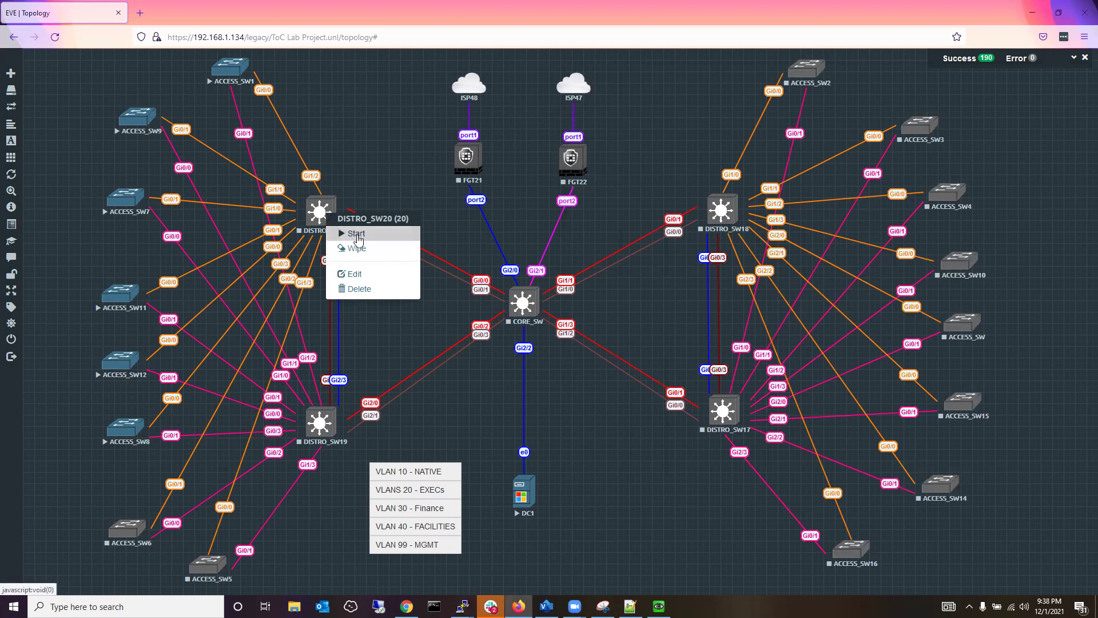
pyautogui.click(359, 240)
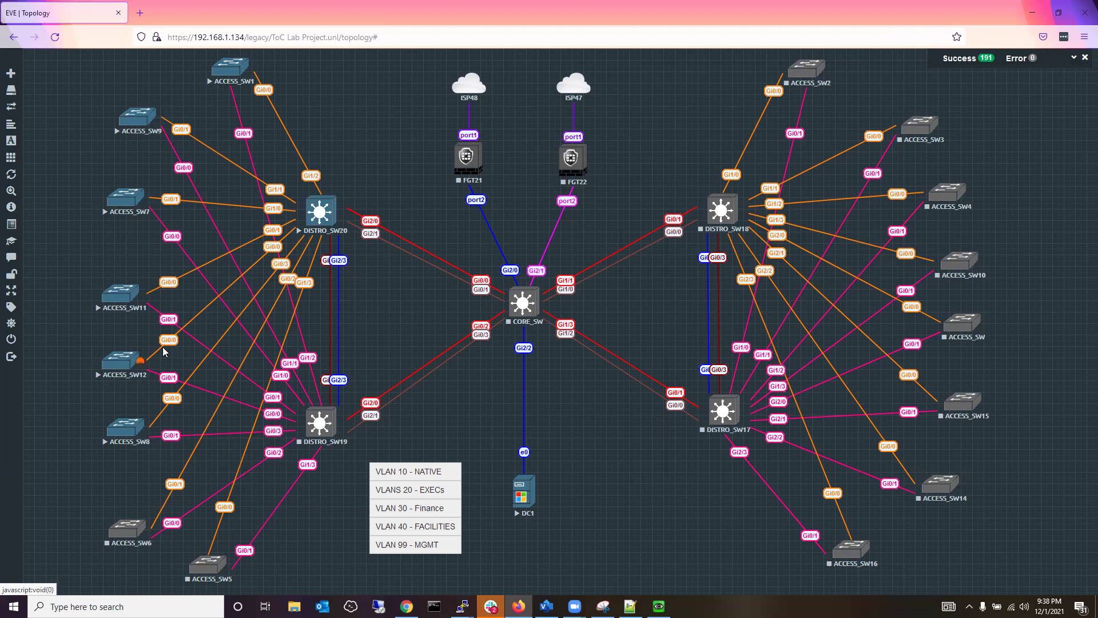
# Open the DISTRO_SW20 telnet console in PuTTY and snap it to the right half.
pyautogui.click(318, 217)
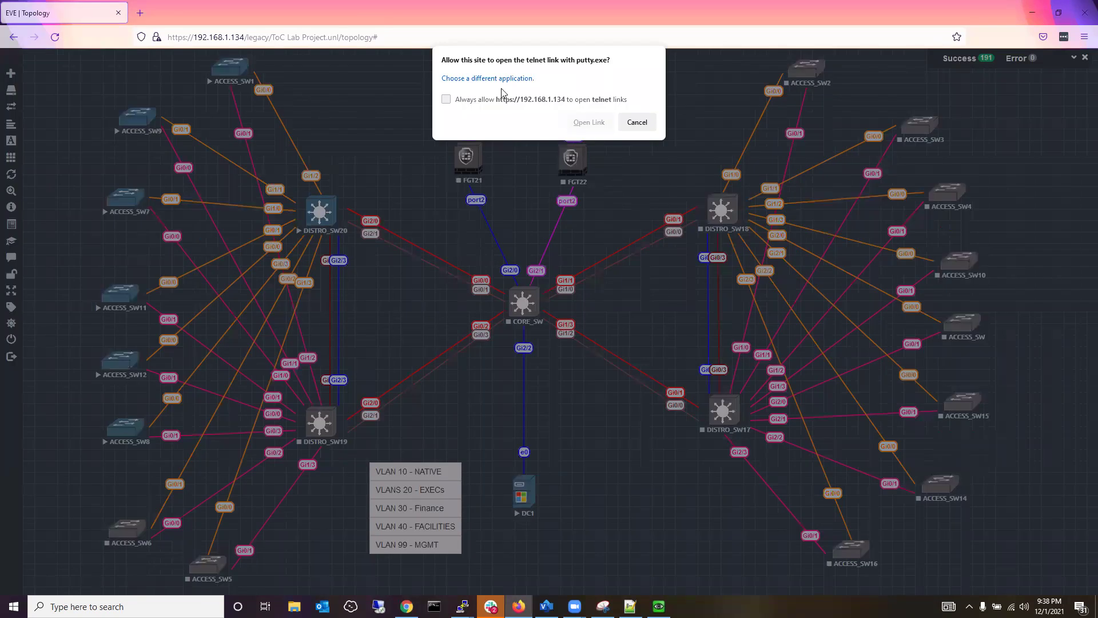
pyautogui.click(583, 122)
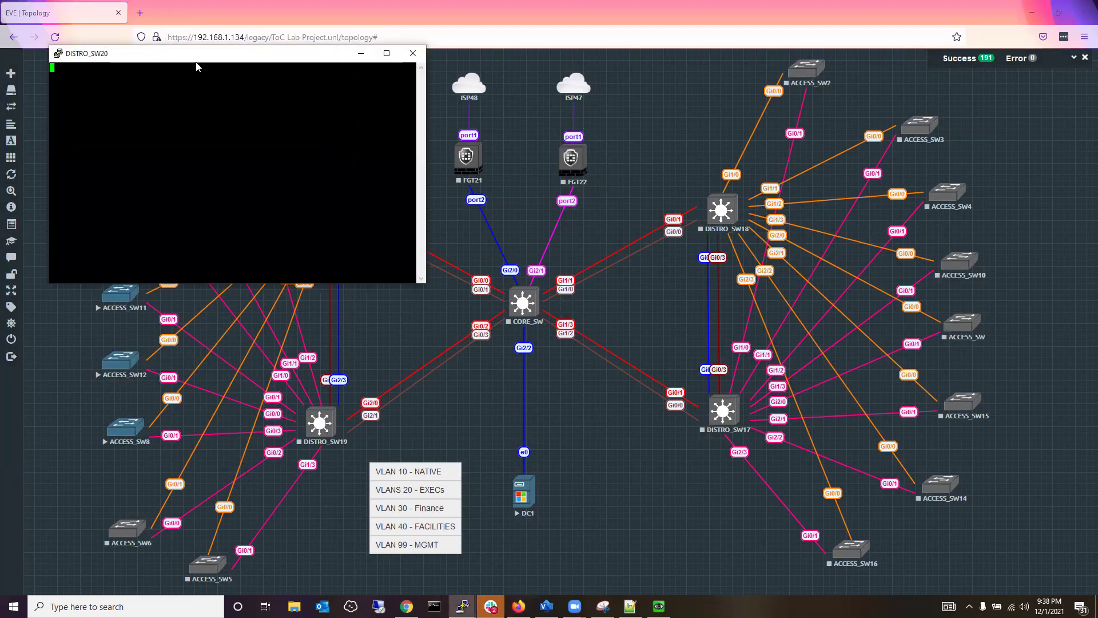
pyautogui.moveTo(330, 53); pyautogui.dragTo(1096, 36)
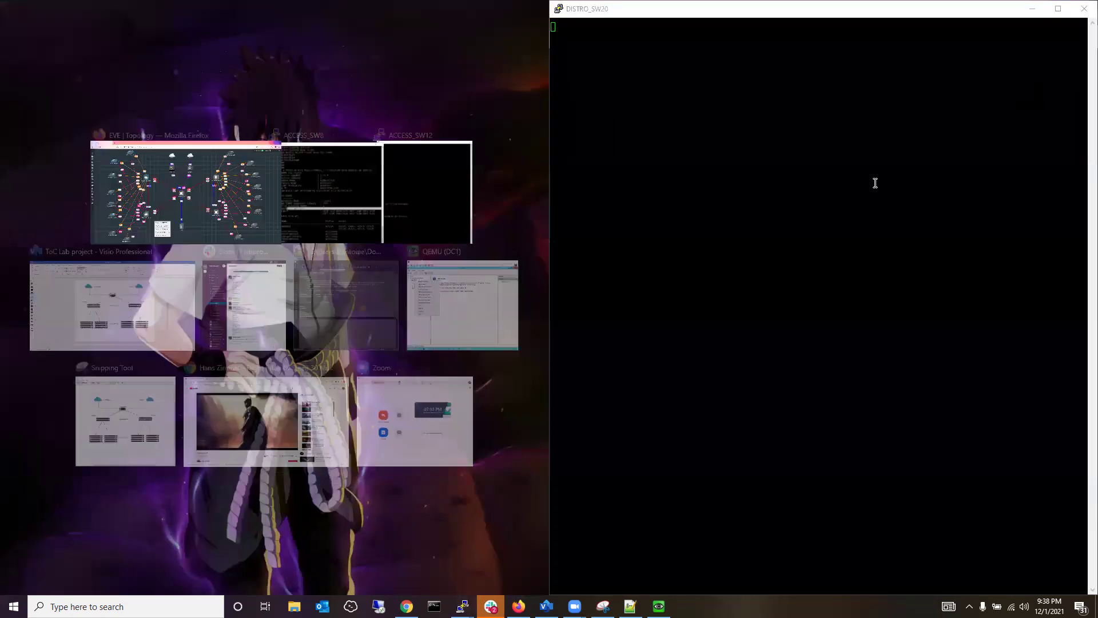
pyautogui.click(876, 184)
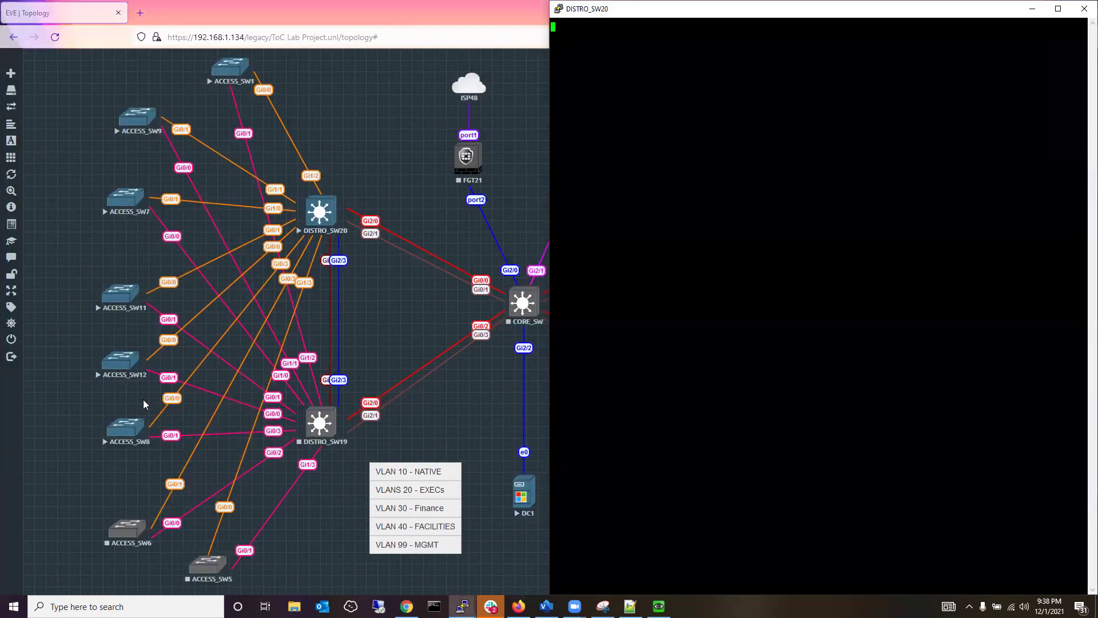
# Back in the topology, list ACCESS_SW8's interfaces available for capture.
pyautogui.click(144, 404)
pyautogui.rightClick(172, 398)
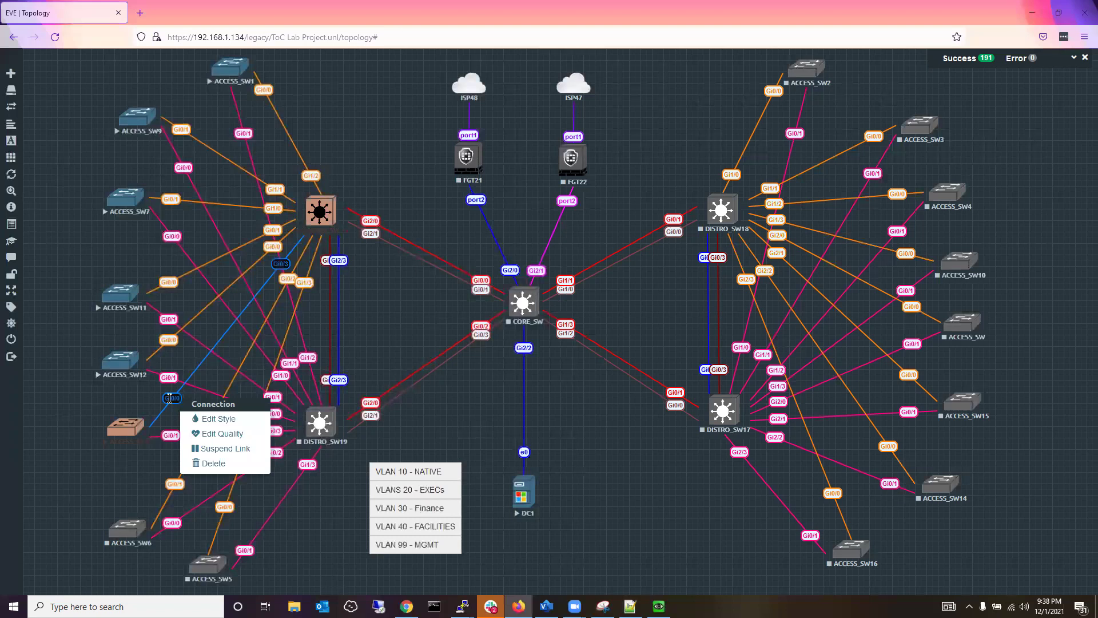
pyautogui.rightClick(133, 429)
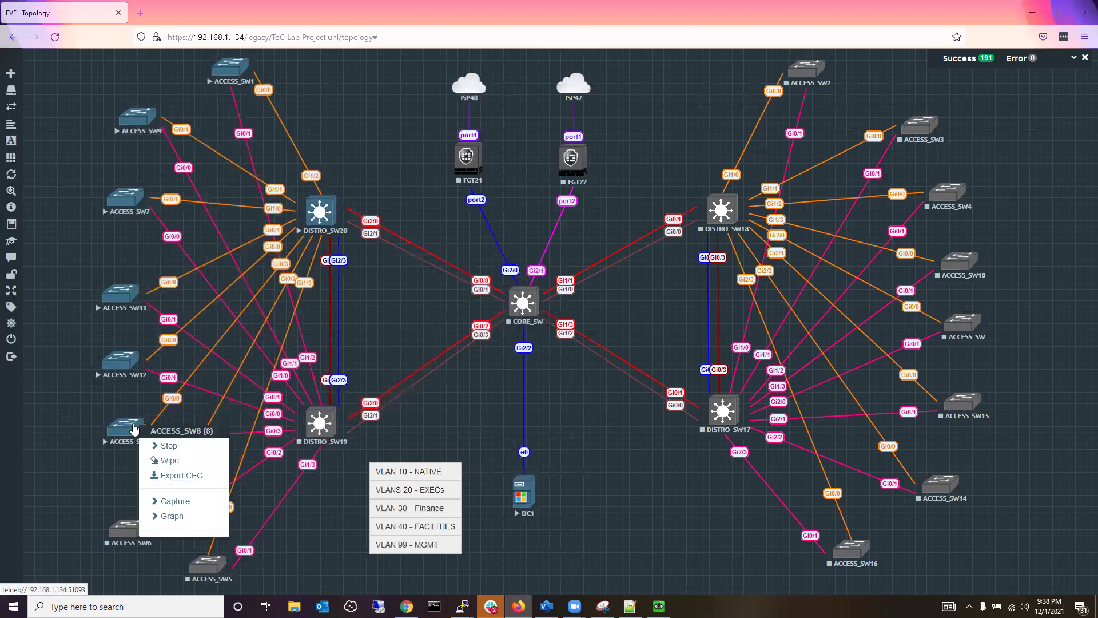
pyautogui.click(184, 501)
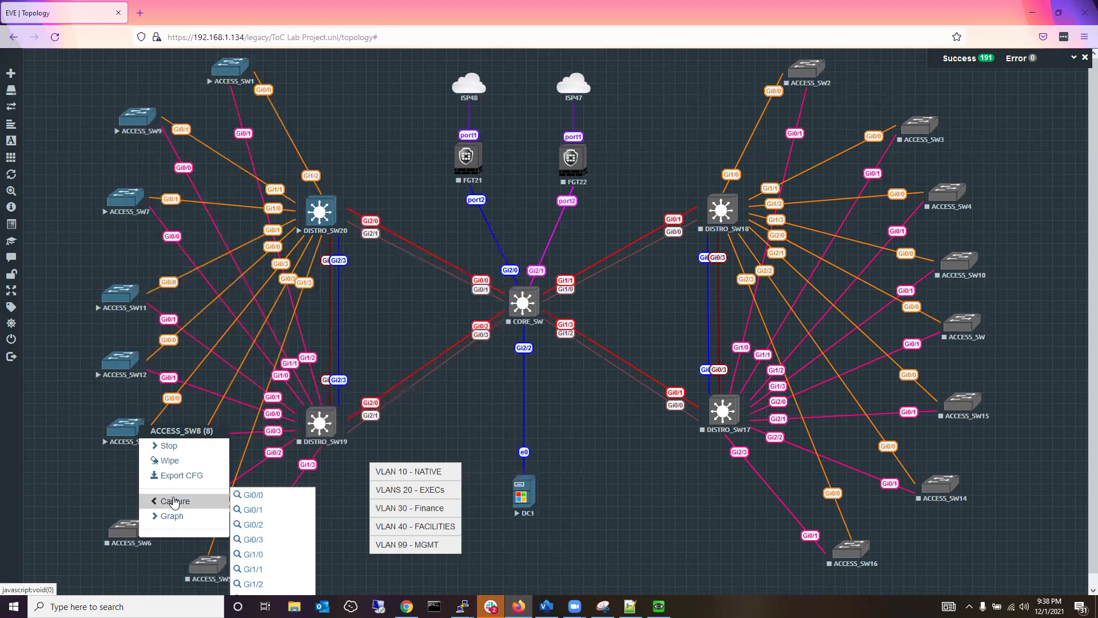
# Start an Ethernet Wireshark capture on ACCESS_SW8 Gi0/0, then bring DISTRO_SW20's terminal forward.
pyautogui.click(253, 495)
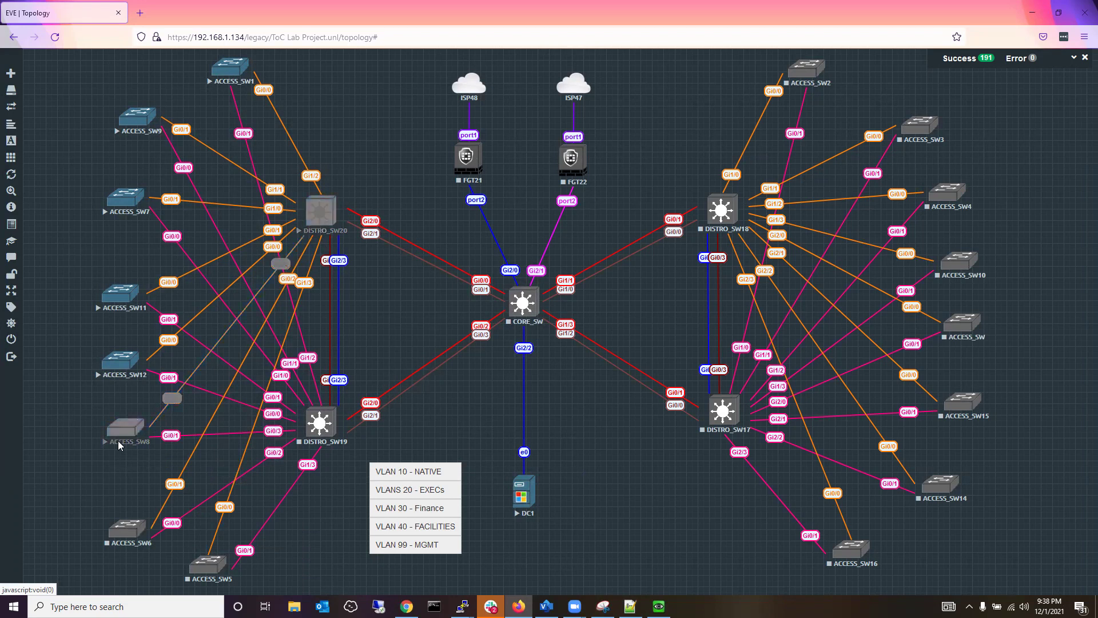
pyautogui.click(64, 582)
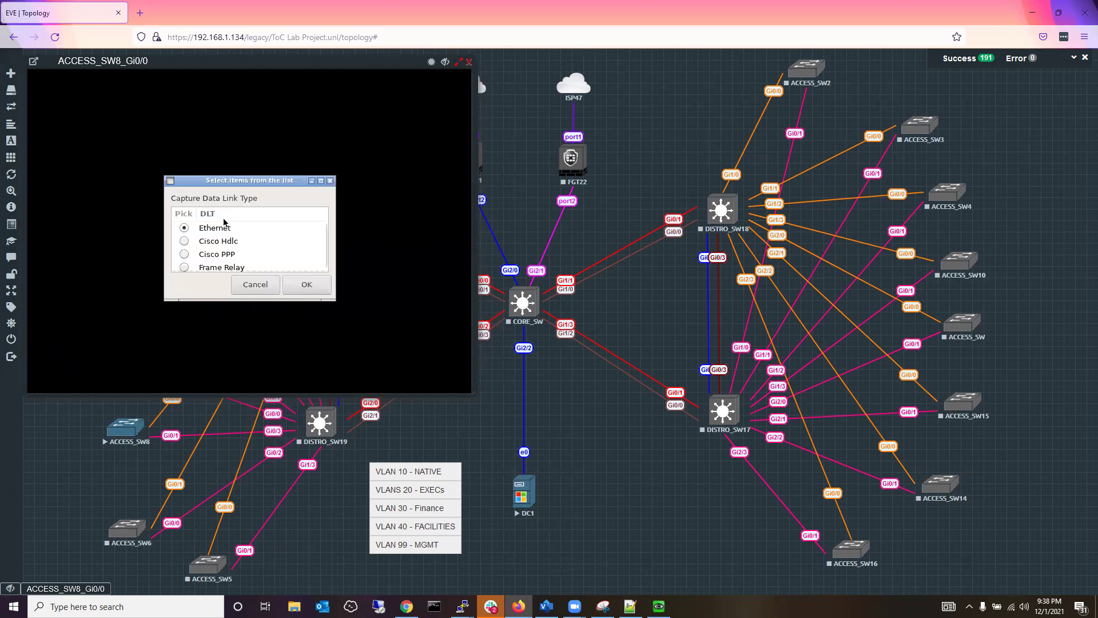
pyautogui.click(298, 286)
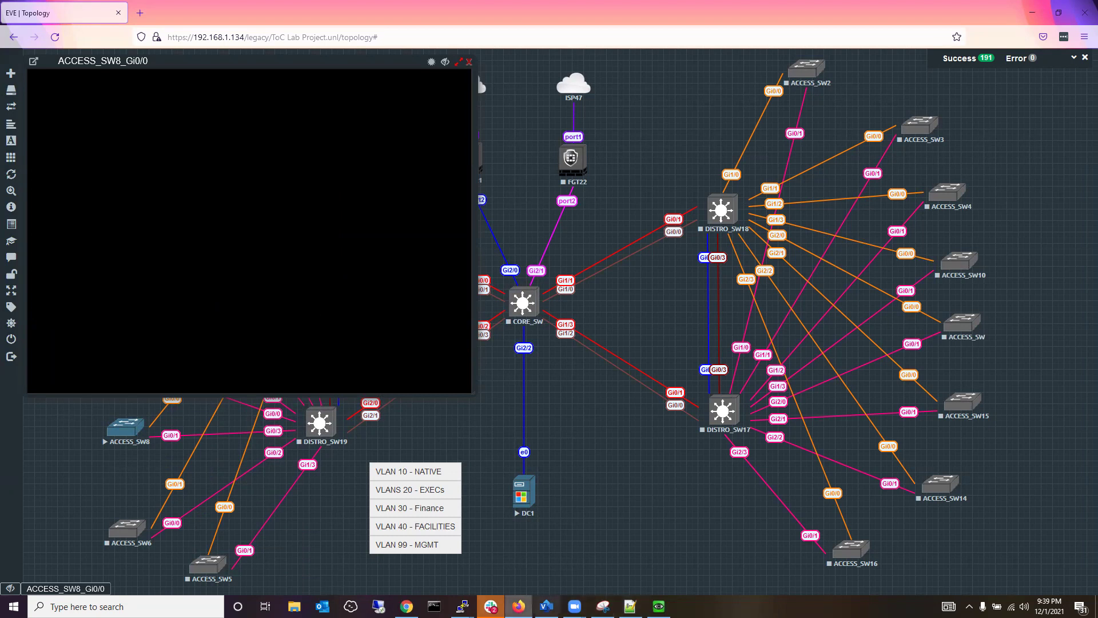
pyautogui.moveTo(462, 606)
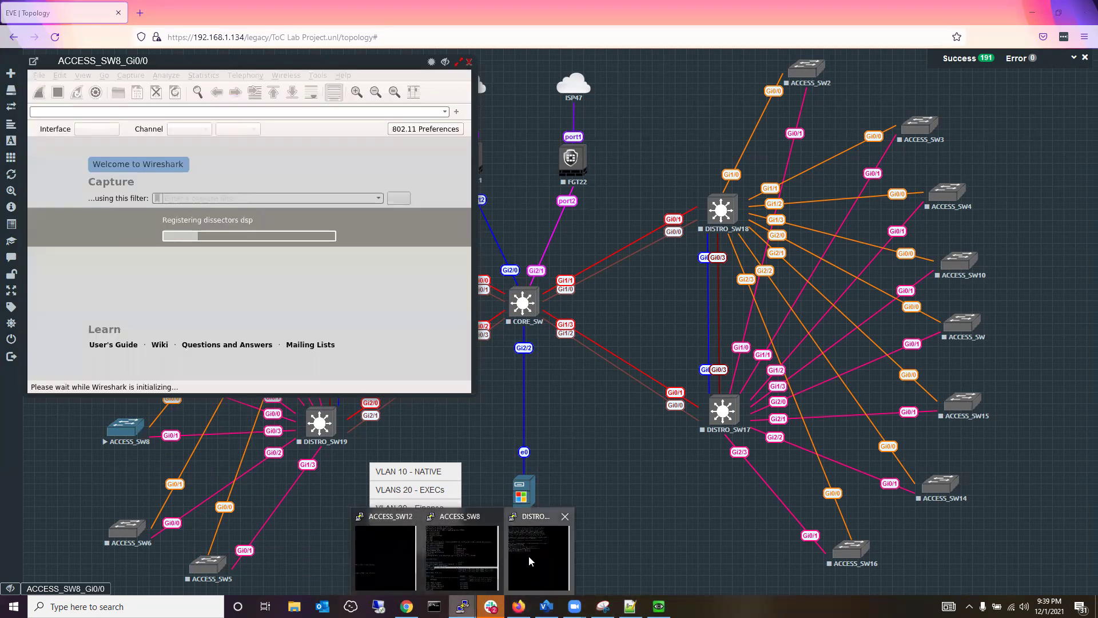
pyautogui.click(529, 556)
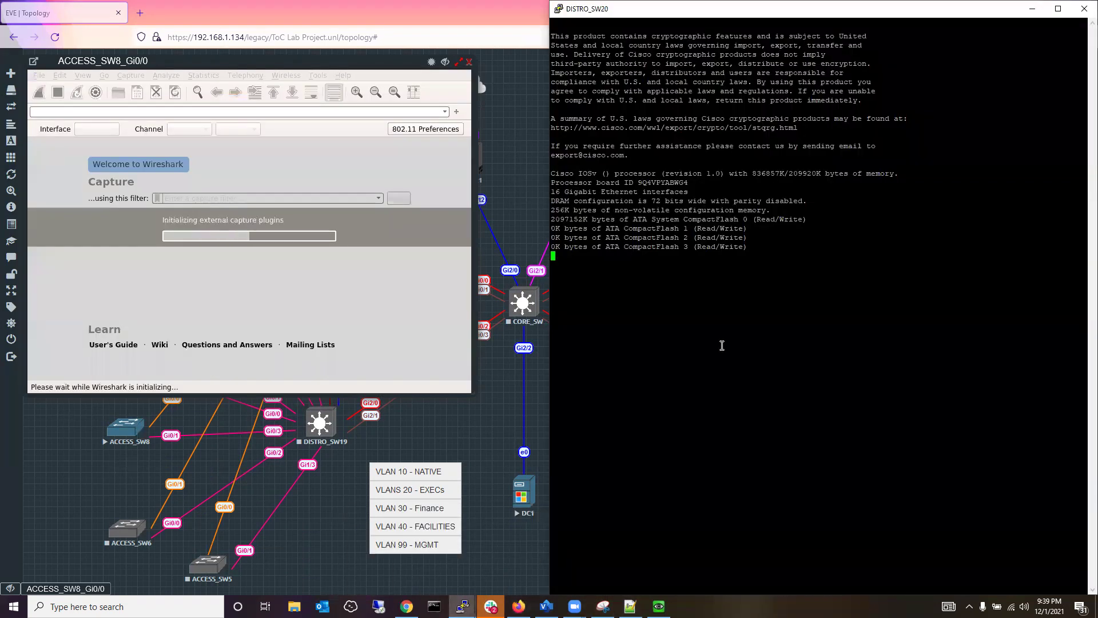
# Set the DISTRO_SW20 PuTTY terminal font to 14-point Courier New and snap it right.
pyautogui.rightClick(666, 8)
pyautogui.click(714, 173)
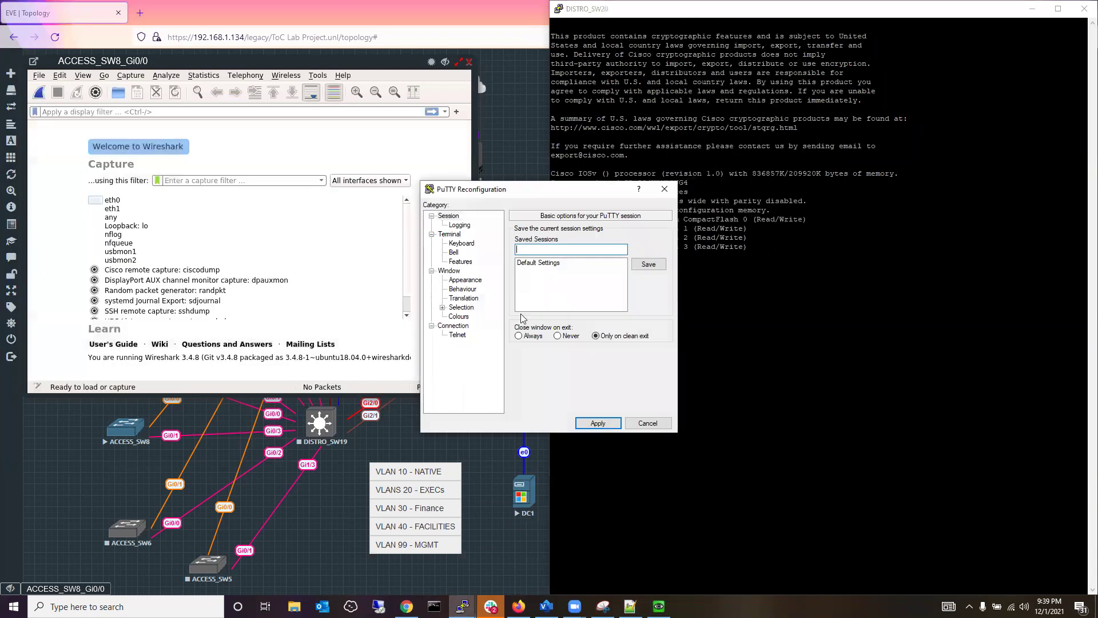
pyautogui.click(465, 280)
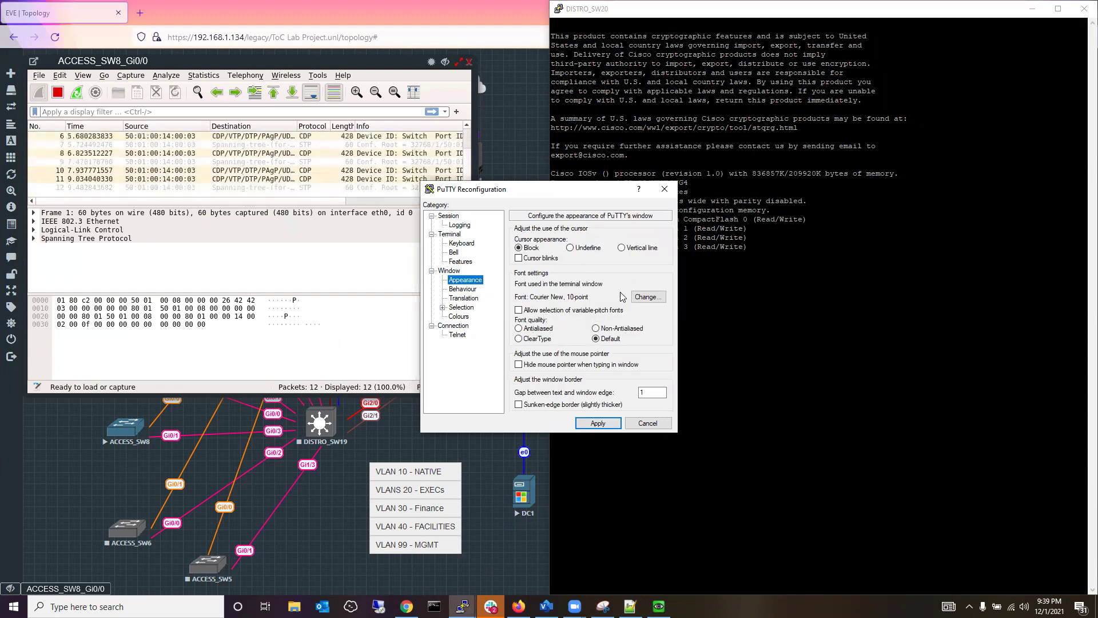
pyautogui.click(646, 297)
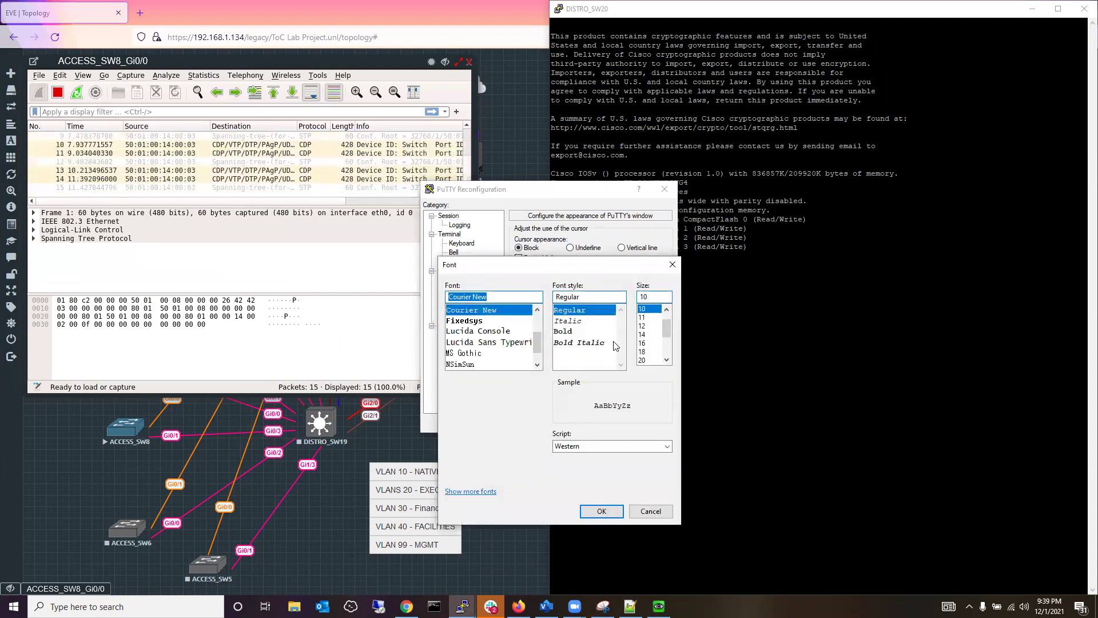
pyautogui.click(642, 334)
pyautogui.click(595, 509)
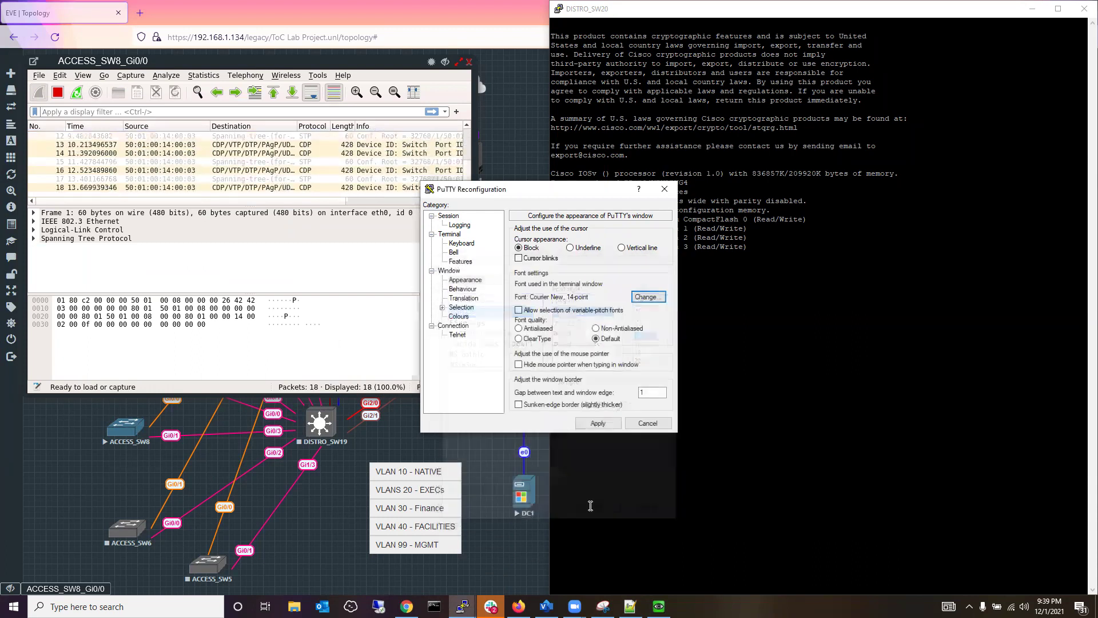
pyautogui.click(598, 426)
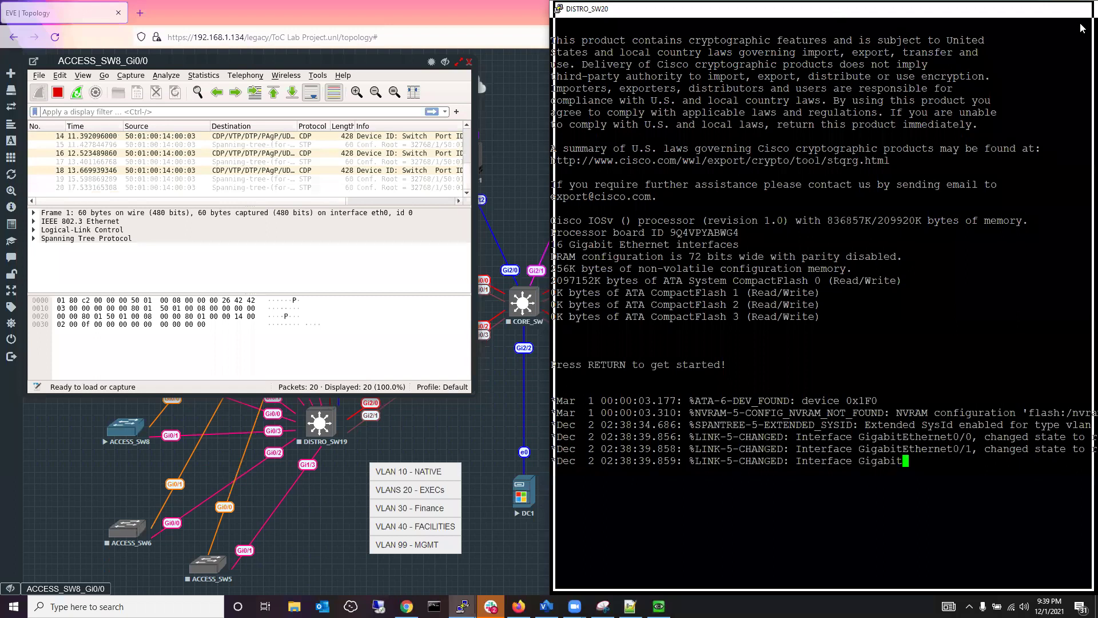
pyautogui.press('super+Right')
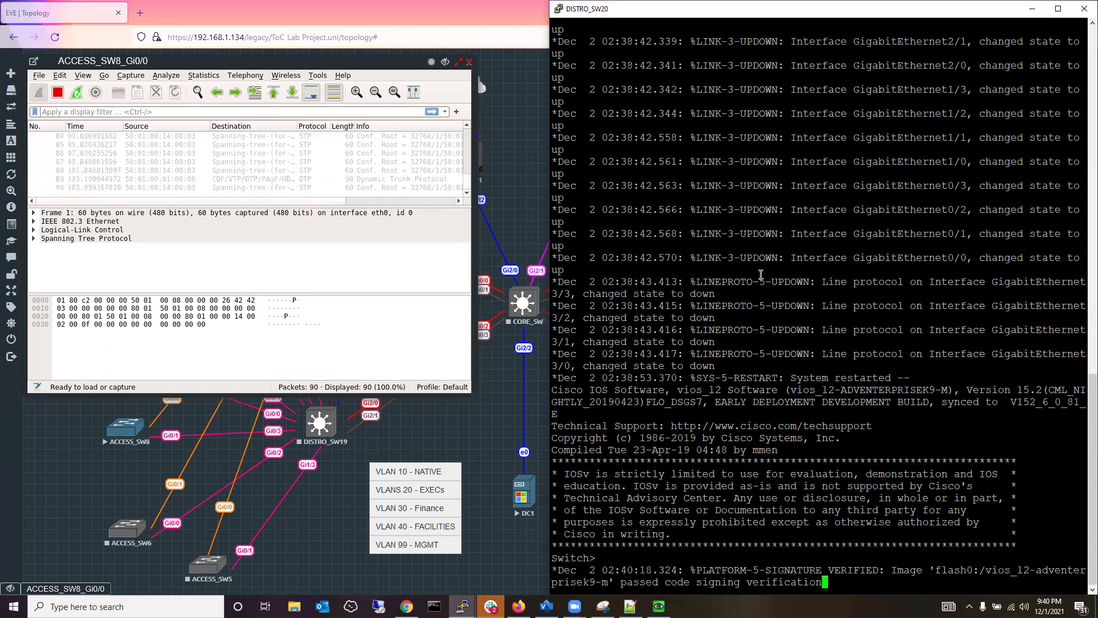
# Enter privileged and configuration mode on DISTRO_SW20 and set its hostname to distro20.
pyautogui.press('Return')
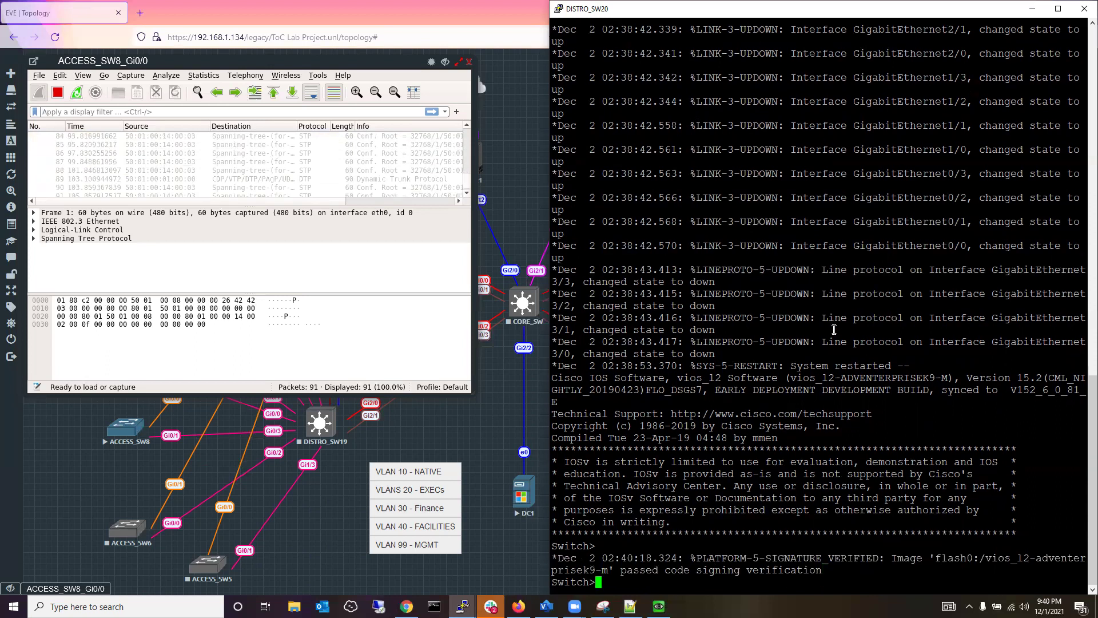
pyautogui.write('en')
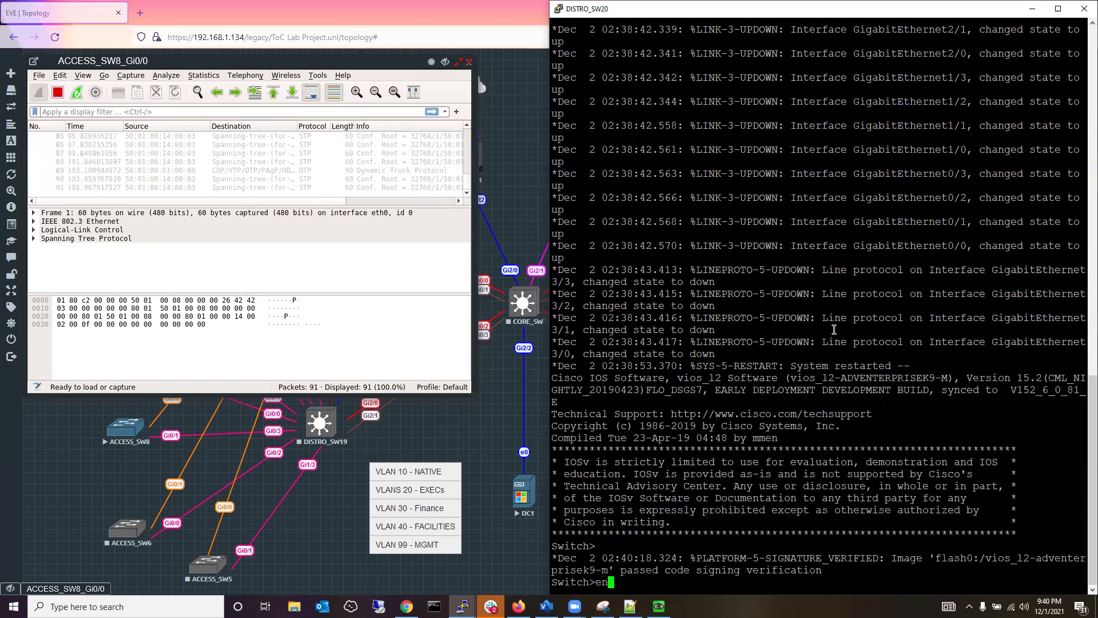
pyautogui.press('Return')
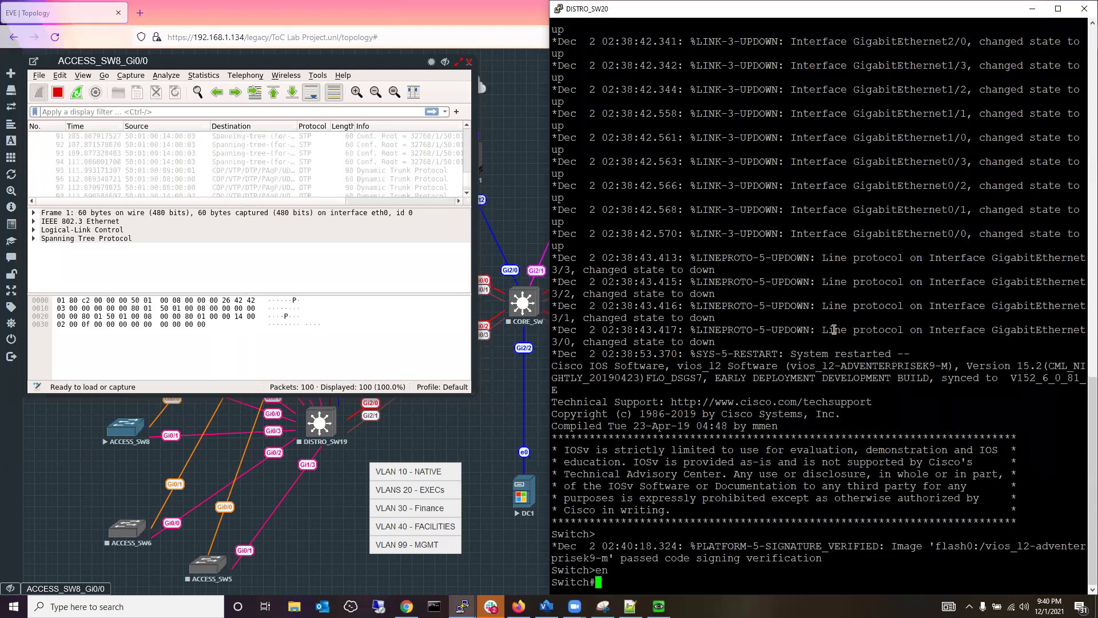
pyautogui.write('conf t')
pyautogui.press('Return')
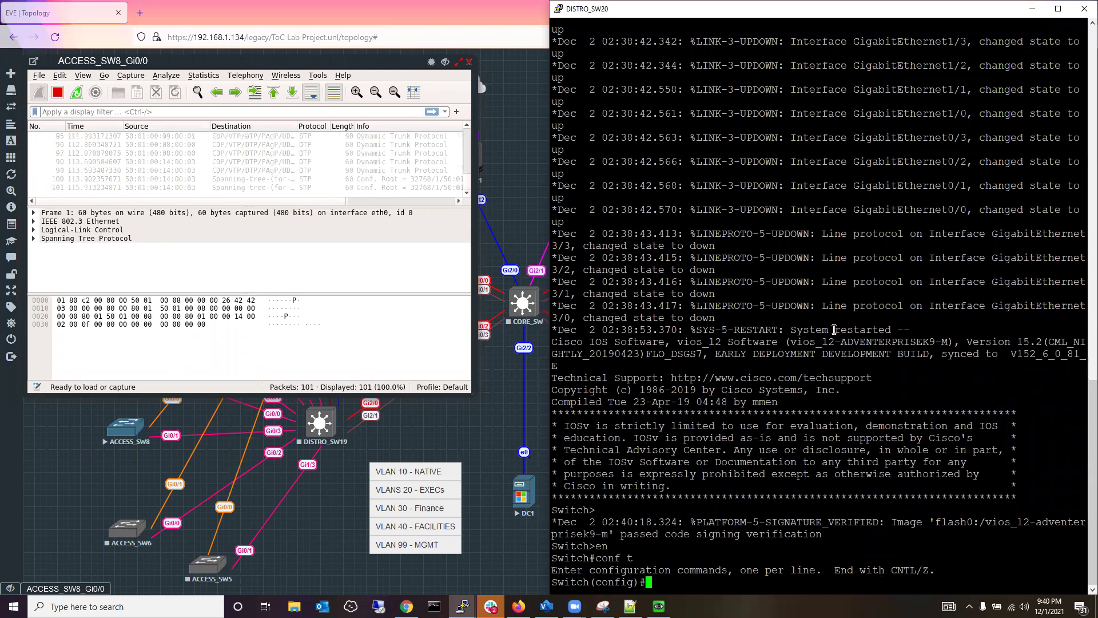
pyautogui.write('distro')
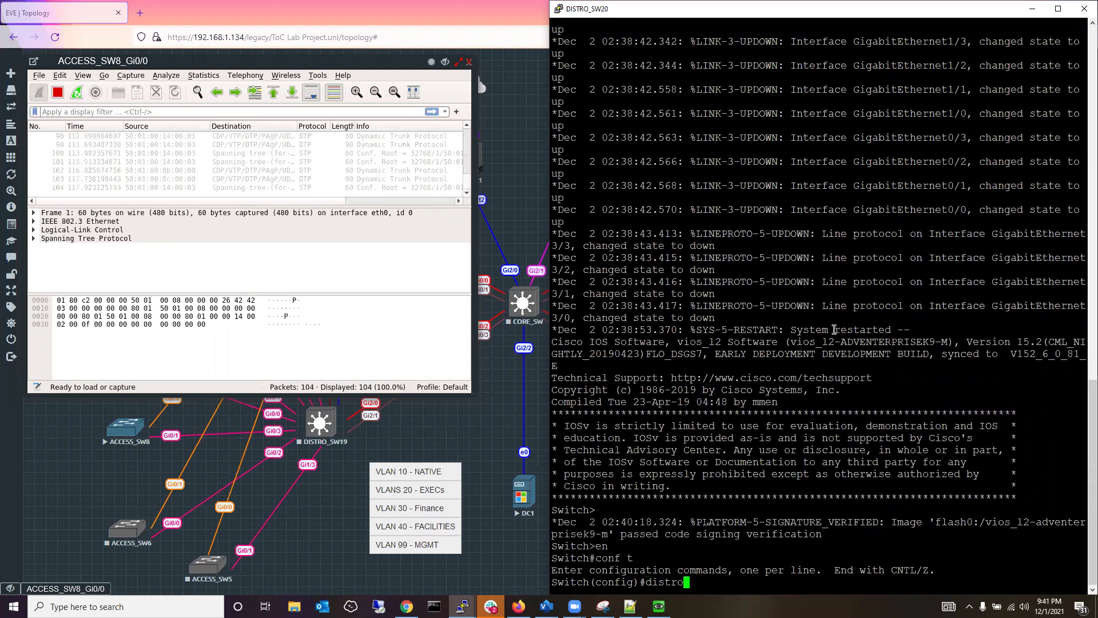
pyautogui.write('20')
pyautogui.press('Return')
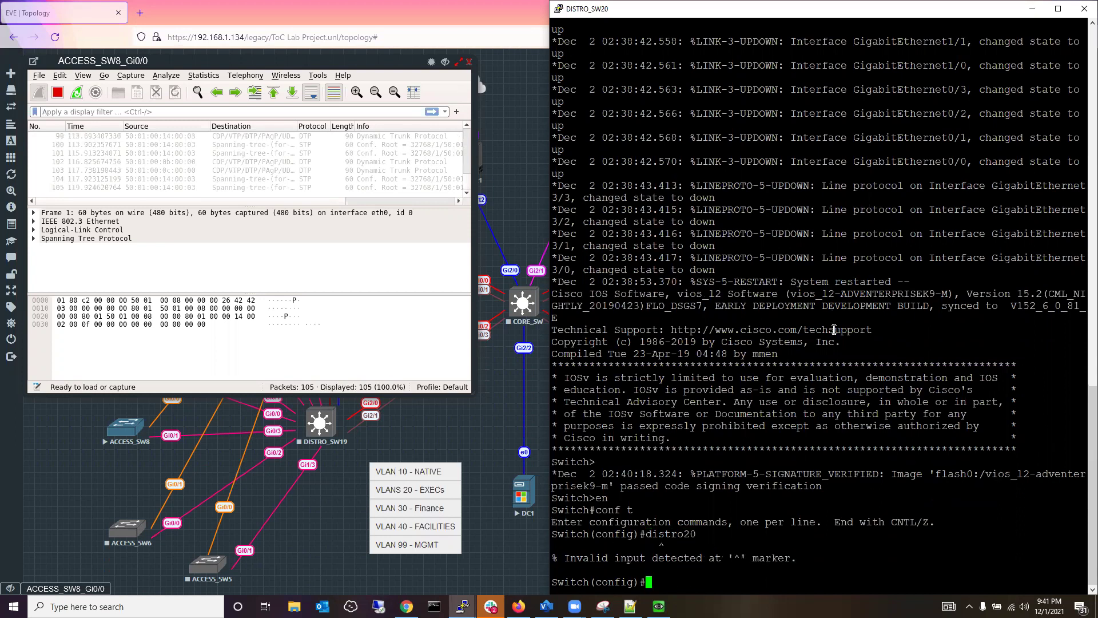
pyautogui.press('Up')
pyautogui.press('Left')
pyautogui.press('Left')
pyautogui.press('Left')
pyautogui.press('Left')
pyautogui.press('Left')
pyautogui.press('Left')
pyautogui.press('Left')
pyautogui.press('Left')
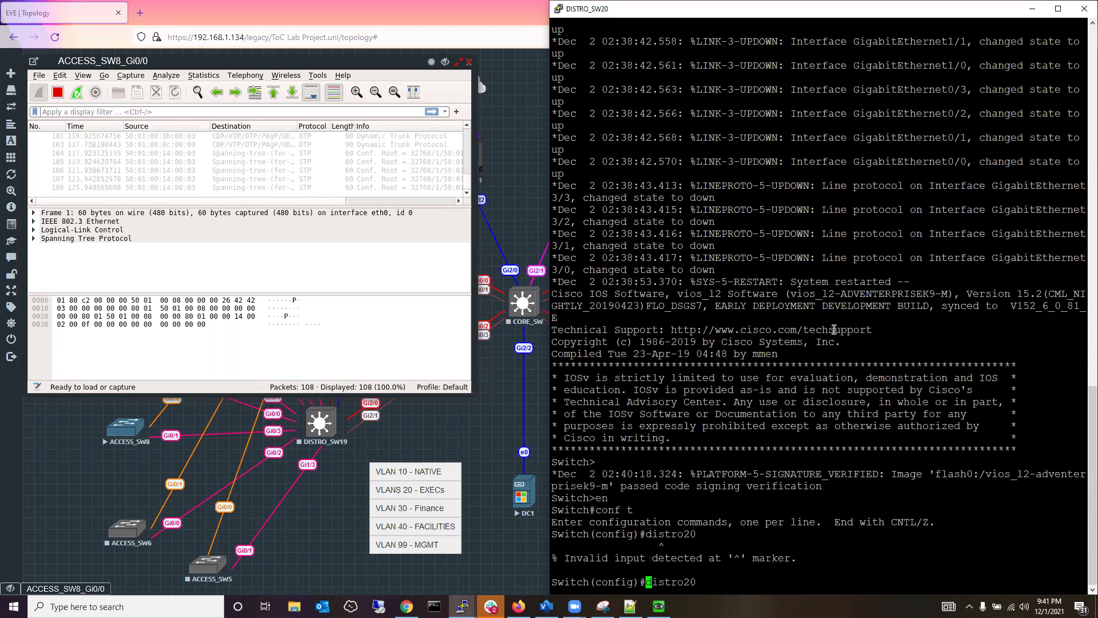
pyautogui.write('hostname')
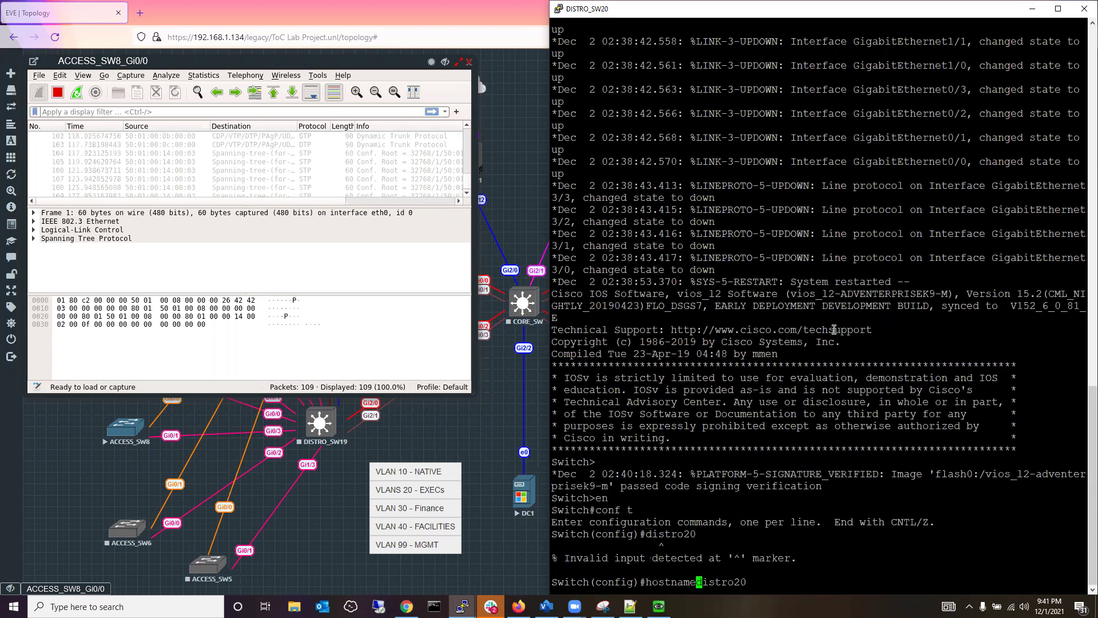
pyautogui.press('Return')
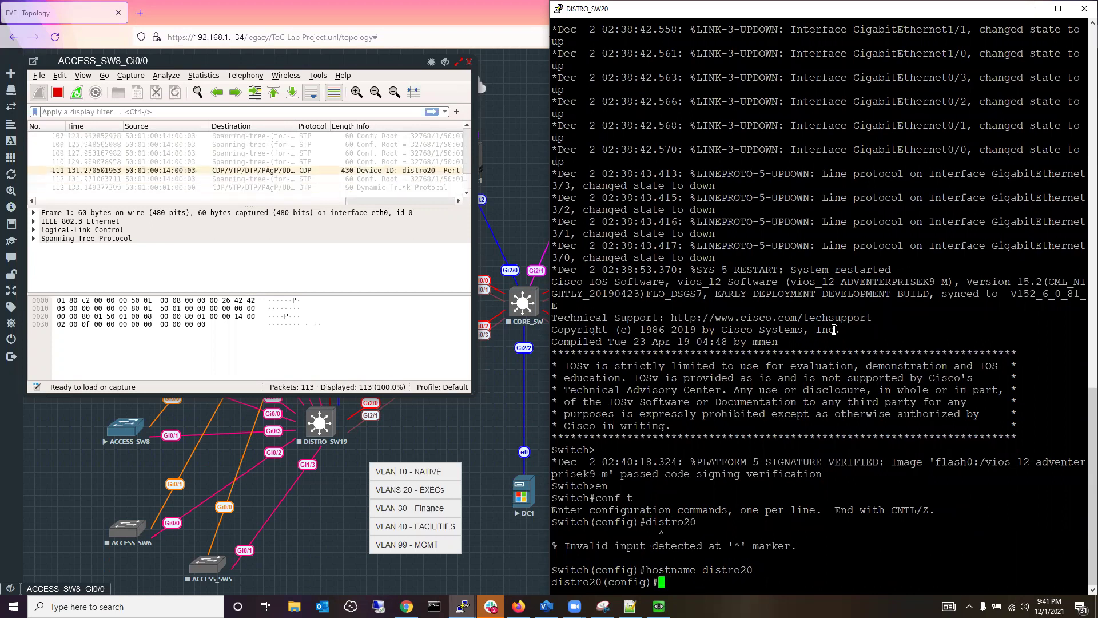
# Exit configuration mode back to the distro20 privileged prompt.
pyautogui.write('sh')
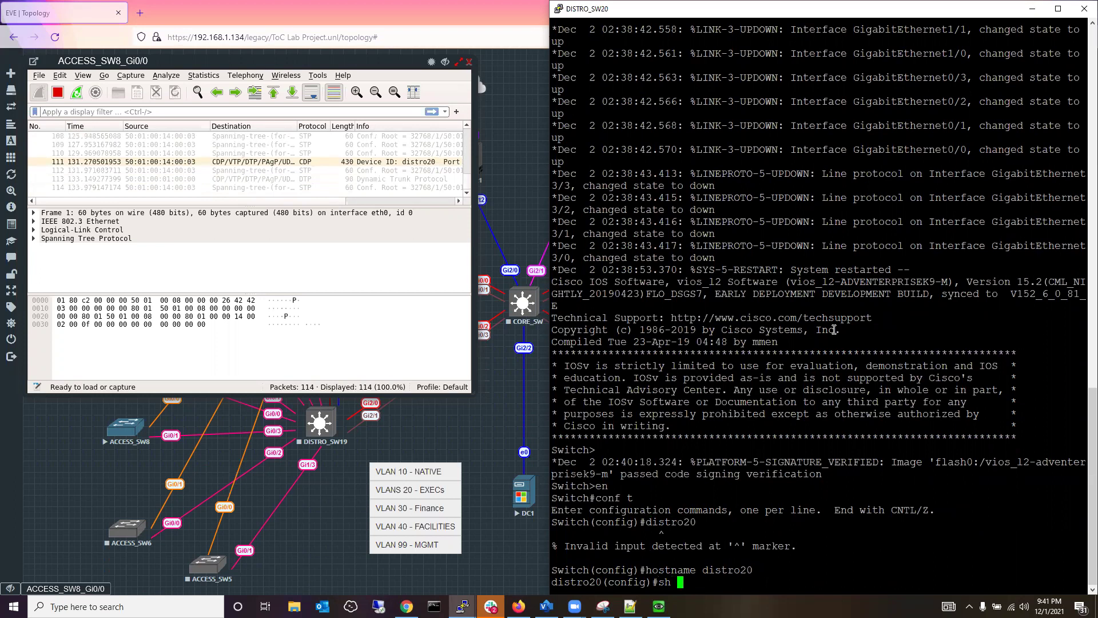
pyautogui.press('BackSpace')
pyautogui.press('BackSpace')
pyautogui.press('BackSpace')
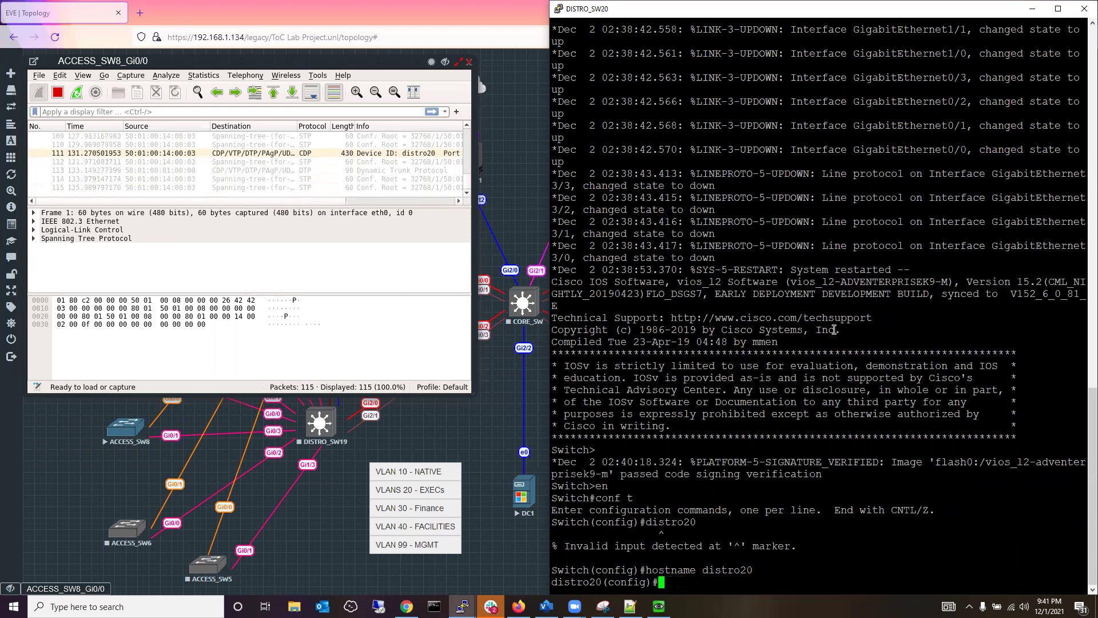
pyautogui.write('exit')
pyautogui.press('Return')
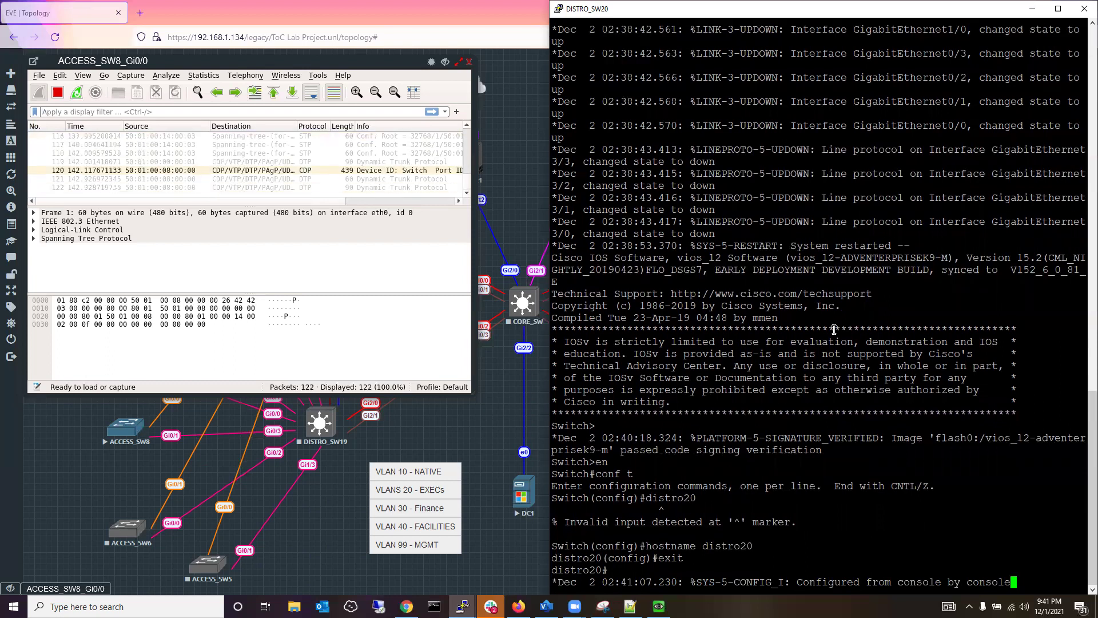
pyautogui.press('Return')
pyautogui.press('Return')
pyautogui.press('Return')
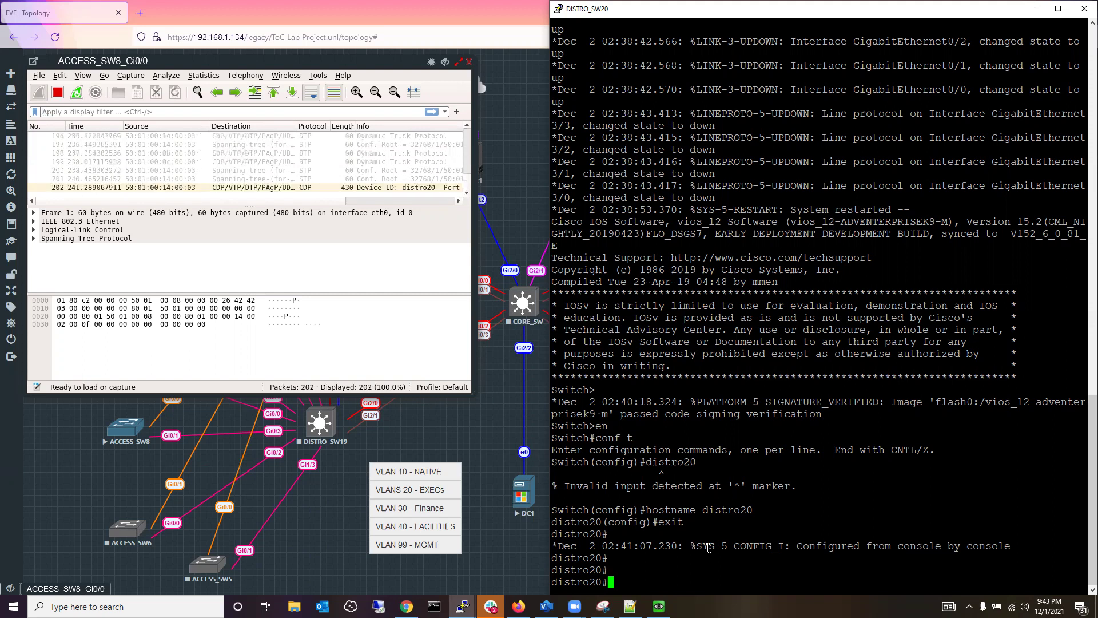
# Set distro20's VTP version to 2 in global configuration mode.
pyautogui.write('v')
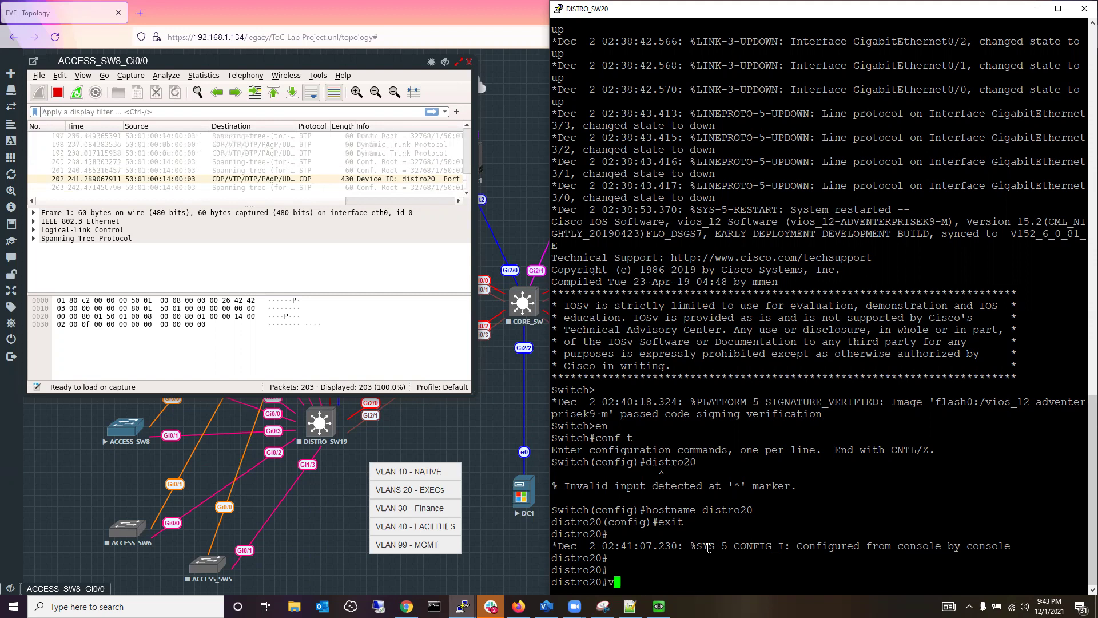
pyautogui.write('tp ')
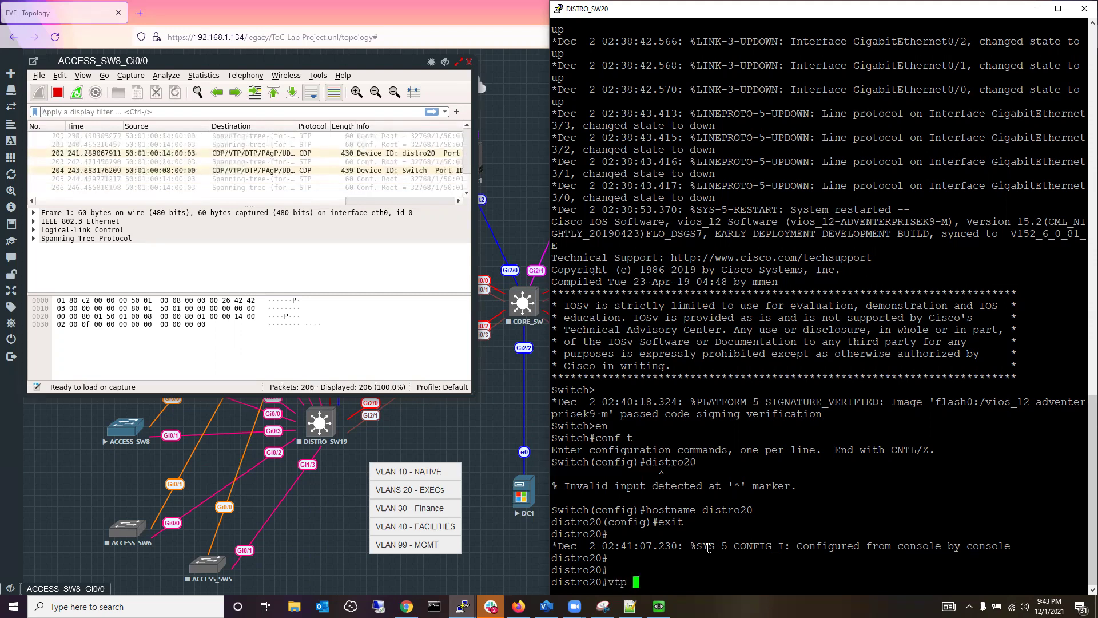
pyautogui.write('version ')
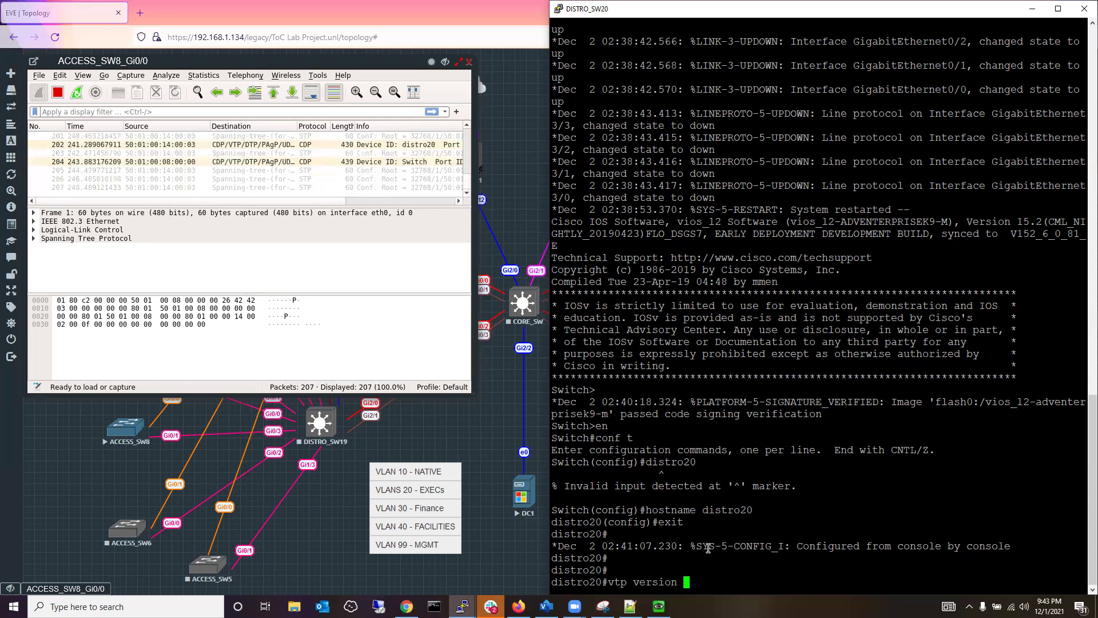
pyautogui.write('2')
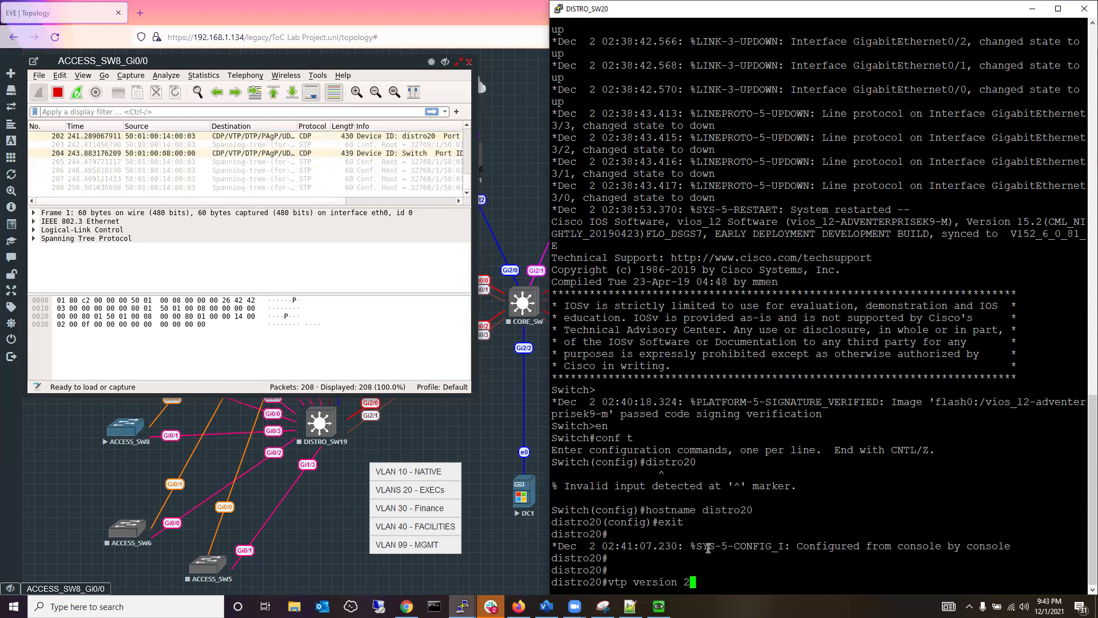
pyautogui.press('Return')
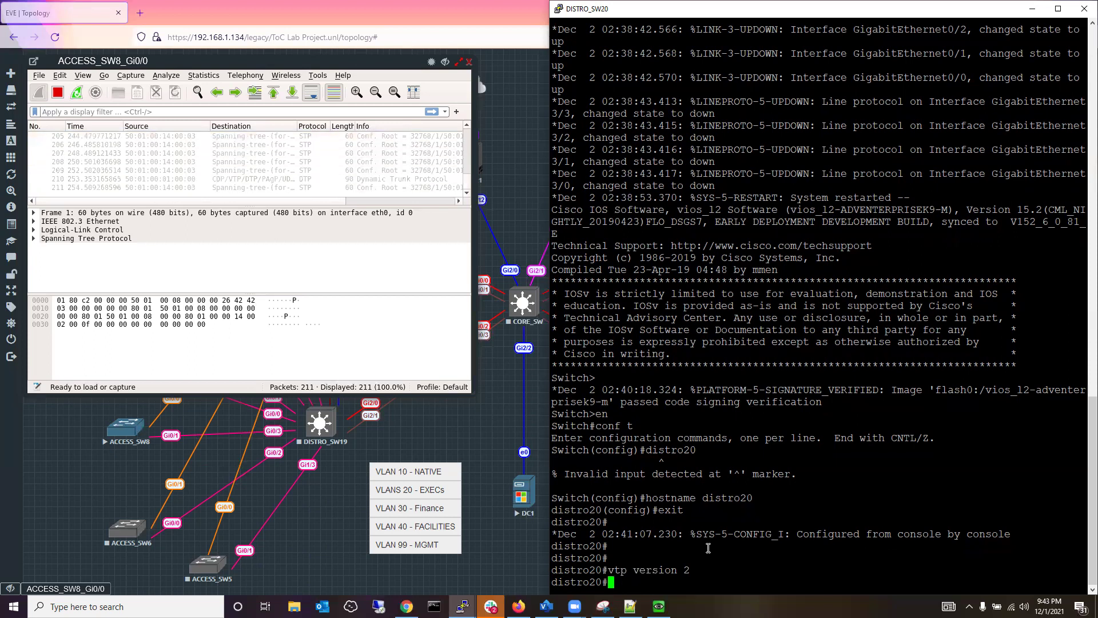
pyautogui.write('conf t')
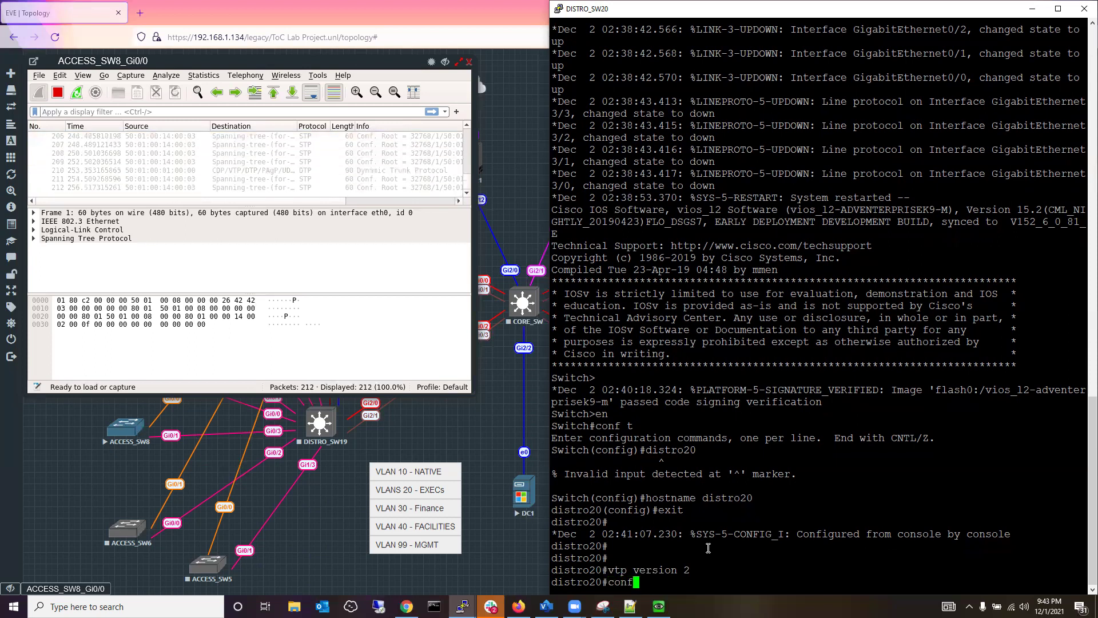
pyautogui.press('Return')
pyautogui.write('vt')
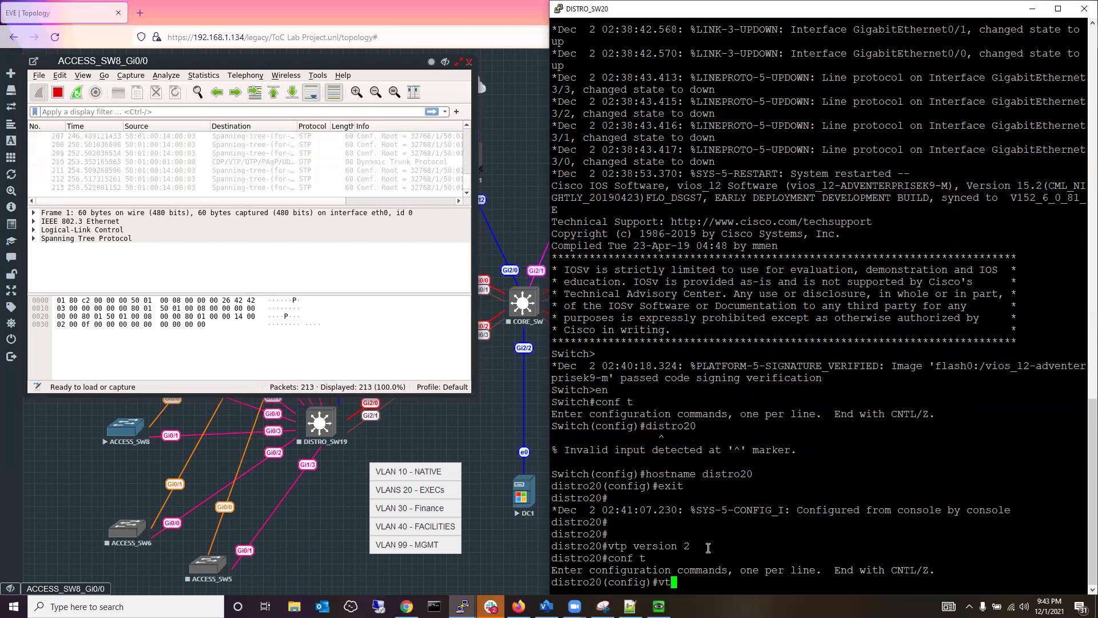
pyautogui.write('p ver')
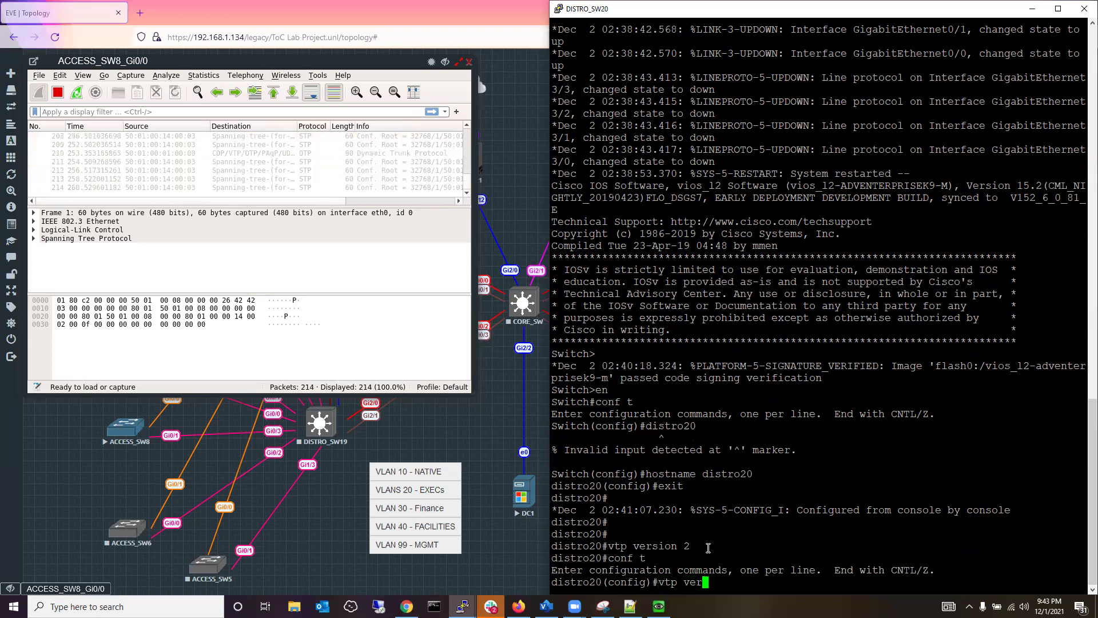
pyautogui.write('sion 2')
pyautogui.press('Return')
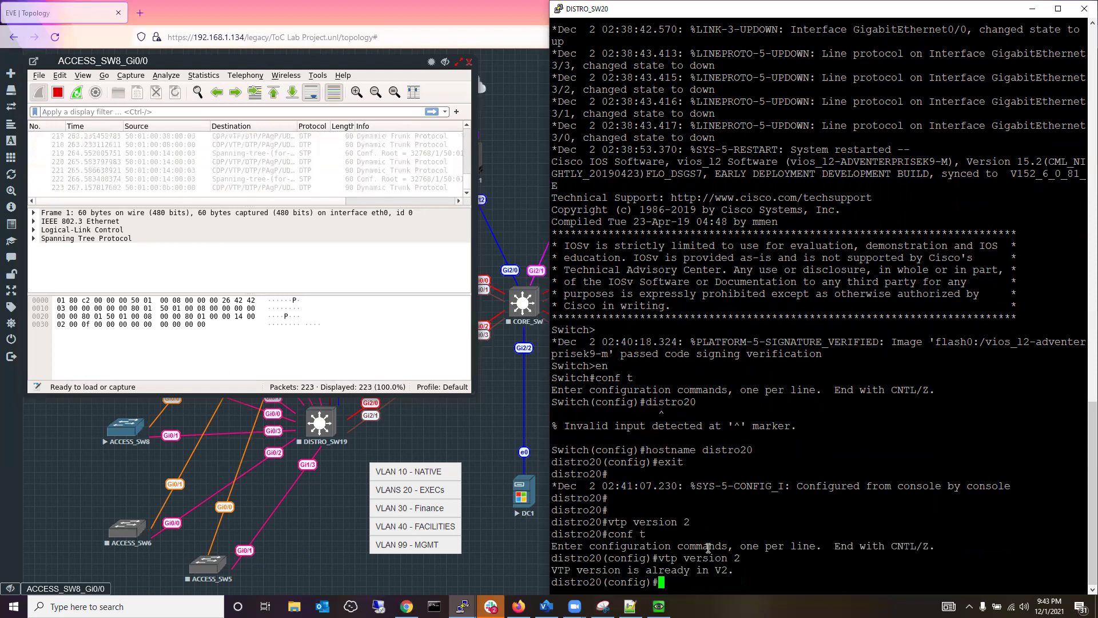
# Set a VTP password on distro20.
pyautogui.write('vtp passwop')
pyautogui.press('BackSpace')
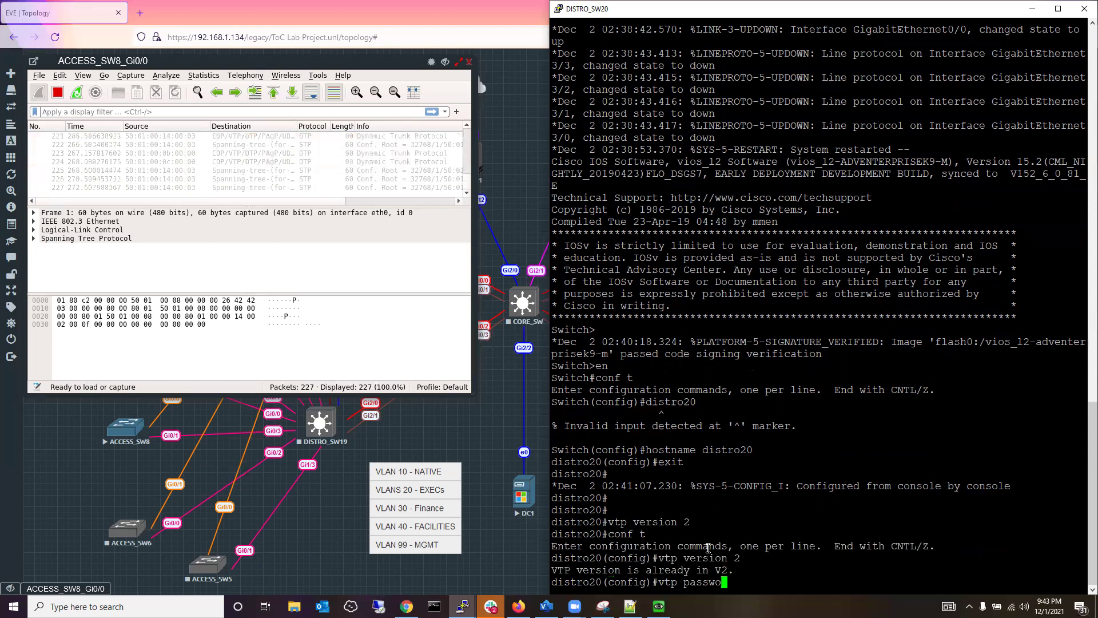
pyautogui.write('rd ')
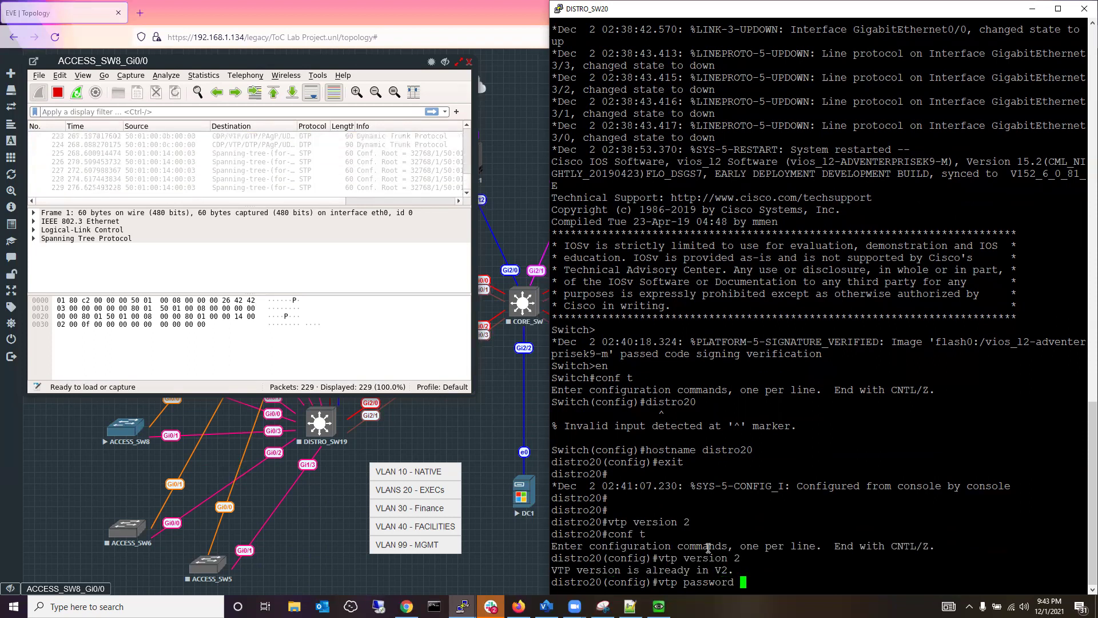
pyautogui.write('TOC')
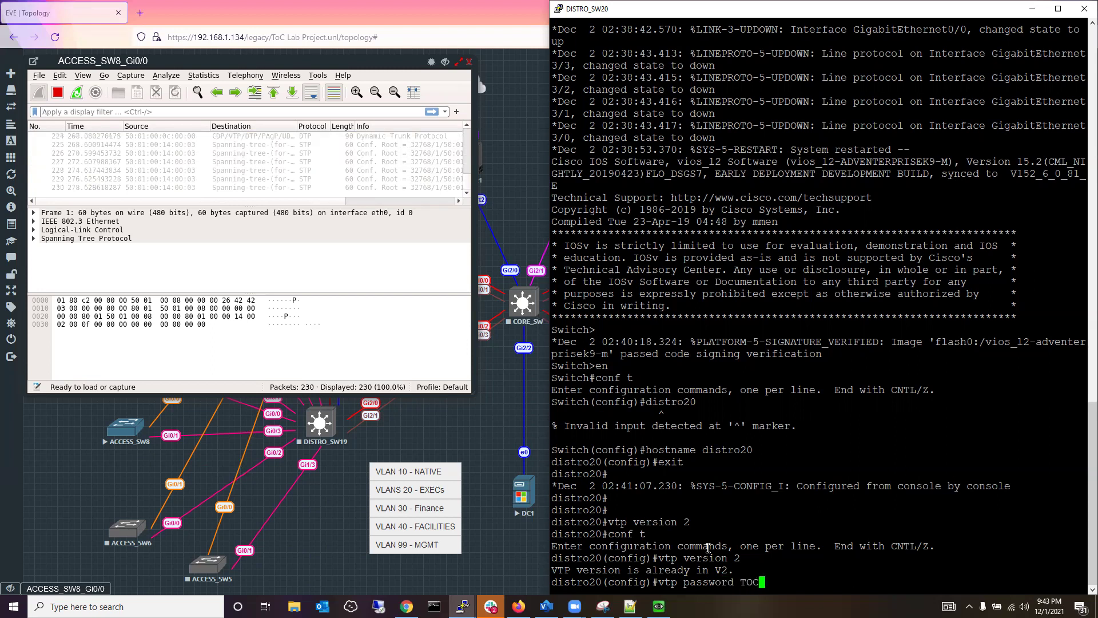
pyautogui.press('Return')
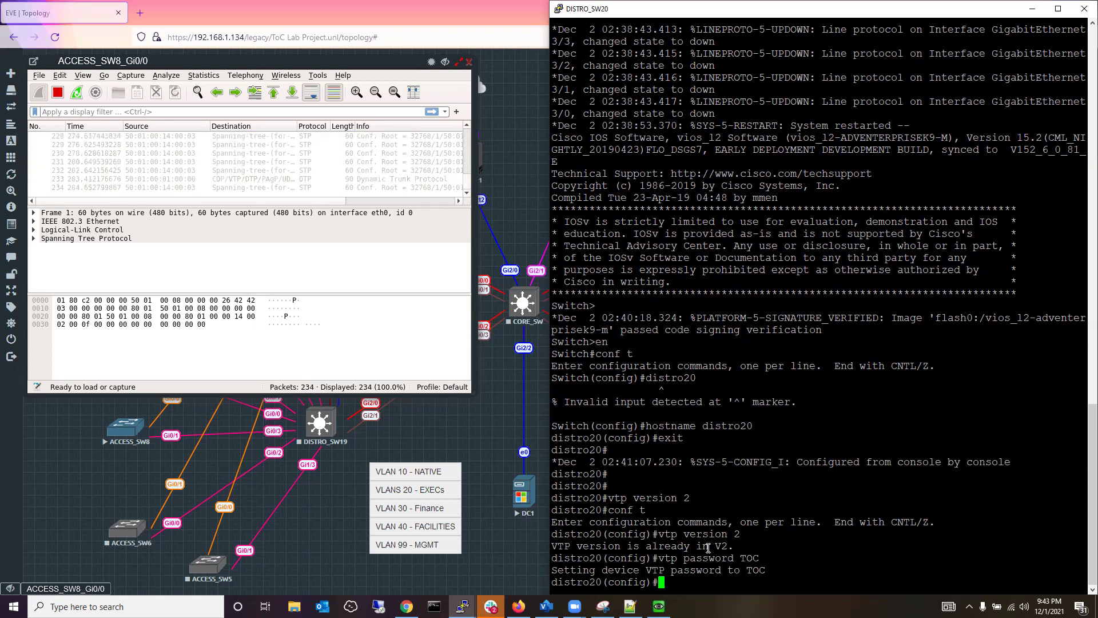
# Set distro20's VTP domain name to TechOfColors.
pyautogui.write('vtp ')
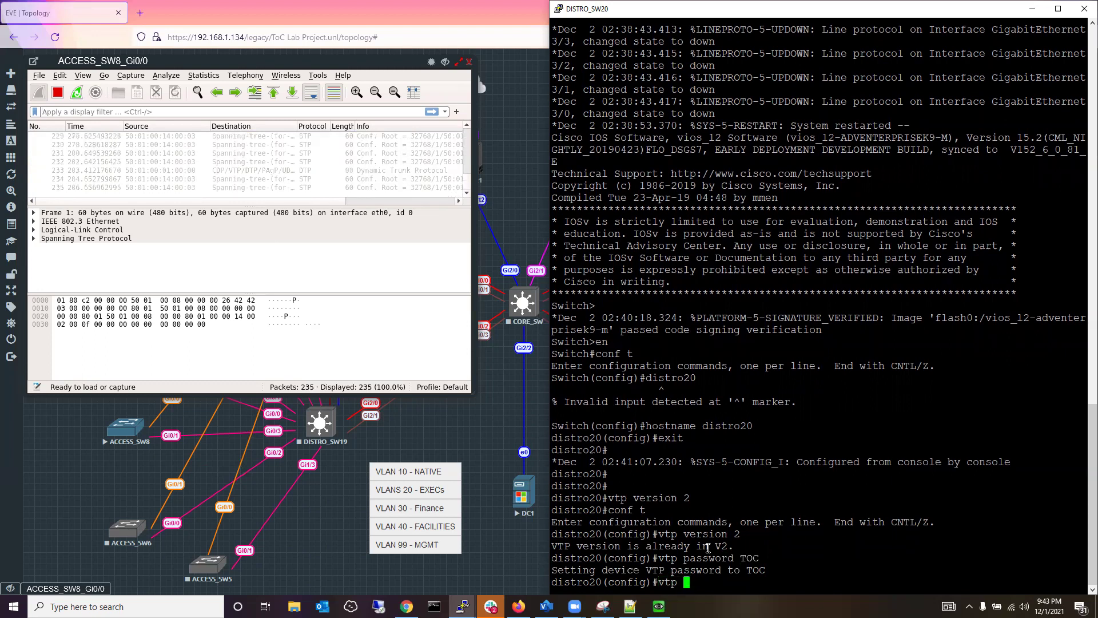
pyautogui.write('domain')
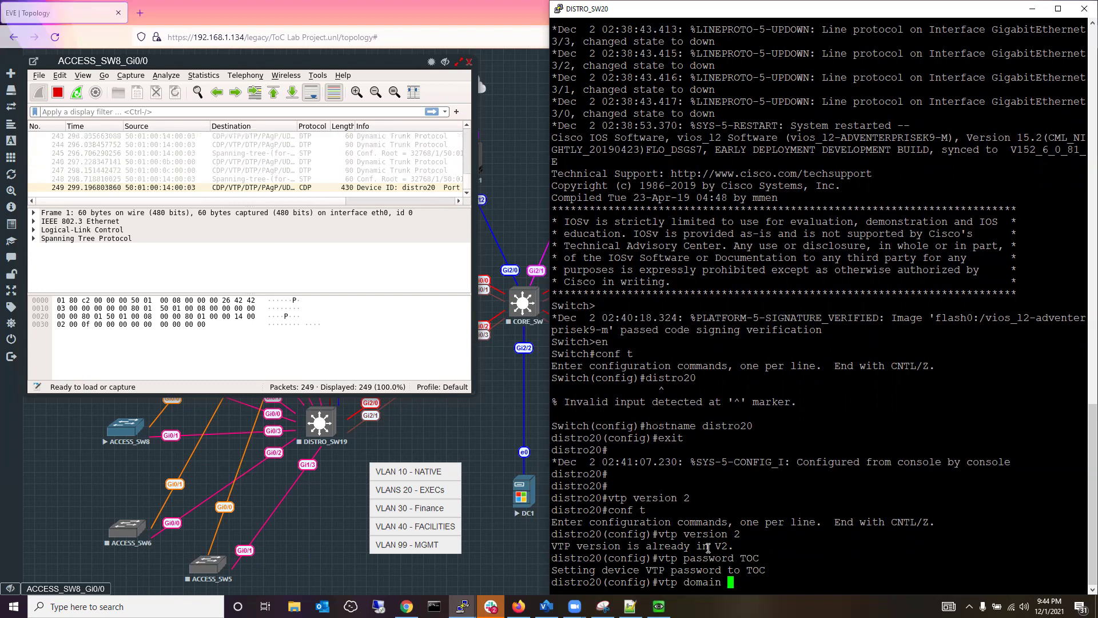
pyautogui.write('Tech')
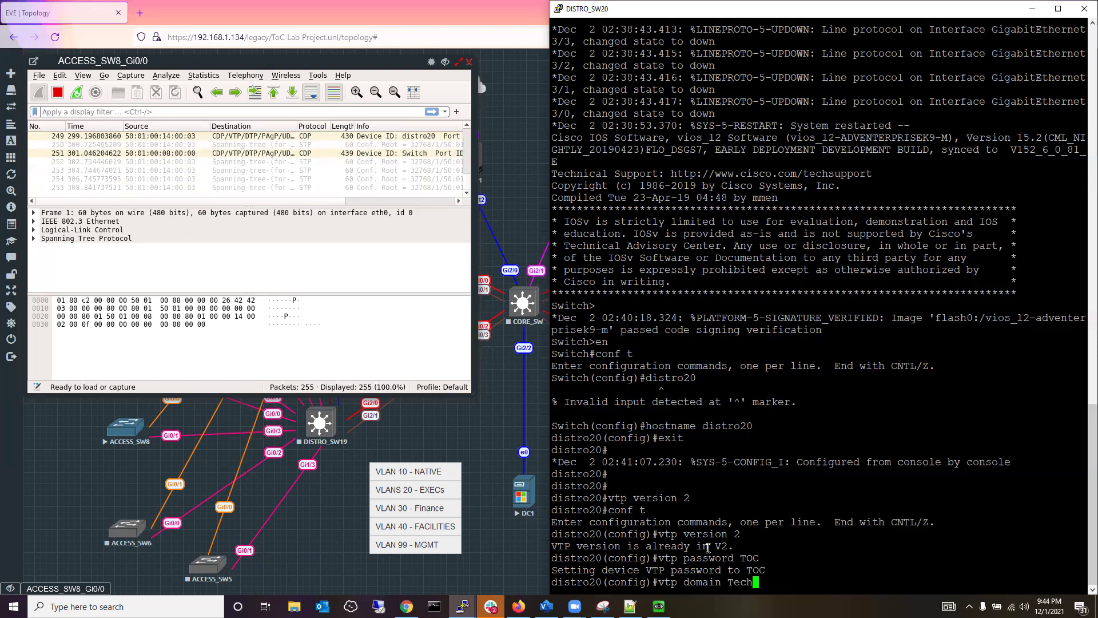
pyautogui.write('O')
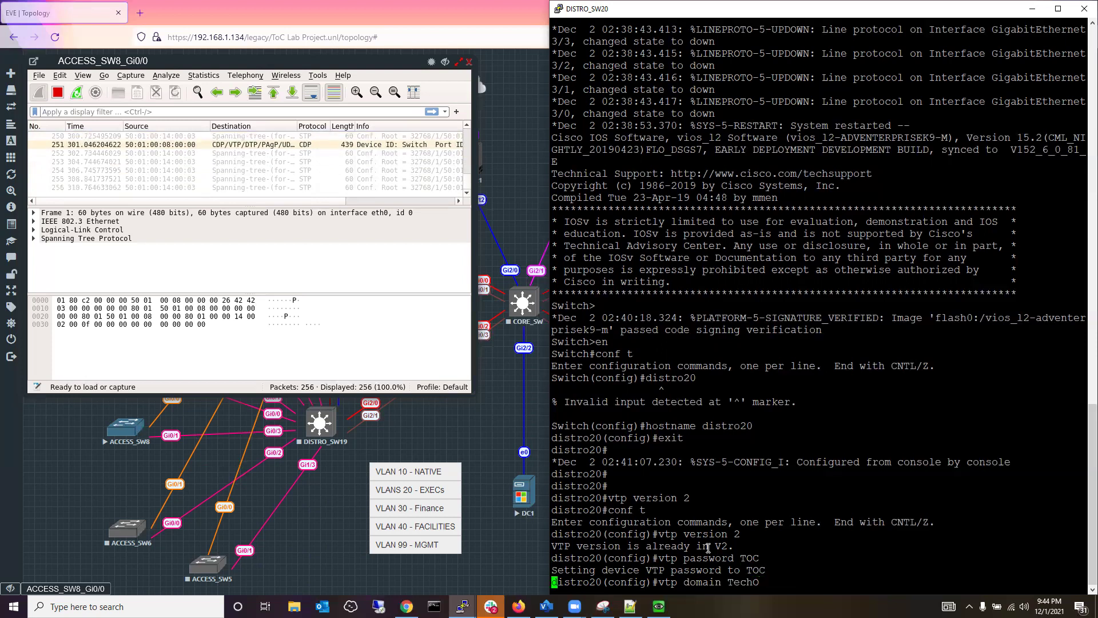
pyautogui.write('olors')
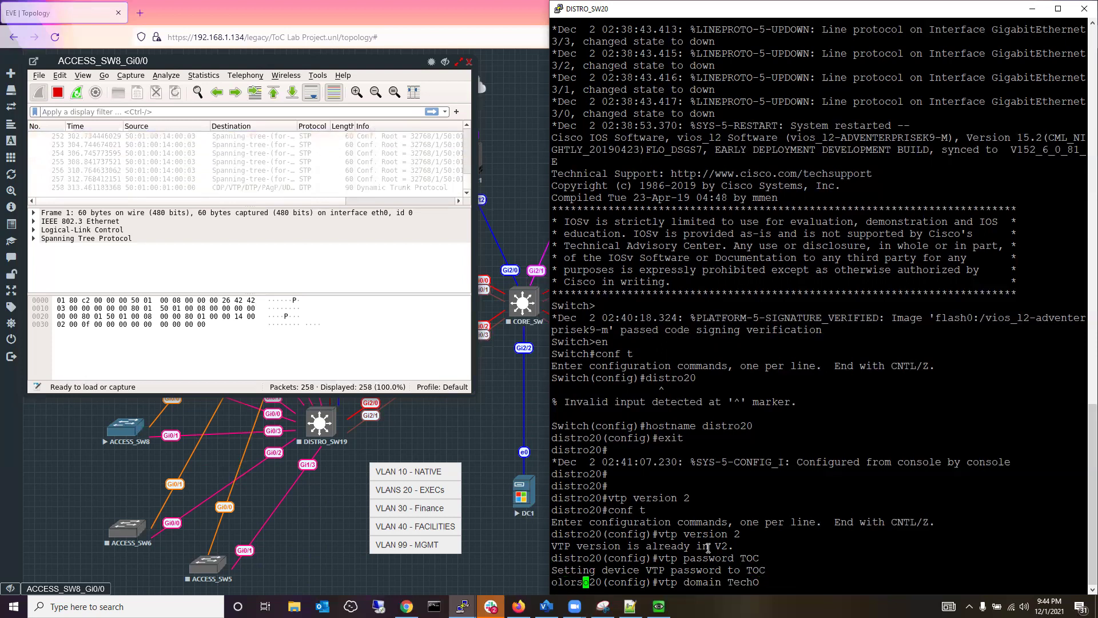
pyautogui.press('Return')
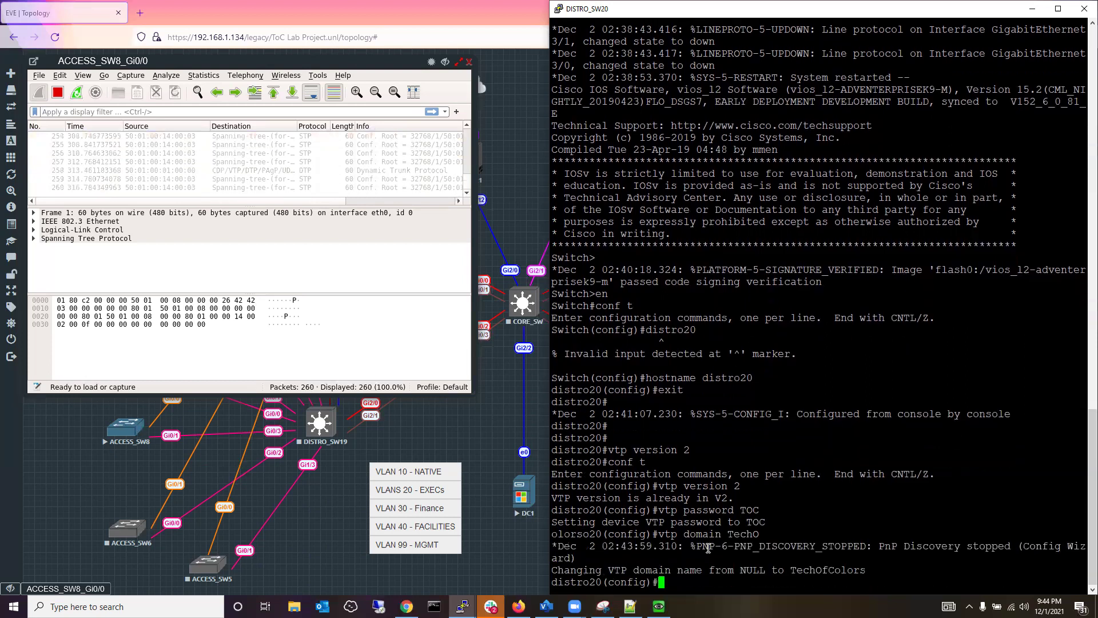
pyautogui.press('Return')
pyautogui.press('Return')
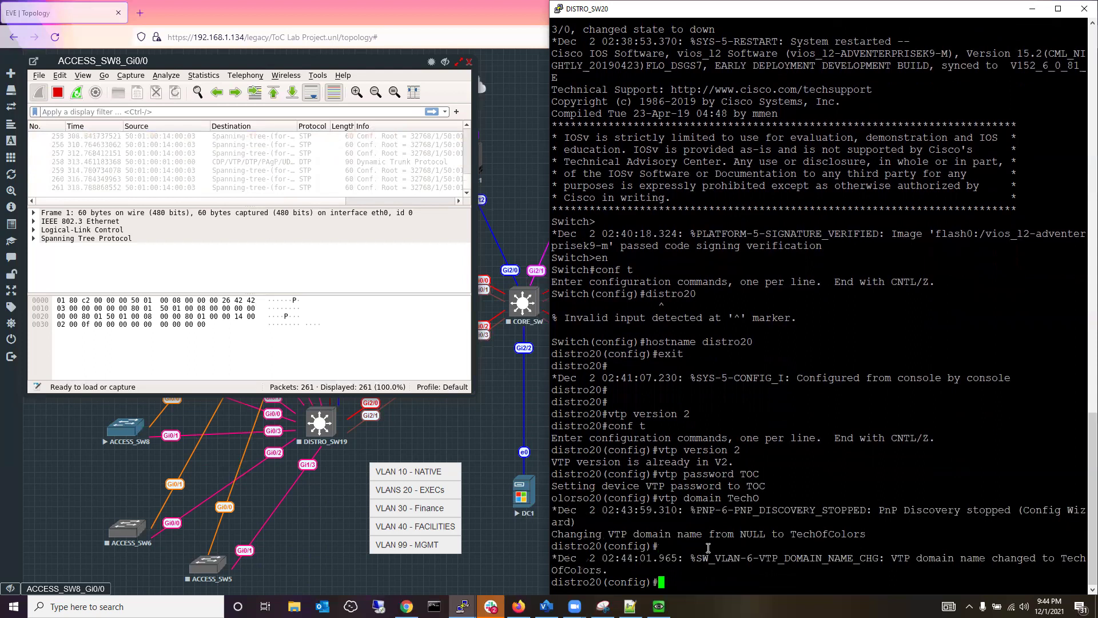
pyautogui.press('Return')
pyautogui.press('Return')
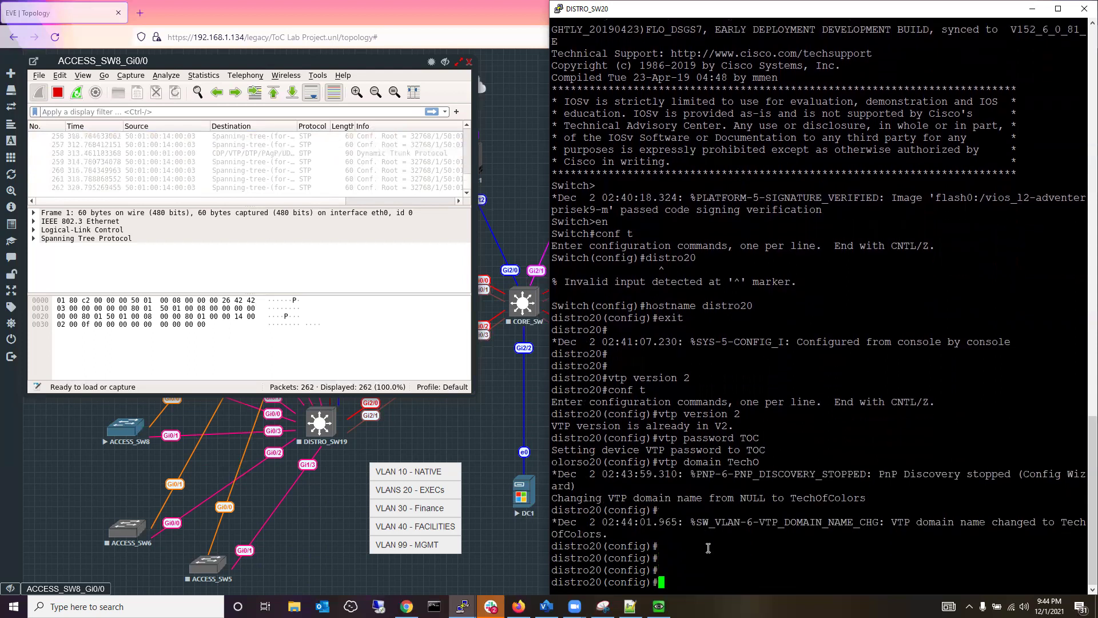
# Exit configuration mode back to distro20's privileged prompt.
pyautogui.write('exit')
pyautogui.press('Return')
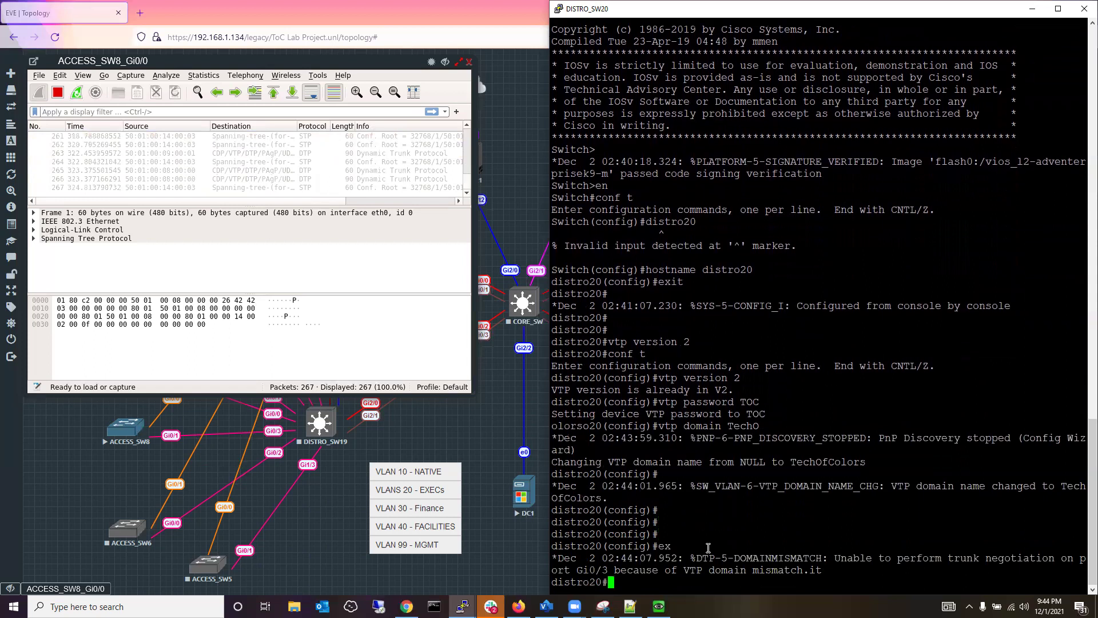
pyautogui.press('Return')
pyautogui.press('Return')
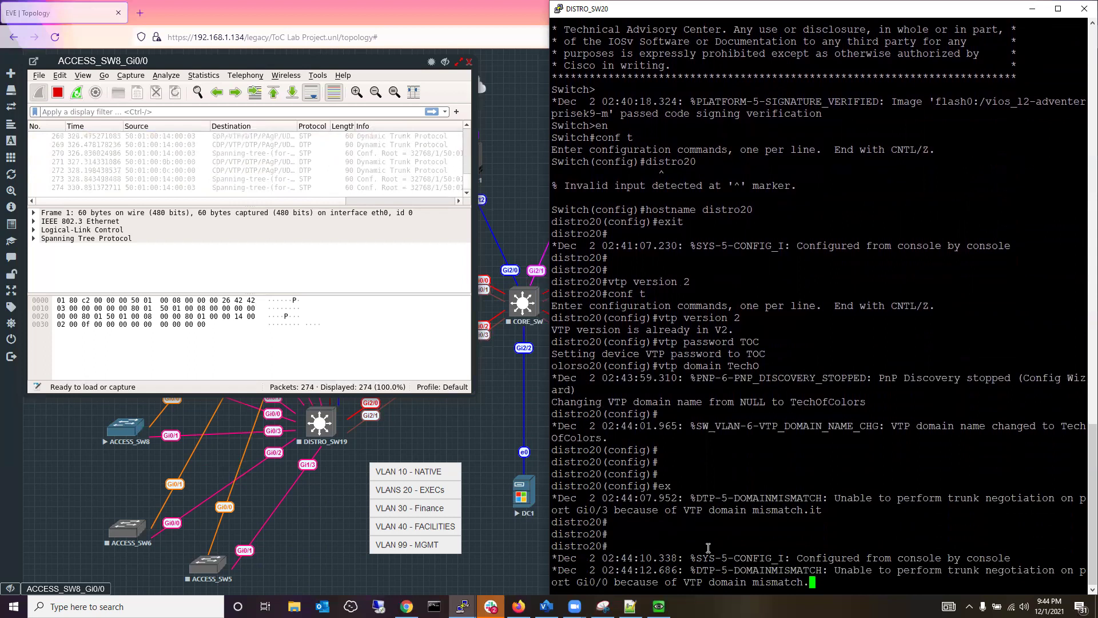
pyautogui.press('Return')
pyautogui.press('Return')
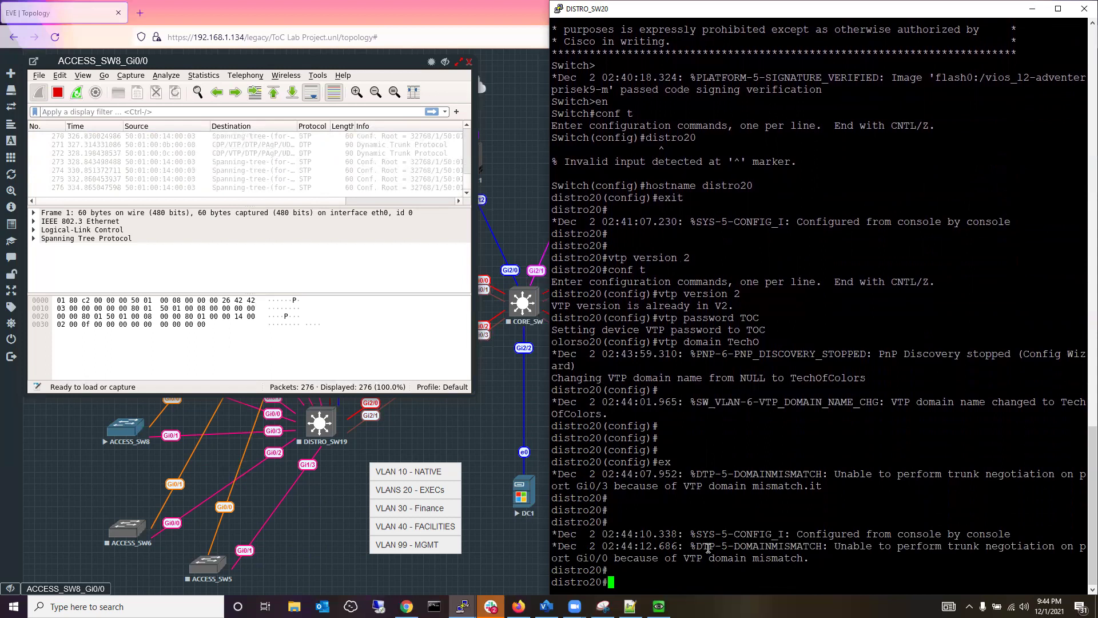
# Run sh vtp status and review the domain TechOfColors and DOMAINMISMATCH warning.
pyautogui.write('sh ')
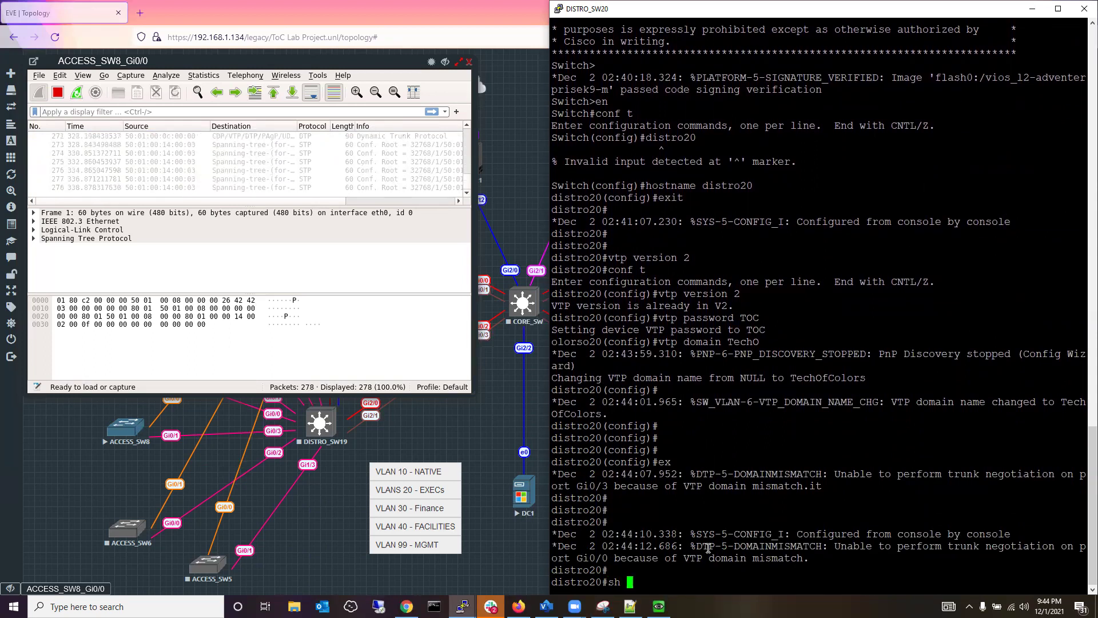
pyautogui.write('vtp status')
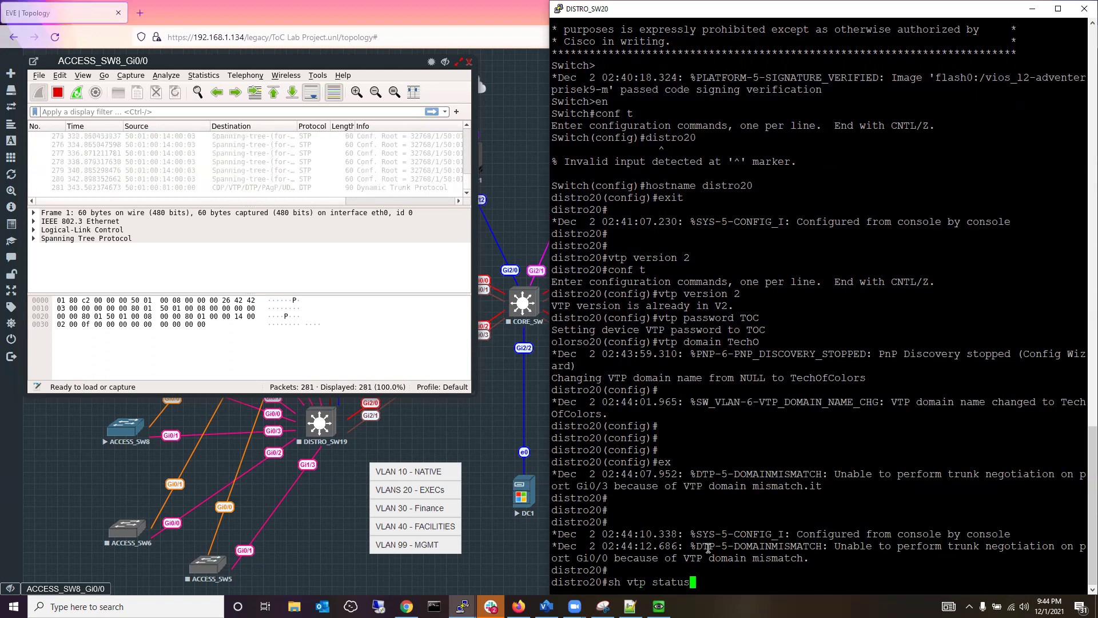
pyautogui.press('Return')
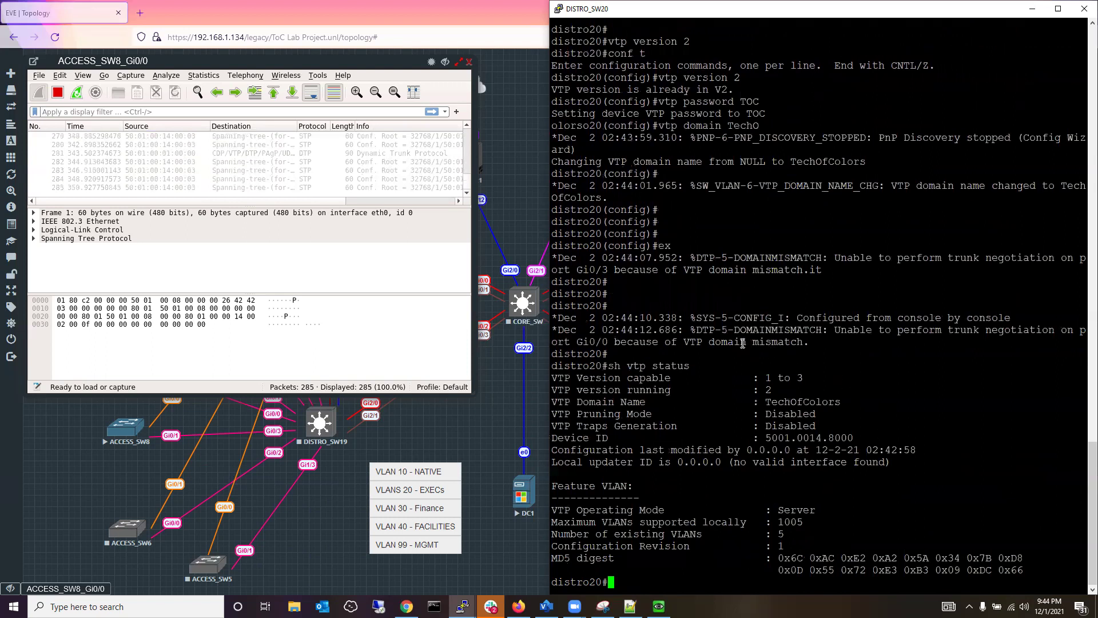
pyautogui.moveTo(734, 330); pyautogui.dragTo(830, 332)
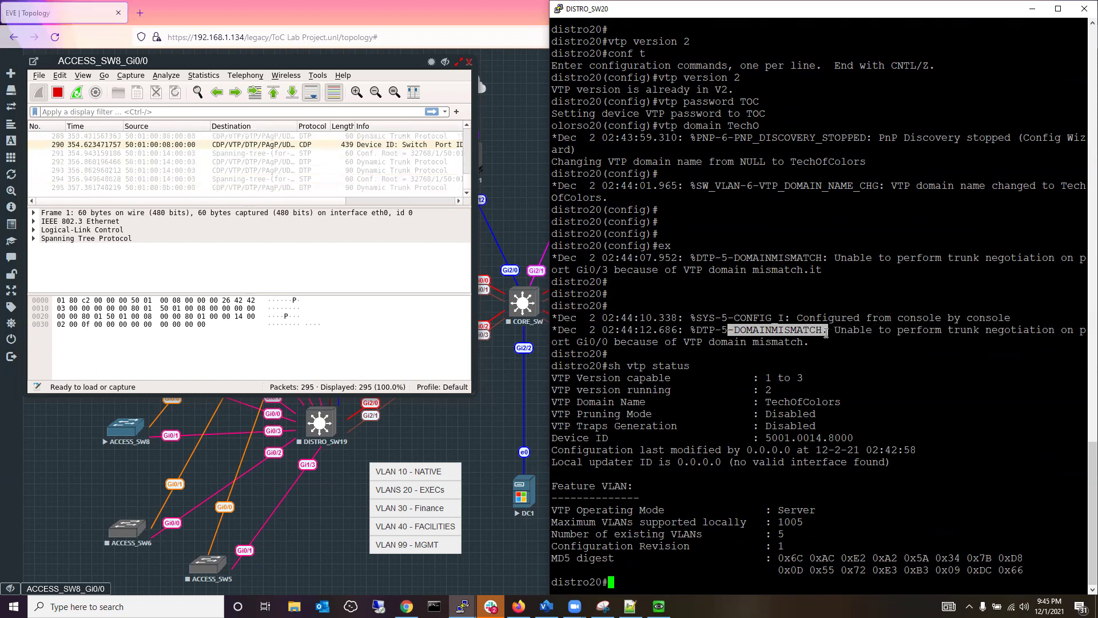
pyautogui.click(843, 497)
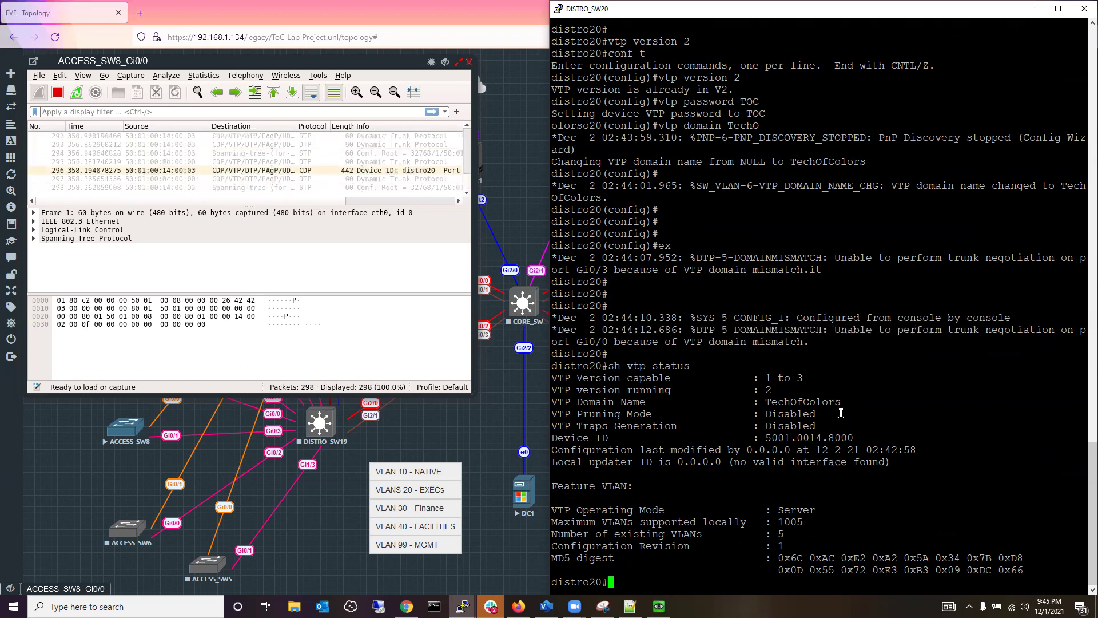
pyautogui.moveTo(841, 398); pyautogui.dragTo(838, 402)
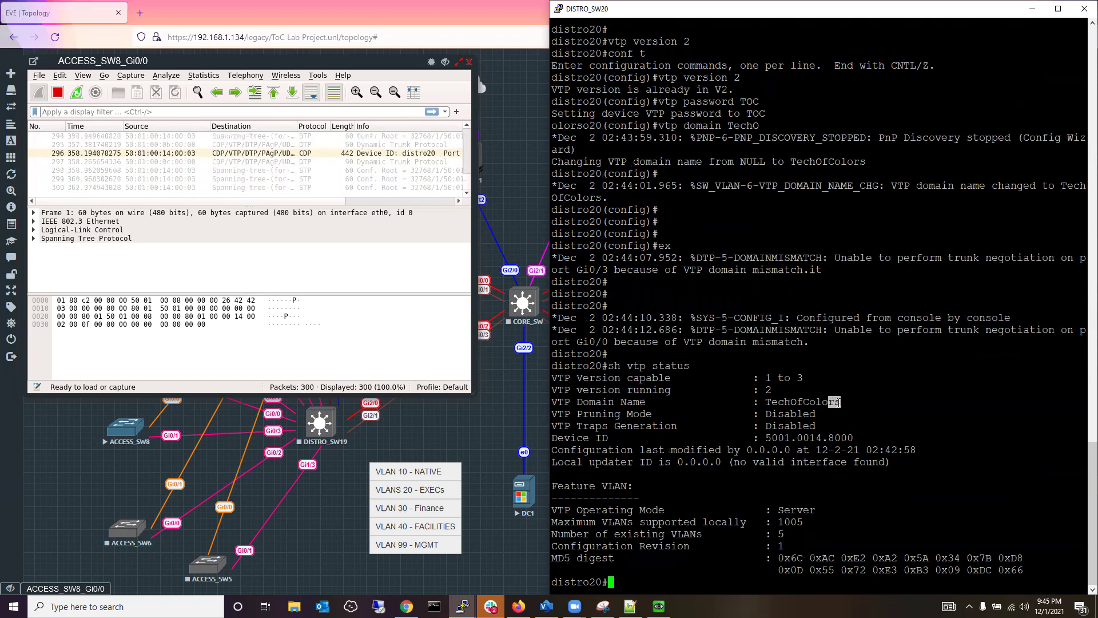
pyautogui.click(843, 536)
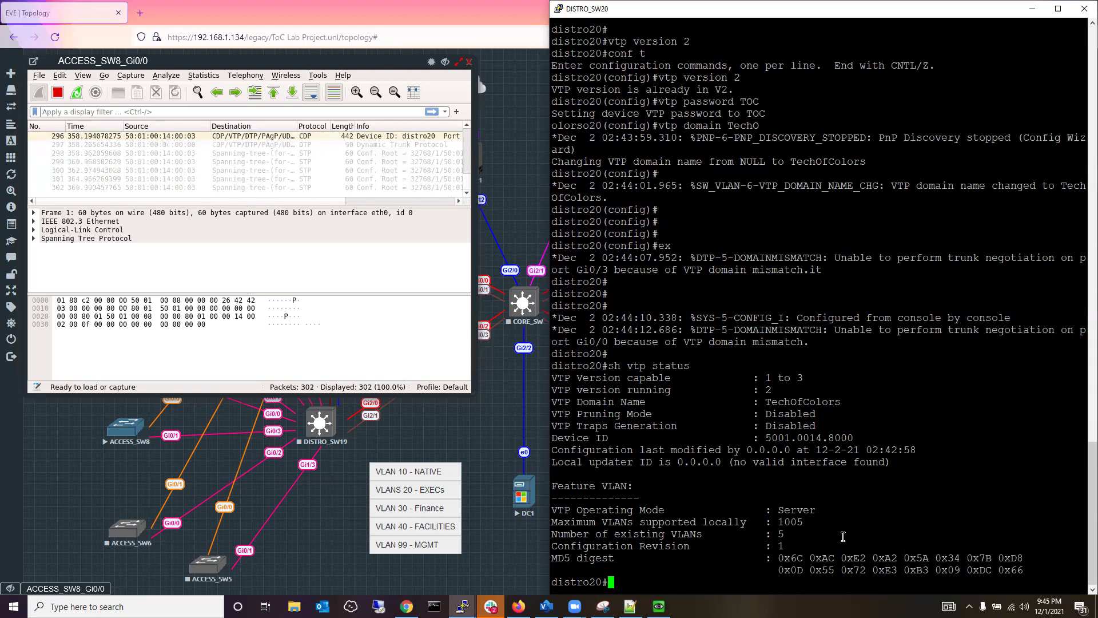
# Shorten distro20's VTP domain from TechOfColors to TechOfColor in configuration mode.
pyautogui.write('conf t')
pyautogui.press('Return')
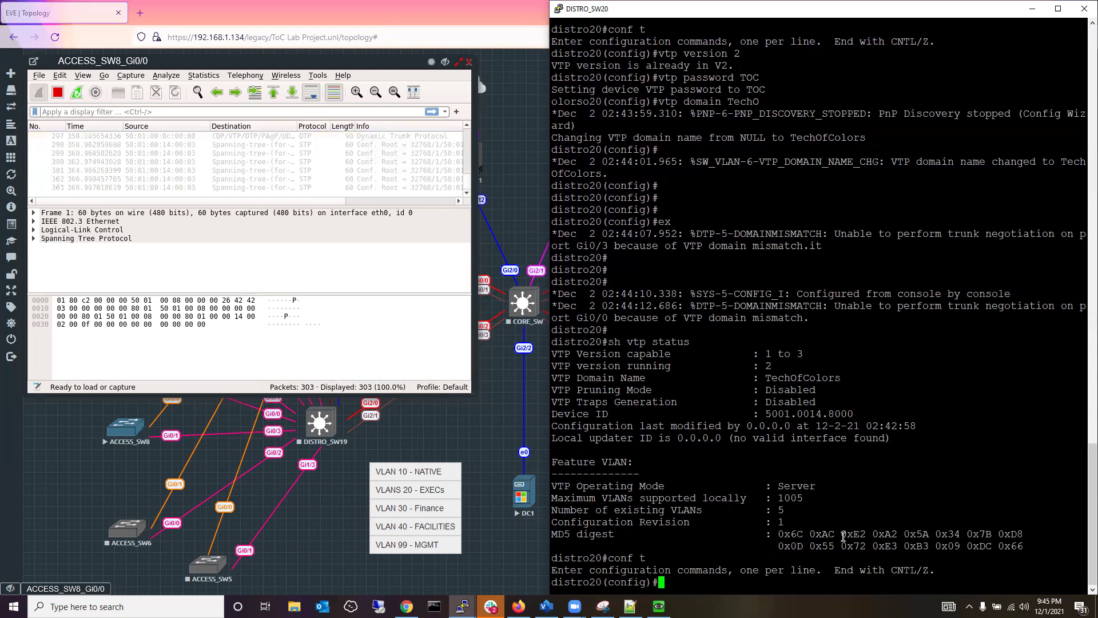
pyautogui.write('vtp password TOC')
pyautogui.press('Up')
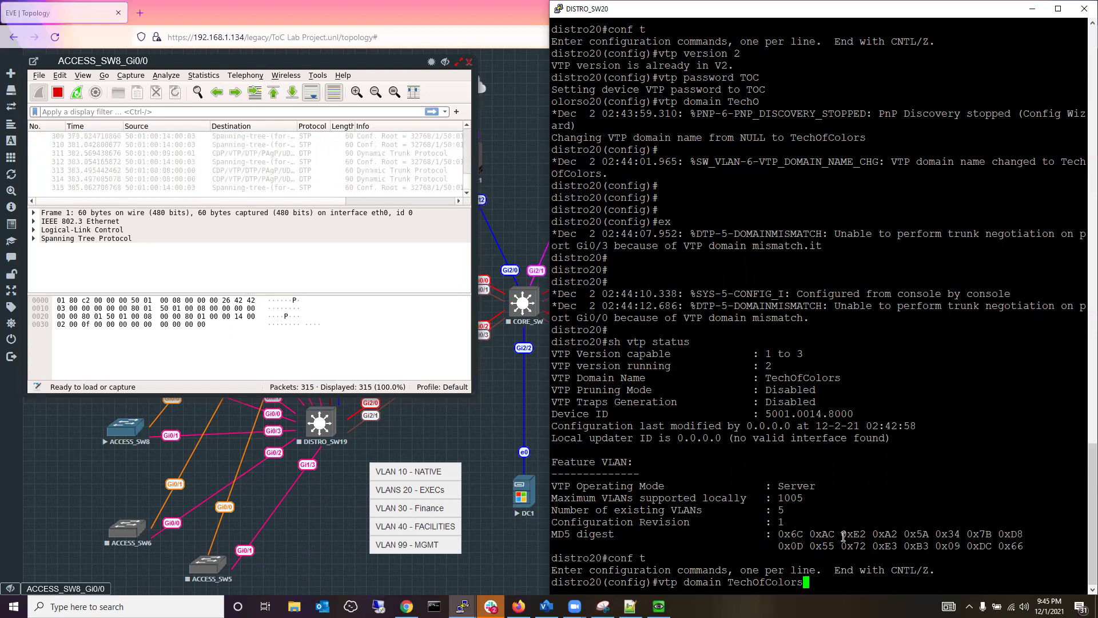
pyautogui.press('BackSpace')
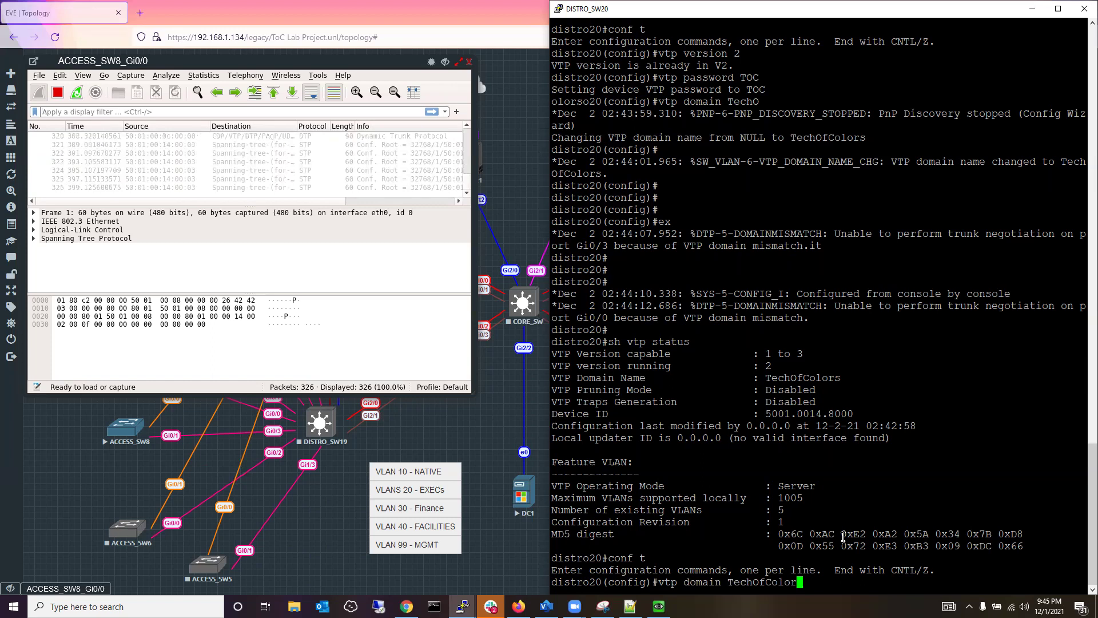
pyautogui.press('Return')
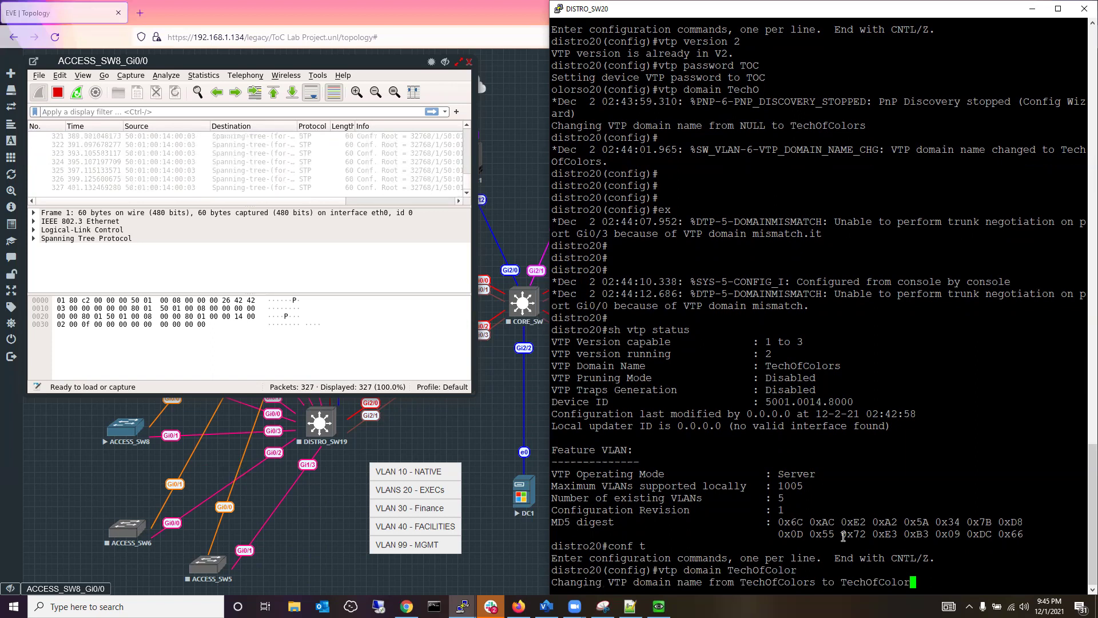
pyautogui.press('Return')
pyautogui.press('Return')
pyautogui.press('Return')
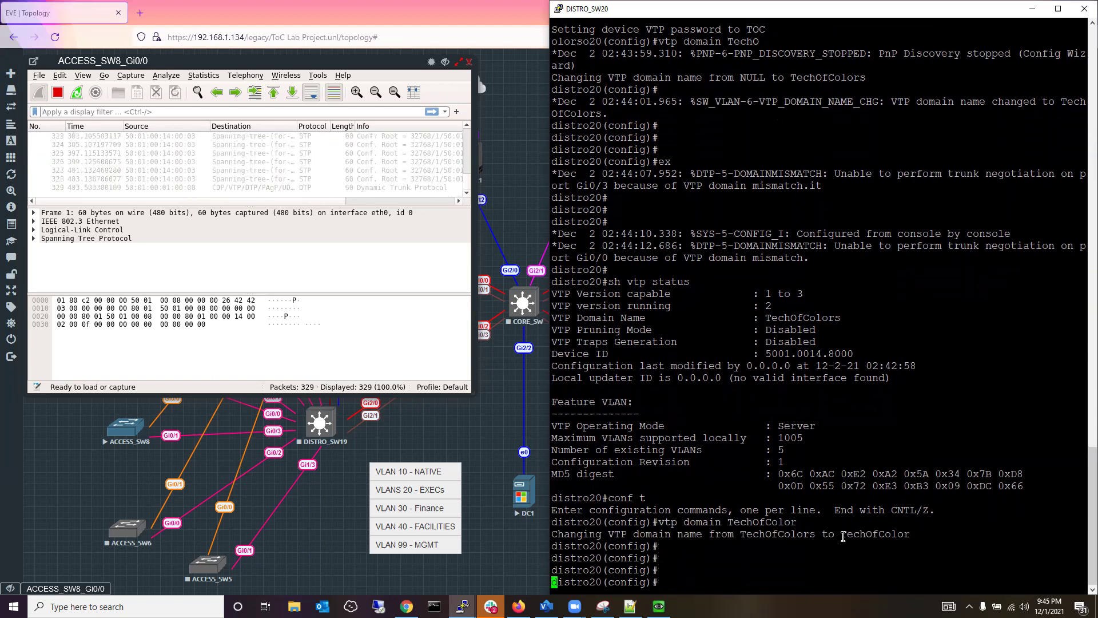
# Exit configuration mode back to the privileged prompt.
pyautogui.write('exit')
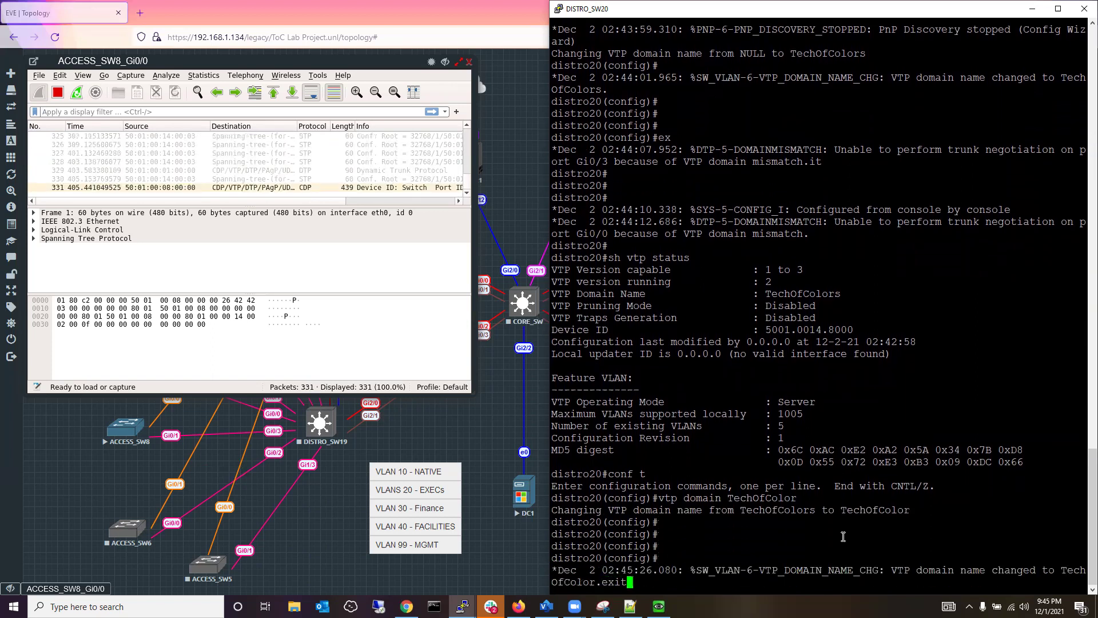
pyautogui.press('Return')
pyautogui.press('Return')
pyautogui.press('Return')
pyautogui.press('Return')
pyautogui.press('Return')
pyautogui.press('Return')
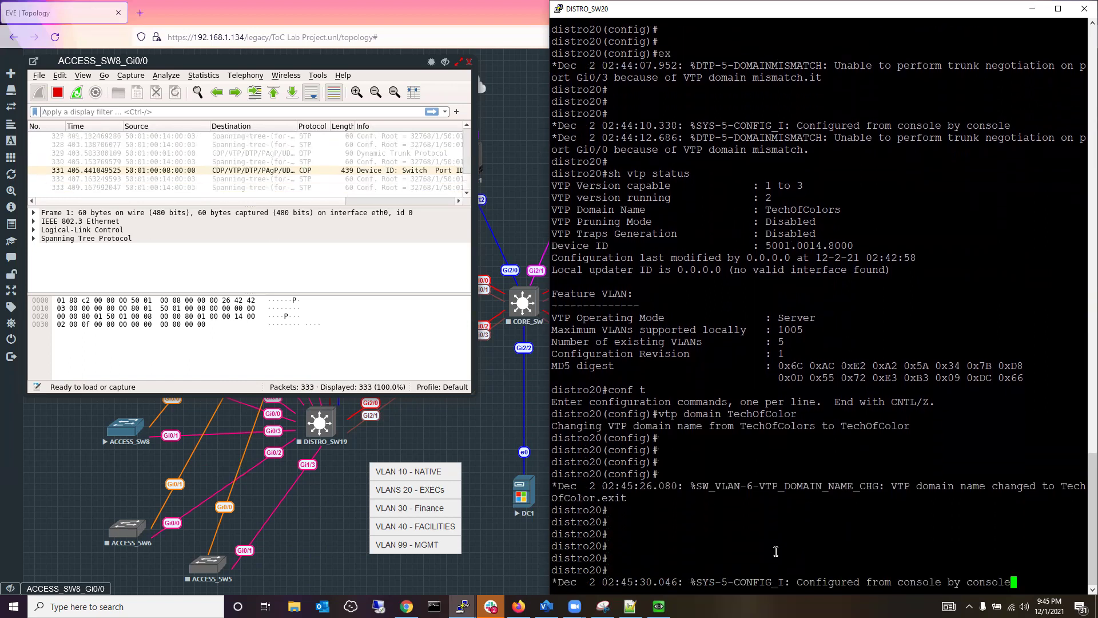
pyautogui.press('Return')
pyautogui.press('Return')
pyautogui.press('Return')
pyautogui.press('Return')
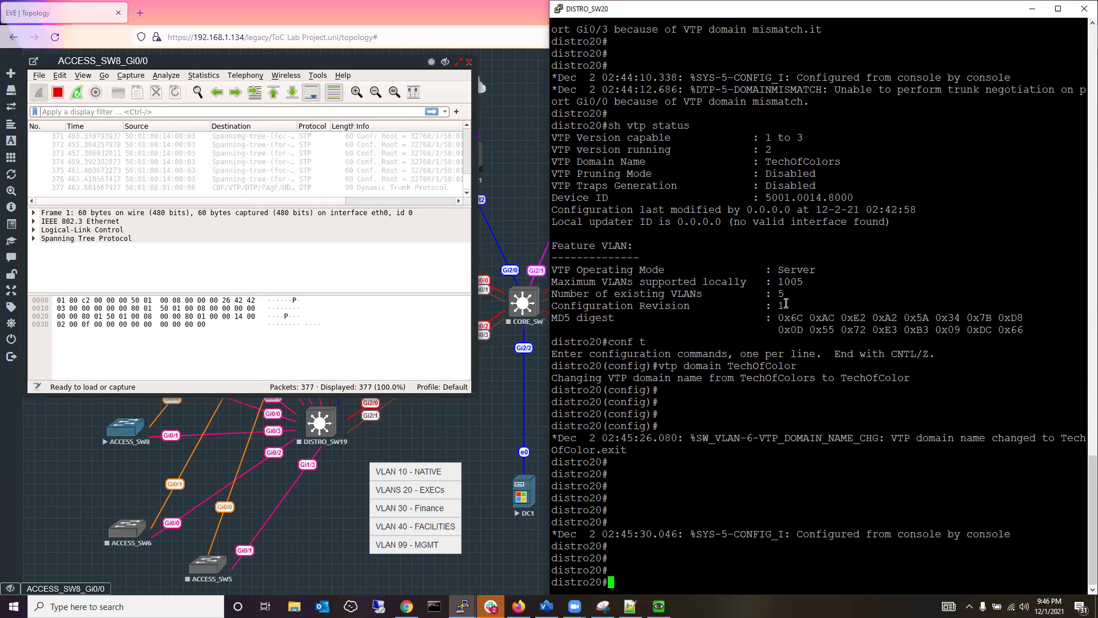
pyautogui.moveTo(786, 303); pyautogui.dragTo(556, 308)
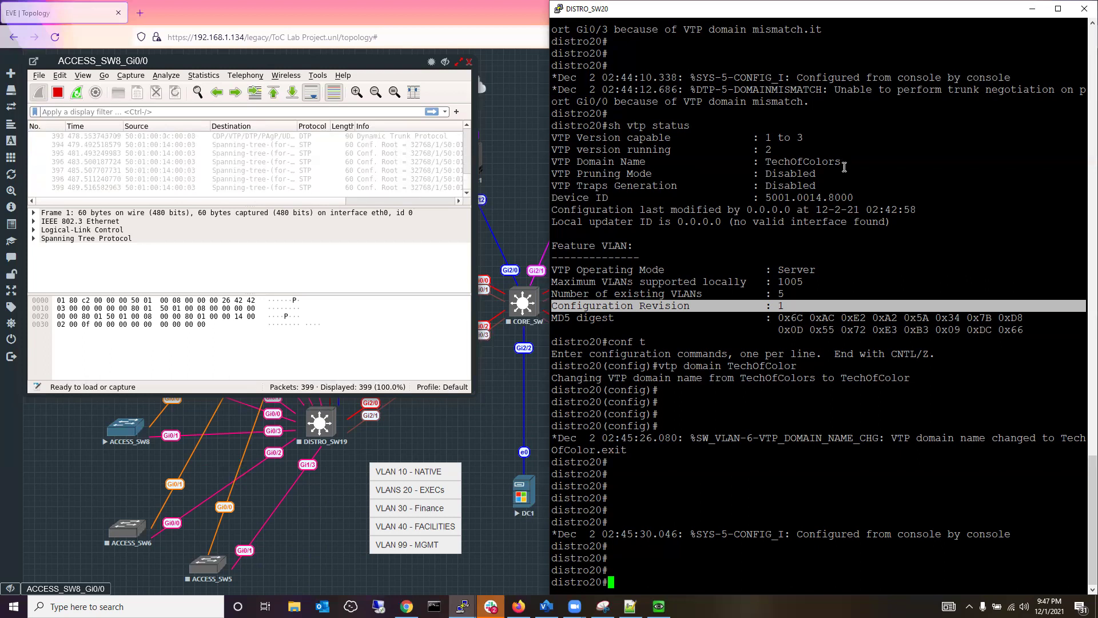
pyautogui.moveTo(842, 163); pyautogui.dragTo(765, 166)
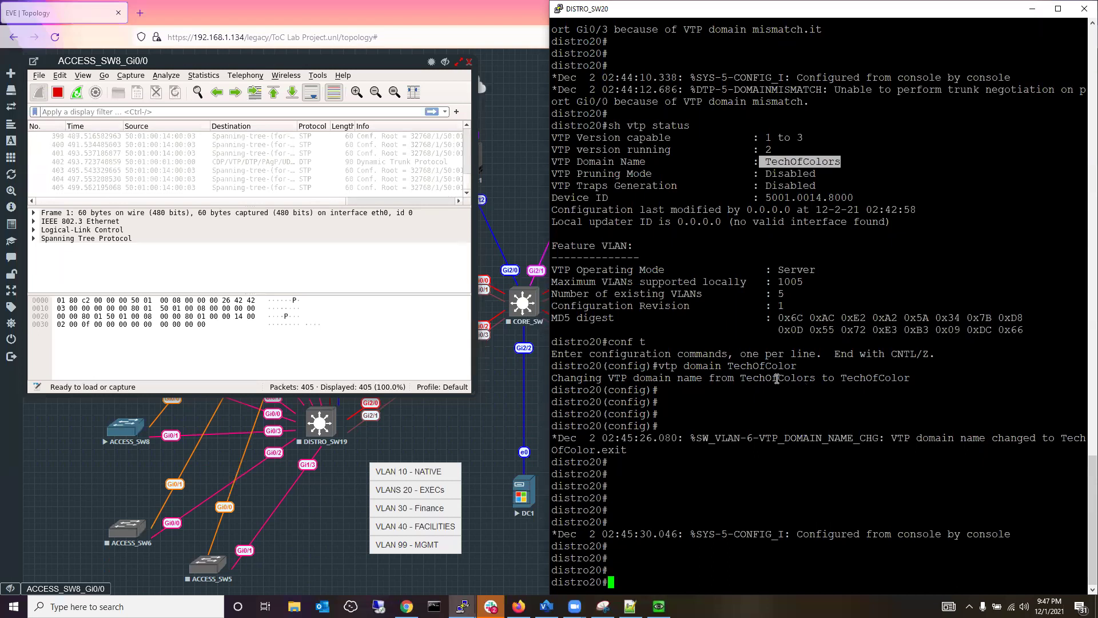
pyautogui.moveTo(744, 379); pyautogui.dragTo(913, 380)
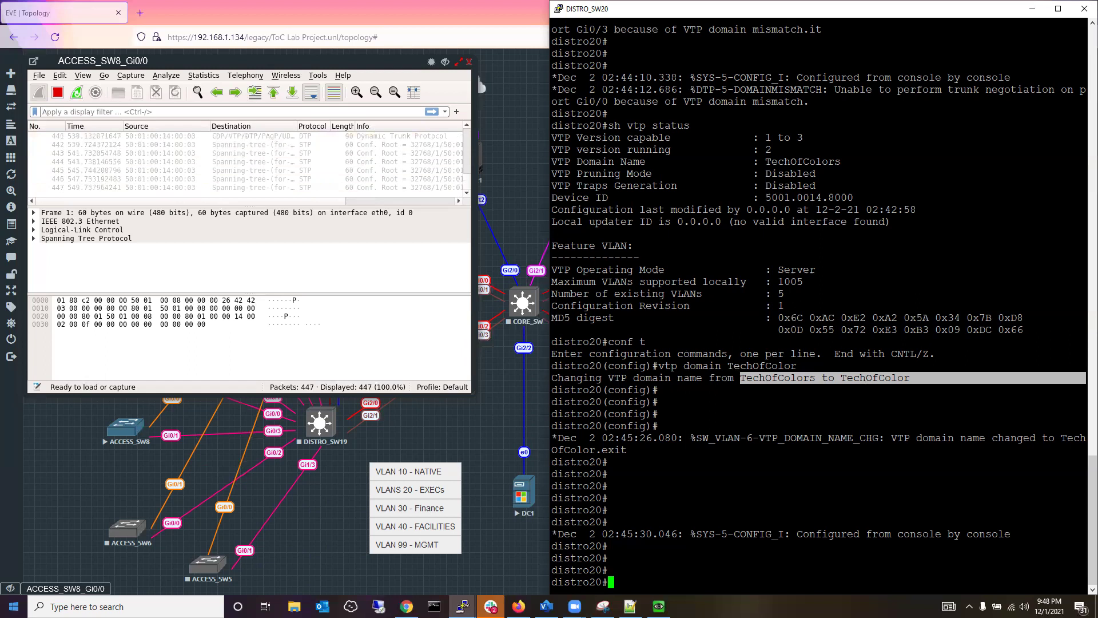
pyautogui.click(648, 501)
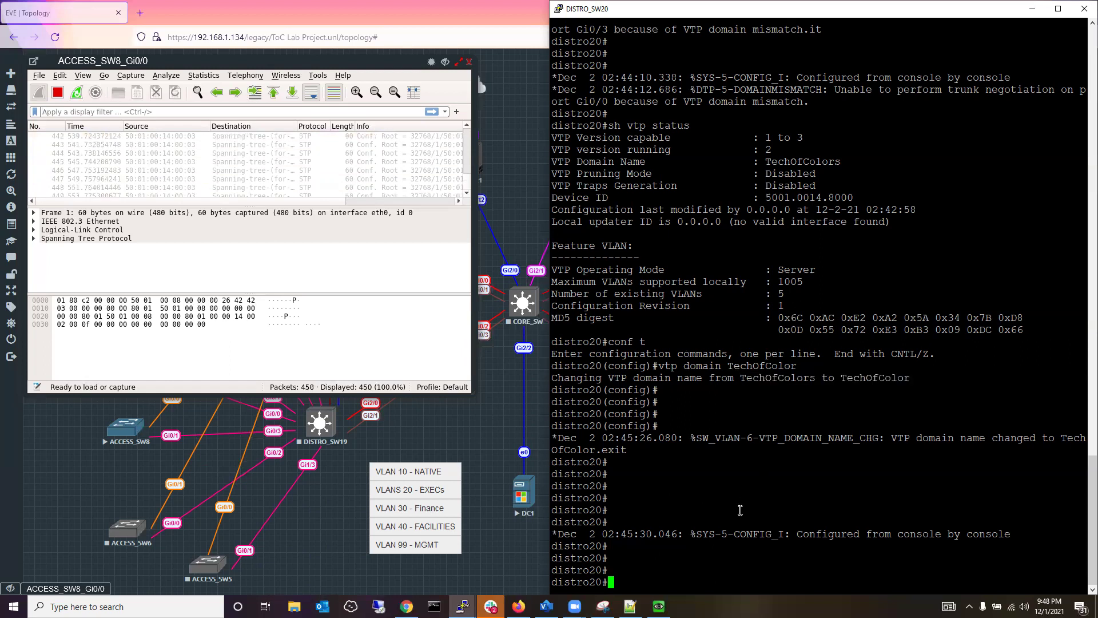
# Change distro20's VTP domain to TechsOfColor by editing the recalled vtp domain command.
pyautogui.write('conf t')
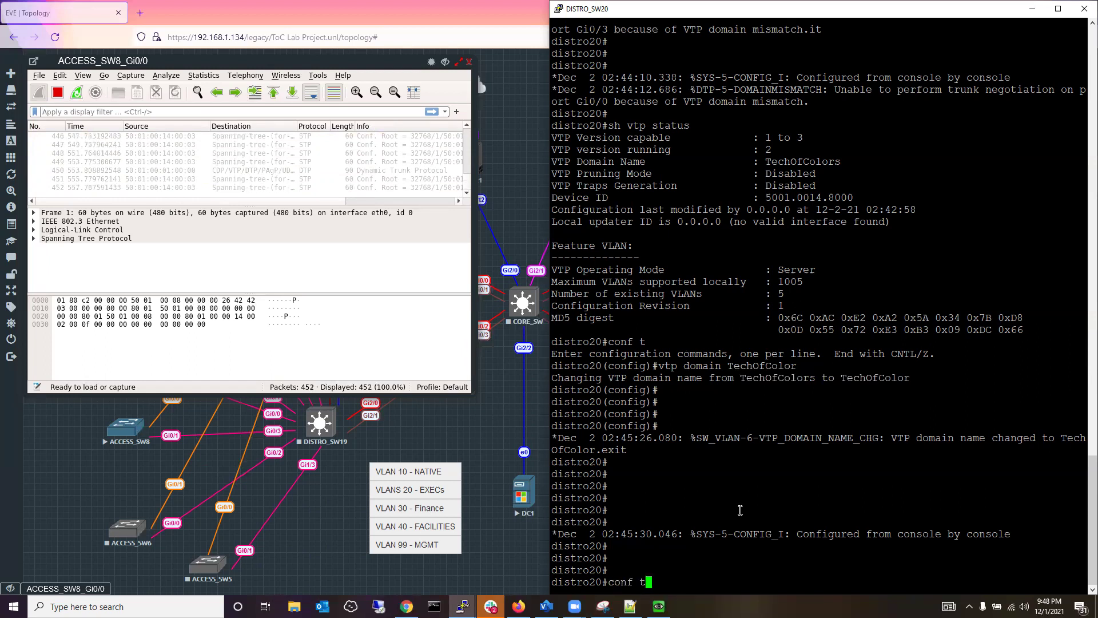
pyautogui.press('Return')
pyautogui.press('Up')
pyautogui.press('Up')
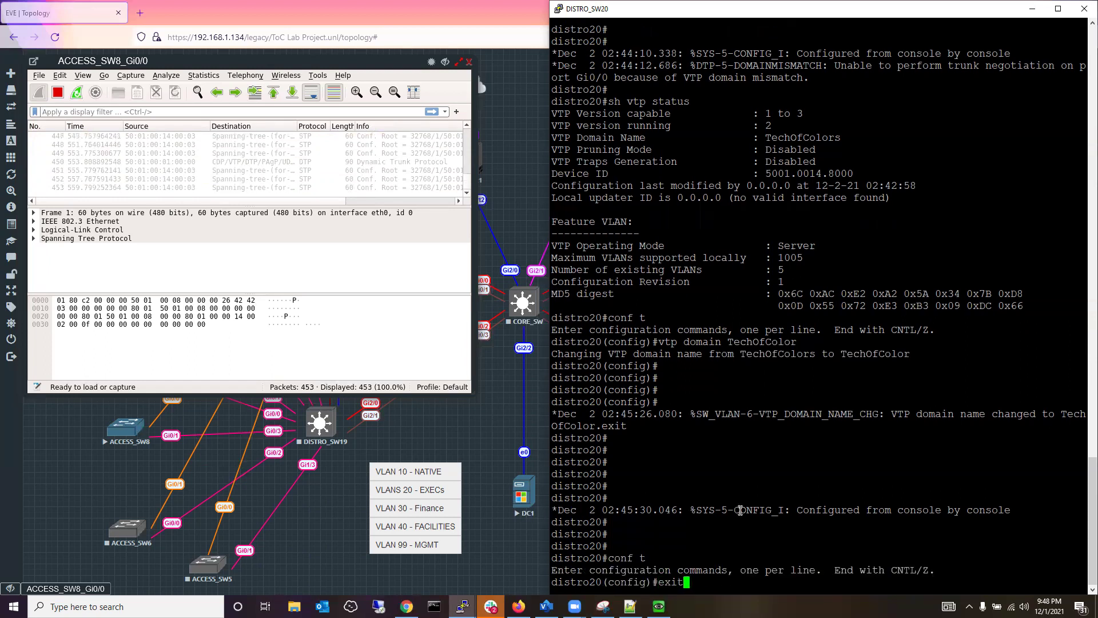
pyautogui.press('Left')
pyautogui.press('Left')
pyautogui.press('Left')
pyautogui.press('Left')
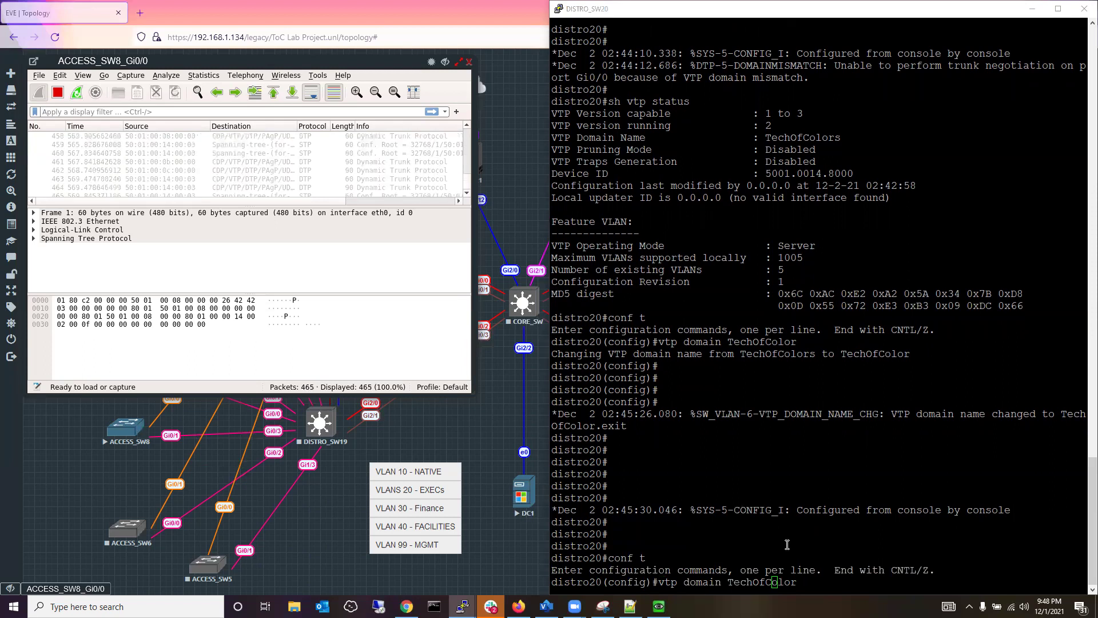
pyautogui.click(803, 581)
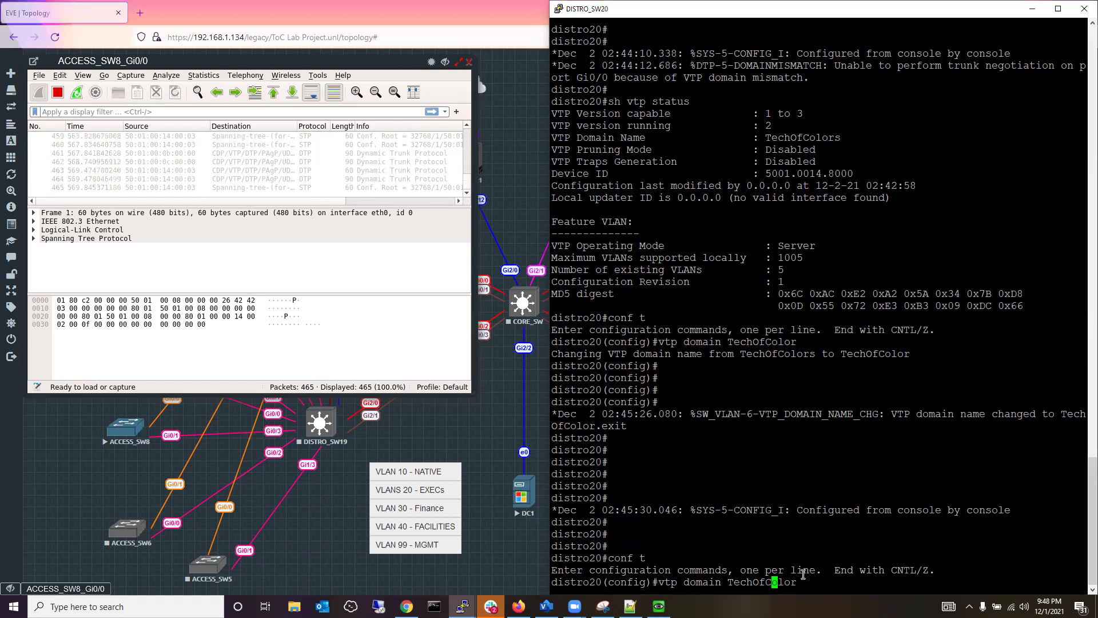
pyautogui.press('Left')
pyautogui.press('Left')
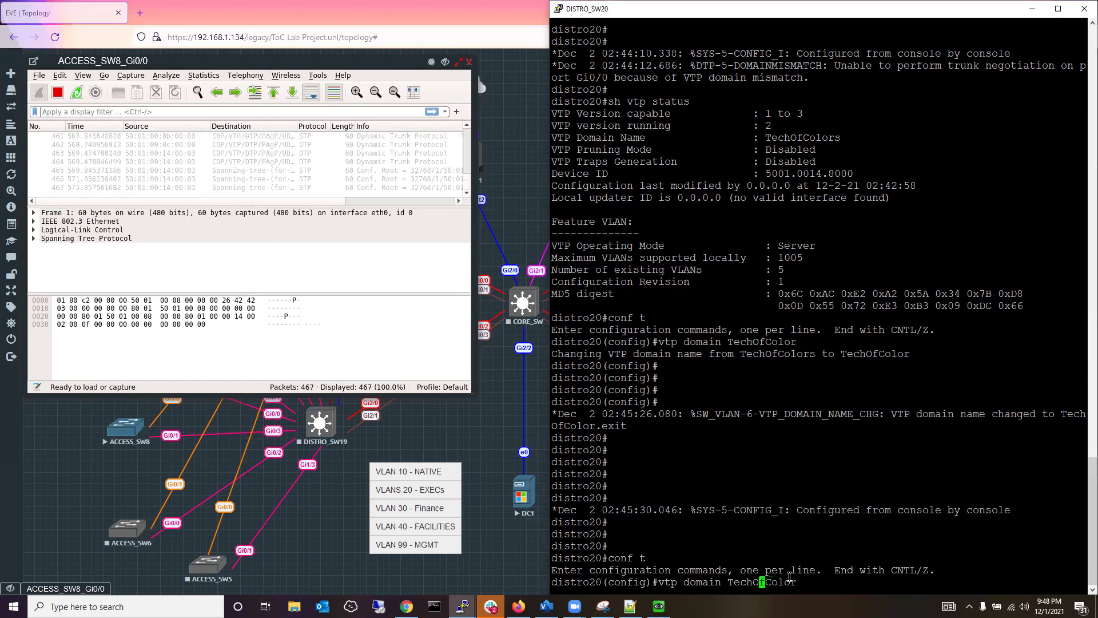
pyautogui.press('Left')
pyautogui.write('s')
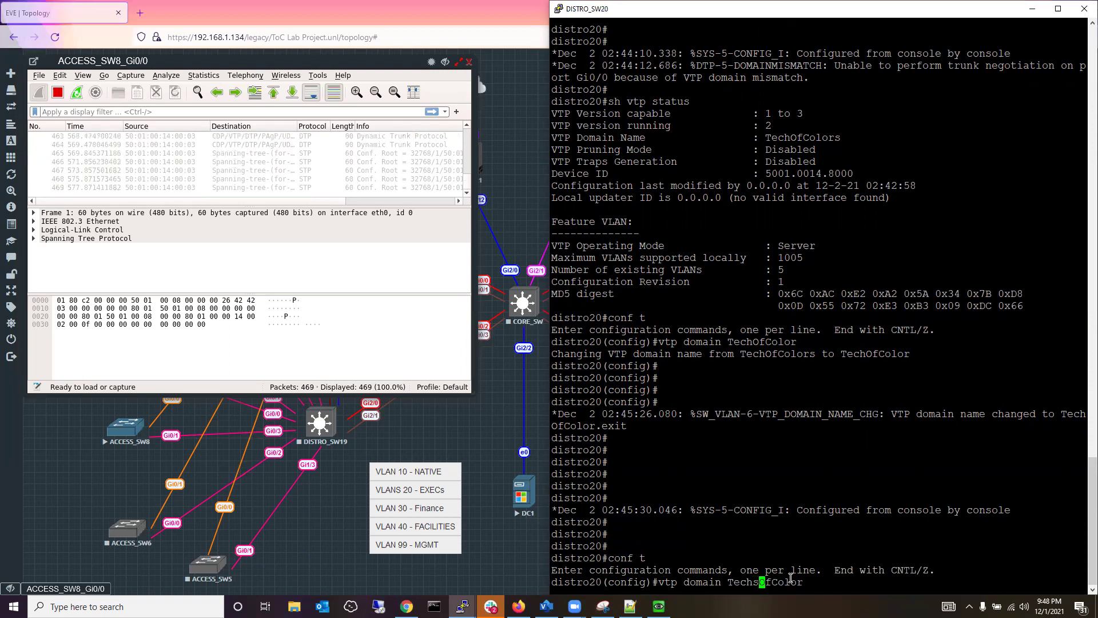
pyautogui.press('Return')
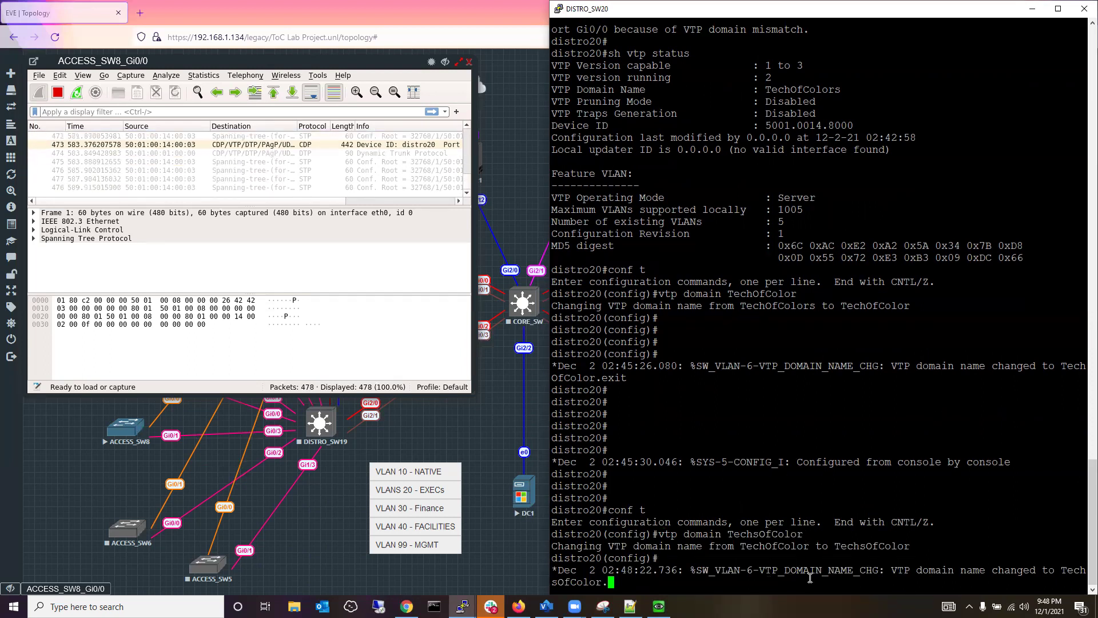
# List distro20's VLANs with do sh vlan bri.
pyautogui.press('Return')
pyautogui.press('Return')
pyautogui.press('Return')
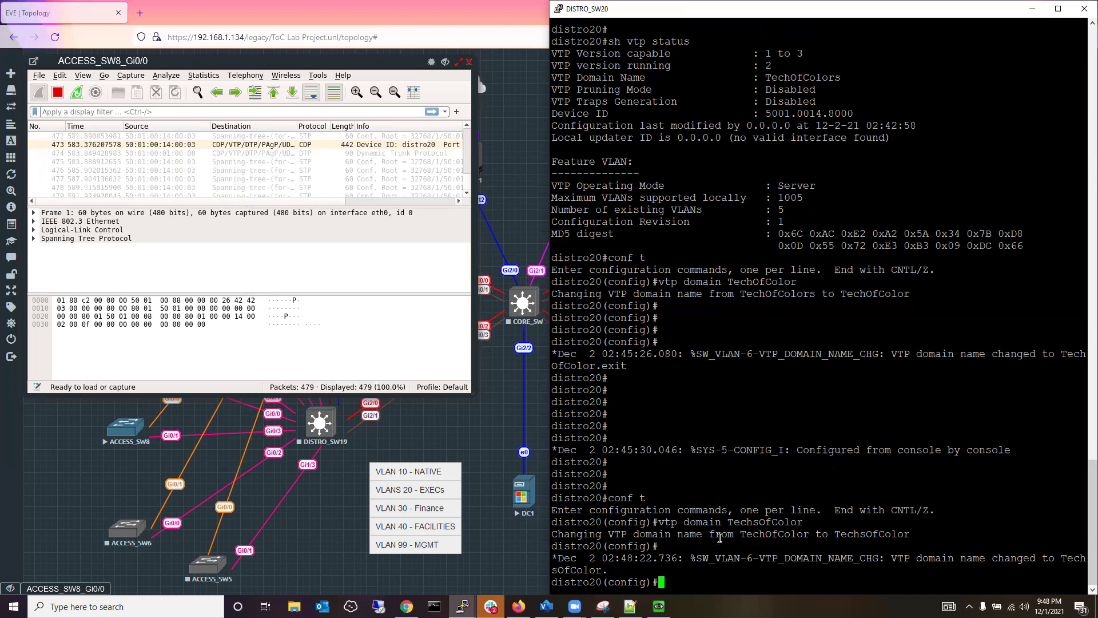
pyautogui.write('do sh vlan ')
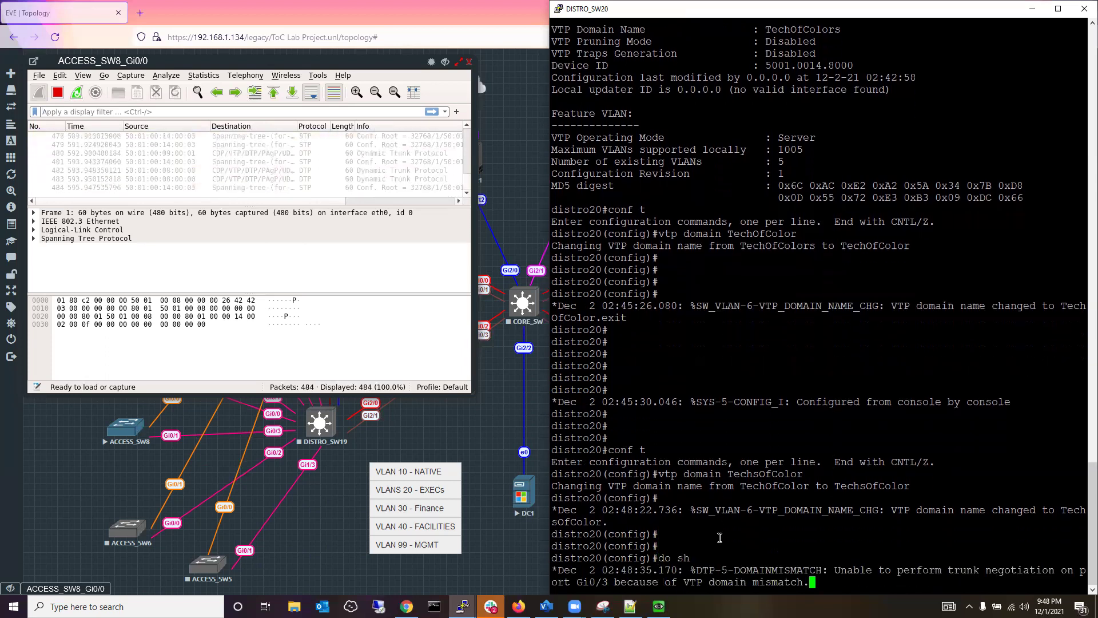
pyautogui.write('bri')
pyautogui.press('Return')
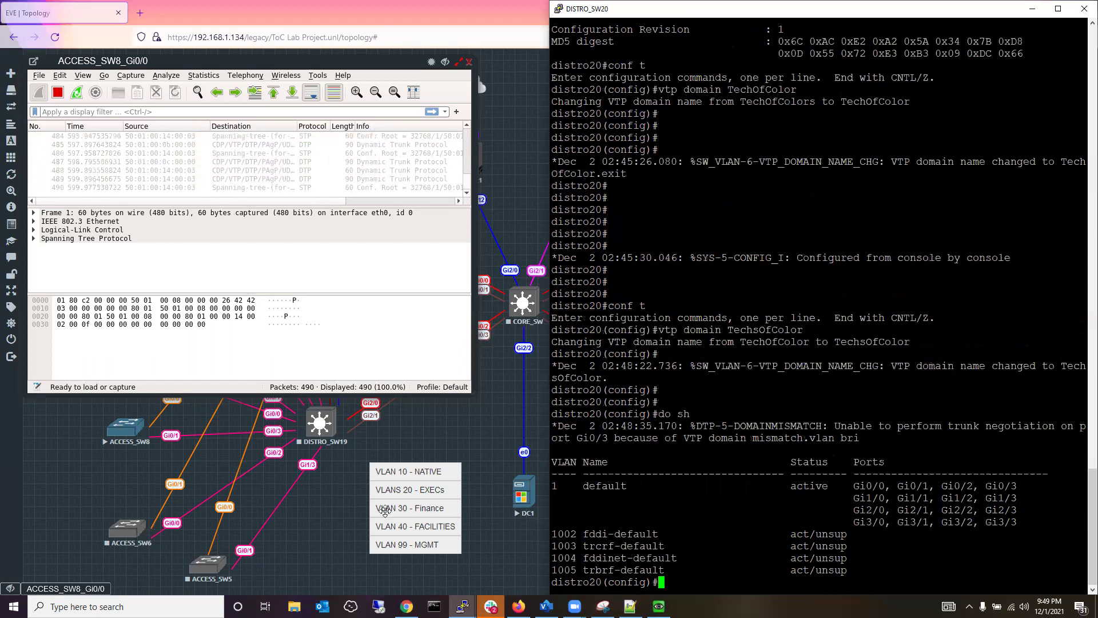
# Open the ACCESS_SW8 console in PuTTY and check its VTP status: TechOfColor, client mode.
pyautogui.click(122, 430)
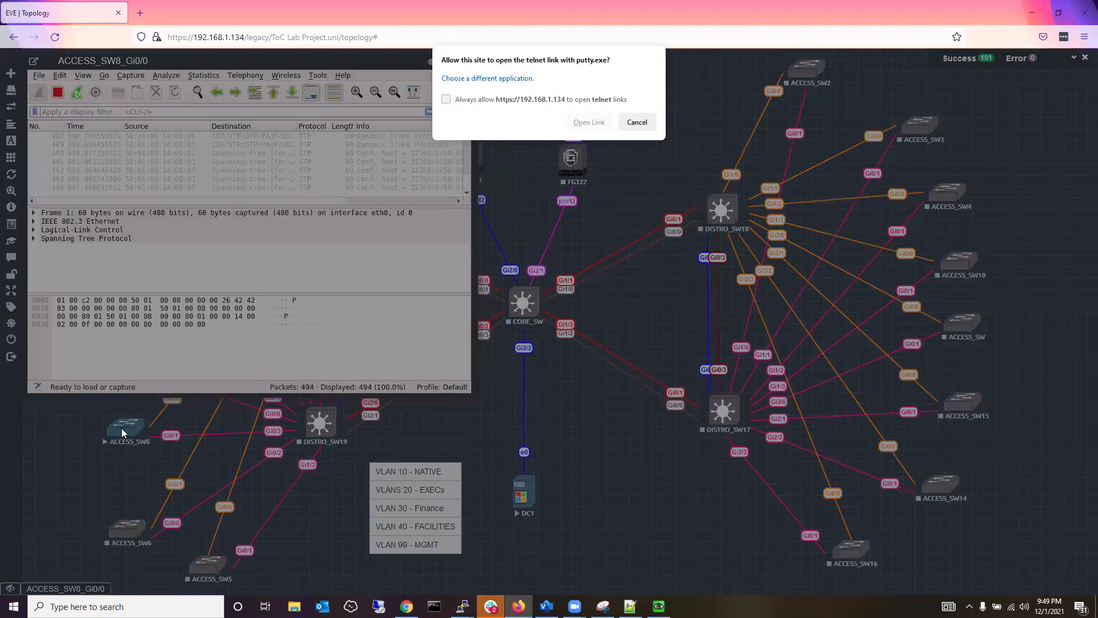
pyautogui.click(581, 122)
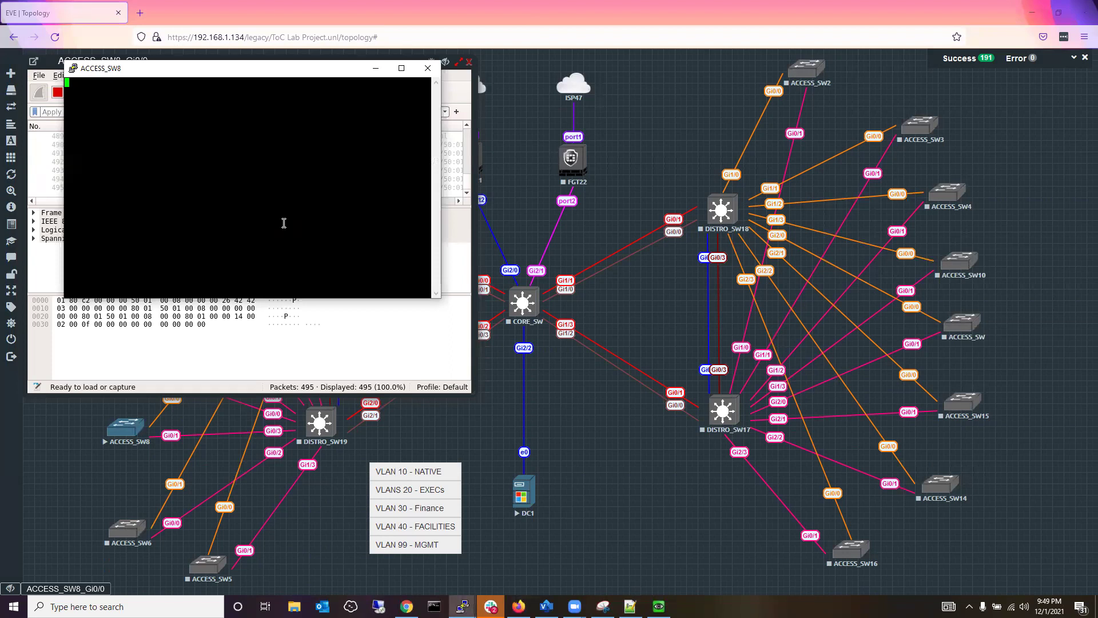
pyautogui.press('Return')
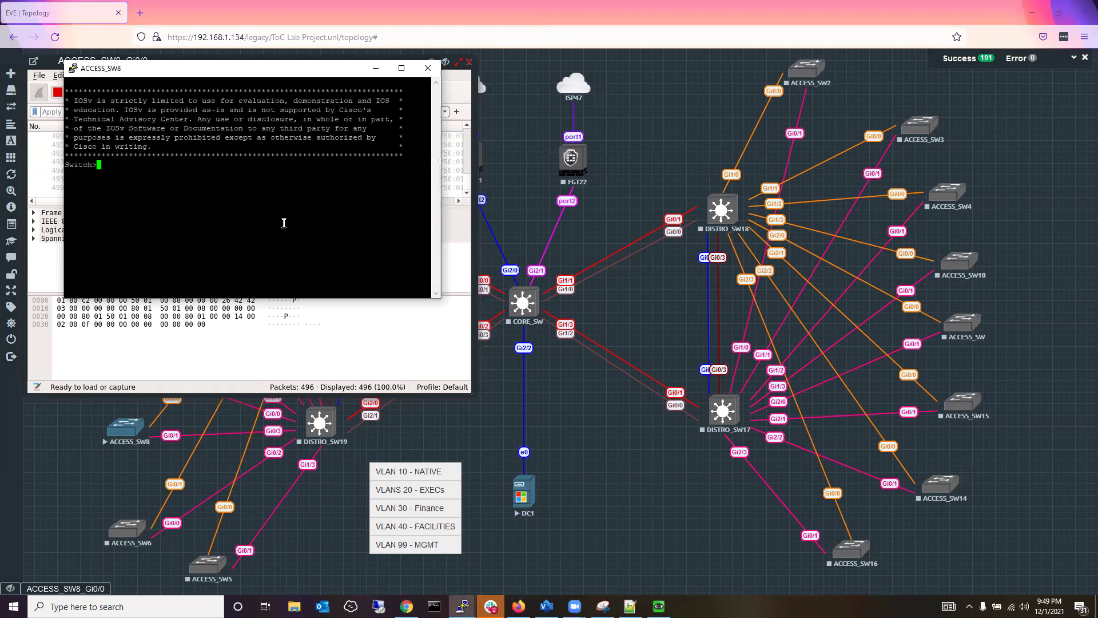
pyautogui.write('en')
pyautogui.press('Return')
pyautogui.write('sh vtp status')
pyautogui.press('Return')
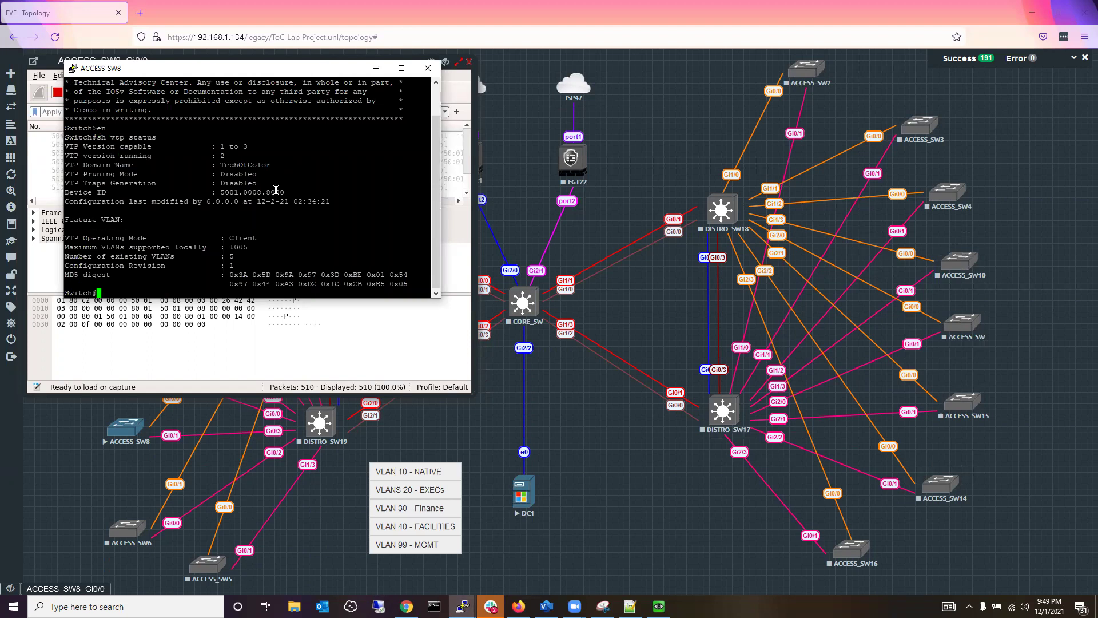
# Enter configuration mode on ACCESS_SW8, reposition its console, and begin a vtp command.
pyautogui.write('conf t')
pyautogui.press('Return')
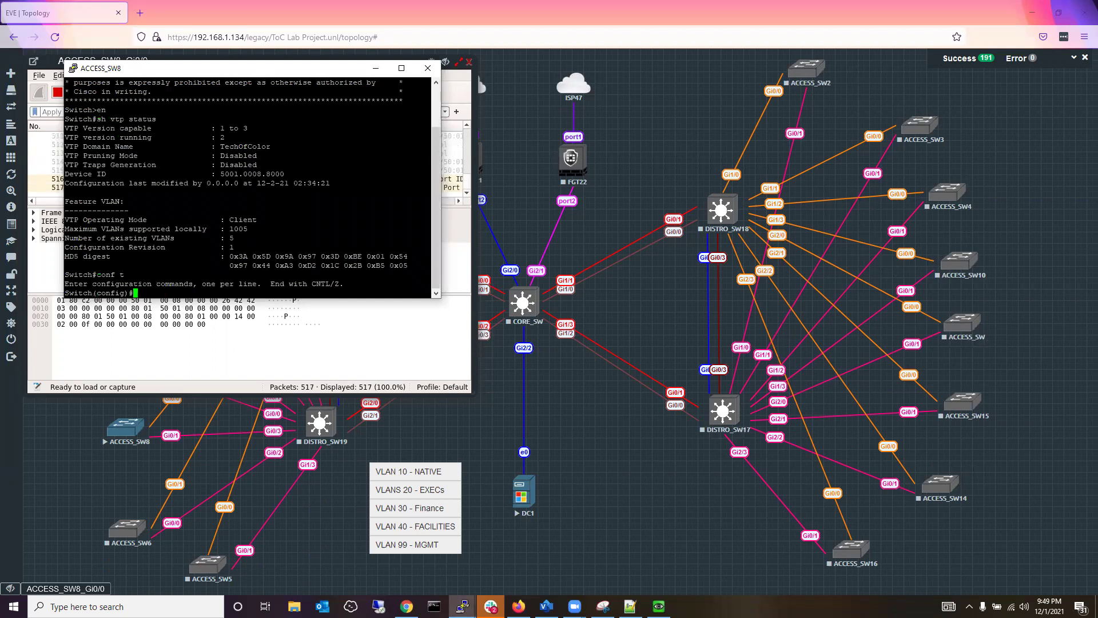
pyautogui.hotkey('alt', 'Tab')
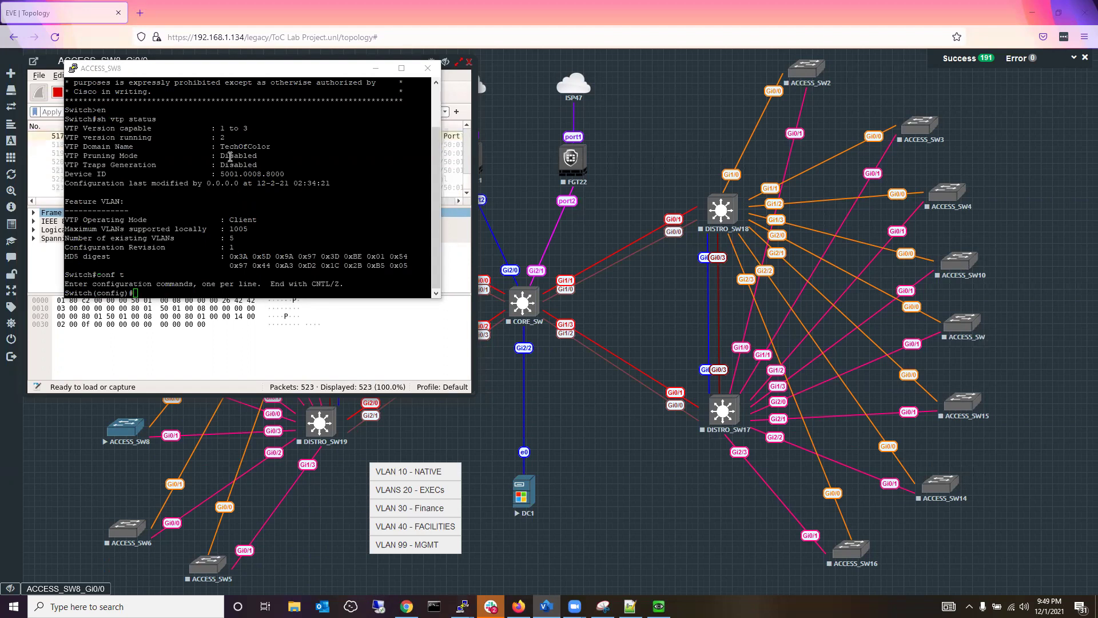
pyautogui.moveTo(230, 72); pyautogui.dragTo(702, 238)
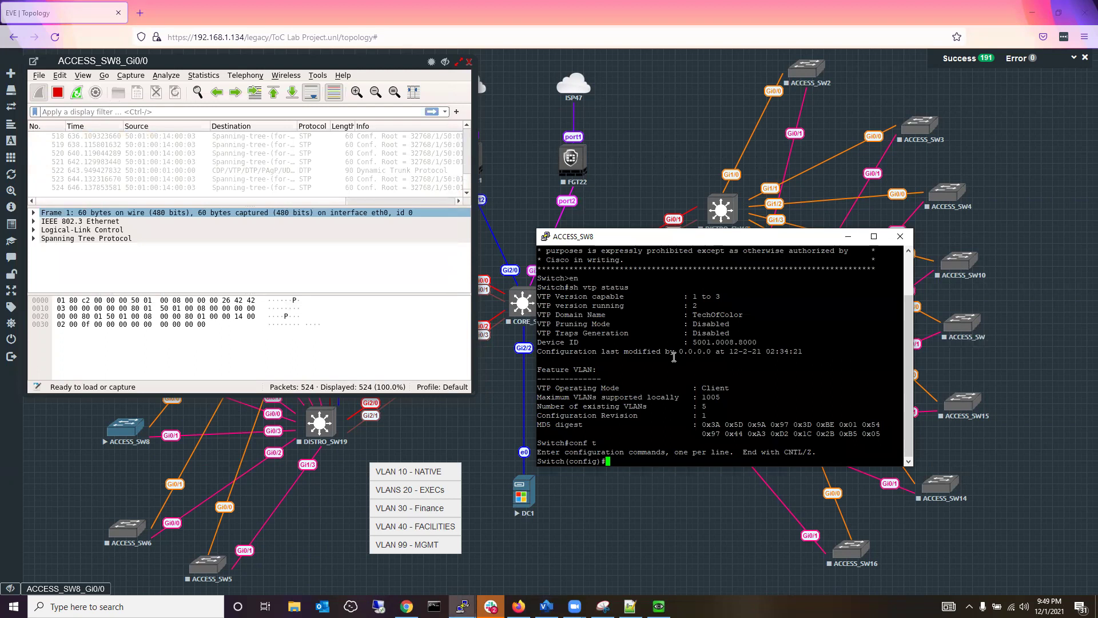
pyautogui.write('vtp')
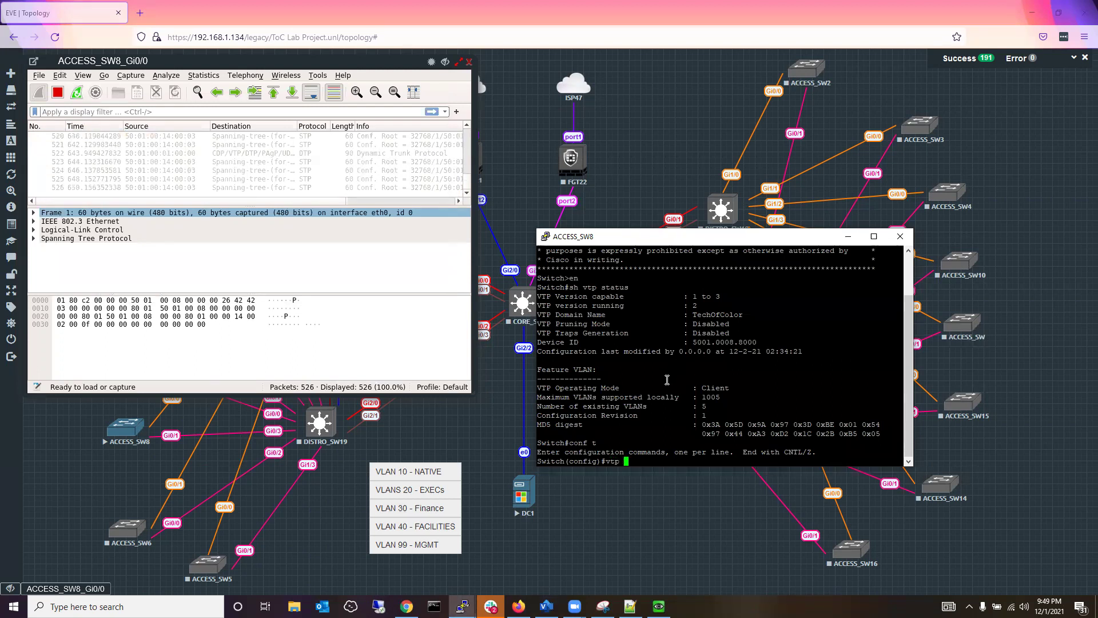
# Switch the ACCESS_SW8 PuTTY font to 14-point Courier New and apply it.
pyautogui.rightClick(680, 238)
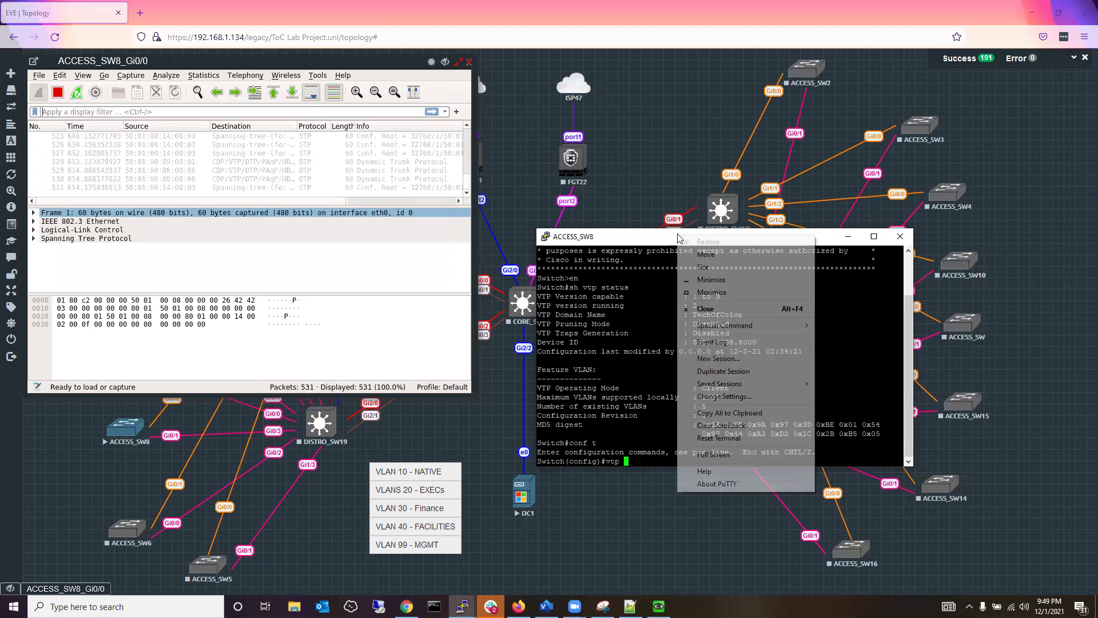
pyautogui.click(725, 396)
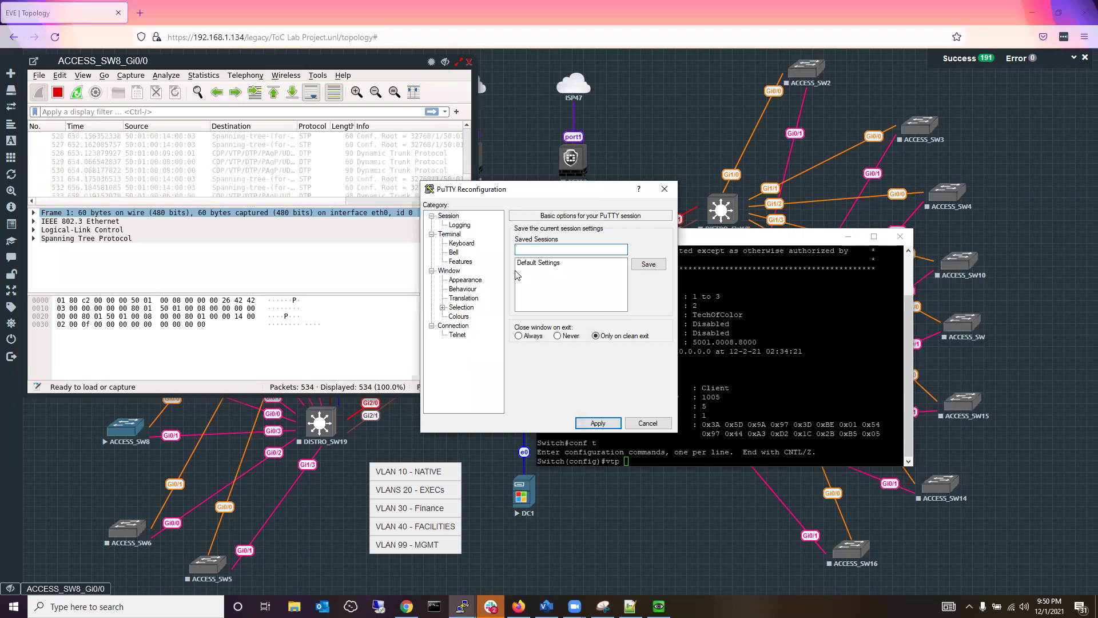
pyautogui.click(452, 270)
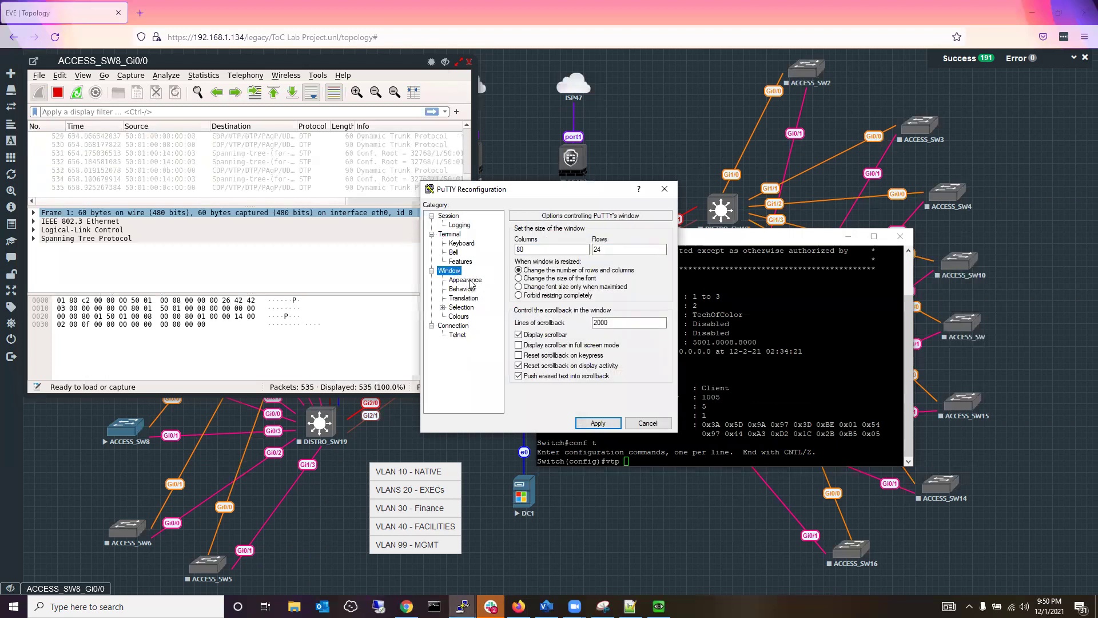
pyautogui.click(472, 279)
pyautogui.click(645, 295)
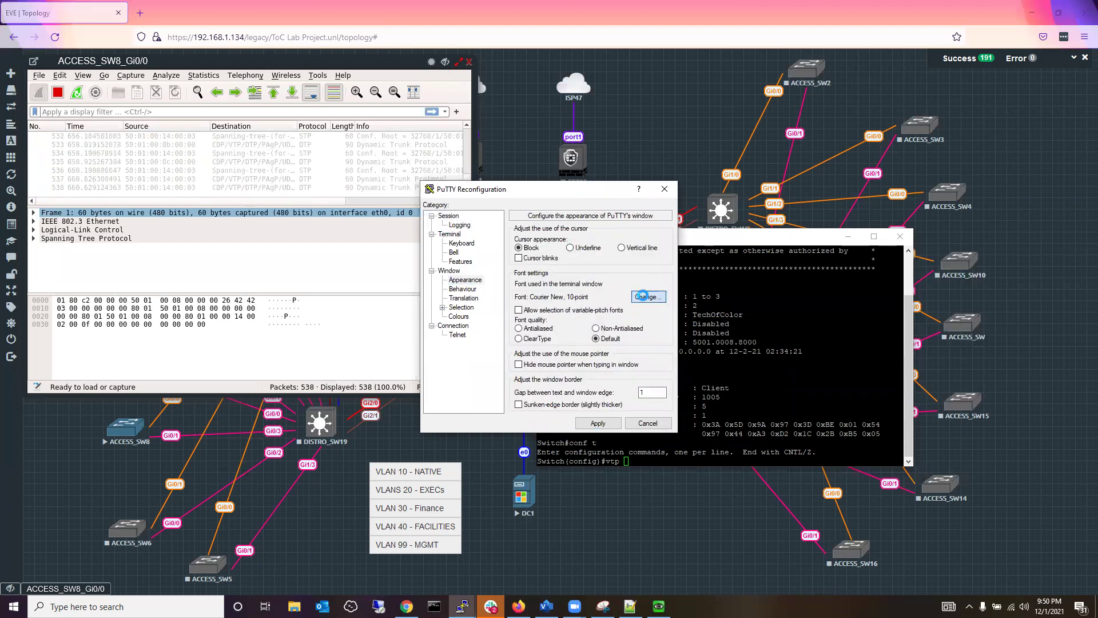
pyautogui.click(644, 335)
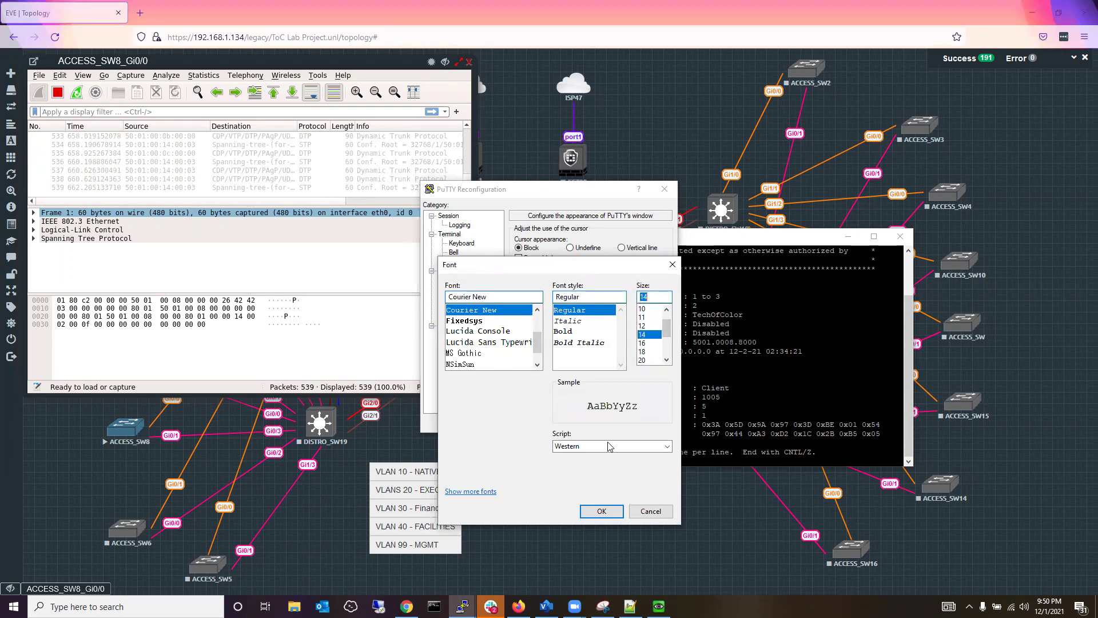
pyautogui.click(599, 511)
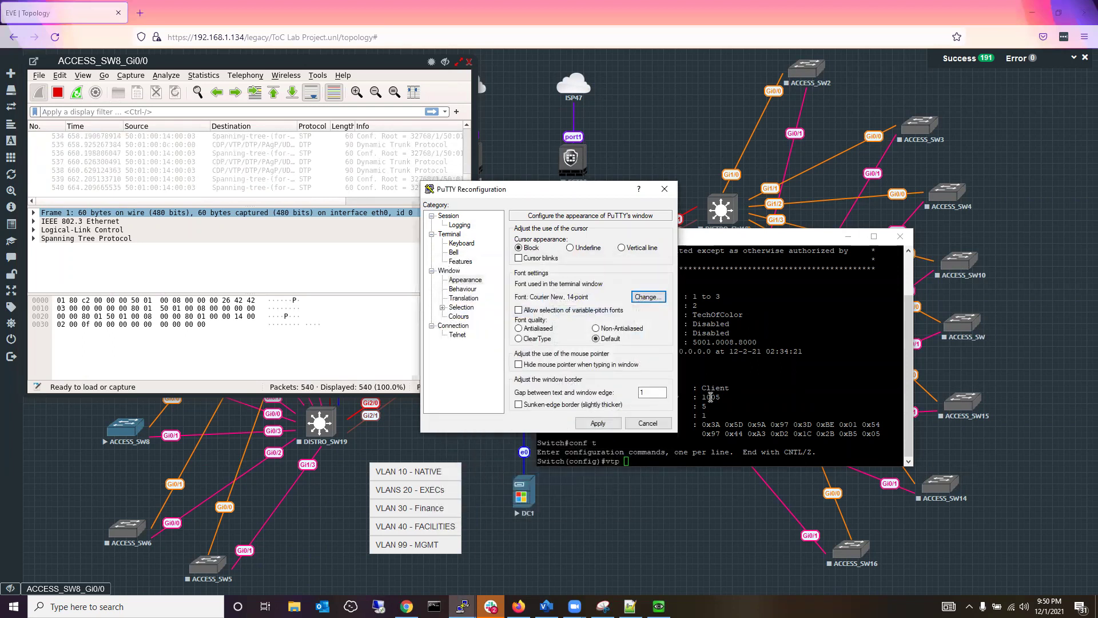
pyautogui.click(597, 422)
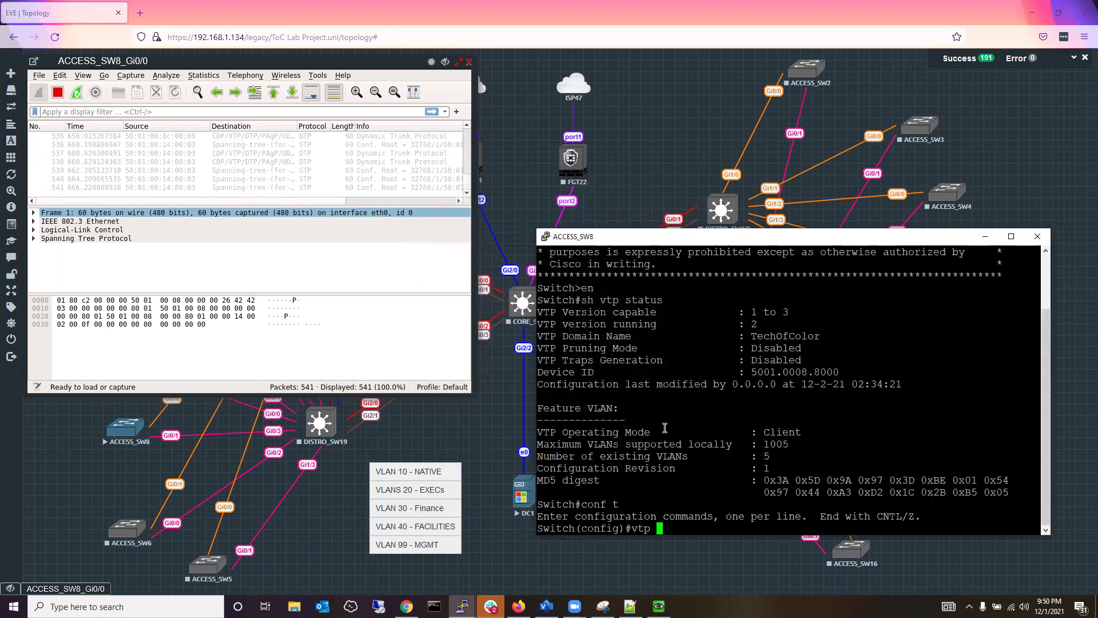
# Try 'vtp domain name TechsOfColor', which is rejected, accidentally setting the domain to 'name'.
pyautogui.write('doamin')
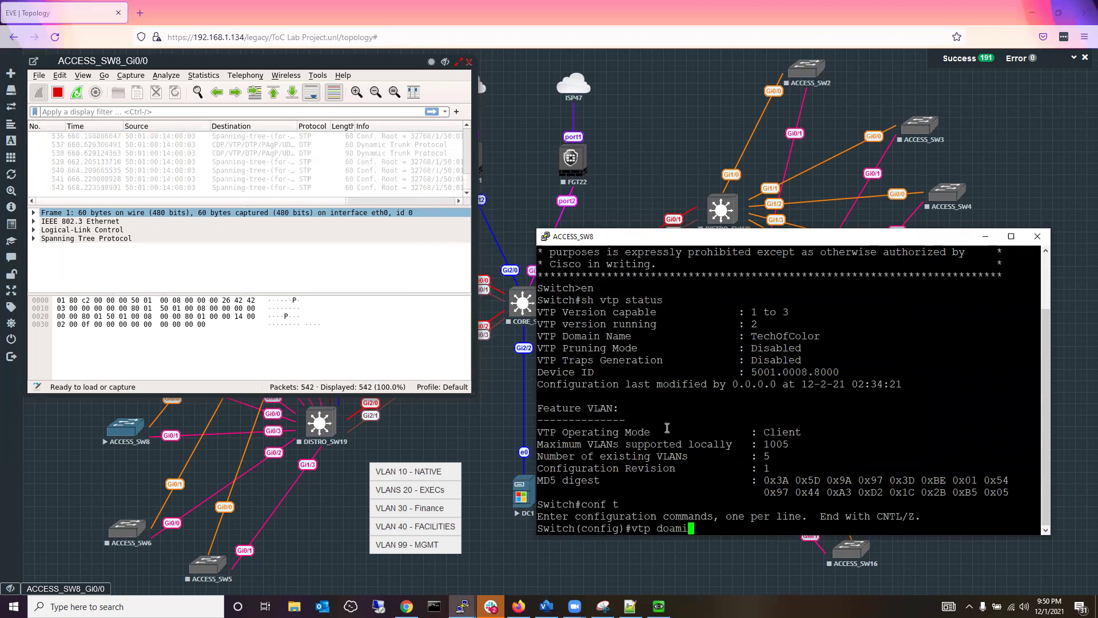
pyautogui.press('BackSpace')
pyautogui.press('BackSpace')
pyautogui.press('BackSpace')
pyautogui.press('BackSpace')
pyautogui.press('BackSpace')
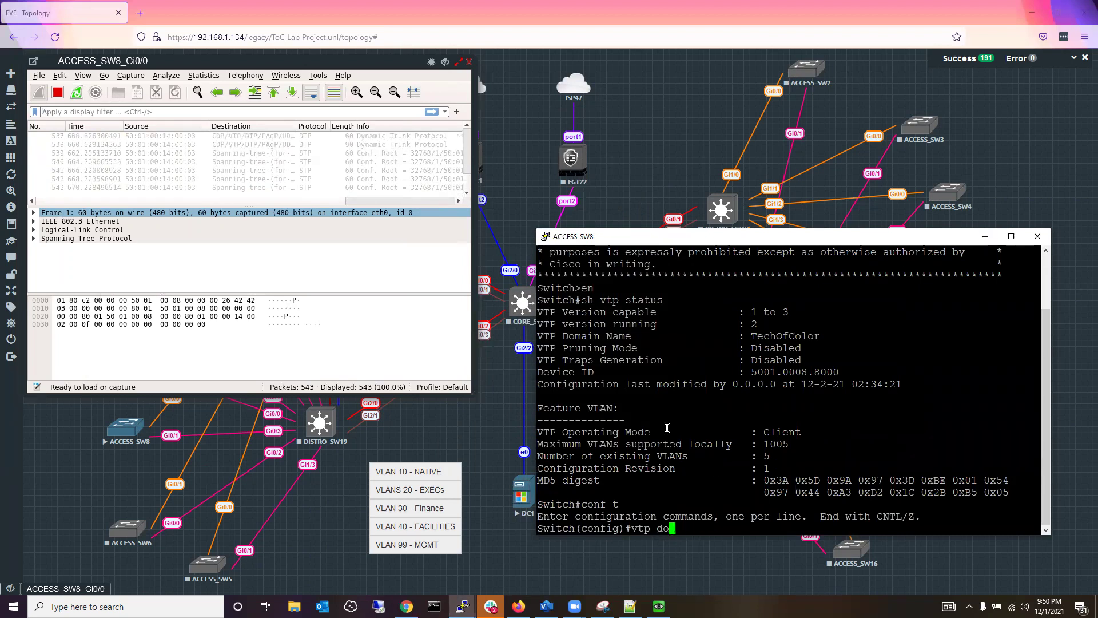
pyautogui.write('main nam')
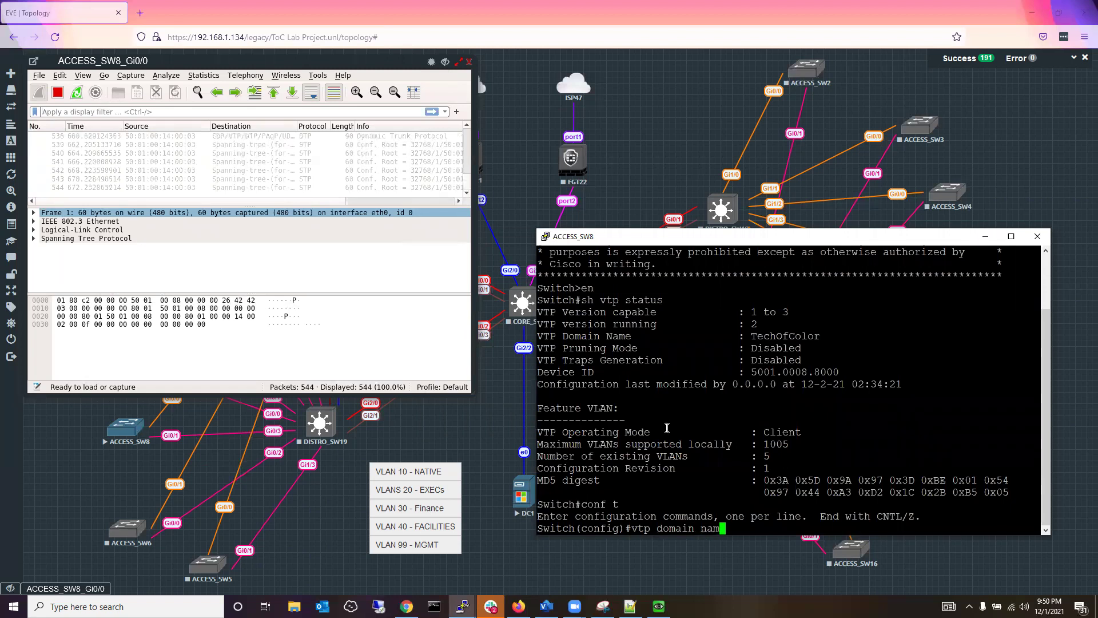
pyautogui.write('e ')
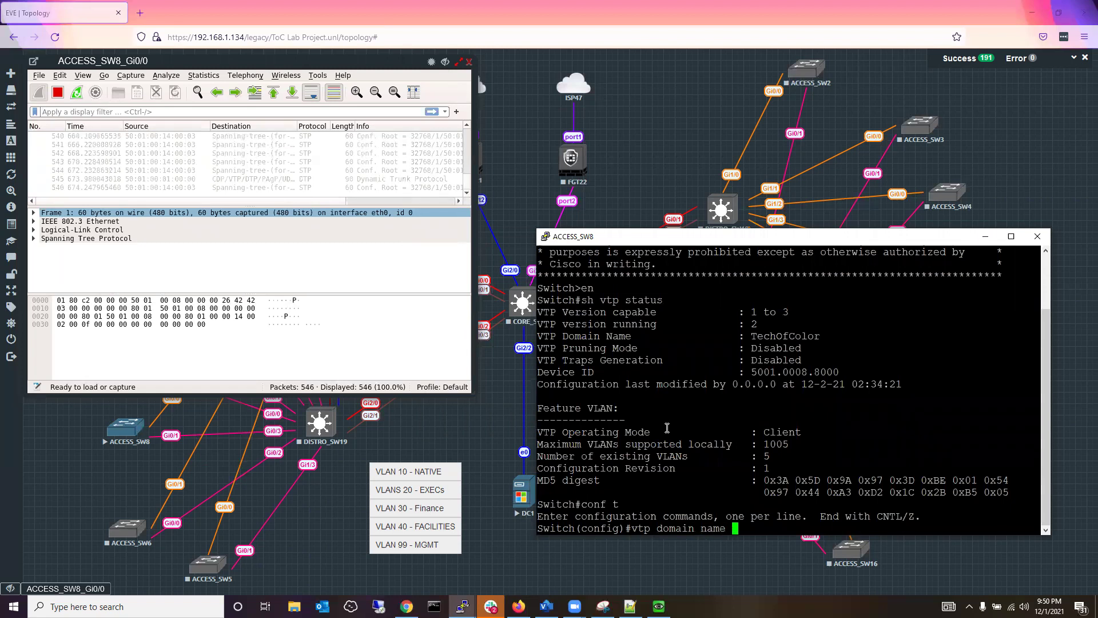
pyautogui.write('Techs')
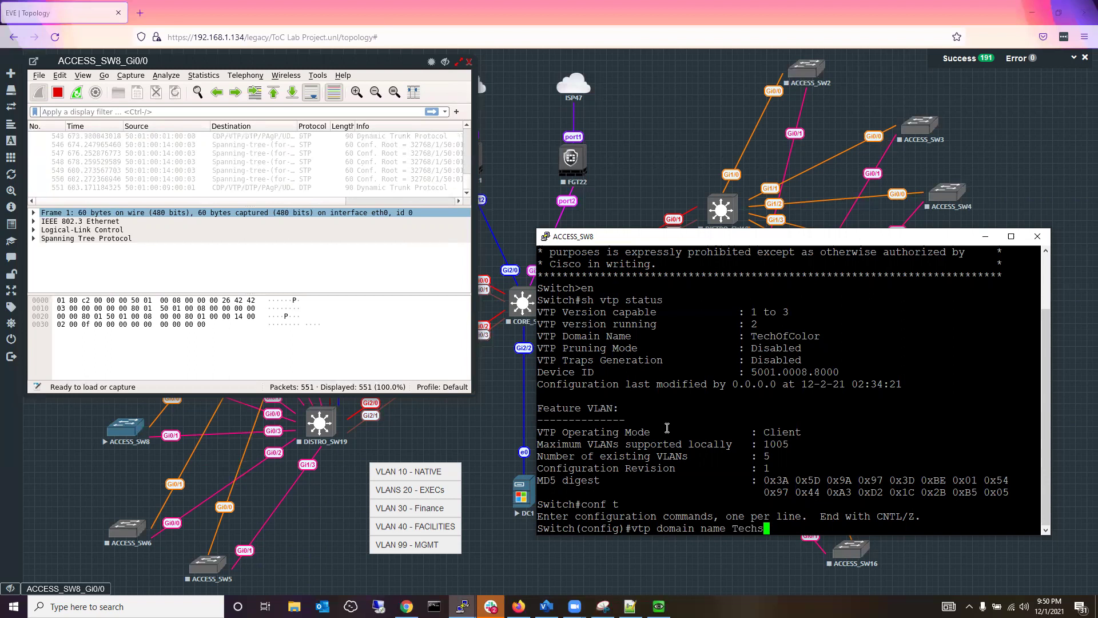
pyautogui.write('Of')
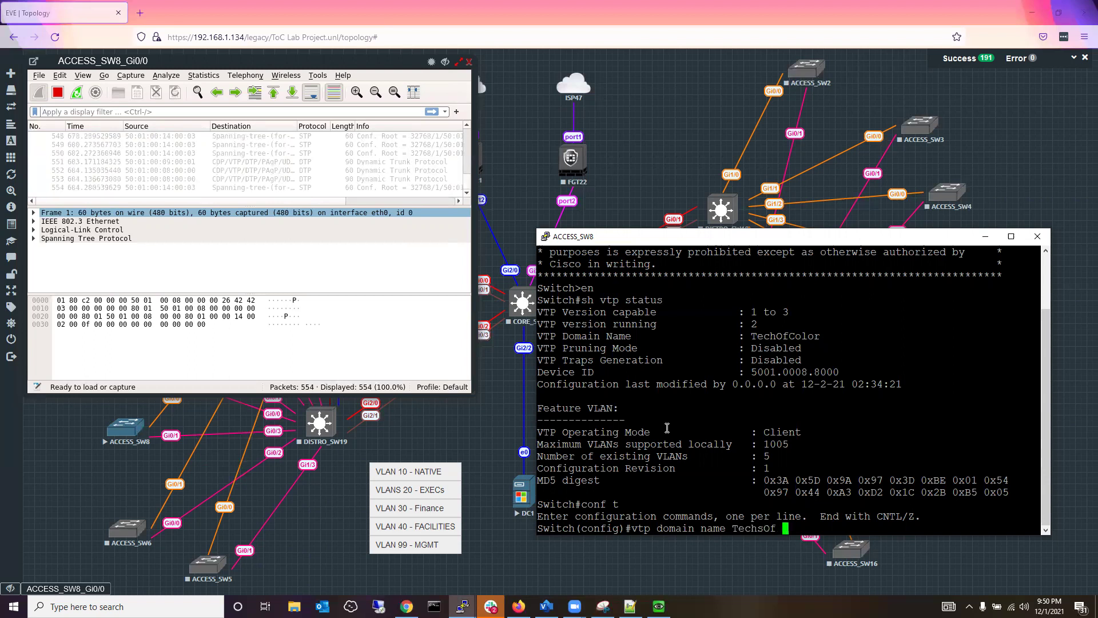
pyautogui.write('Color')
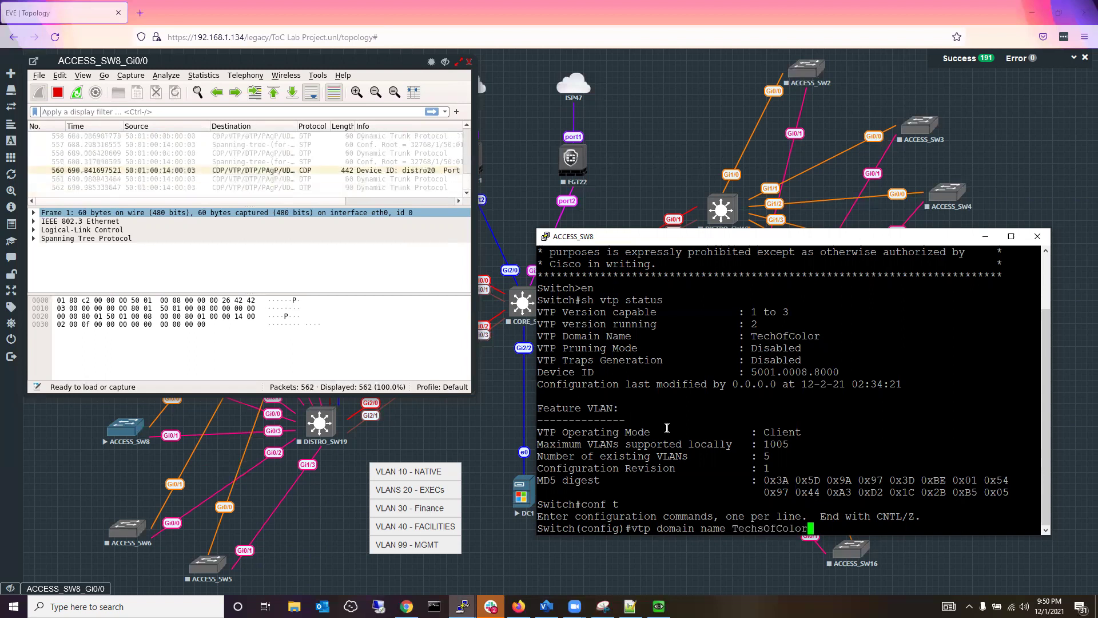
pyautogui.press('Return')
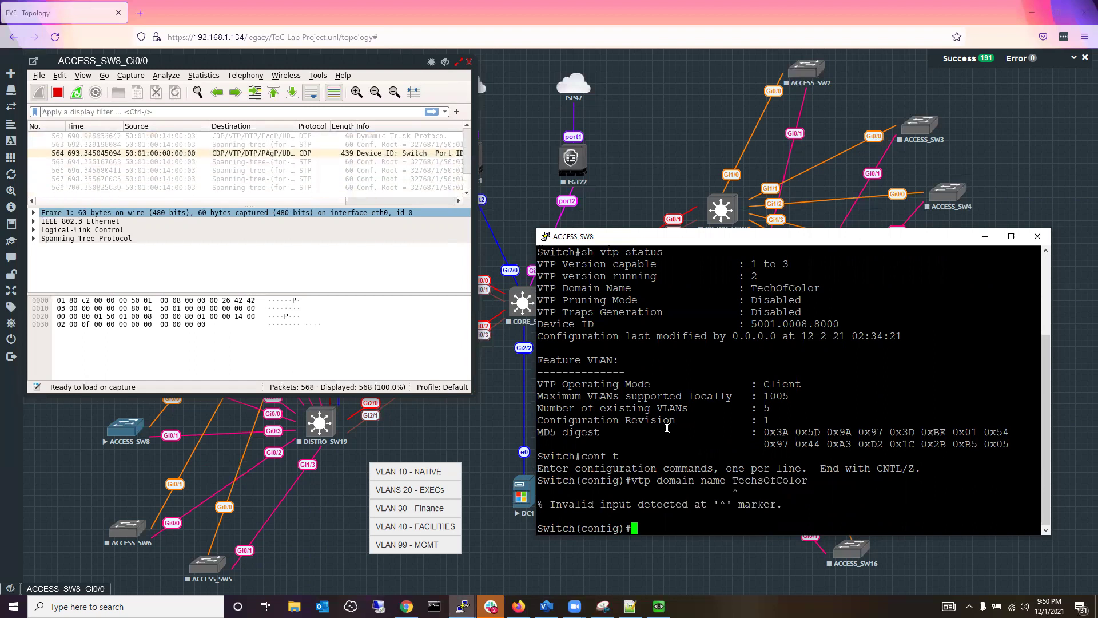
pyautogui.press('Up')
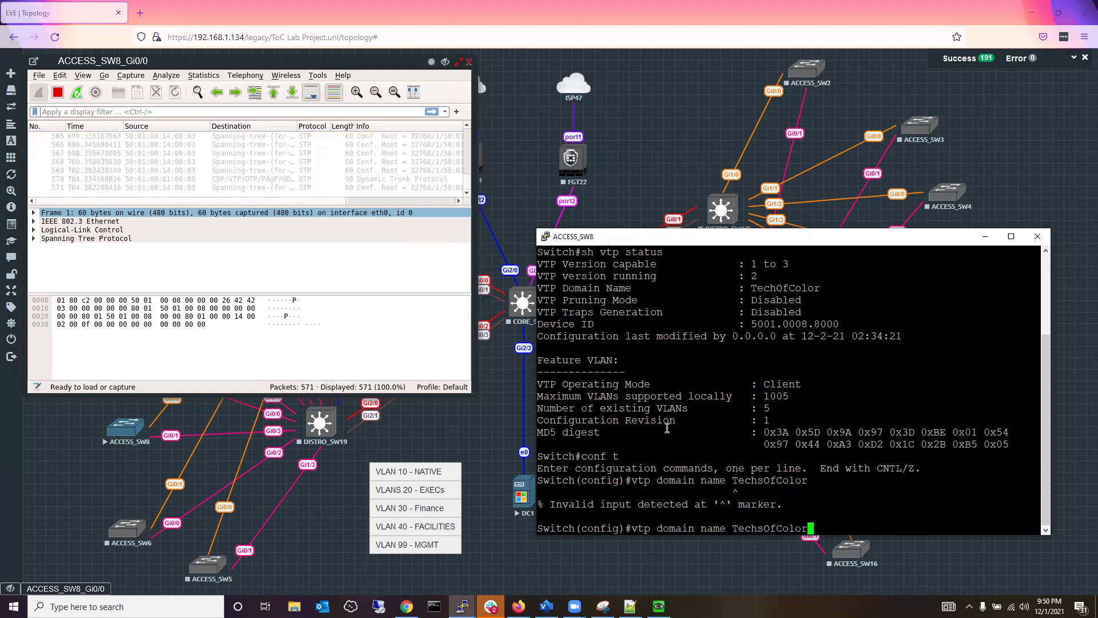
pyautogui.press('BackSpace')
pyautogui.press('BackSpace')
pyautogui.press('BackSpace')
pyautogui.press('BackSpace')
pyautogui.press('BackSpace')
pyautogui.press('BackSpace')
pyautogui.press('BackSpace')
pyautogui.press('BackSpace')
pyautogui.press('BackSpace')
pyautogui.press('BackSpace')
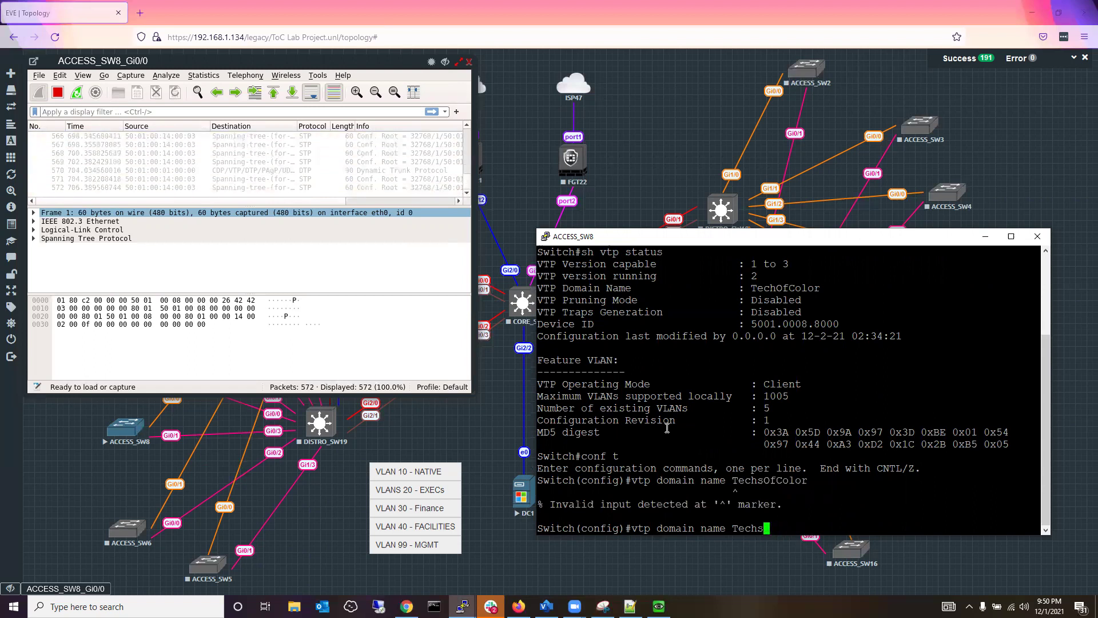
pyautogui.press('BackSpace')
pyautogui.press('BackSpace')
pyautogui.write('?')
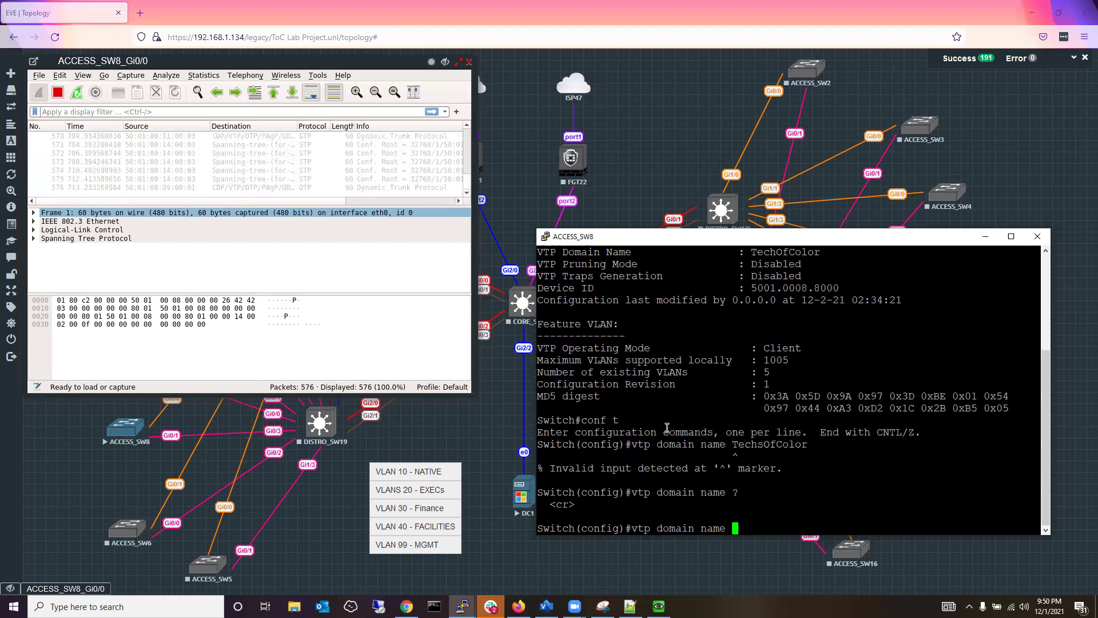
pyautogui.press('Return')
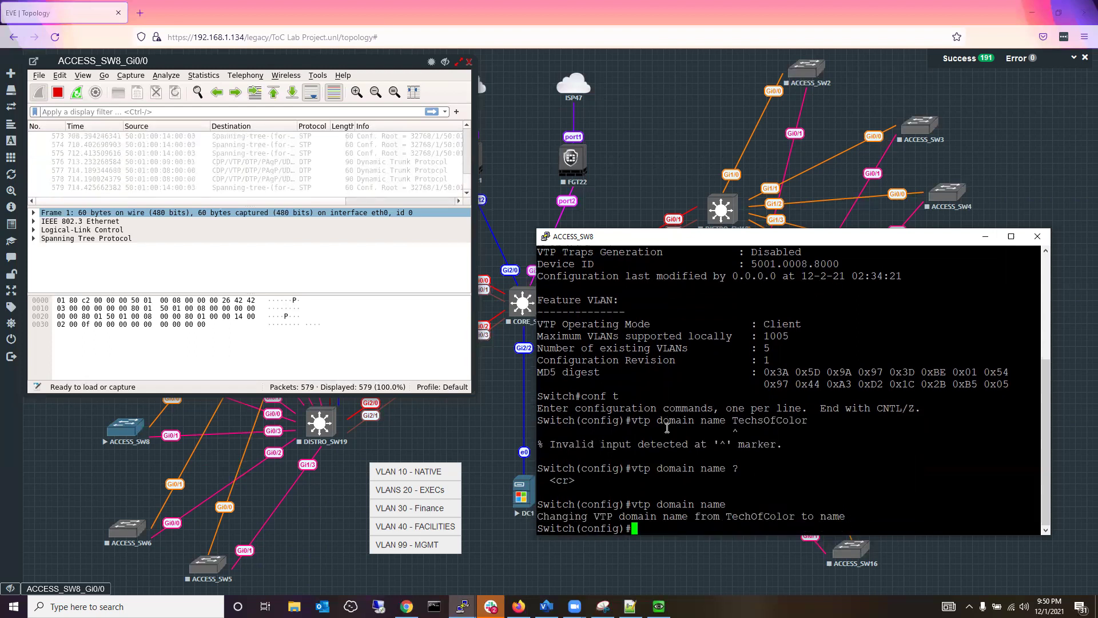
# Set ACCESS_SW8's VTP domain to TechsOfColor with the corrected vtp domain command.
pyautogui.write('conf t')
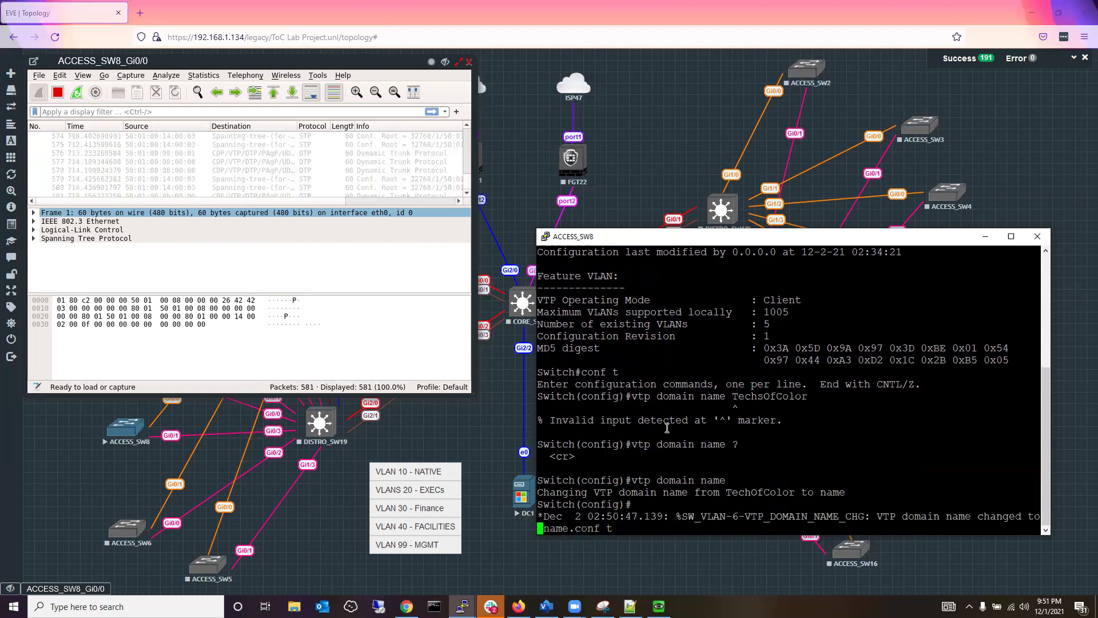
pyautogui.press('Return')
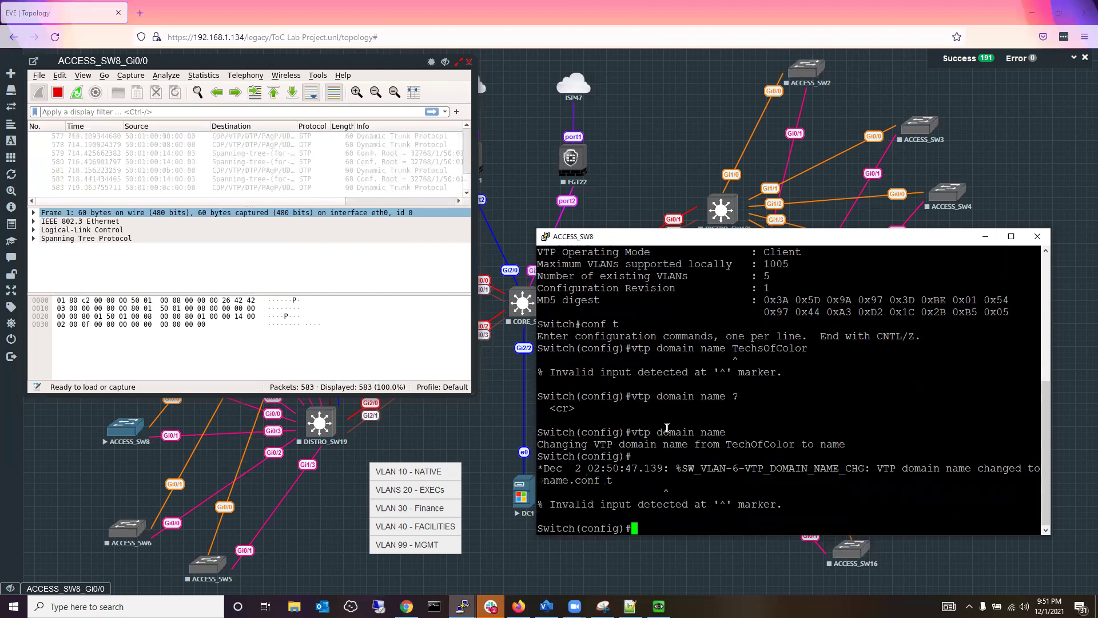
pyautogui.write('vtp ')
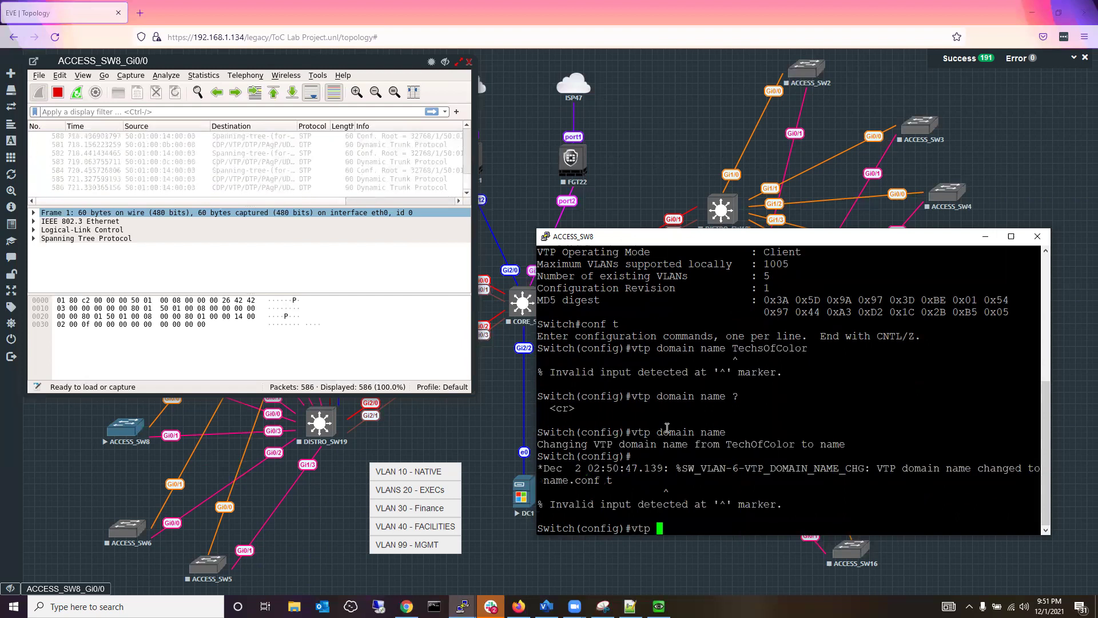
pyautogui.write('domain T')
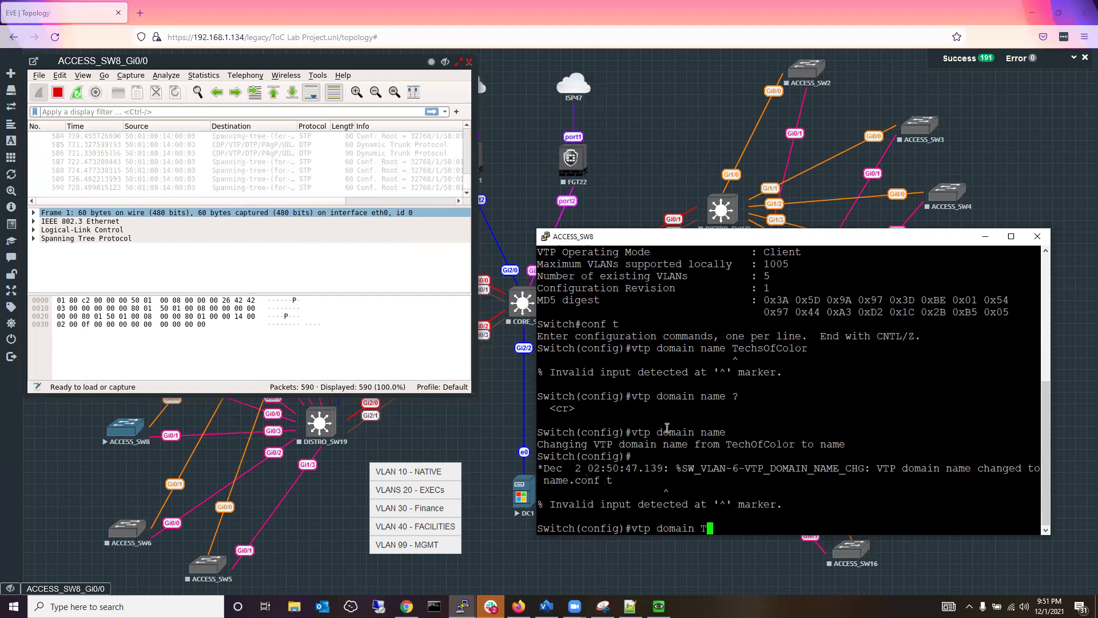
pyautogui.write('echsOfC')
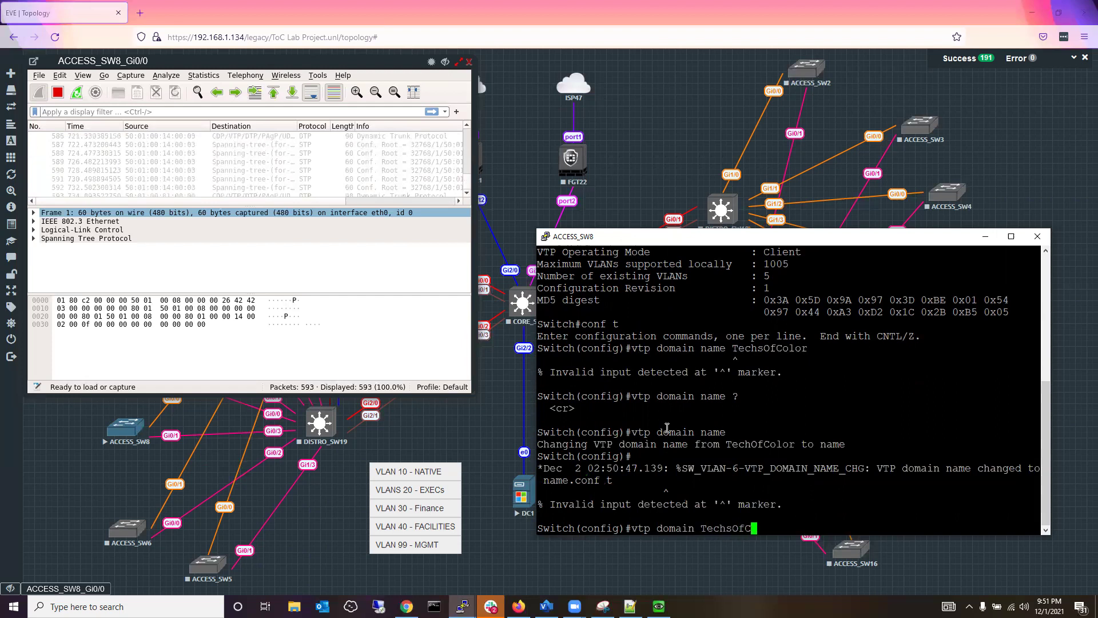
pyautogui.write('olor')
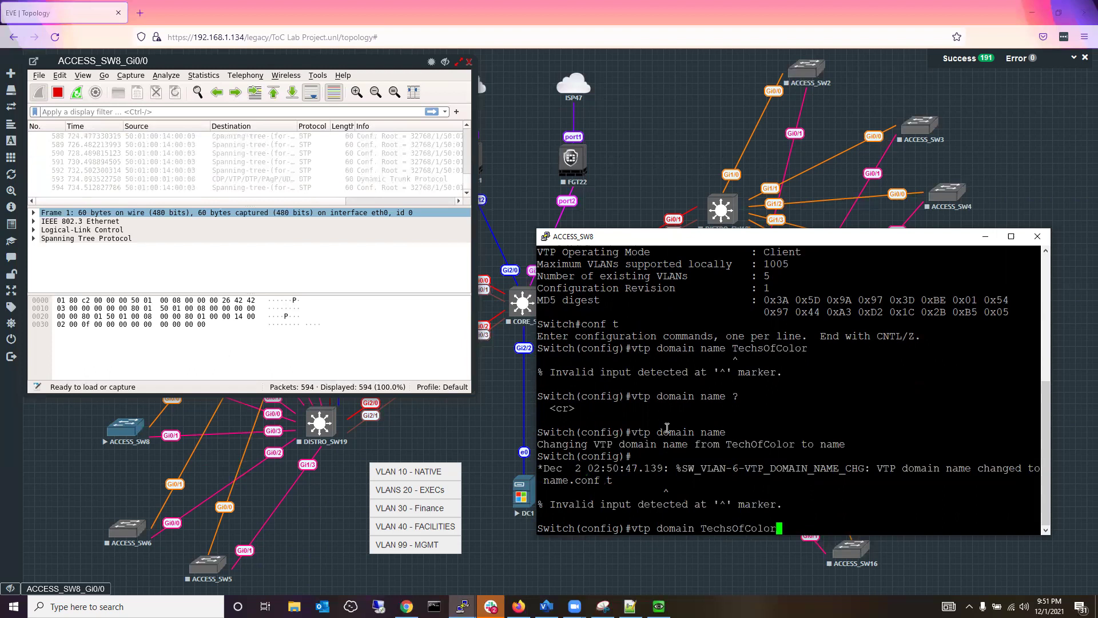
pyautogui.press('Return')
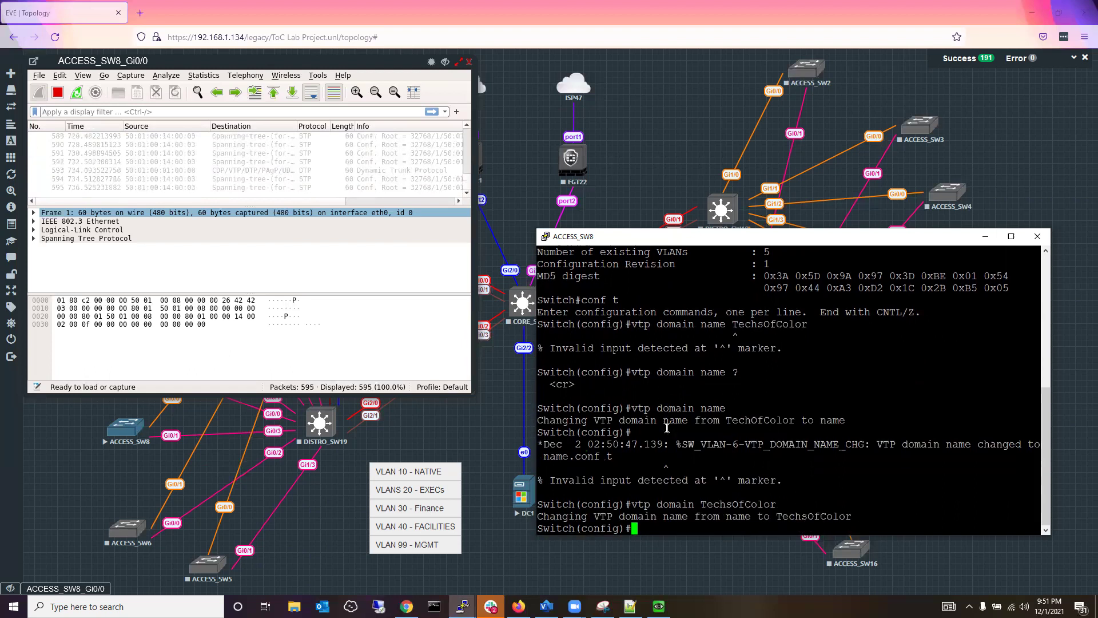
# Leave config mode and show ACCESS_SW8's VTP status, noting Configuration Revision 1.
pyautogui.write('end')
pyautogui.press('Return')
pyautogui.press('Return')
pyautogui.press('Return')
pyautogui.press('Return')
pyautogui.write('sh')
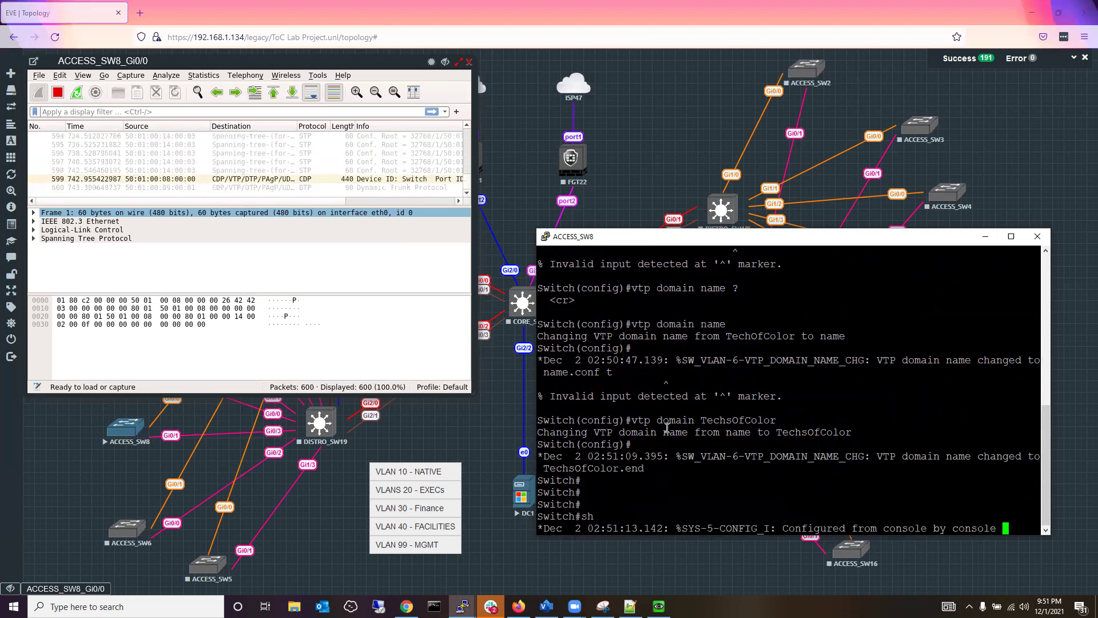
pyautogui.write(' vtp status')
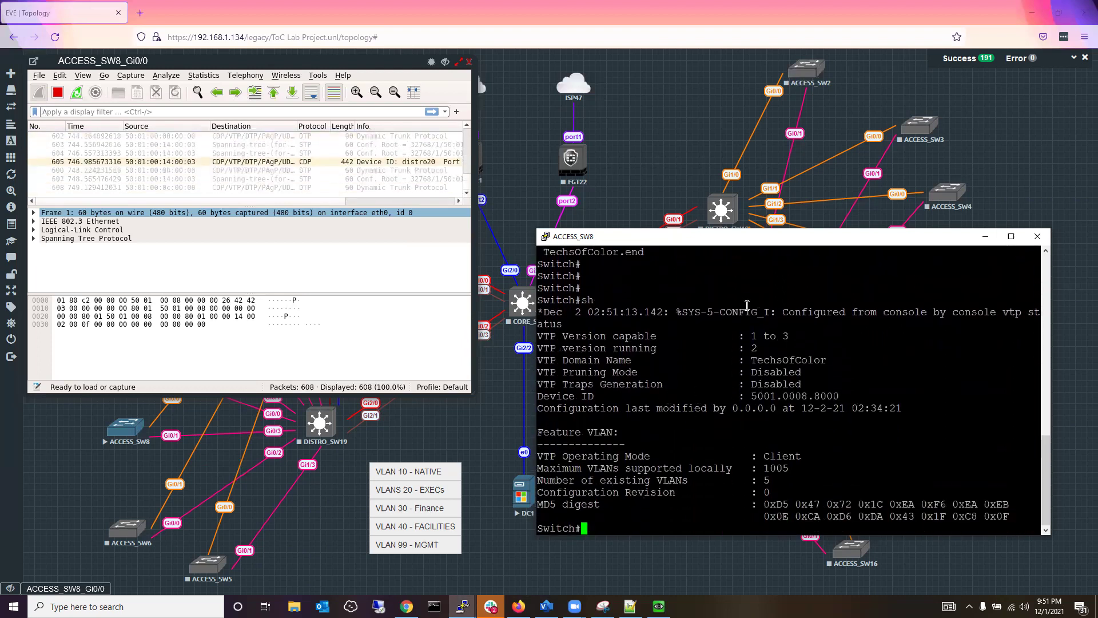
pyautogui.moveTo(936, 229); pyautogui.dragTo(943, 53)
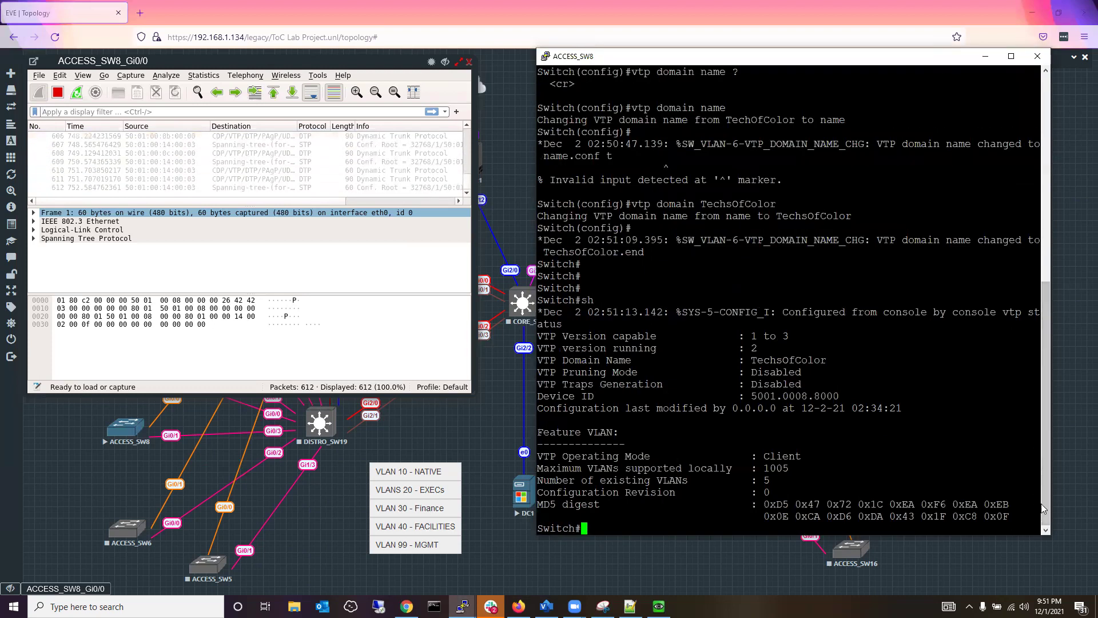
pyautogui.moveTo(1046, 503); pyautogui.dragTo(1053, 366)
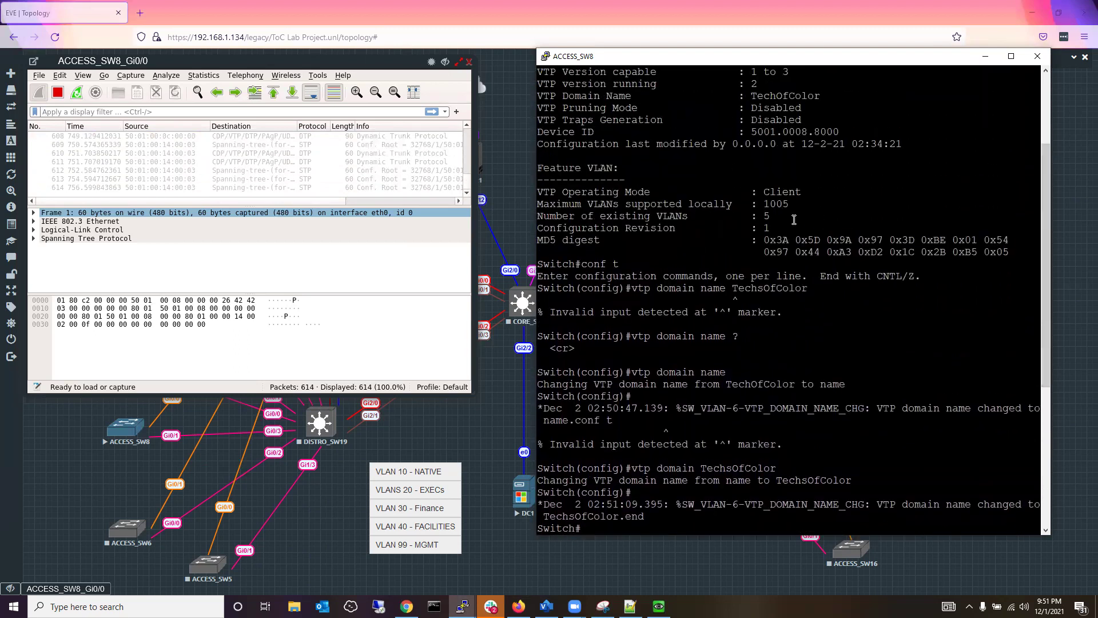
pyautogui.moveTo(772, 223); pyautogui.dragTo(578, 224)
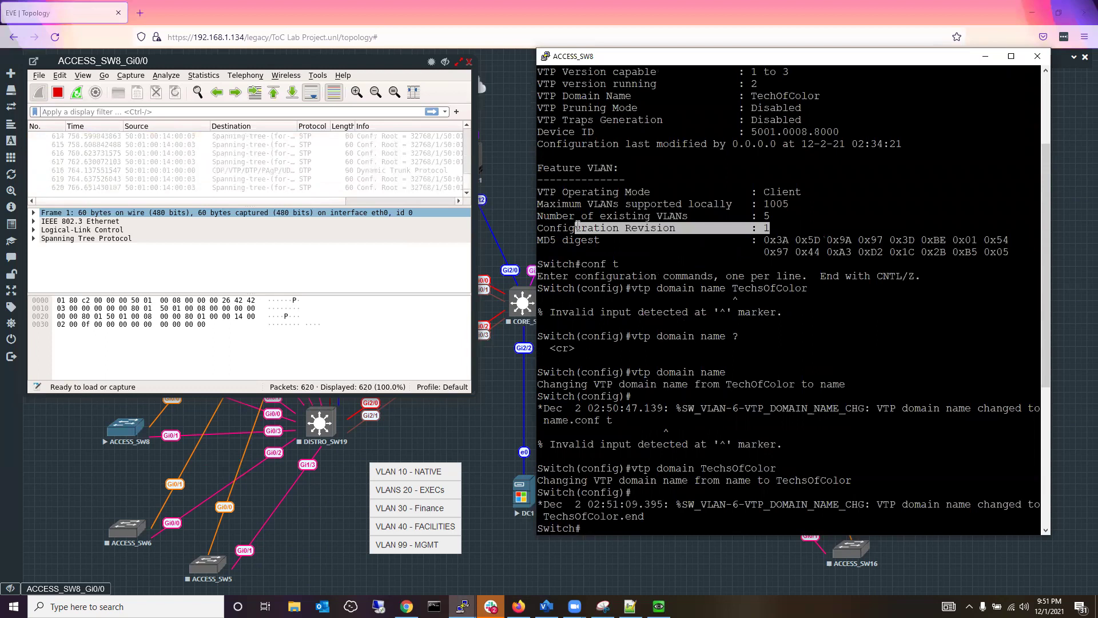
pyautogui.click(792, 228)
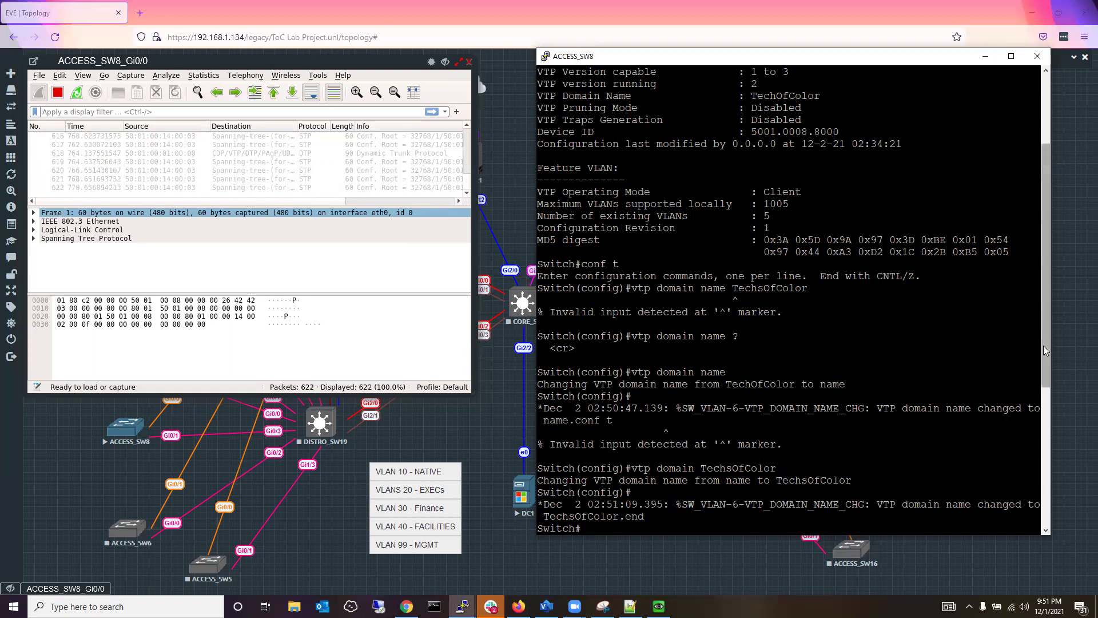
# Note the Configuration Revision 0 entry, then return to the EVE-NG topology and capture.
pyautogui.moveTo(1046, 288); pyautogui.dragTo(1038, 440)
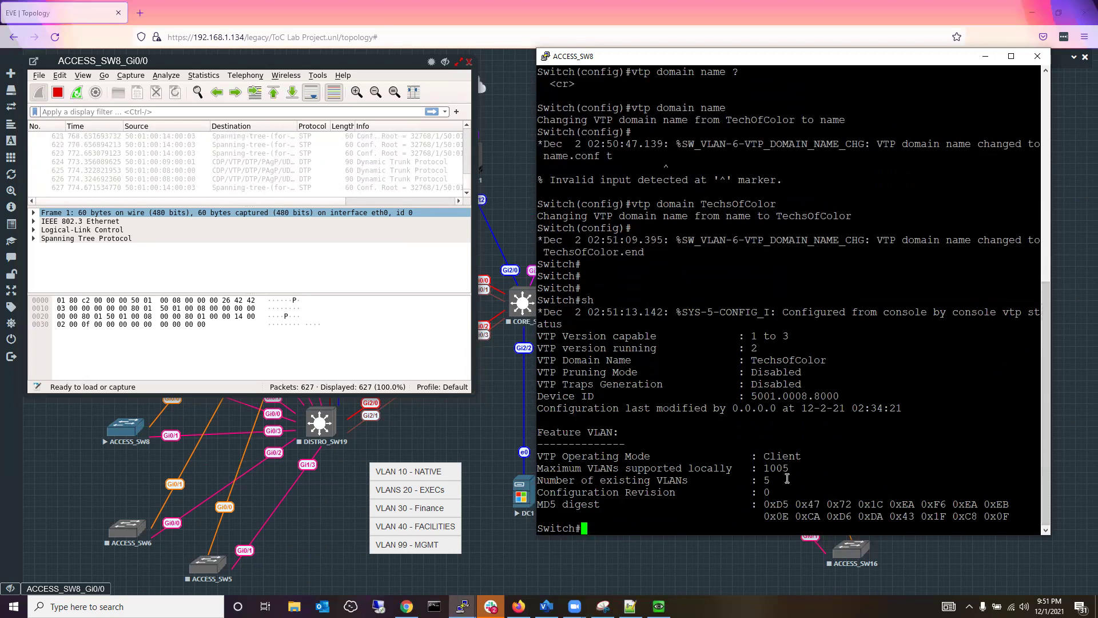
pyautogui.moveTo(773, 490); pyautogui.dragTo(541, 492)
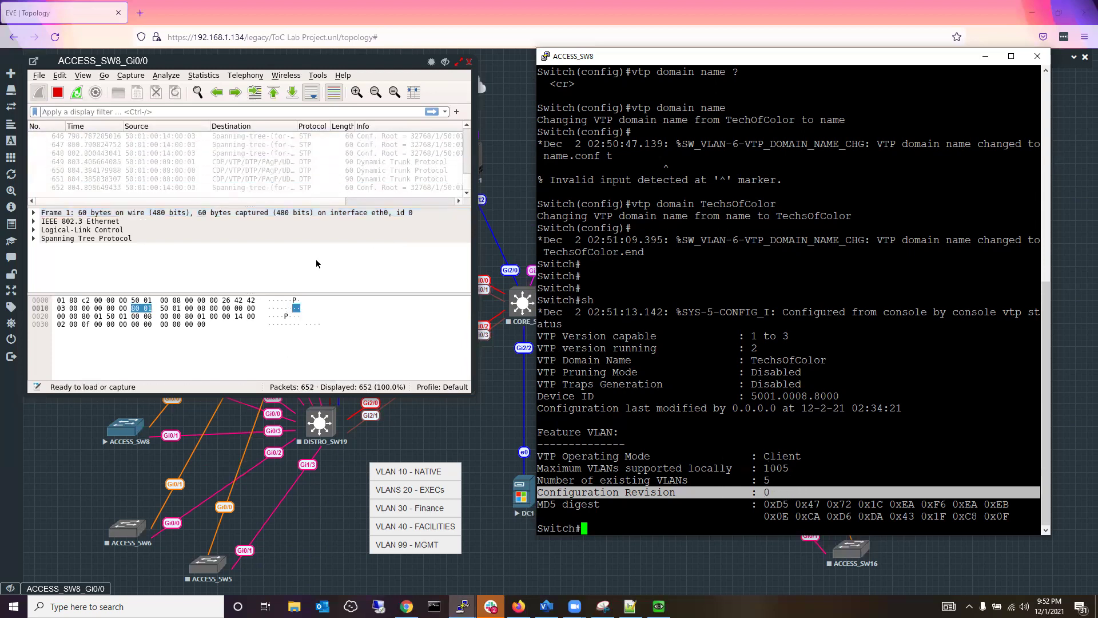
pyautogui.click(365, 76)
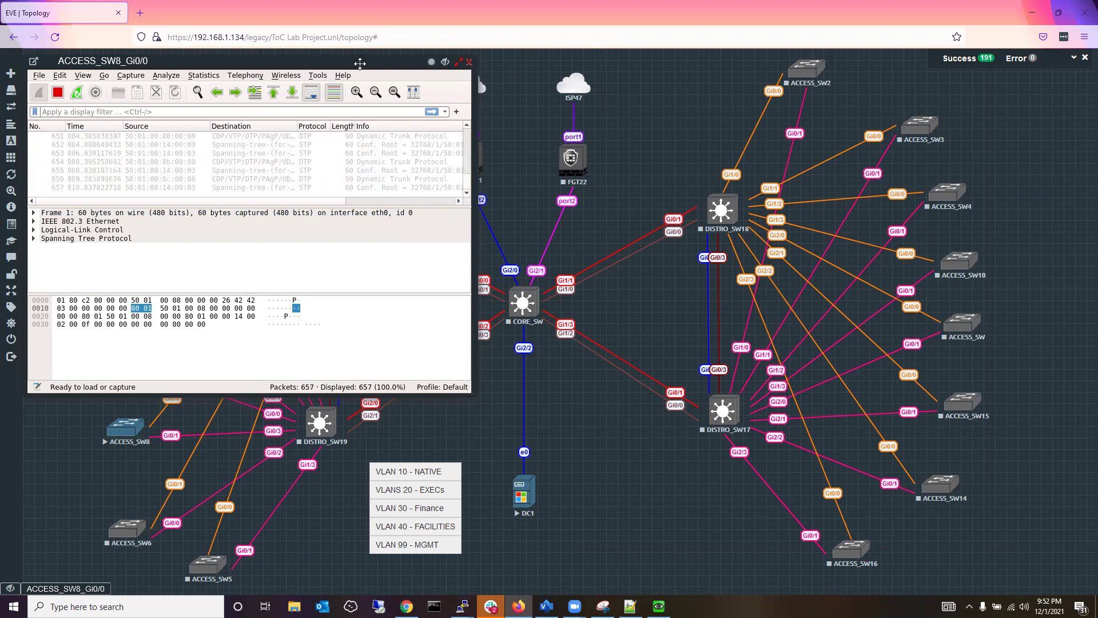
# Open a PuTTY console to ACCESS_SW12 and enter privileged mode.
pyautogui.moveTo(396, 63); pyautogui.dragTo(610, 64)
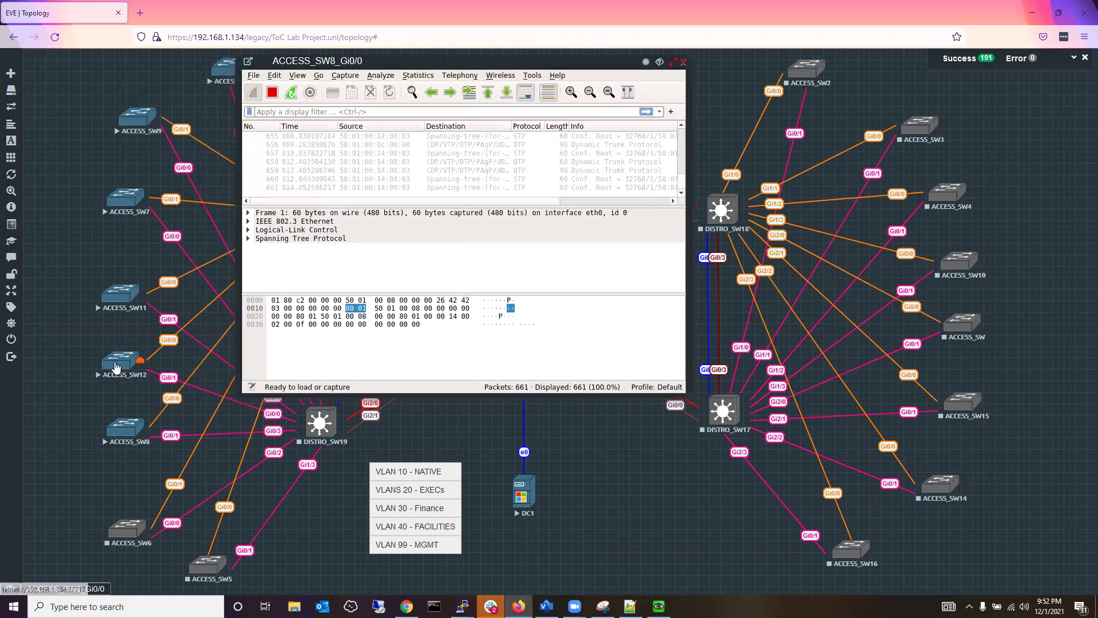
pyautogui.click(126, 368)
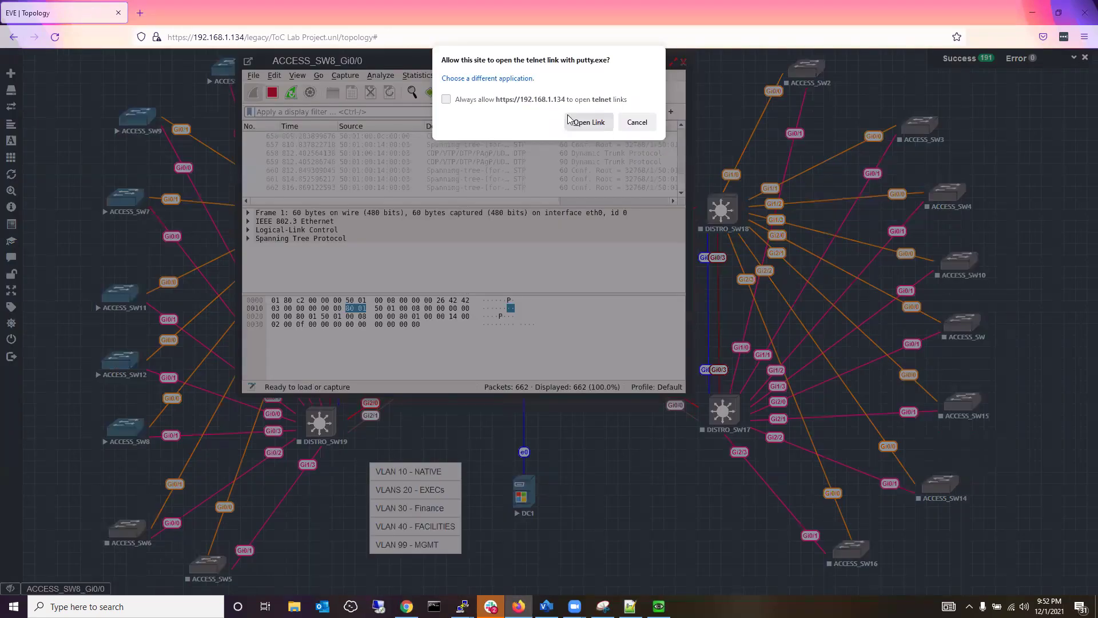
pyautogui.click(589, 122)
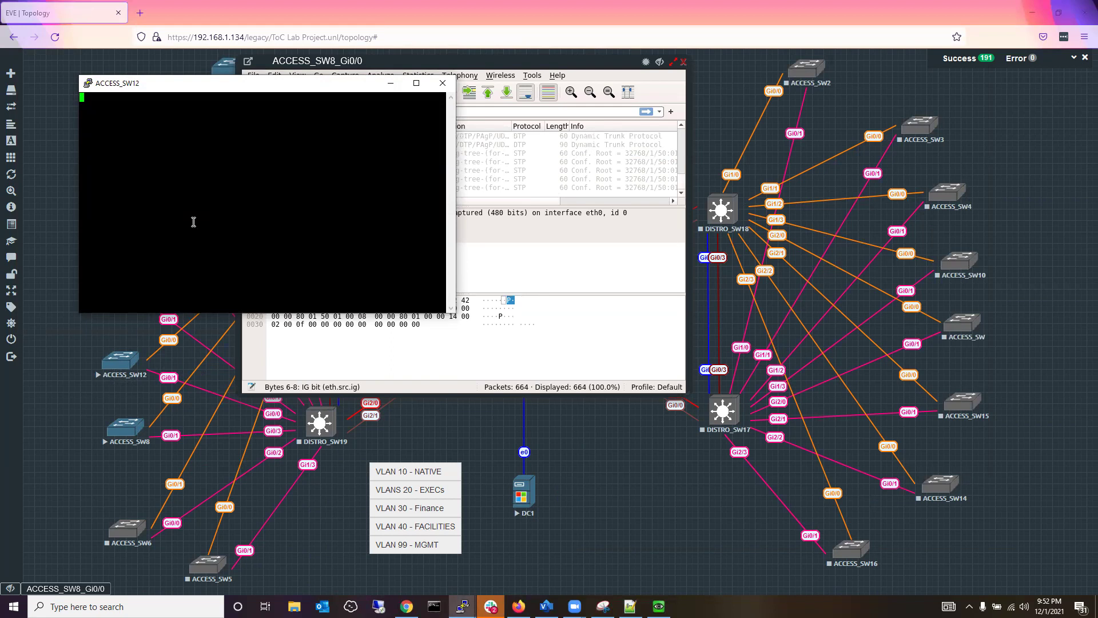
pyautogui.press('Return')
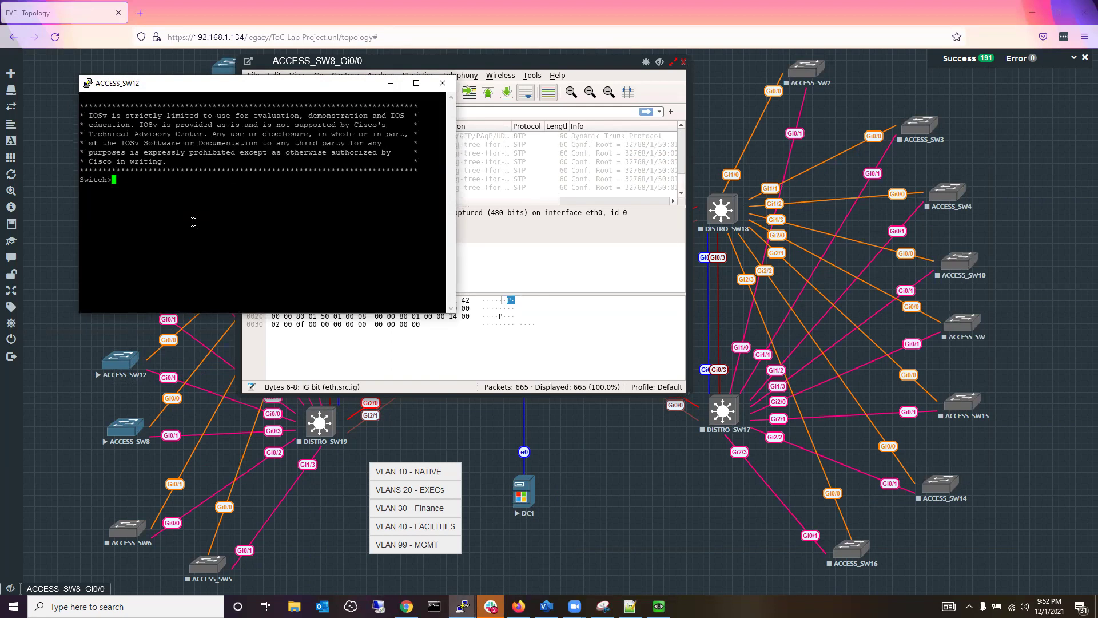
pyautogui.write('en')
pyautogui.press('Return')
# Run show vtp status on ACCESS_SW12, confirming client mode, and move the capture window aside.
pyautogui.write('vtp')
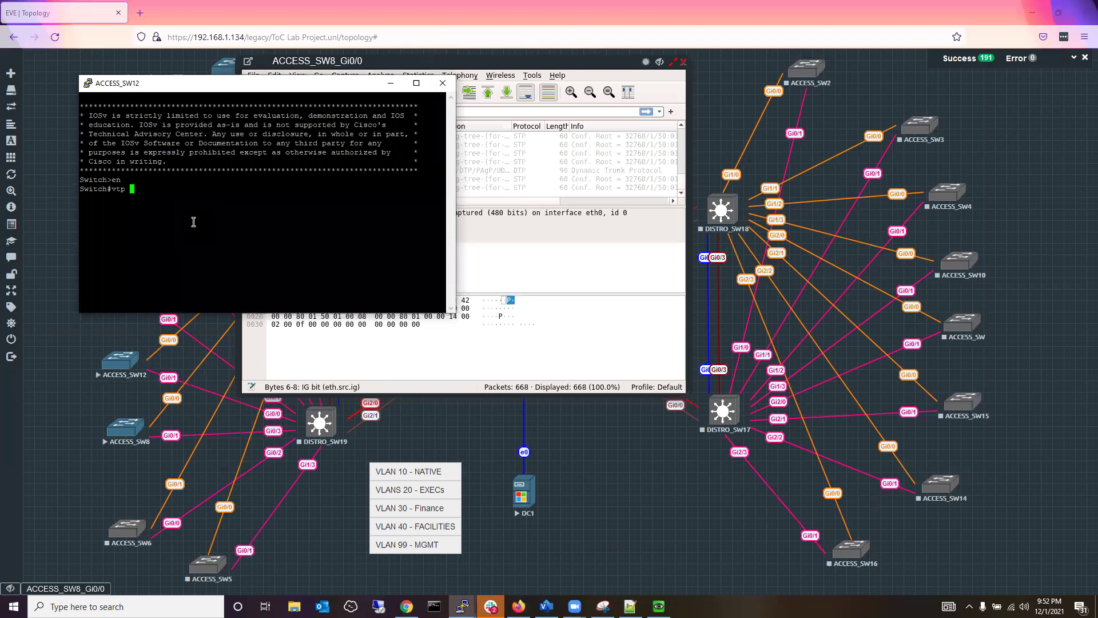
pyautogui.write(' status')
pyautogui.press('Return')
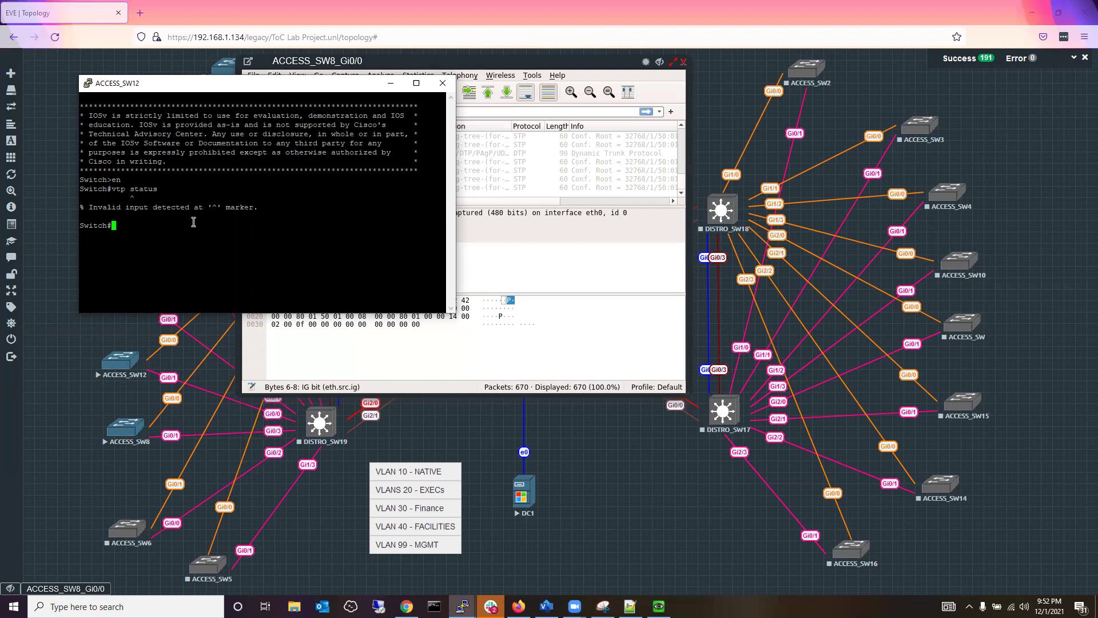
pyautogui.press('Up')
pyautogui.press('Left')
pyautogui.press('Left')
pyautogui.press('Left')
pyautogui.press('Left')
pyautogui.press('Left')
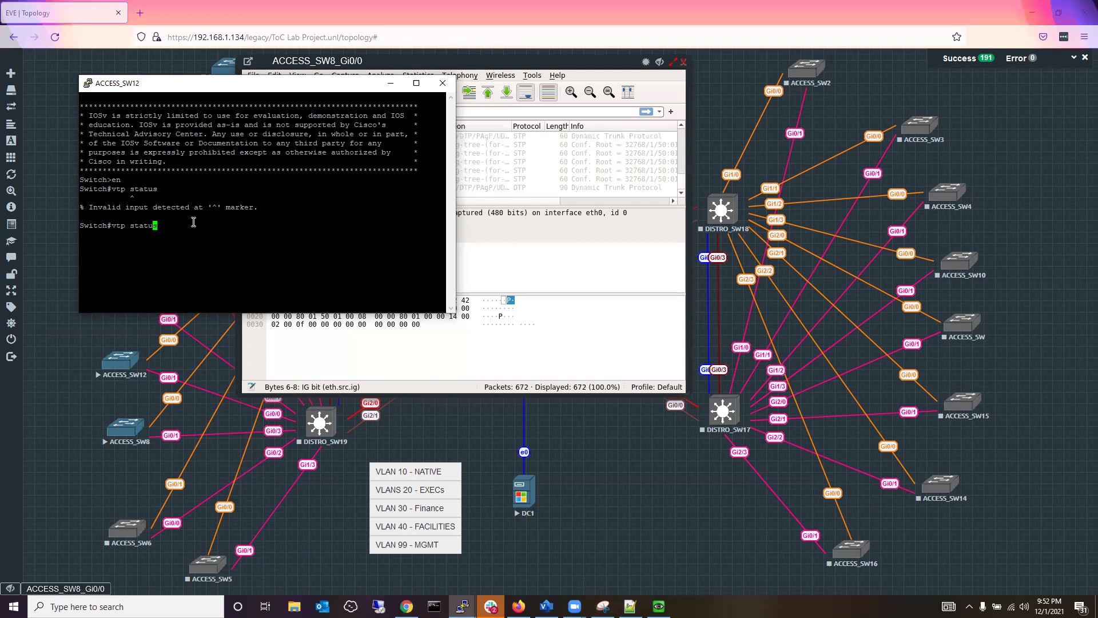
pyautogui.press('Left')
pyautogui.press('Left')
pyautogui.press('Left')
pyautogui.press('Left')
pyautogui.press('Left')
pyautogui.press('Left')
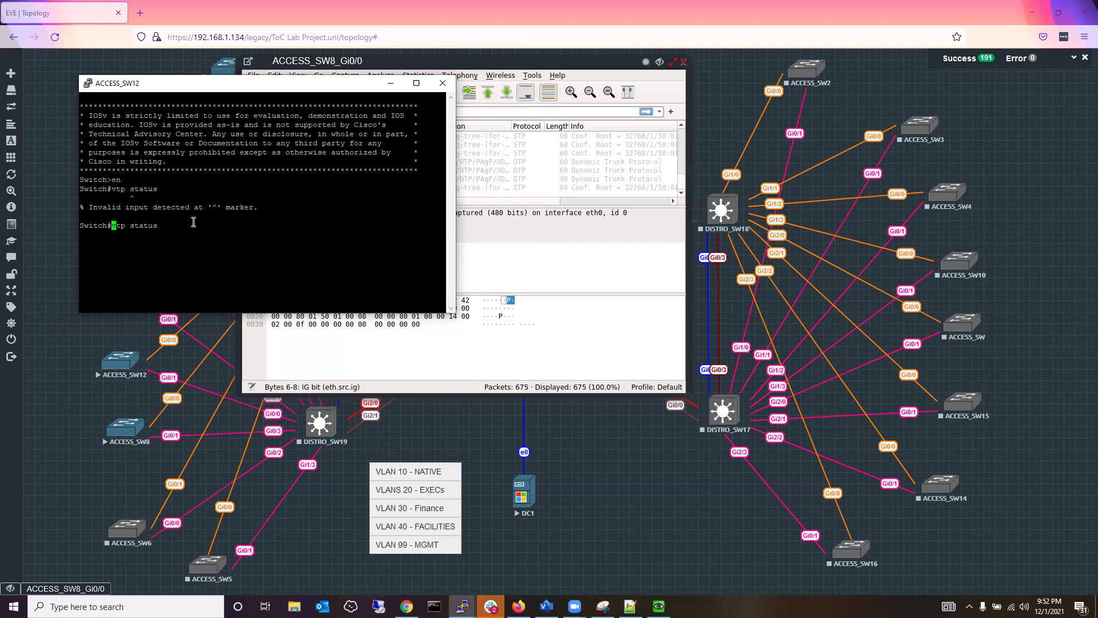
pyautogui.write('sh')
pyautogui.press('Return')
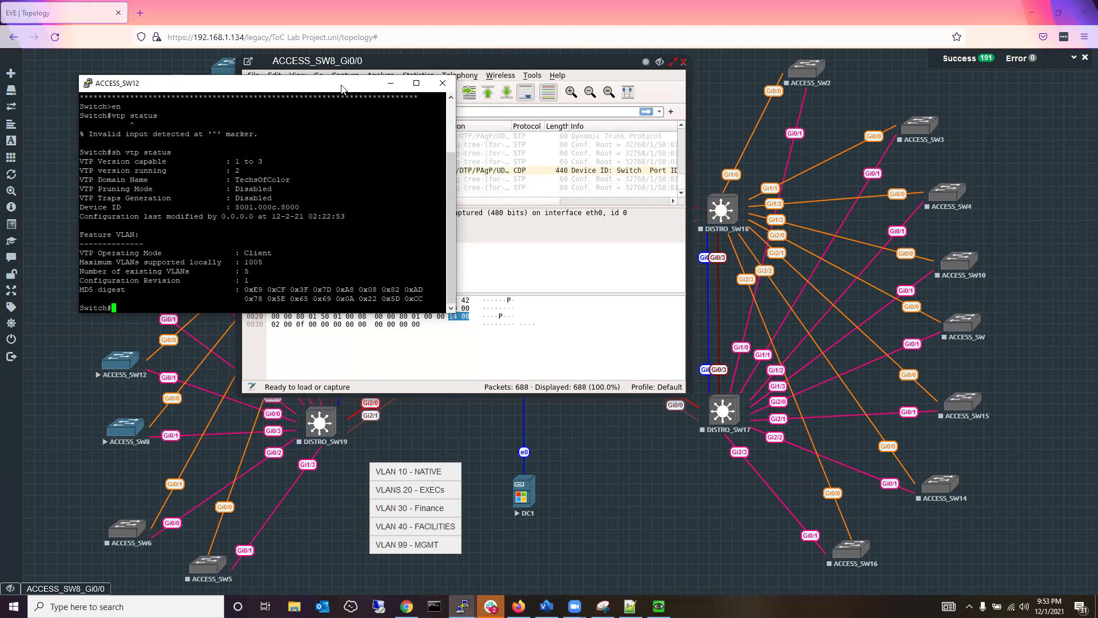
pyautogui.click(605, 67)
pyautogui.moveTo(605, 67); pyautogui.dragTo(868, 78)
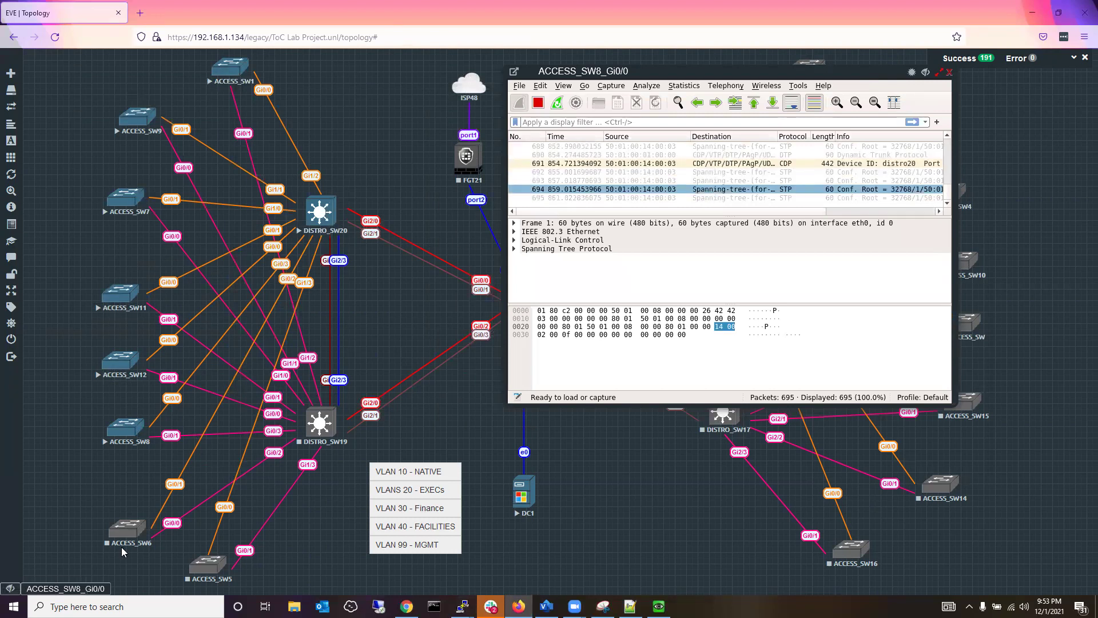
# Stop the running ACCESS_SW8 Gi0/0 capture in Wireshark so it is saved, then minimize Wireshark.
pyautogui.click(925, 73)
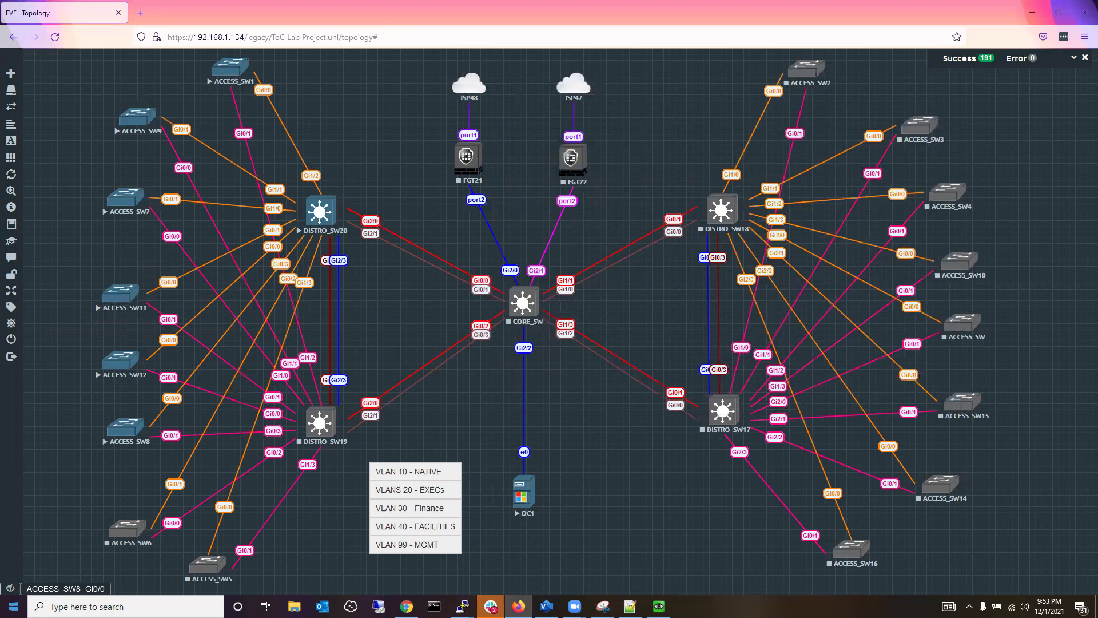
pyautogui.click(43, 594)
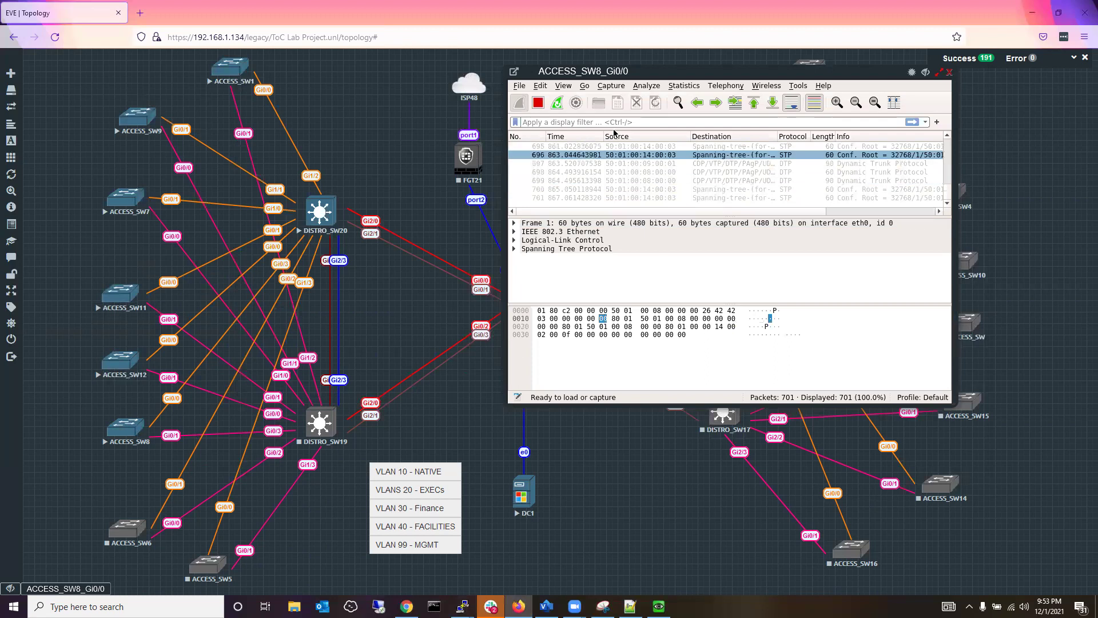
pyautogui.click(538, 103)
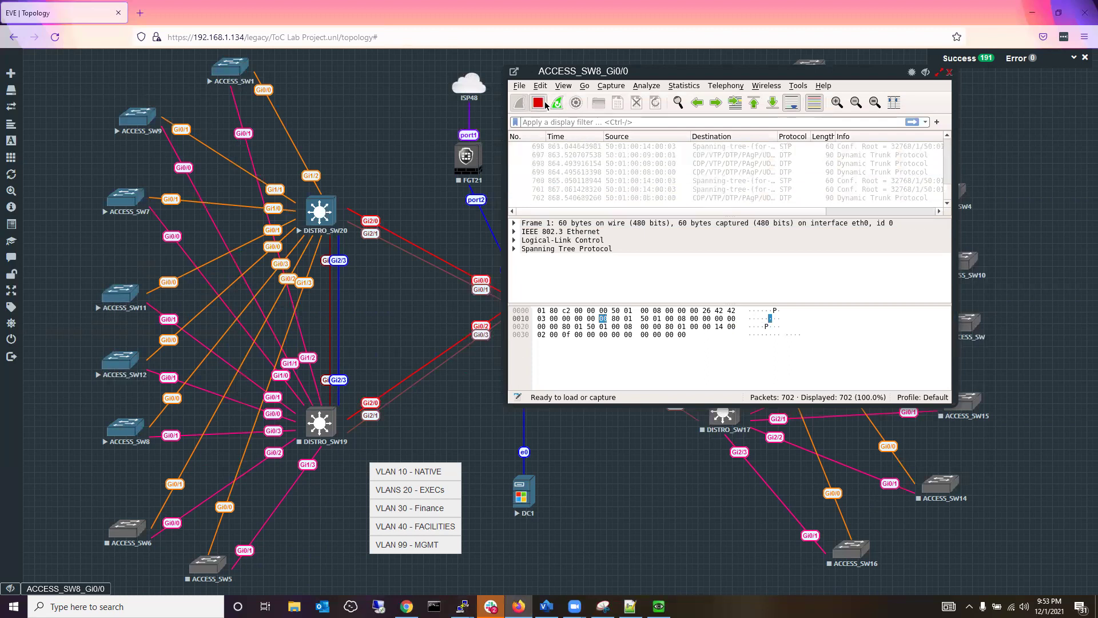
pyautogui.click(926, 73)
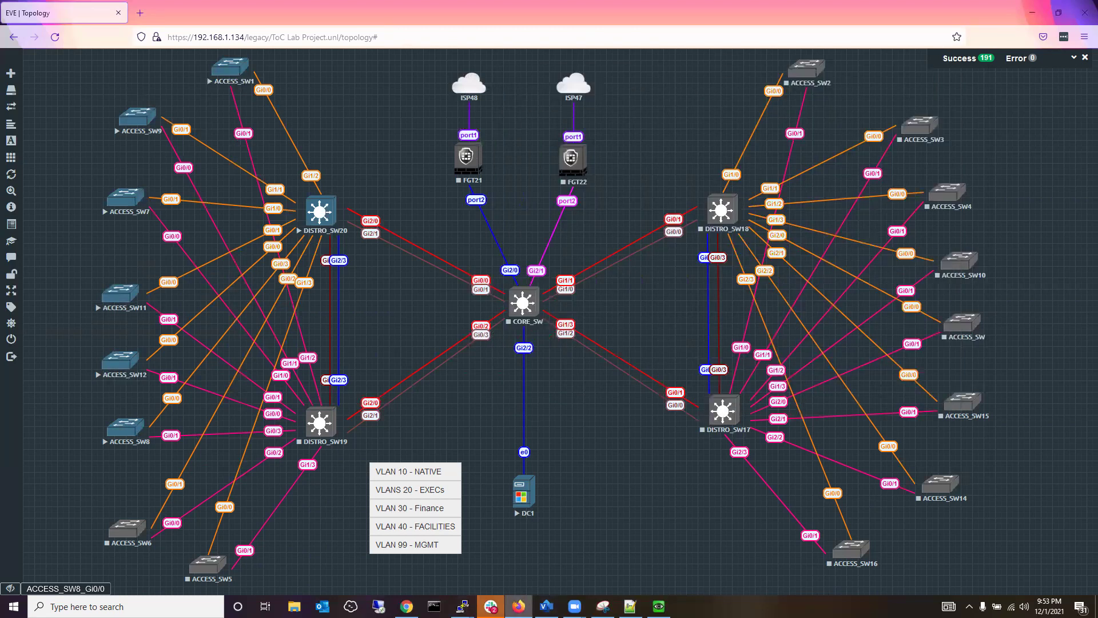
# Check the DISTRO_SW20 console: domain TechsOfColor with only default VLANs.
pyautogui.moveTo(462, 606)
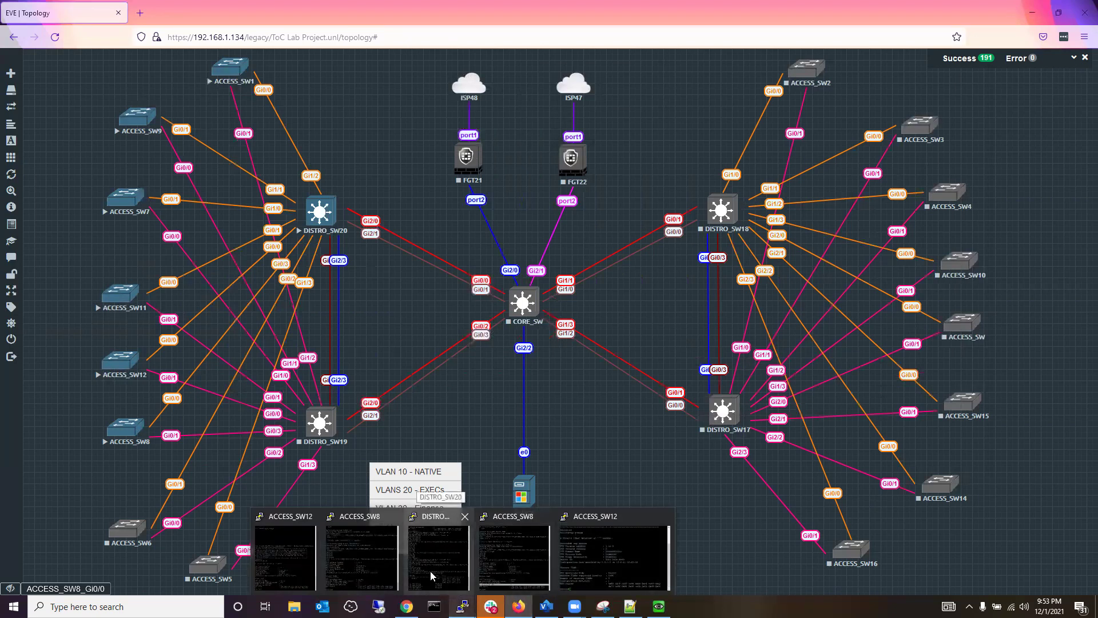
pyautogui.click(432, 576)
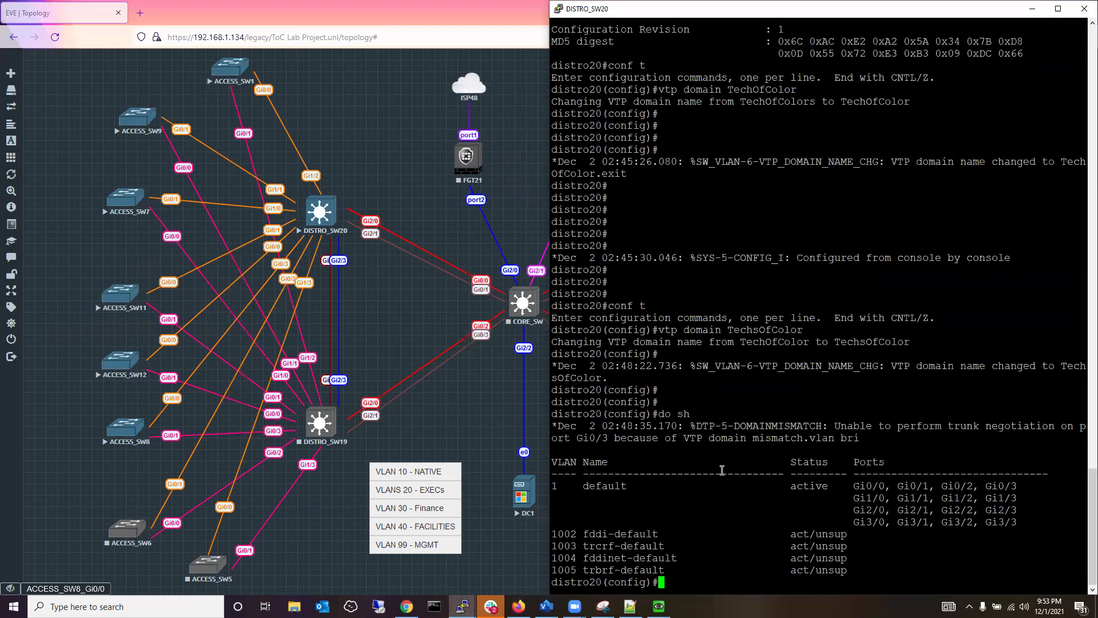
pyautogui.press('Return')
pyautogui.press('Return')
pyautogui.press('Return')
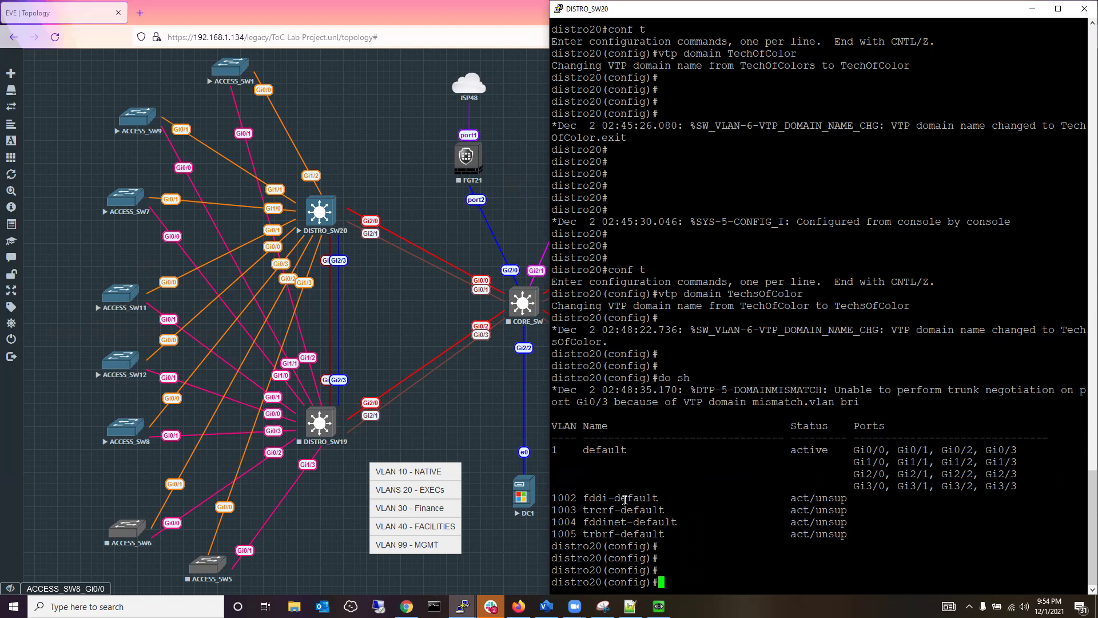
pyautogui.click(90, 591)
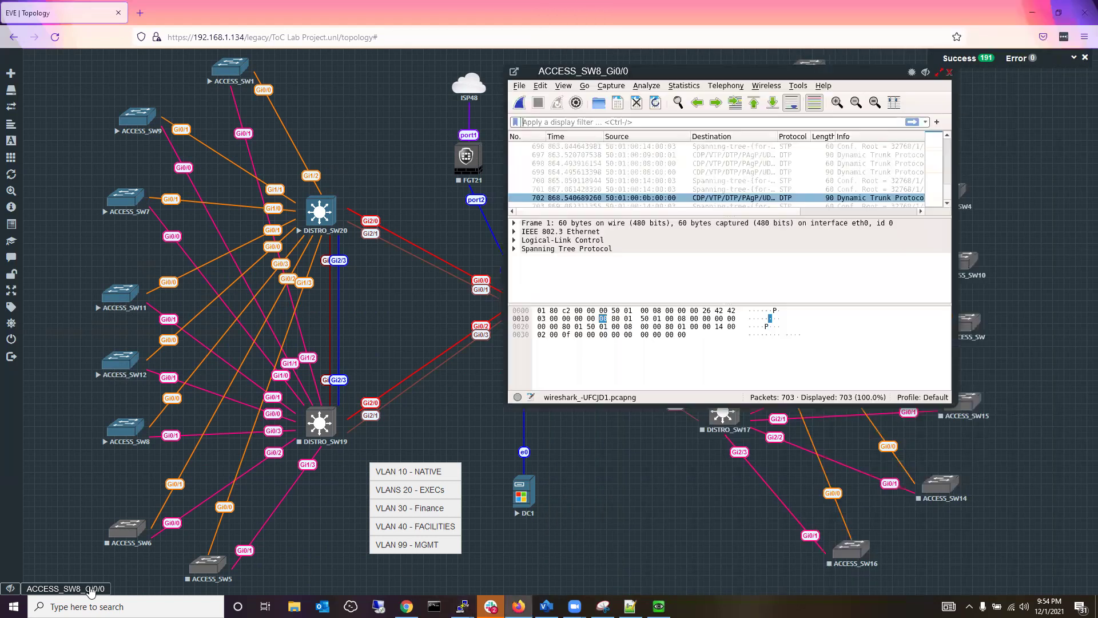
# Replace the old capture with a new Wireshark capture on ACCESS_SW8 Gi0/0, then bring back the DISTRO_SW20 console.
pyautogui.click(951, 71)
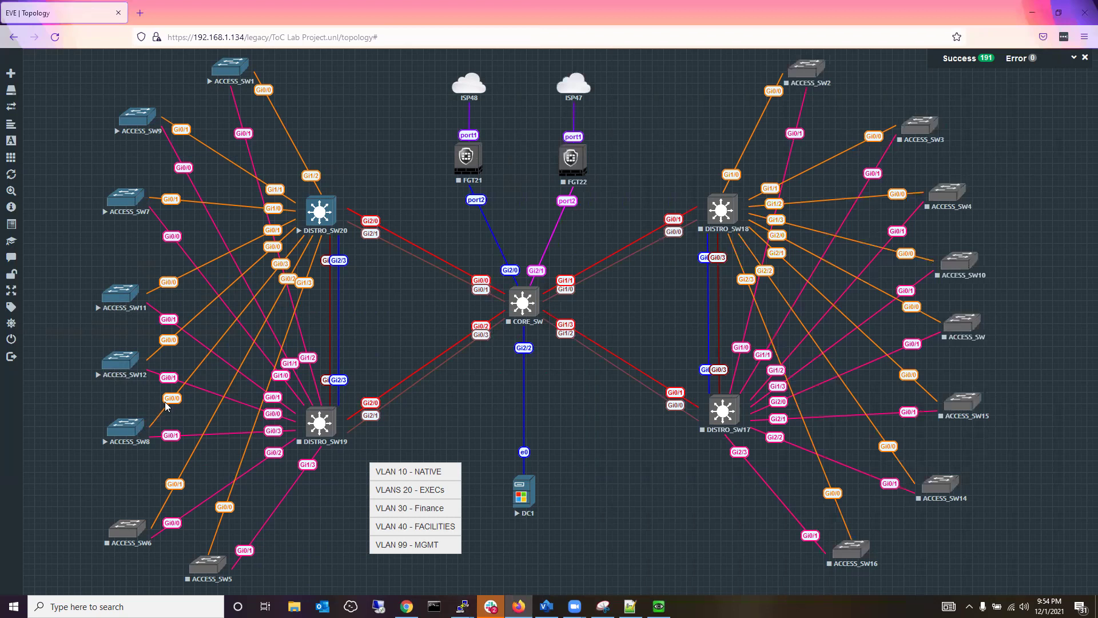
pyautogui.rightClick(130, 426)
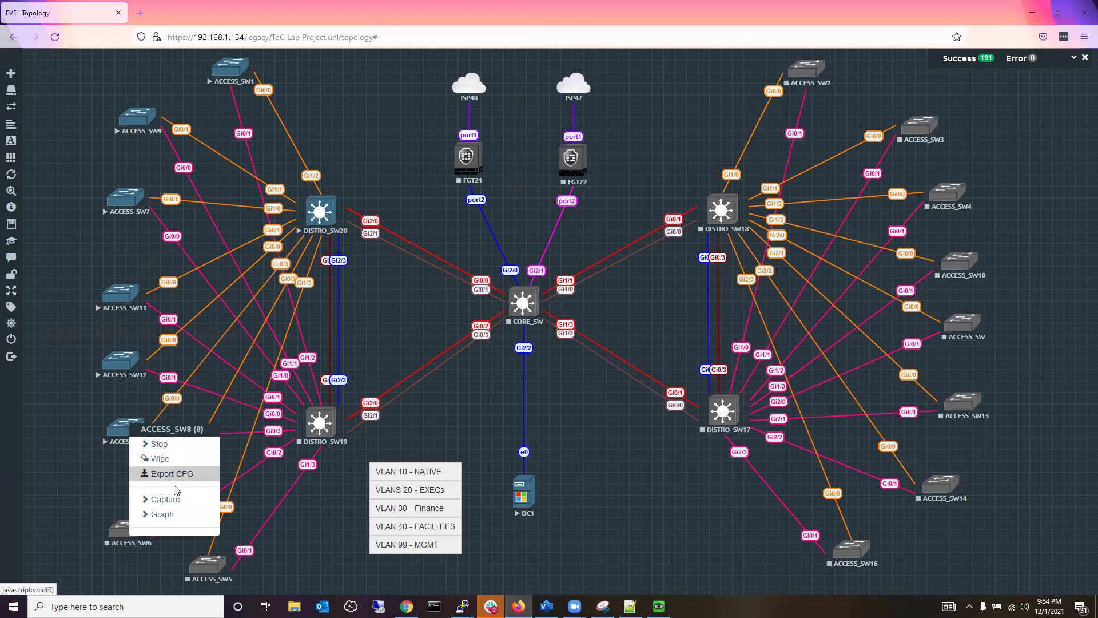
pyautogui.click(165, 500)
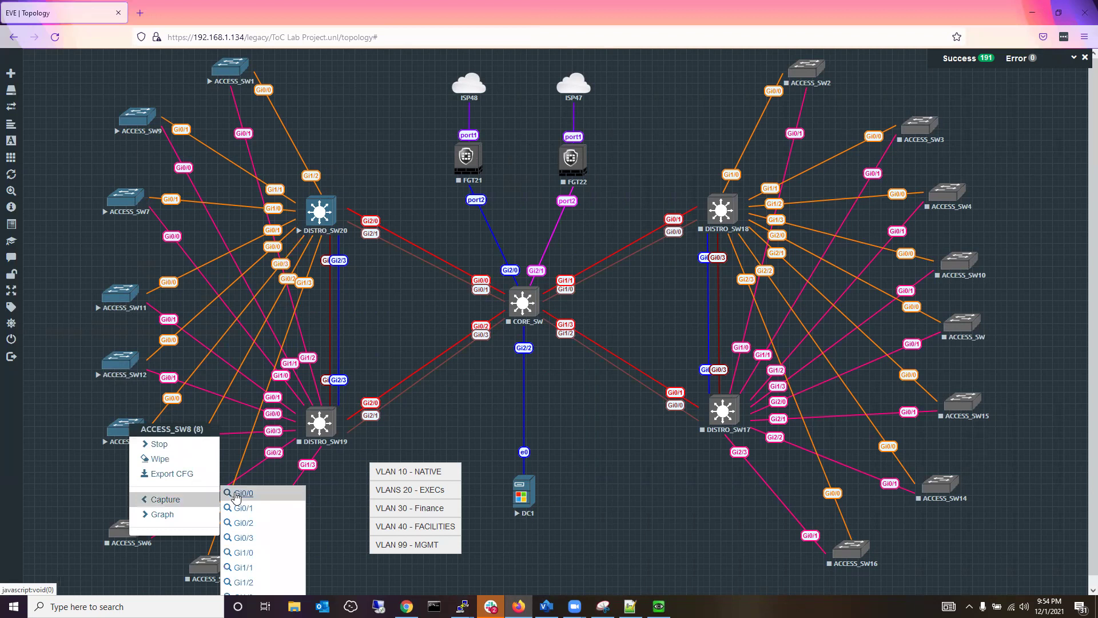
pyautogui.click(237, 496)
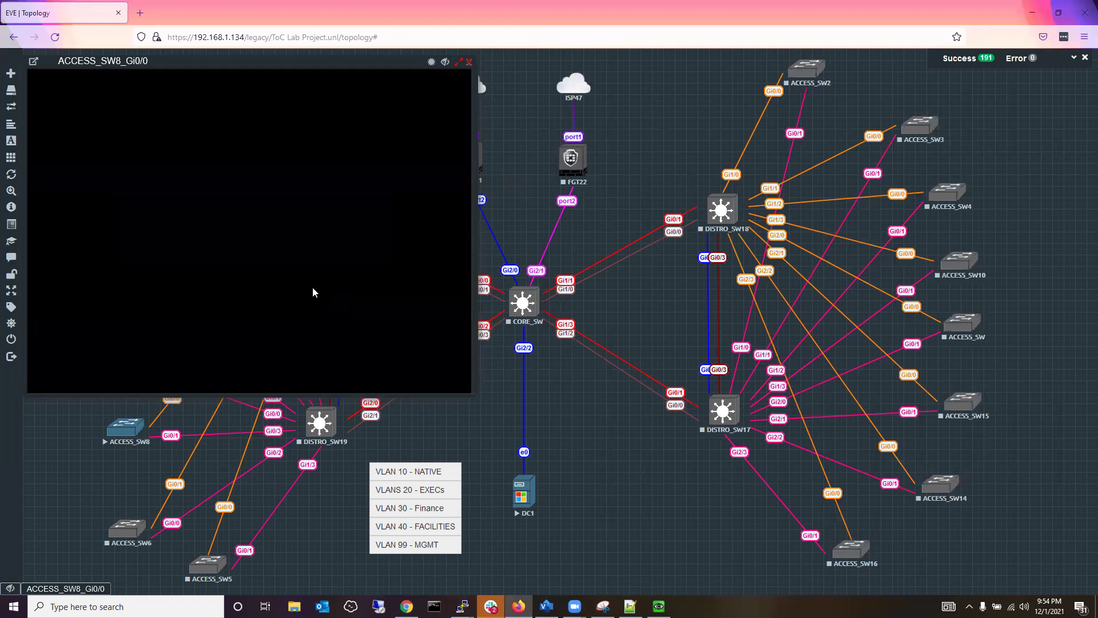
pyautogui.click(301, 289)
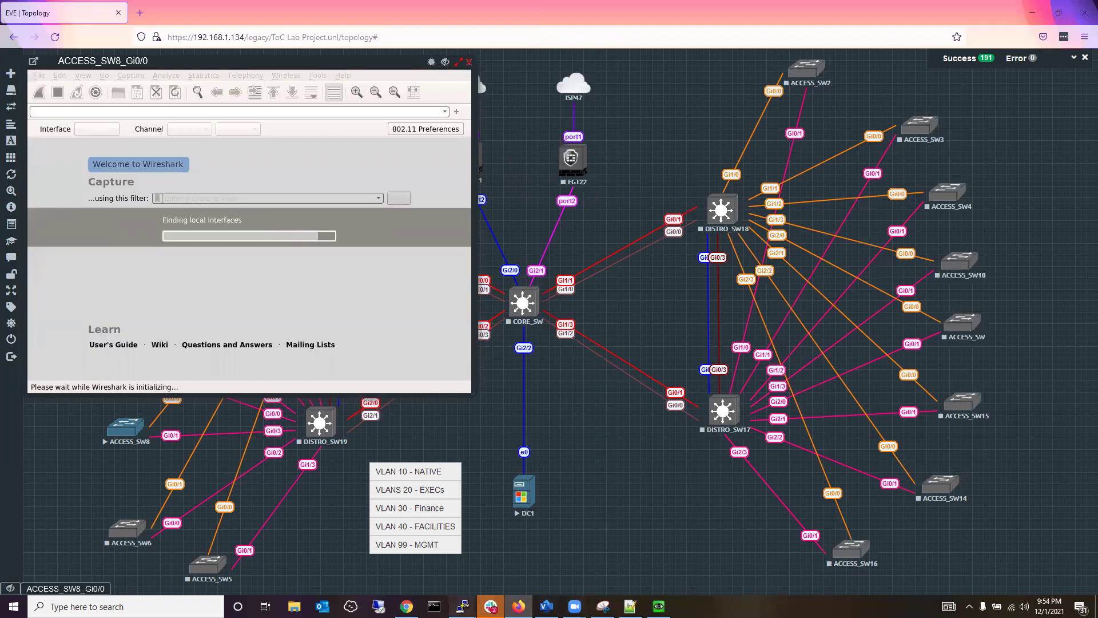
pyautogui.moveTo(461, 605)
pyautogui.click(449, 558)
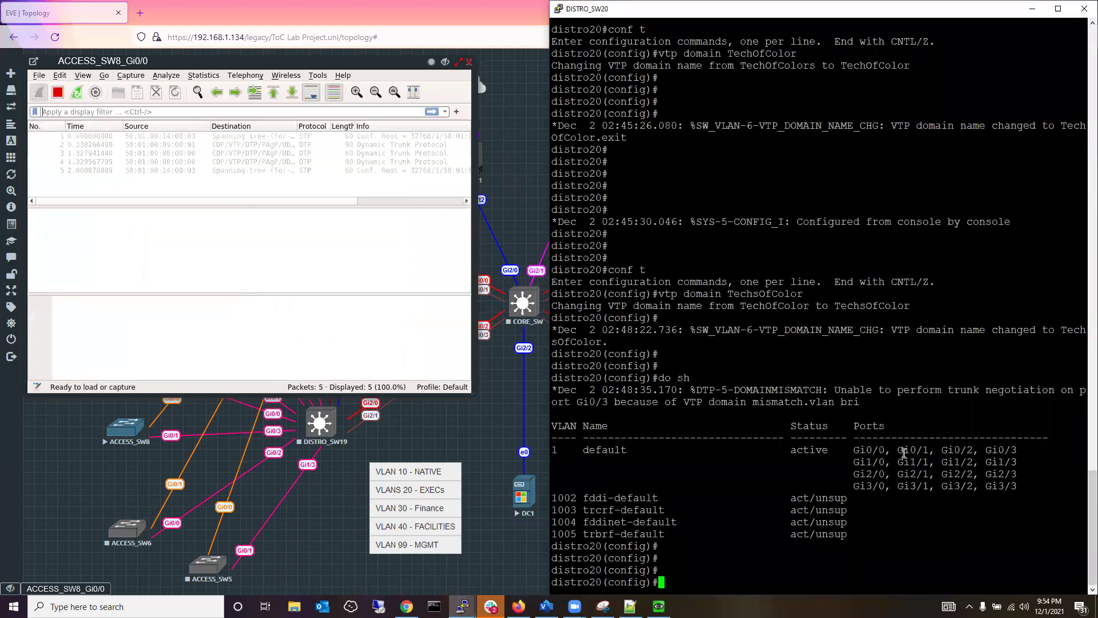
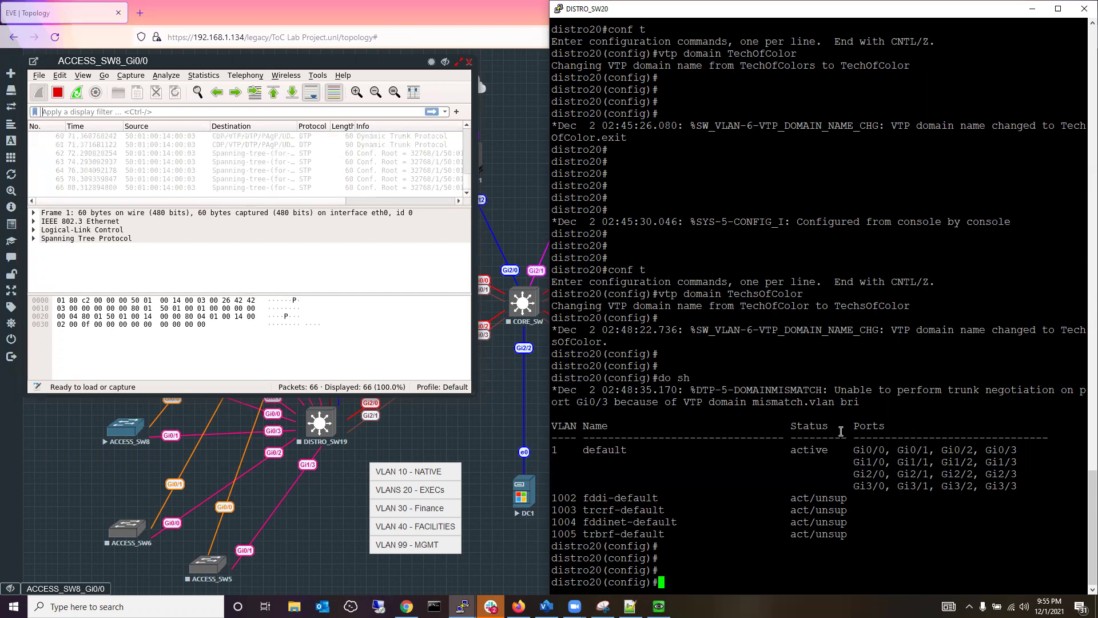
# Create VLAN 10 on distro20 and name it NATIVE.
pyautogui.write('vlan')
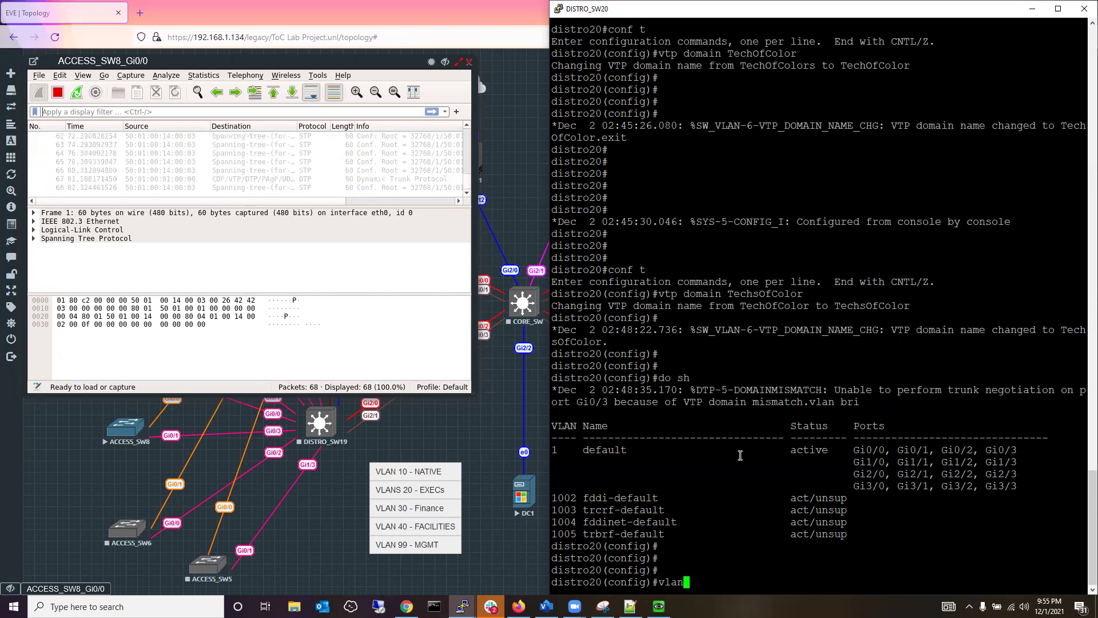
pyautogui.write(' 10')
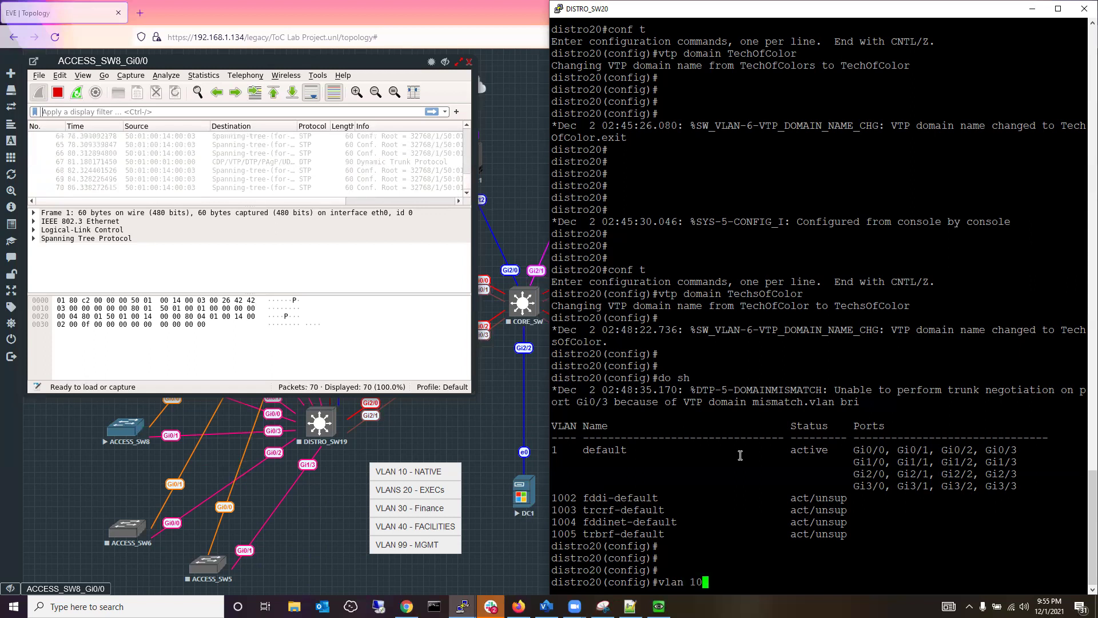
pyautogui.press('Return')
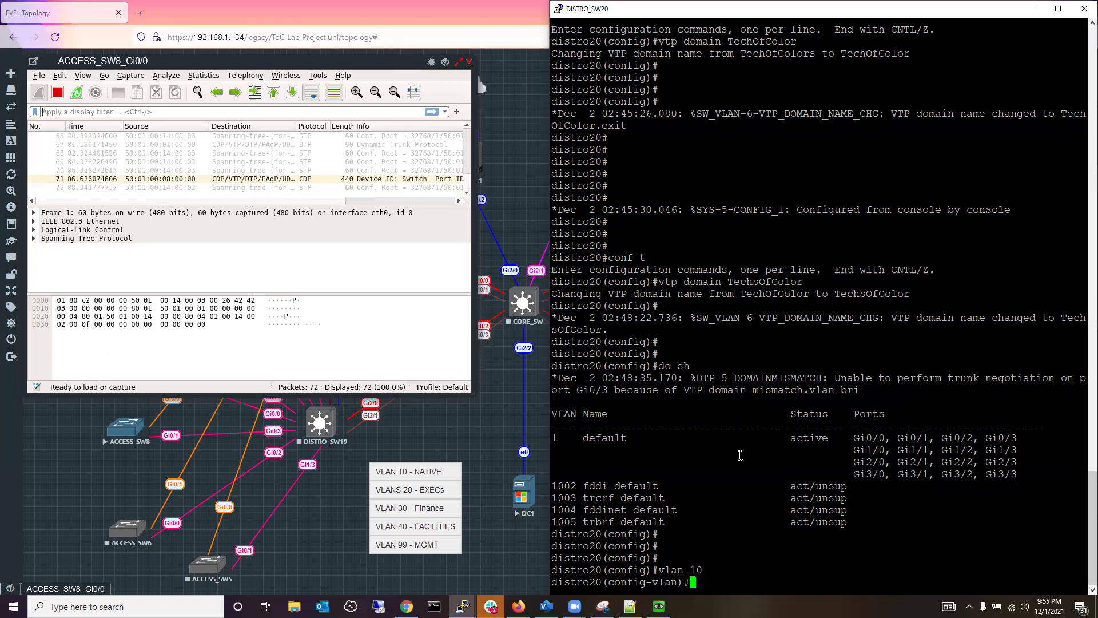
pyautogui.write('name')
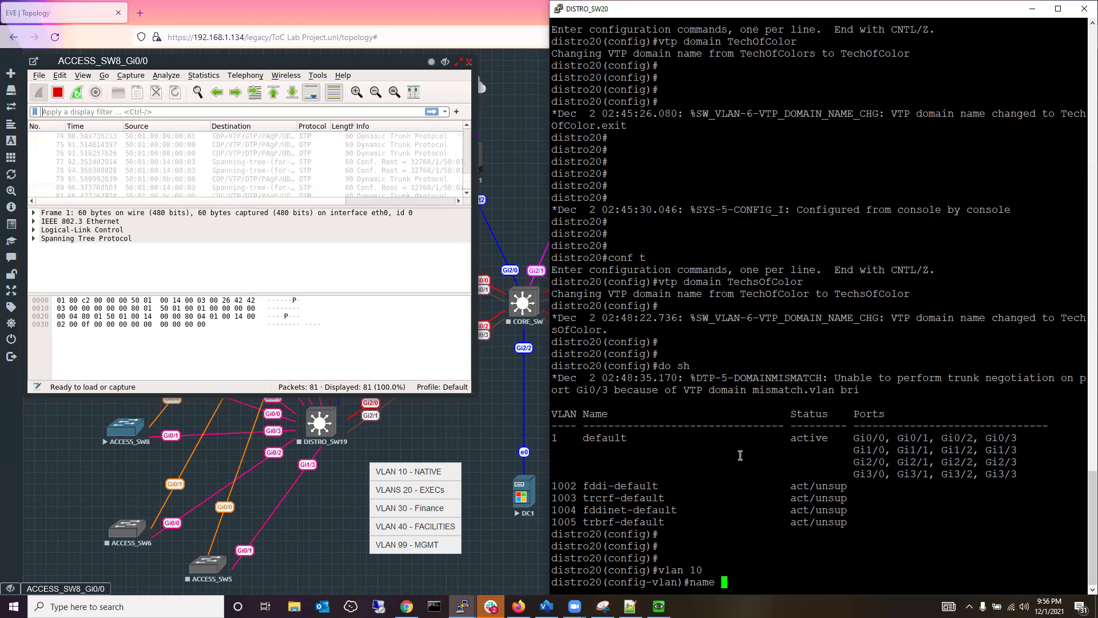
pyautogui.write('Na')
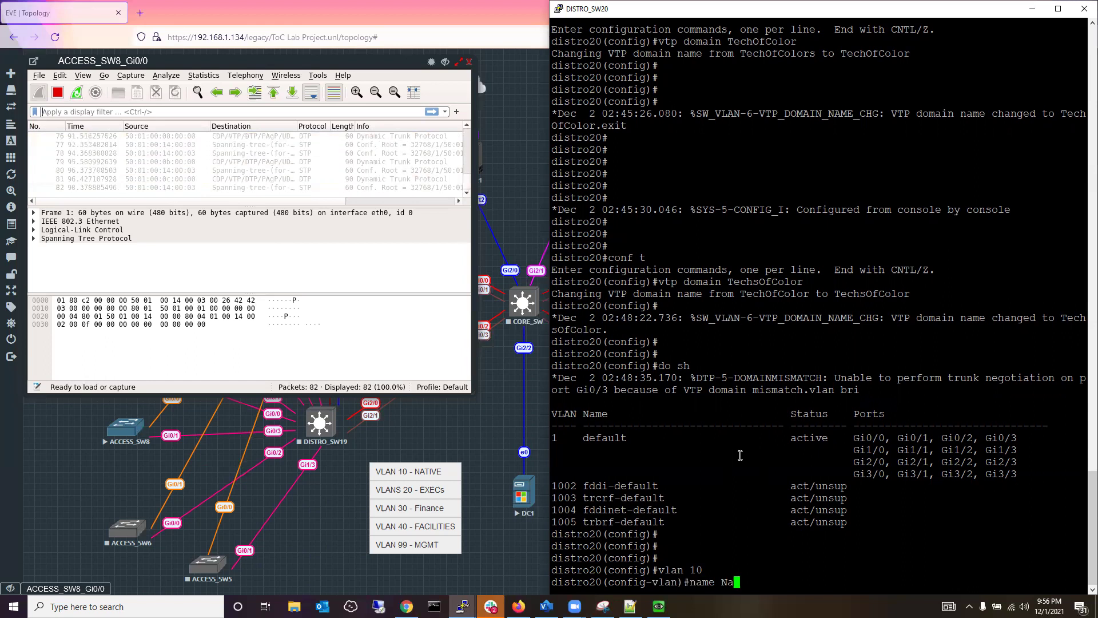
pyautogui.press('BackSpace')
pyautogui.write('ATIVE')
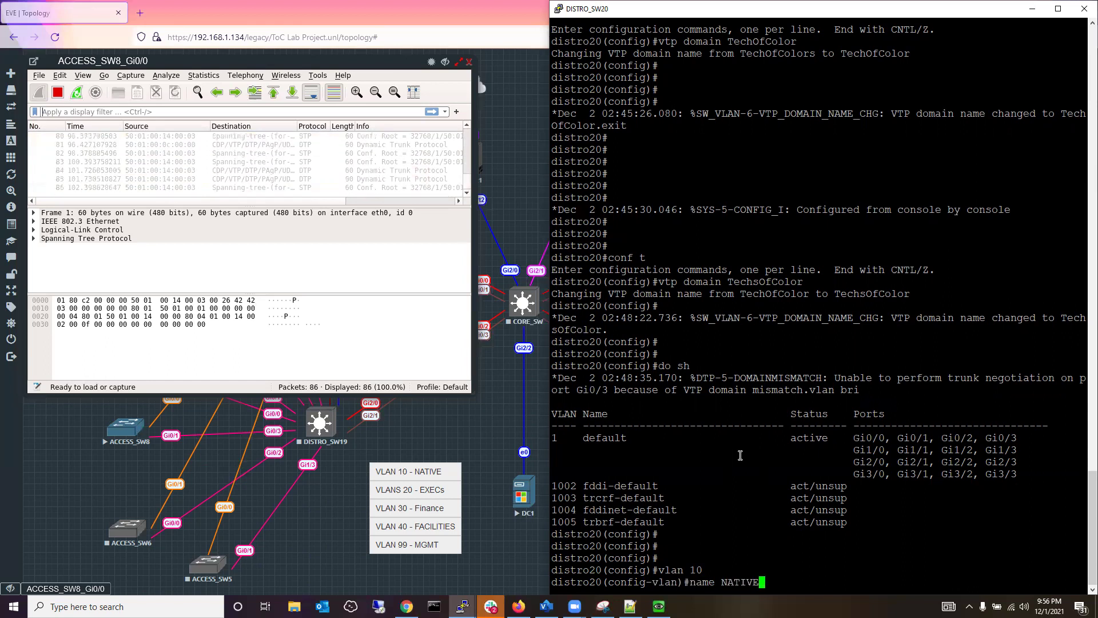
pyautogui.press('Return')
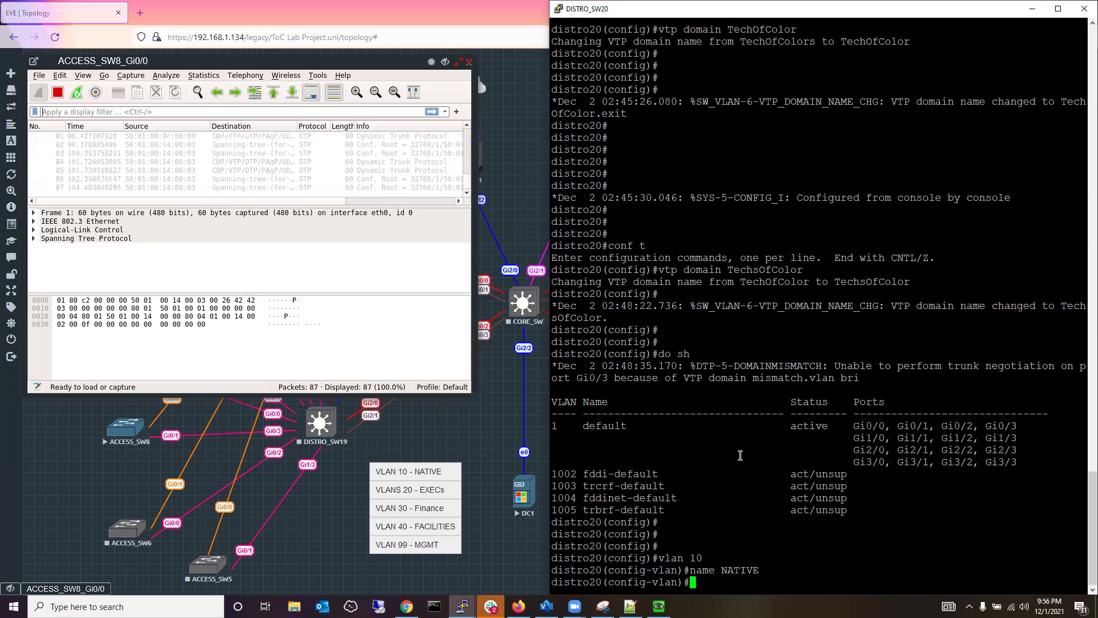
# Create VLAN 20 and name it EXECs.
pyautogui.write('vlane')
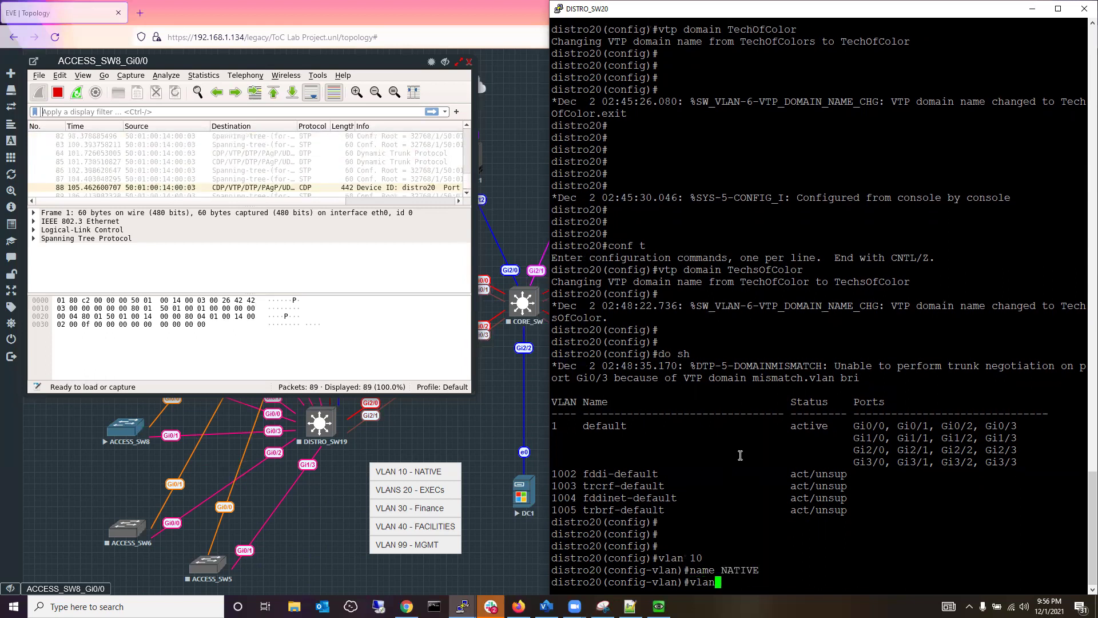
pyautogui.press('BackSpace')
pyautogui.press('BackSpace')
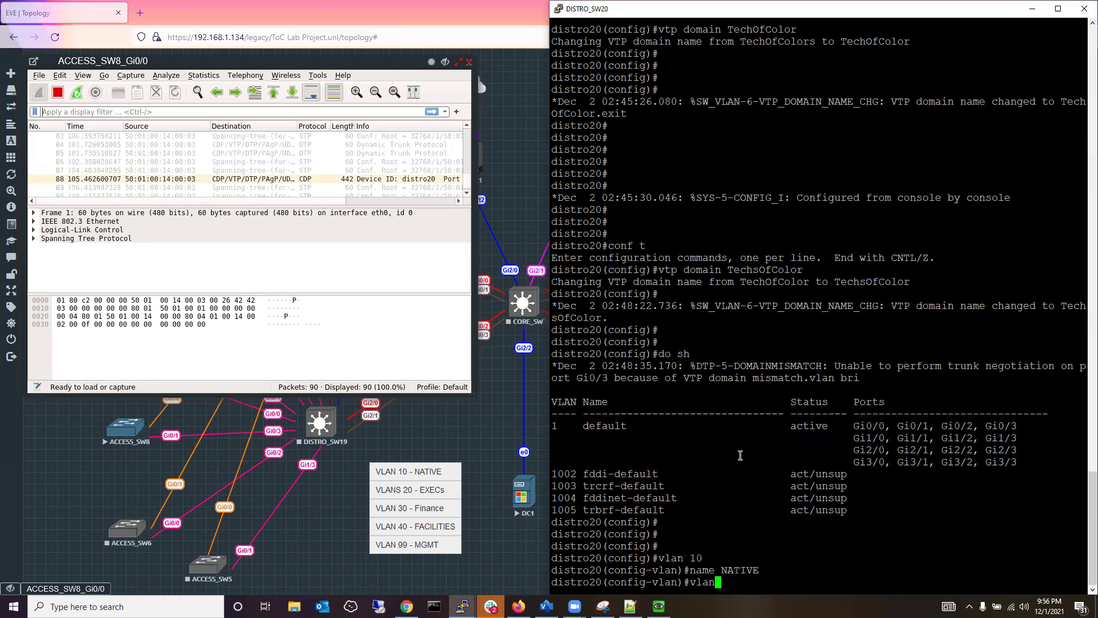
pyautogui.write('20')
pyautogui.press('Return')
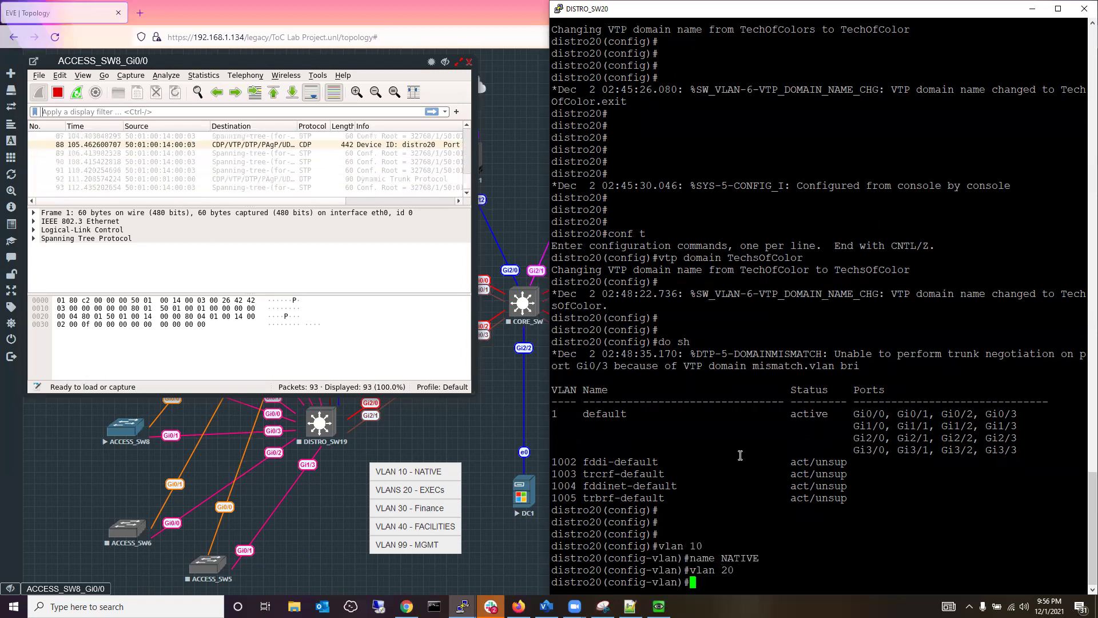
pyautogui.write('name ')
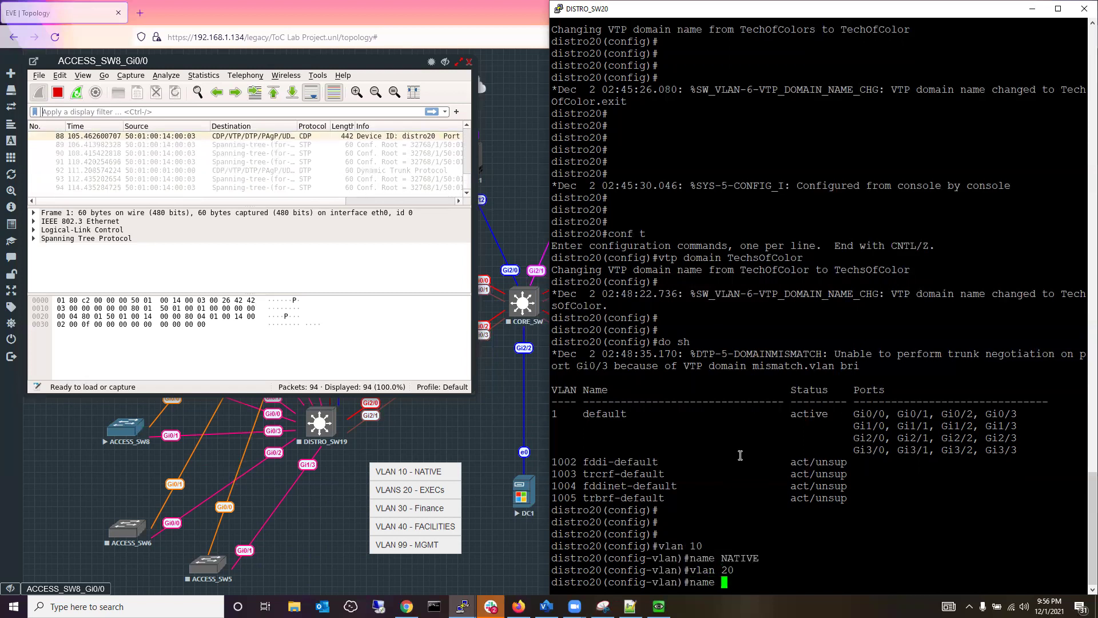
pyautogui.write('E')
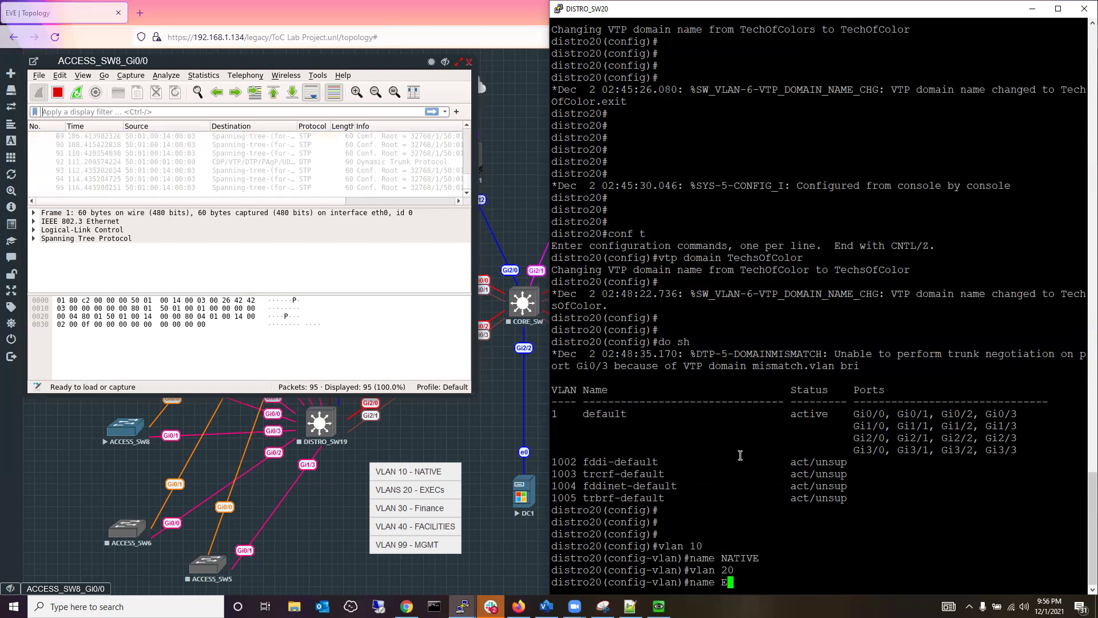
pyautogui.write('XE')
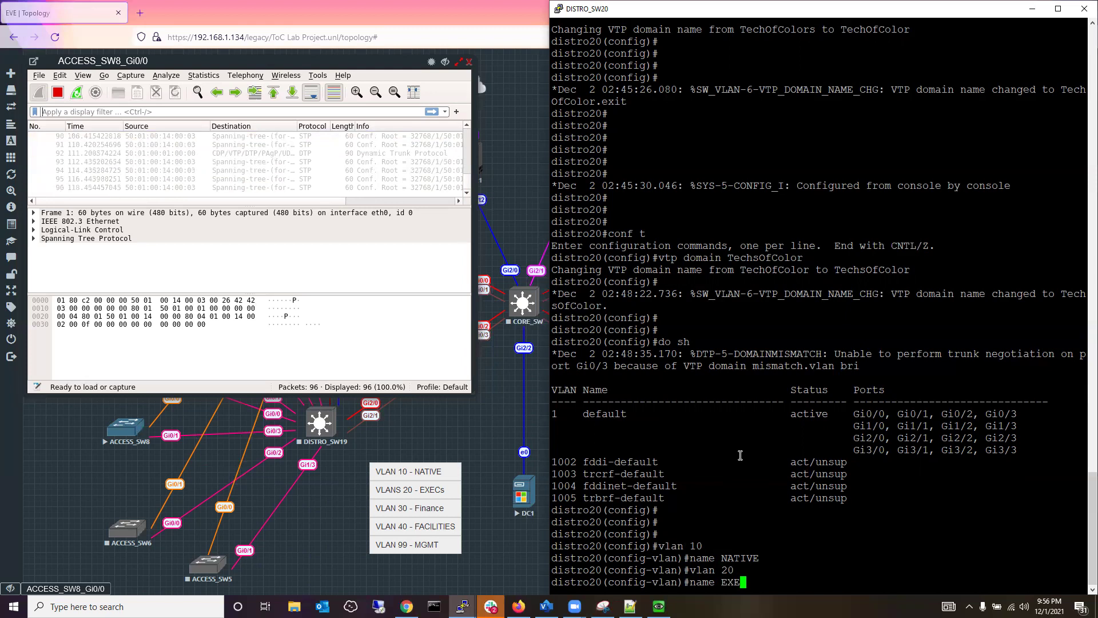
pyautogui.write('Cs')
pyautogui.press('Return')
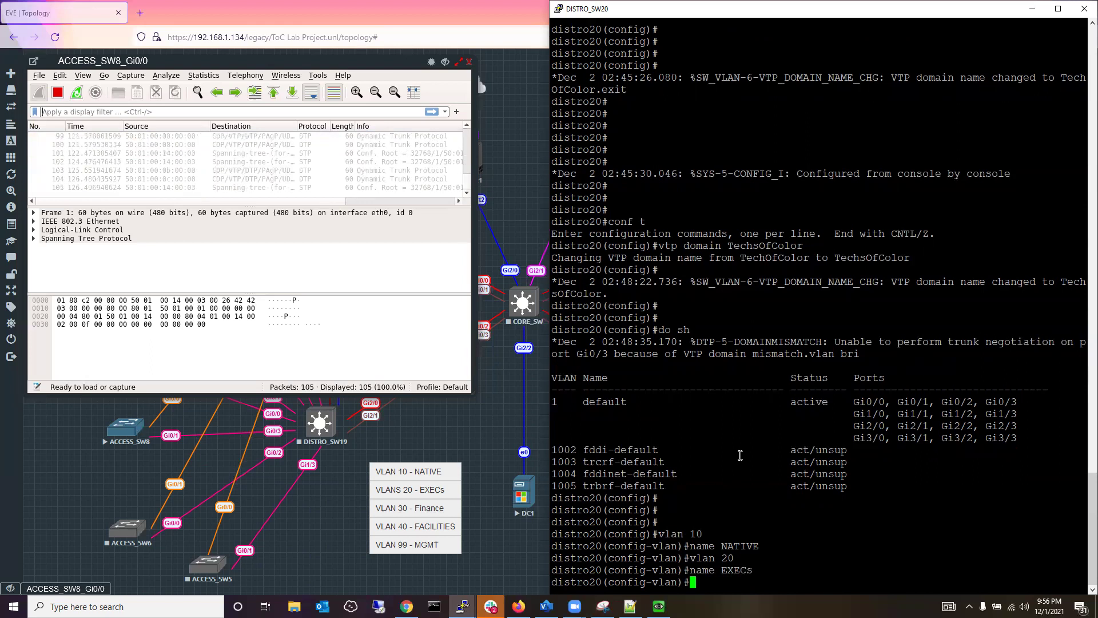
# Create VLAN 30 and enter 'Finance' alone, which is rejected as invalid input.
pyautogui.write('vlan 30')
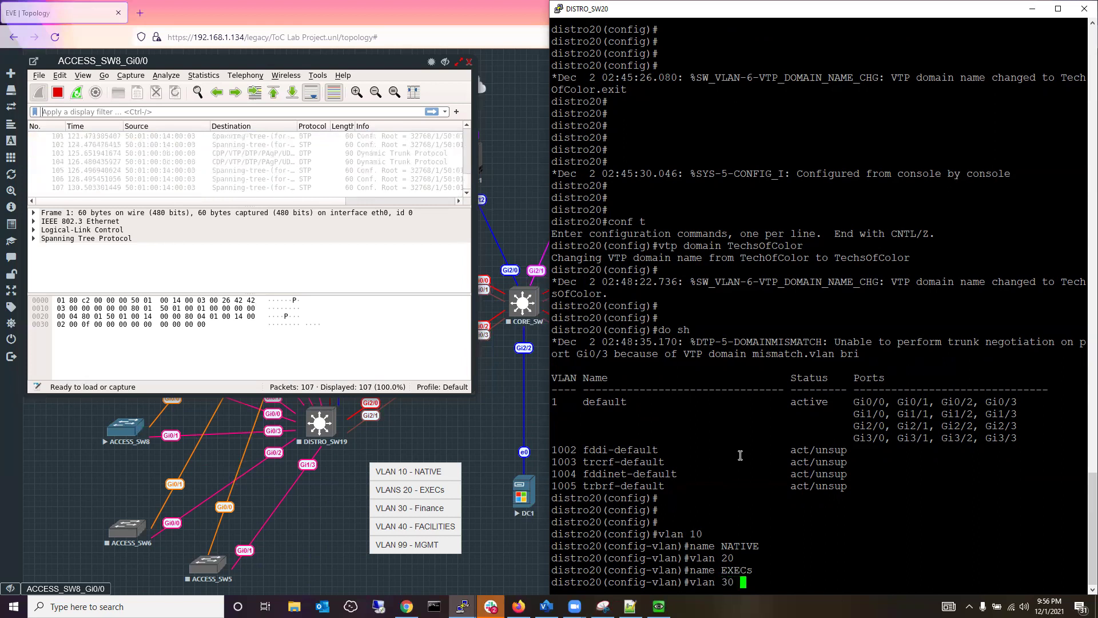
pyautogui.press('Return')
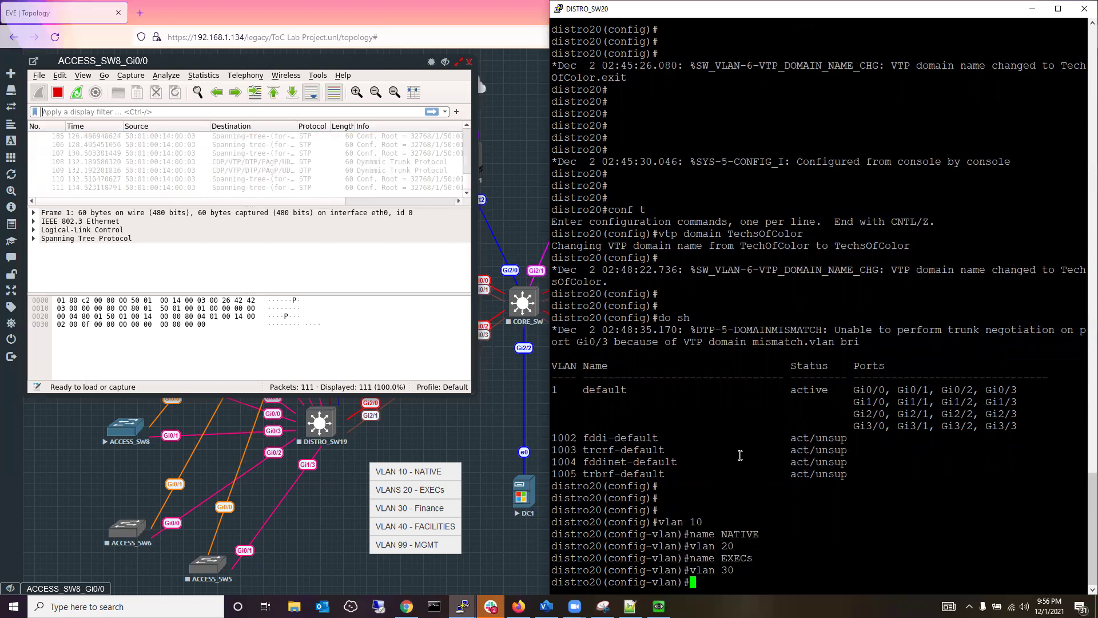
pyautogui.write('Fina')
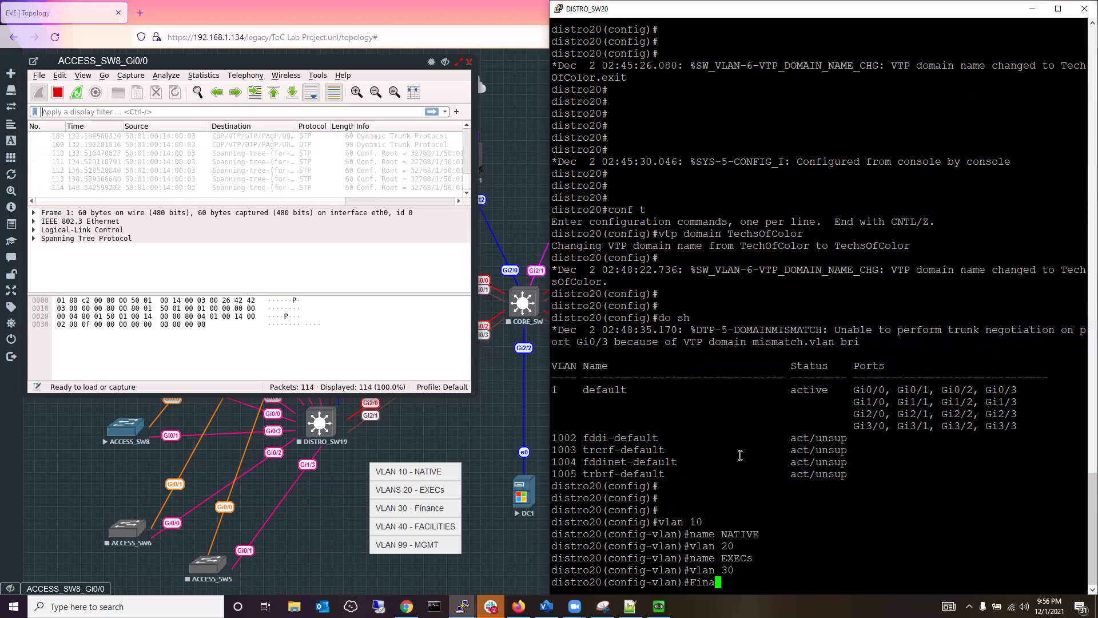
pyautogui.write('nce')
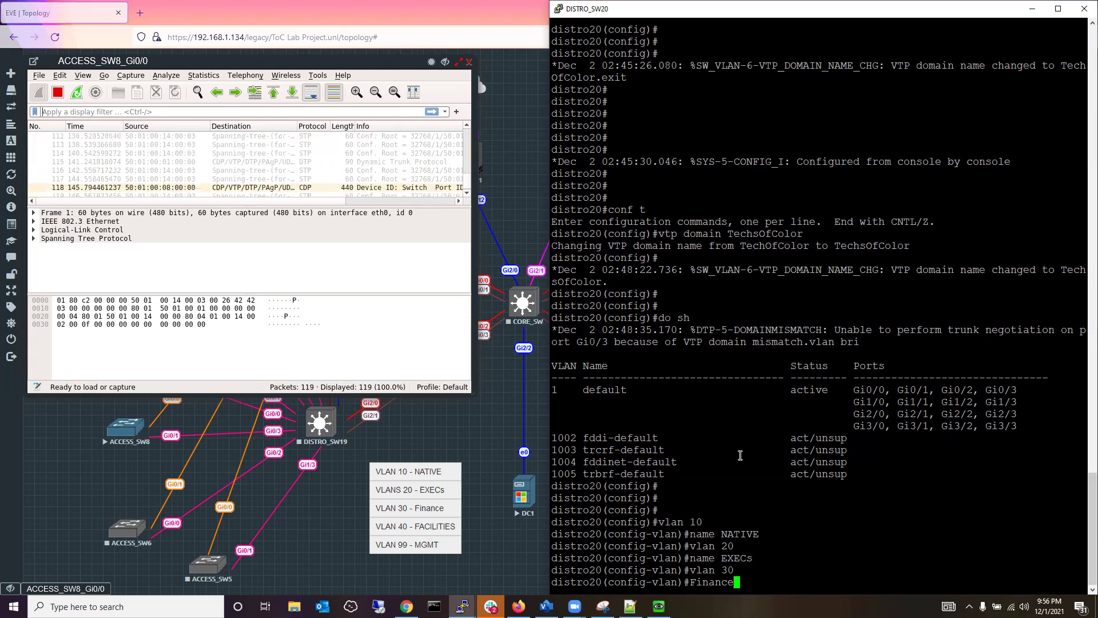
pyautogui.press('Return')
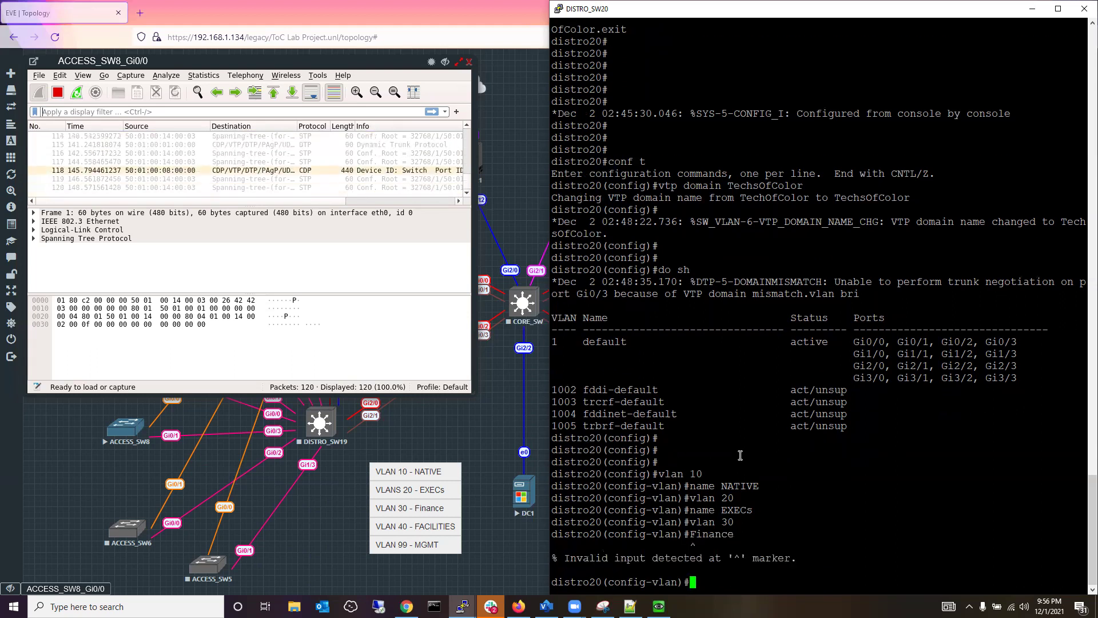
# Name VLAN 30 Finance, then create VLAN 40 named FACILITIES.
pyautogui.press('Up')
pyautogui.press('Left')
pyautogui.press('Left')
pyautogui.press('Left')
pyautogui.press('Left')
pyautogui.press('Left')
pyautogui.press('Left')
pyautogui.press('Left')
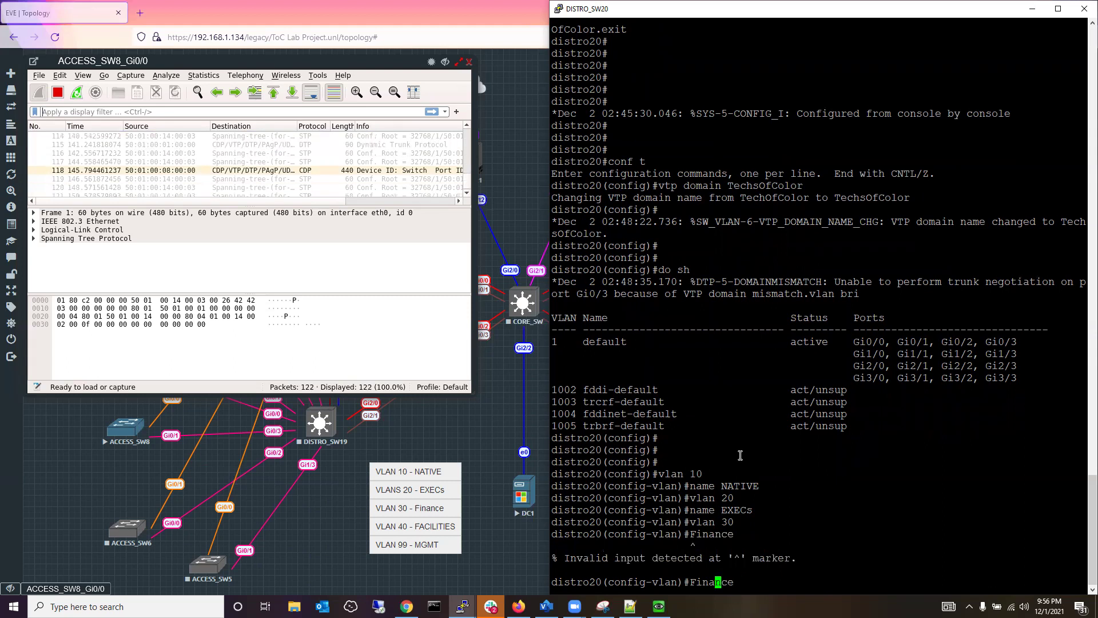
pyautogui.write('name')
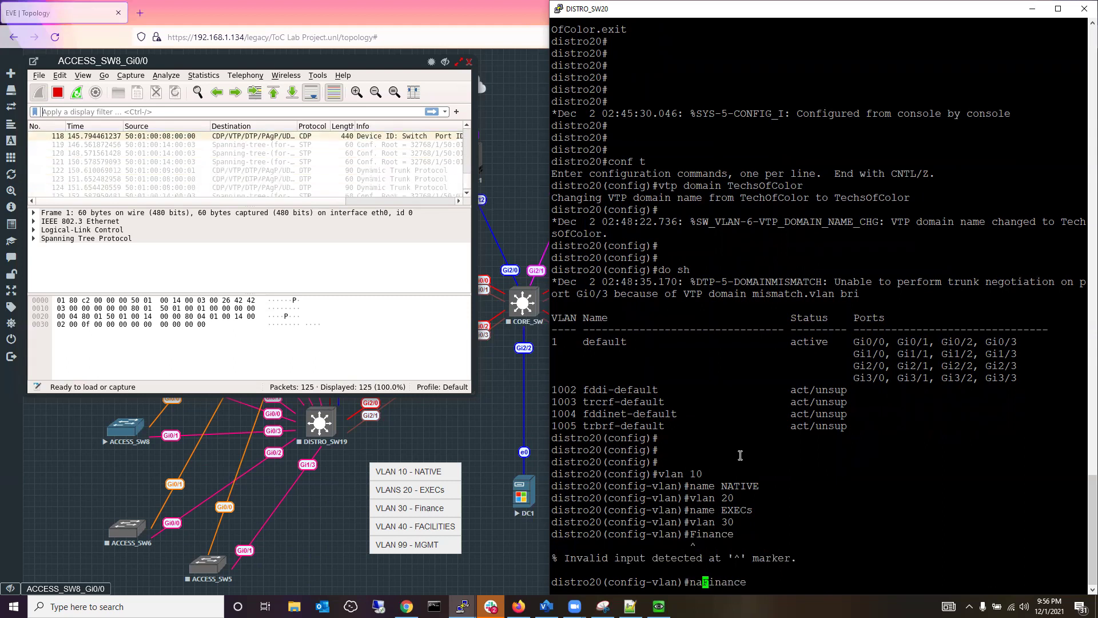
pyautogui.press('Return')
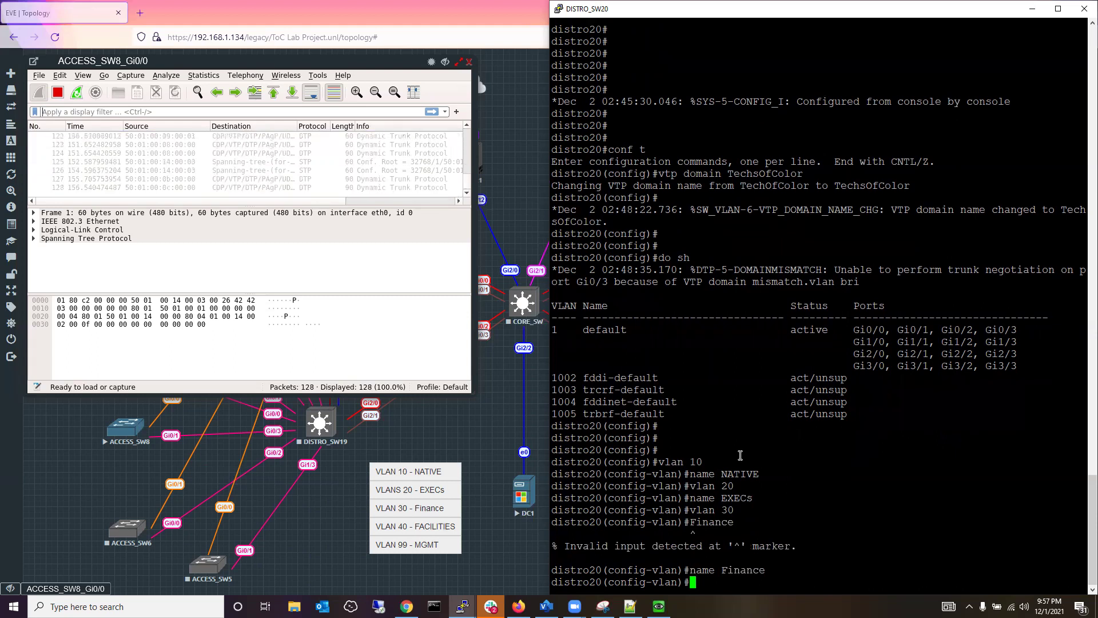
pyautogui.write('vlan 40')
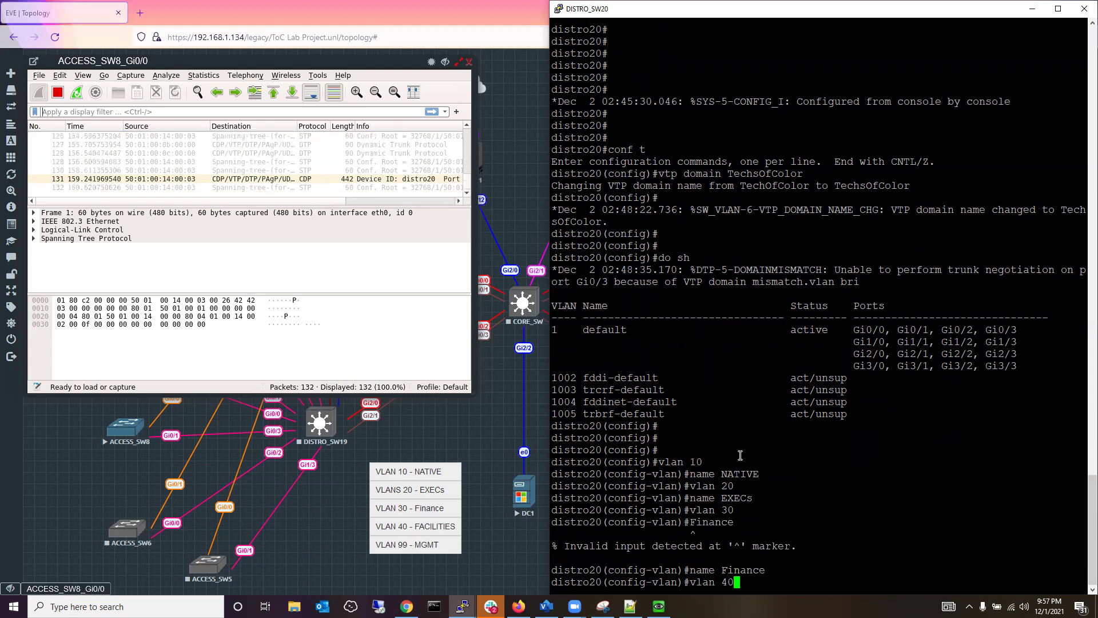
pyautogui.press('Return')
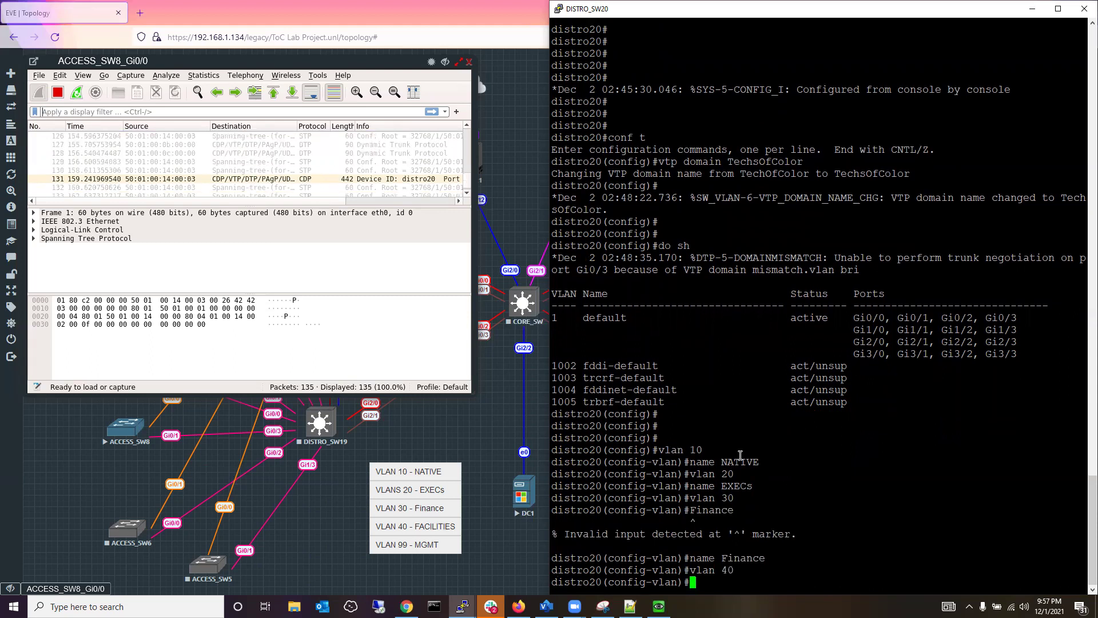
pyautogui.write('name FA')
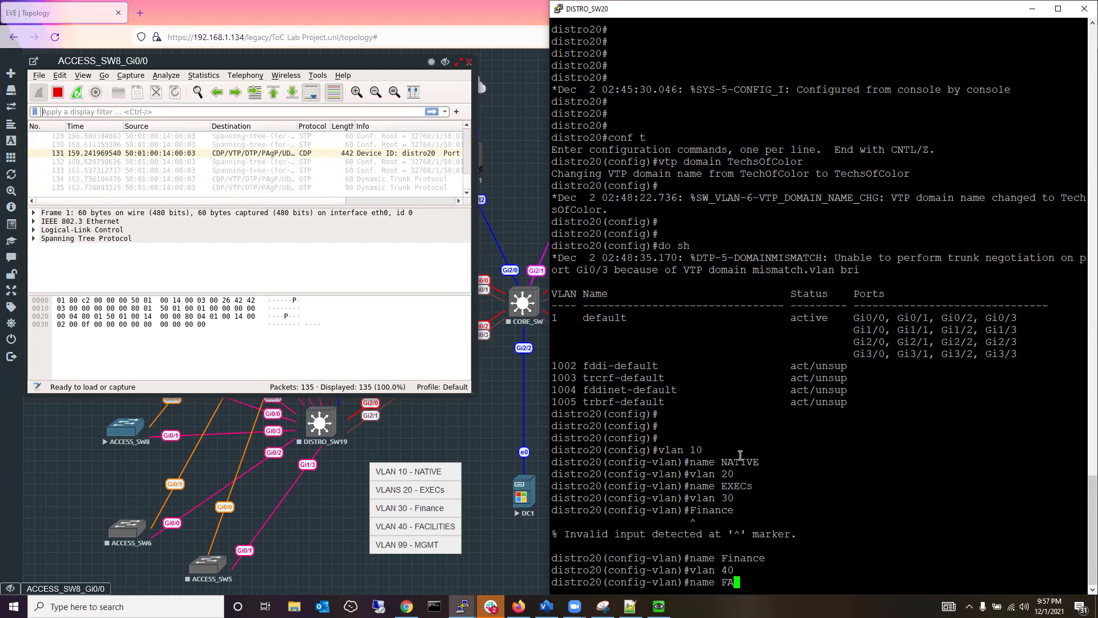
pyautogui.write('CIL')
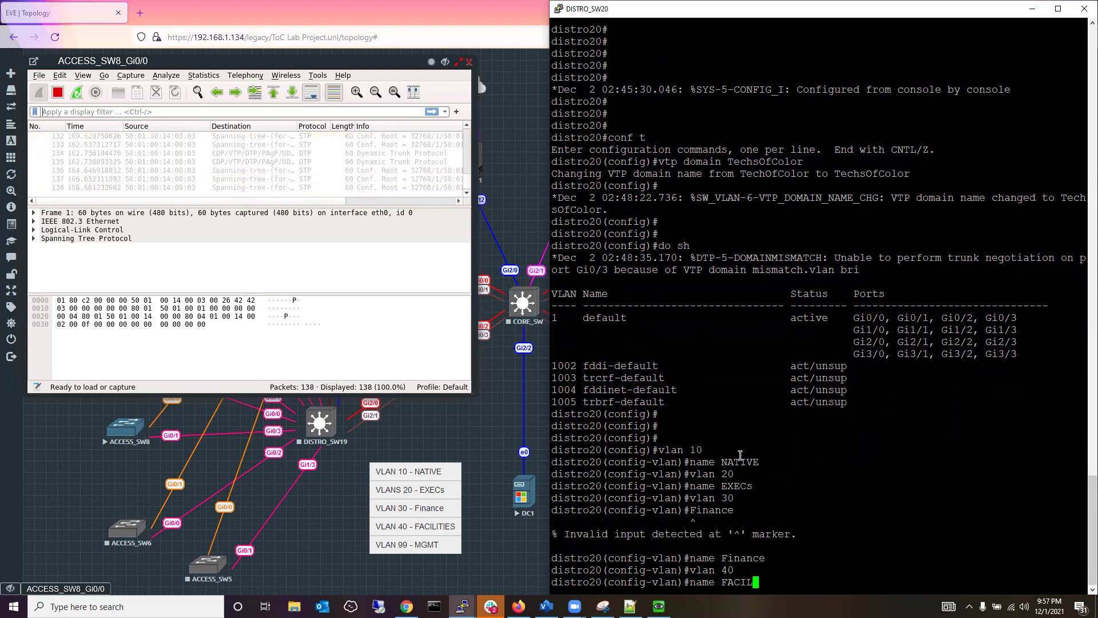
pyautogui.write('ITIES')
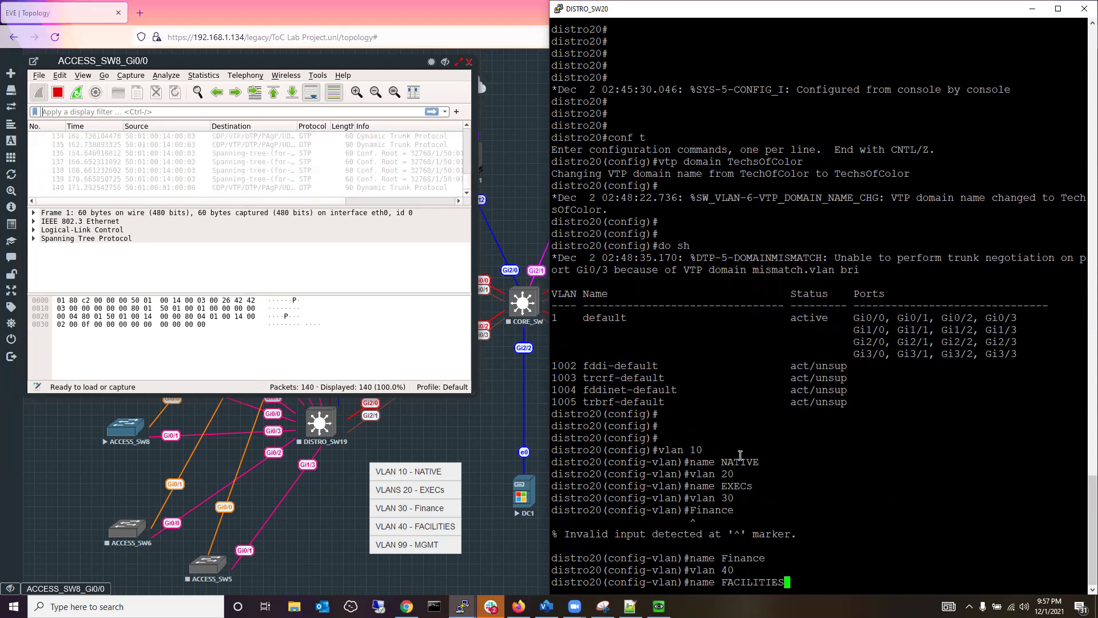
pyautogui.press('Return')
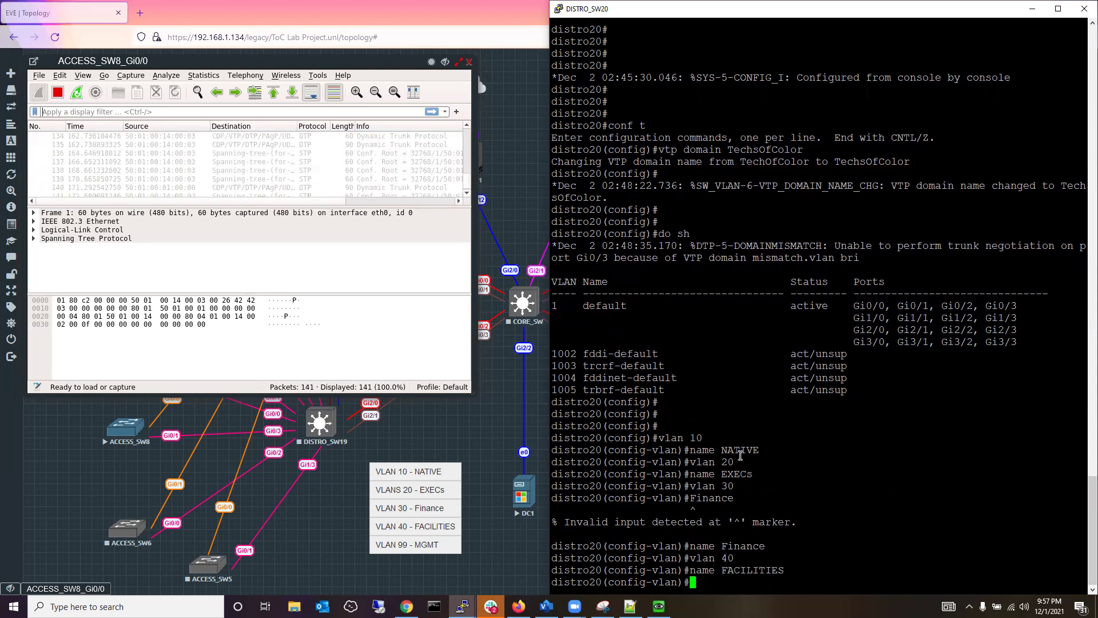
# Create VLAN 99 named MGMT and exit configuration mode with 'end'.
pyautogui.write('vlan 99')
pyautogui.press('Return')
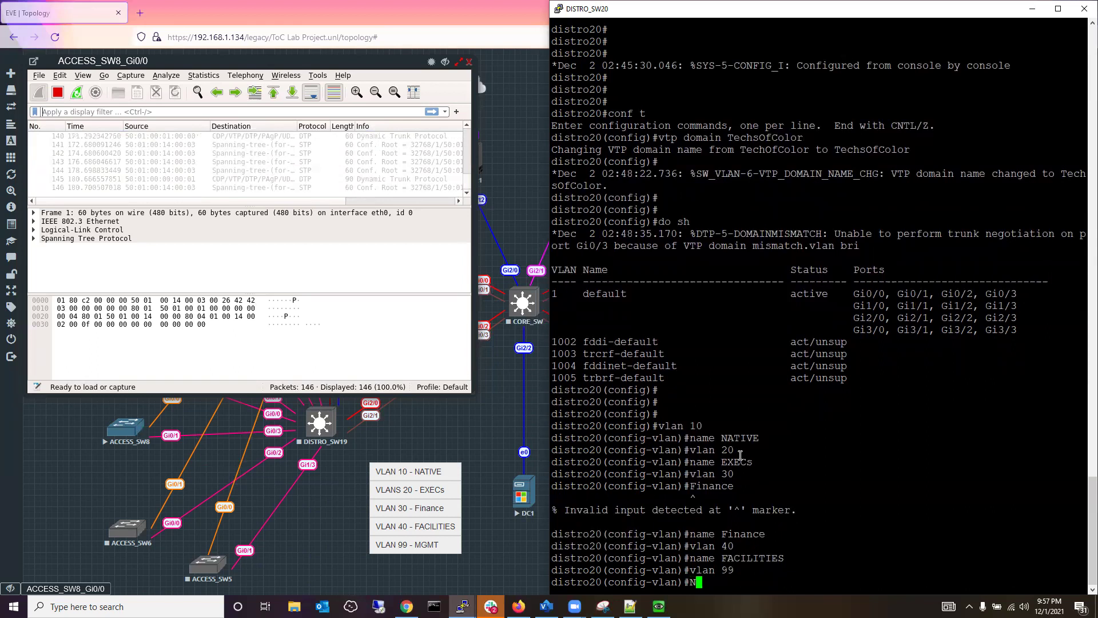
pyautogui.write('name ')
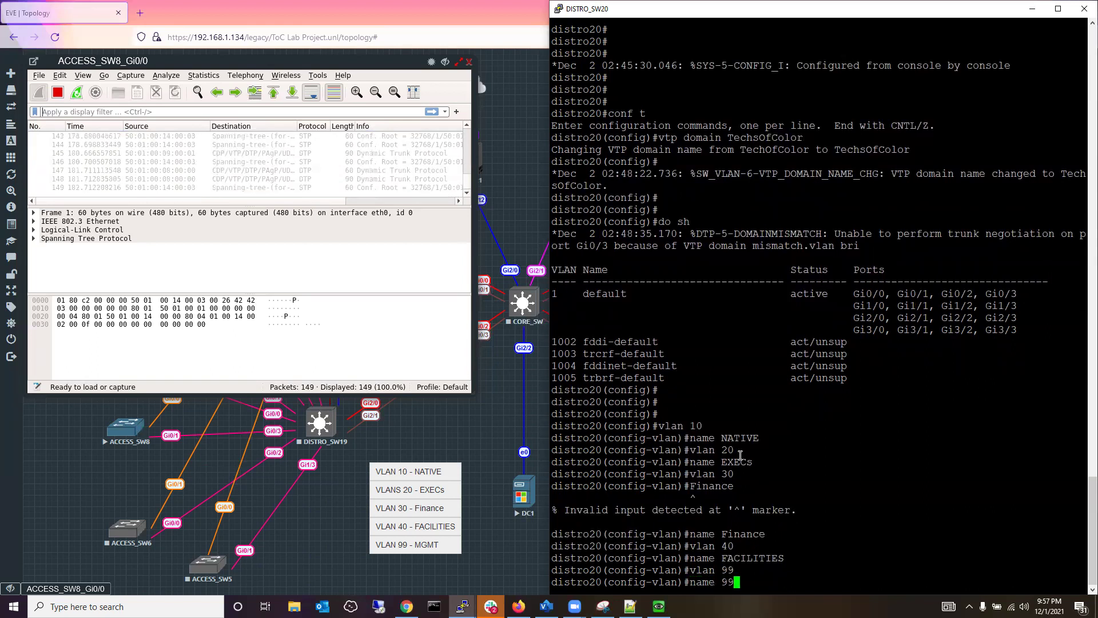
pyautogui.write('MGMT')
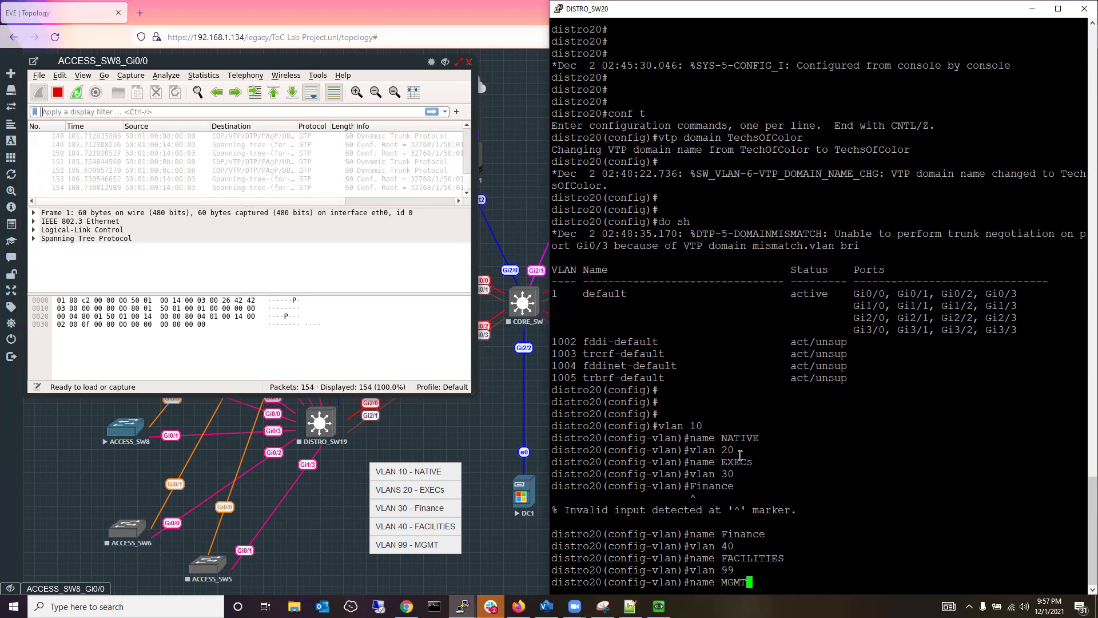
pyautogui.press('Return')
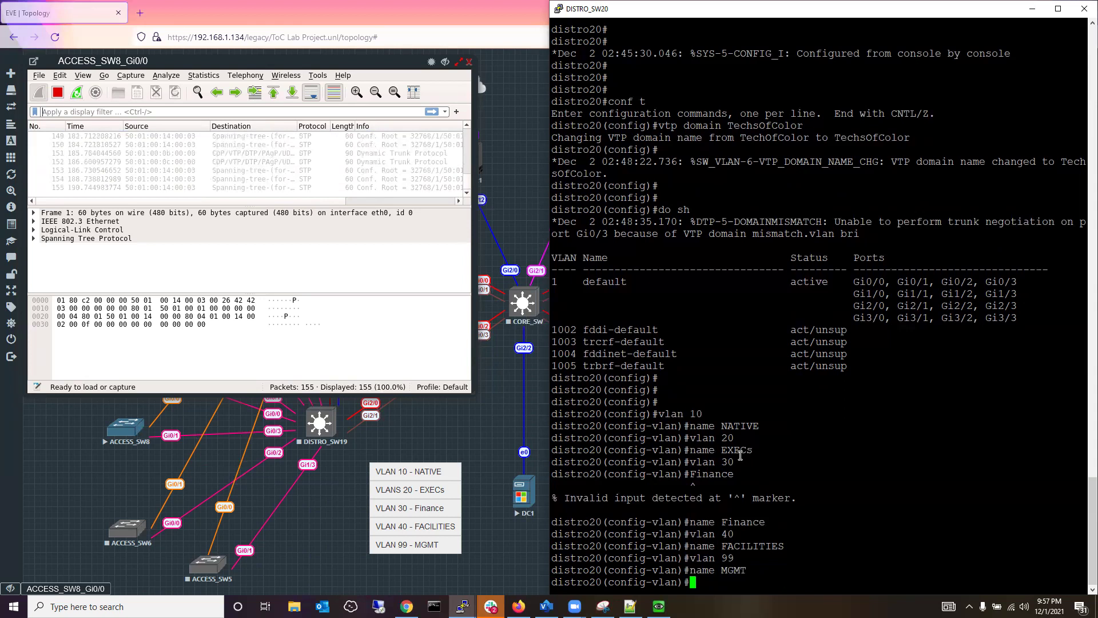
pyautogui.write('end')
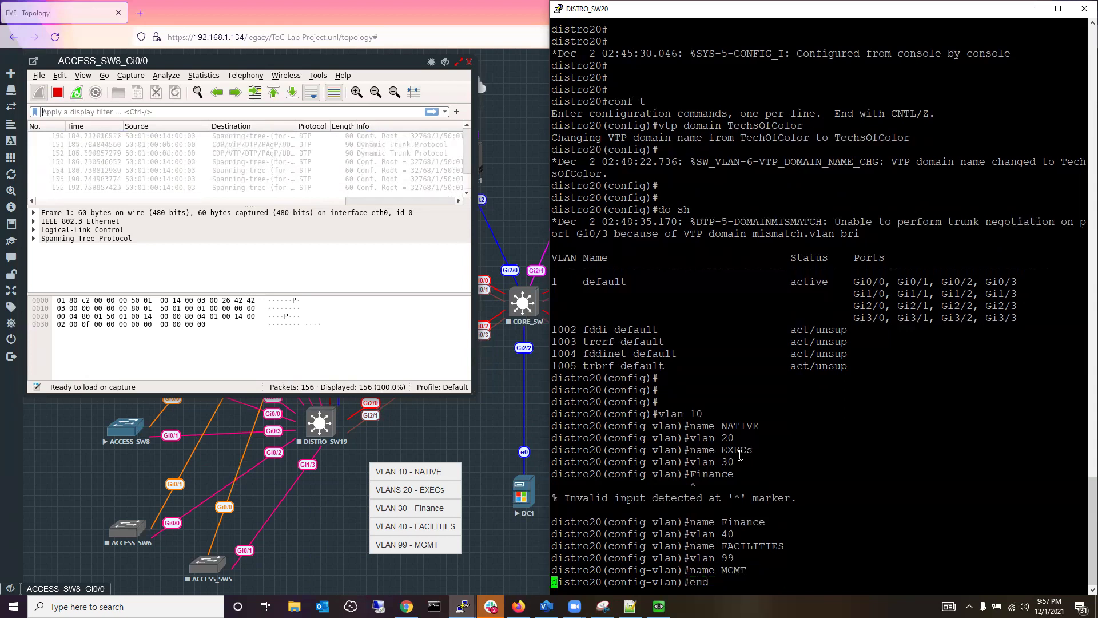
pyautogui.press('Return')
pyautogui.press('Return')
pyautogui.press('Return')
pyautogui.press('Return')
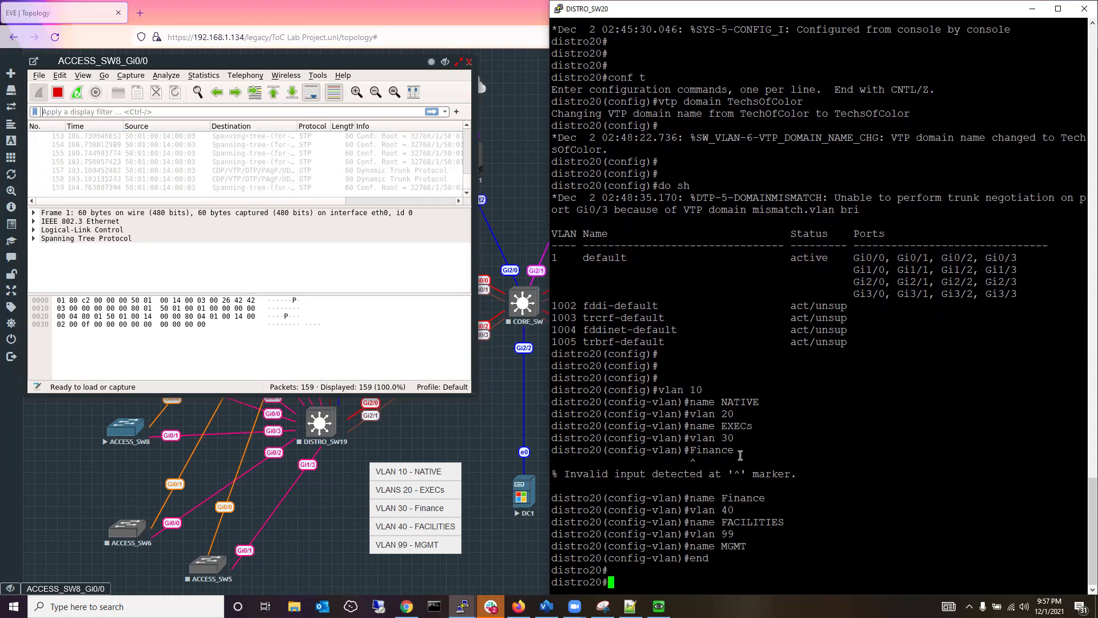
# Run 'sh vlan bri' on distro20, showing VLANs 10 NATIVE, 20 EXECs, 30 Finance, 40 FACILITIES, 99 MGMT.
pyautogui.write('sh vlan bri')
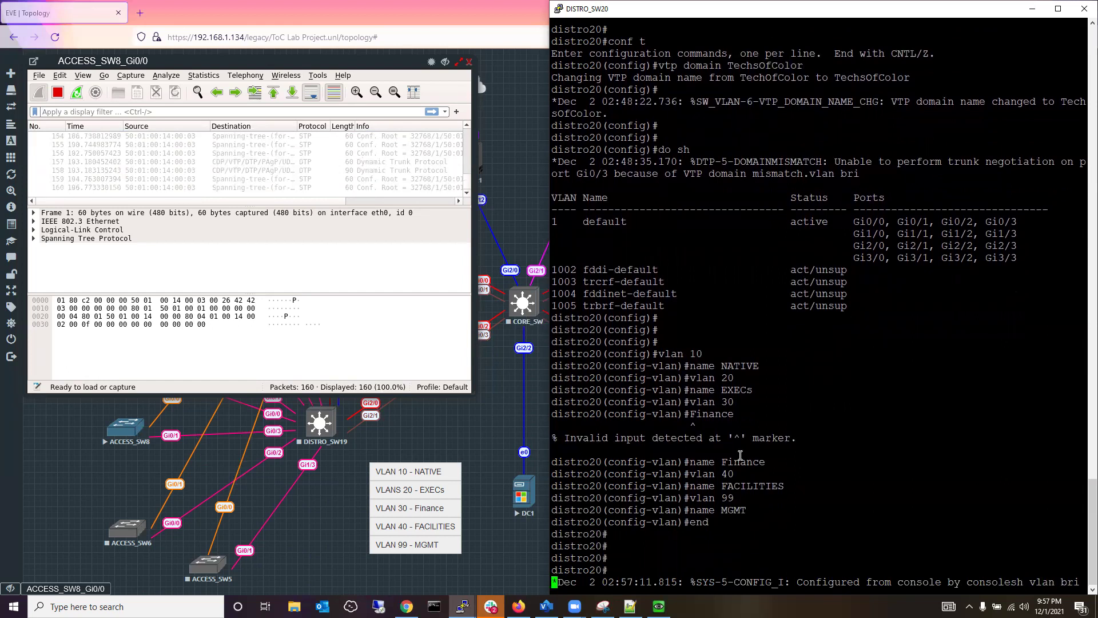
pyautogui.press('Return')
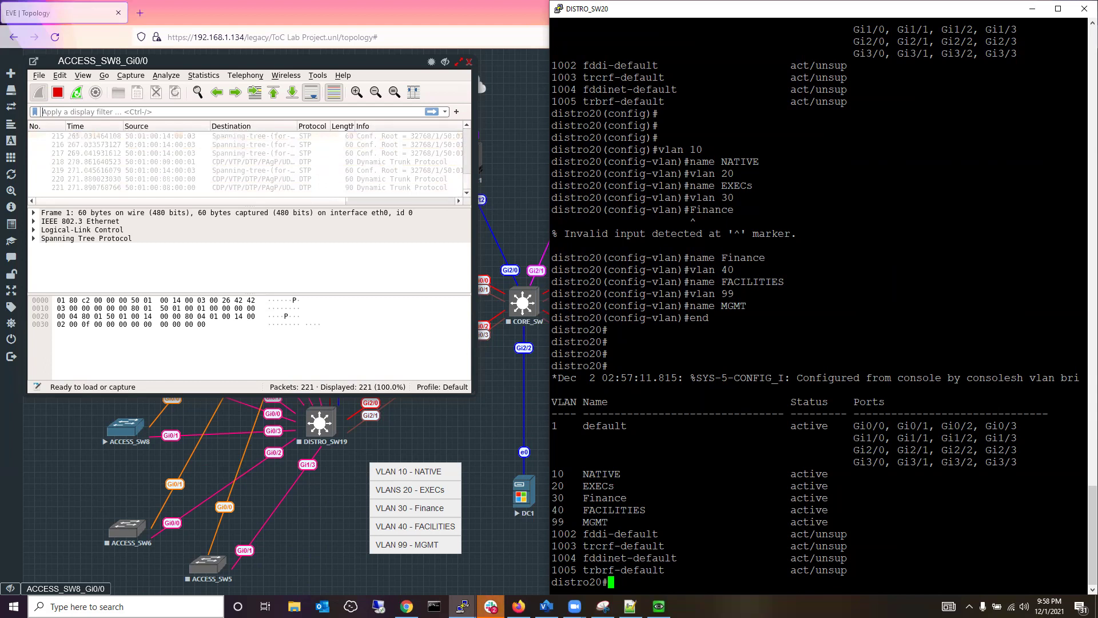
# Close the duplicate blank ACCESS_SW8 console opened from the topology node.
pyautogui.rightClick(117, 433)
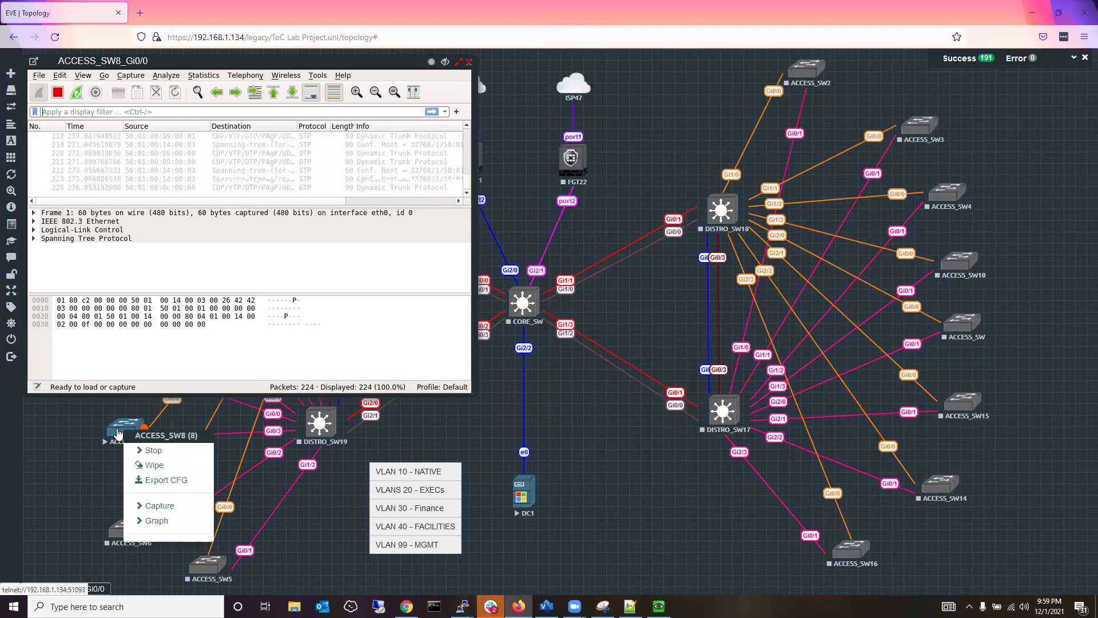
pyautogui.click(117, 433)
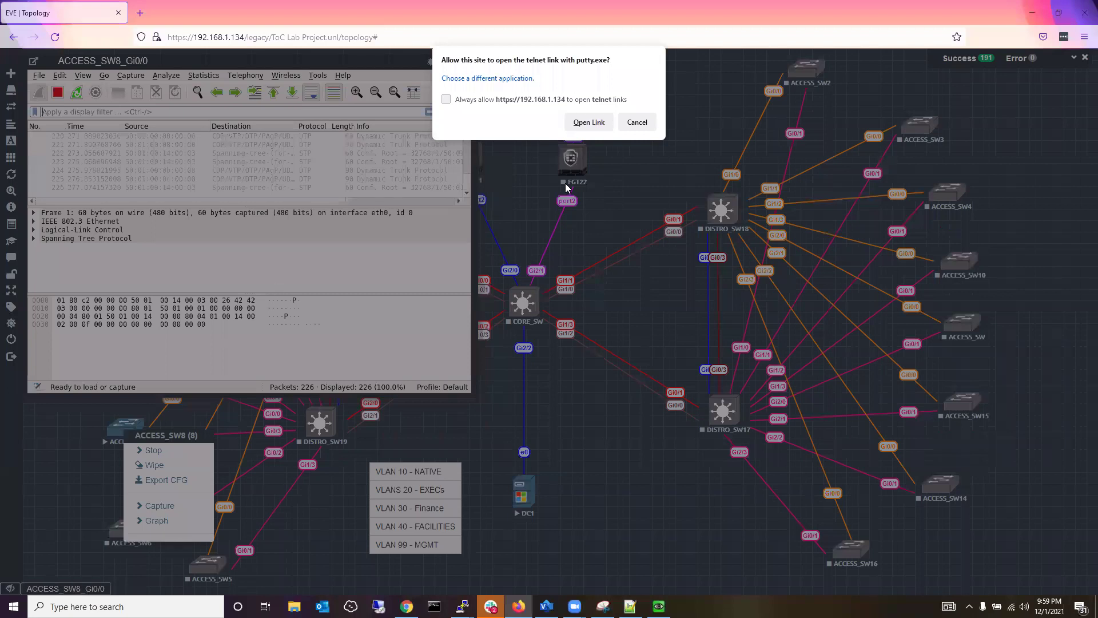
pyautogui.click(589, 122)
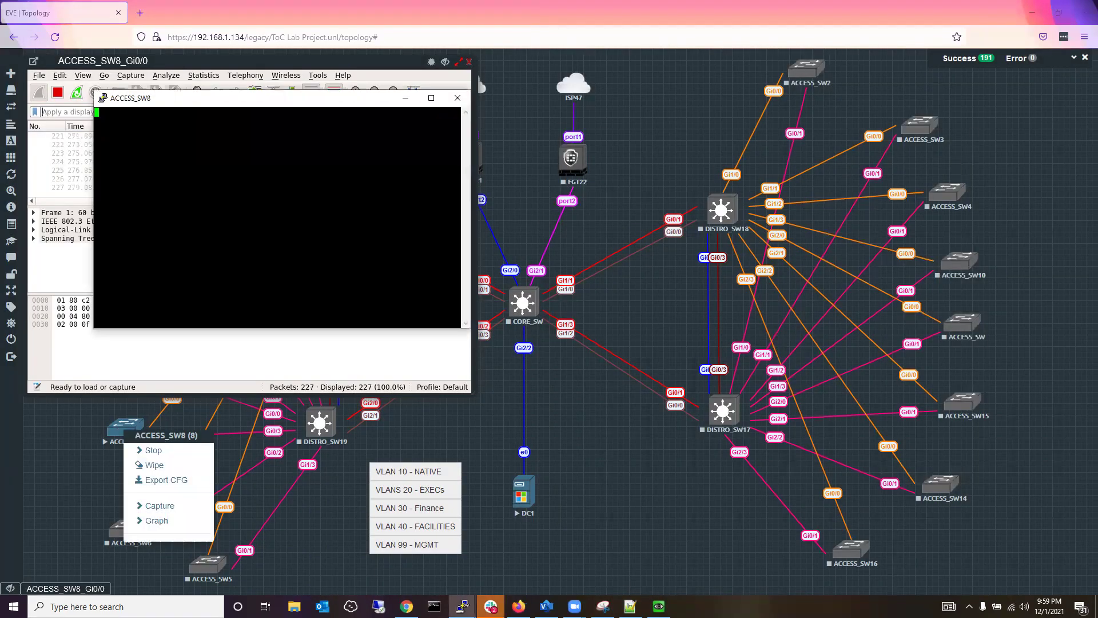
pyautogui.click(585, 123)
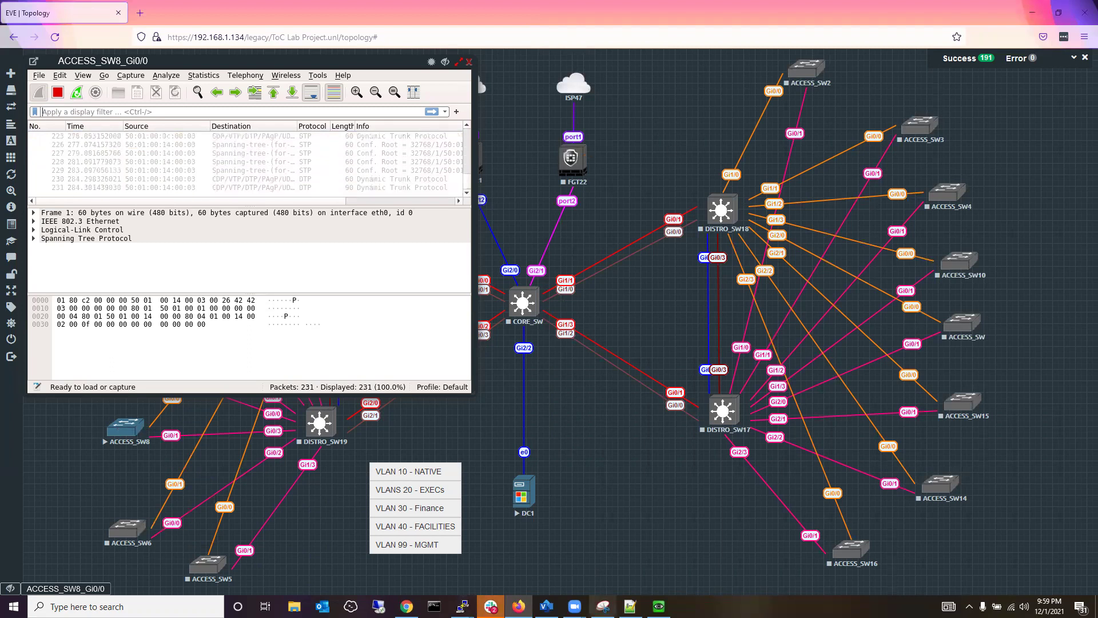
pyautogui.moveTo(462, 606)
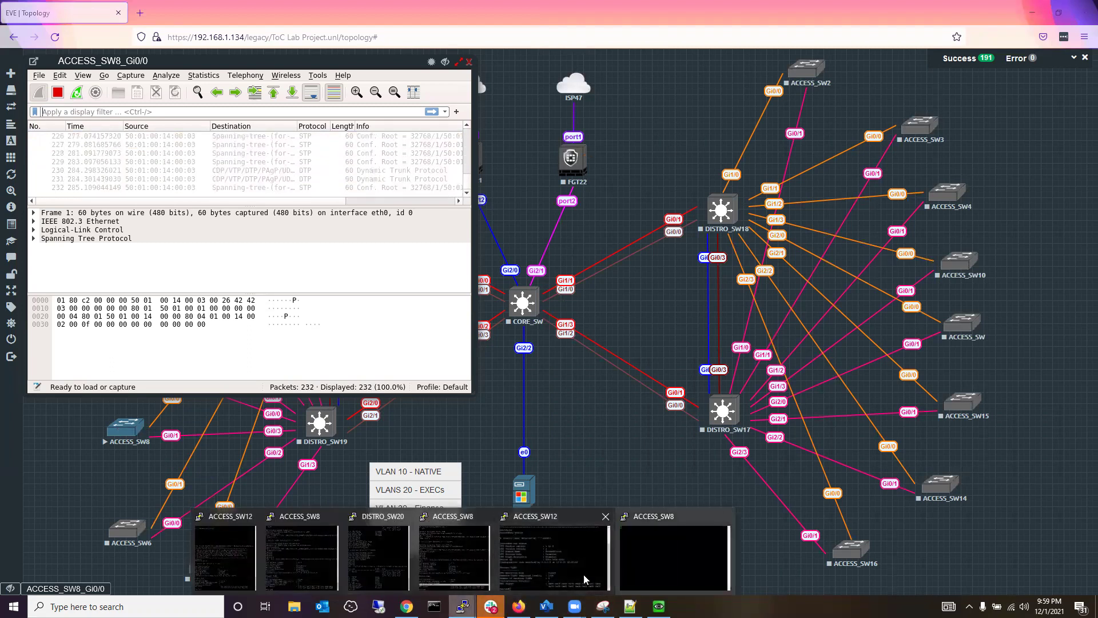
pyautogui.click(727, 517)
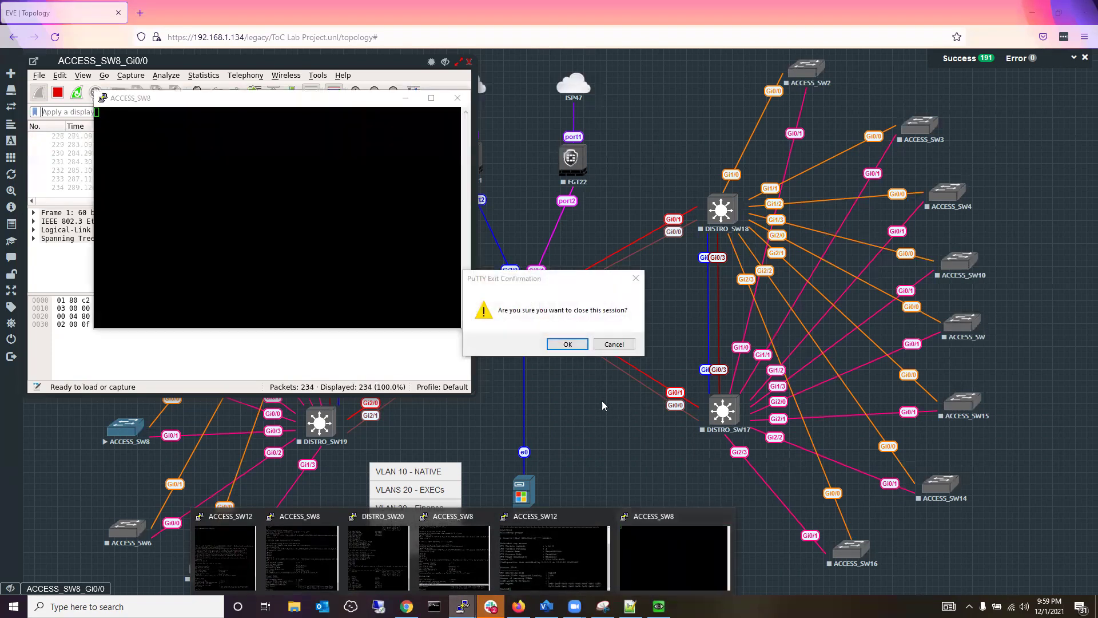
pyautogui.click(566, 345)
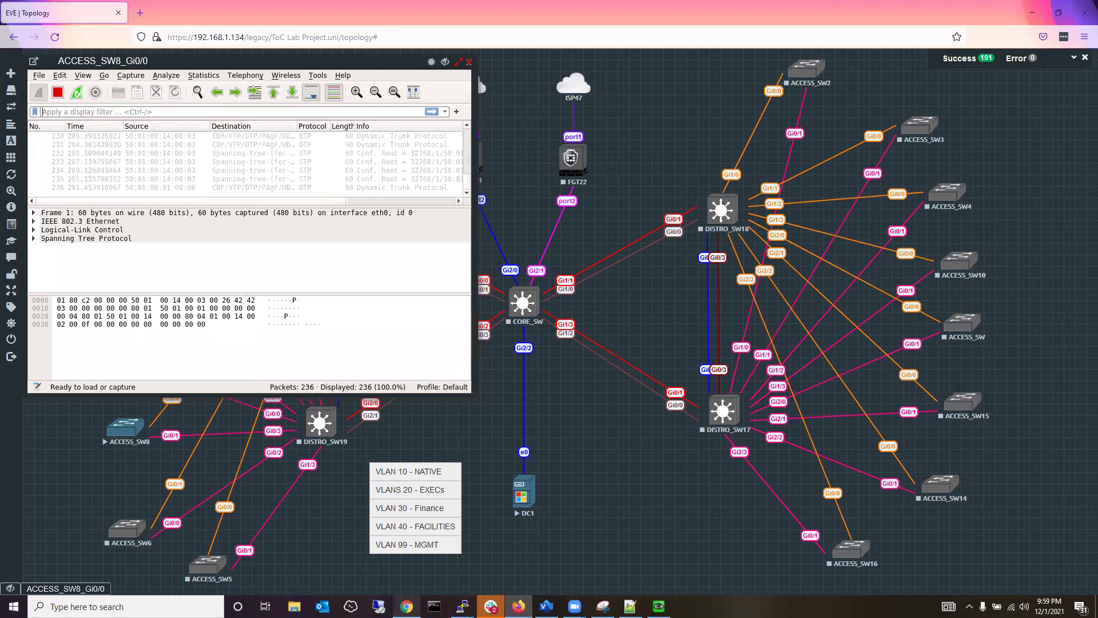
# Bring the existing ACCESS_SW8 PuTTY console to the front.
pyautogui.moveTo(463, 606)
pyautogui.click(491, 546)
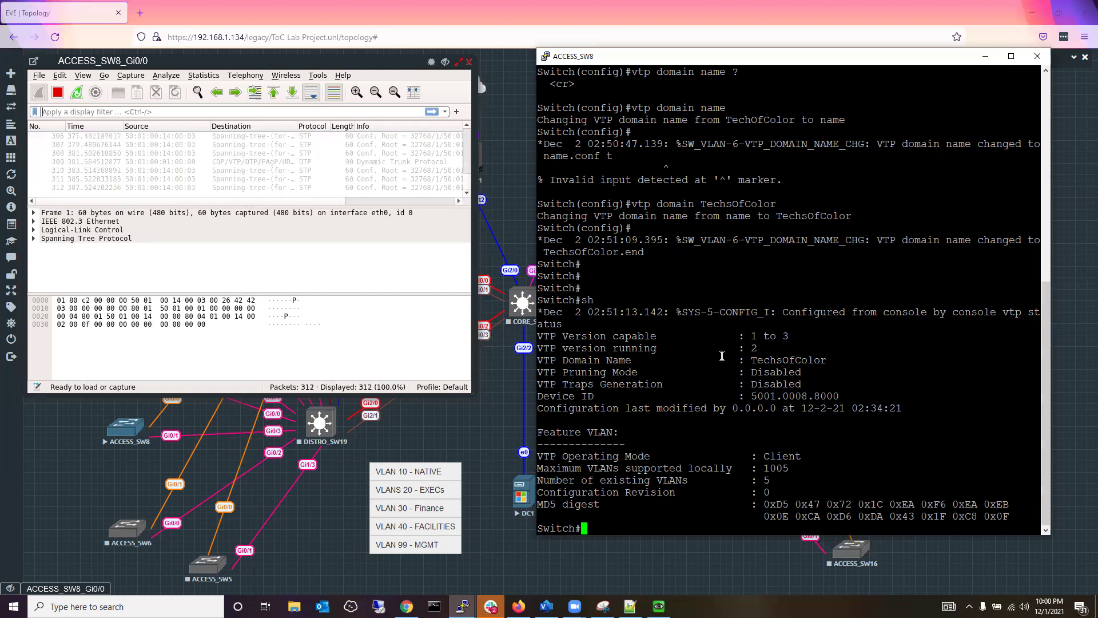
# Rerun 'sh vtp status' and 'sh vlan bri' on ACCESS_SW8, showing only VLANs 1 and 1002–1005.
pyautogui.press('Up')
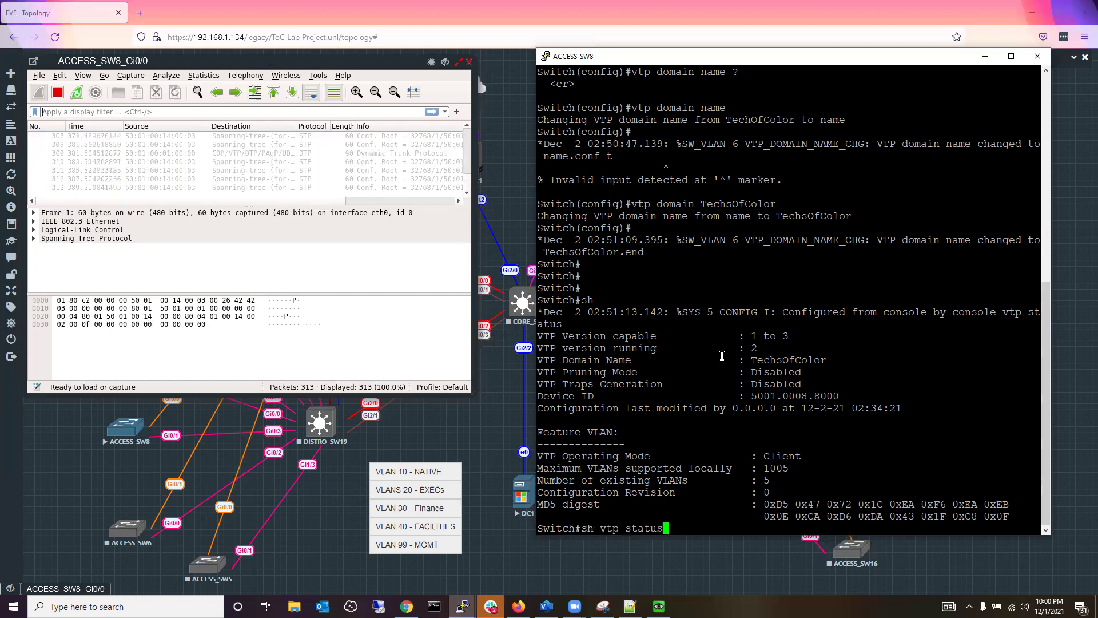
pyautogui.press('Return')
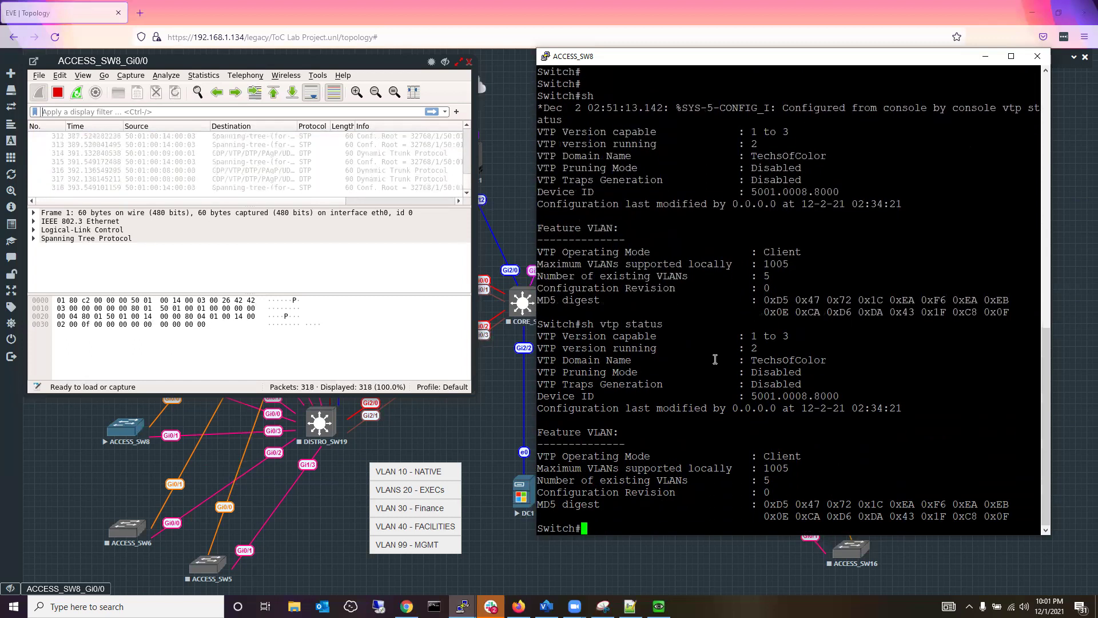
pyautogui.write('sh vl')
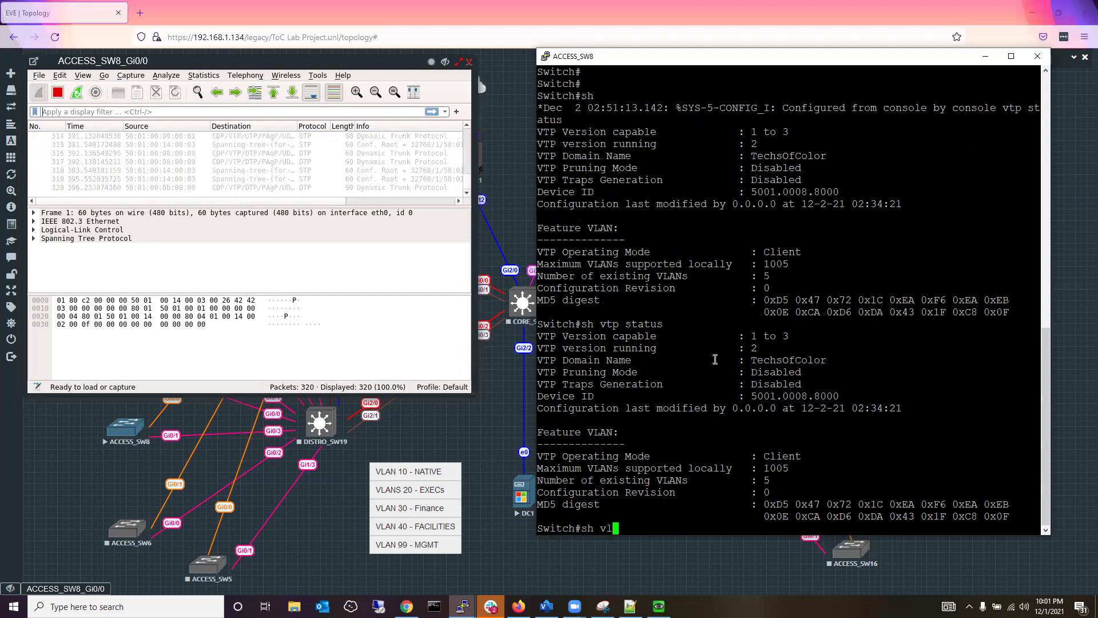
pyautogui.write('an bri')
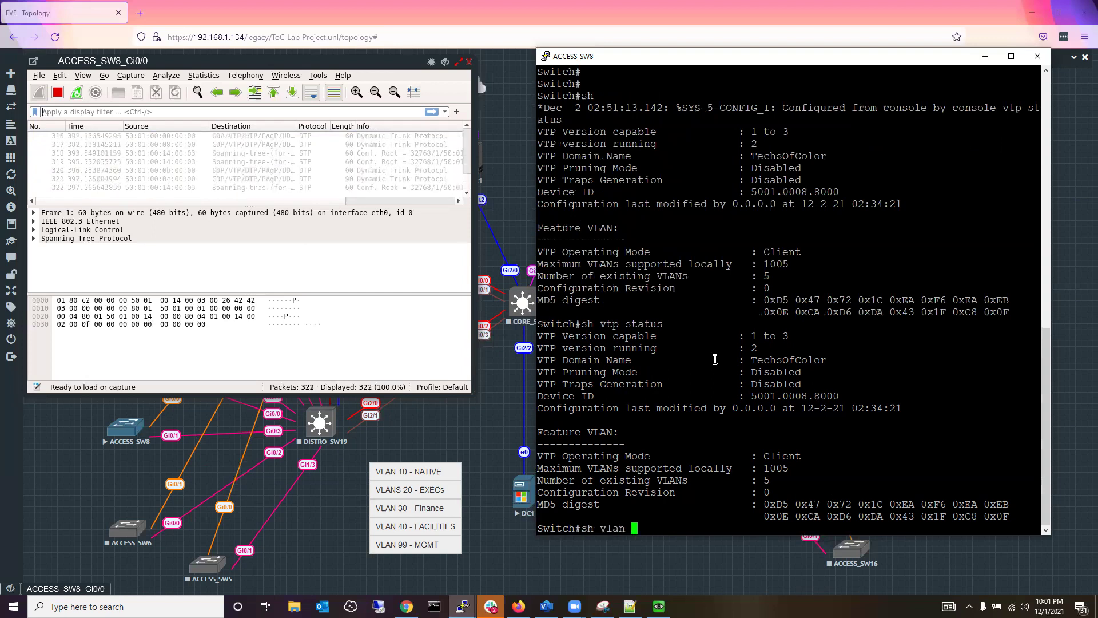
pyautogui.press('Return')
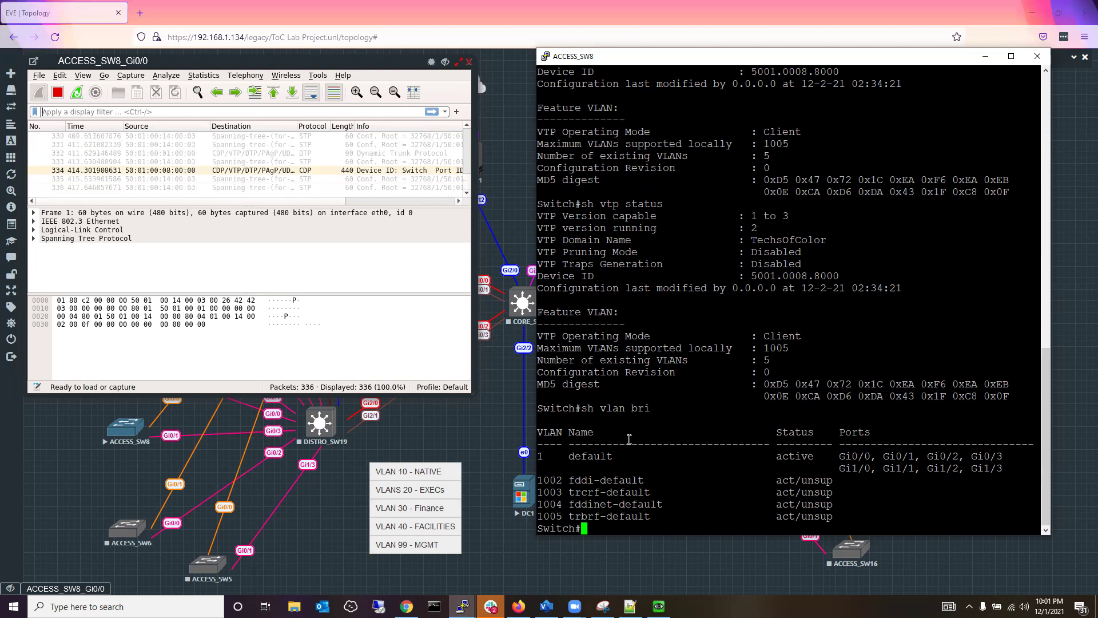
pyautogui.click(361, 73)
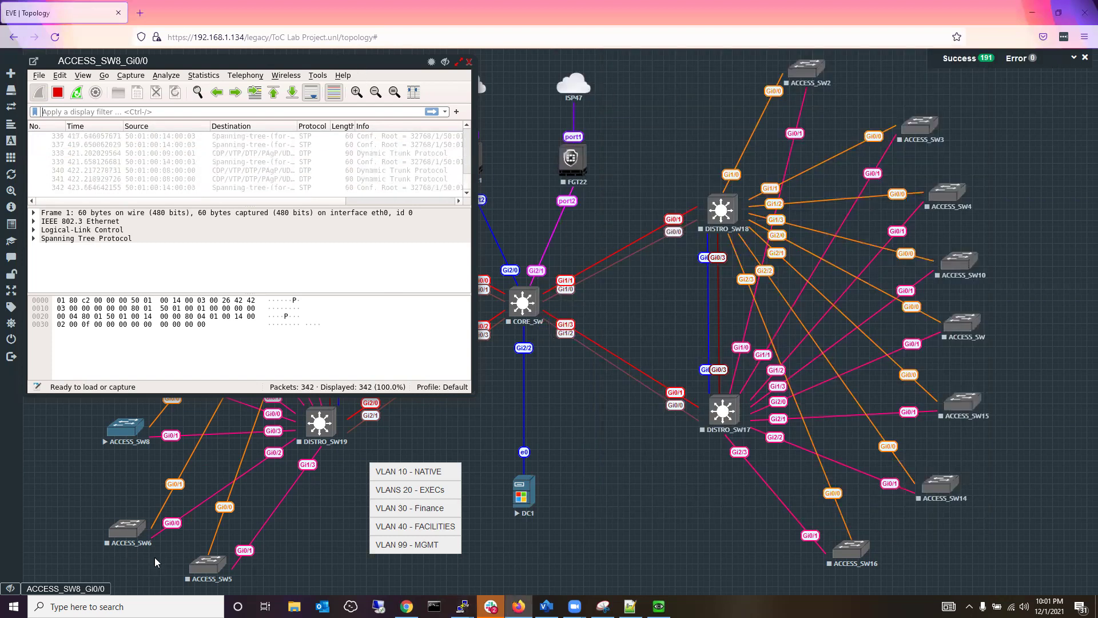
# Show DISTRO_SW20's VTP status: server mode, revision 5.
pyautogui.moveTo(460, 604)
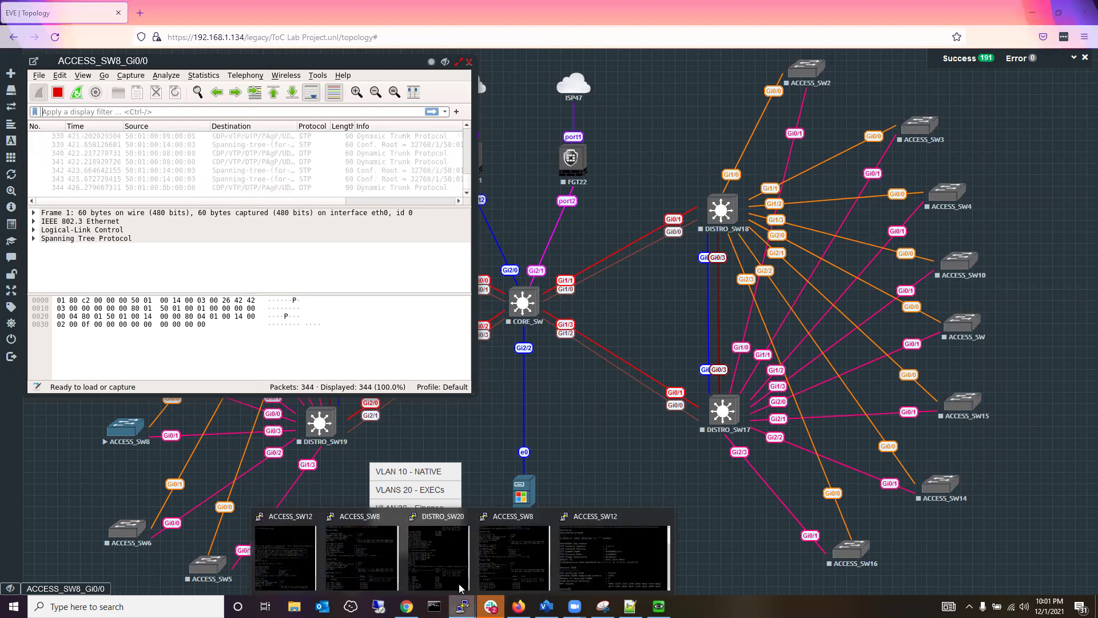
pyautogui.click(437, 552)
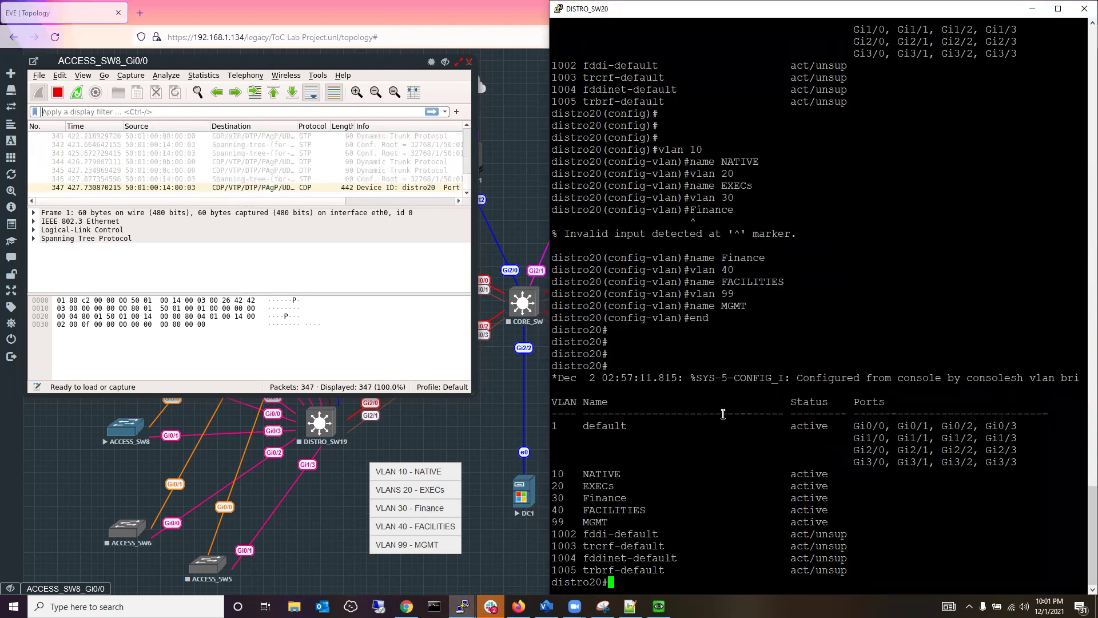
pyautogui.write('sh ')
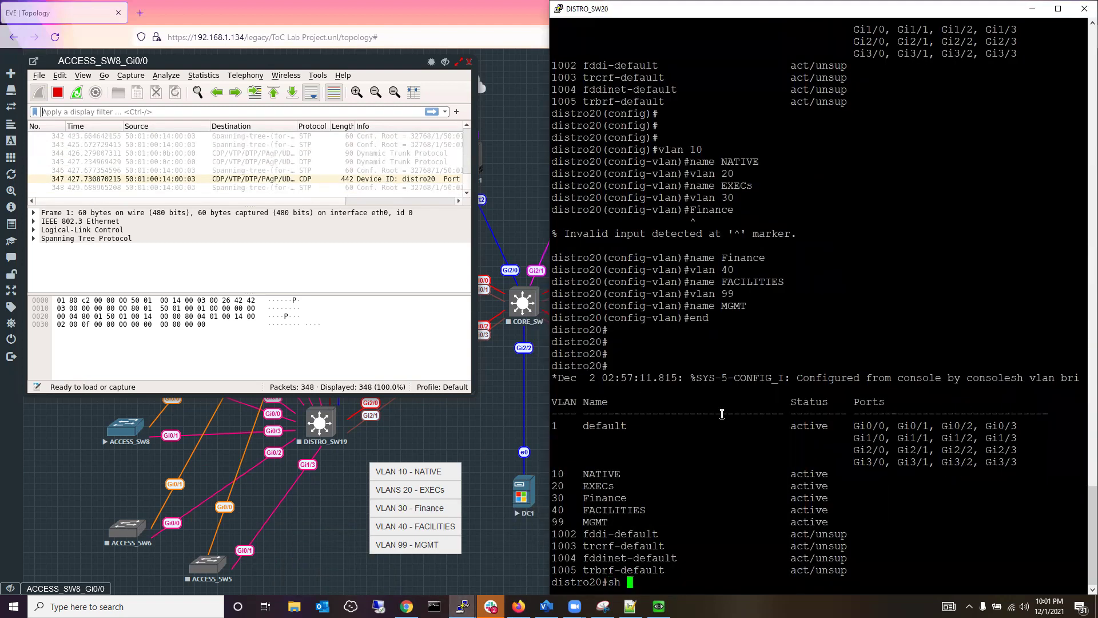
pyautogui.write('vtp status')
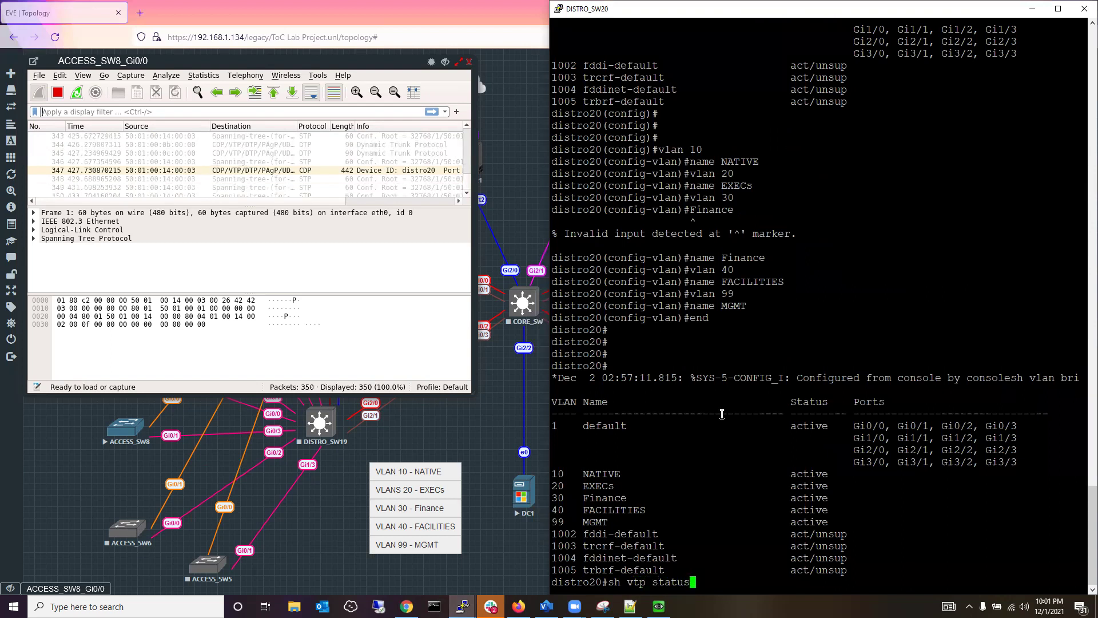
pyautogui.press('Return')
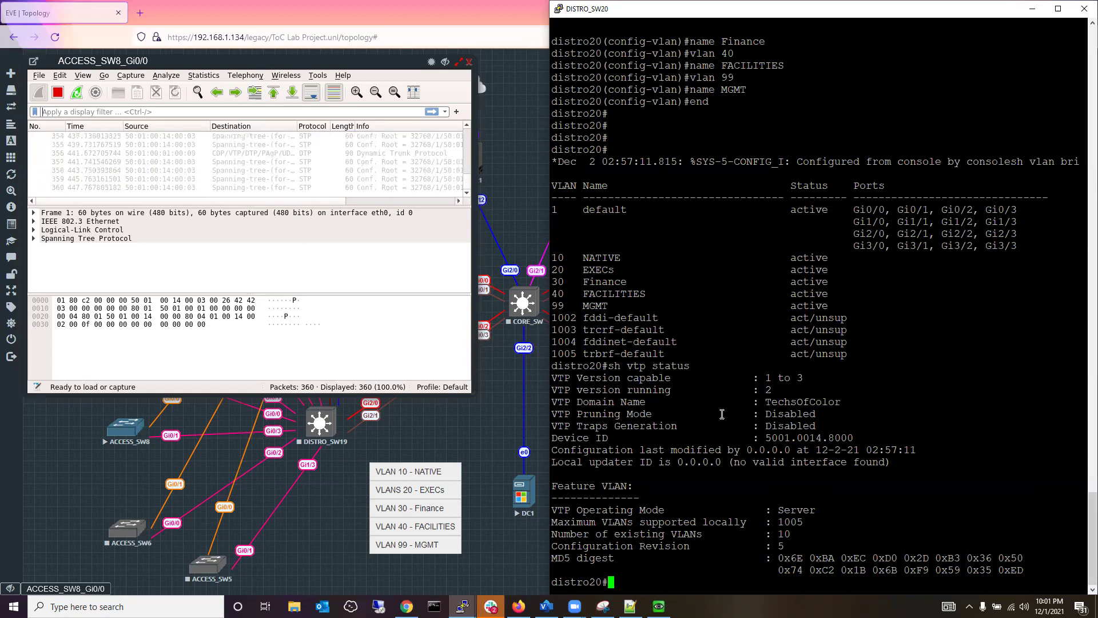
# Set a VTP password on distro20 in configuration mode.
pyautogui.write('conf t')
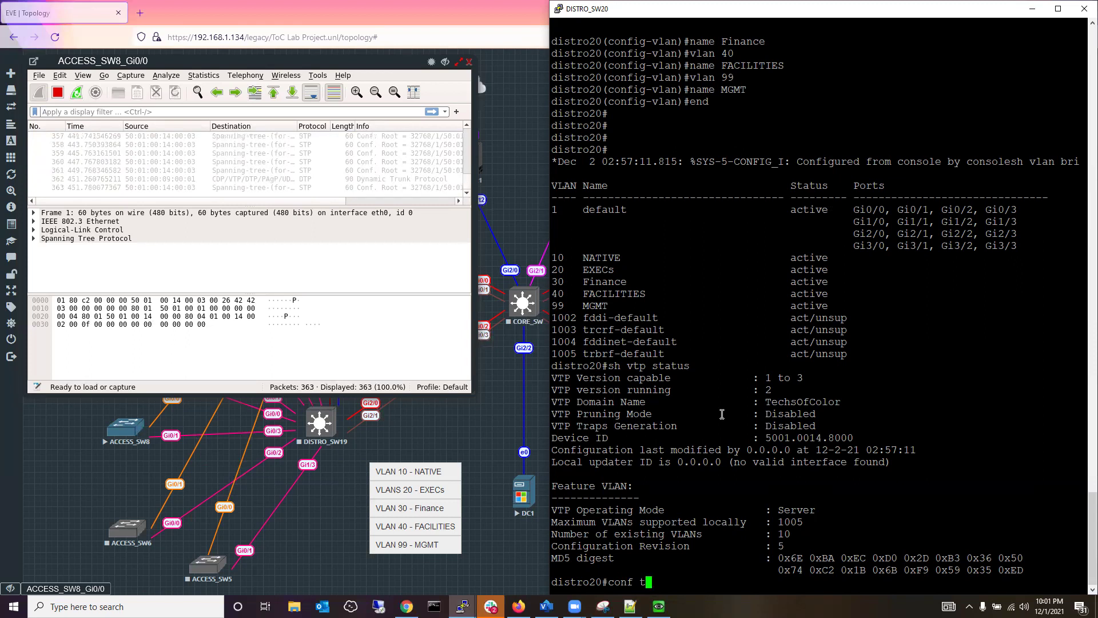
pyautogui.press('Return')
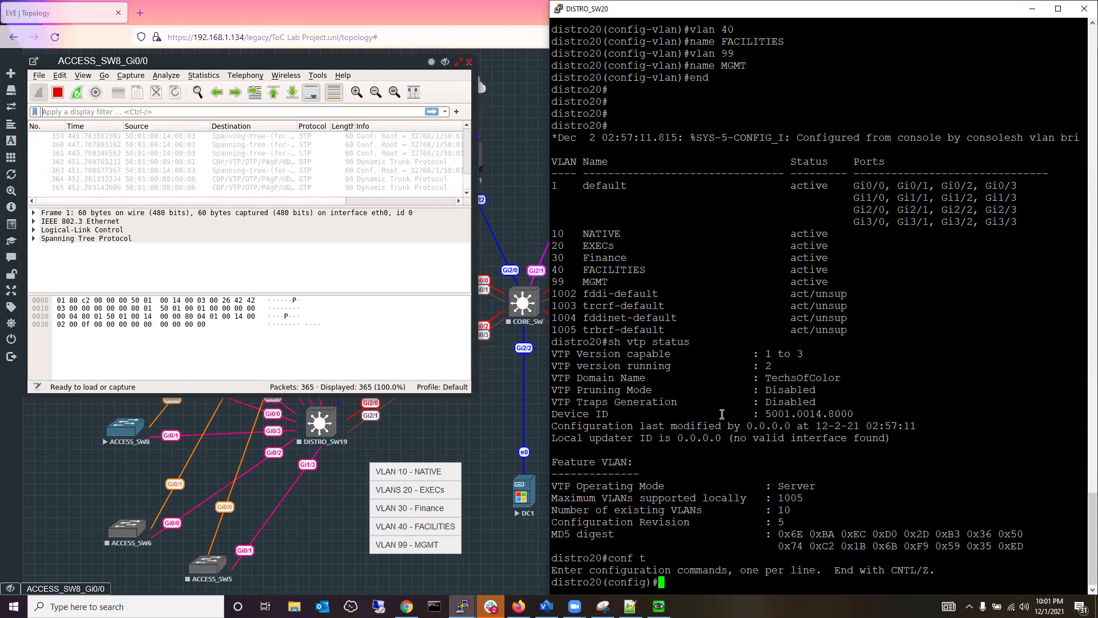
pyautogui.write('vtp')
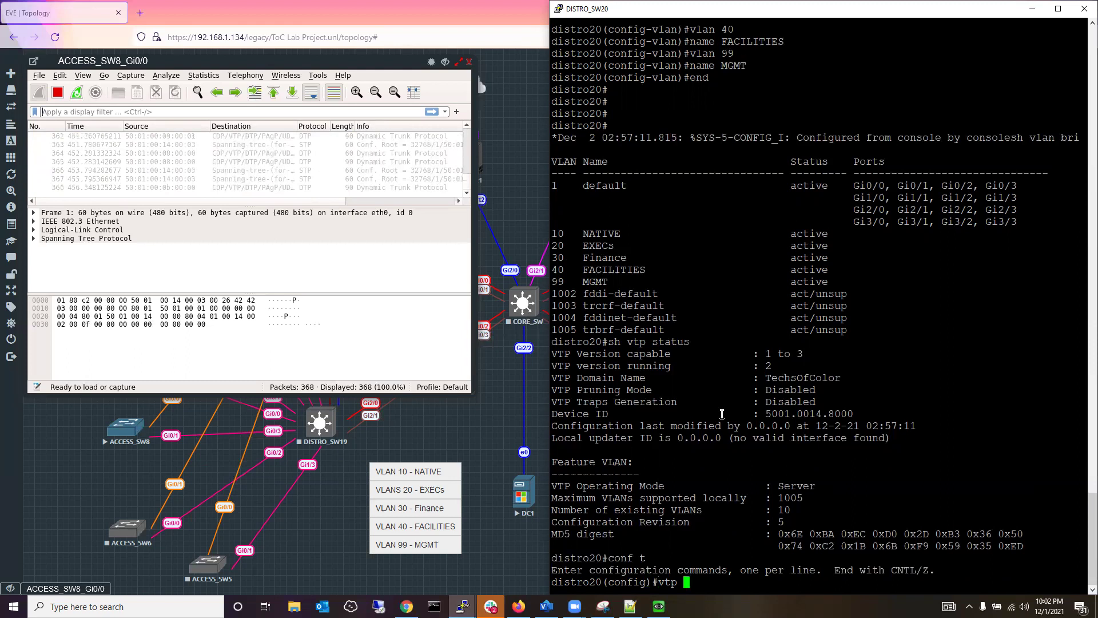
pyautogui.write(' pass')
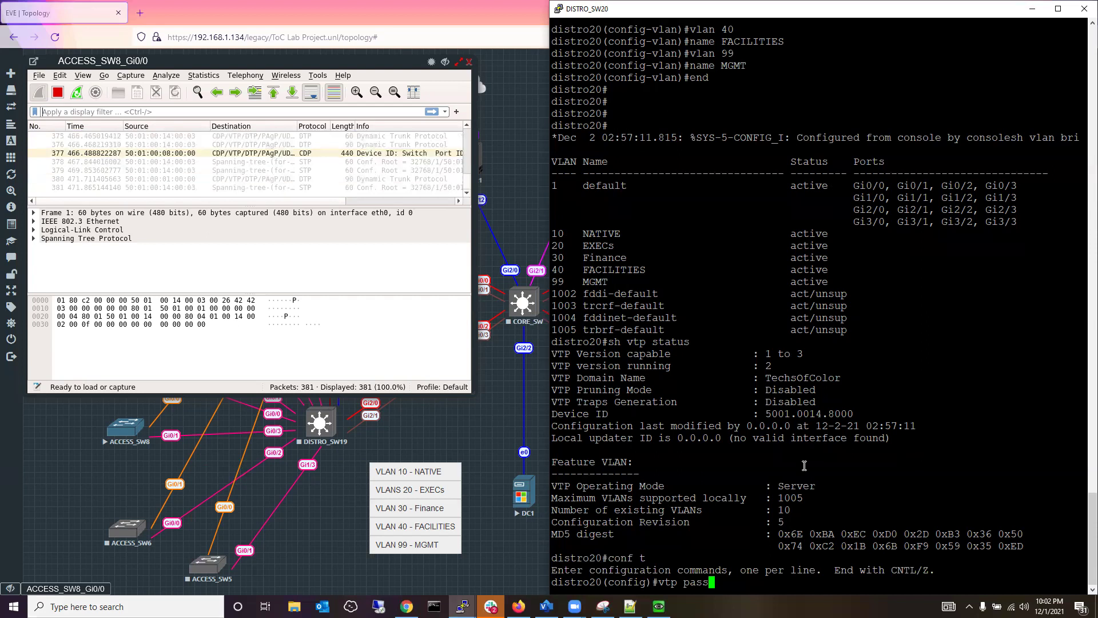
pyautogui.write('w')
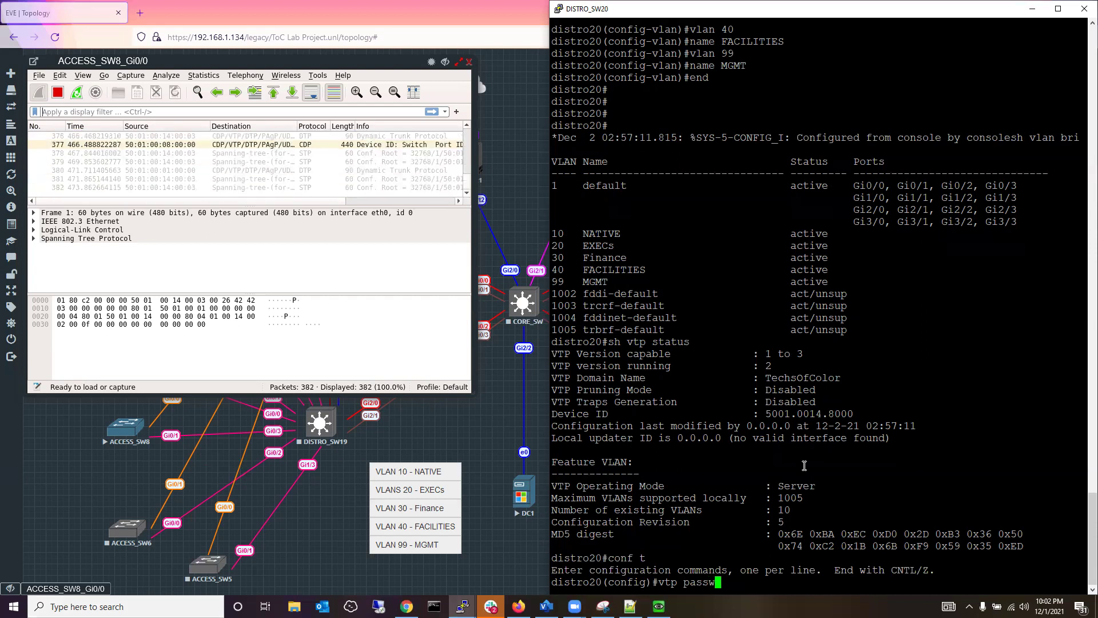
pyautogui.write('ord TOC')
pyautogui.press('Return')
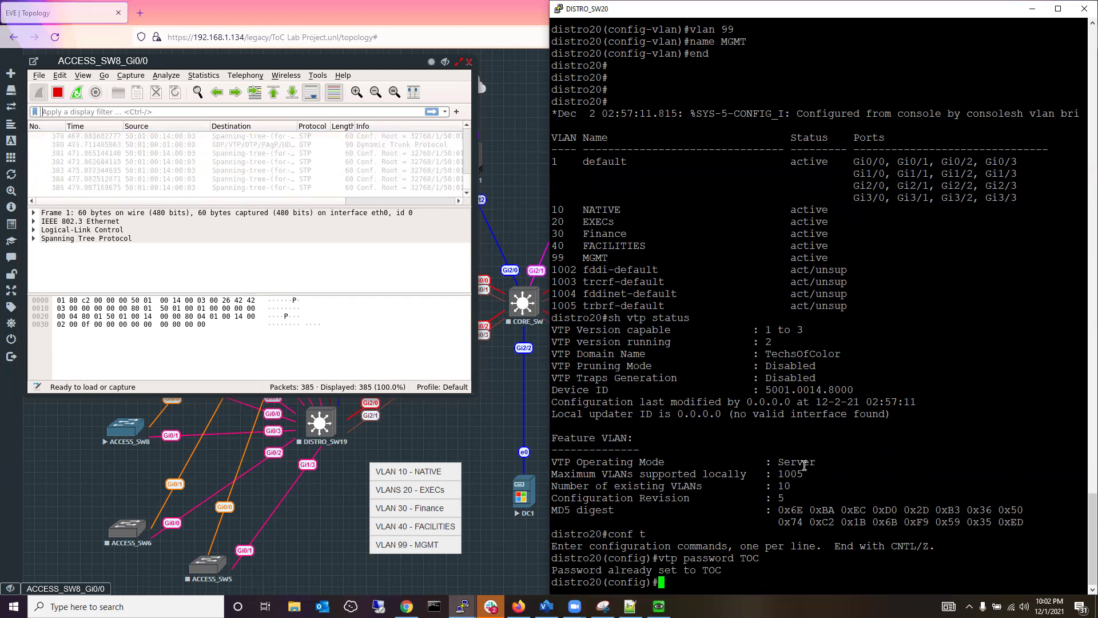
# Exit configuration mode and list DISTRO_SW20's VLANs with 'sh vlan bri'.
pyautogui.write('end')
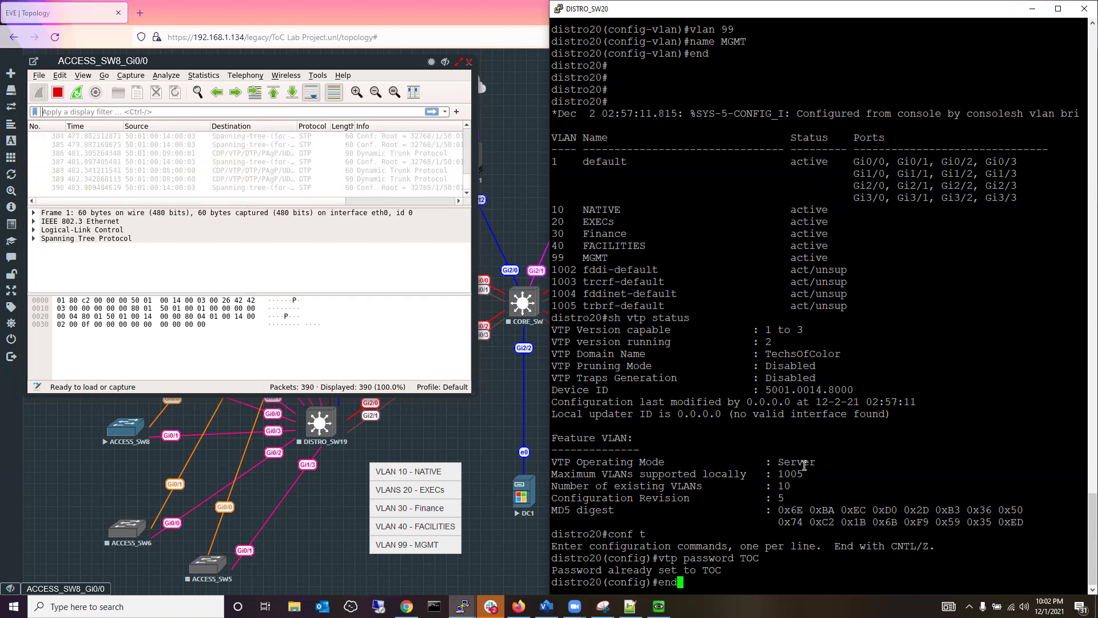
pyautogui.press('Return')
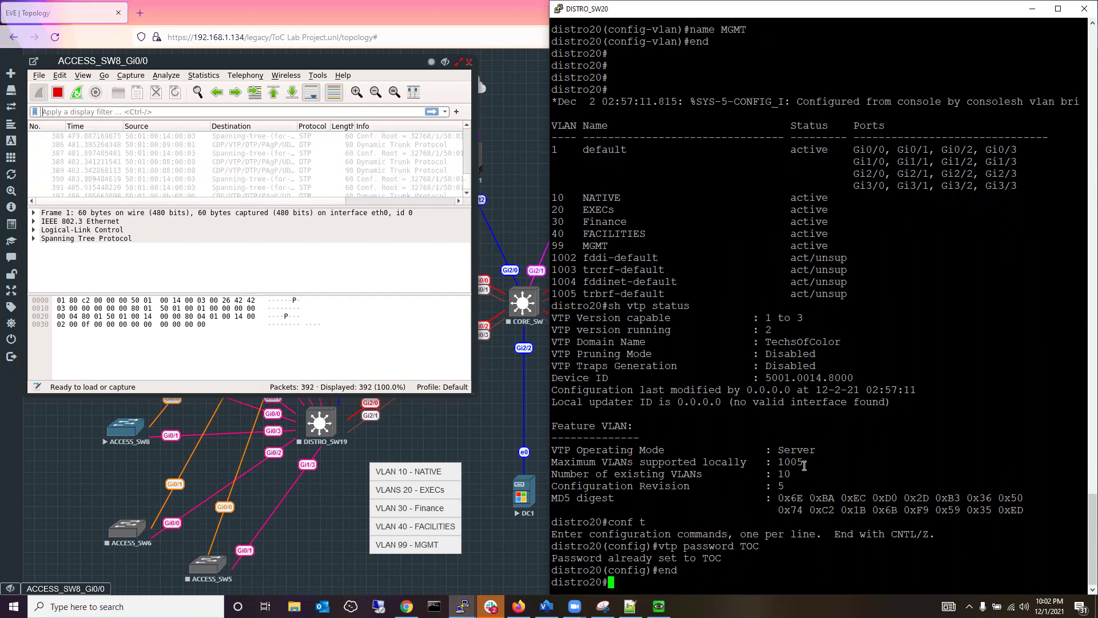
pyautogui.write('sh vlan bri')
pyautogui.press('Return')
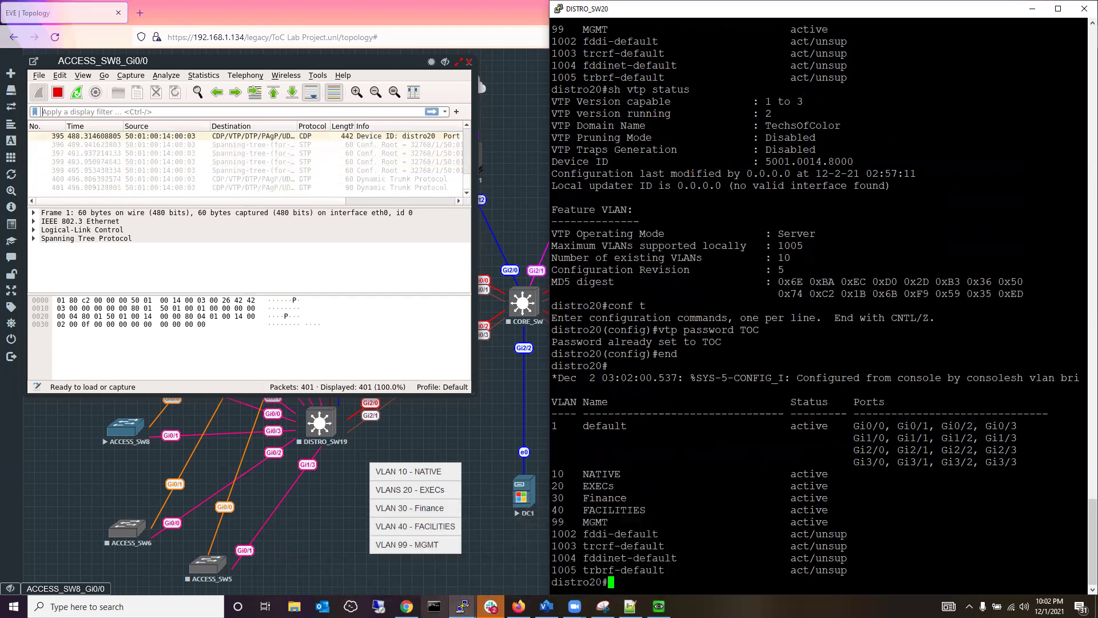
# Close the ACCESS_SW8 PuTTY session window.
pyautogui.moveTo(463, 607)
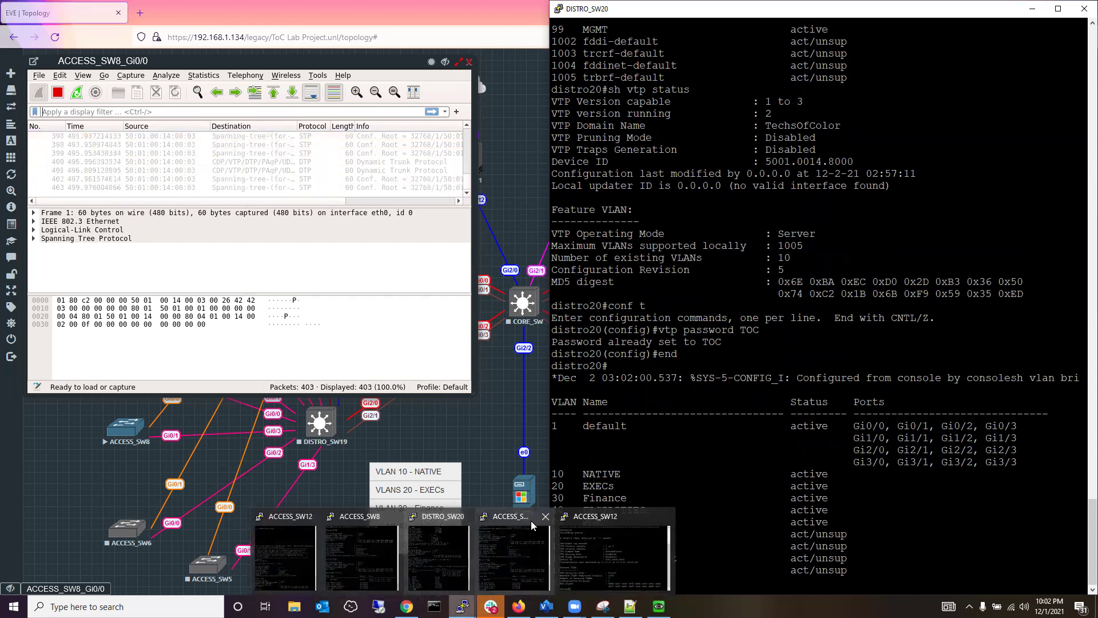
pyautogui.moveTo(544, 520)
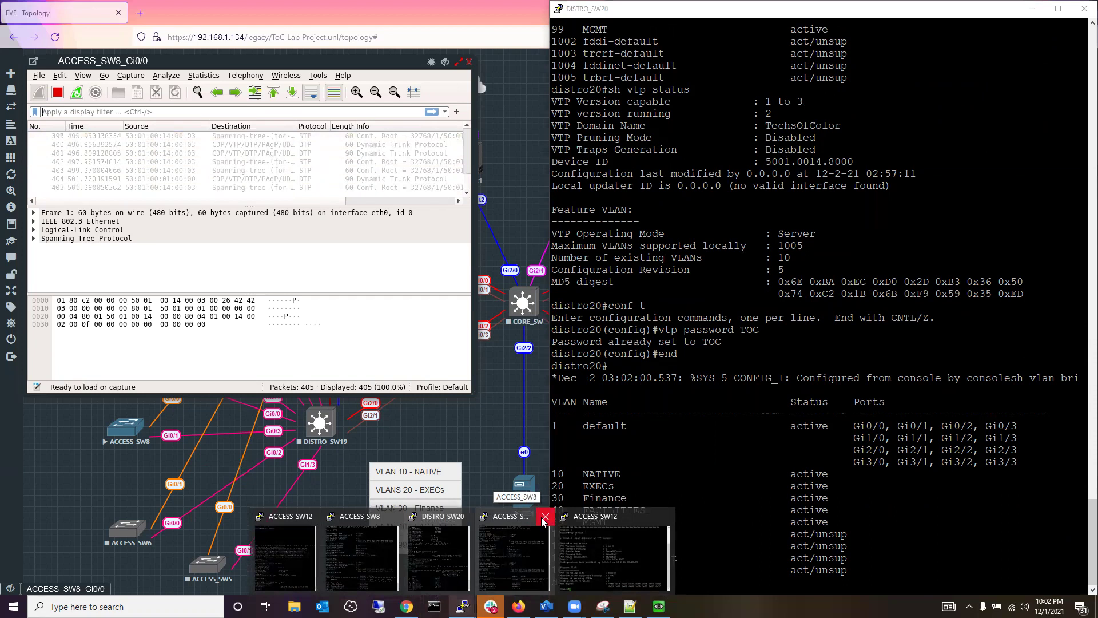
pyautogui.click(512, 549)
pyautogui.hotkey('alt', 'F4')
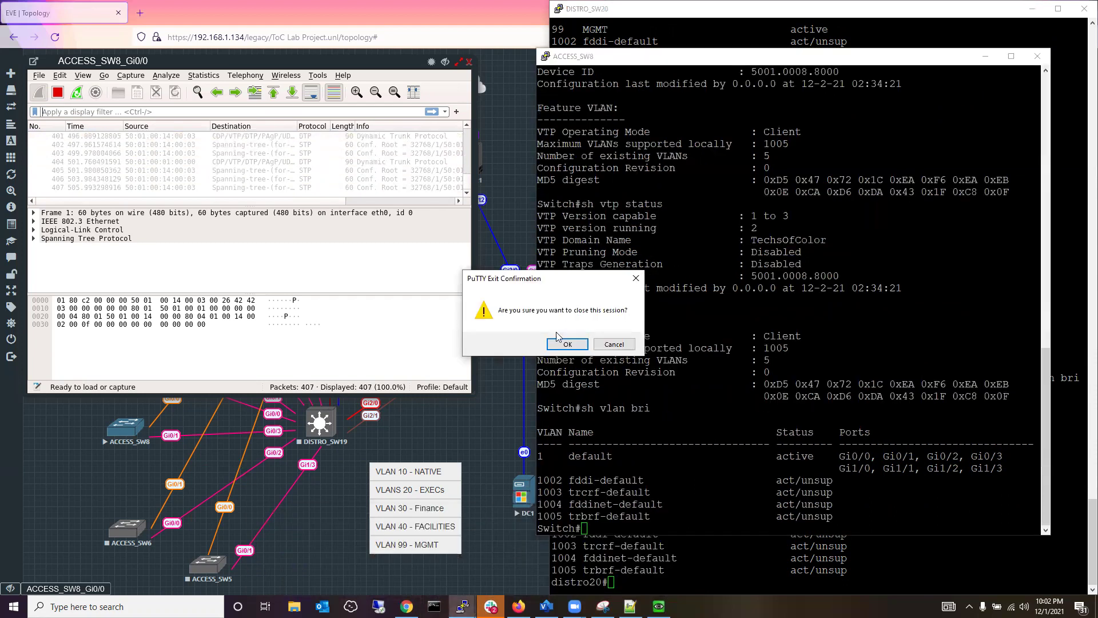
# Confirm closing ACCESS_SW8, then run 'sh vlan bri' on ACCESS_SW12, showing only VLANs 1 and 1002–1005.
pyautogui.click(566, 344)
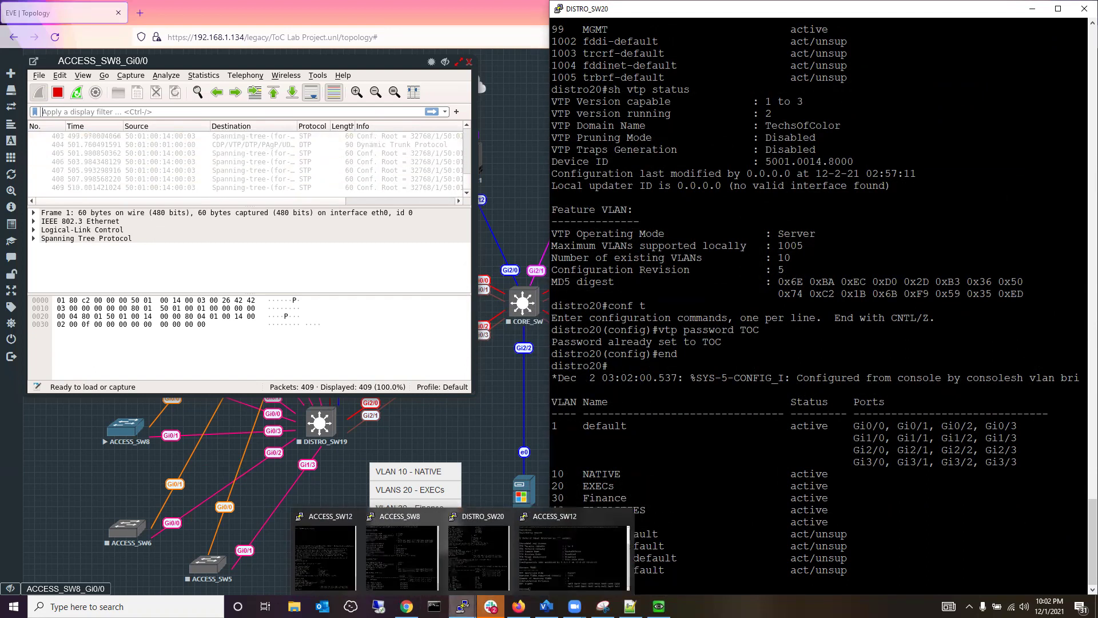
pyautogui.click(535, 547)
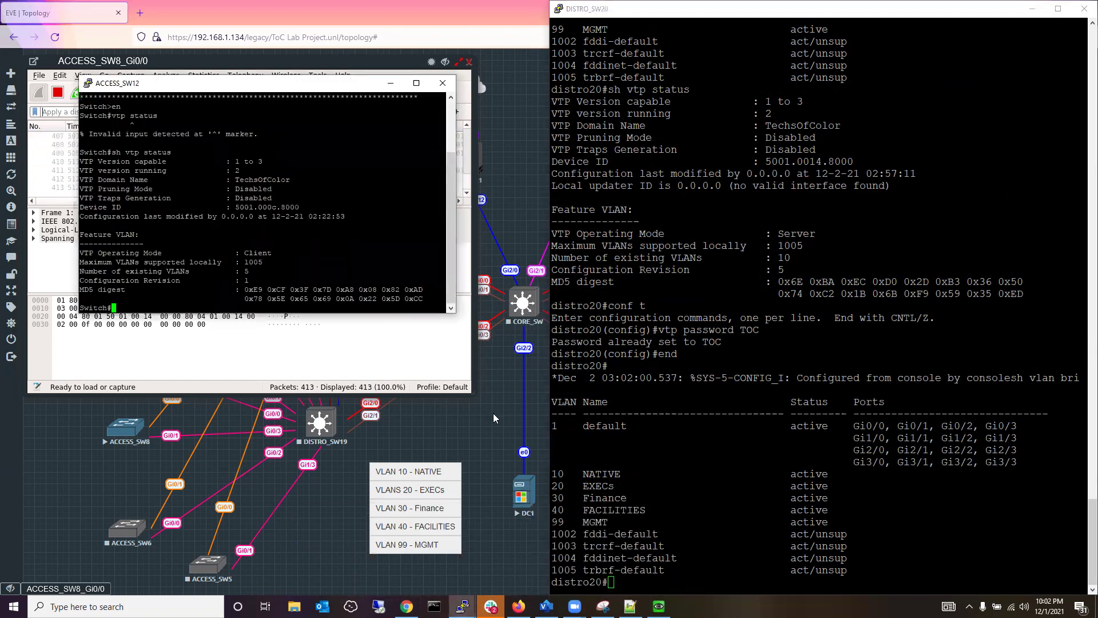
pyautogui.write('sh vlan bri')
pyautogui.press('Return')
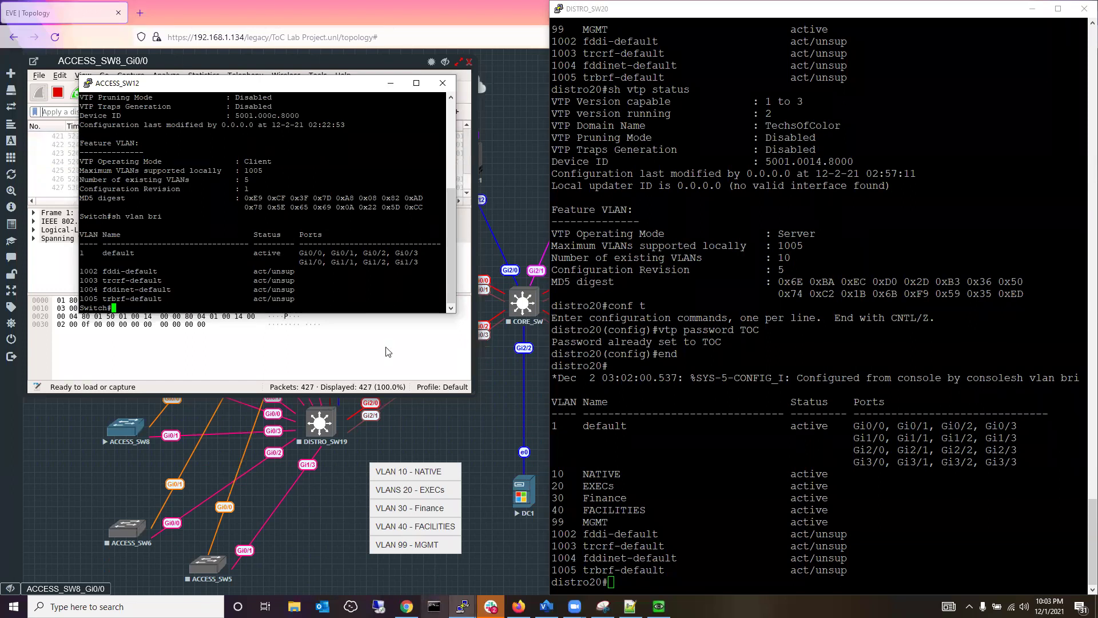
pyautogui.rightClick(250, 85)
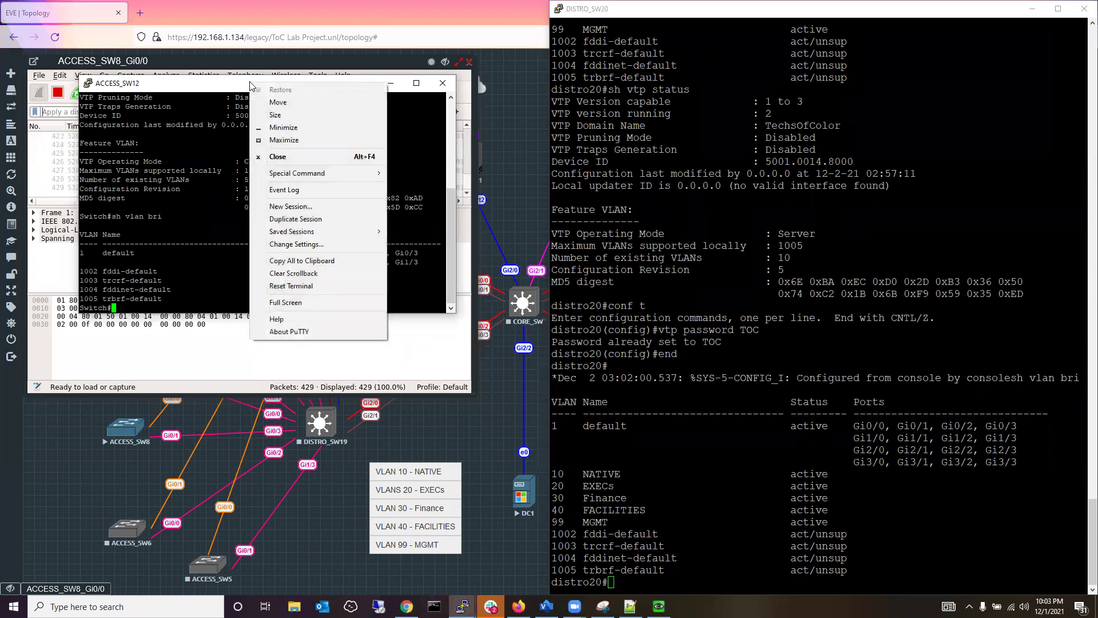
# Switch the ACCESS_SW12 console font to Courier New 14 point and nudge the window up-left.
pyautogui.click(294, 245)
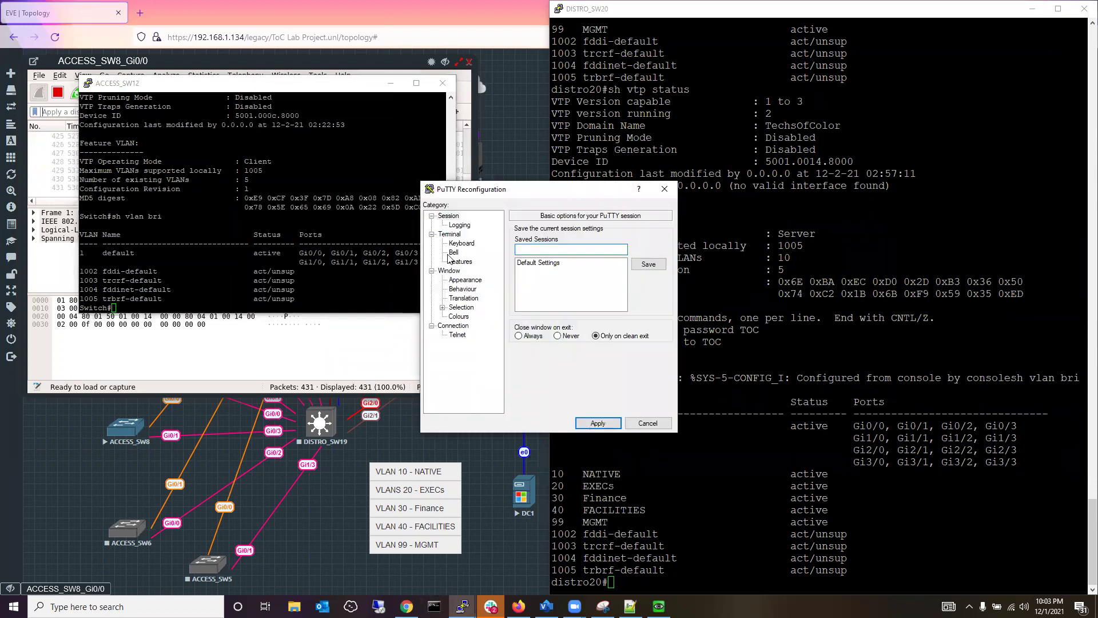
pyautogui.click(468, 280)
pyautogui.click(643, 294)
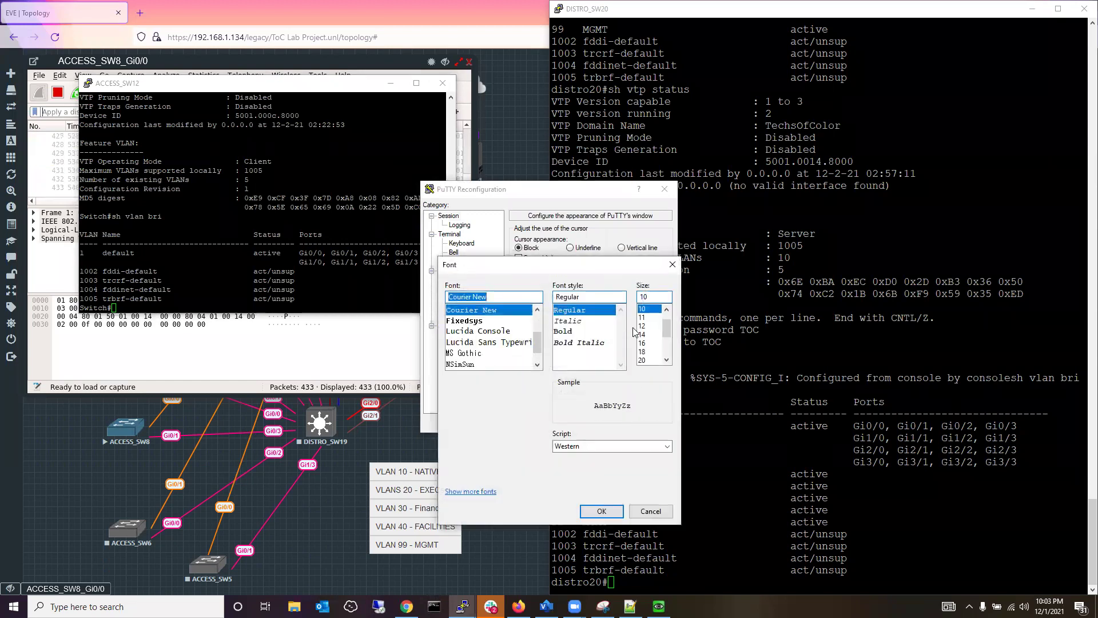
pyautogui.click(643, 335)
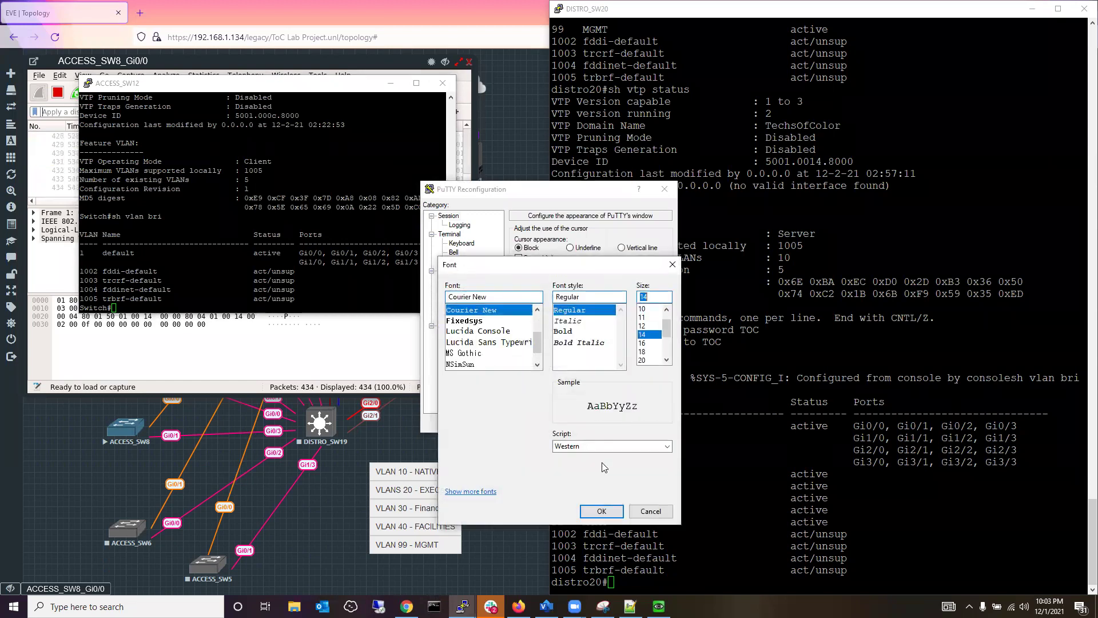
pyautogui.click(594, 509)
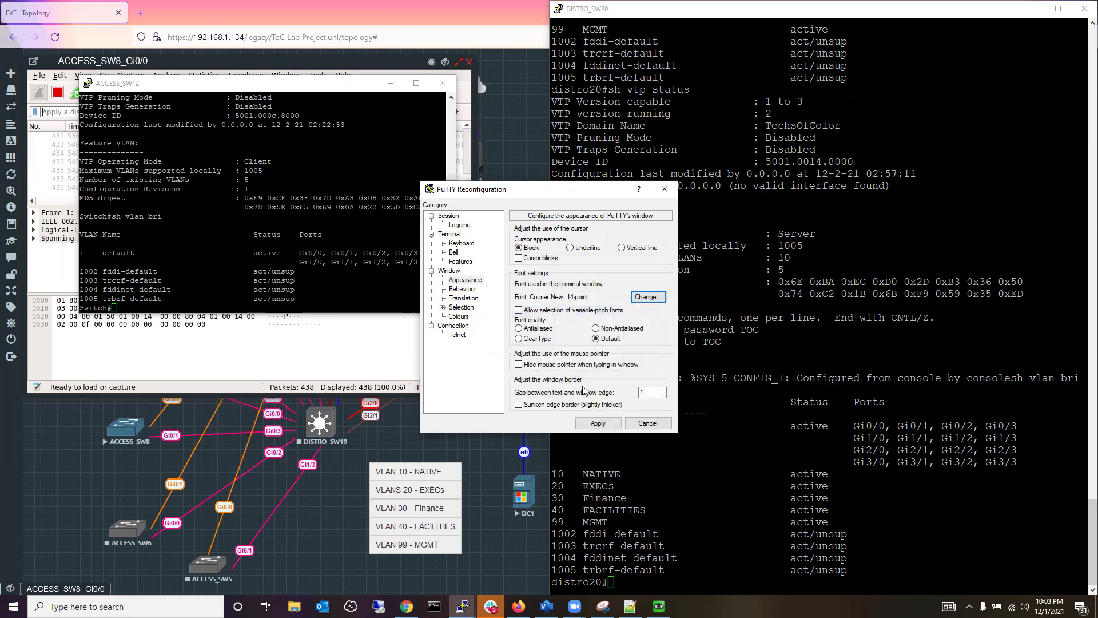
pyautogui.click(598, 423)
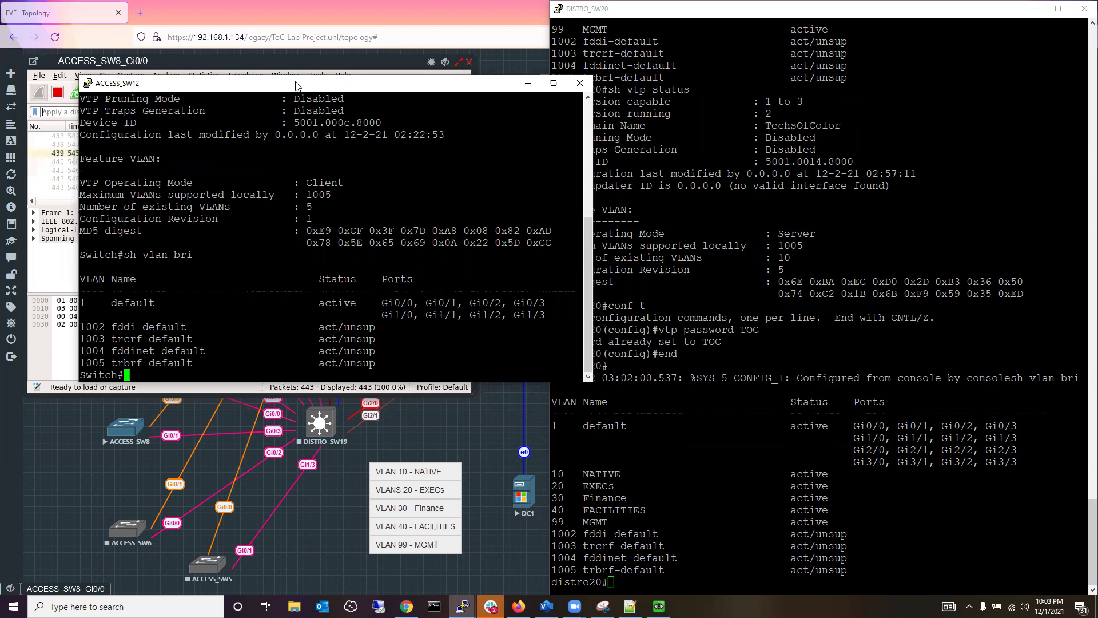
pyautogui.moveTo(297, 85); pyautogui.dragTo(287, 67)
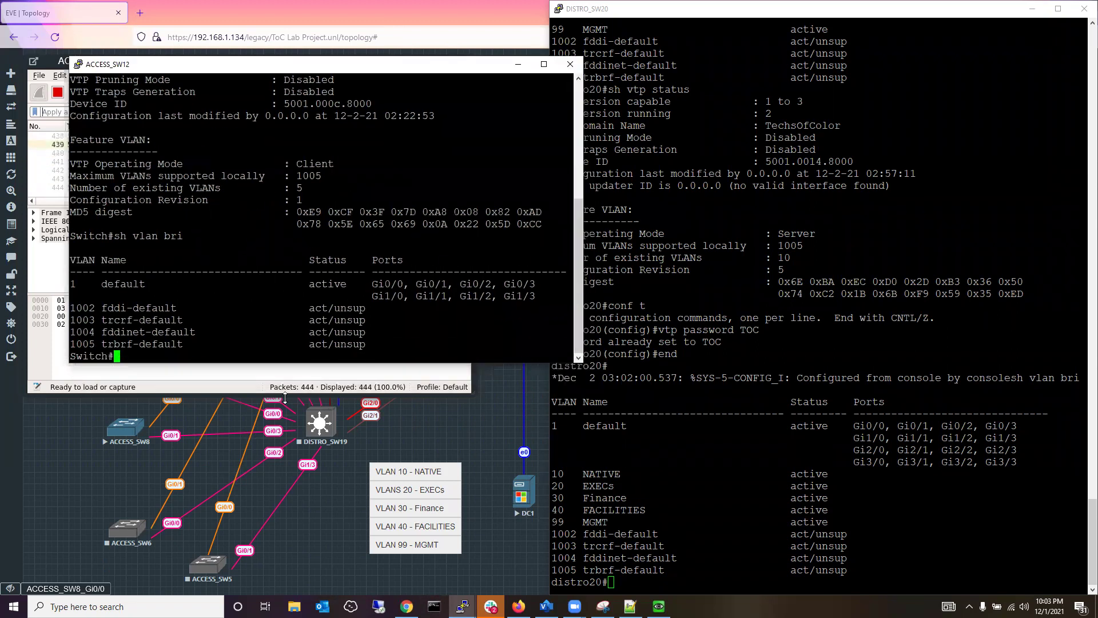
# Close the enlarged duplicate ACCESS_SW12 window.
pyautogui.moveTo(463, 606)
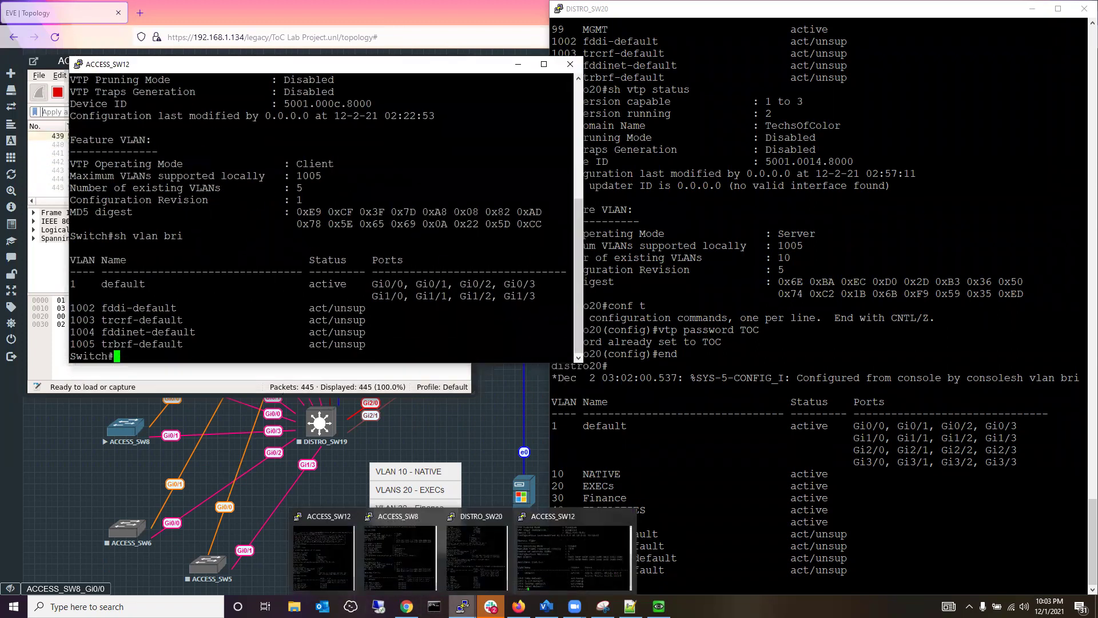
pyautogui.click(386, 560)
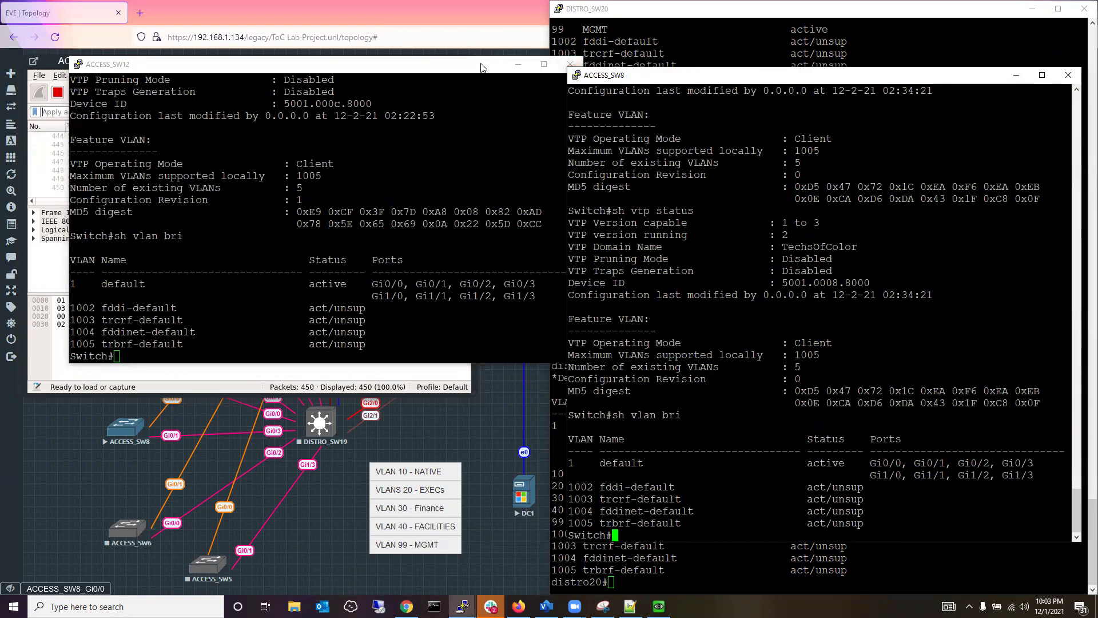
pyautogui.click(568, 65)
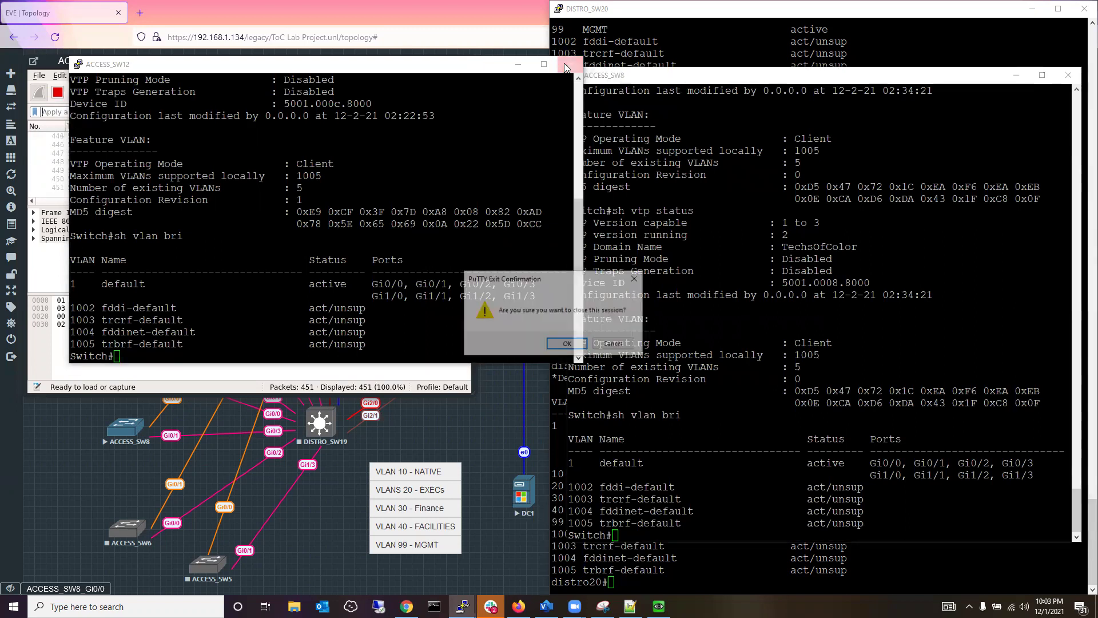
pyautogui.click(568, 343)
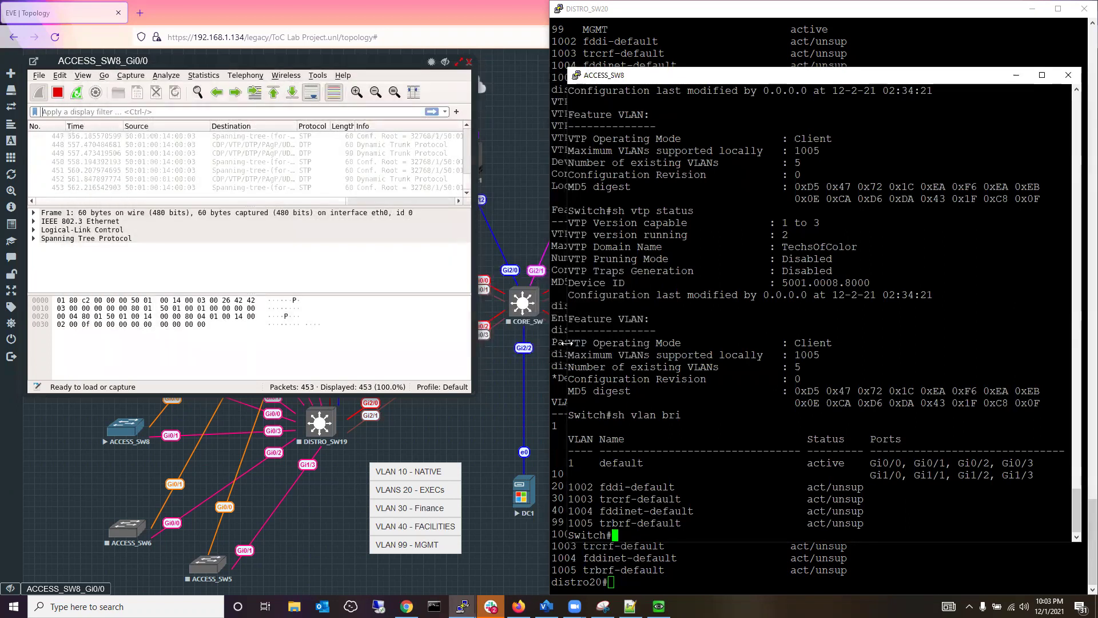
# Rerun 'sh vlan bri' on the remaining ACCESS_SW12 (still default VLANs), then minimize Wireshark.
pyautogui.moveTo(462, 606)
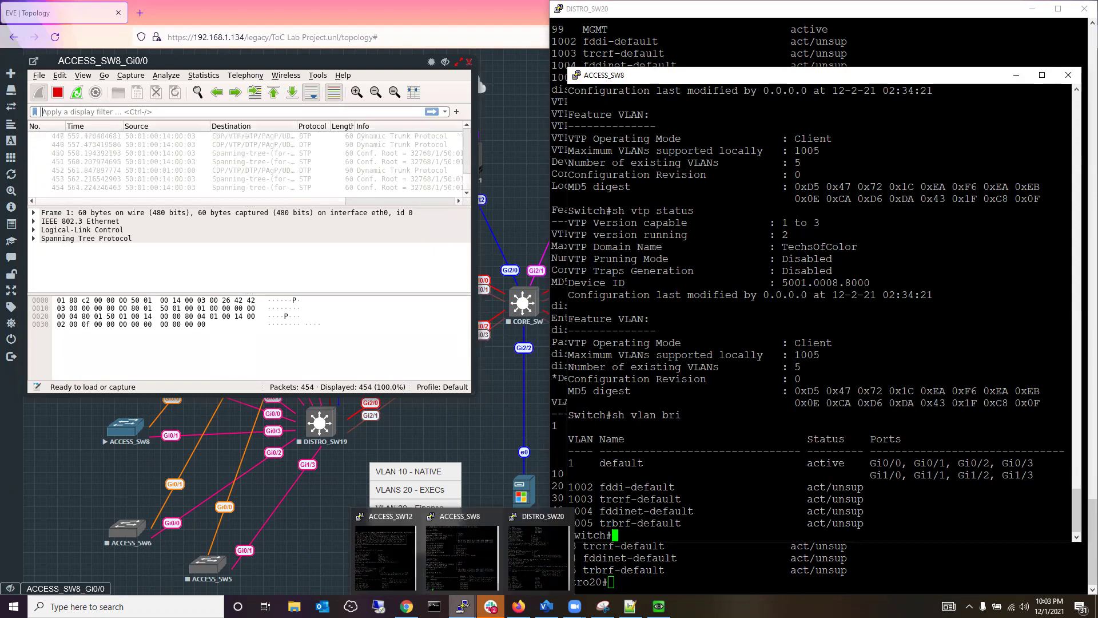
pyautogui.click(386, 553)
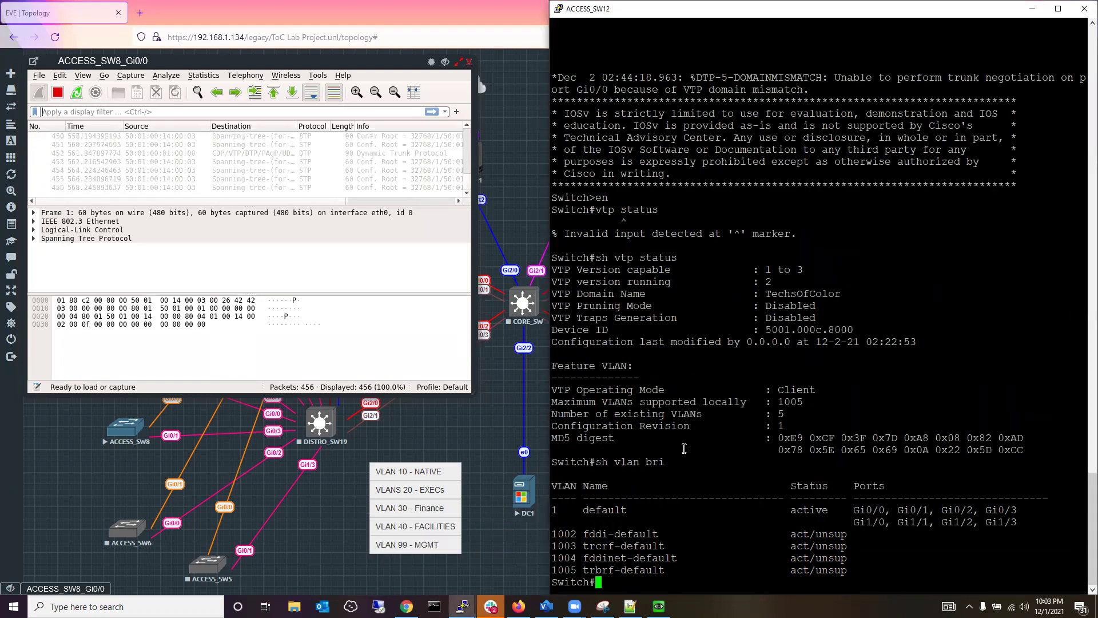
pyautogui.press('Up')
pyautogui.press('Return')
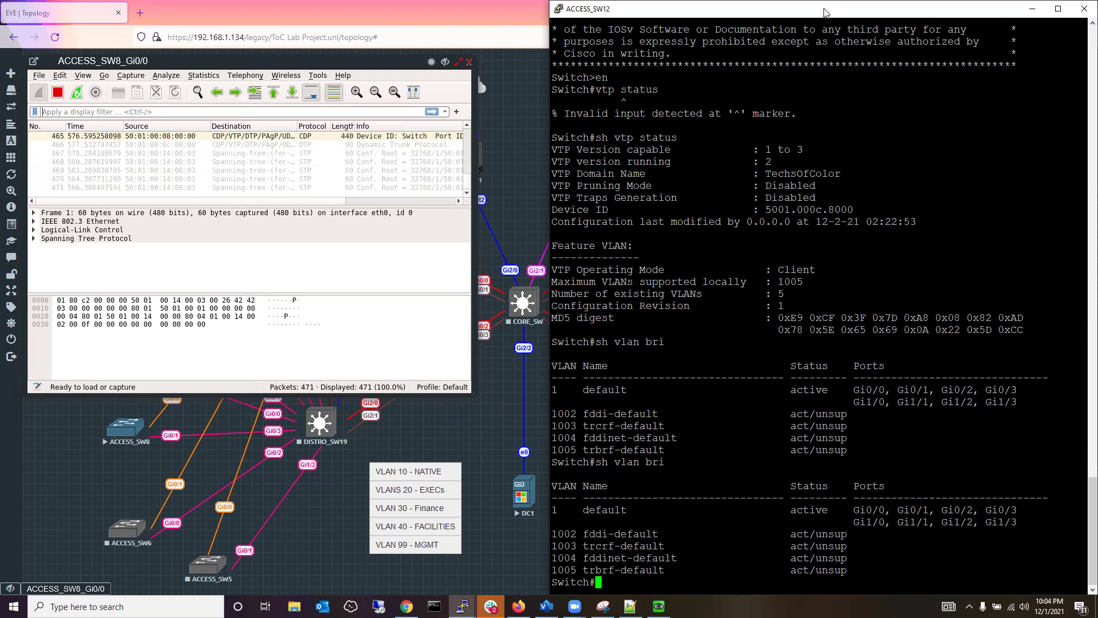
pyautogui.click(445, 70)
pyautogui.click(444, 63)
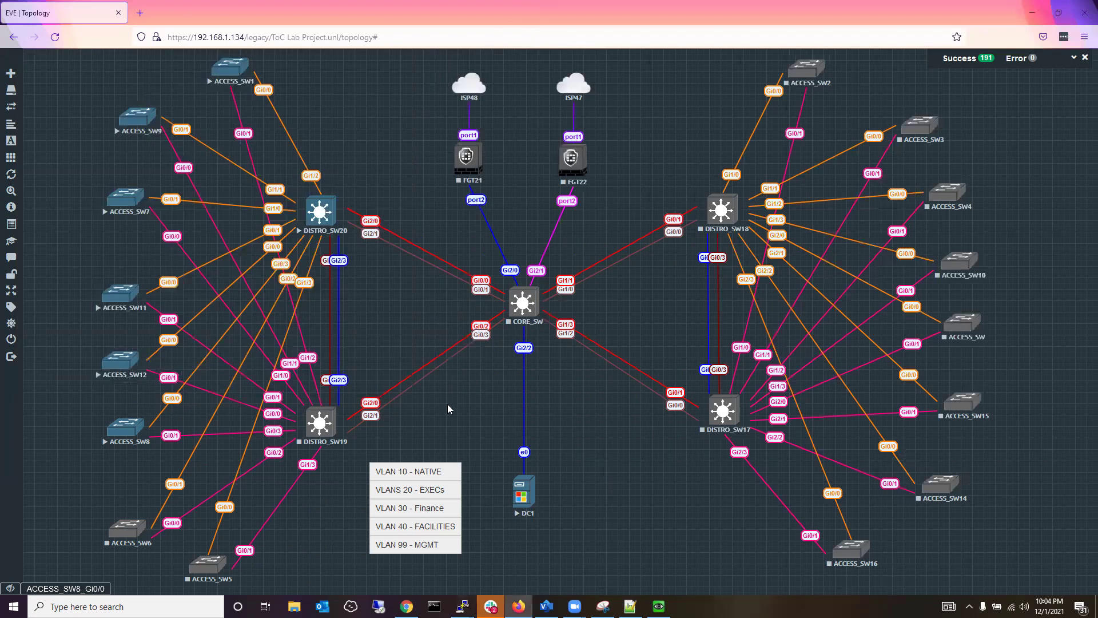
# Display the VTP password on DISTRO_SW20 with show vtp password.
pyautogui.moveTo(462, 606)
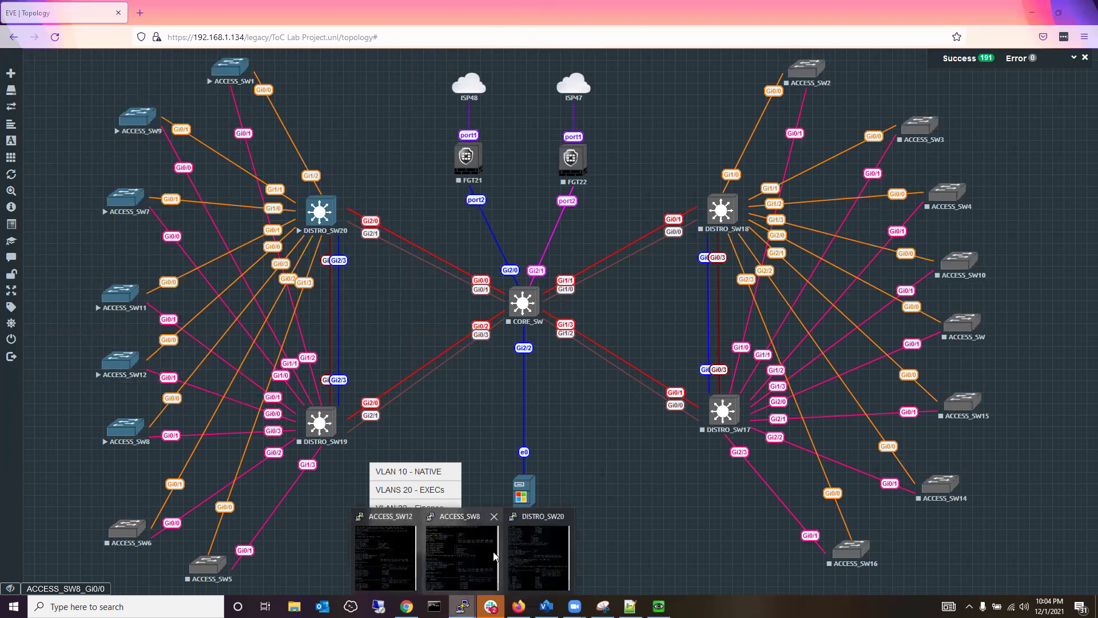
pyautogui.click(491, 555)
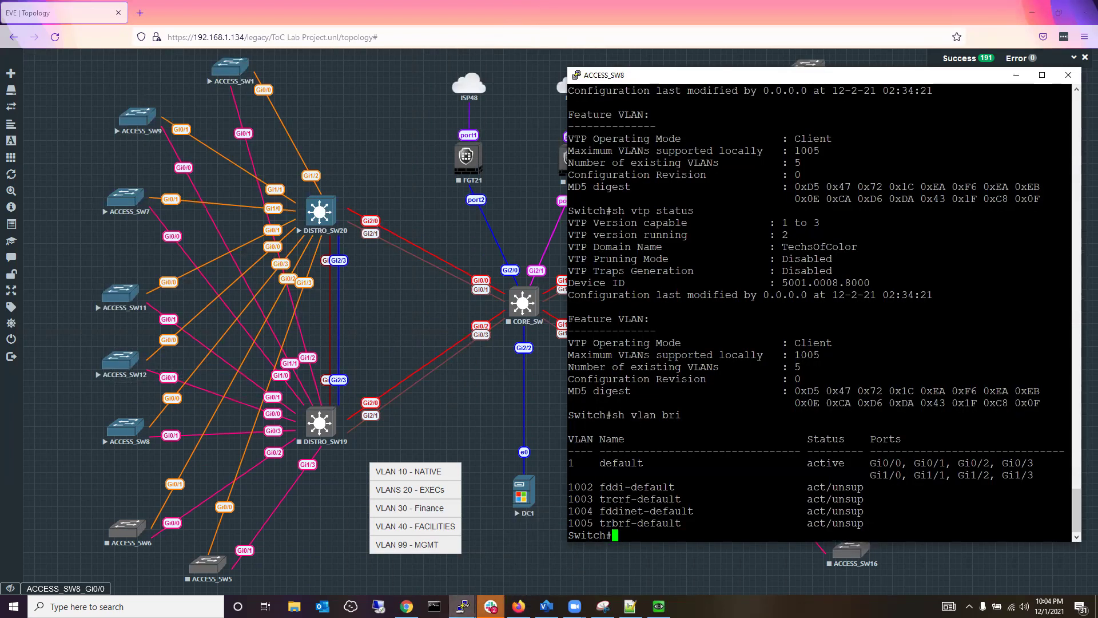
pyautogui.moveTo(462, 605)
pyautogui.click(542, 559)
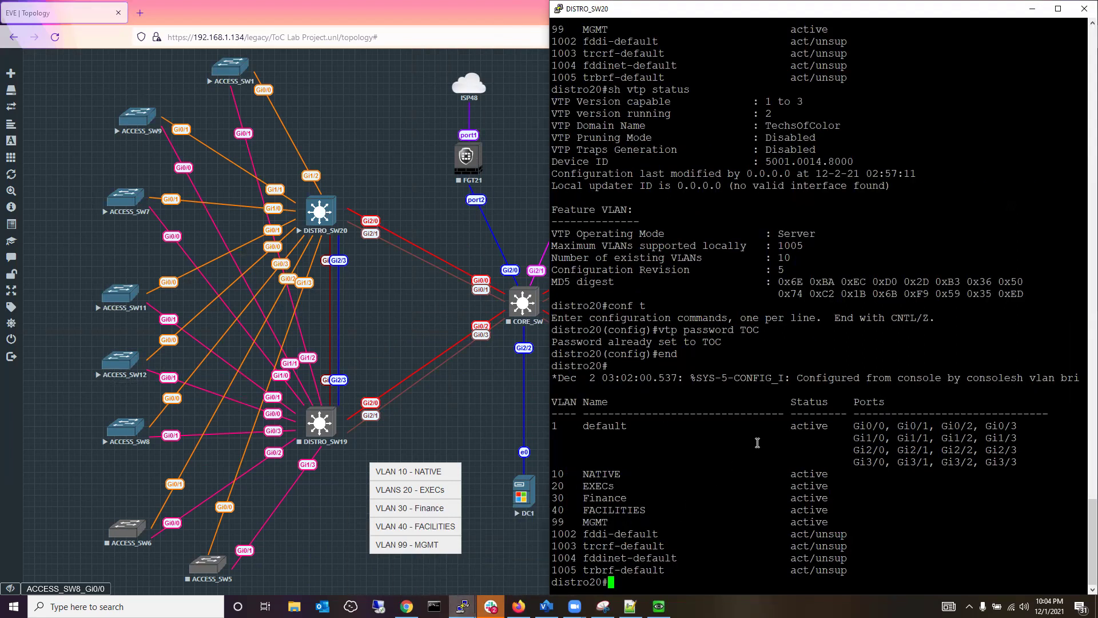
pyautogui.write('show vtp')
pyautogui.press('Tab')
pyautogui.write('?')
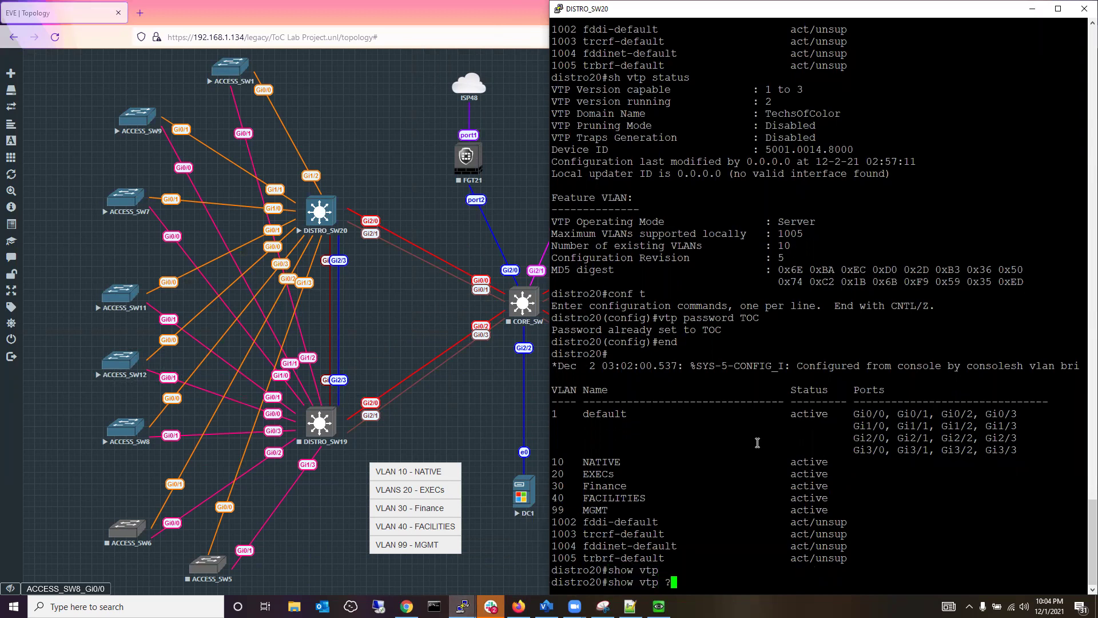
pyautogui.write('pass')
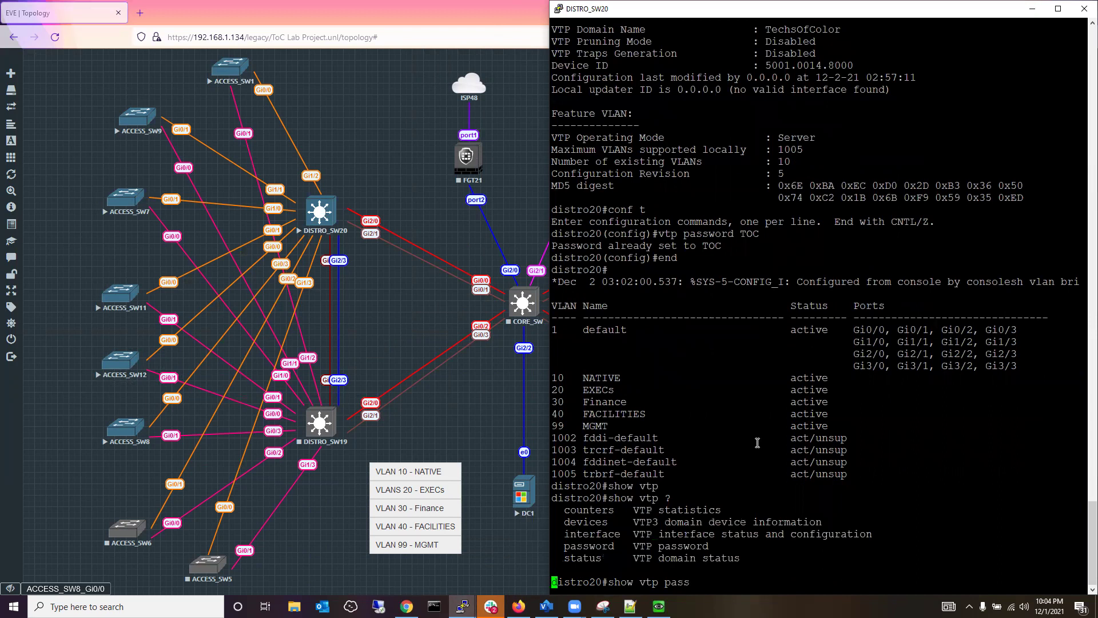
pyautogui.press('Tab')
pyautogui.press('Return')
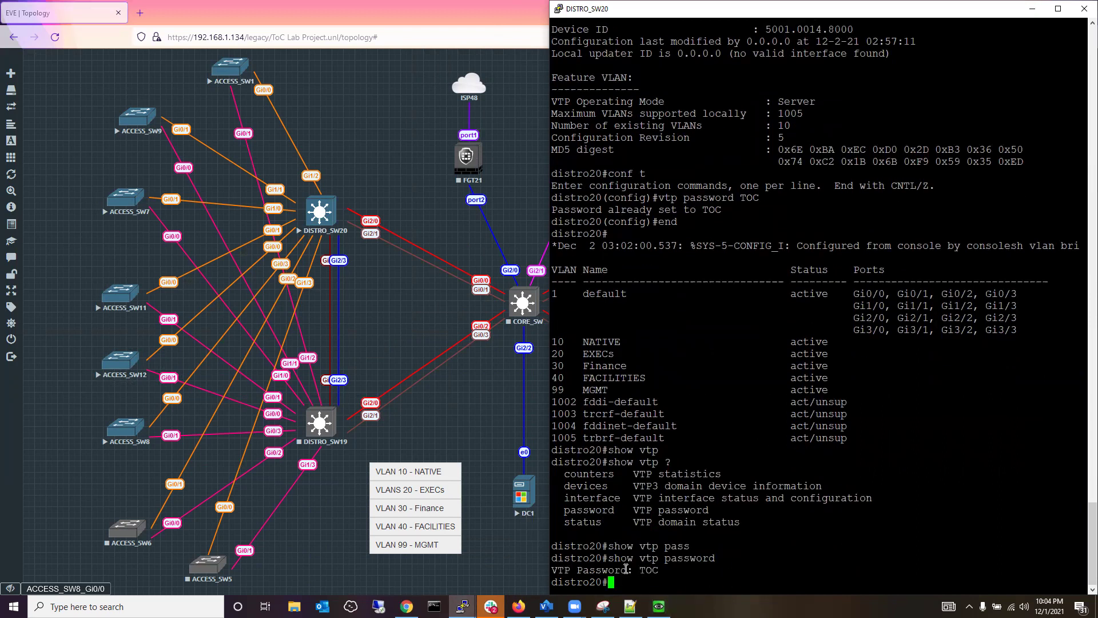
pyautogui.click(463, 606)
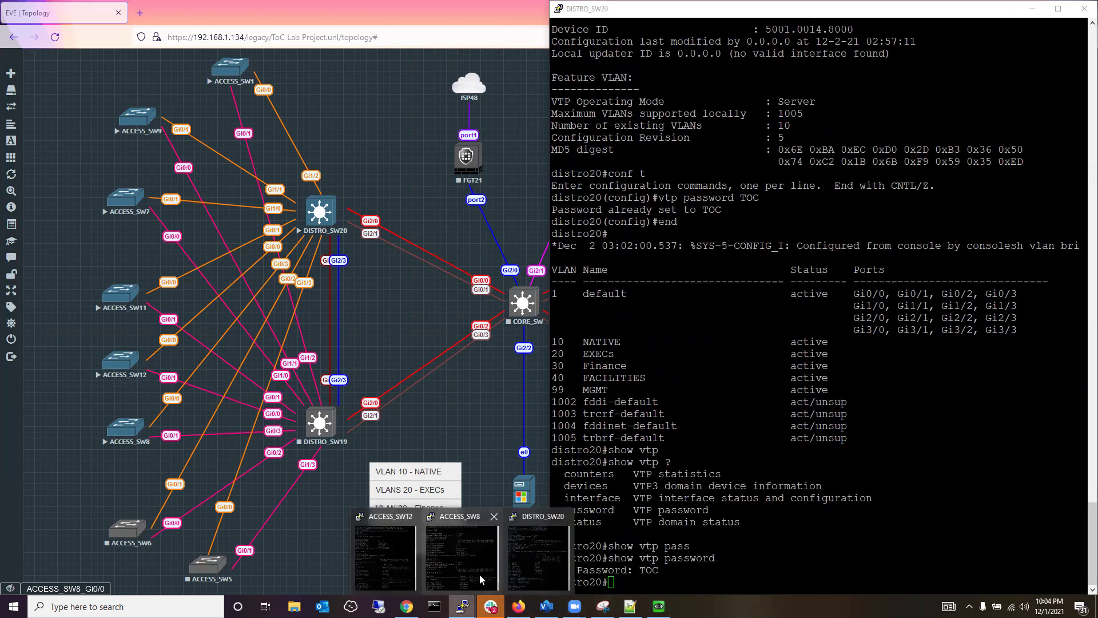
pyautogui.click(480, 580)
pyautogui.write('show vtp')
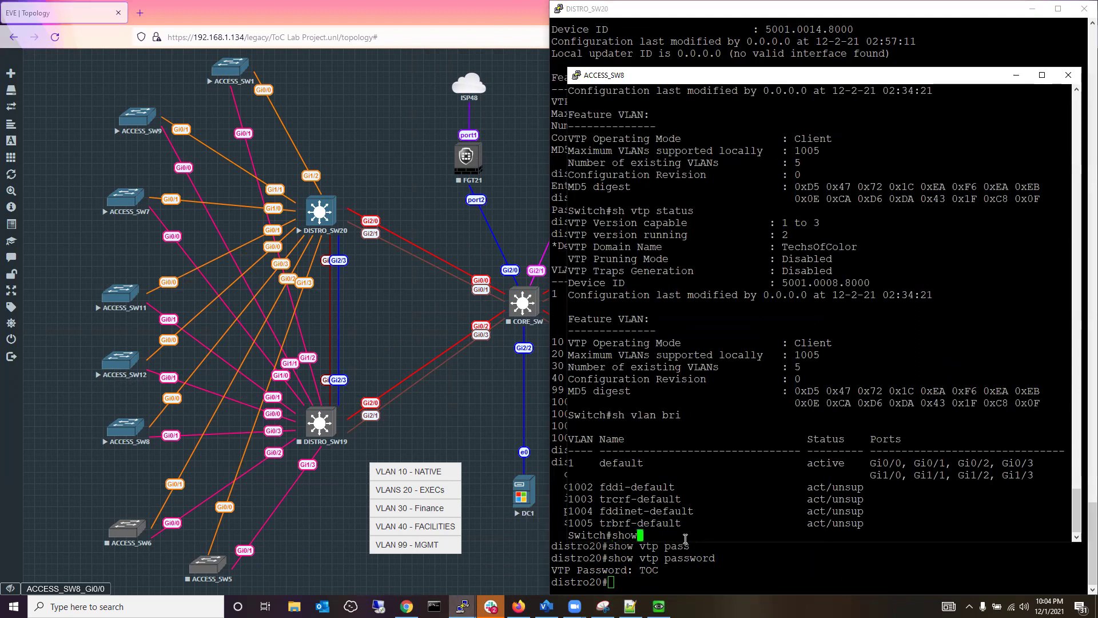
pyautogui.press('Tab')
pyautogui.write('pass')
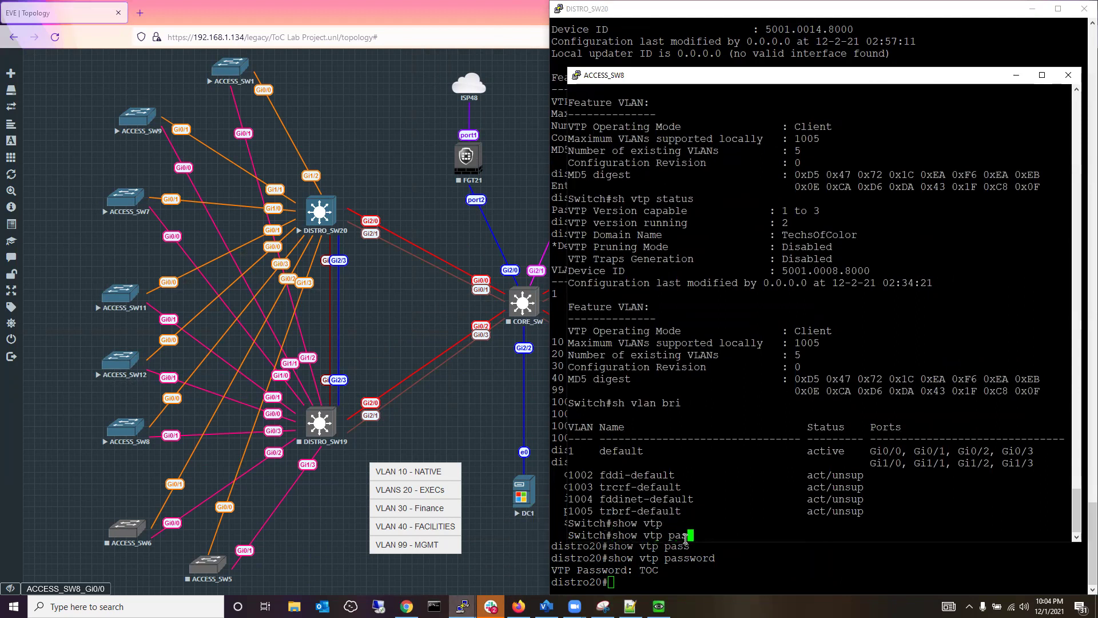
pyautogui.press('Tab')
pyautogui.press('Return')
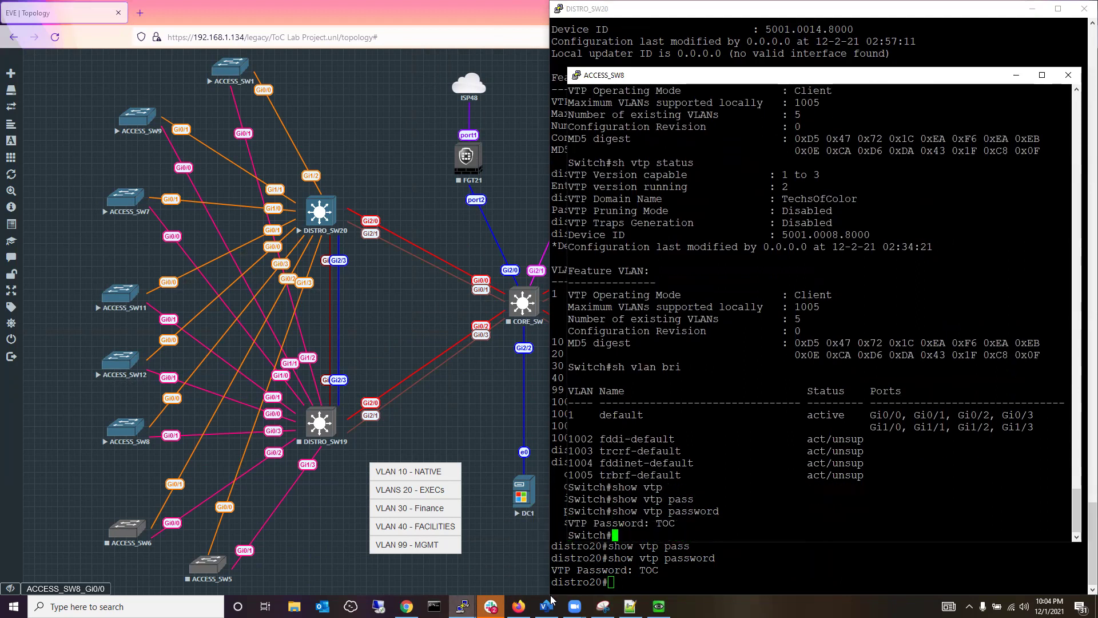
pyautogui.click(462, 607)
pyautogui.click(395, 563)
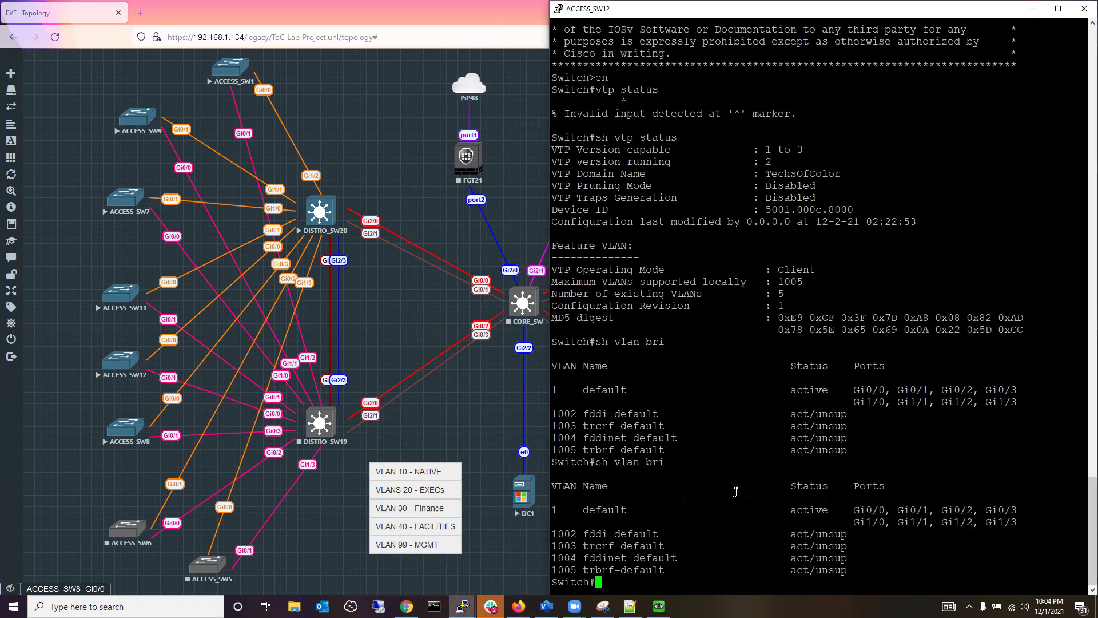
pyautogui.write('show vtp pass')
pyautogui.press('Tab')
pyautogui.press('Return')
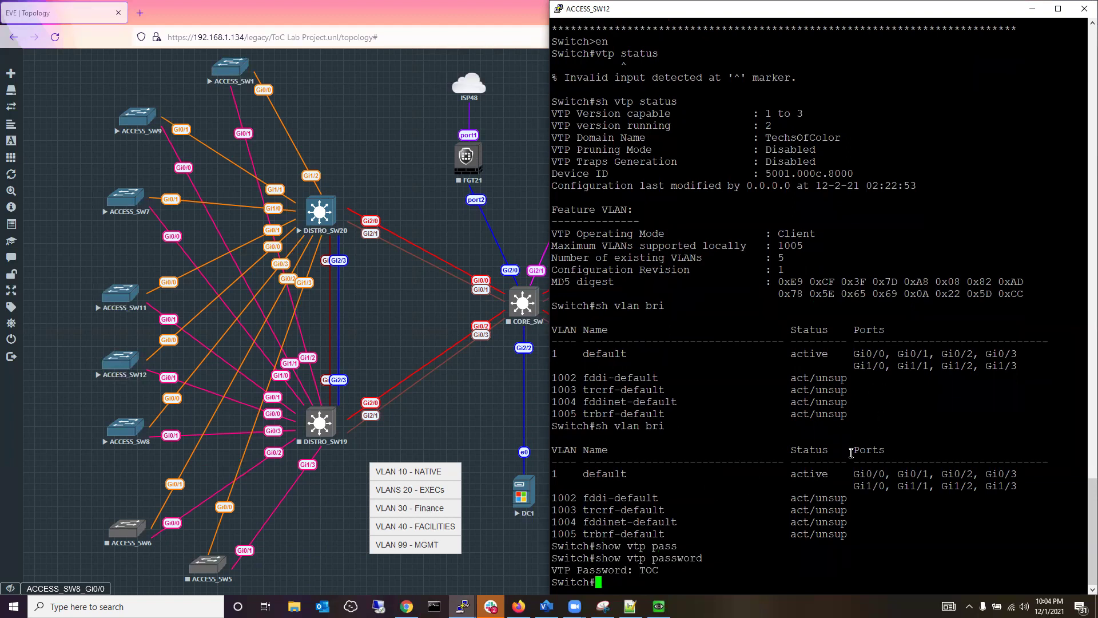
# Minimise the ACCESS_SW12 console and bring DISTRO_SW20's console back to the front.
pyautogui.click(1034, 10)
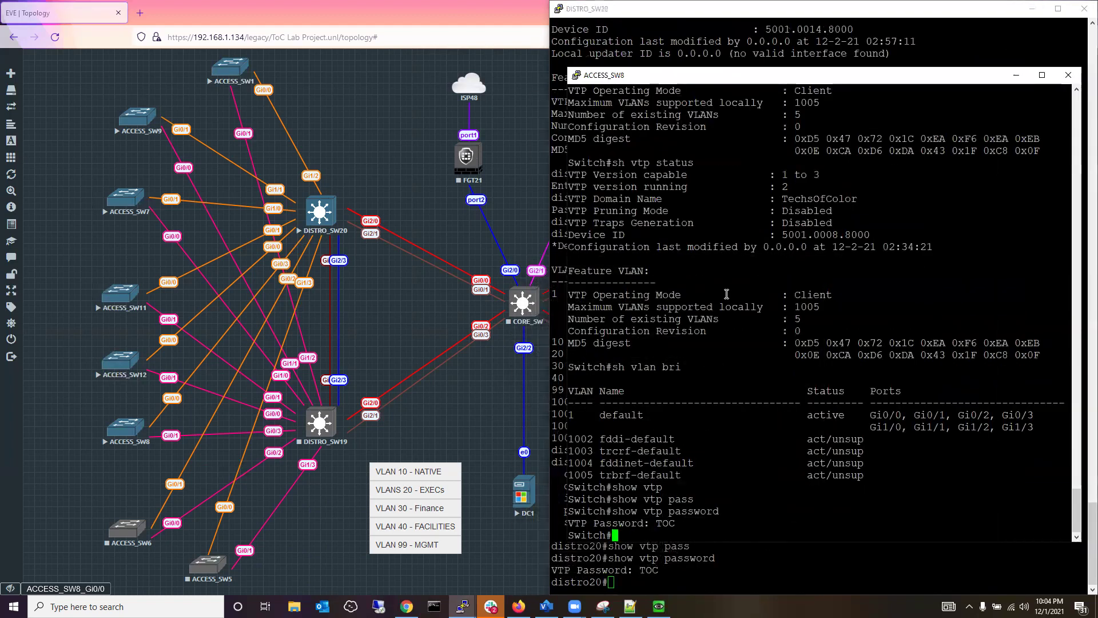
pyautogui.click(819, 56)
pyautogui.doubleClick(770, 298)
pyautogui.click(752, 332)
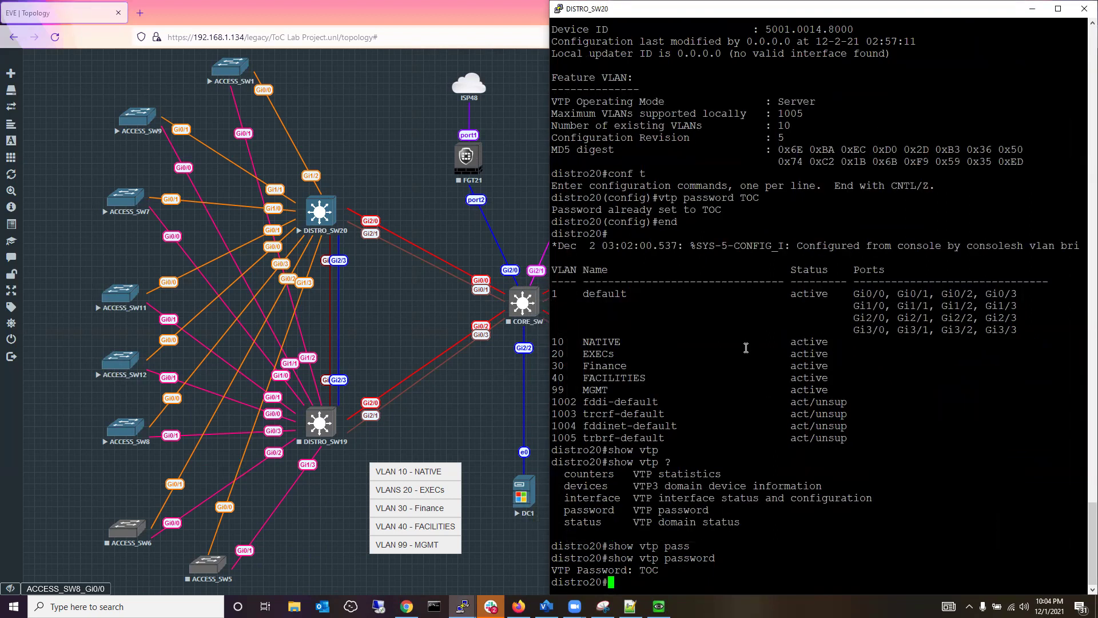
# Enter global configuration on DISTRO_SW20 and shut down interface Gi0/3.
pyautogui.write('config')
pyautogui.press('Return')
pyautogui.write('t')
pyautogui.press('Return')
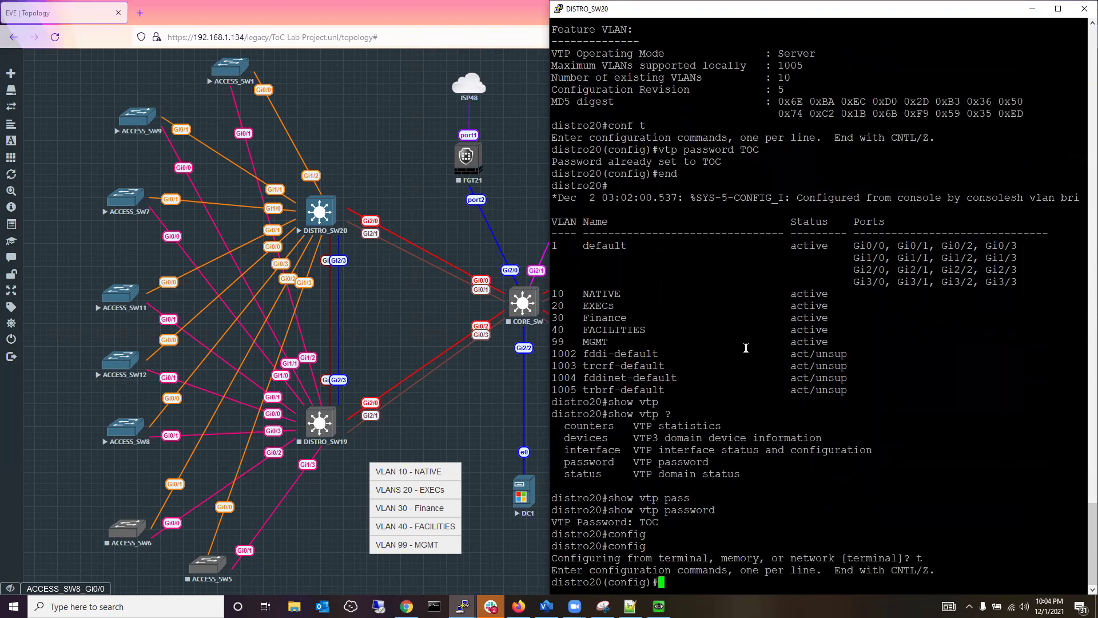
pyautogui.write('int gi 0/')
pyautogui.press('Return')
pyautogui.press('Up')
pyautogui.write('3')
pyautogui.press('Return')
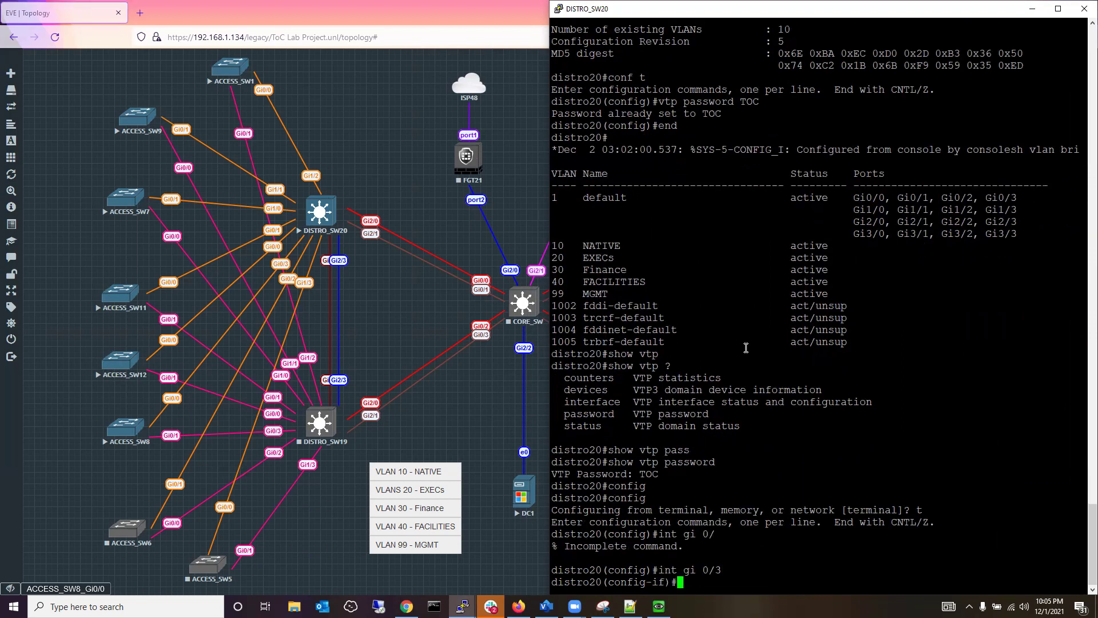
pyautogui.write('shut')
pyautogui.press('Return')
# Make Gi0/3 a dot1q-encapsulated trunk port and bring it back up.
pyautogui.write('swi')
pyautogui.press('Tab')
pyautogui.write('trunk')
pyautogui.press('Tab')
pyautogui.write('en')
pyautogui.press('Tab')
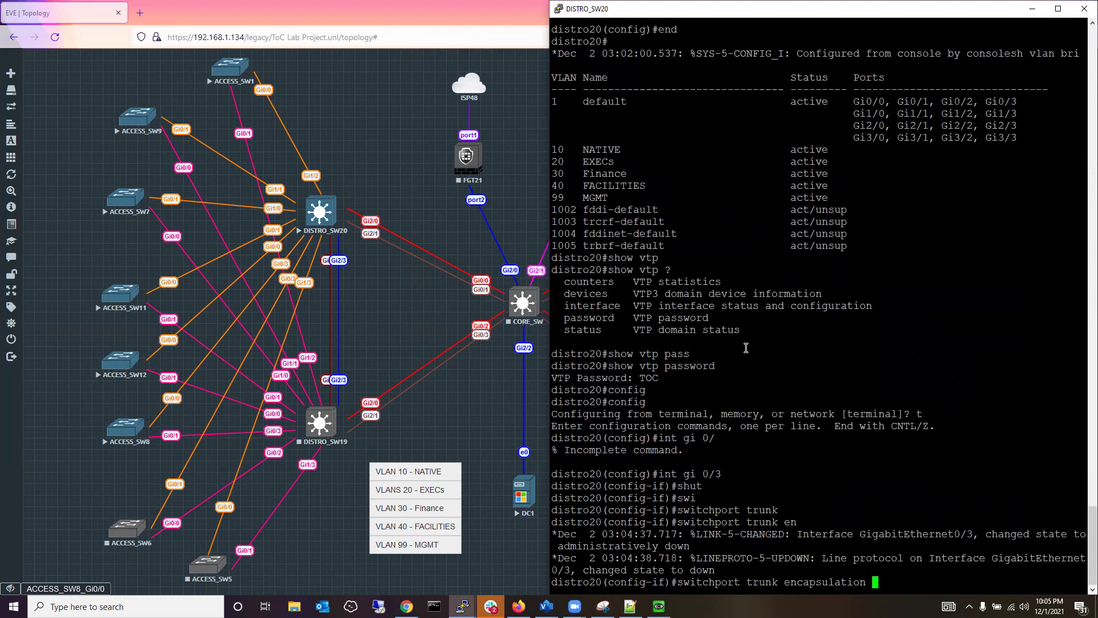
pyautogui.write('do')
pyautogui.press('Tab')
pyautogui.press('Return')
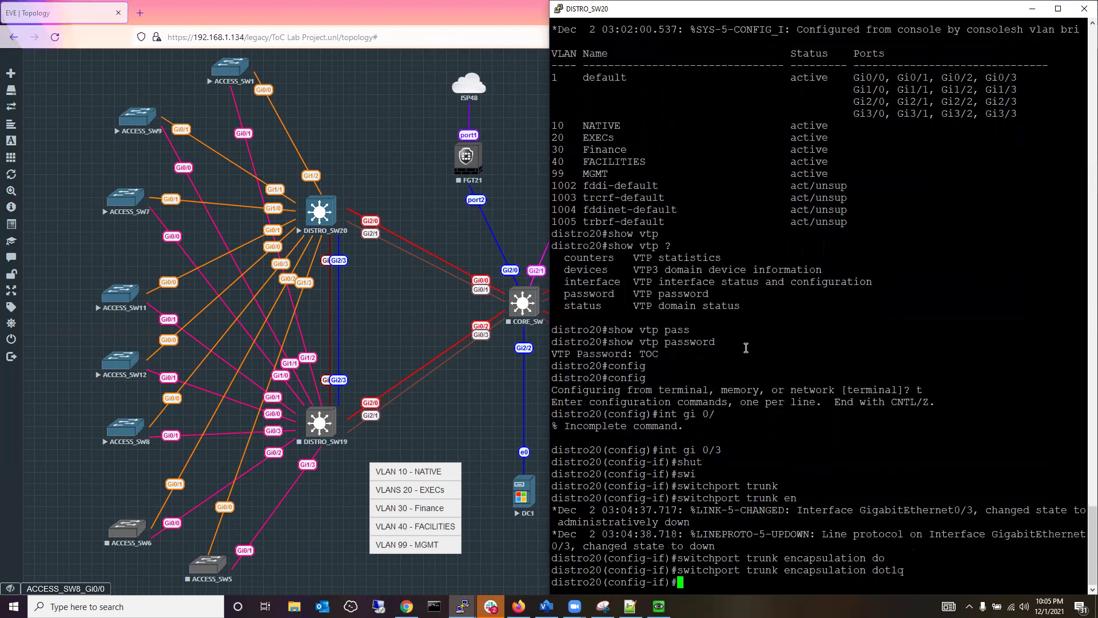
pyautogui.write('sw')
pyautogui.press('Tab')
pyautogui.write('mod')
pyautogui.press('Tab')
pyautogui.write('rtr')
pyautogui.press('BackSpace')
pyautogui.press('BackSpace')
pyautogui.press('BackSpace')
pyautogui.write('trunki')
pyautogui.press('Tab')
pyautogui.press('Return')
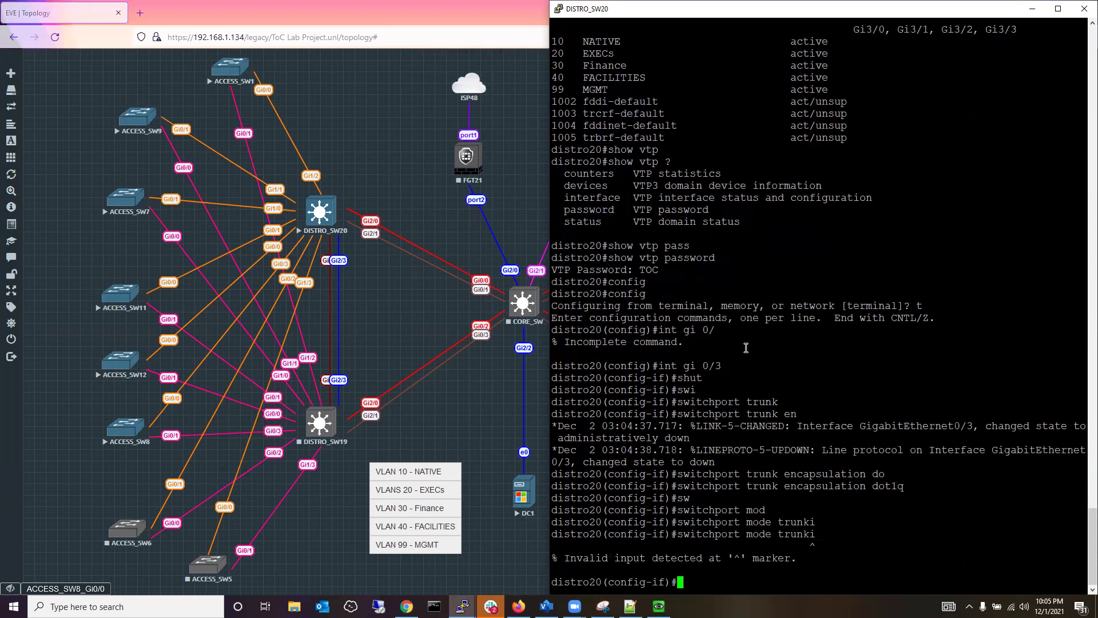
pyautogui.press('Up')
pyautogui.press('BackSpace')
pyautogui.press('Return')
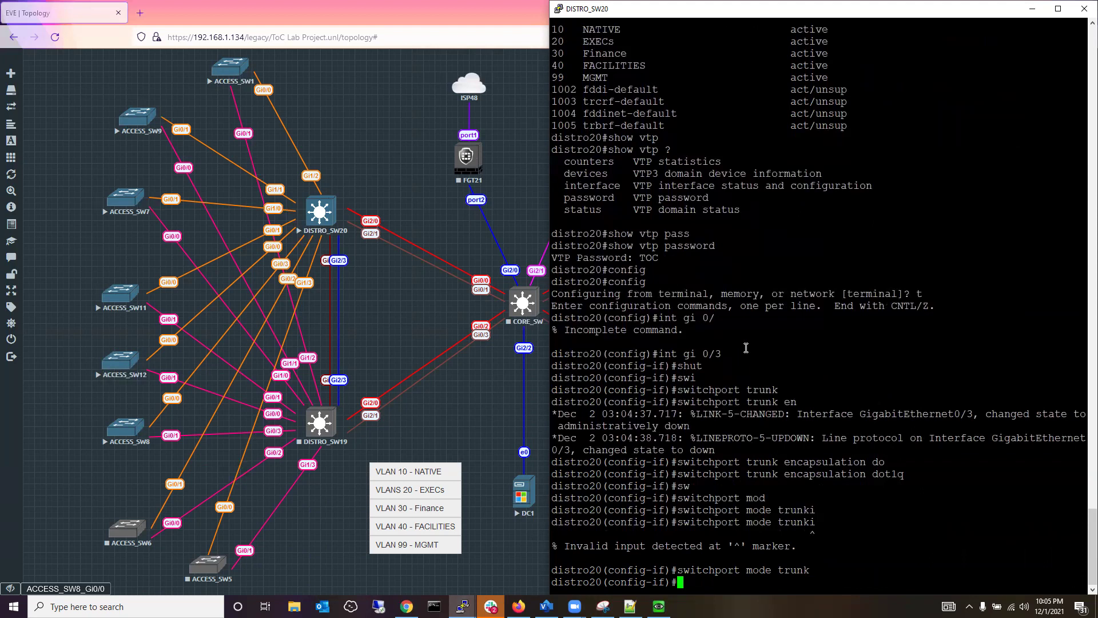
pyautogui.write('no shut')
pyautogui.press('Return')
pyautogui.write('exit')
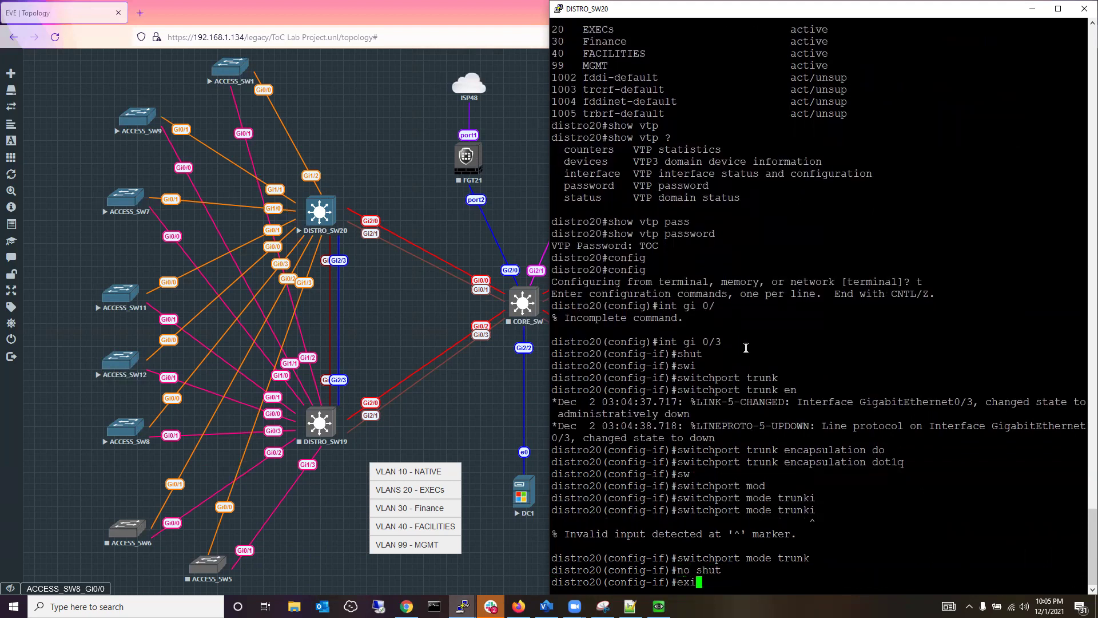
pyautogui.press('Return')
pyautogui.press('Return')
pyautogui.press('Return')
pyautogui.press('Return')
pyautogui.press('Return')
pyautogui.press('Return')
pyautogui.press('Return')
pyautogui.press('Return')
pyautogui.press('Return')
pyautogui.press('Return')
pyautogui.press('Return')
pyautogui.press('Return')
pyautogui.press('Return')
pyautogui.press('Return')
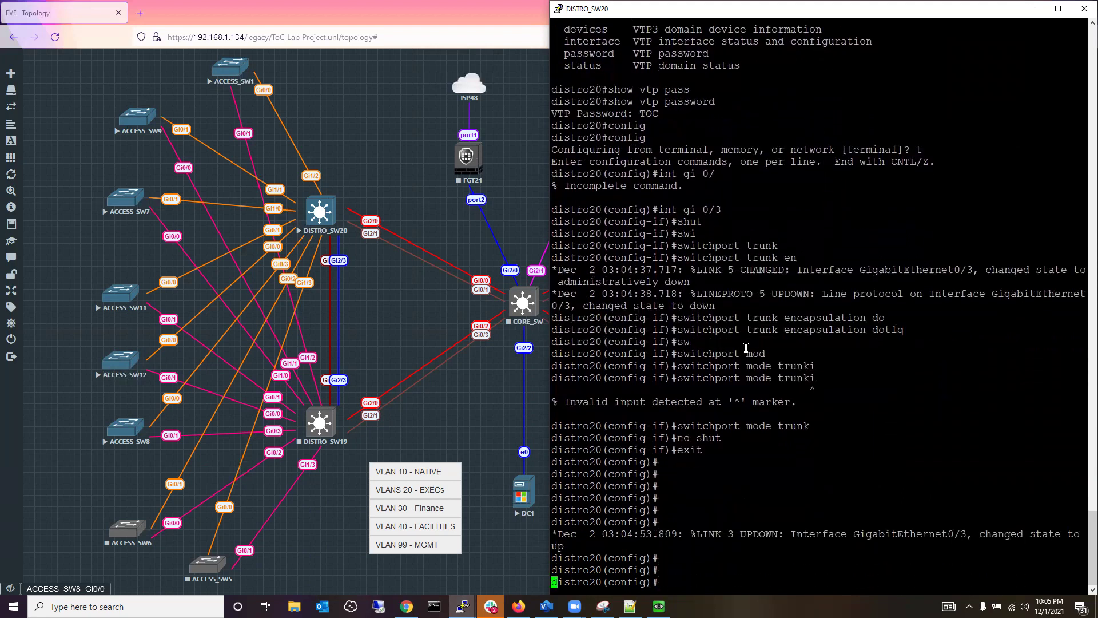
# Shut Gi0/0, set it to dot1q trunk encapsulation and trunk mode, then re-enable it.
pyautogui.press('Return')
pyautogui.press('Return')
pyautogui.write('in')
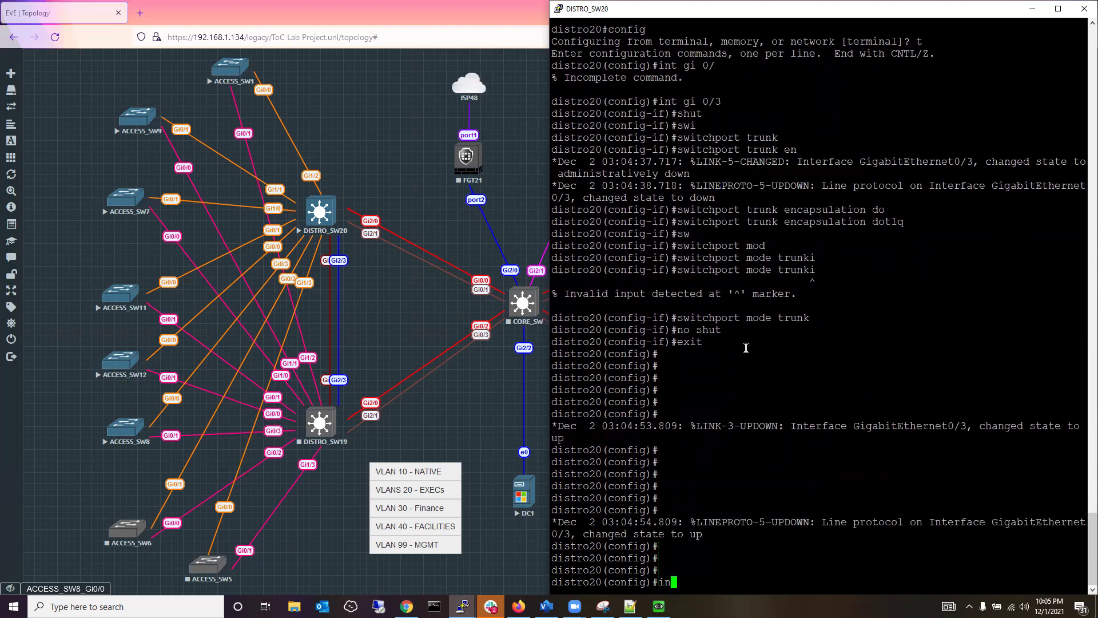
pyautogui.write('t gi 0/0')
pyautogui.press('Return')
pyautogui.write('shut')
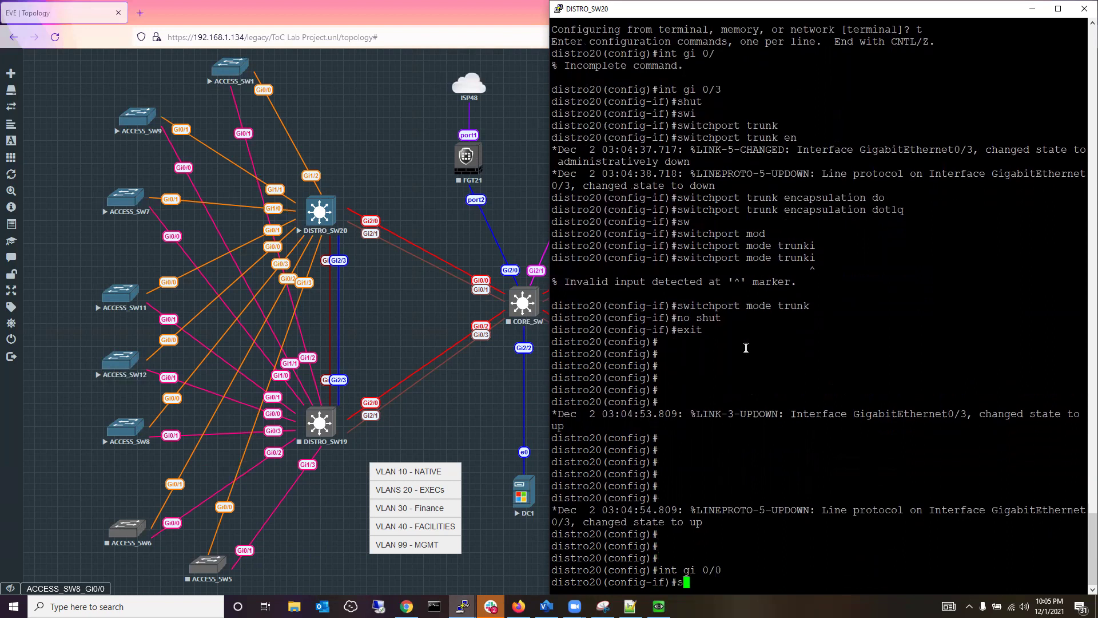
pyautogui.press('Return')
pyautogui.write('swi')
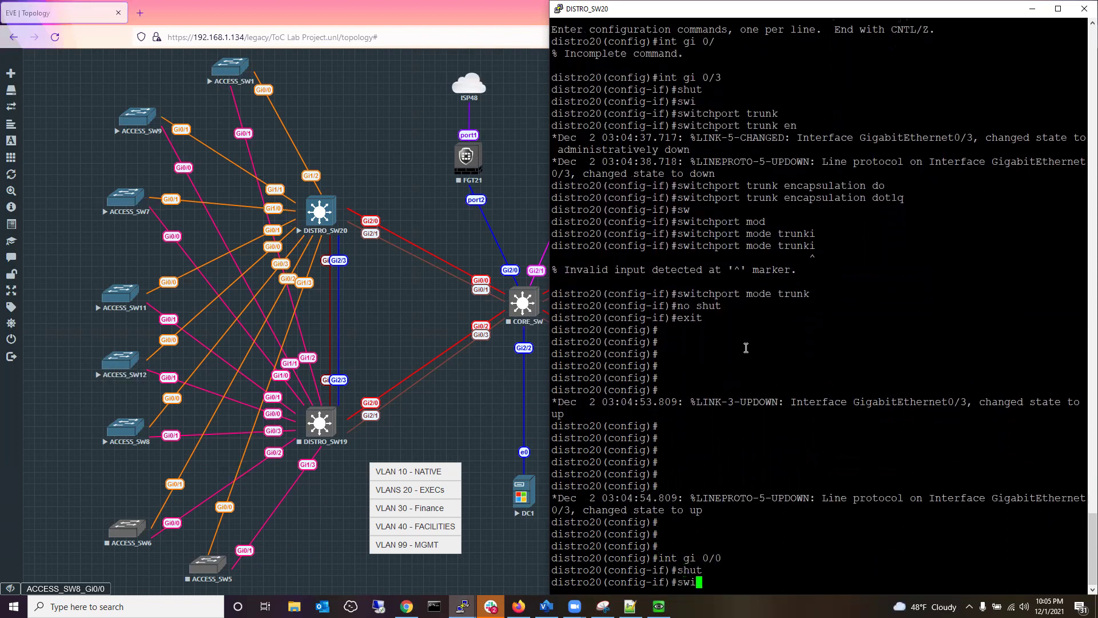
pyautogui.press('Tab')
pyautogui.write('tr')
pyautogui.press('Tab')
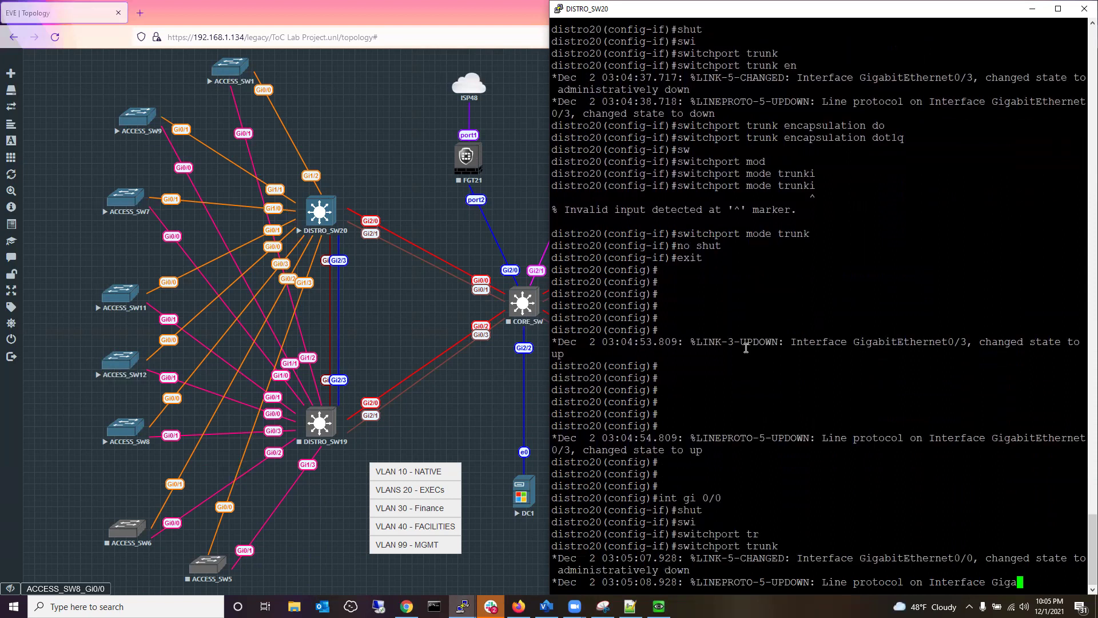
pyautogui.write('en')
pyautogui.press('Tab')
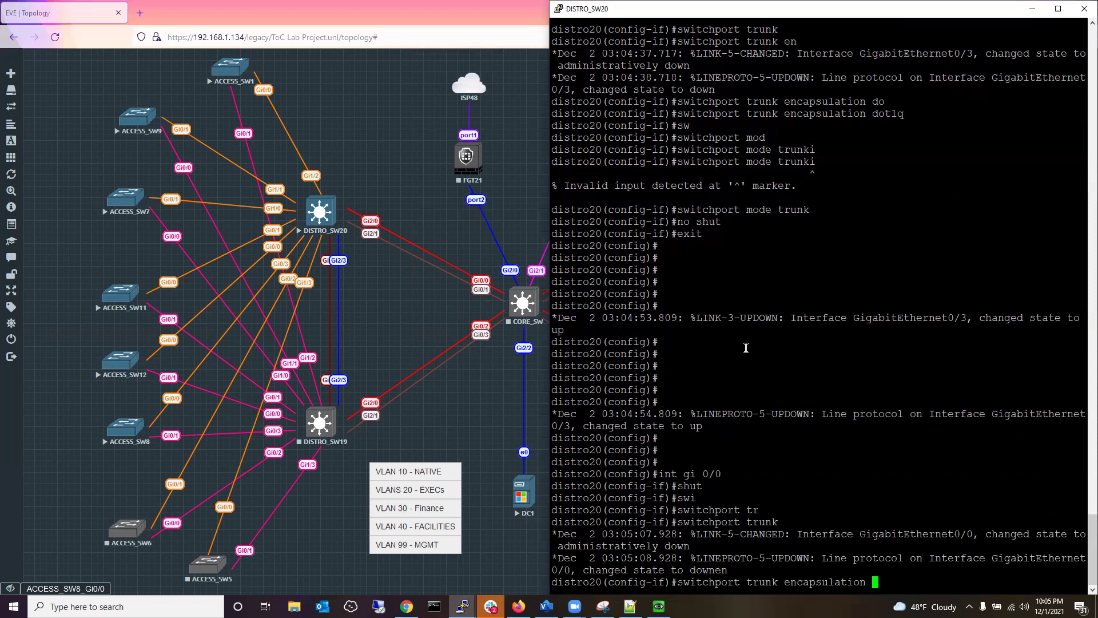
pyautogui.write('do')
pyautogui.press('Tab')
pyautogui.press('Return')
pyautogui.write('sw')
pyautogui.press('Tab')
pyautogui.write('mod')
pyautogui.press('Tab')
pyautogui.write('trunk')
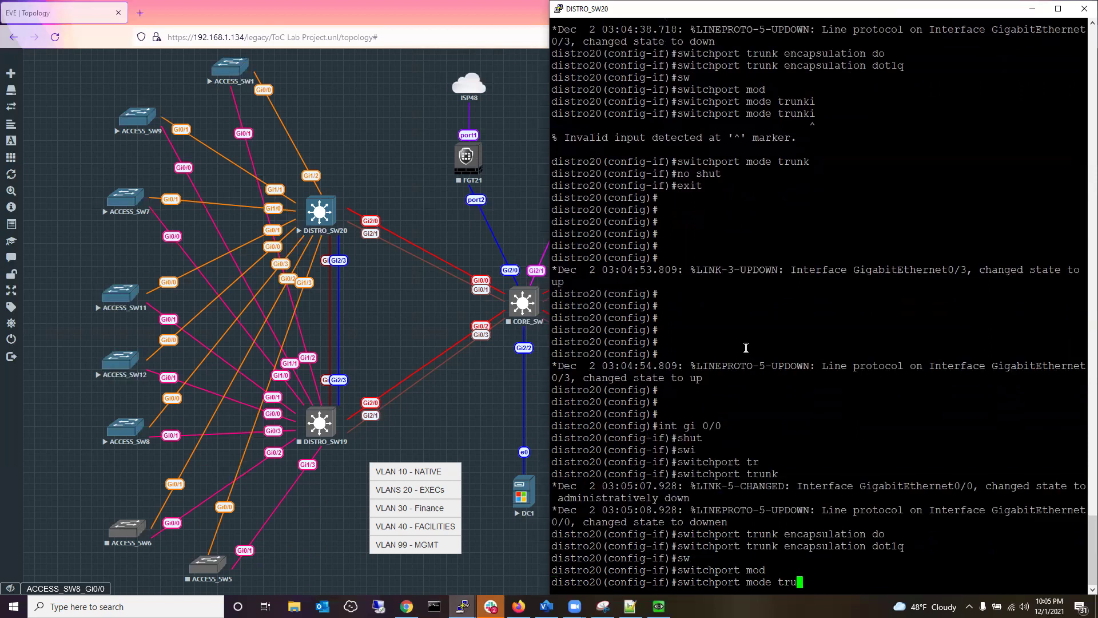
pyautogui.press('Tab')
pyautogui.press('Return')
pyautogui.write('nfig-if)#noi')
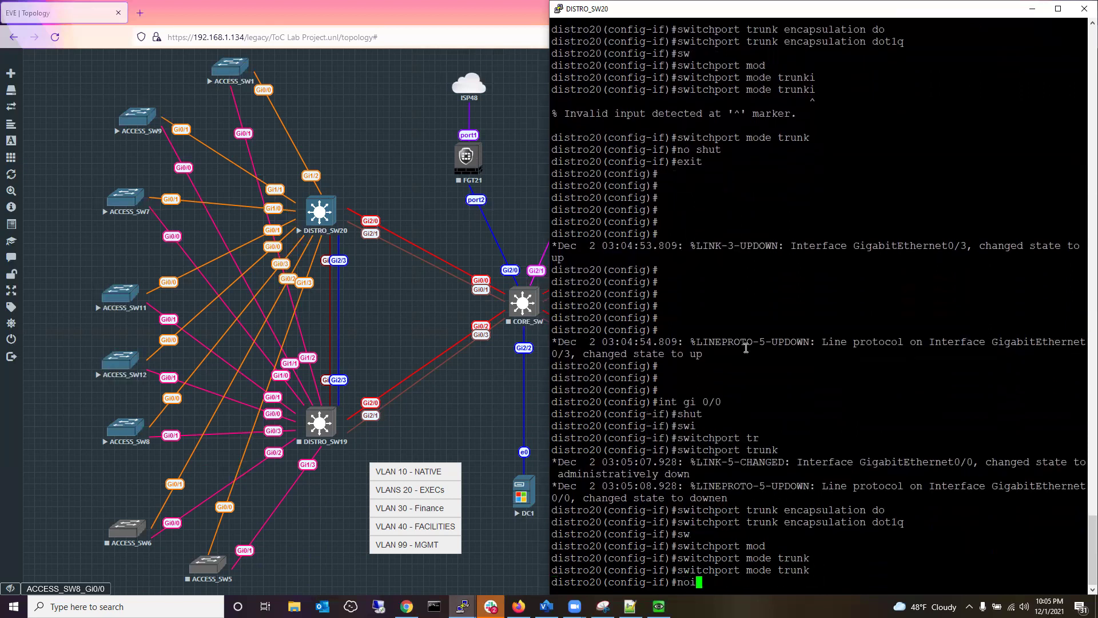
pyautogui.write('o shut')
pyautogui.press('Return')
# Save DISTRO_SW20's configuration with do wr and minimise its console.
pyautogui.write('exit')
pyautogui.press('Return')
pyautogui.press('Return')
pyautogui.press('Return')
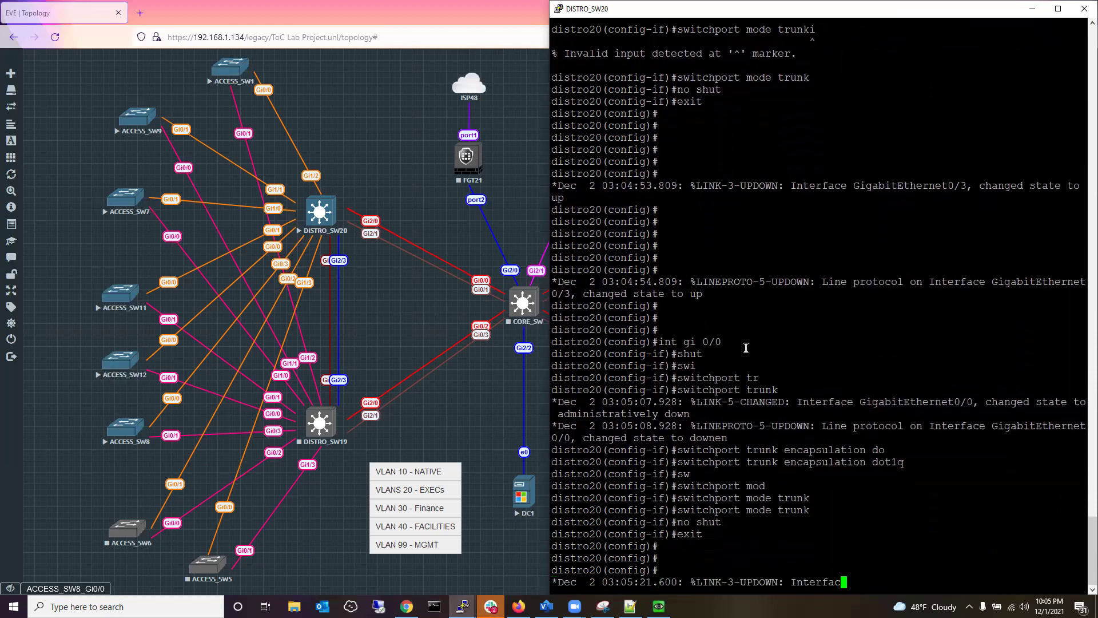
pyautogui.write('do wr')
pyautogui.press('Return')
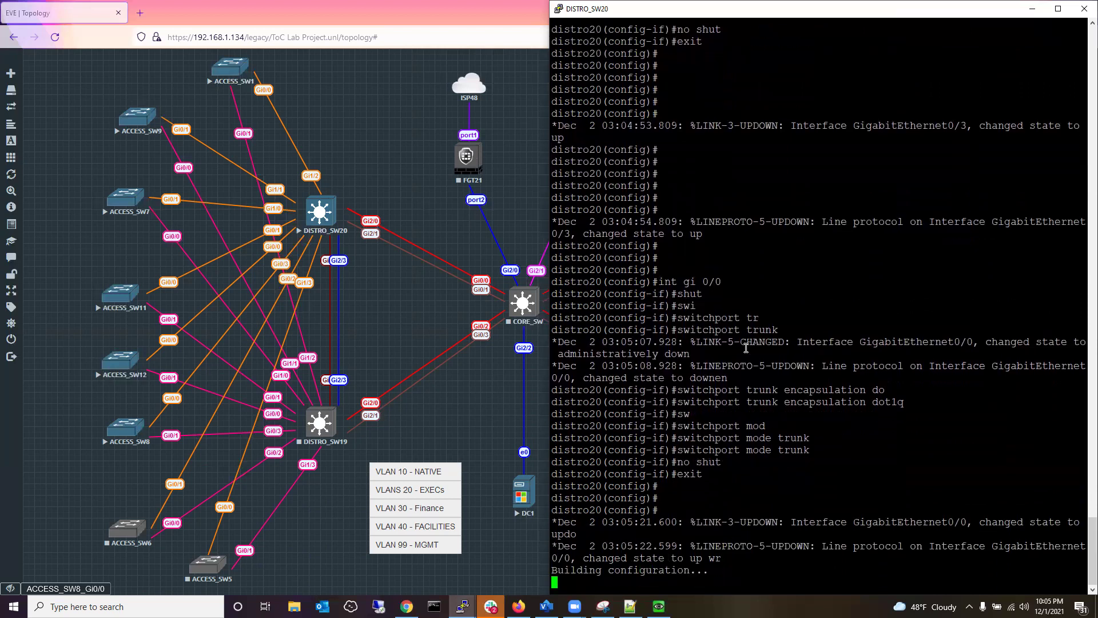
pyautogui.click(1033, 8)
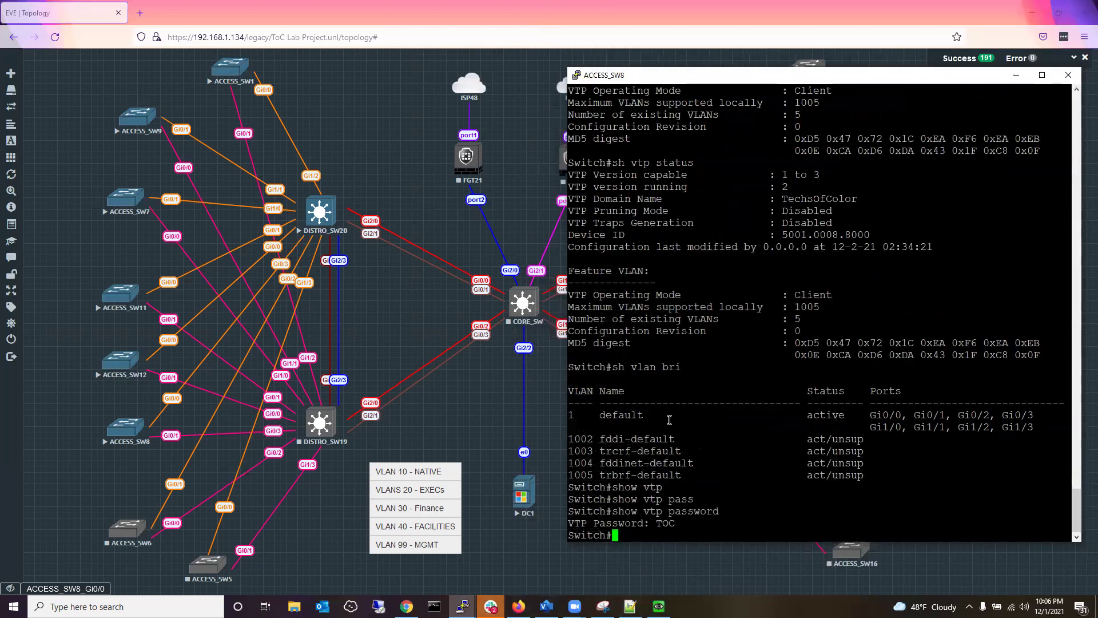
# Enter configuration mode on ACCESS_SW8 and shut down interface Gi0/0.
pyautogui.write('config')
pyautogui.press('Tab')
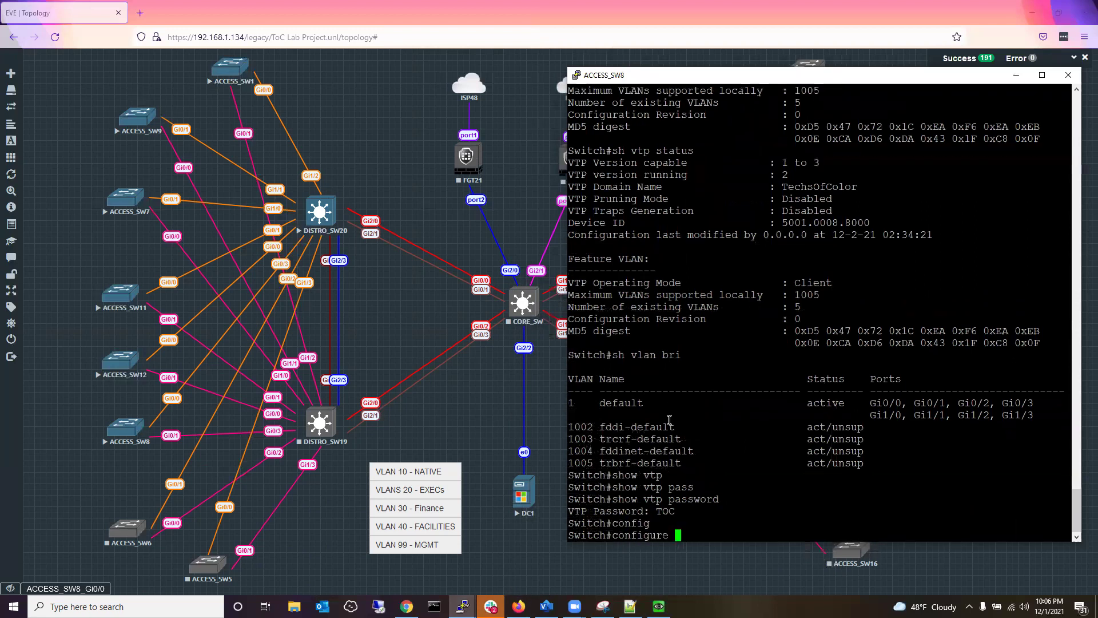
pyautogui.press('Return')
pyautogui.write('t')
pyautogui.press('Return')
pyautogui.press('Return')
pyautogui.press('Return')
pyautogui.press('Return')
pyautogui.press('Return')
pyautogui.press('Return')
pyautogui.press('Return')
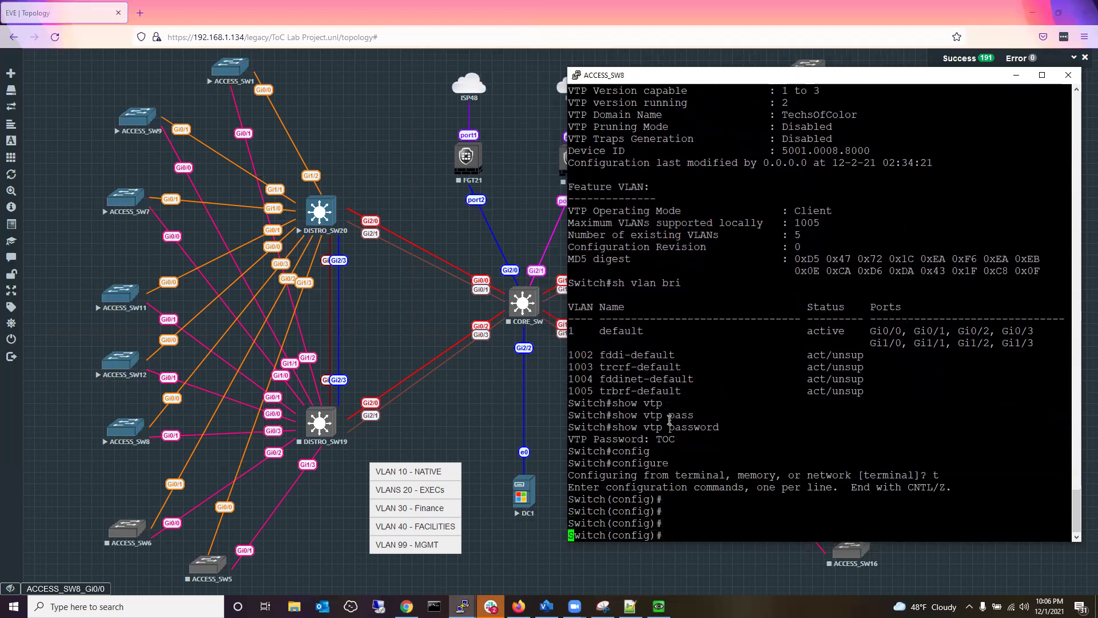
pyautogui.write('int gi')
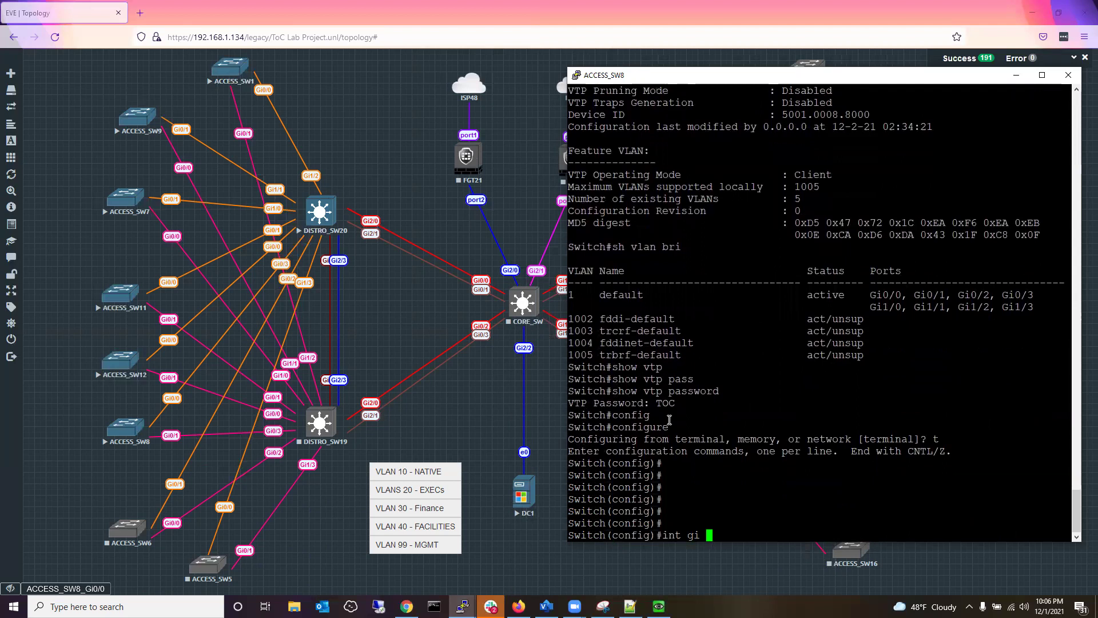
pyautogui.write(' 0/0')
pyautogui.press('Return')
pyautogui.write('shut')
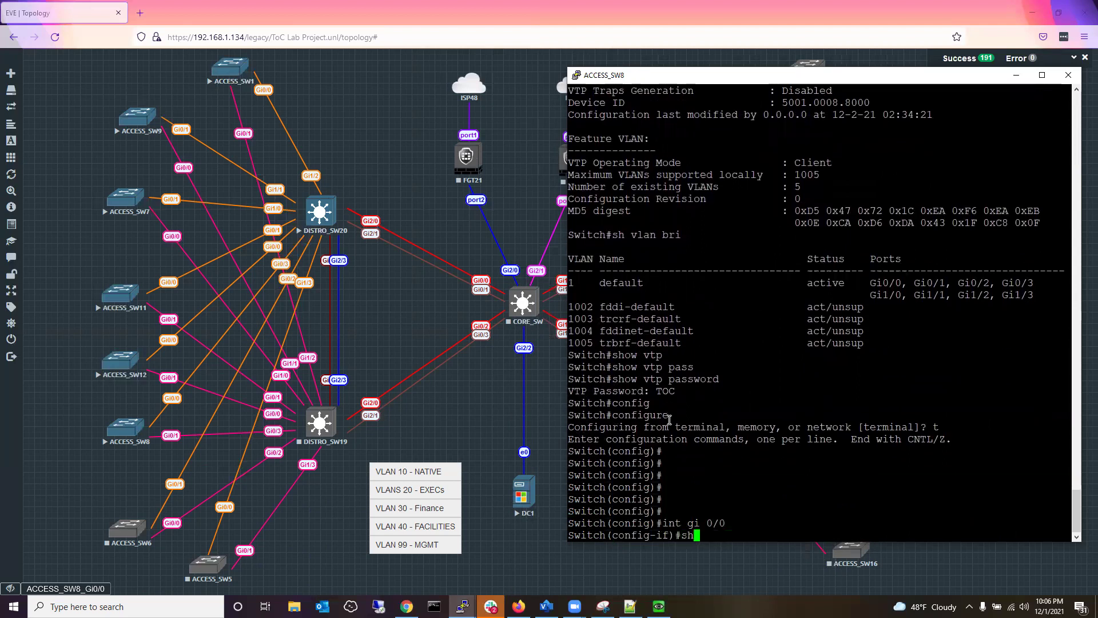
pyautogui.press('Return')
# Make Gi0/0 a dot1q-encapsulated trunk port and bring it back up.
pyautogui.write('swi')
pyautogui.press('Tab')
pyautogui.write('enc')
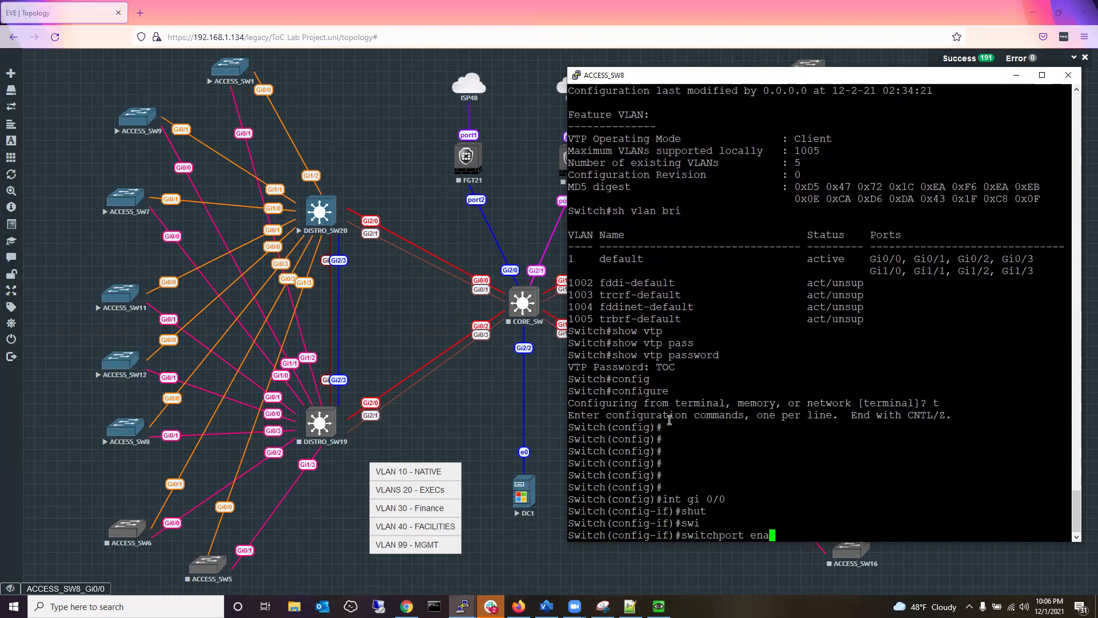
pyautogui.press('Tab')
pyautogui.press('Tab')
pyautogui.press('BackSpace')
pyautogui.press('BackSpace')
pyautogui.write('trunk en')
pyautogui.press('Tab')
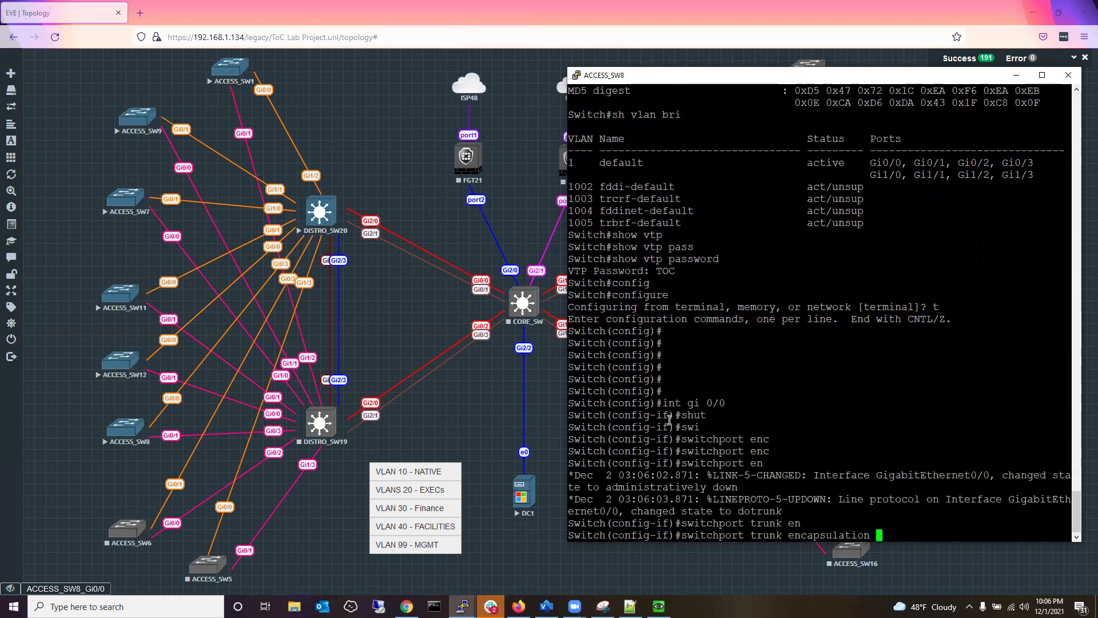
pyautogui.write('do')
pyautogui.press('Tab')
pyautogui.press('Return')
pyautogui.write('sw')
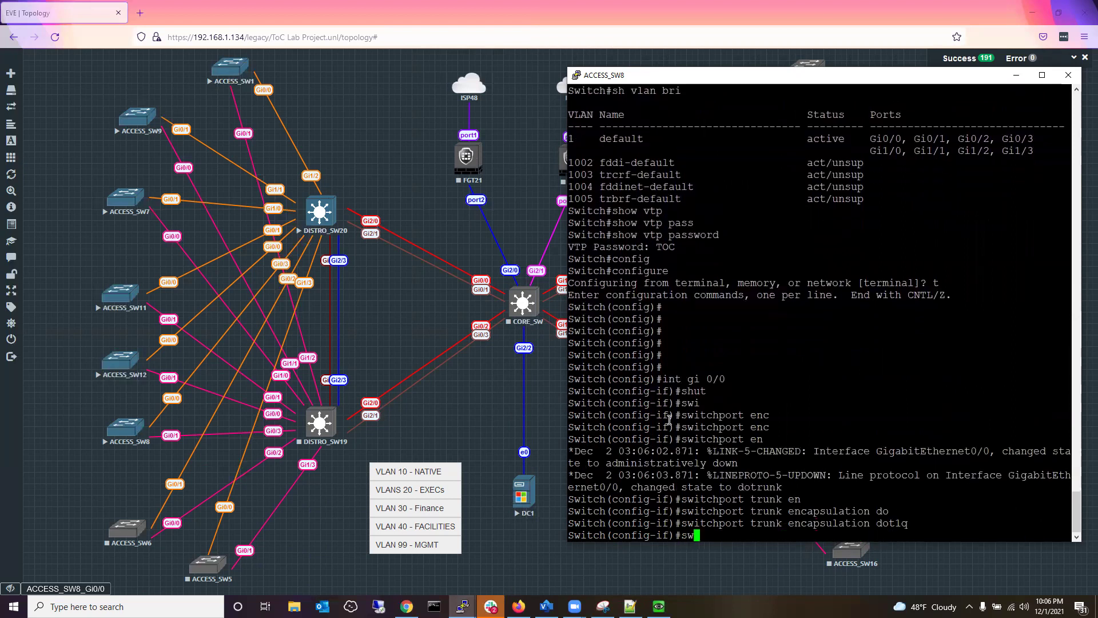
pyautogui.press('Tab')
pyautogui.write('mo')
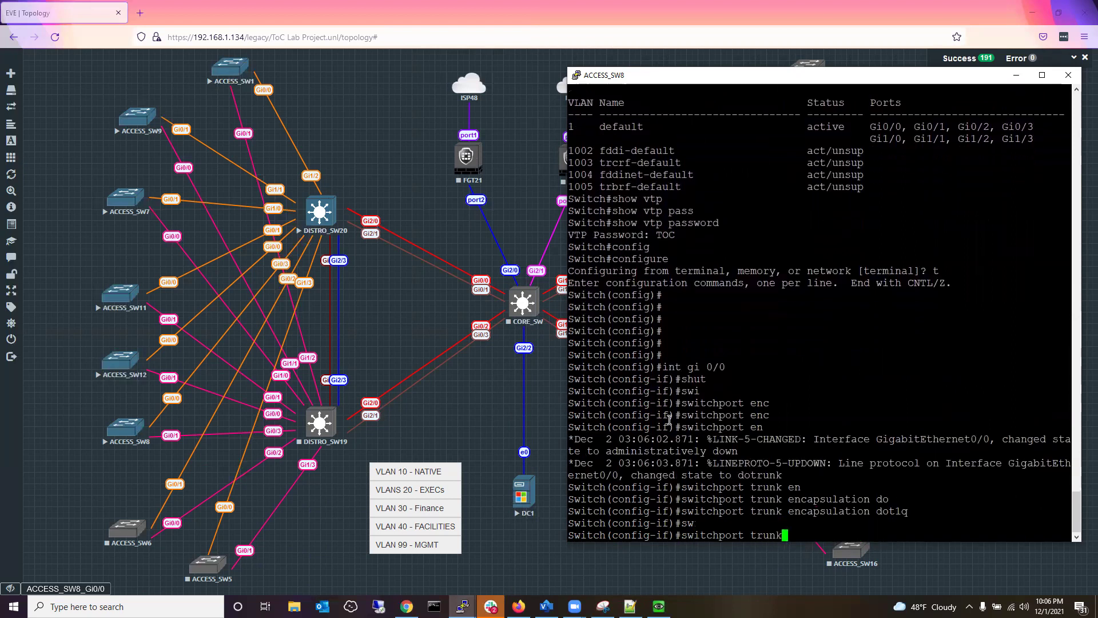
pyautogui.write('d')
pyautogui.press('Tab')
pyautogui.write('trunk')
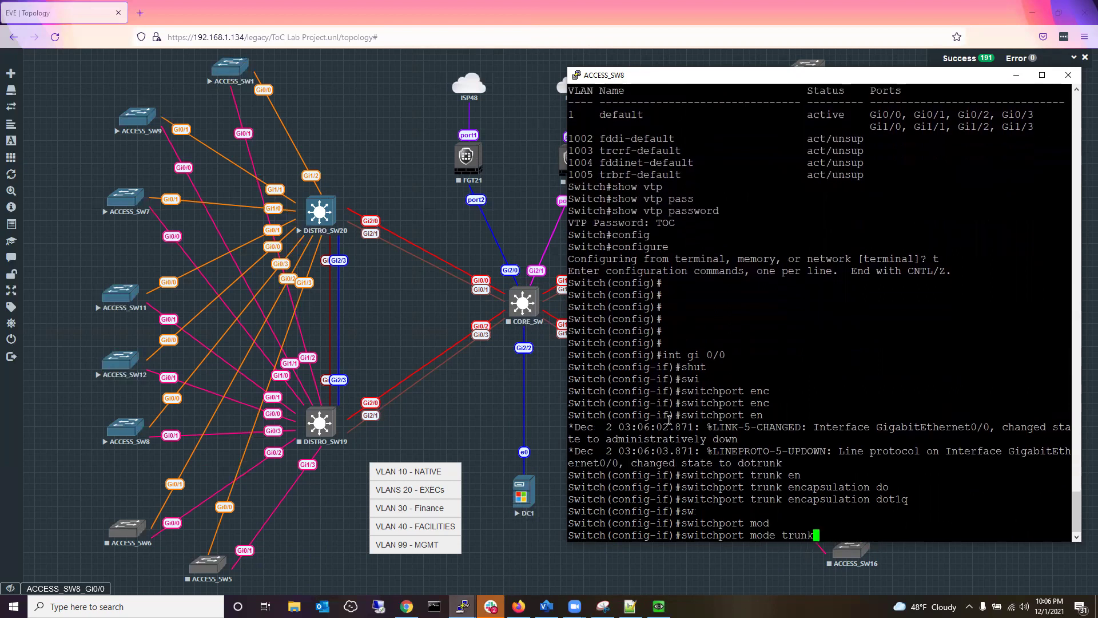
pyautogui.press('Tab')
pyautogui.press('Return')
pyautogui.write('no shut')
pyautogui.press('Return')
# Save ACCESS_SW8's configuration with do wr and minimise its console.
pyautogui.write('exit')
pyautogui.press('Return')
pyautogui.press('Return')
pyautogui.press('Return')
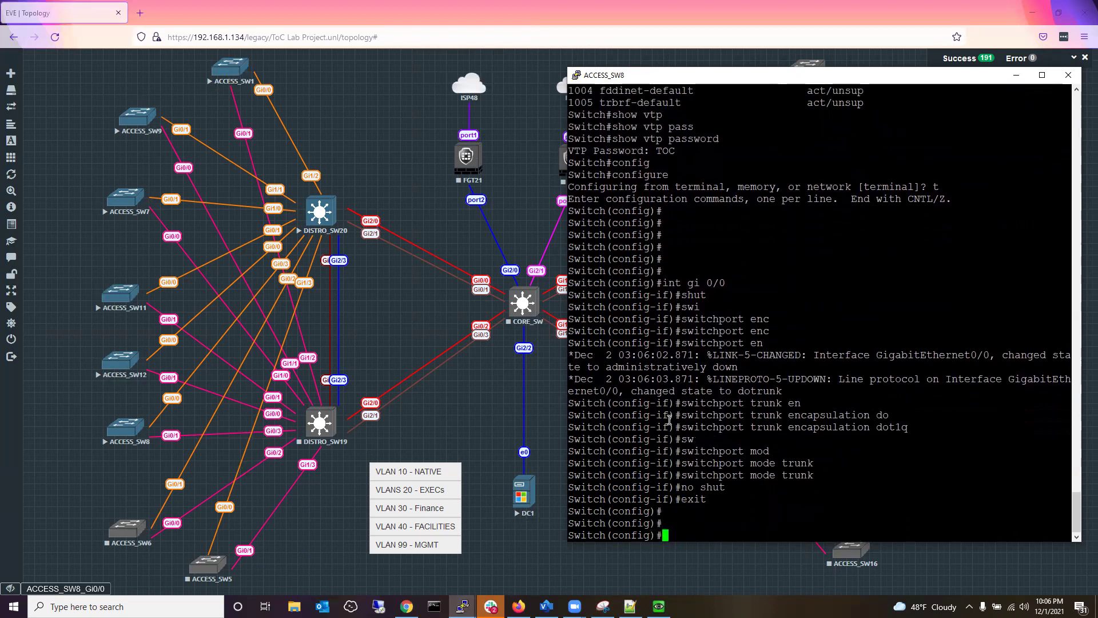
pyautogui.write('do wr')
pyautogui.press('Return')
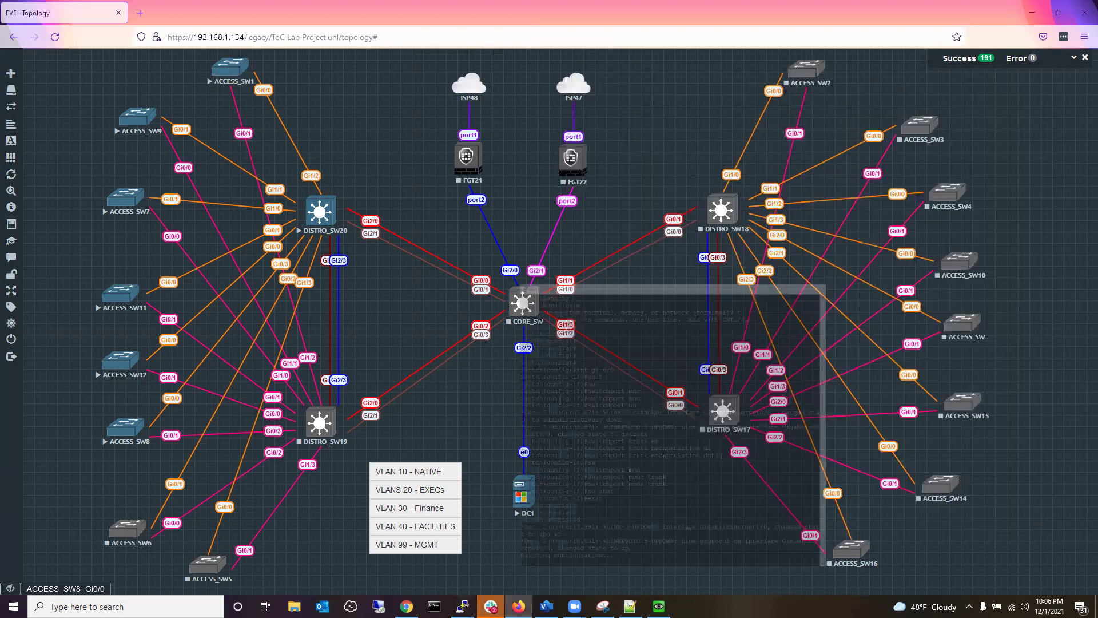
pyautogui.click(1016, 75)
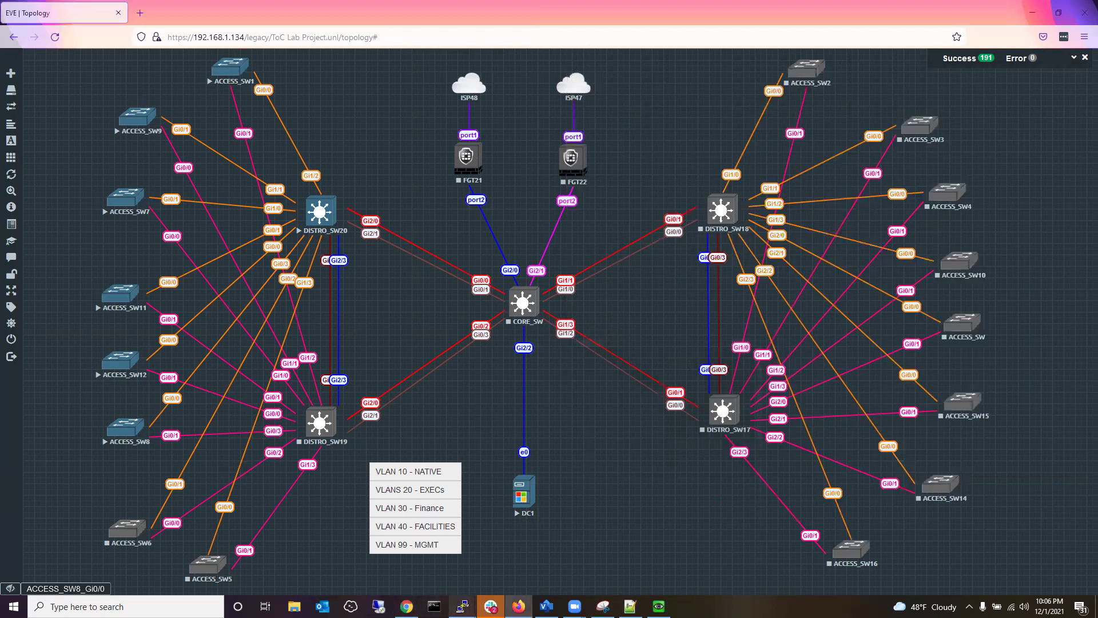
# On ACCESS_SW12, enter interface Gi0/0 in global configuration mode and shut it down.
pyautogui.moveTo(463, 605)
pyautogui.click(382, 544)
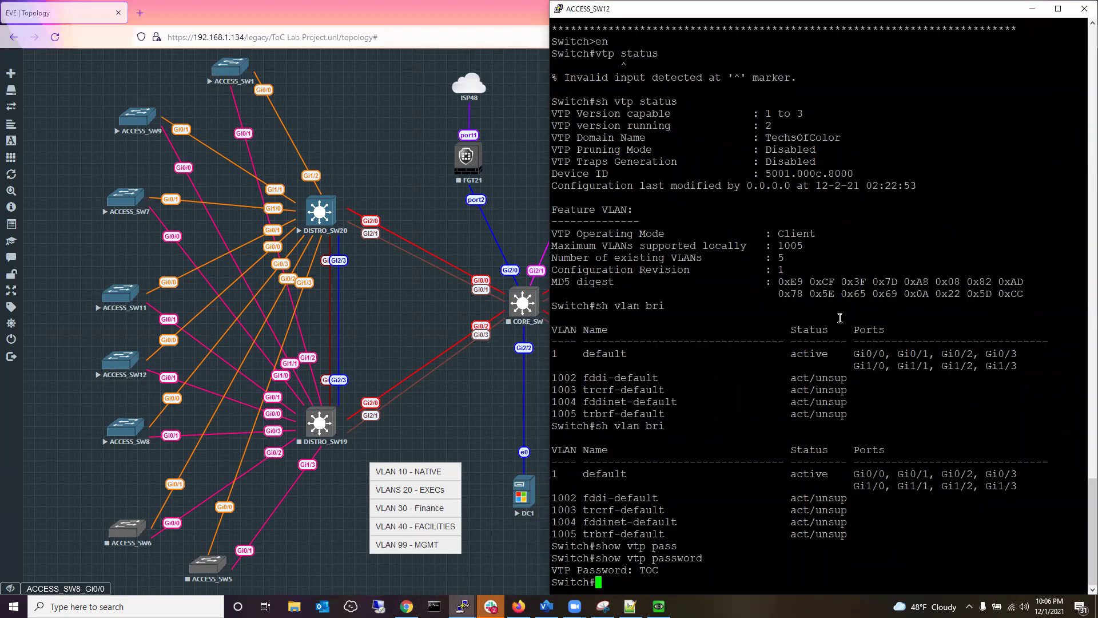
pyautogui.write('config t')
pyautogui.press('Return')
pyautogui.write('int gi ')
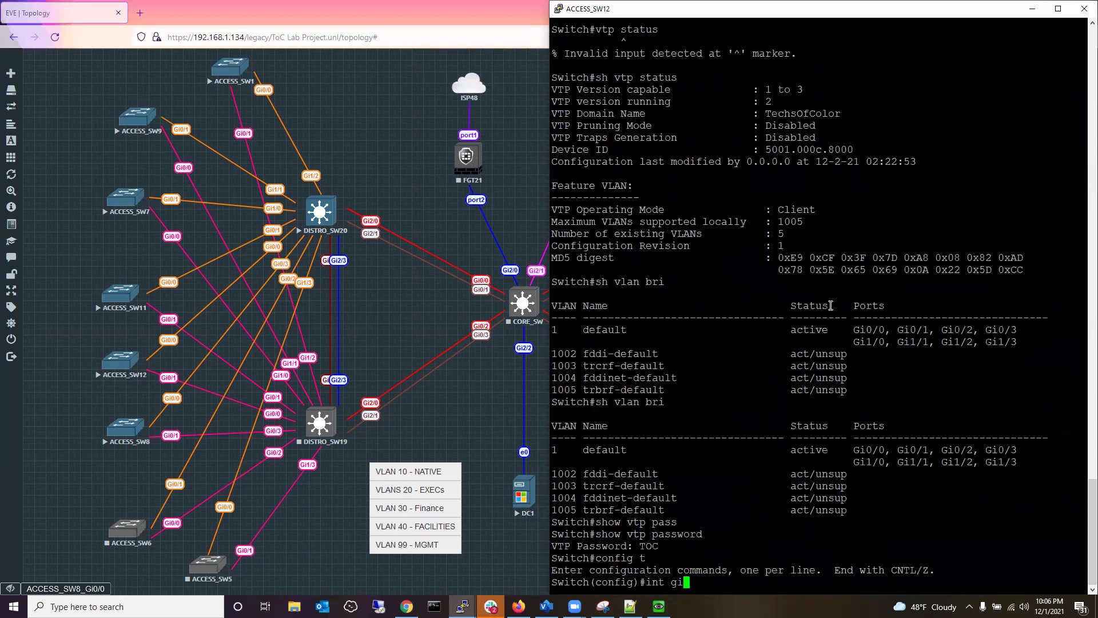
pyautogui.write('0/0')
pyautogui.press('Return')
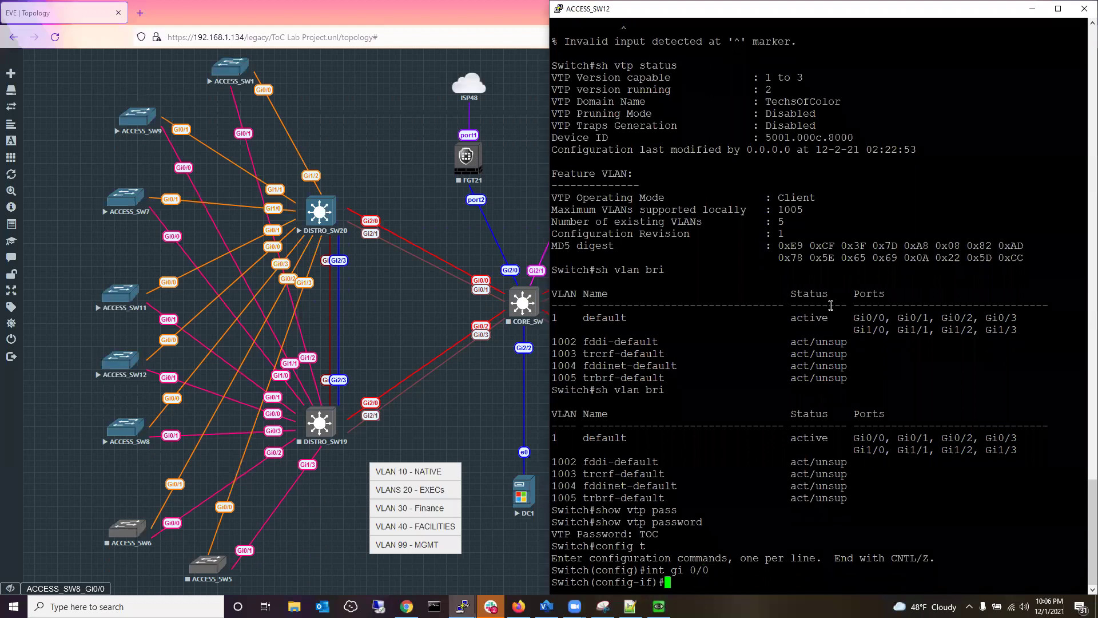
pyautogui.write('shut')
pyautogui.press('Return')
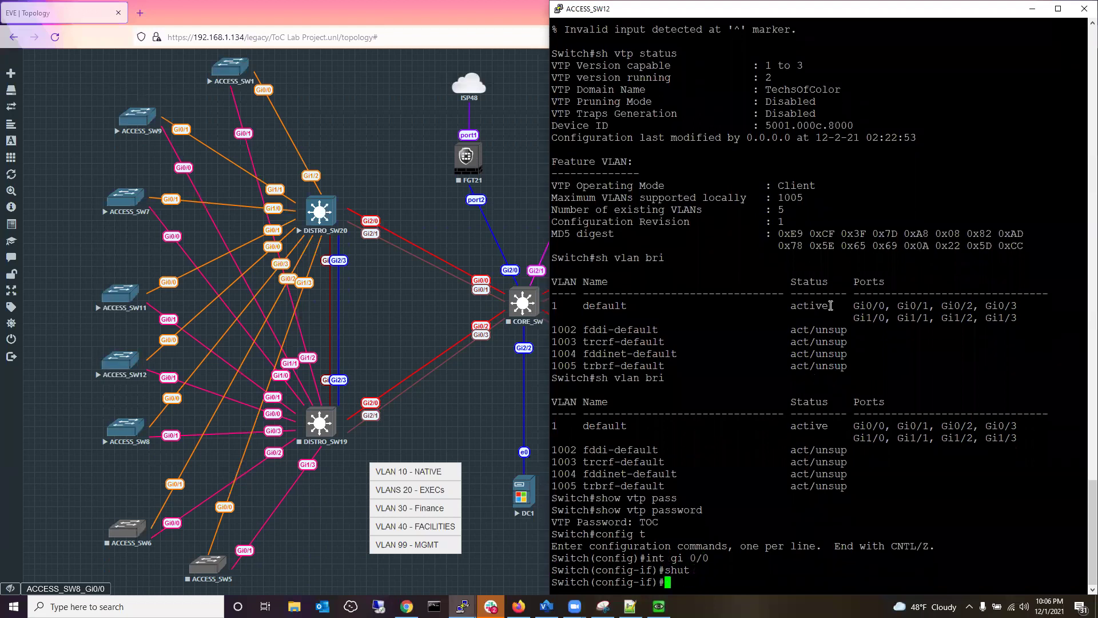
# Set Gi0/0 to switchport trunk encapsulation dot1q and switchport mode trunk.
pyautogui.write('switchport tru')
pyautogui.press('Tab')
pyautogui.write('trun')
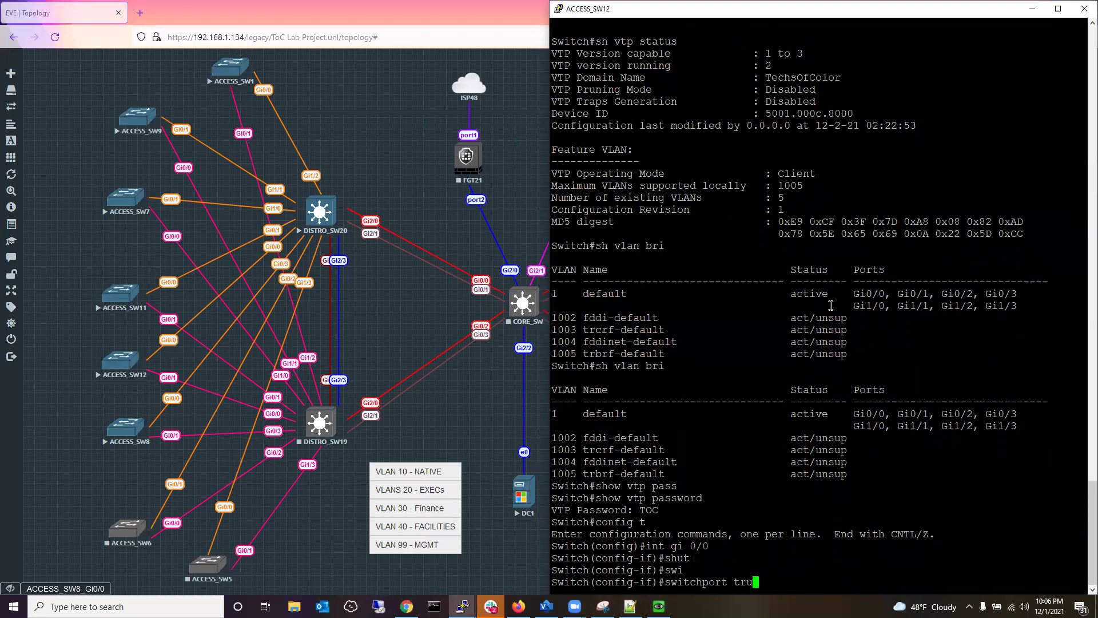
pyautogui.press('Tab')
pyautogui.write('en')
pyautogui.press('Tab')
pyautogui.write('dot')
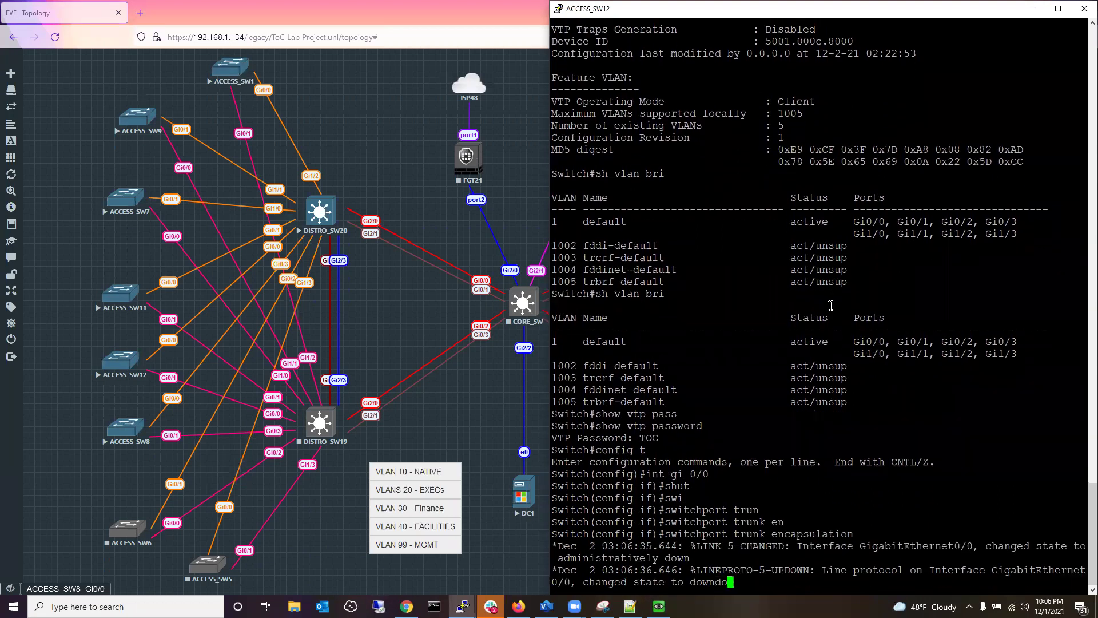
pyautogui.press('Tab')
pyautogui.press('Return')
pyautogui.write('swi')
pyautogui.press('Tab')
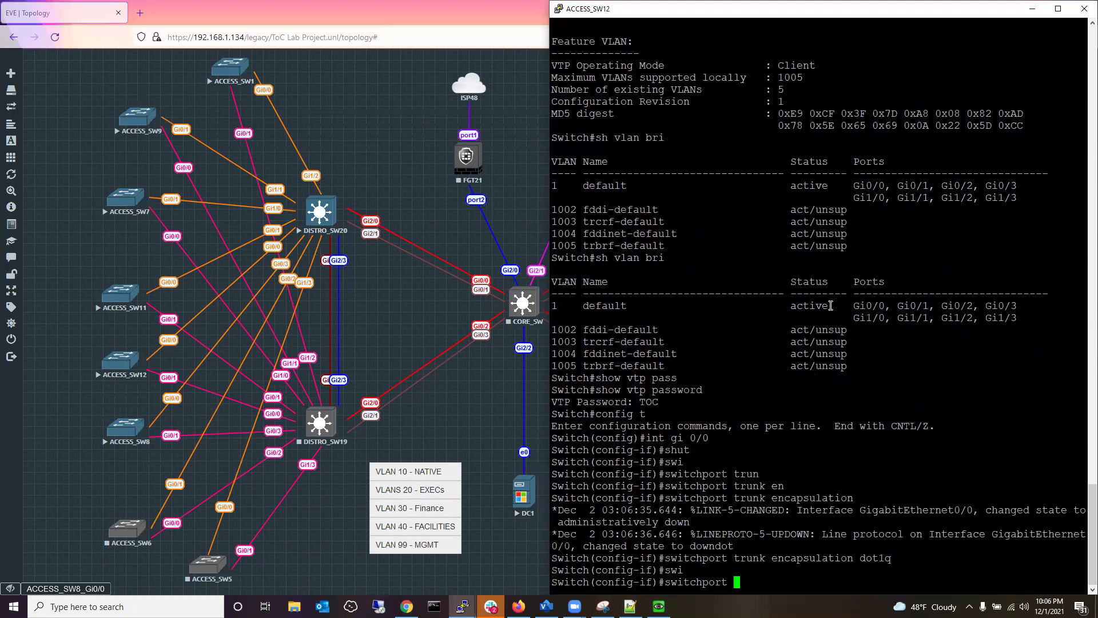
pyautogui.write('tr')
pyautogui.press('BackSpace')
pyautogui.press('BackSpace')
pyautogui.write('mod')
pyautogui.press('Tab')
pyautogui.write('trunk')
pyautogui.press('Tab')
pyautogui.press('Return')
# Re-enable Gi0/0 with no shut, exit, and save the configuration with do wr.
pyautogui.write('no shut')
pyautogui.press('Return')
pyautogui.write('exit')
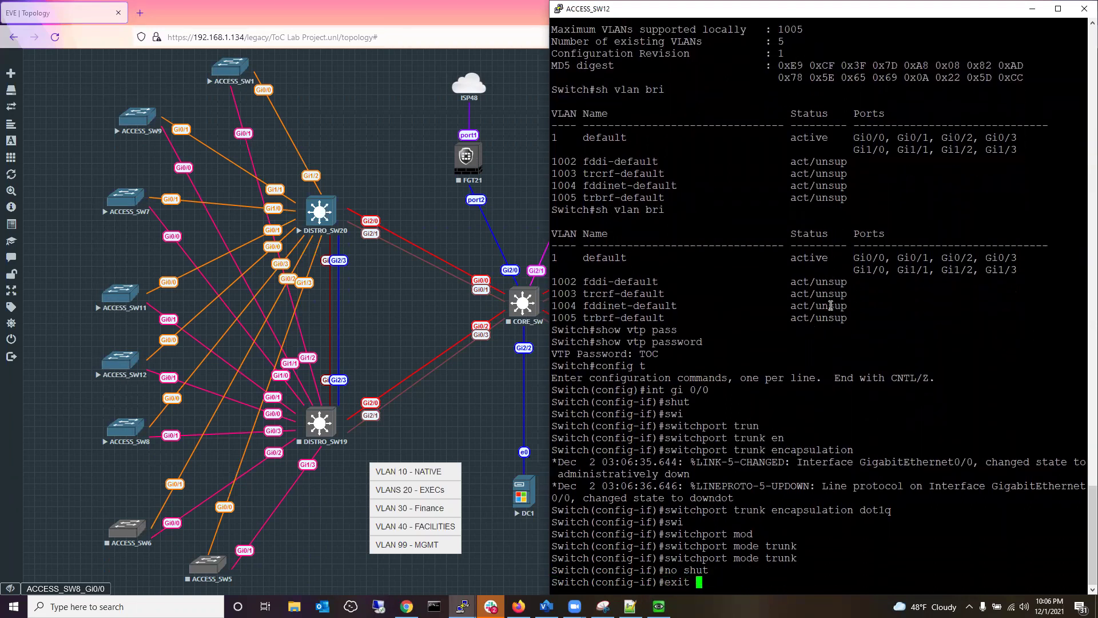
pyautogui.press('Return')
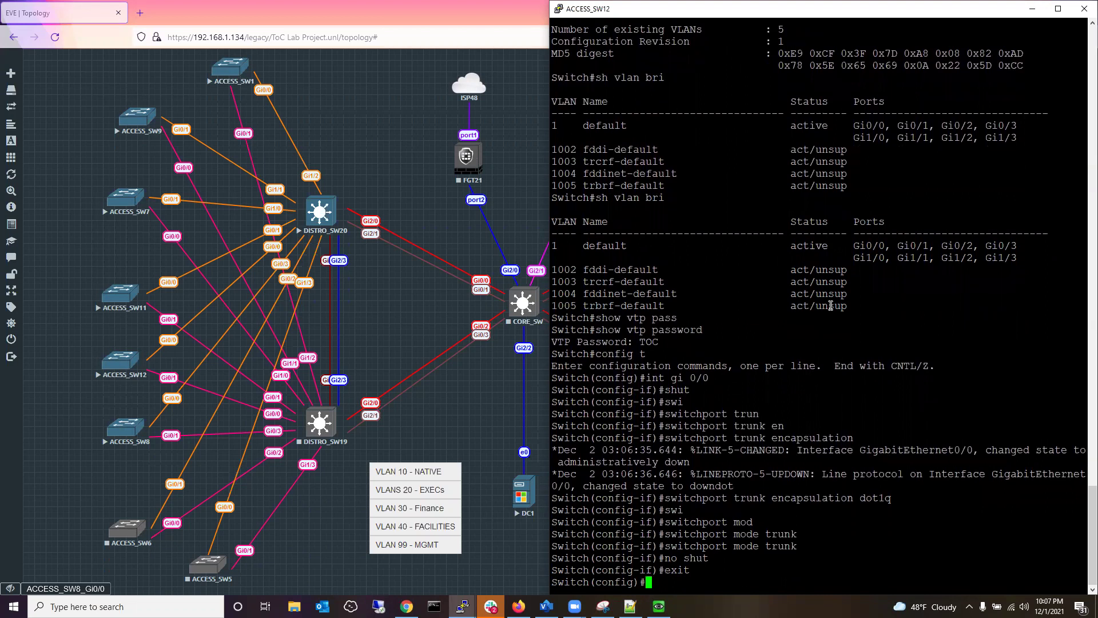
pyautogui.press('Return')
pyautogui.press('Return')
pyautogui.write('do wrt')
pyautogui.press('Return')
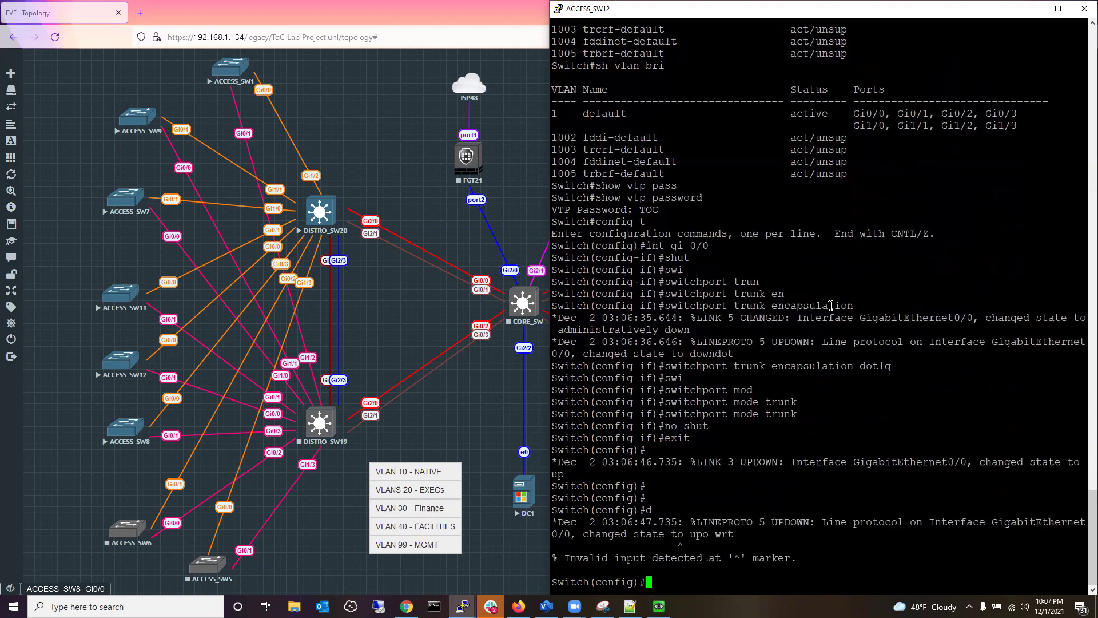
pyautogui.write('do wr')
pyautogui.press('Return')
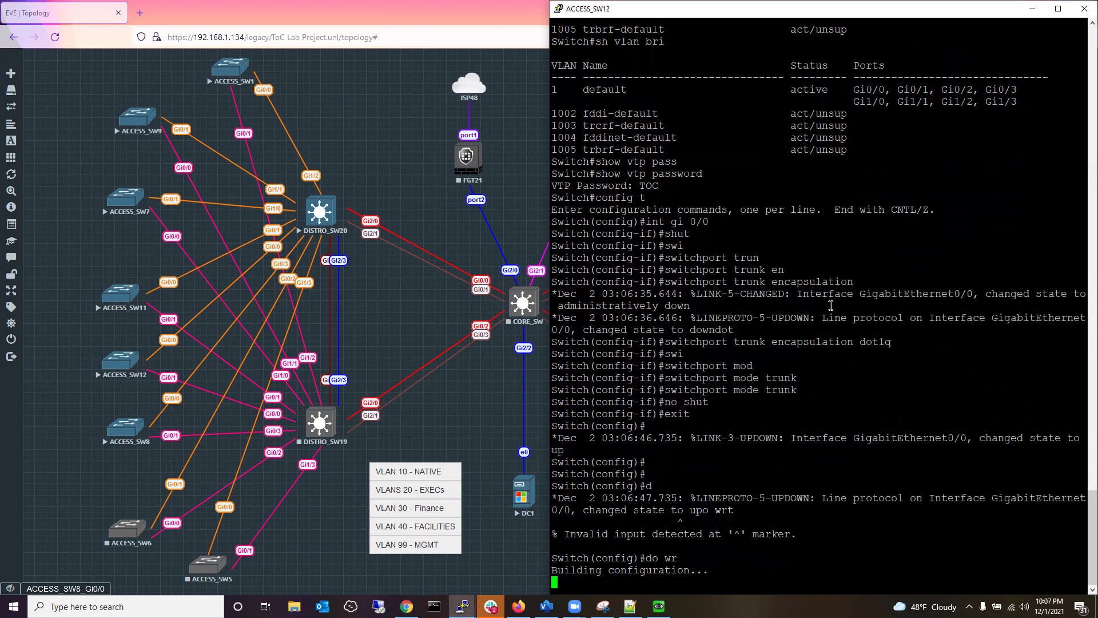
pyautogui.press('Return')
pyautogui.press('Return')
pyautogui.press('Return')
pyautogui.press('Return')
pyautogui.press('Return')
pyautogui.press('Return')
pyautogui.press('Return')
pyautogui.press('Return')
pyautogui.press('Return')
pyautogui.press('Return')
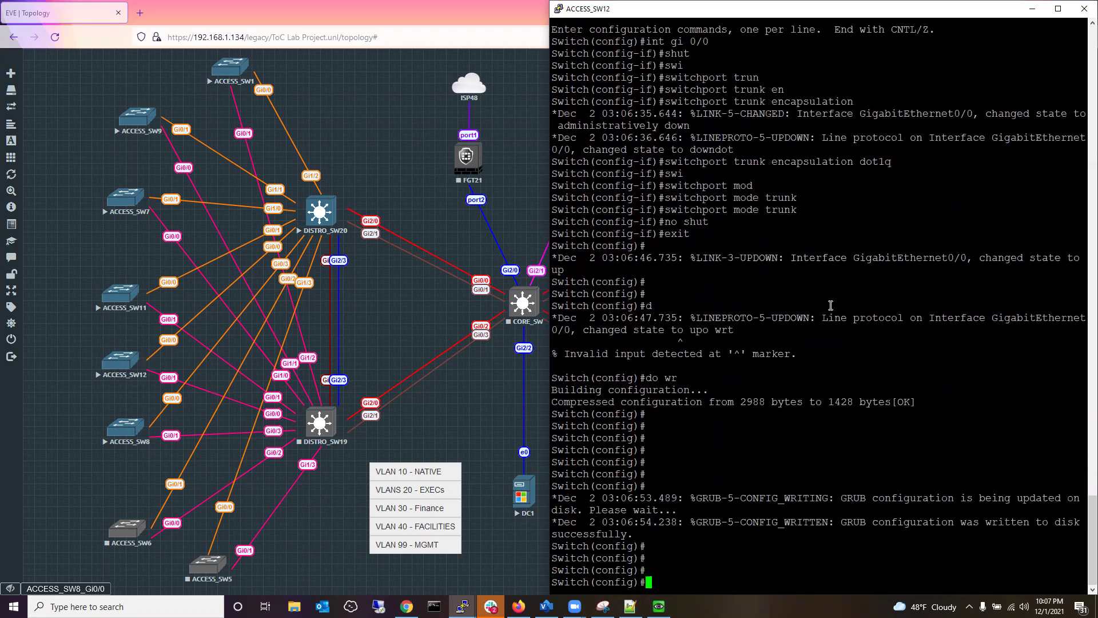
# Minimize ACCESS_SW12 and return ACCESS_SW8's console to privileged mode with end.
pyautogui.click(1032, 9)
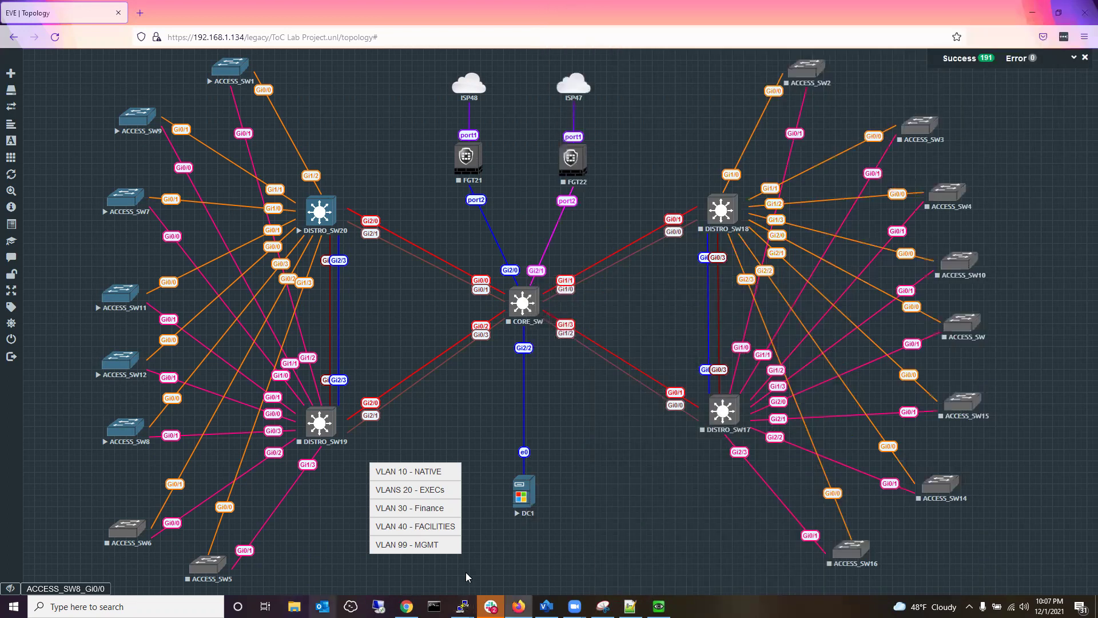
pyautogui.moveTo(461, 605)
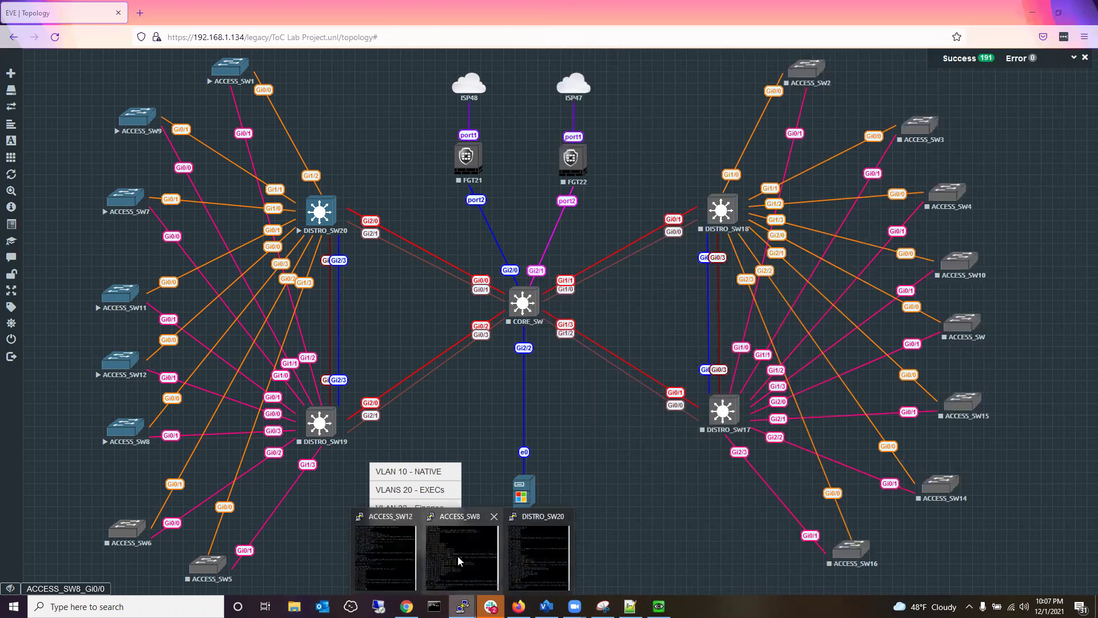
pyautogui.click(462, 560)
pyautogui.press('Return')
pyautogui.press('Return')
pyautogui.press('Return')
pyautogui.press('Return')
pyautogui.press('Return')
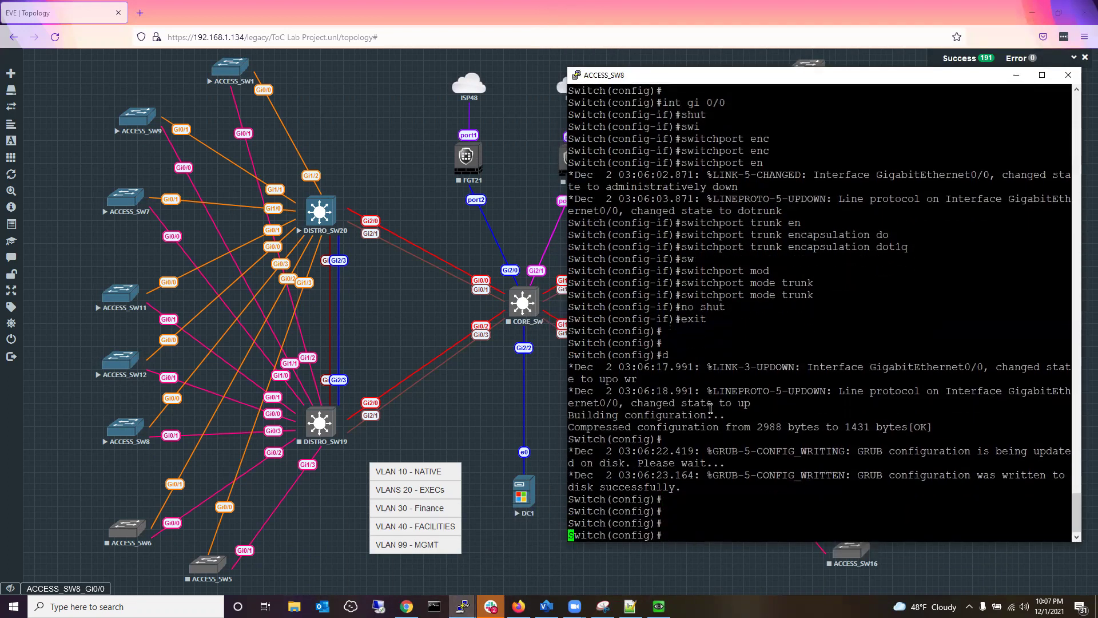
pyautogui.write('end')
pyautogui.press('Return')
pyautogui.press('Return')
pyautogui.press('Return')
pyautogui.press('Return')
pyautogui.press('Return')
pyautogui.press('Return')
pyautogui.press('Return')
pyautogui.press('Return')
pyautogui.press('Return')
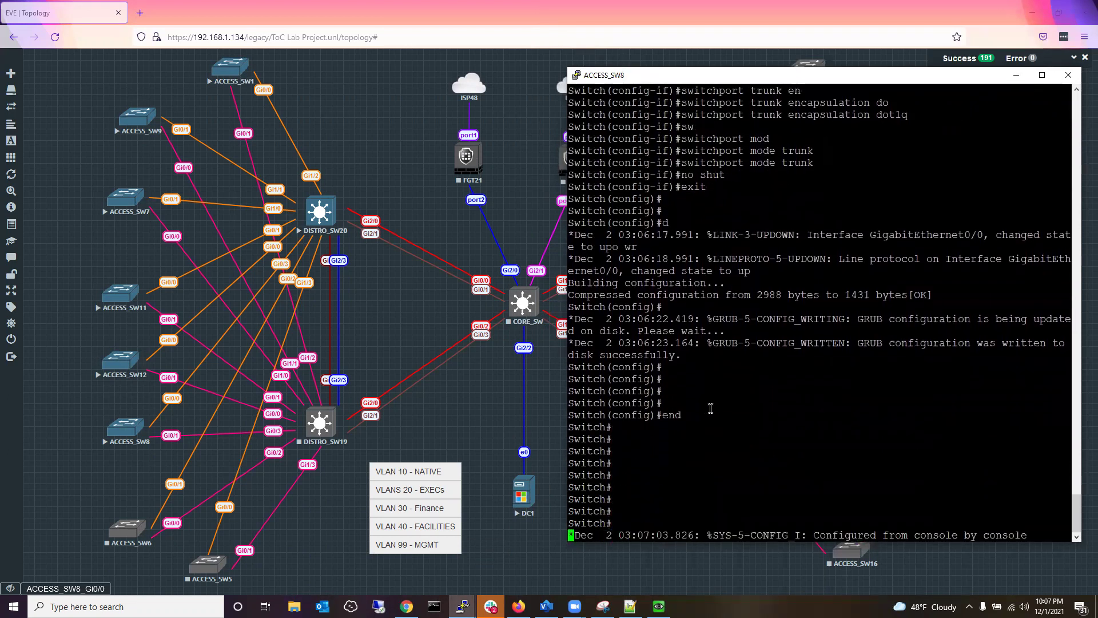
# Run sh vlan brief on ACCESS_SW8 to confirm VLANs 10, 20, 30, 40 and 99.
pyautogui.press('Return')
pyautogui.press('Return')
pyautogui.press('Return')
pyautogui.press('Return')
pyautogui.press('Return')
pyautogui.press('Return')
pyautogui.press('Return')
pyautogui.press('Return')
pyautogui.write('sh vlan brief')
pyautogui.press('Return')
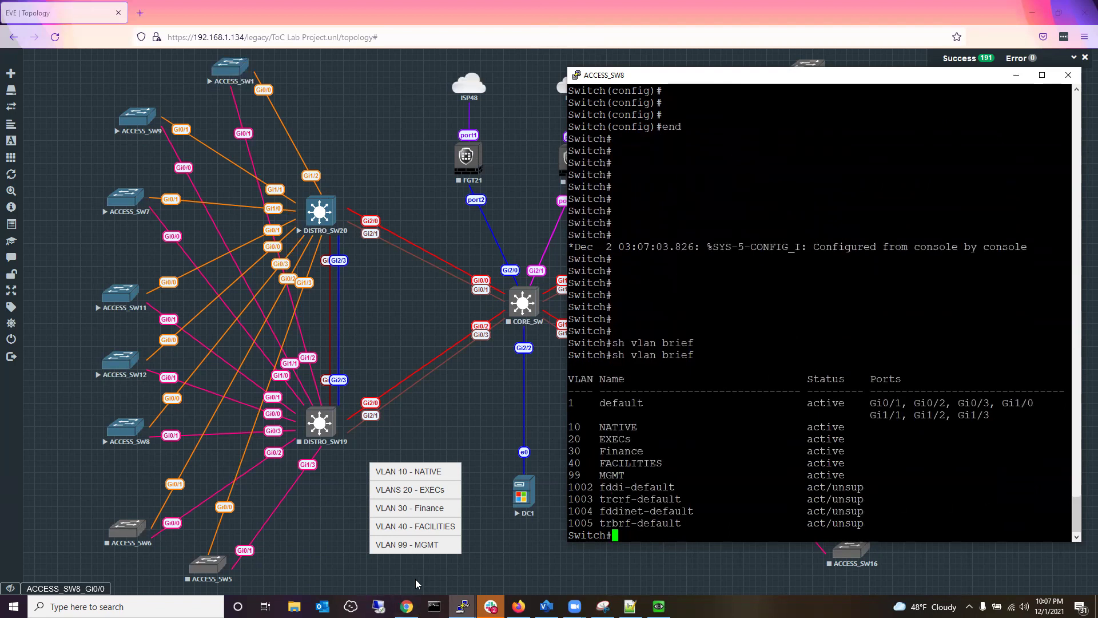
pyautogui.click(79, 591)
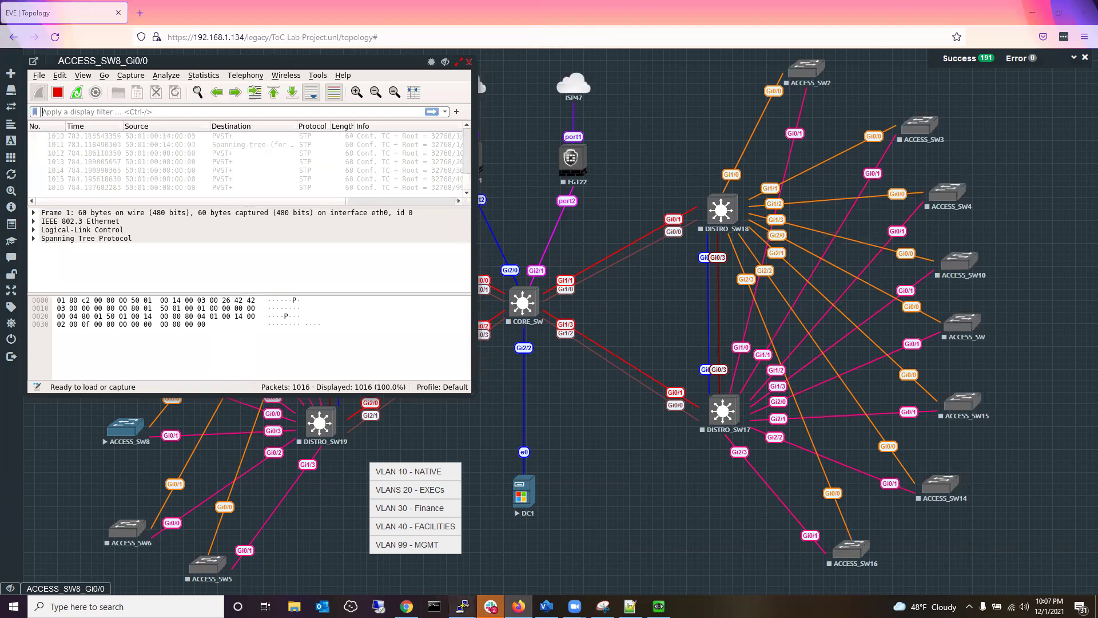
# Run do sh vlan brief on ACCESS_SW12 to confirm VLANs 10, 20, 30, 40, 99, then minimize everything.
pyautogui.moveTo(463, 605)
pyautogui.click(450, 582)
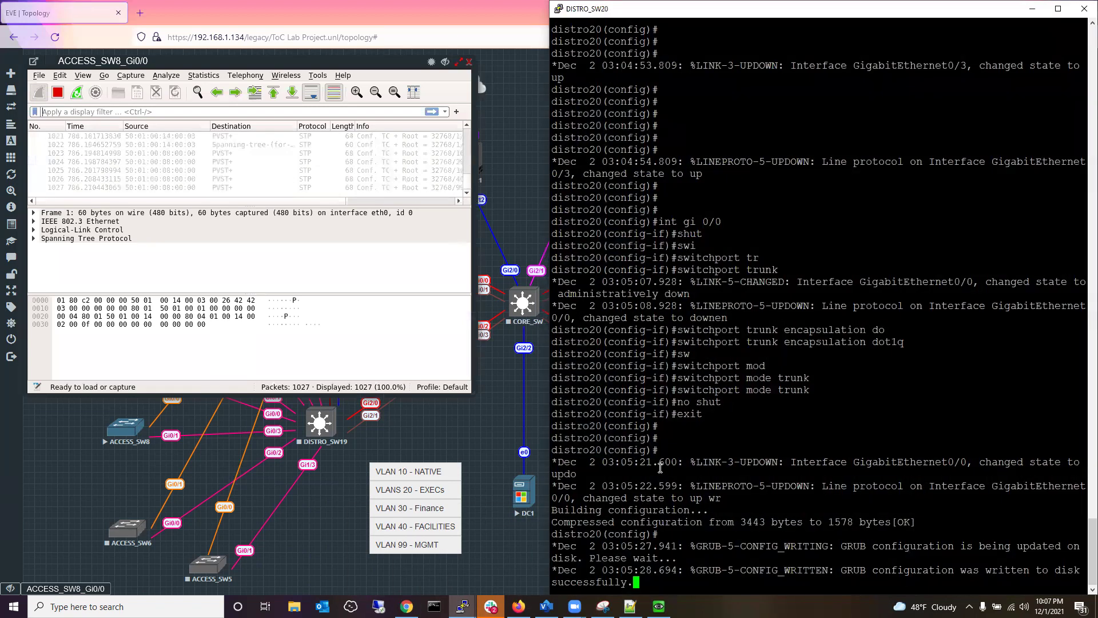
pyautogui.click(463, 606)
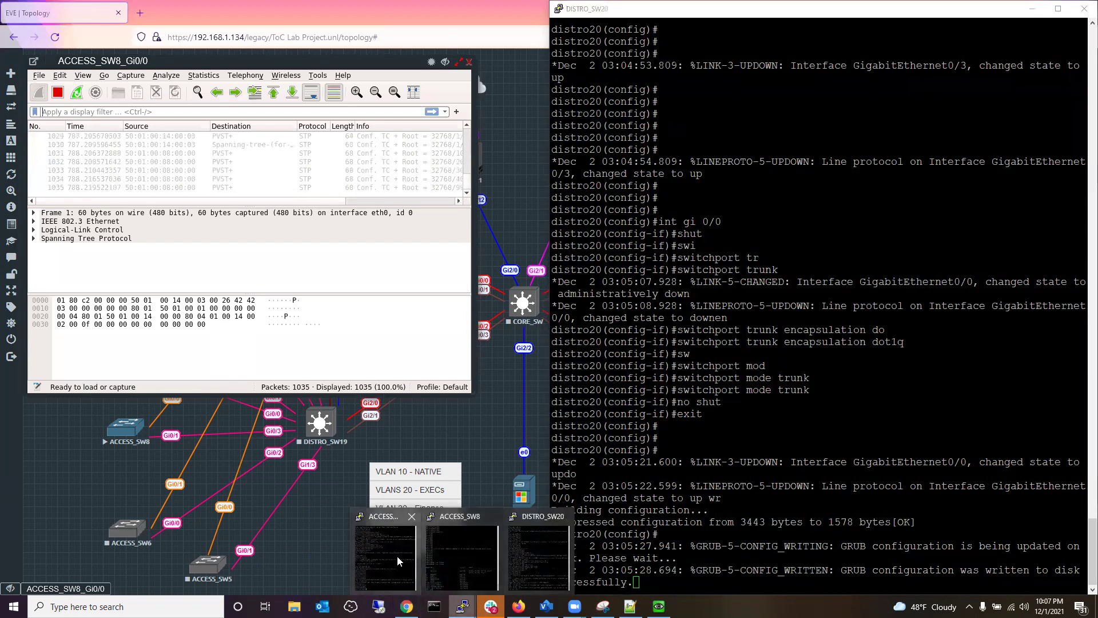
pyautogui.click(398, 562)
pyautogui.press('Return')
pyautogui.press('Return')
pyautogui.press('Return')
pyautogui.write('do sh ')
pyautogui.write('vlan')
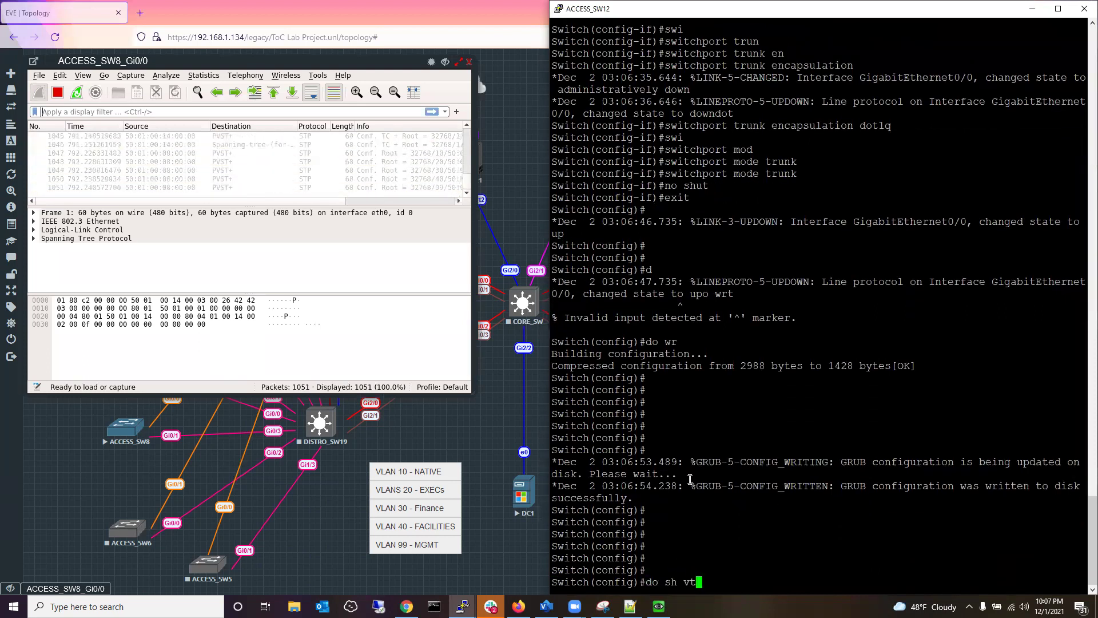
pyautogui.write(' brioef')
pyautogui.press('Return')
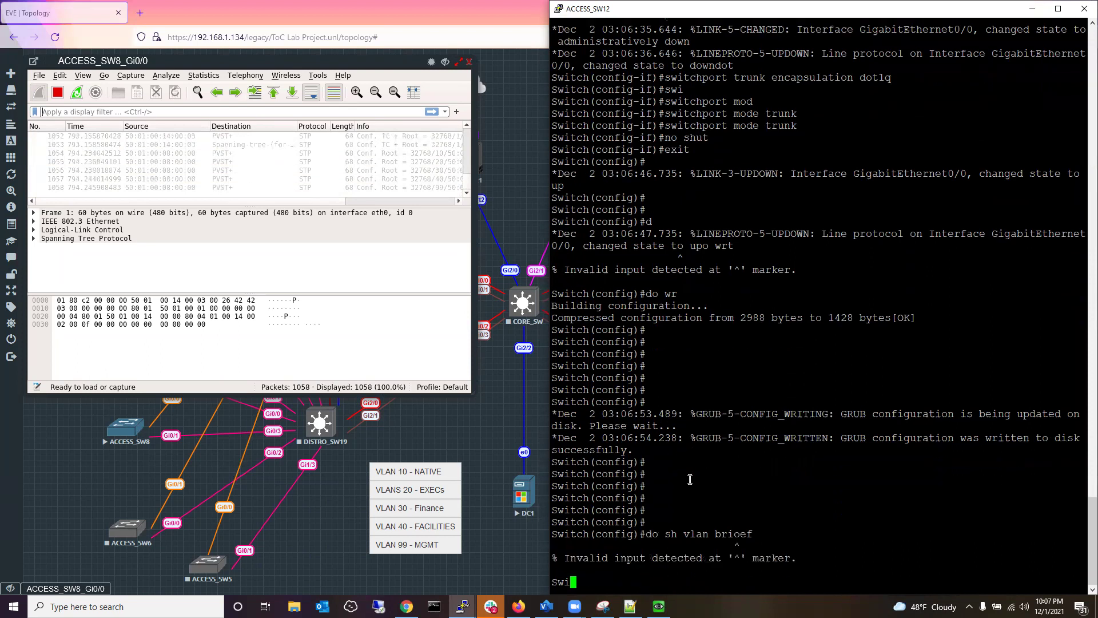
pyautogui.press('Up')
pyautogui.press('BackSpace')
pyautogui.press('BackSpace')
pyautogui.press('BackSpace')
pyautogui.press('BackSpace')
pyautogui.press('Return')
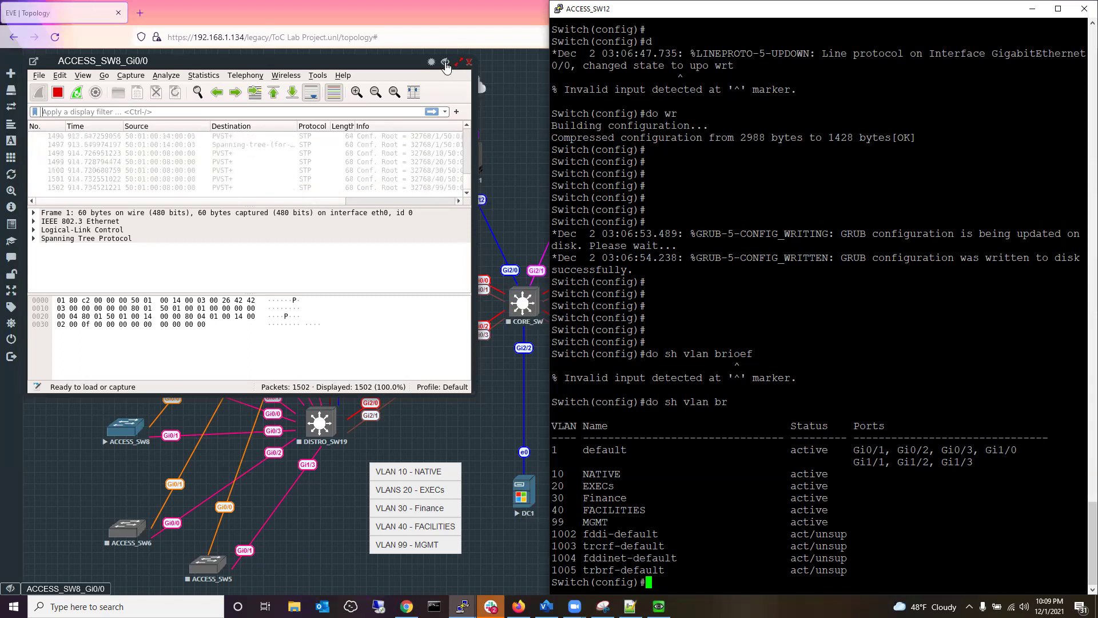
pyautogui.click(445, 62)
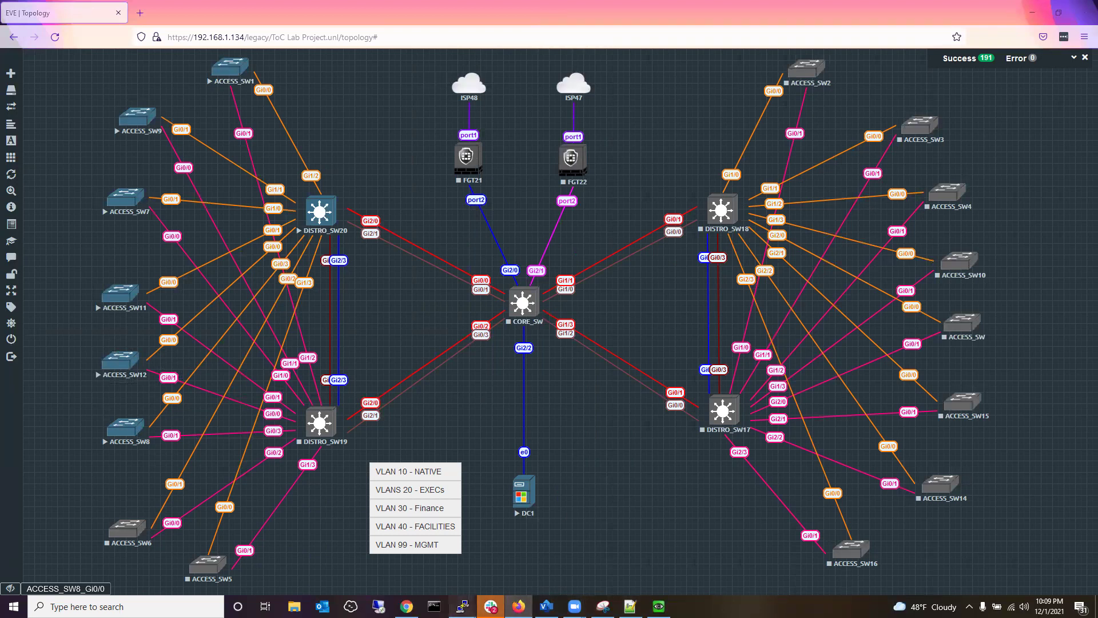
# On DISTRO_SW20, run do sh vtp int to check VTP interface status.
pyautogui.moveTo(462, 607)
pyautogui.click(462, 549)
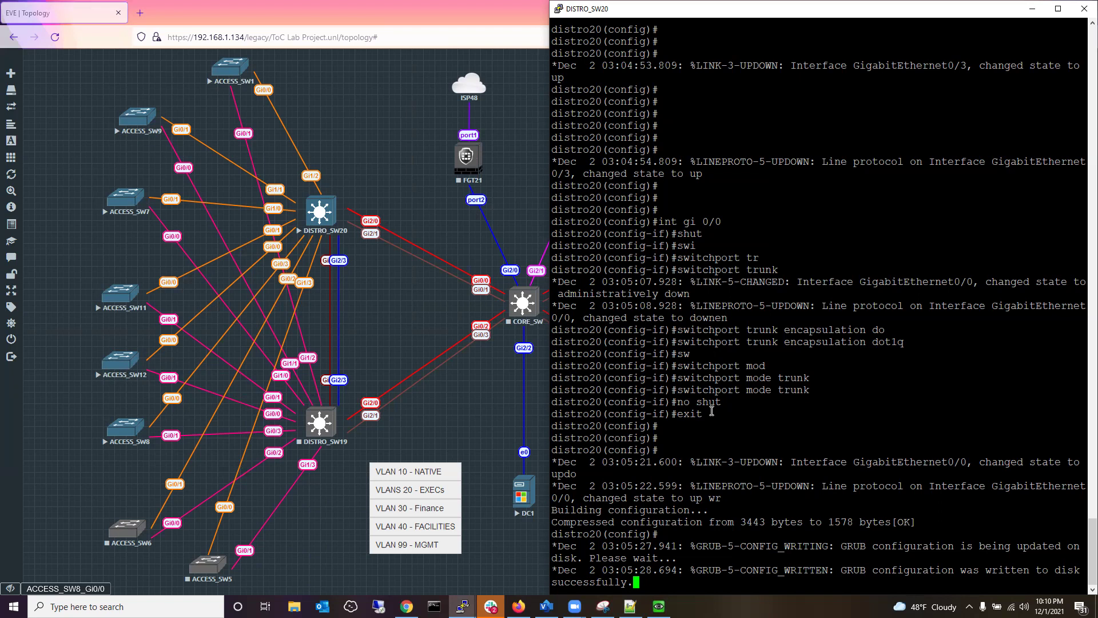
pyautogui.press('Return')
pyautogui.press('Return')
pyautogui.press('Return')
pyautogui.press('Return')
pyautogui.press('Return')
pyautogui.write('wn')
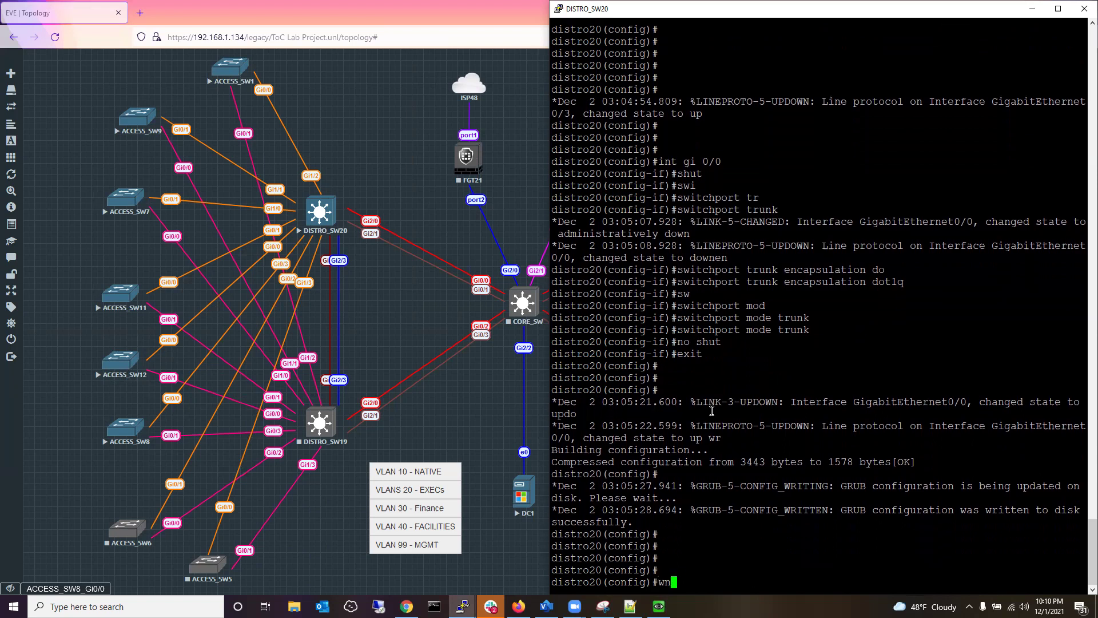
pyautogui.write('s')
pyautogui.press('Return')
pyautogui.press('Return')
pyautogui.press('Return')
pyautogui.write('so a')
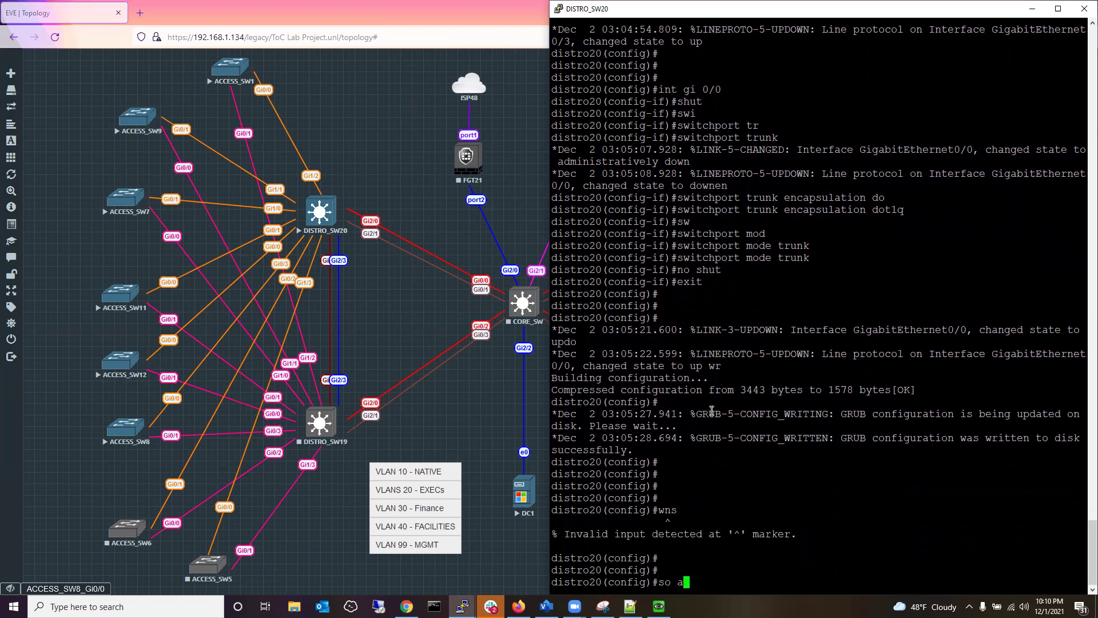
pyautogui.press('BackSpace')
pyautogui.press('BackSpace')
pyautogui.press('BackSpace')
pyautogui.press('BackSpace')
pyautogui.write('do sh vtp int')
pyautogui.press('Return')
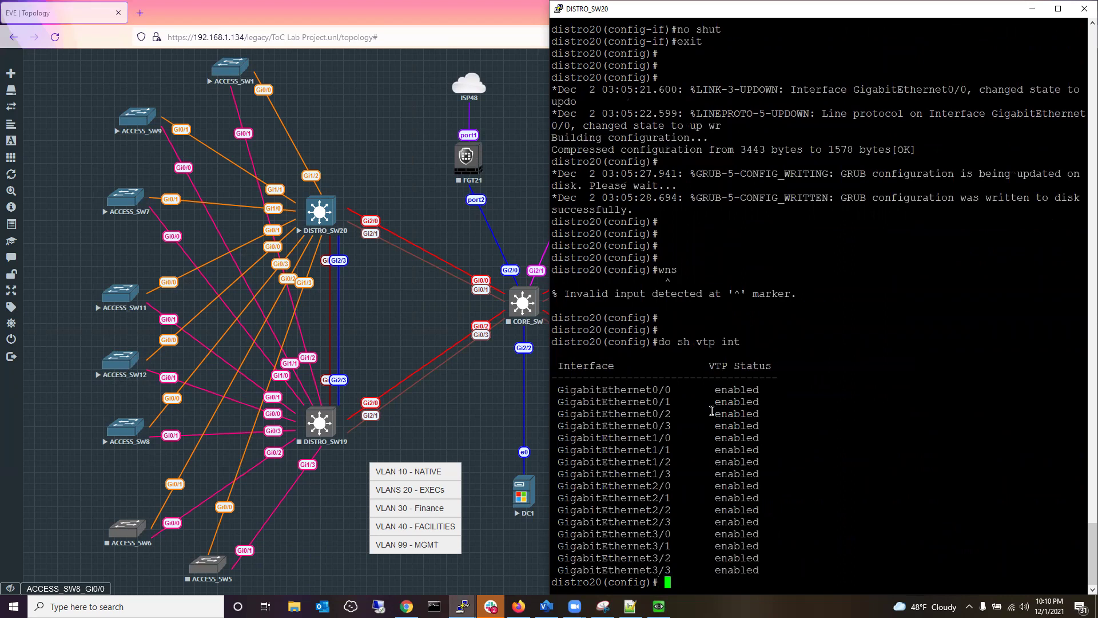
# Run do sh int trunk to confirm Gi0/0 and Gi0/3 carry VLANs 1,10,20,30,40,99.
pyautogui.write('do sh int trunk')
pyautogui.press('Return')
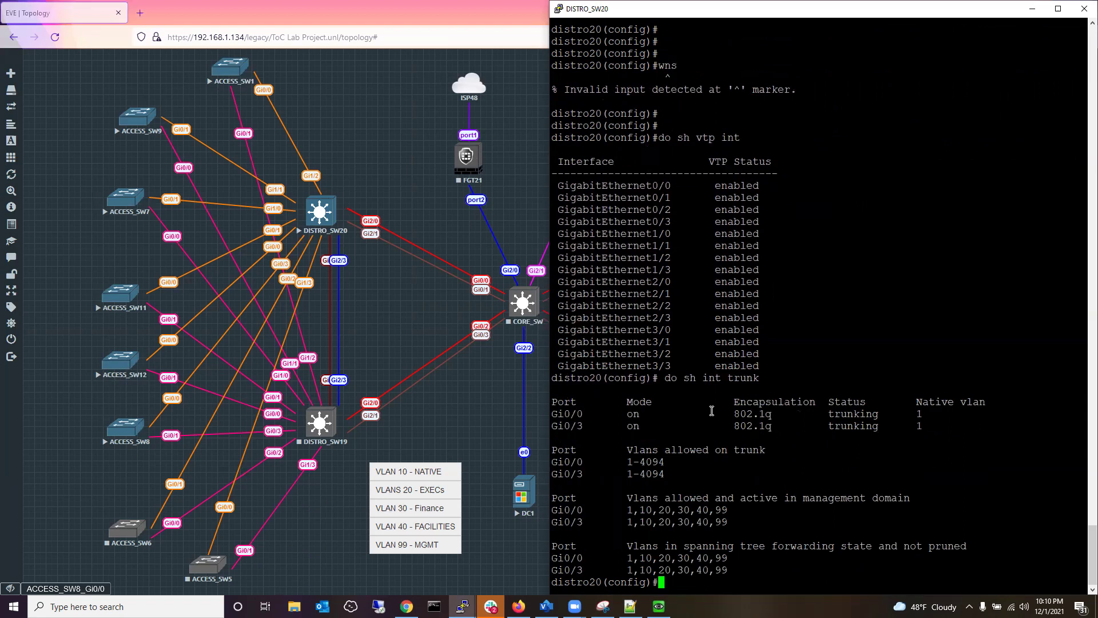
pyautogui.click(93, 590)
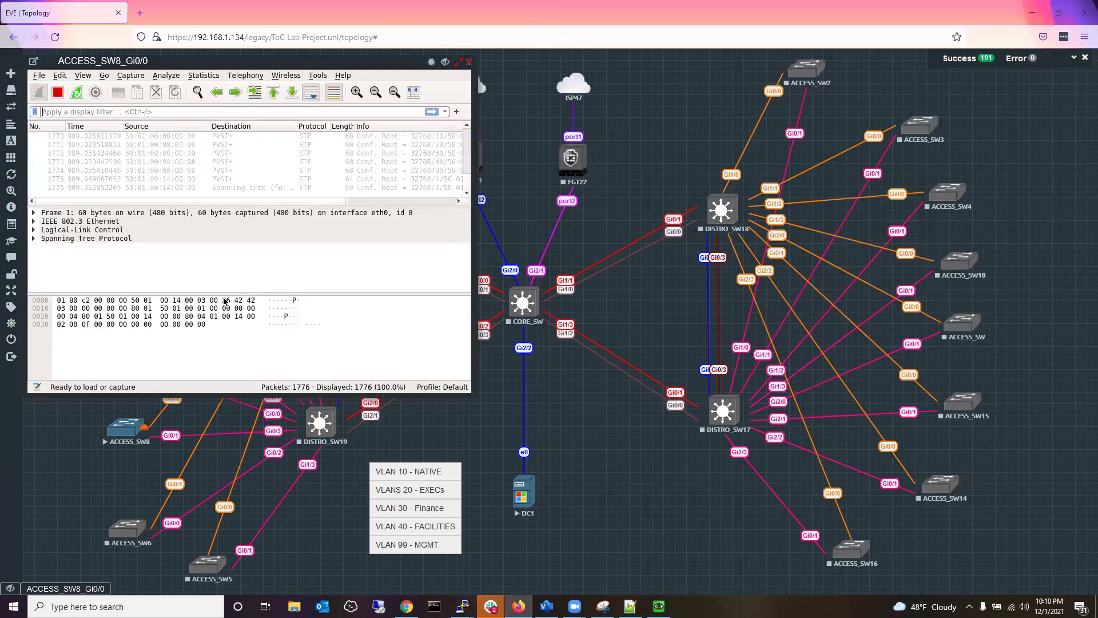
# Stop the ACCESS_SW8 capture, open it in its own tab, and apply the vtp display filter.
pyautogui.click(58, 92)
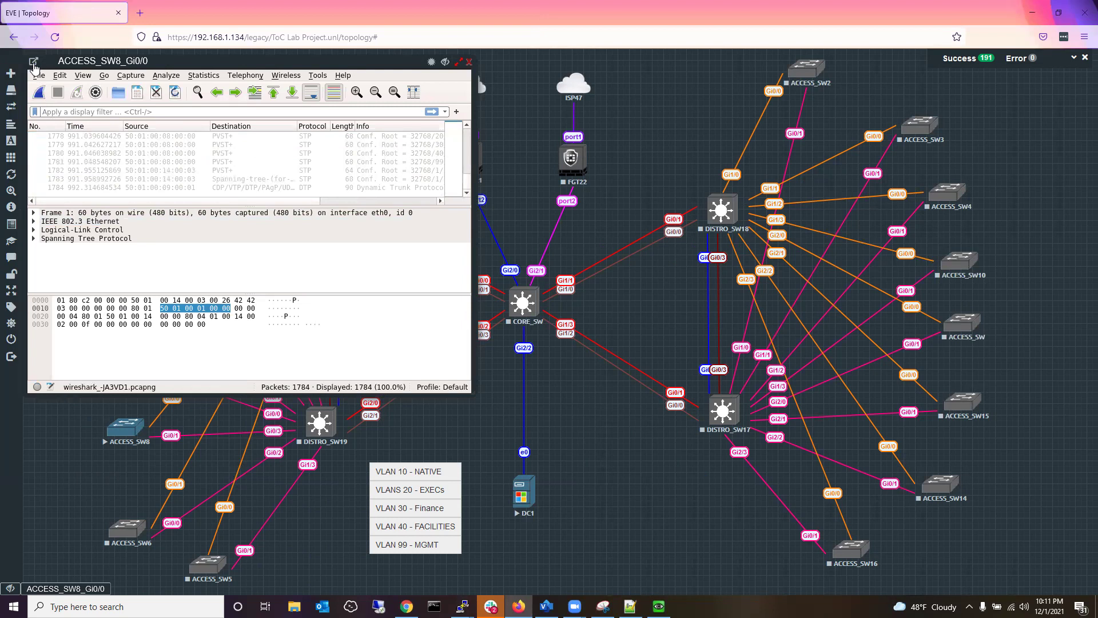
pyautogui.click(33, 61)
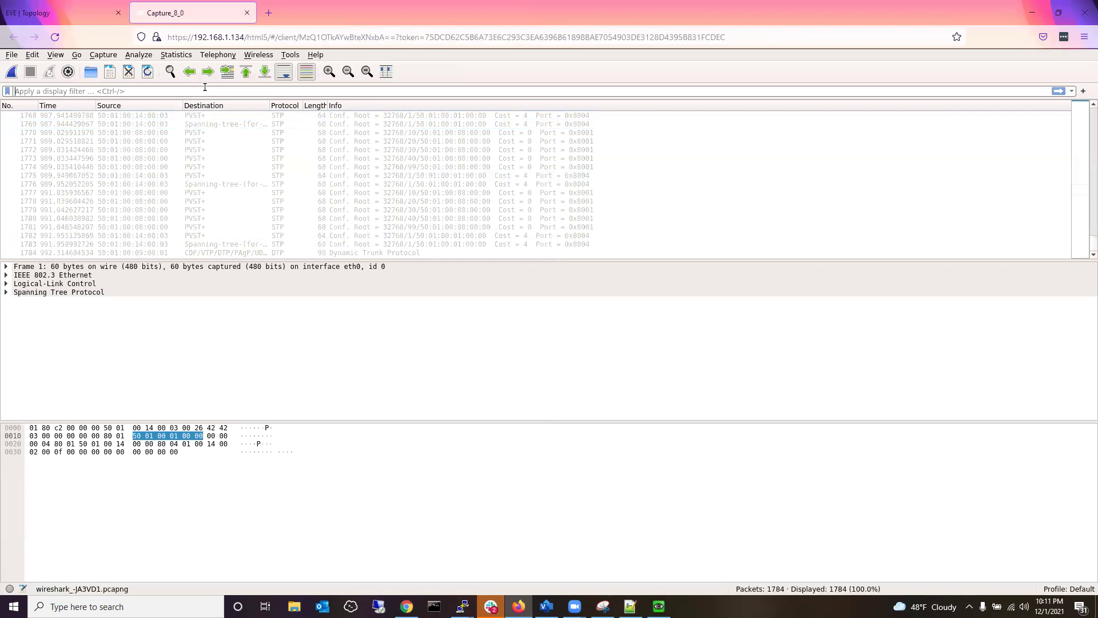
pyautogui.write('vtp')
pyautogui.press('Return')
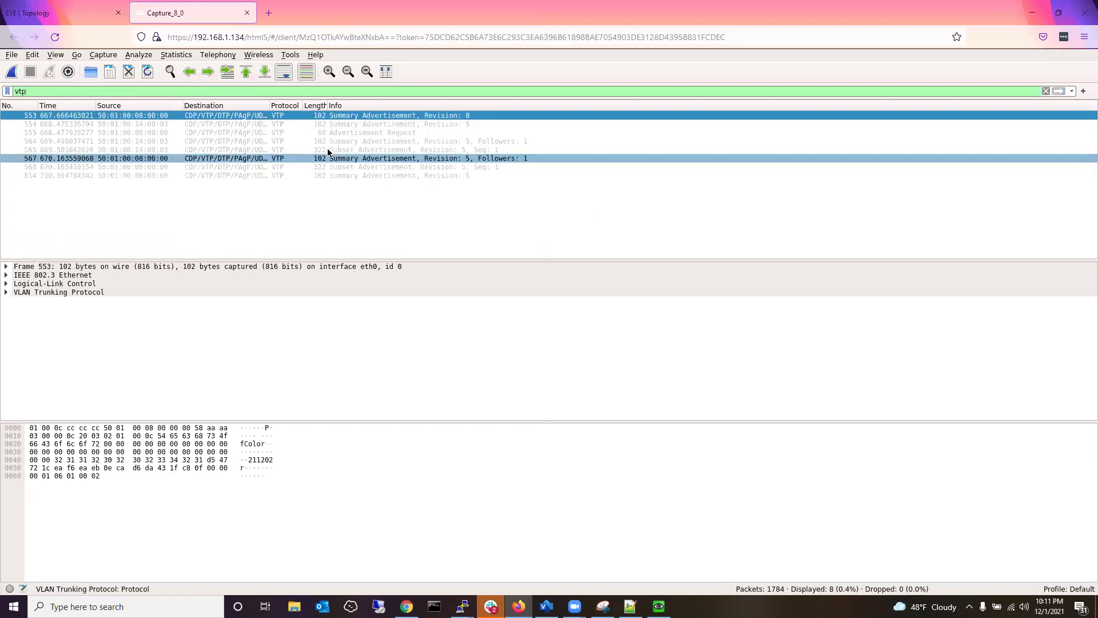
# Expand the LLC and VTP details across packets 553–565, briefly opening packet 565 separately.
pyautogui.click(309, 122)
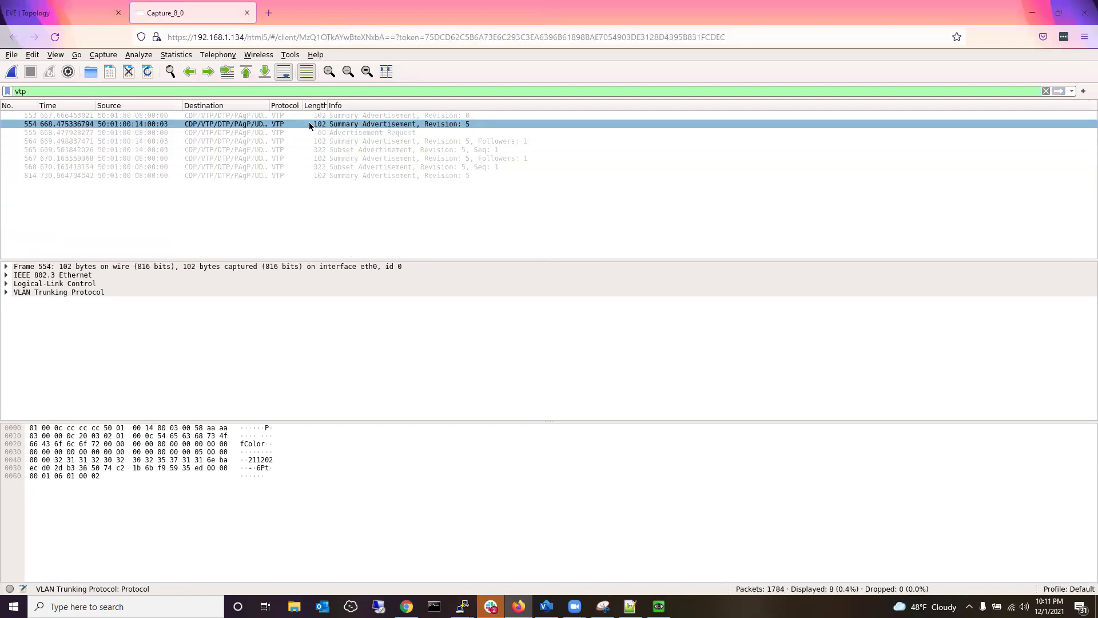
pyautogui.click(308, 115)
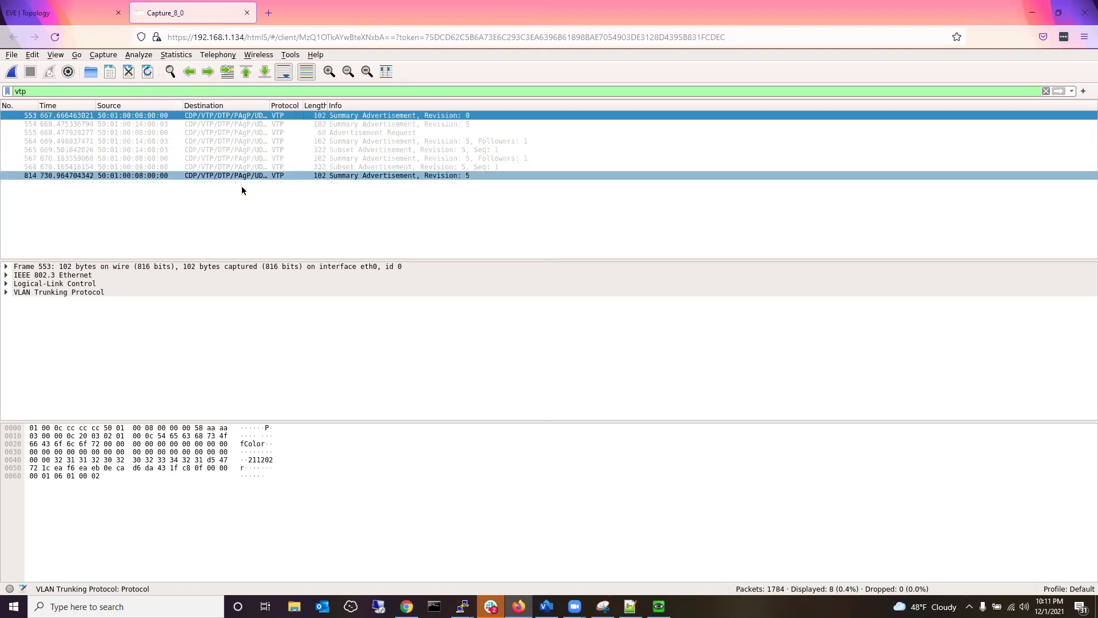
pyautogui.click(7, 284)
pyautogui.click(6, 284)
pyautogui.click(35, 292)
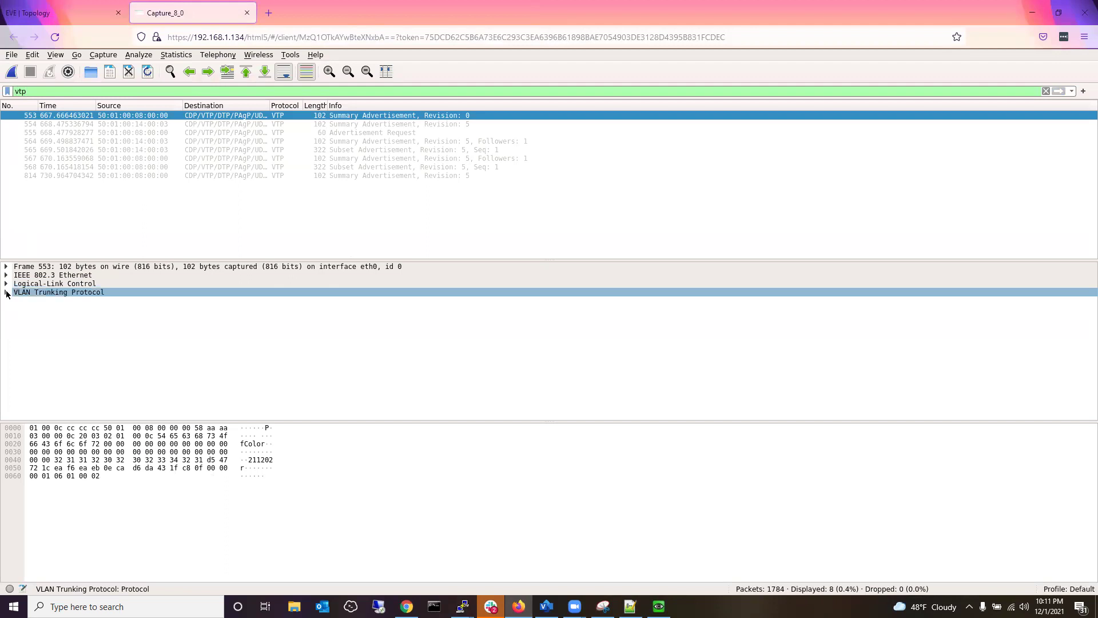
pyautogui.click(6, 293)
pyautogui.click(63, 309)
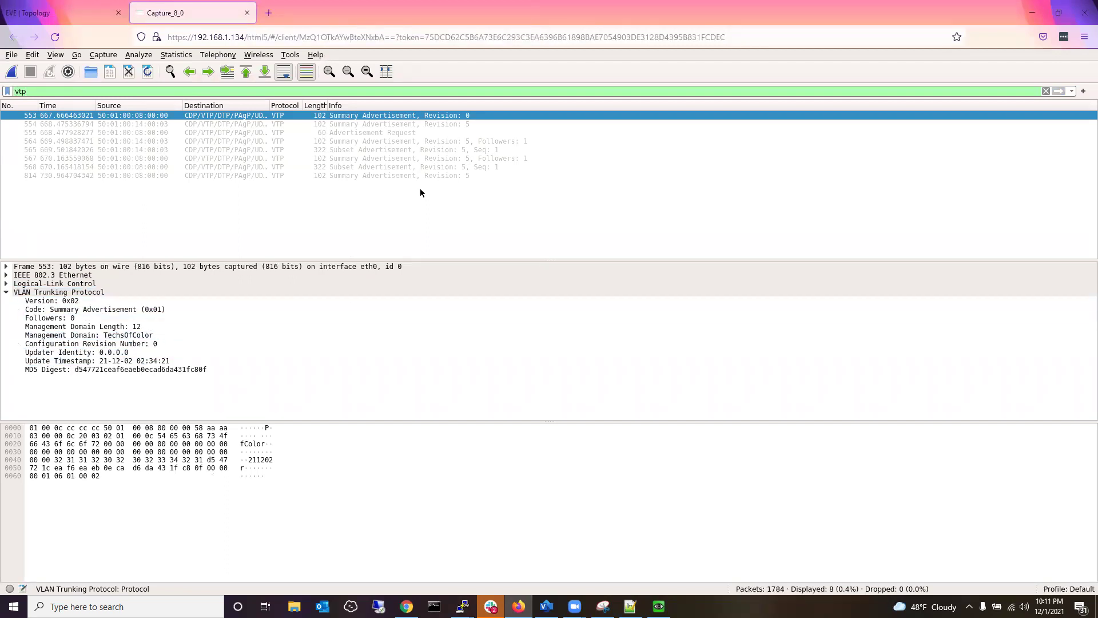
pyautogui.click(370, 124)
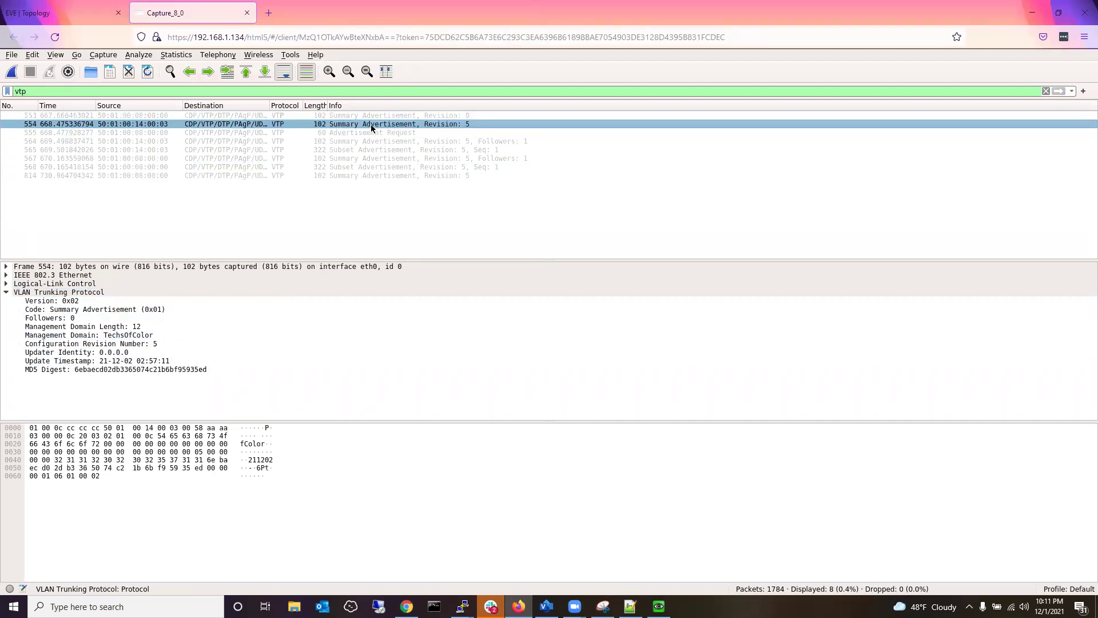
pyautogui.click(367, 142)
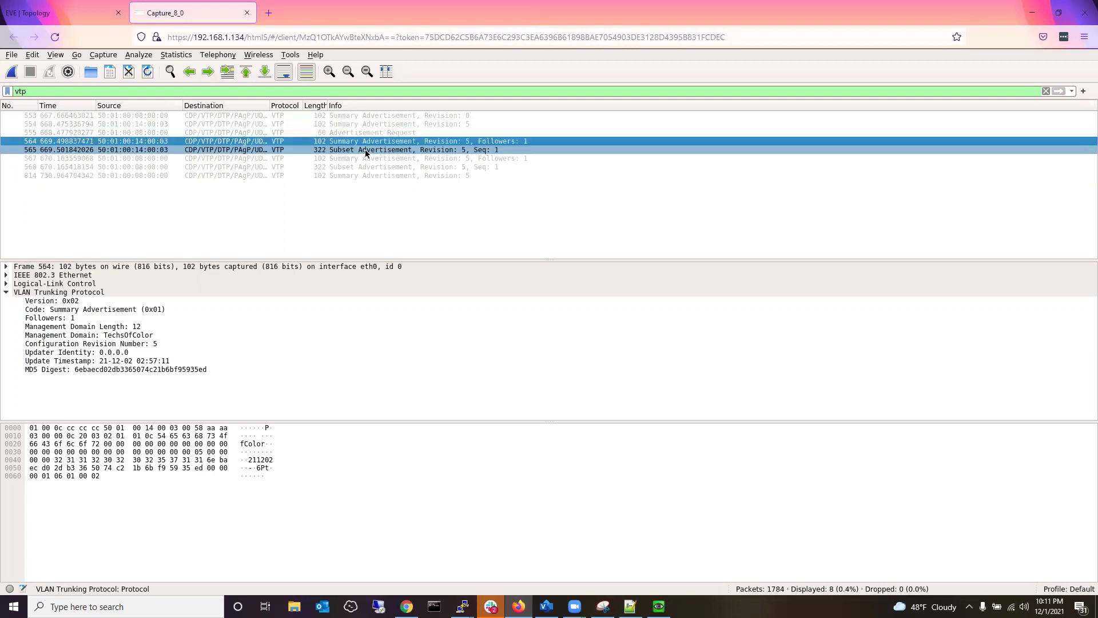
pyautogui.doubleClick(365, 149)
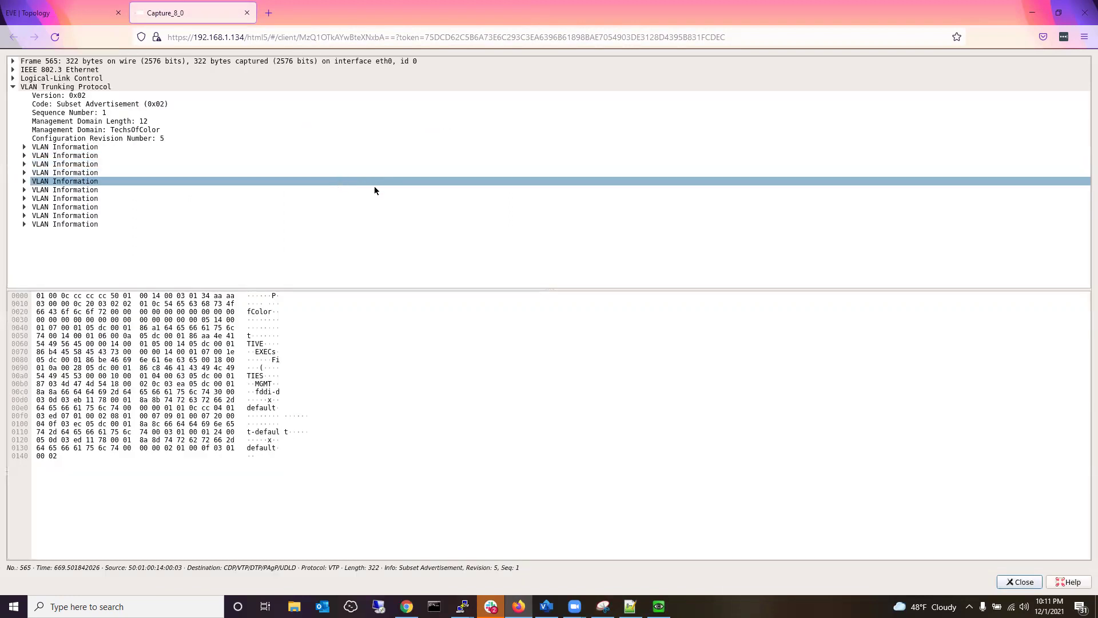
pyautogui.click(291, 492)
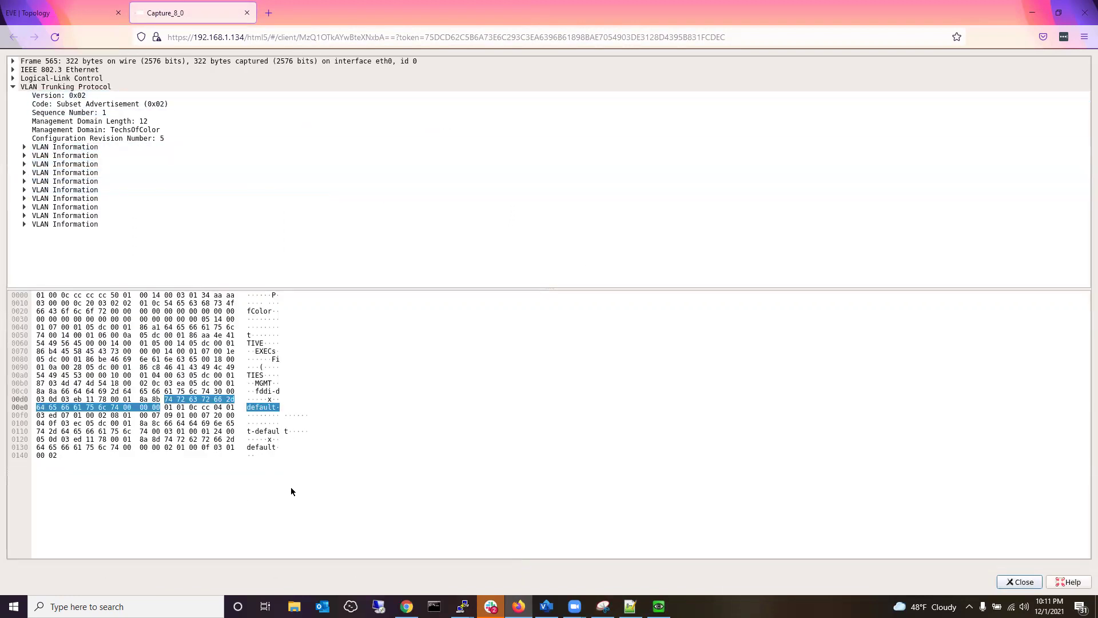
pyautogui.click(1021, 582)
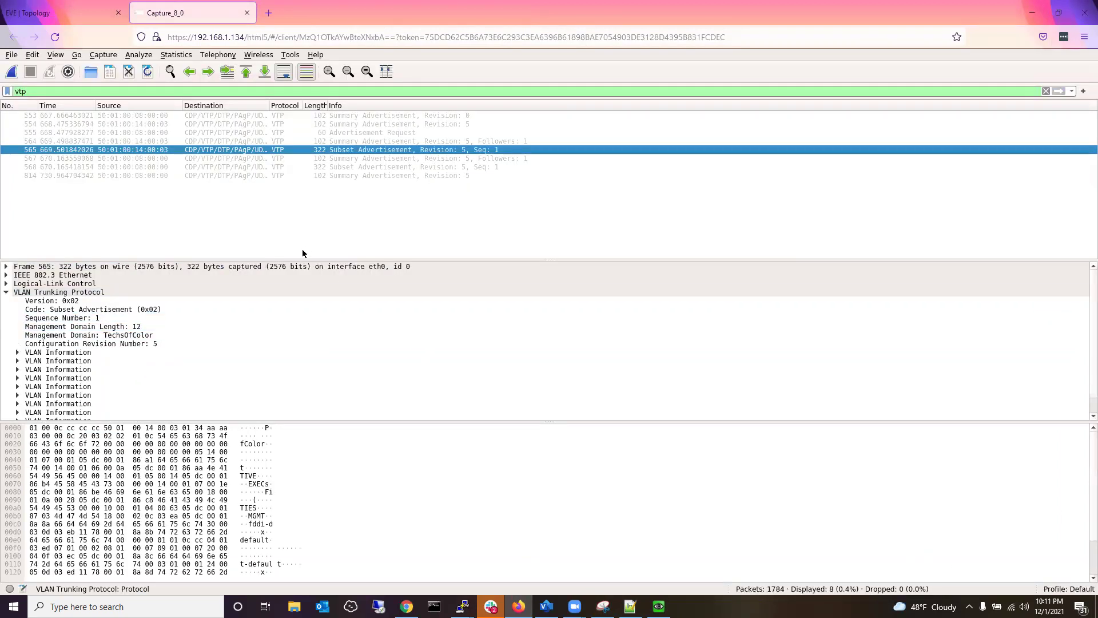
# Expand packet 565's VLAN Information entries for NATIVE, EXECs, Finance, FACILITIES and MGMT.
pyautogui.scroll(-1, 213, 349)
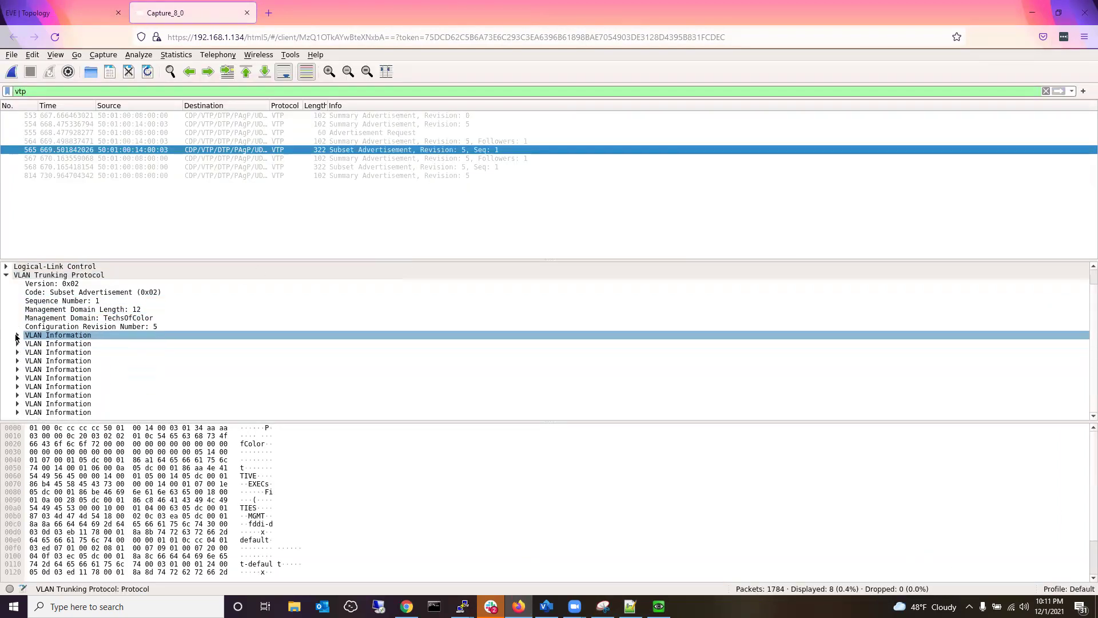
pyautogui.click(18, 336)
pyautogui.scroll(-1, 19, 378)
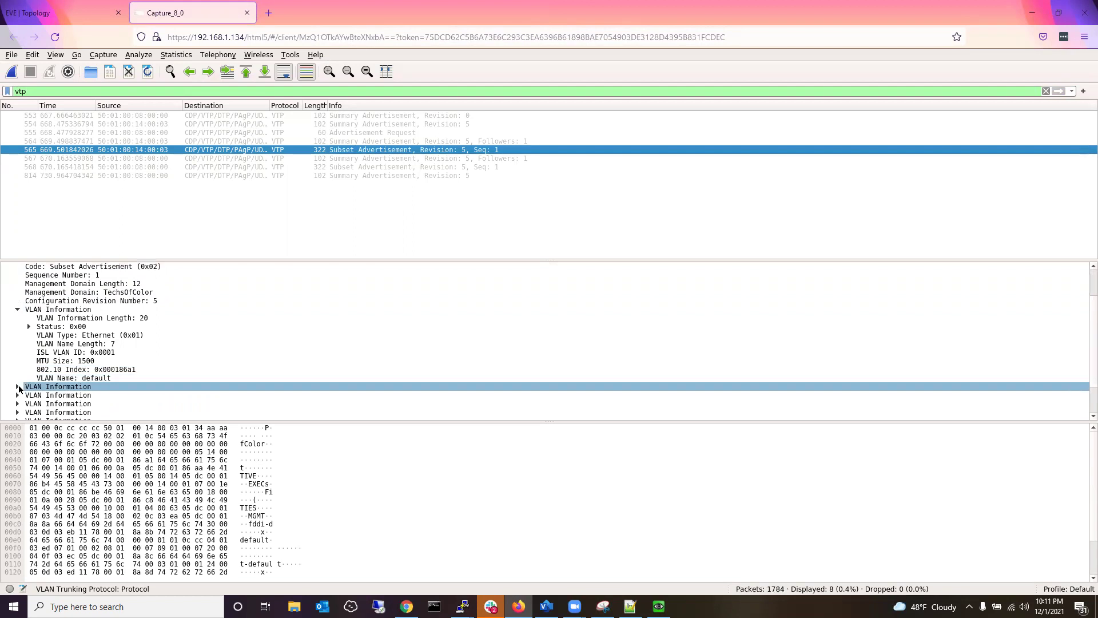
pyautogui.click(18, 387)
pyautogui.scroll(-2, 25, 387)
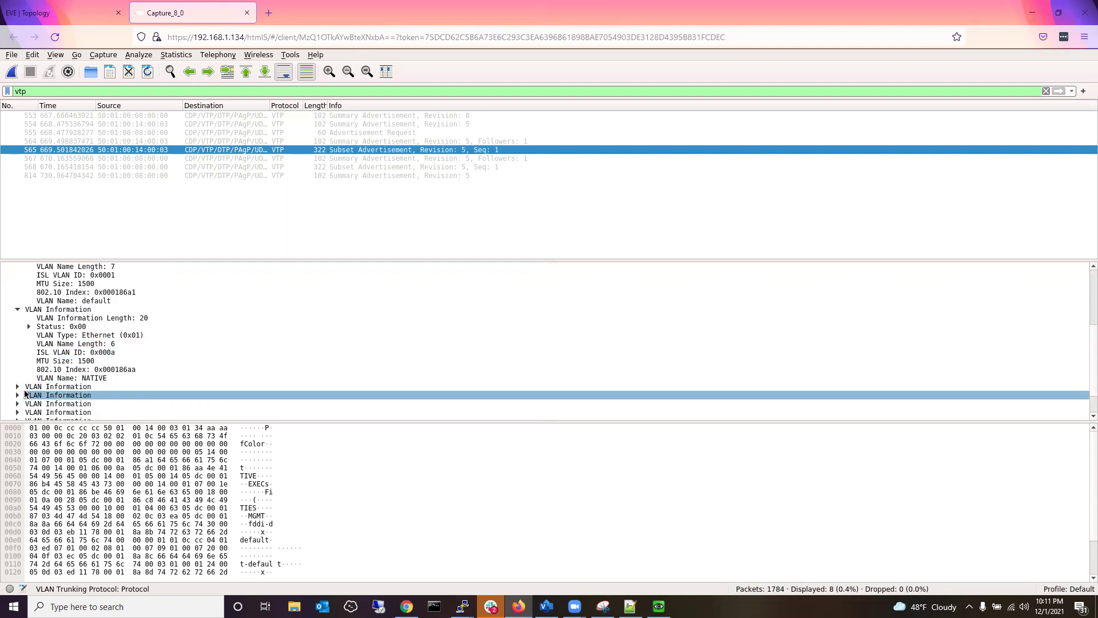
pyautogui.scroll(-1, 40, 366)
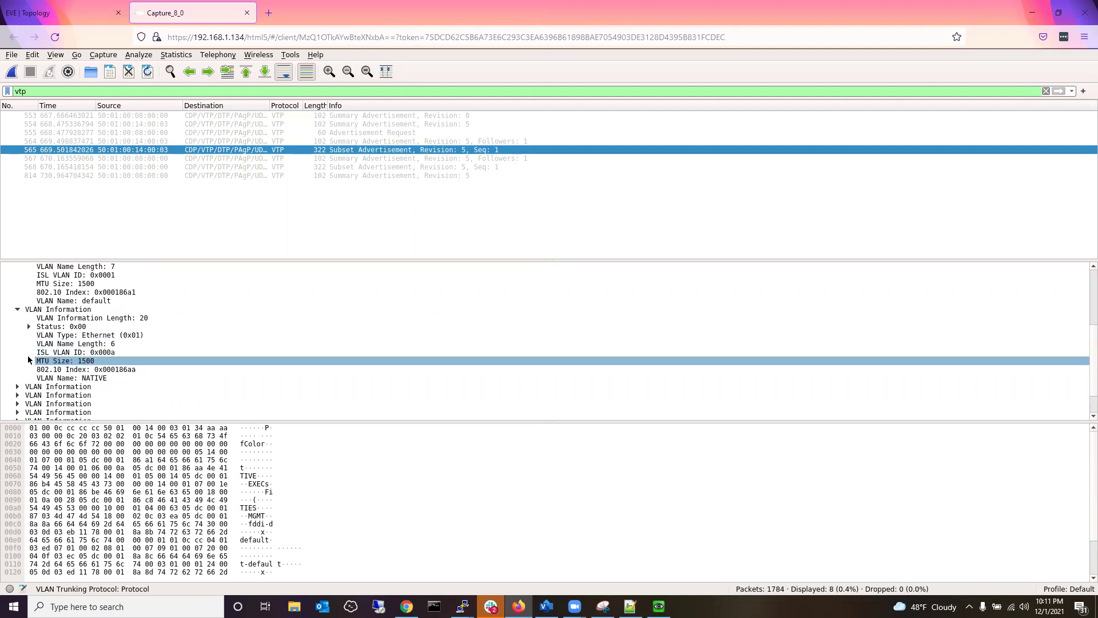
pyautogui.scroll(1, 28, 355)
pyautogui.scroll(-2, 65, 393)
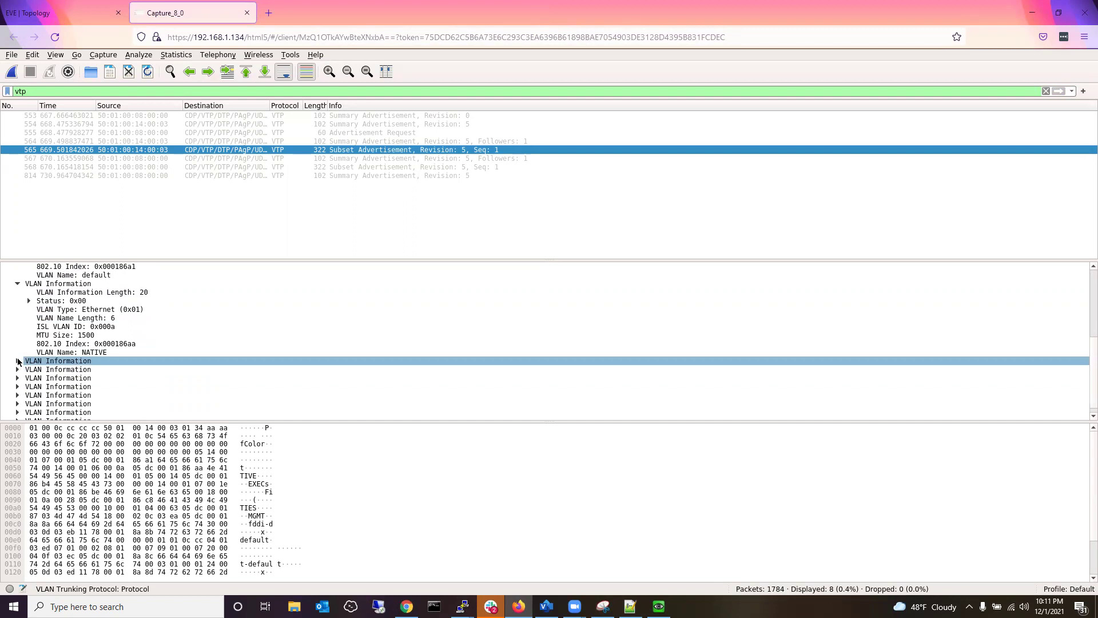
pyautogui.click(17, 361)
pyautogui.scroll(-2, 25, 353)
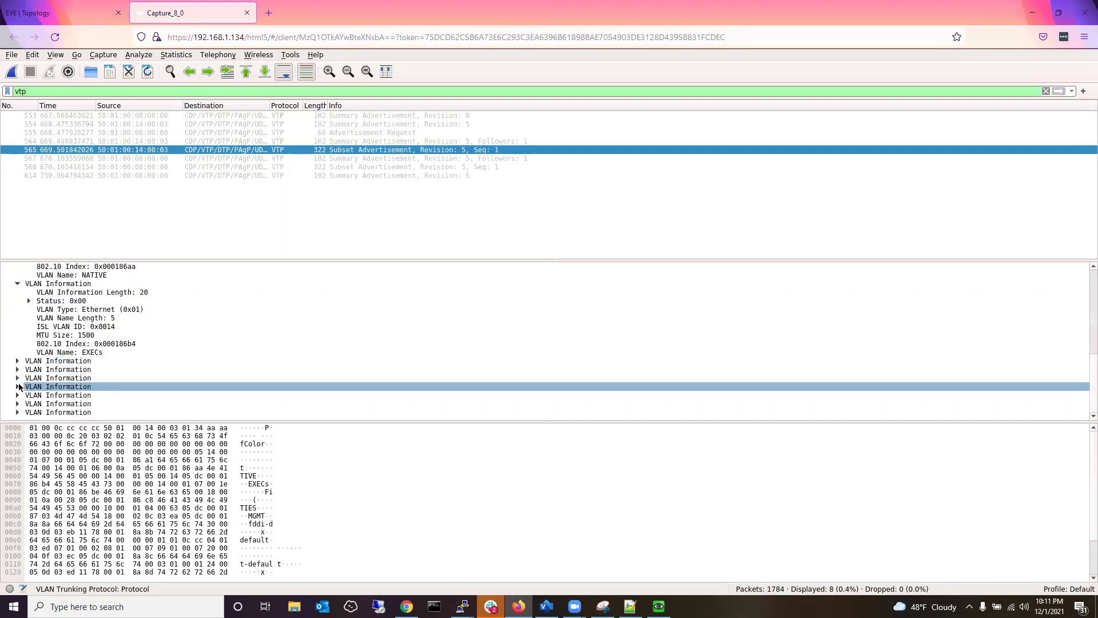
pyautogui.scroll(-1, 17, 385)
pyautogui.click(17, 361)
pyautogui.scroll(-2, 18, 382)
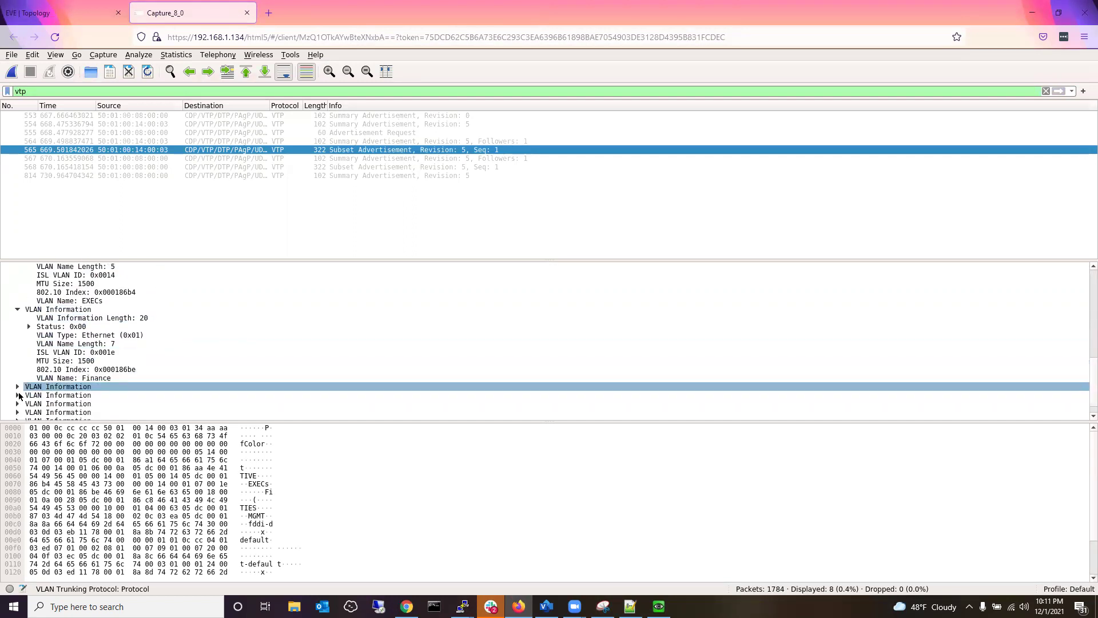
pyautogui.click(18, 386)
pyautogui.scroll(-2, 25, 365)
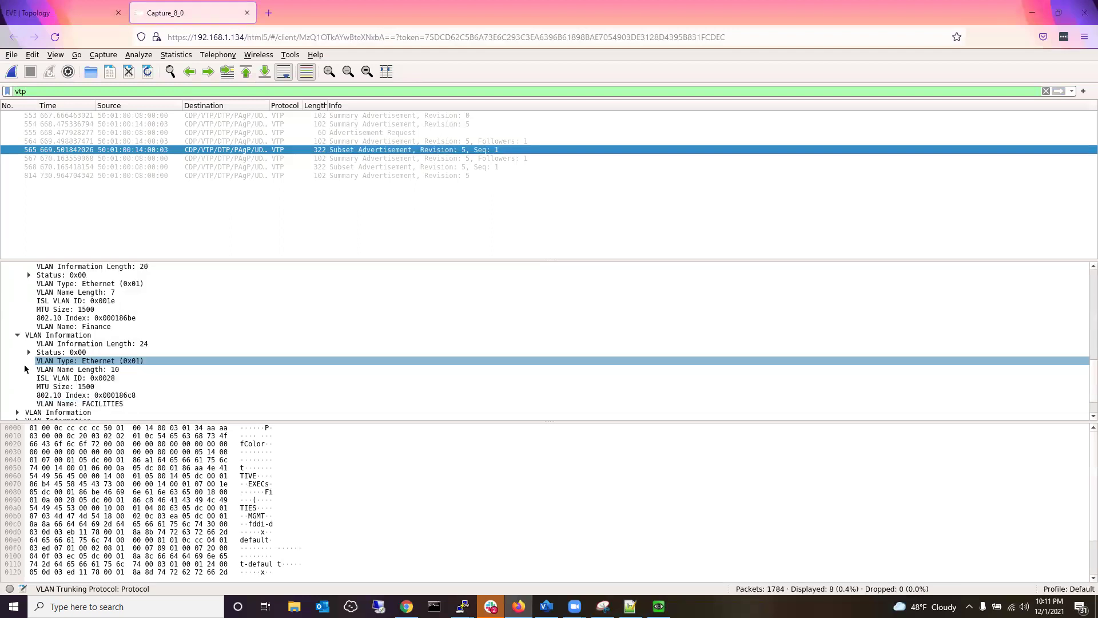
pyautogui.click(18, 412)
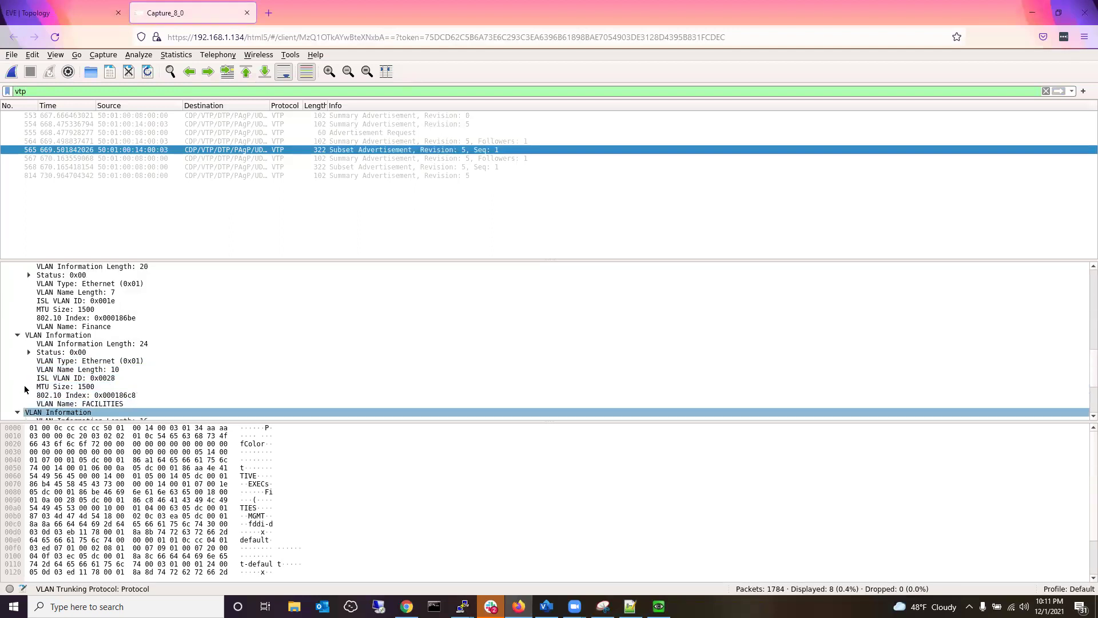
pyautogui.scroll(-4, 25, 387)
# Expand the fddi-default, trcrf-default and fddinet-default entries and inspect fields such as MTU 4472.
pyautogui.click(18, 386)
pyautogui.scroll(-3, 17, 392)
pyautogui.click(16, 396)
pyautogui.scroll(-4, 26, 395)
pyautogui.scroll(-1, 27, 395)
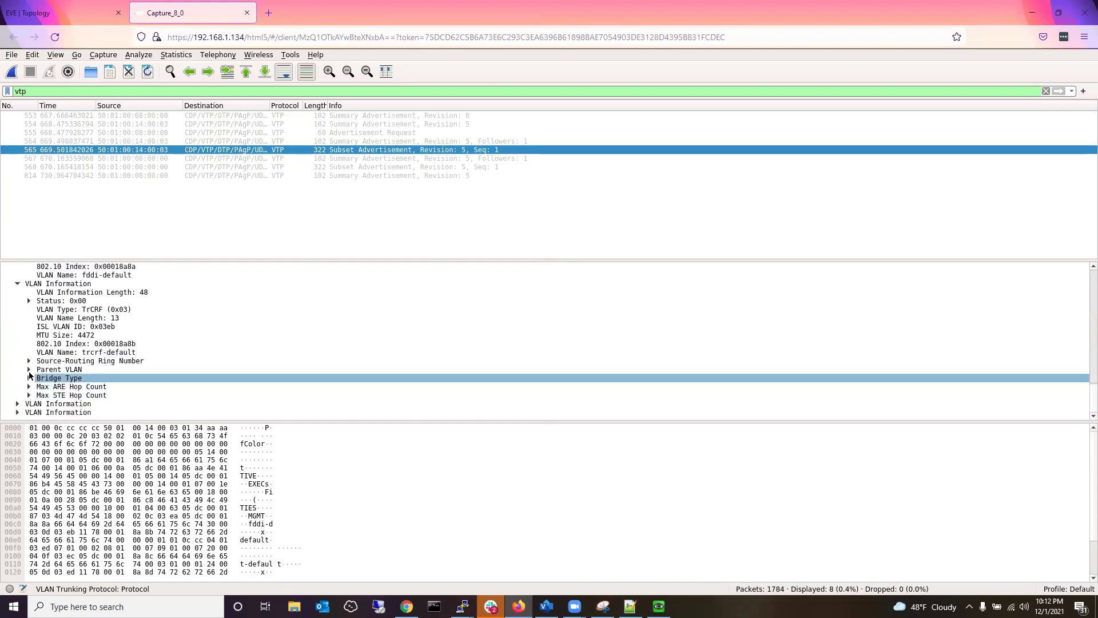
pyautogui.click(16, 403)
pyautogui.click(35, 386)
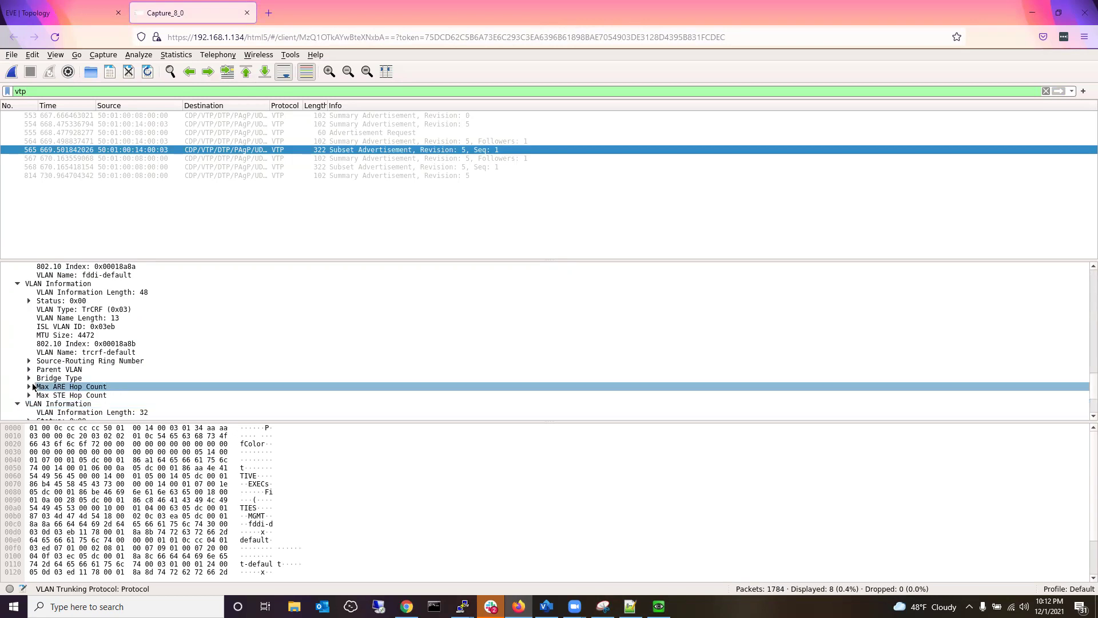
pyautogui.scroll(-3, 32, 388)
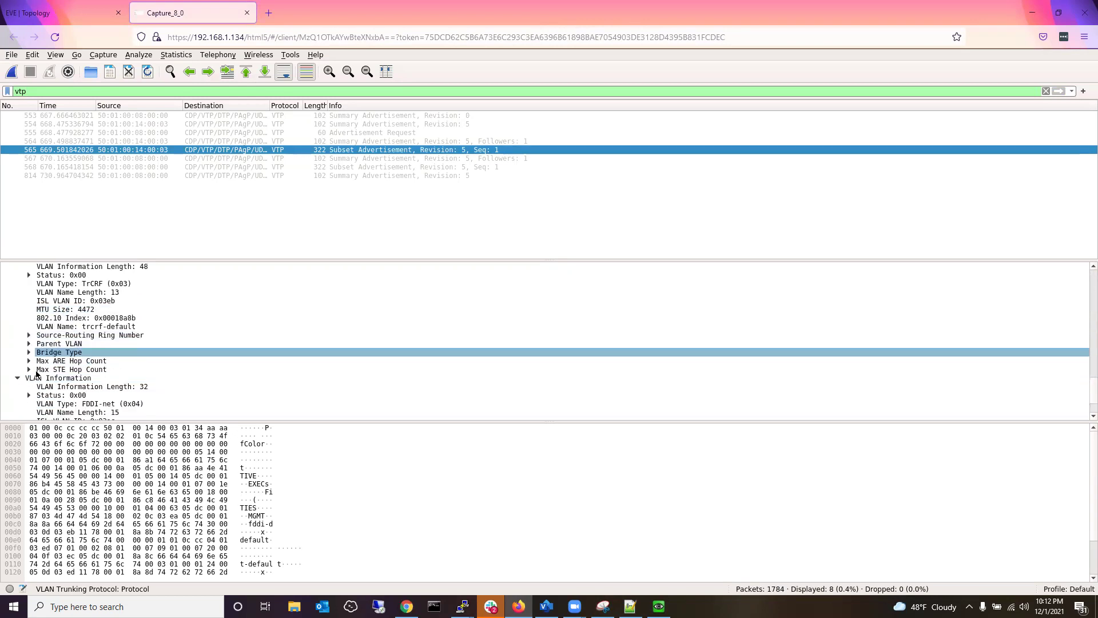
pyautogui.click(24, 388)
pyautogui.click(24, 396)
pyautogui.click(17, 412)
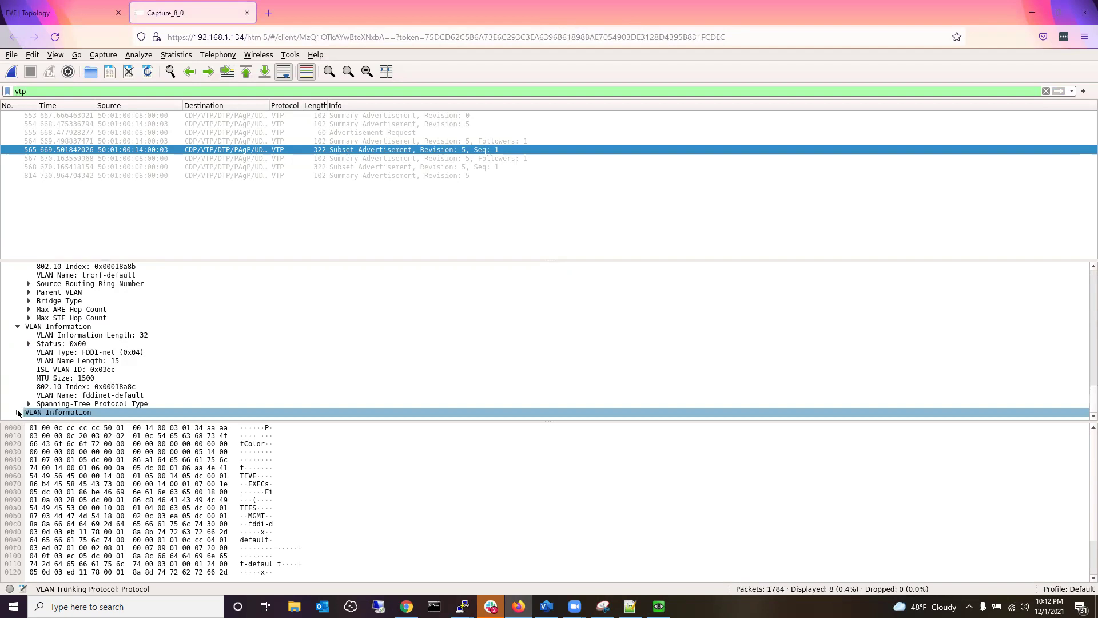
pyautogui.click(87, 375)
pyautogui.scroll(-3, 88, 375)
pyautogui.click(87, 375)
pyautogui.click(102, 362)
pyautogui.scroll(-10, 102, 361)
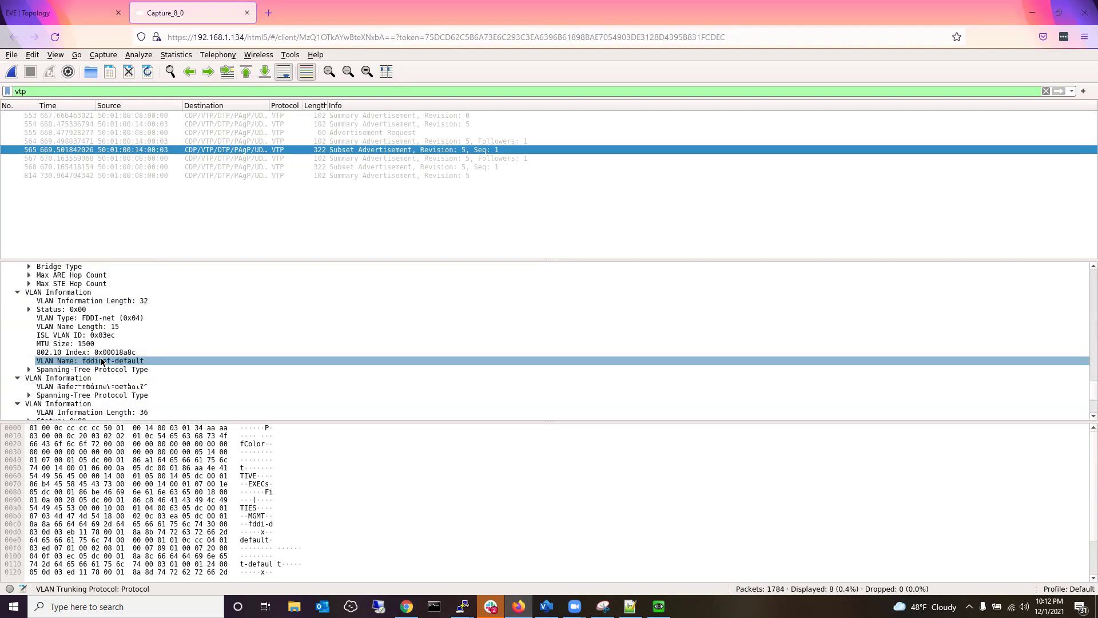
pyautogui.scroll(10, 102, 361)
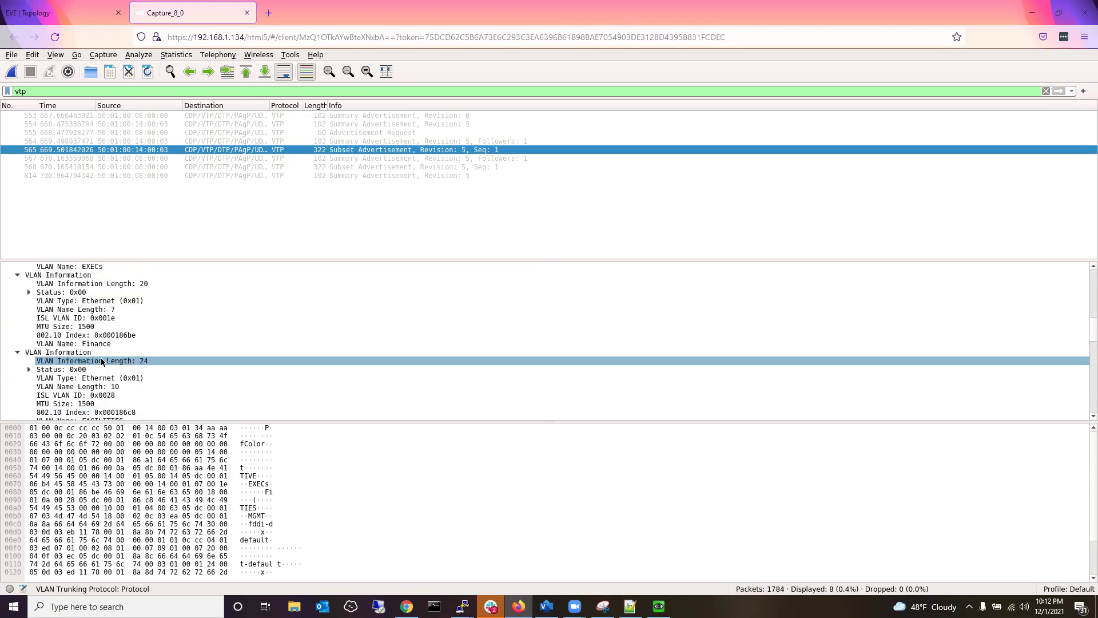
# Scroll back to packet 565's VTP header showing domain TechsOfColor, revision 5.
pyautogui.scroll(3, 102, 361)
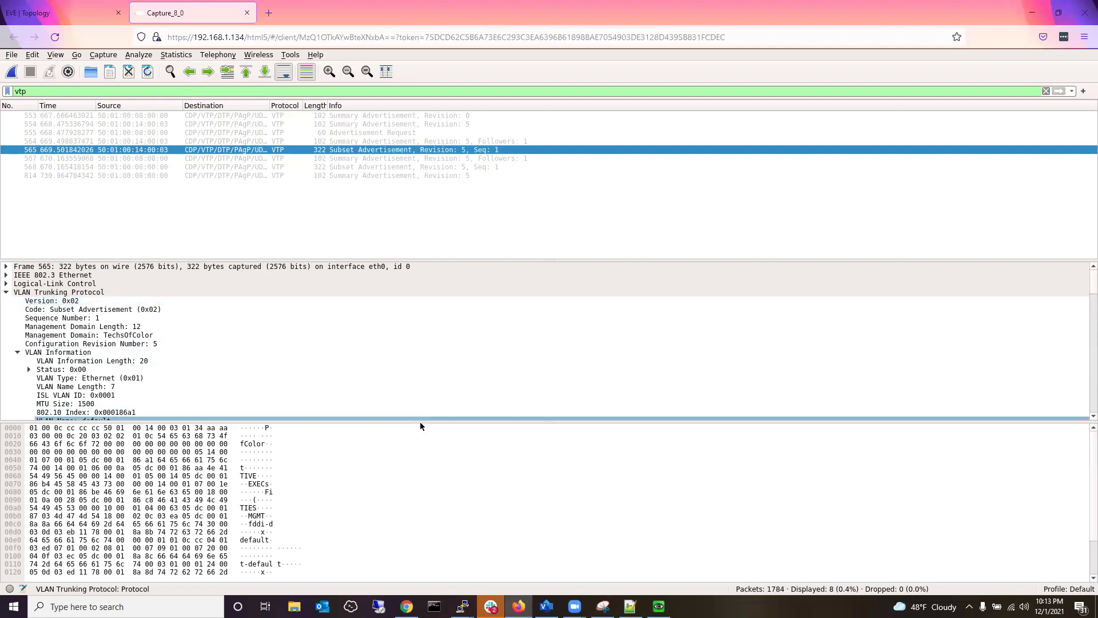
# Enlarge the packet details pane, view the EVE topology, then return to the Capture_8_0 tab.
pyautogui.moveTo(423, 421); pyautogui.dragTo(418, 538)
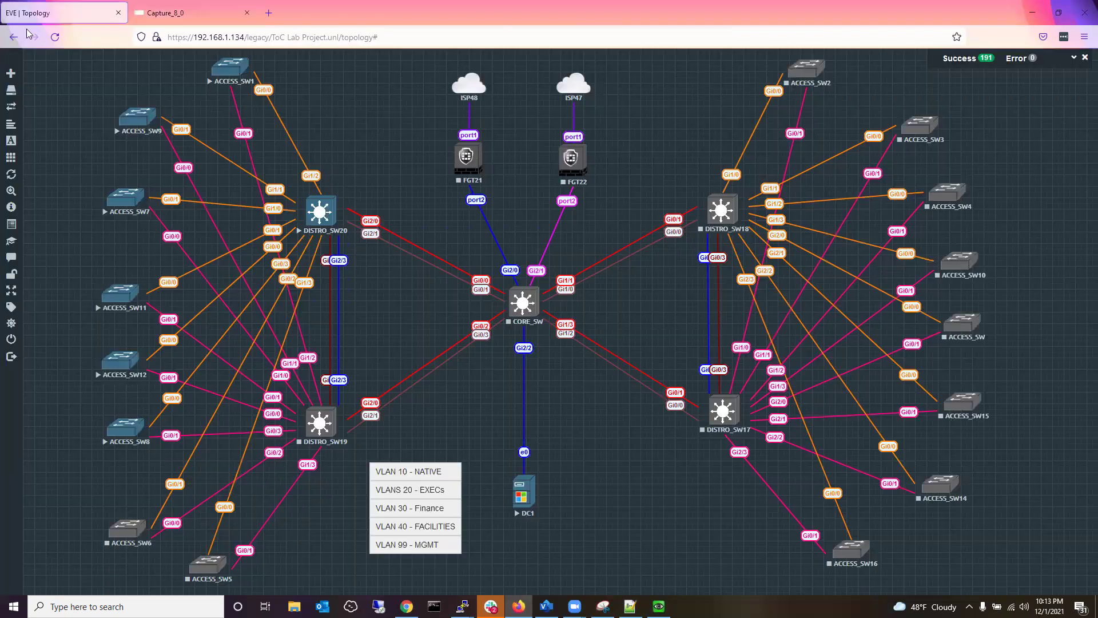
pyautogui.click(92, 8)
pyautogui.click(668, 395)
pyautogui.click(165, 11)
pyautogui.click(83, 9)
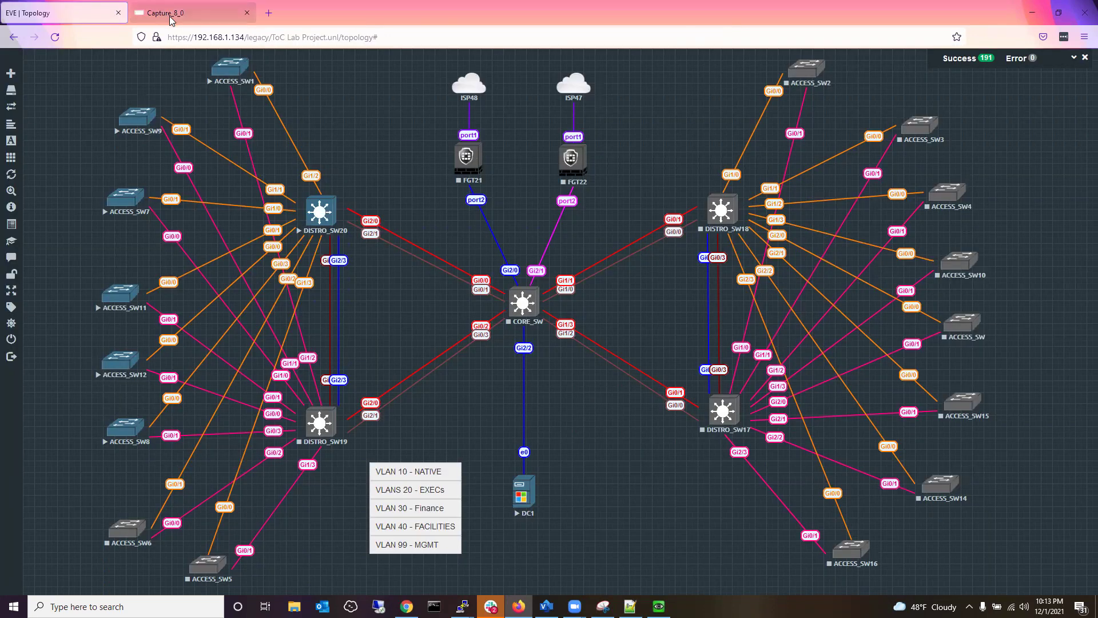
pyautogui.click(171, 16)
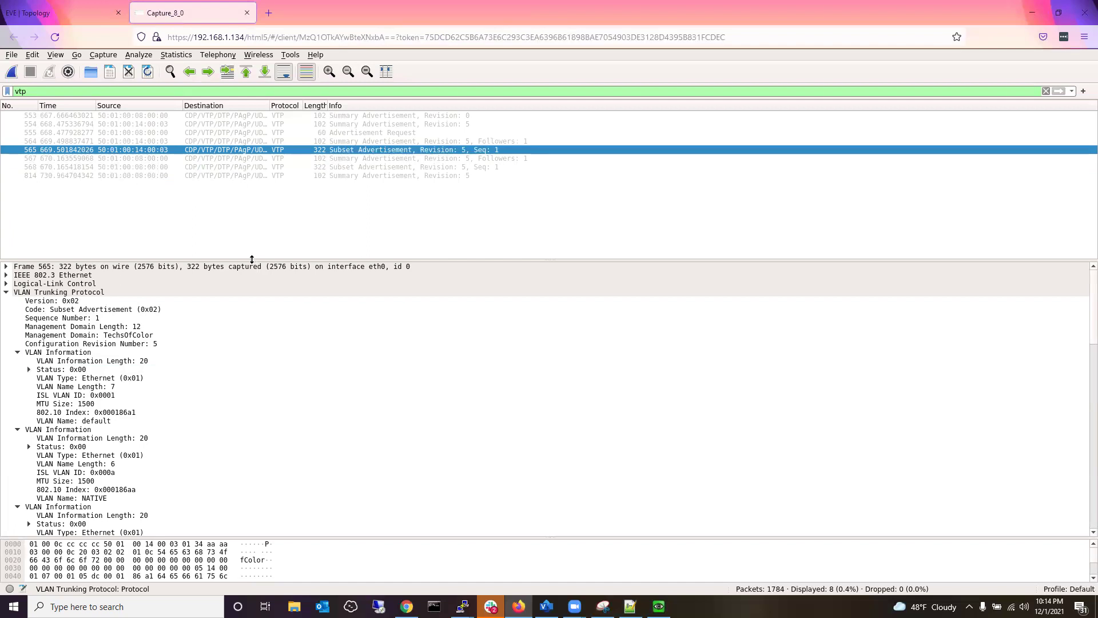
# Compare VTP packets 564, 567 and 565, and expand 565's Ethernet header.
pyautogui.click(254, 250)
pyautogui.click(243, 150)
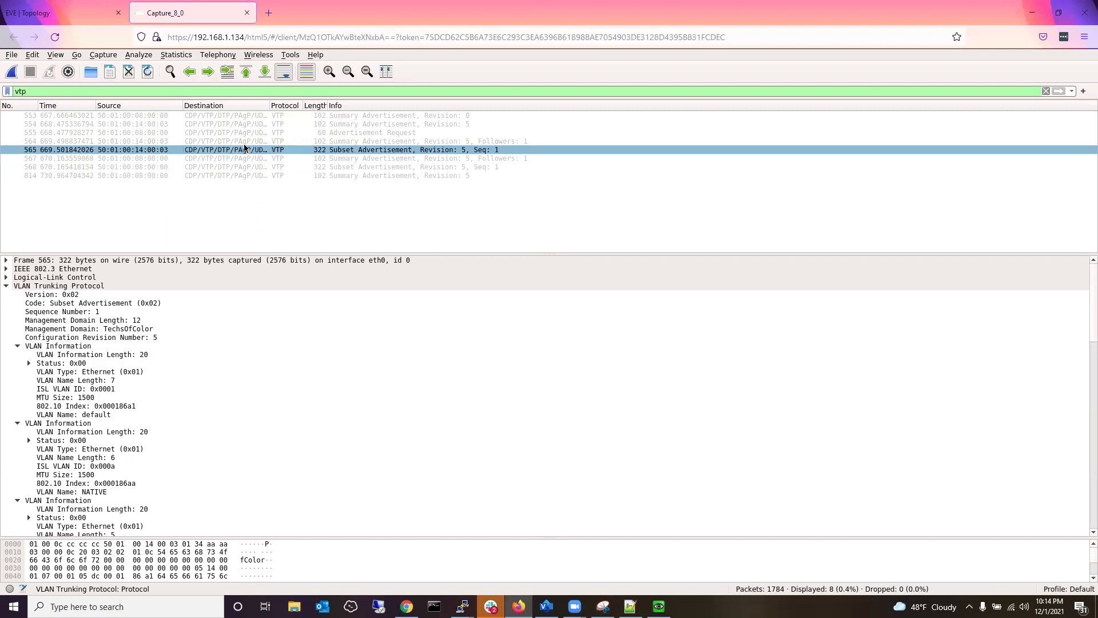
pyautogui.click(246, 142)
pyautogui.click(245, 158)
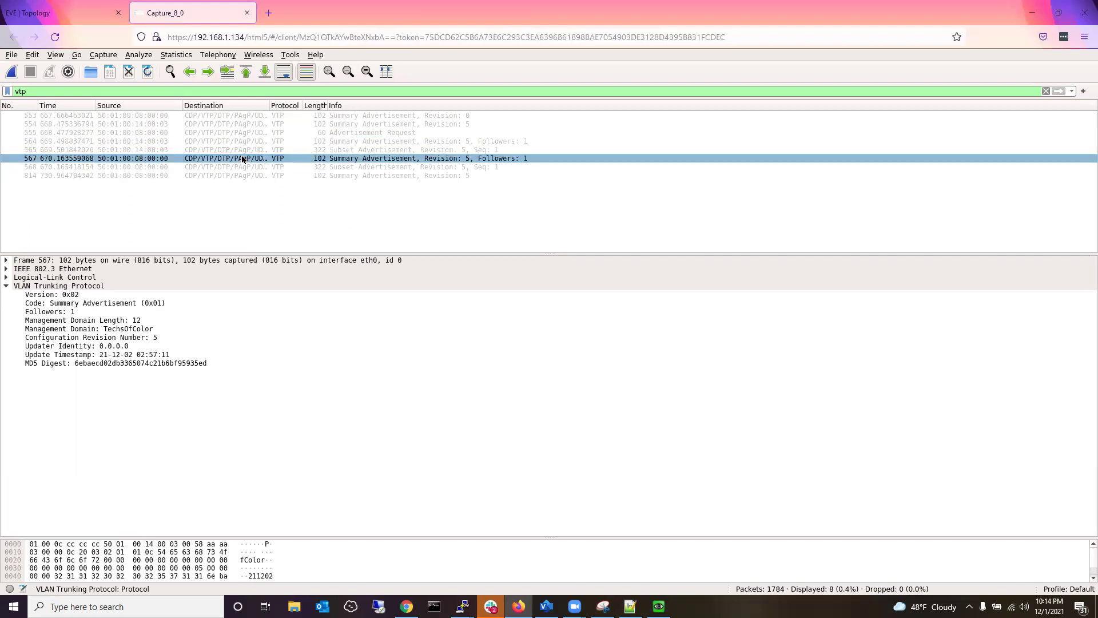
pyautogui.click(245, 151)
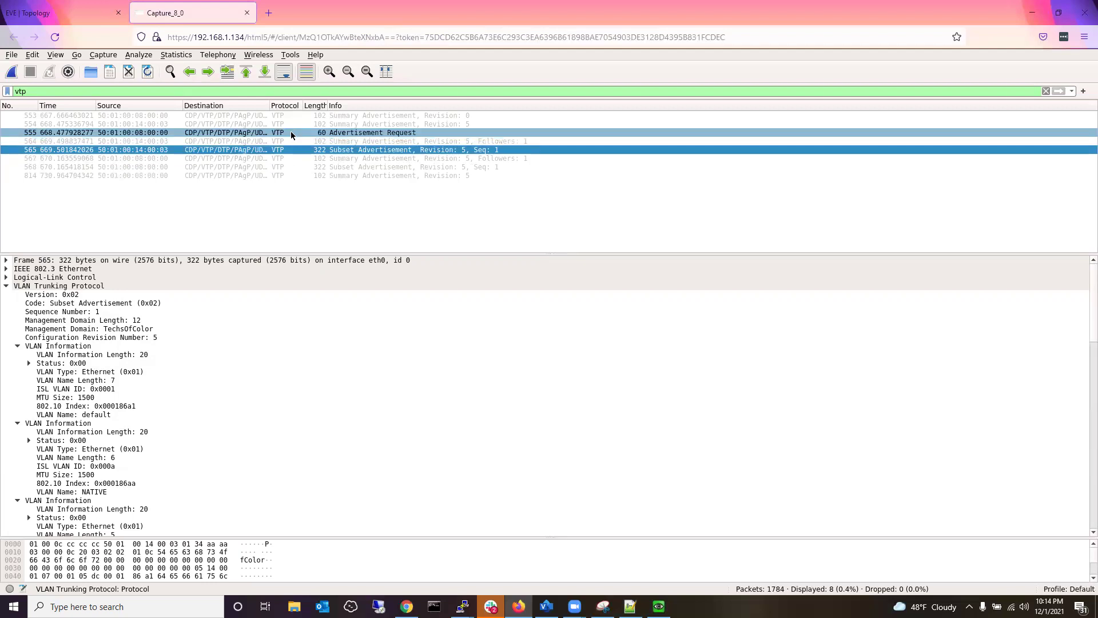
pyautogui.doubleClick(137, 267)
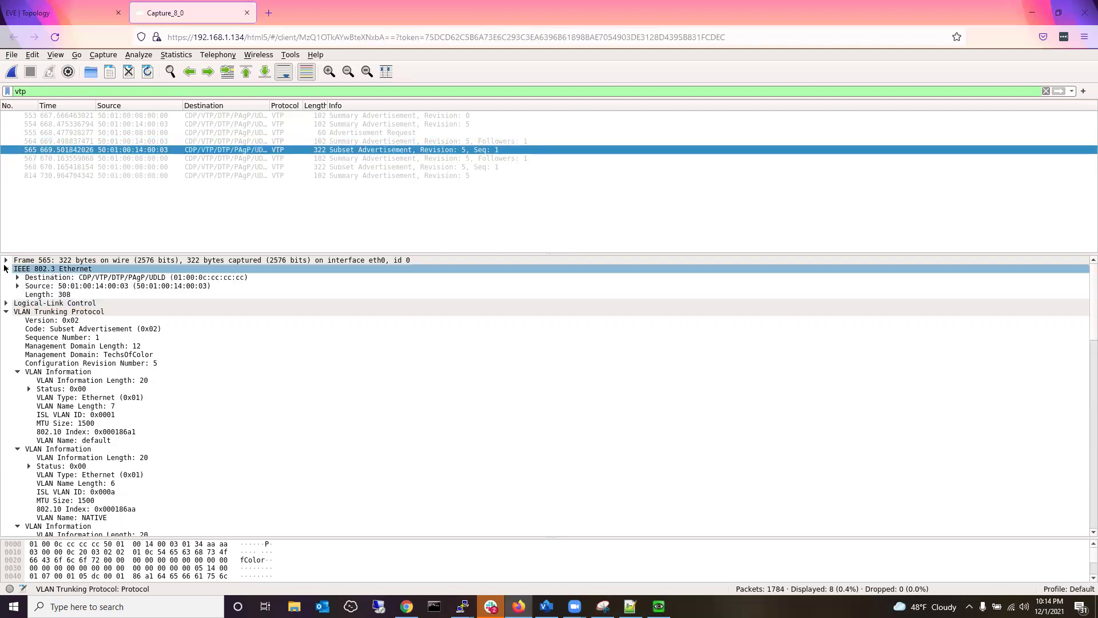
# Open packet 555's advertisement request separately, expand the destination address, and select packet 564.
pyautogui.doubleClick(254, 132)
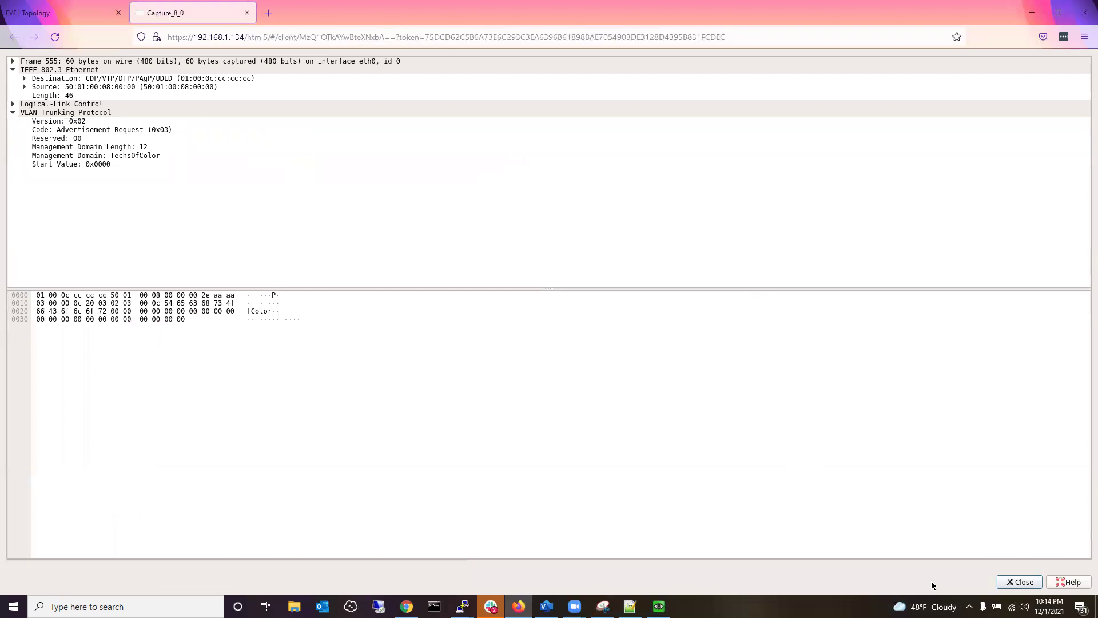
pyautogui.click(1018, 582)
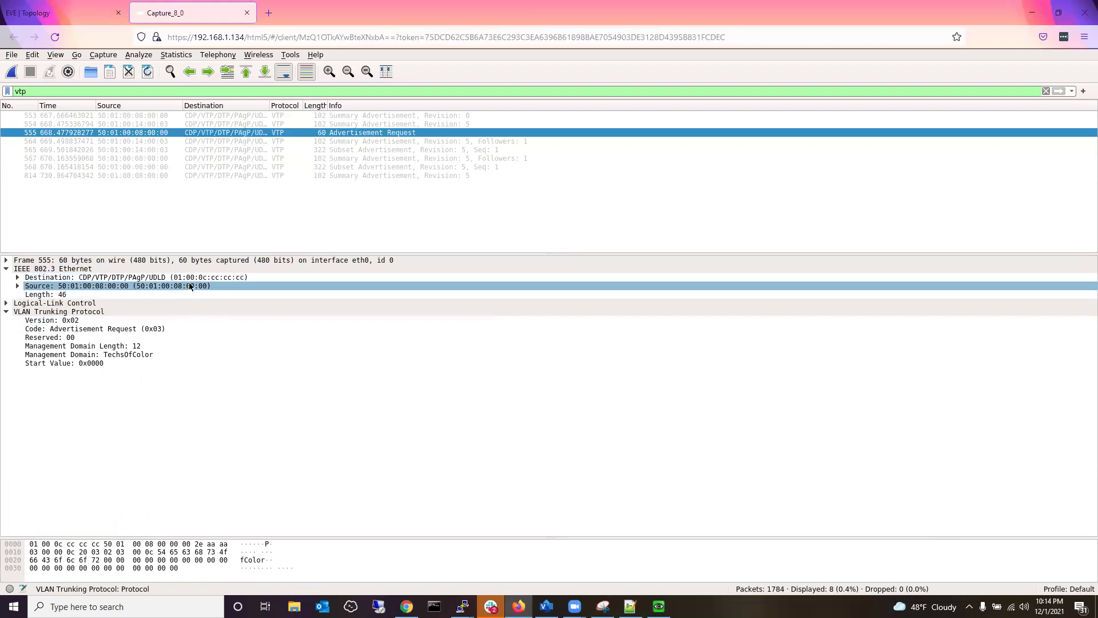
pyautogui.click(18, 277)
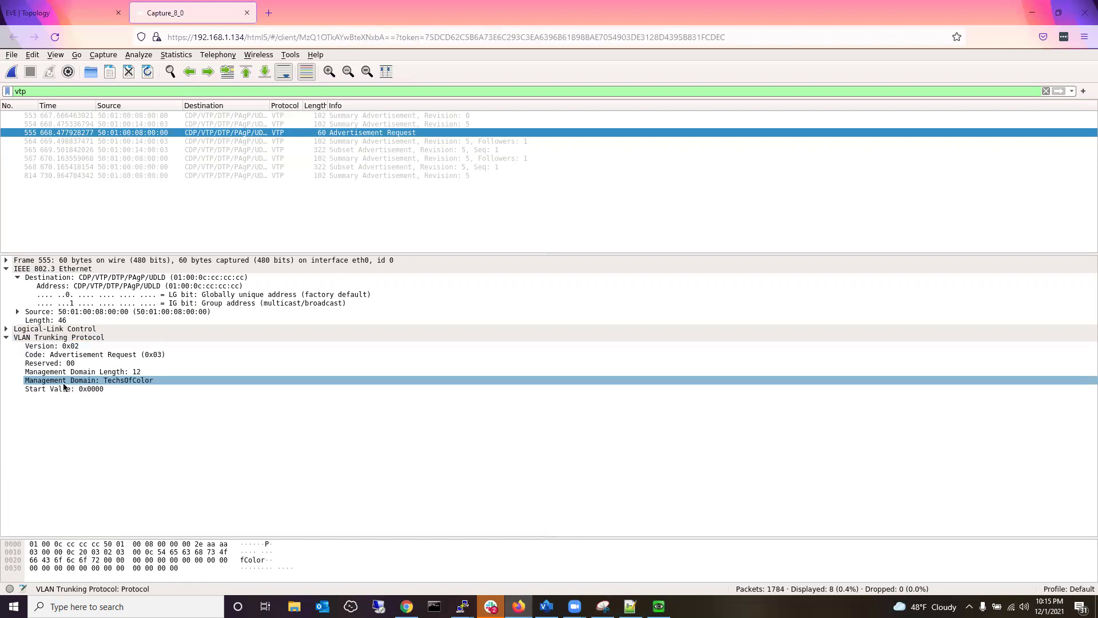
pyautogui.click(335, 142)
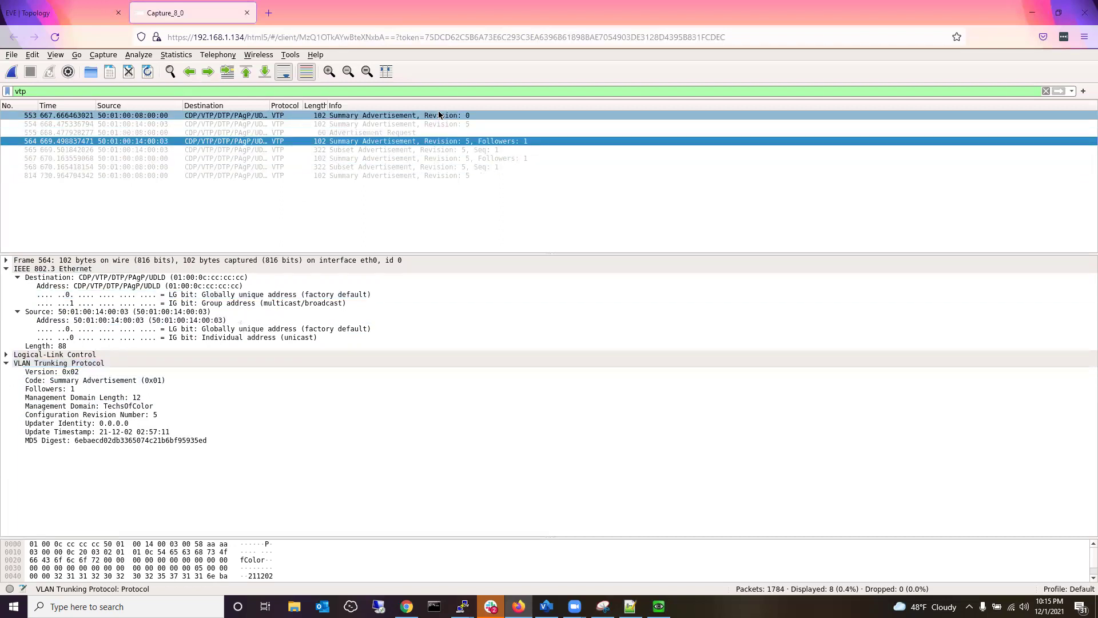
# Select packet 565 and examine its default and NATIVE VLAN name fields.
pyautogui.click(433, 153)
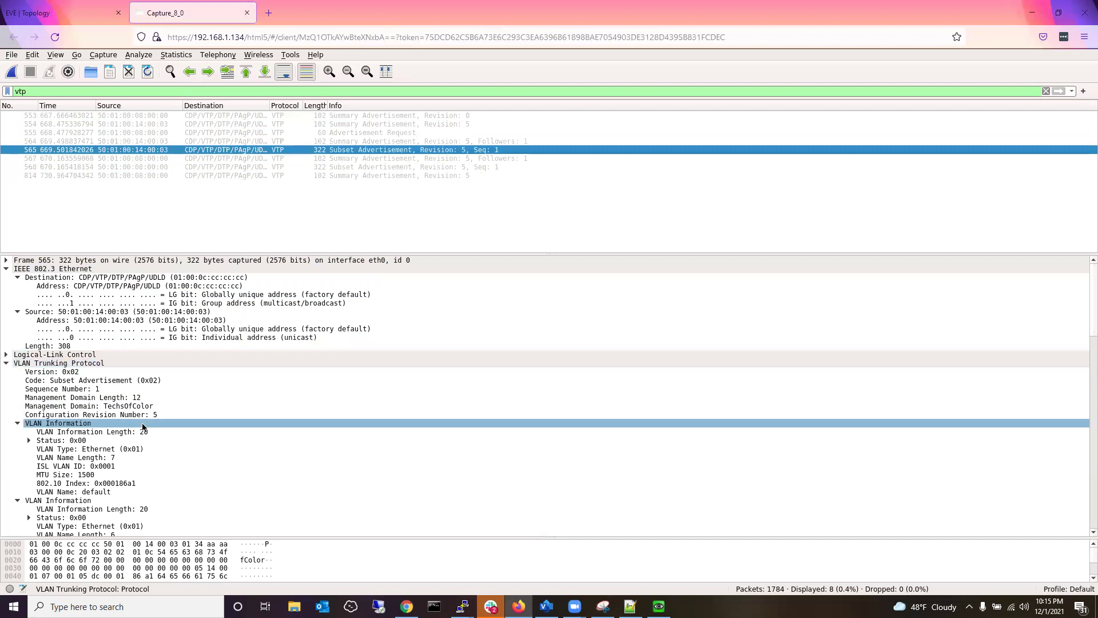
pyautogui.scroll(-1, 143, 427)
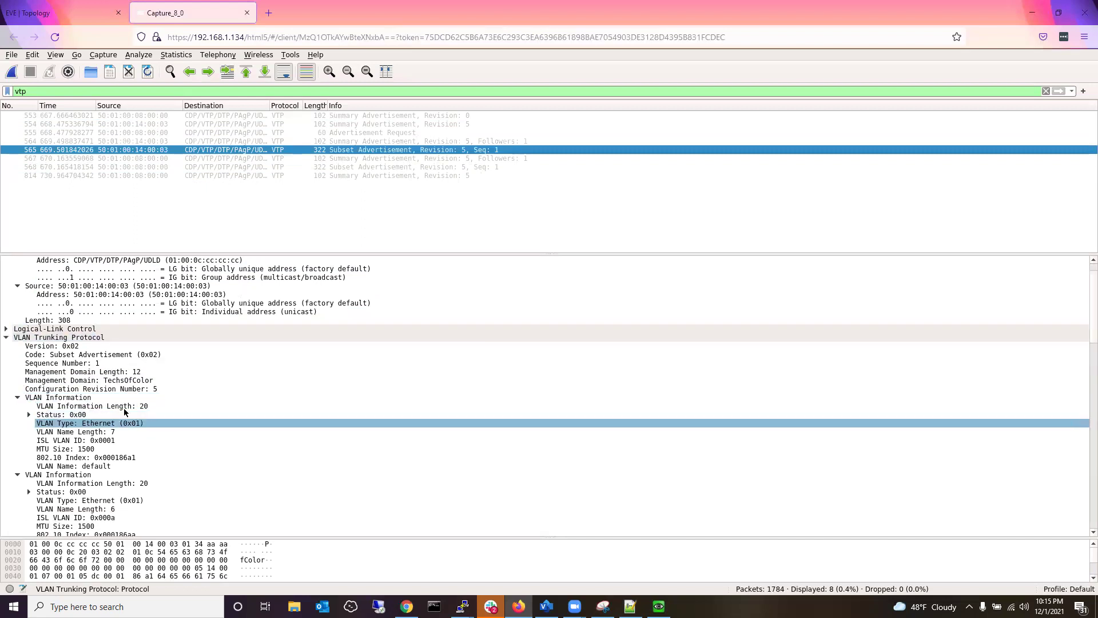
pyautogui.scroll(-1, 125, 412)
pyautogui.scroll(-4, 123, 415)
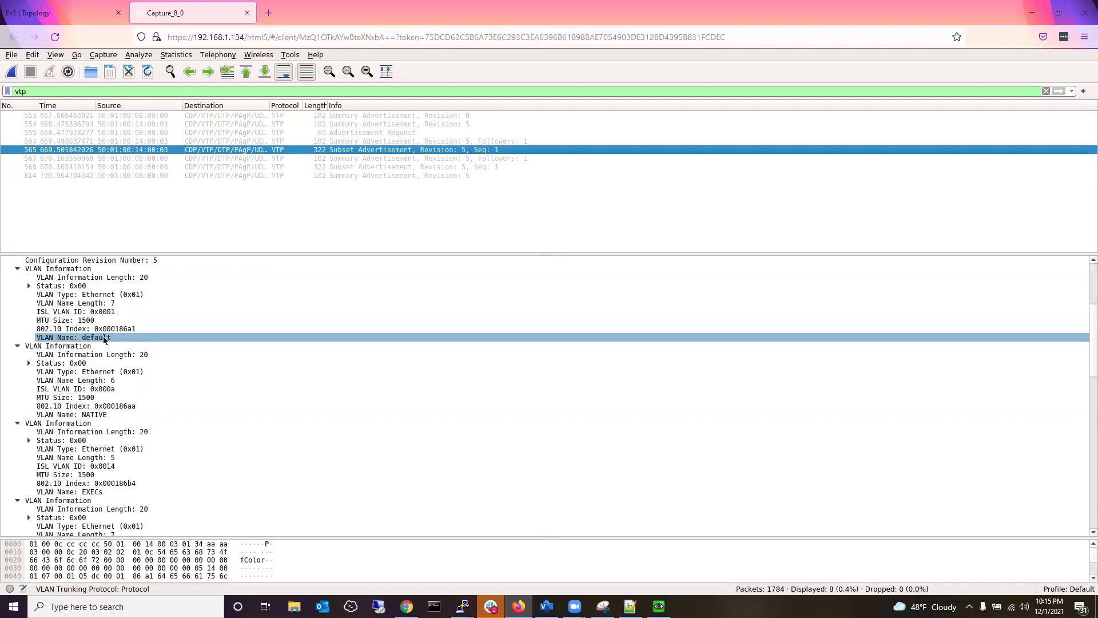
pyautogui.click(100, 338)
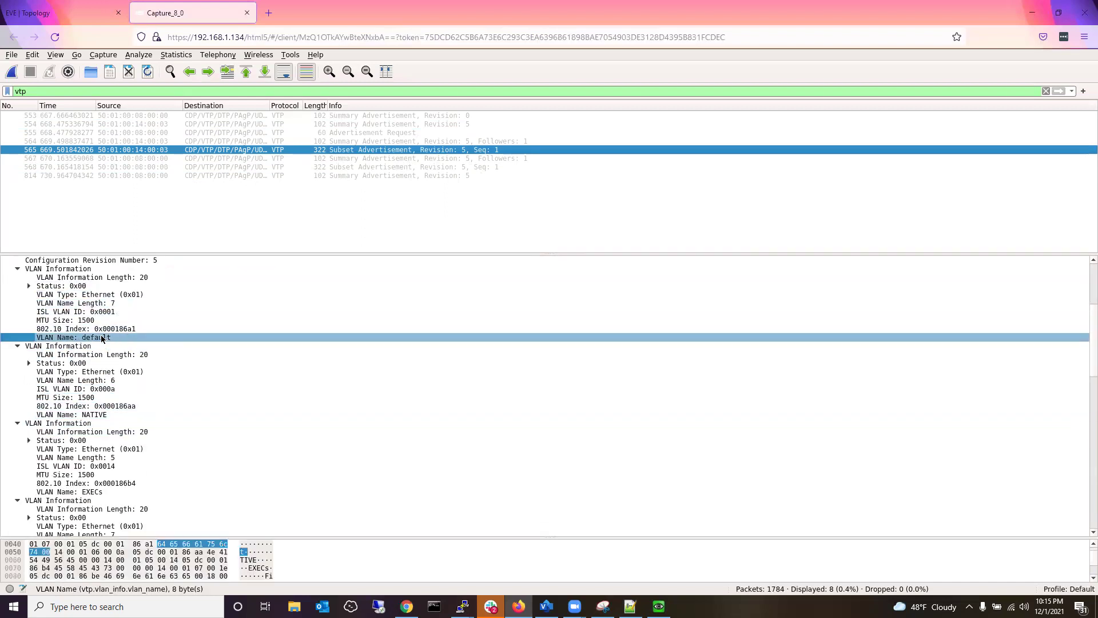
pyautogui.click(94, 415)
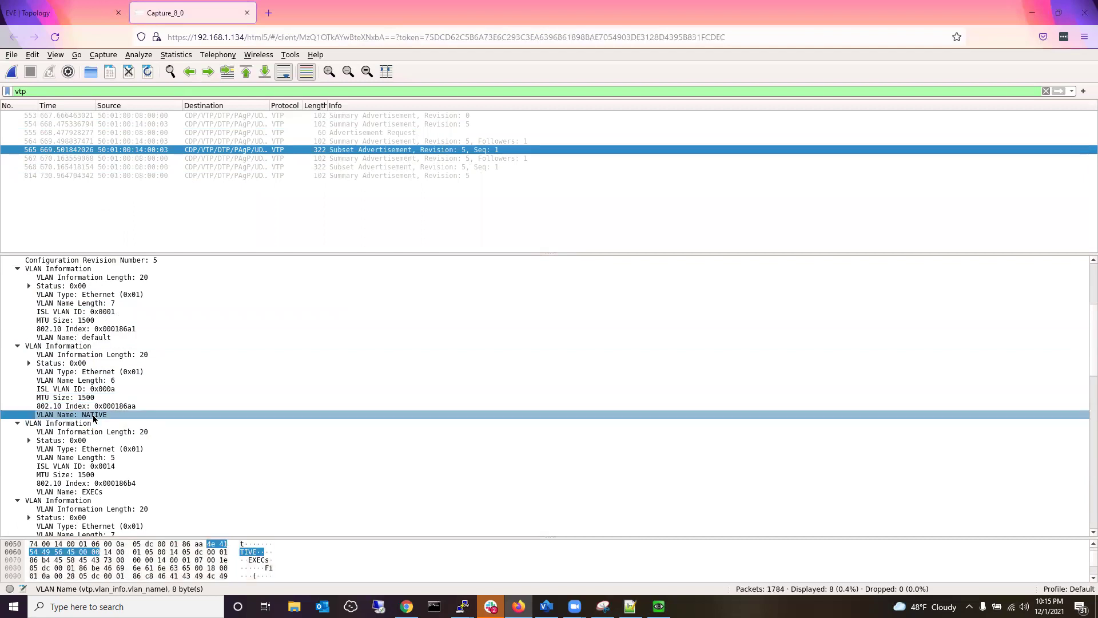
# Review the EXECs, Finance, FACILITIES and MGMT entries through the FDDI and Token Ring defaults, then return to the topology.
pyautogui.scroll(-1, 95, 435)
pyautogui.click(96, 464)
pyautogui.scroll(-4, 97, 457)
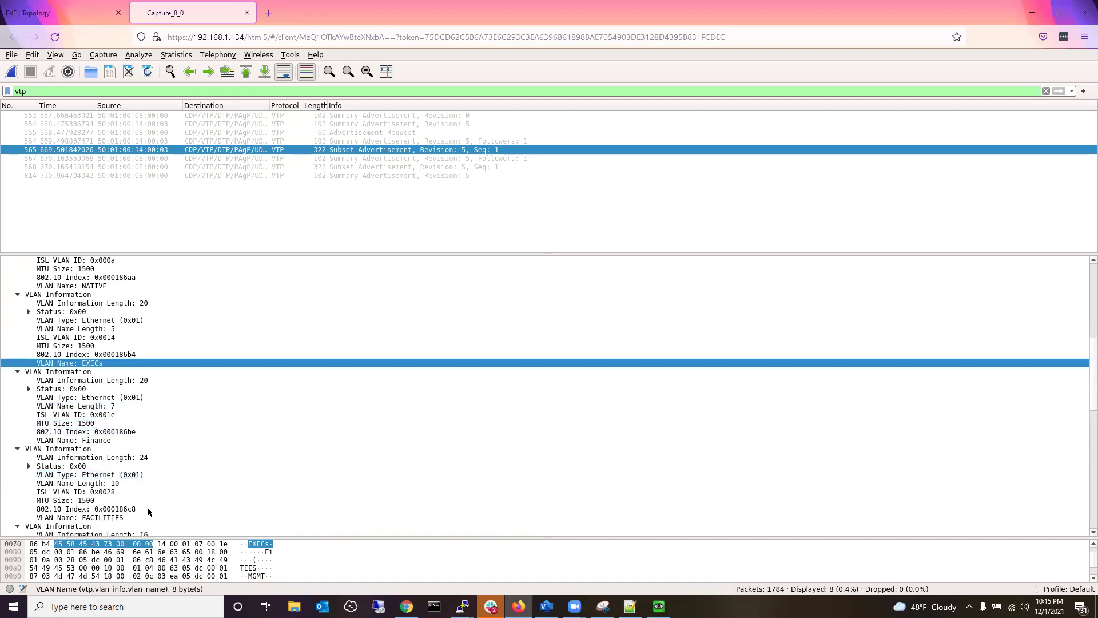
pyautogui.scroll(-5, 152, 502)
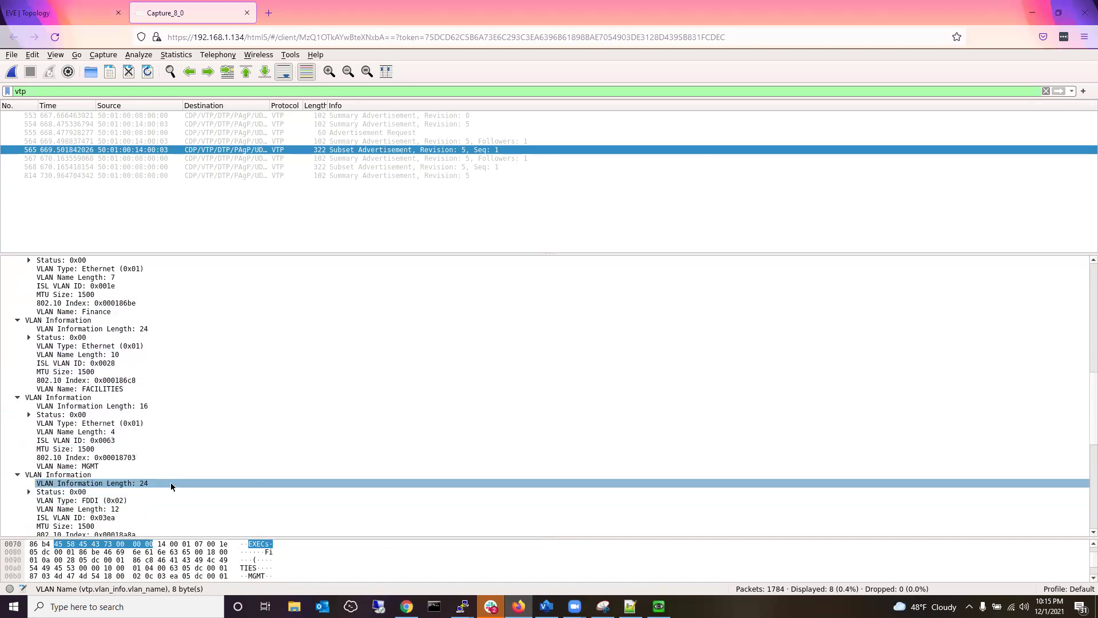
pyautogui.scroll(-7, 172, 482)
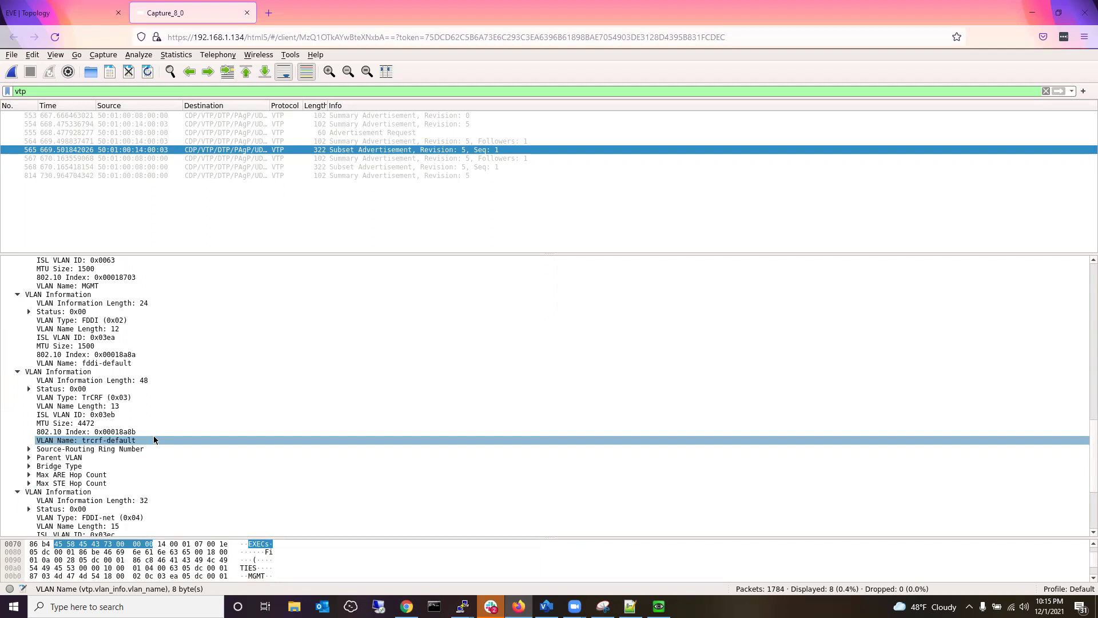
pyautogui.scroll(-5, 153, 440)
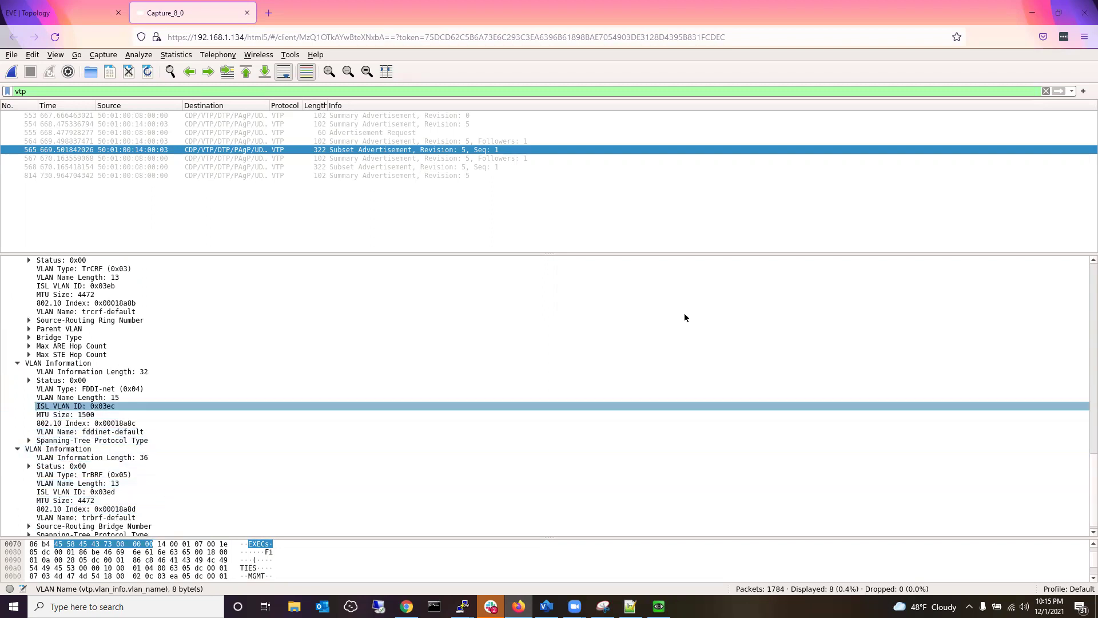
pyautogui.click(86, 9)
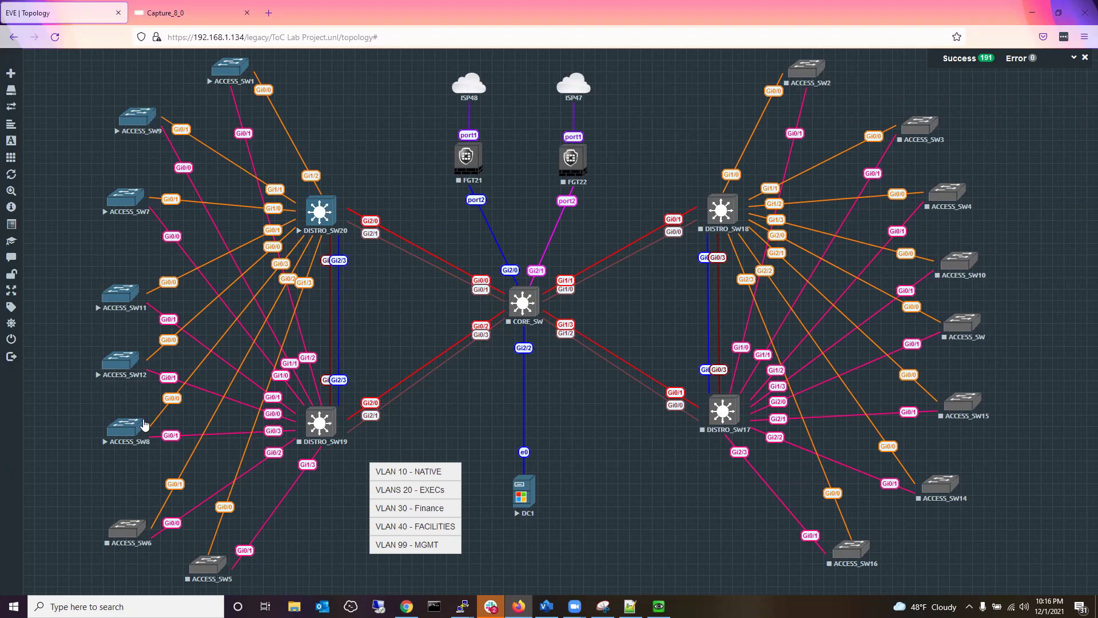
# View the ToC Lab Project topology with CORE_SW, distribution and access switches, FortiGates and DC1.
pyautogui.moveTo(144, 428)
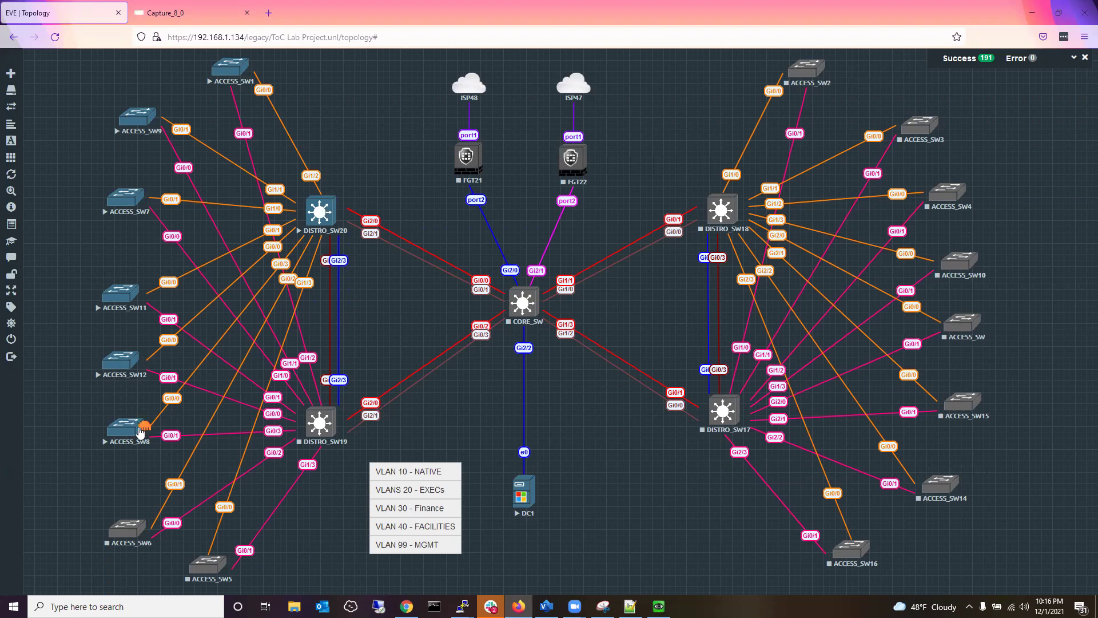